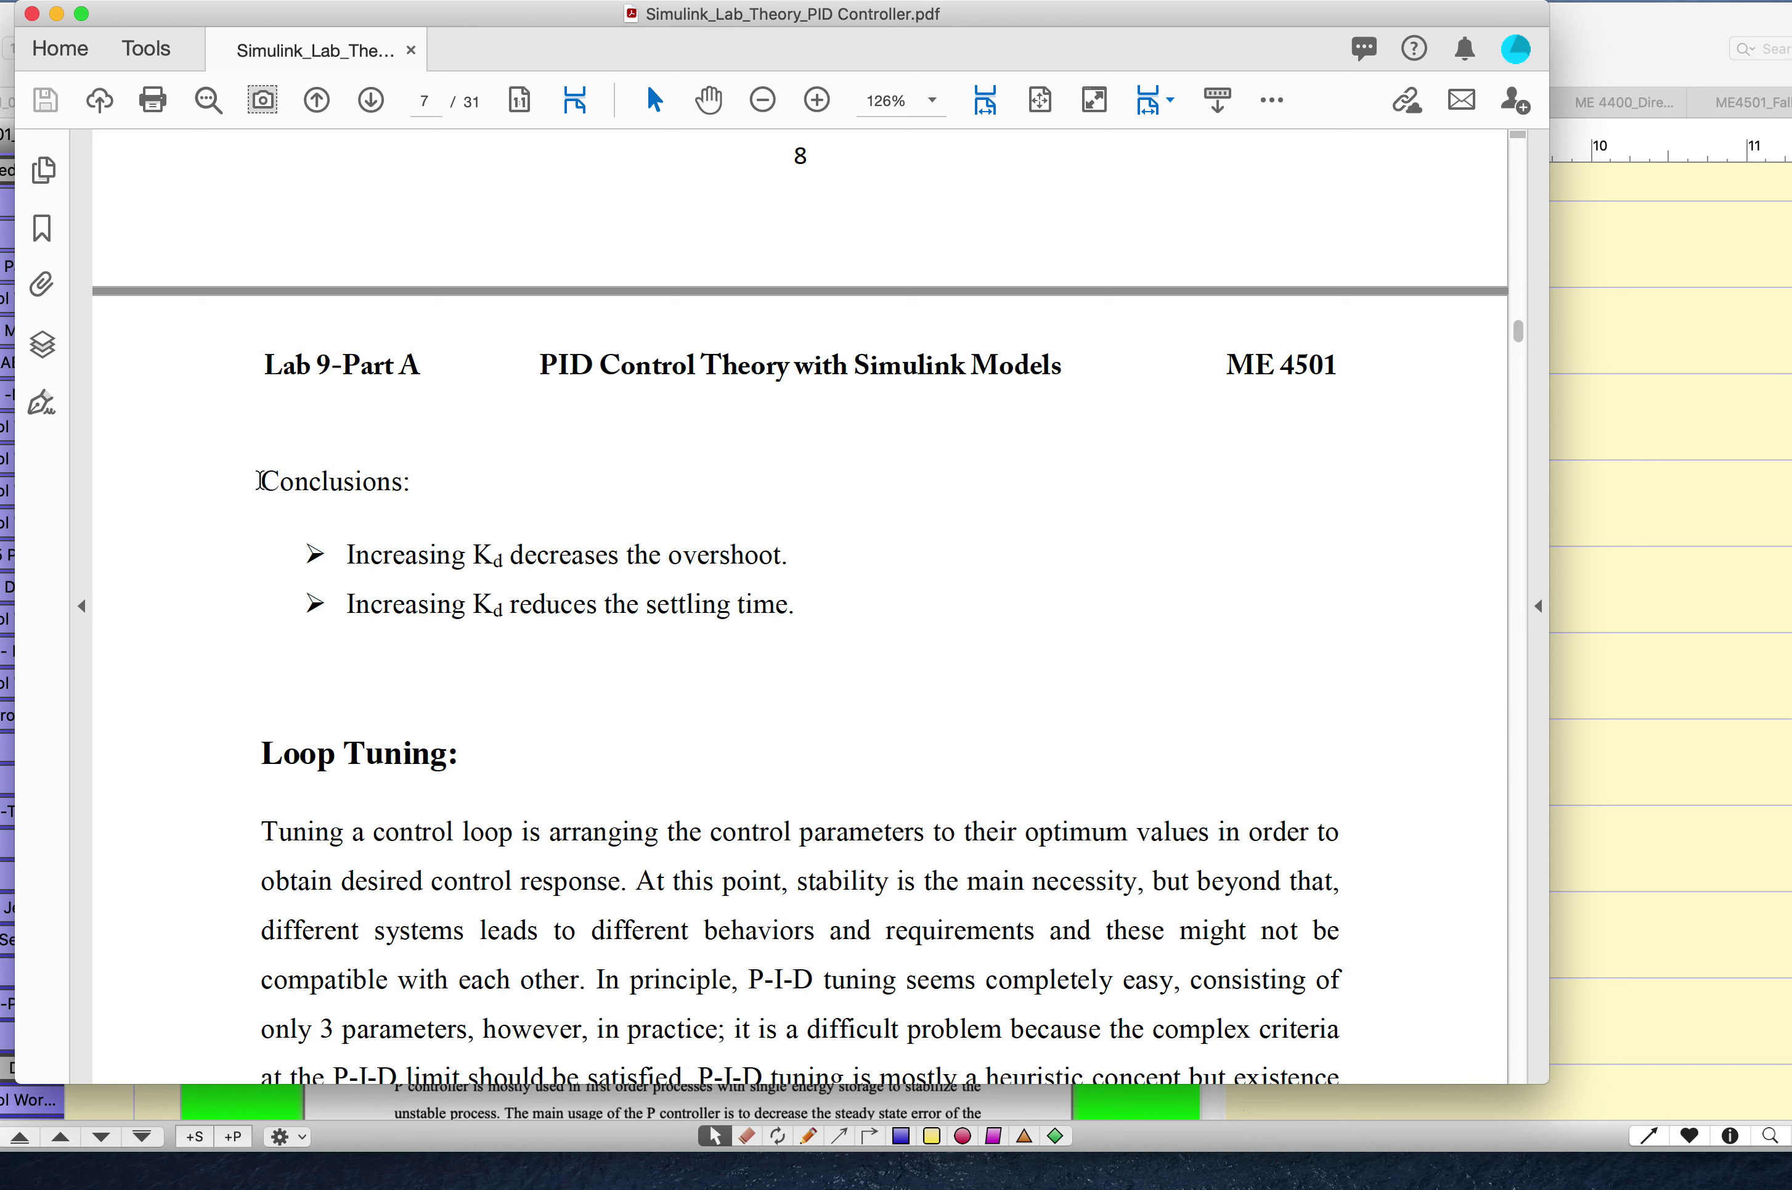
Step: Read the lab PDF from Loop Tuning through the Ziegler-Nichols and Cohen-Coon methods to the Figure 12 P-control diagram
left_click(1038, 628)
scroll(1037, 633, "down", 10)
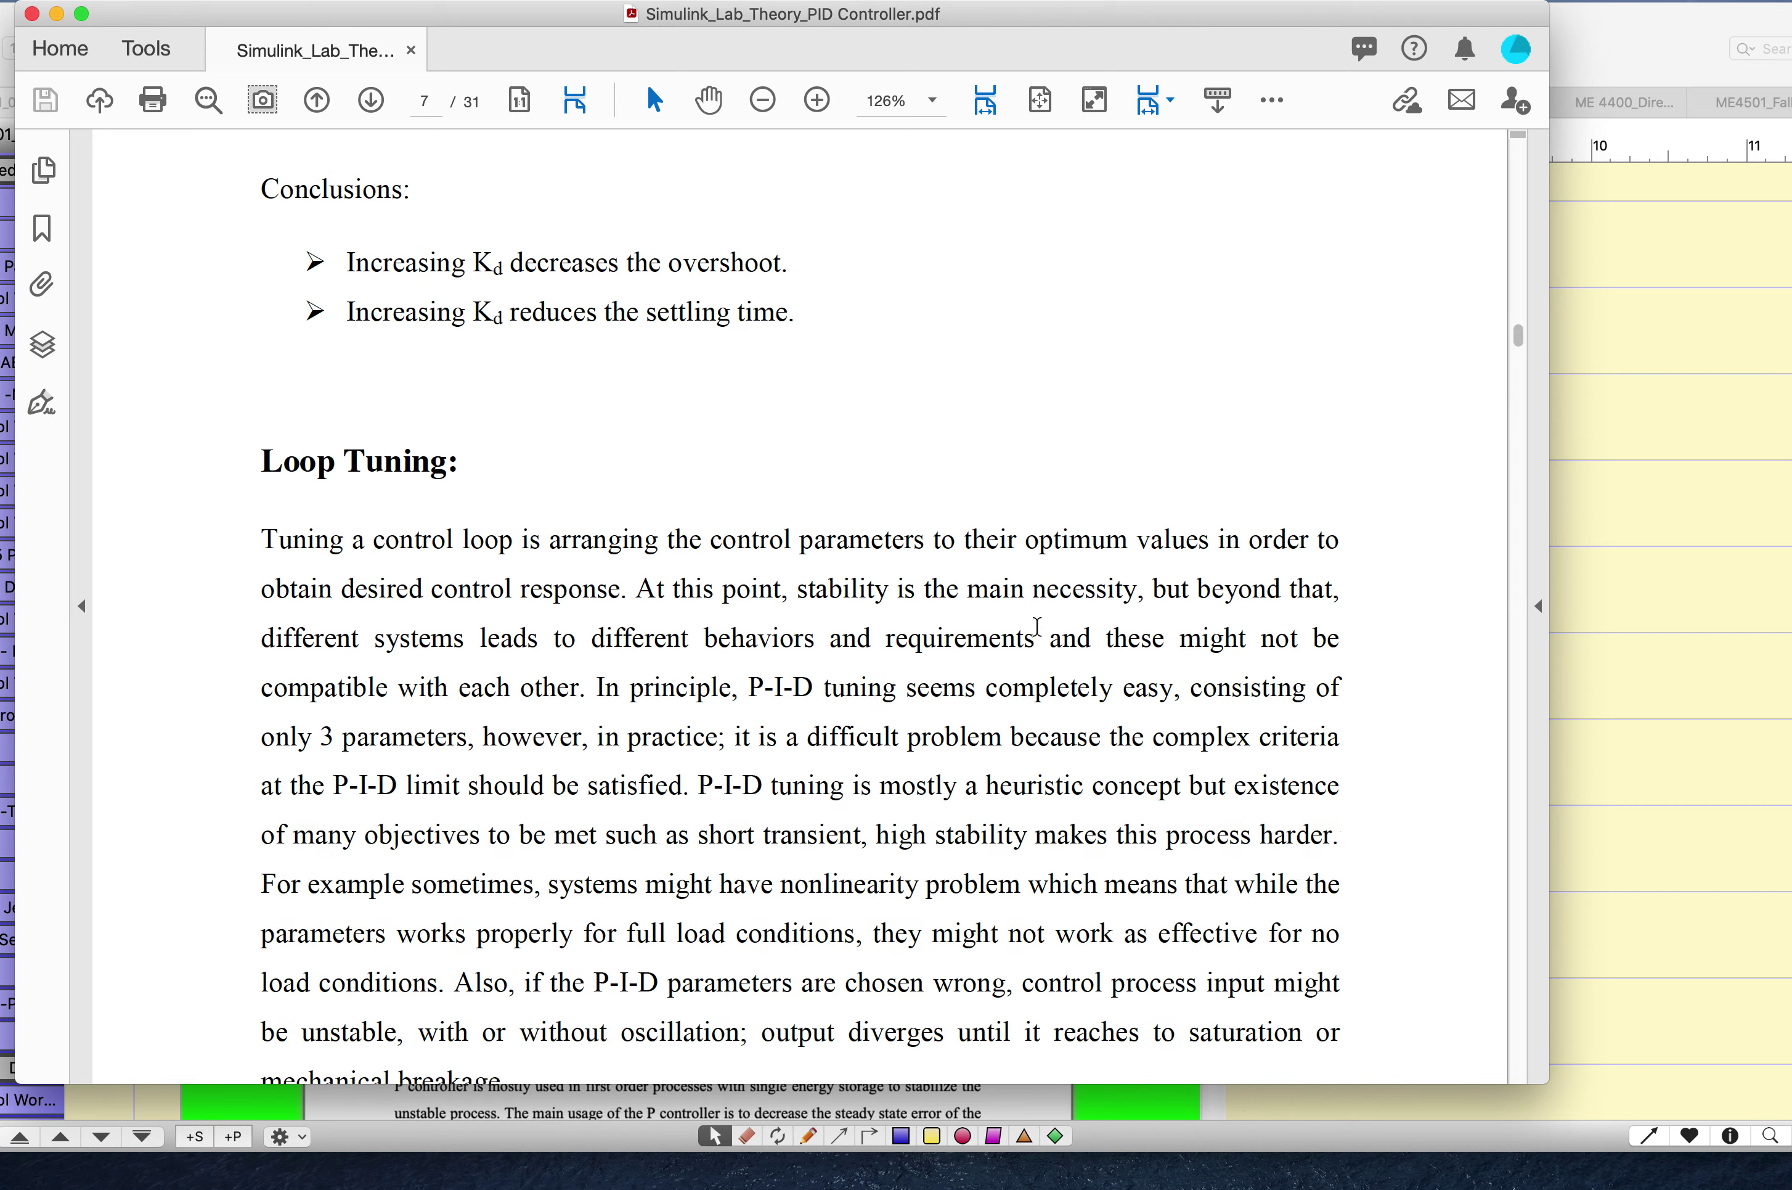
scroll(1037, 628, "up", 5)
scroll(1038, 626, "down", 4)
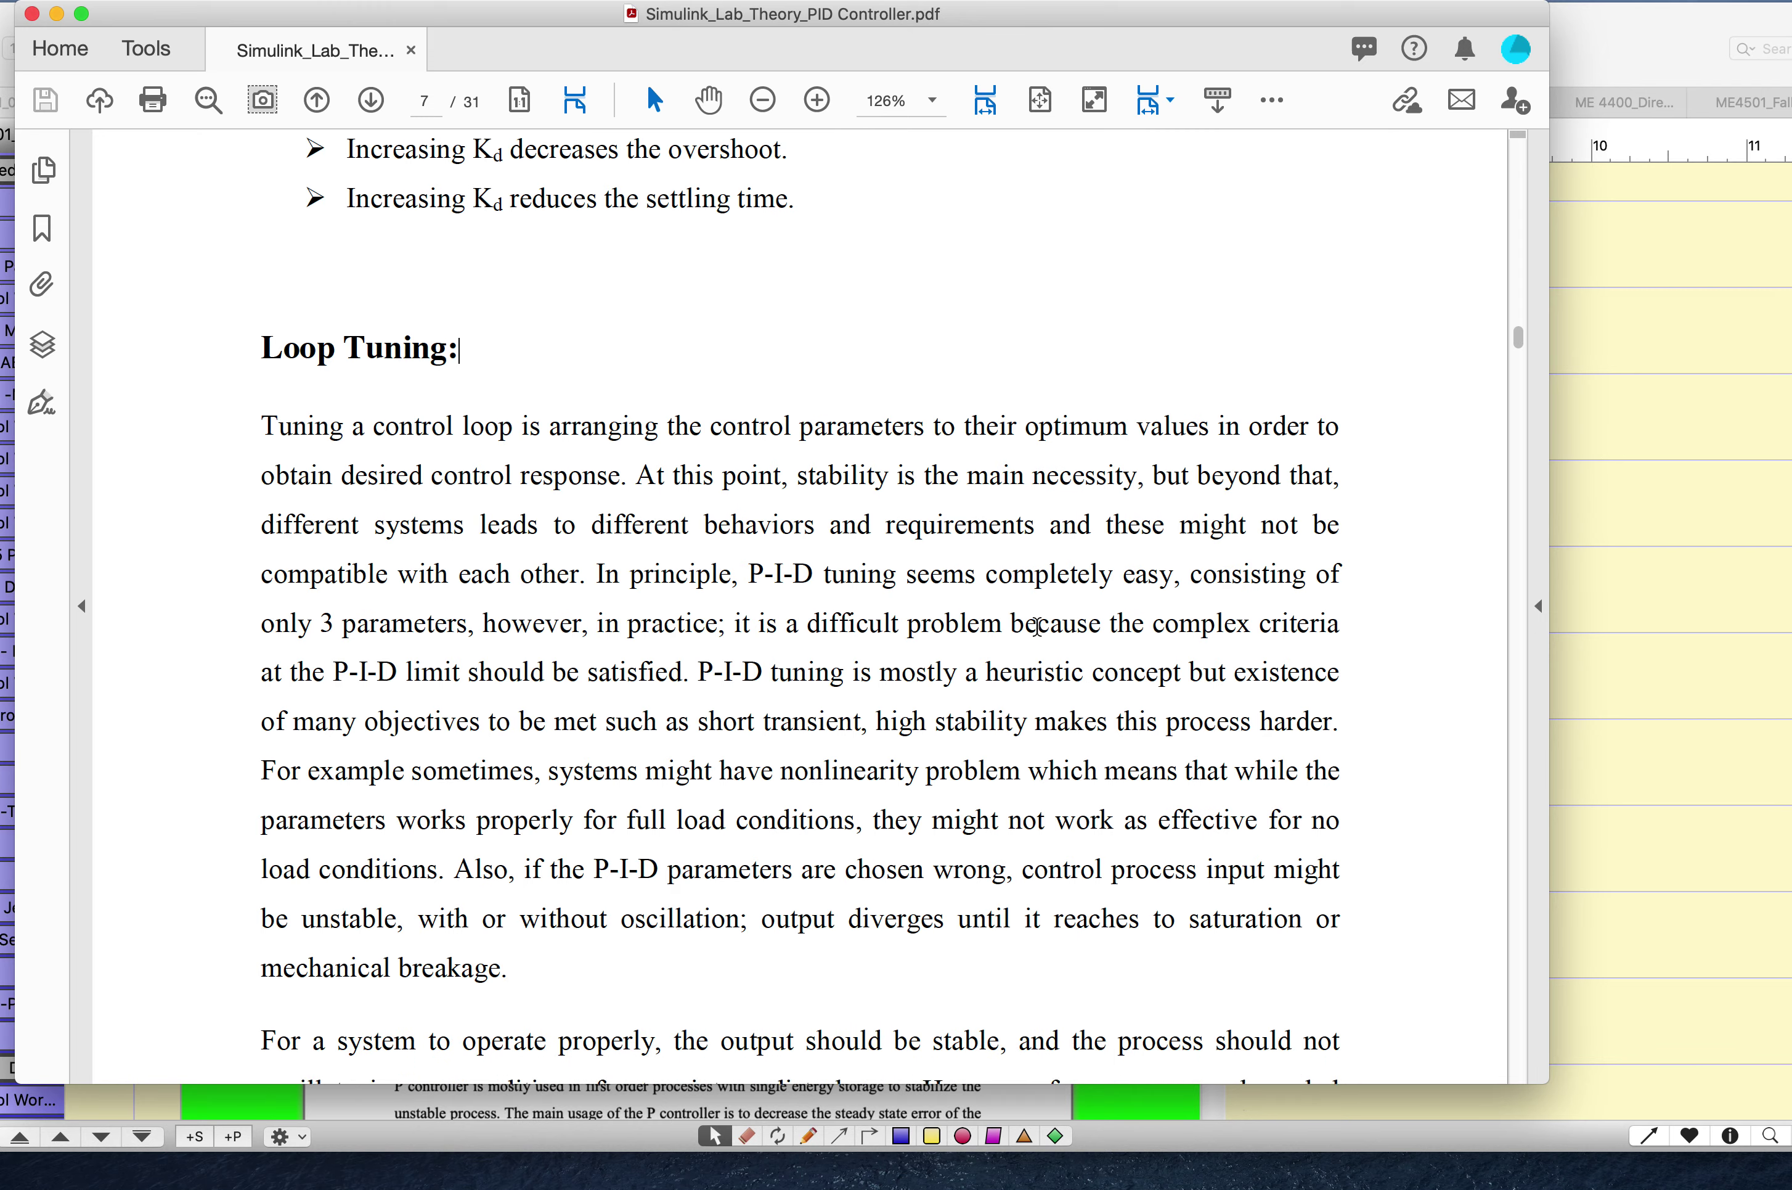
scroll(1037, 626, "down", 20)
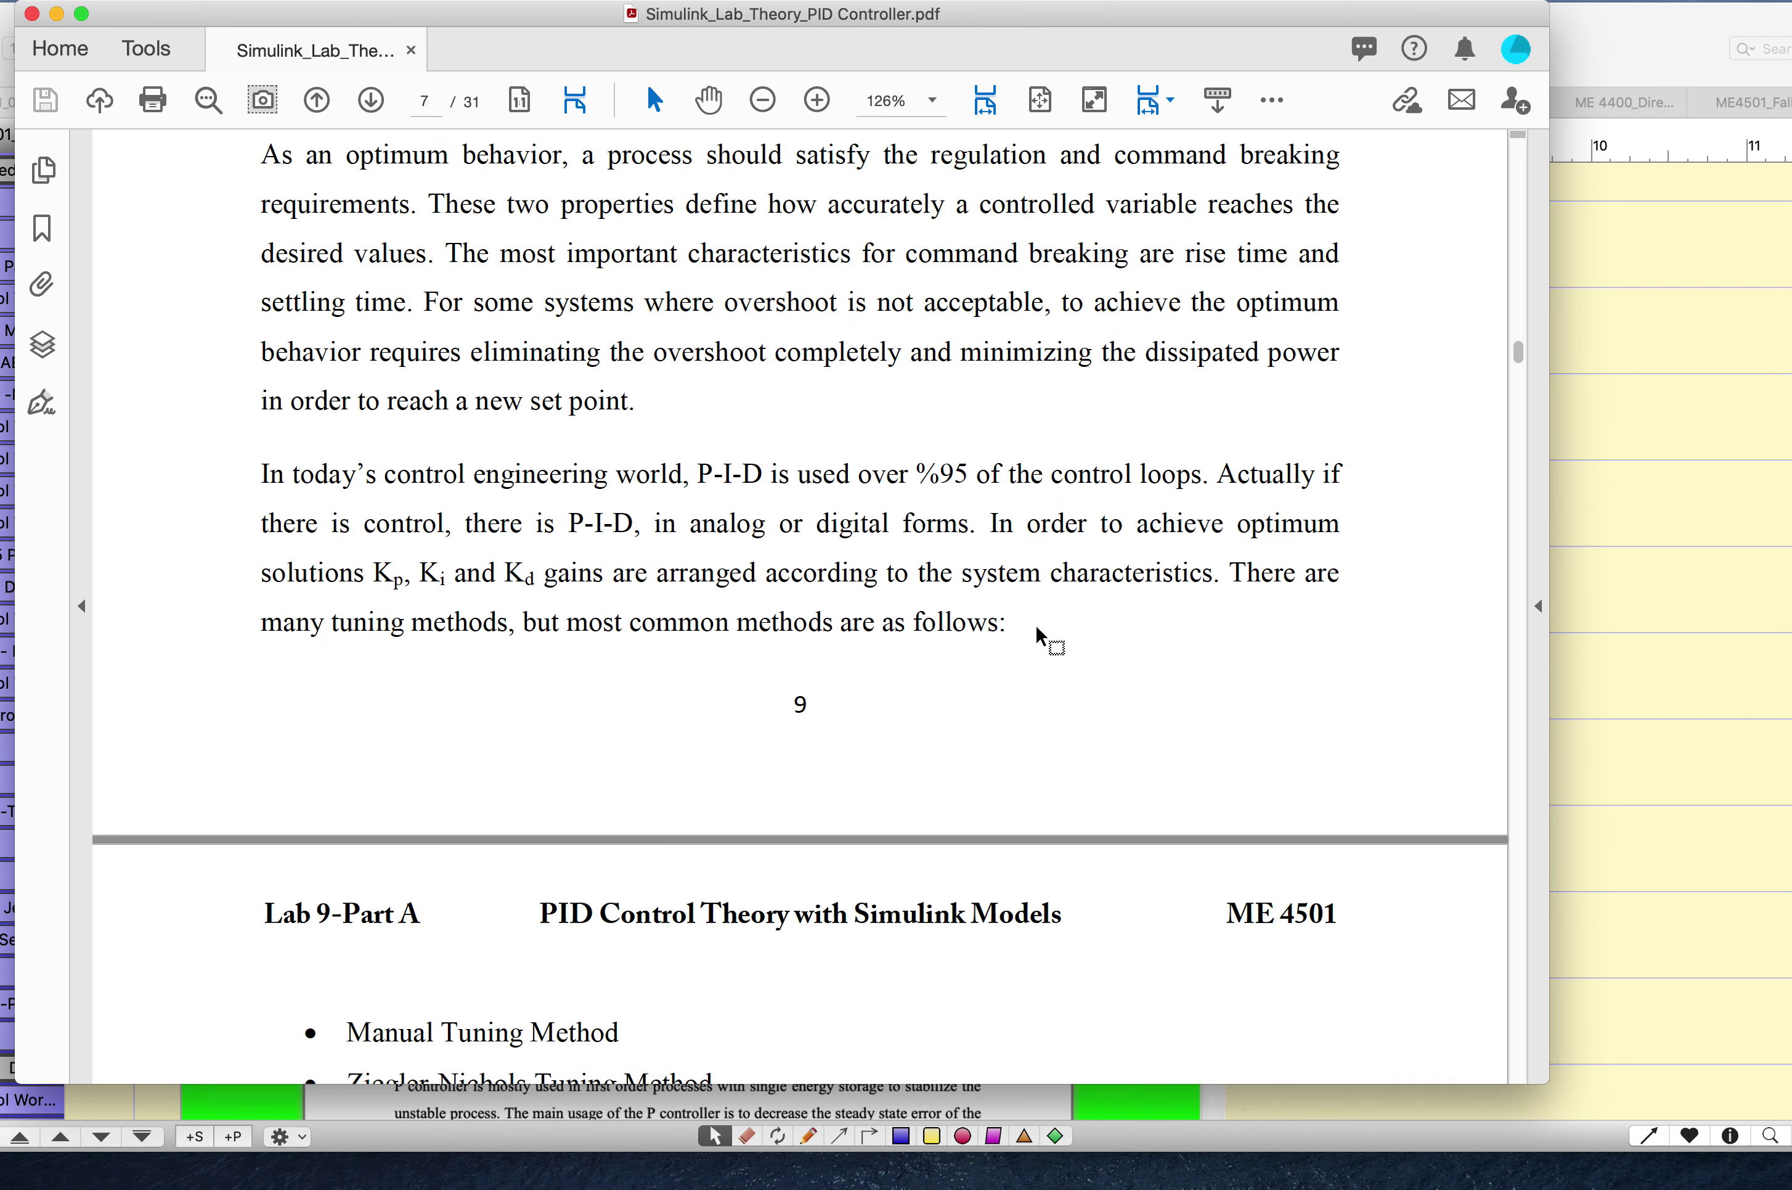
scroll(1037, 626, "down", 20)
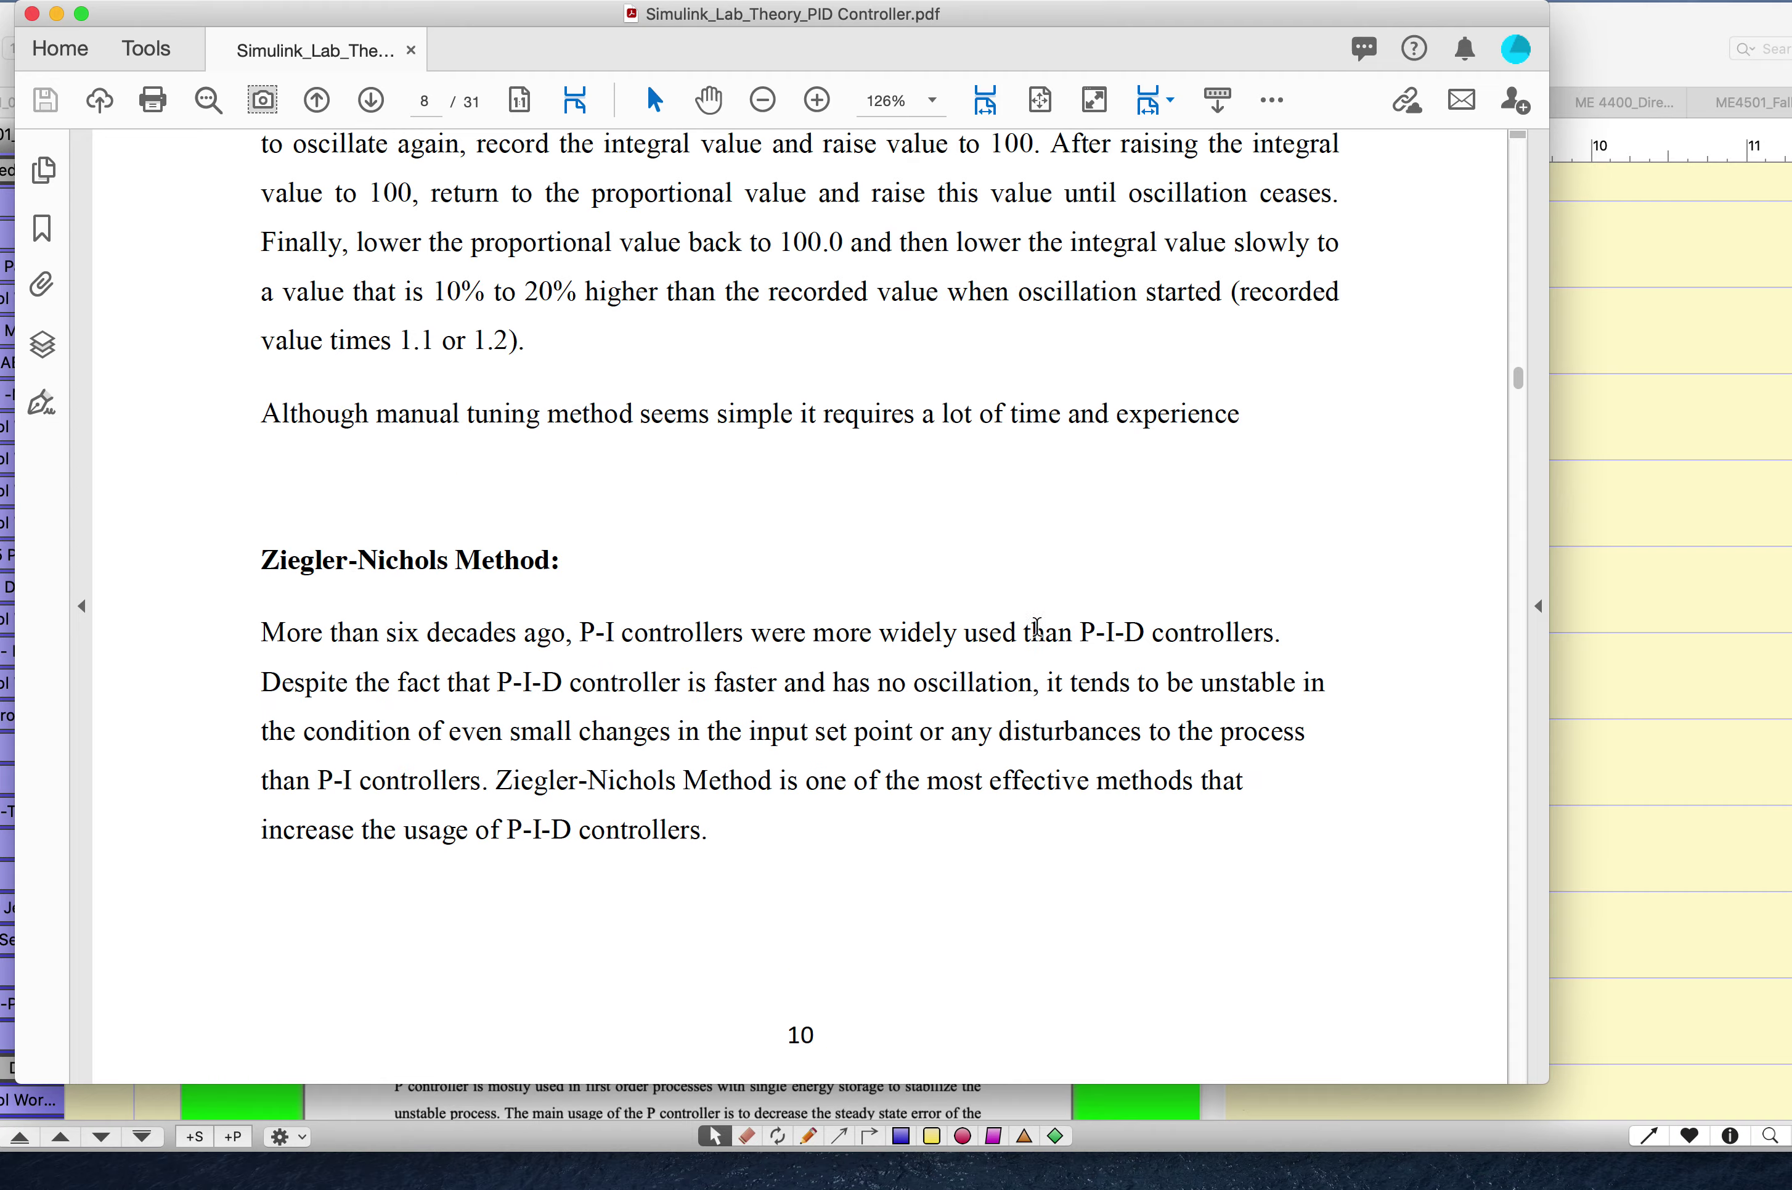
scroll(1037, 626, "down", 20)
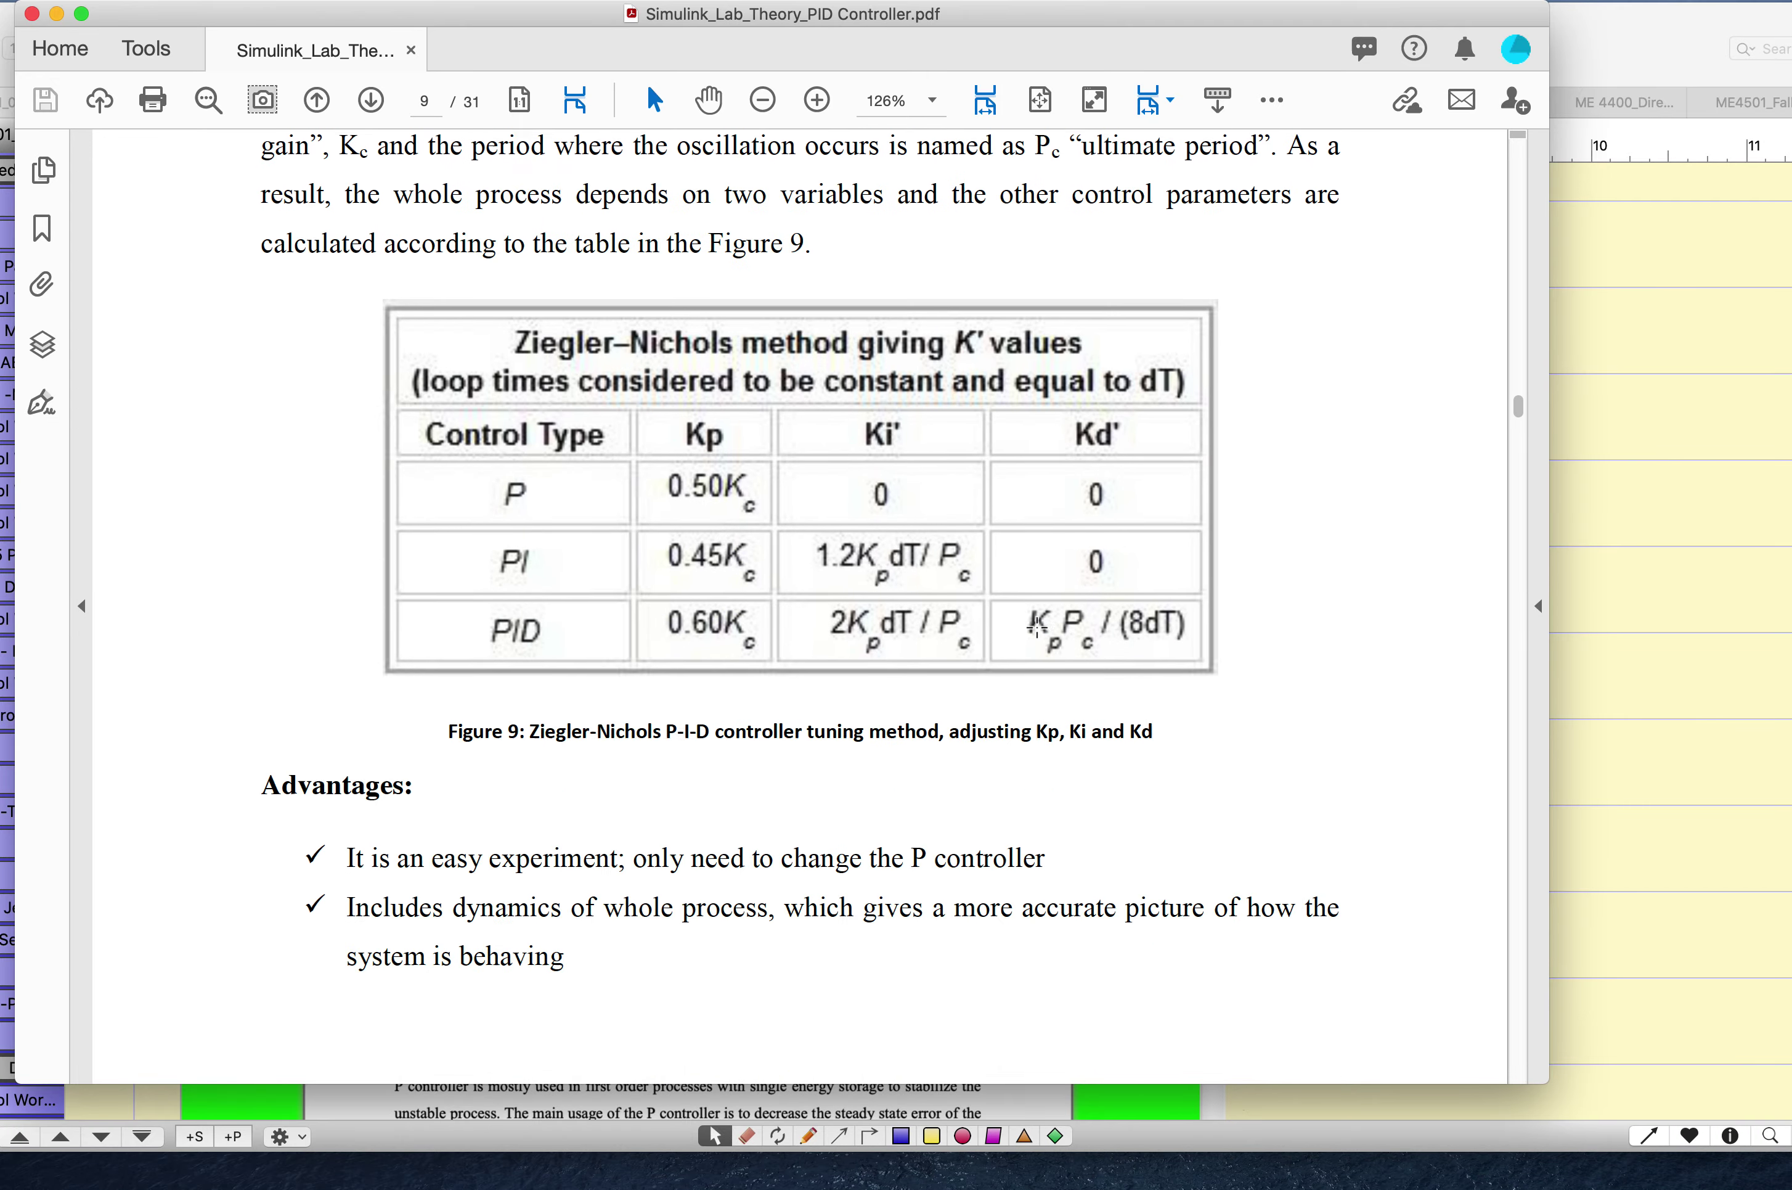
scroll(1037, 626, "down", 20)
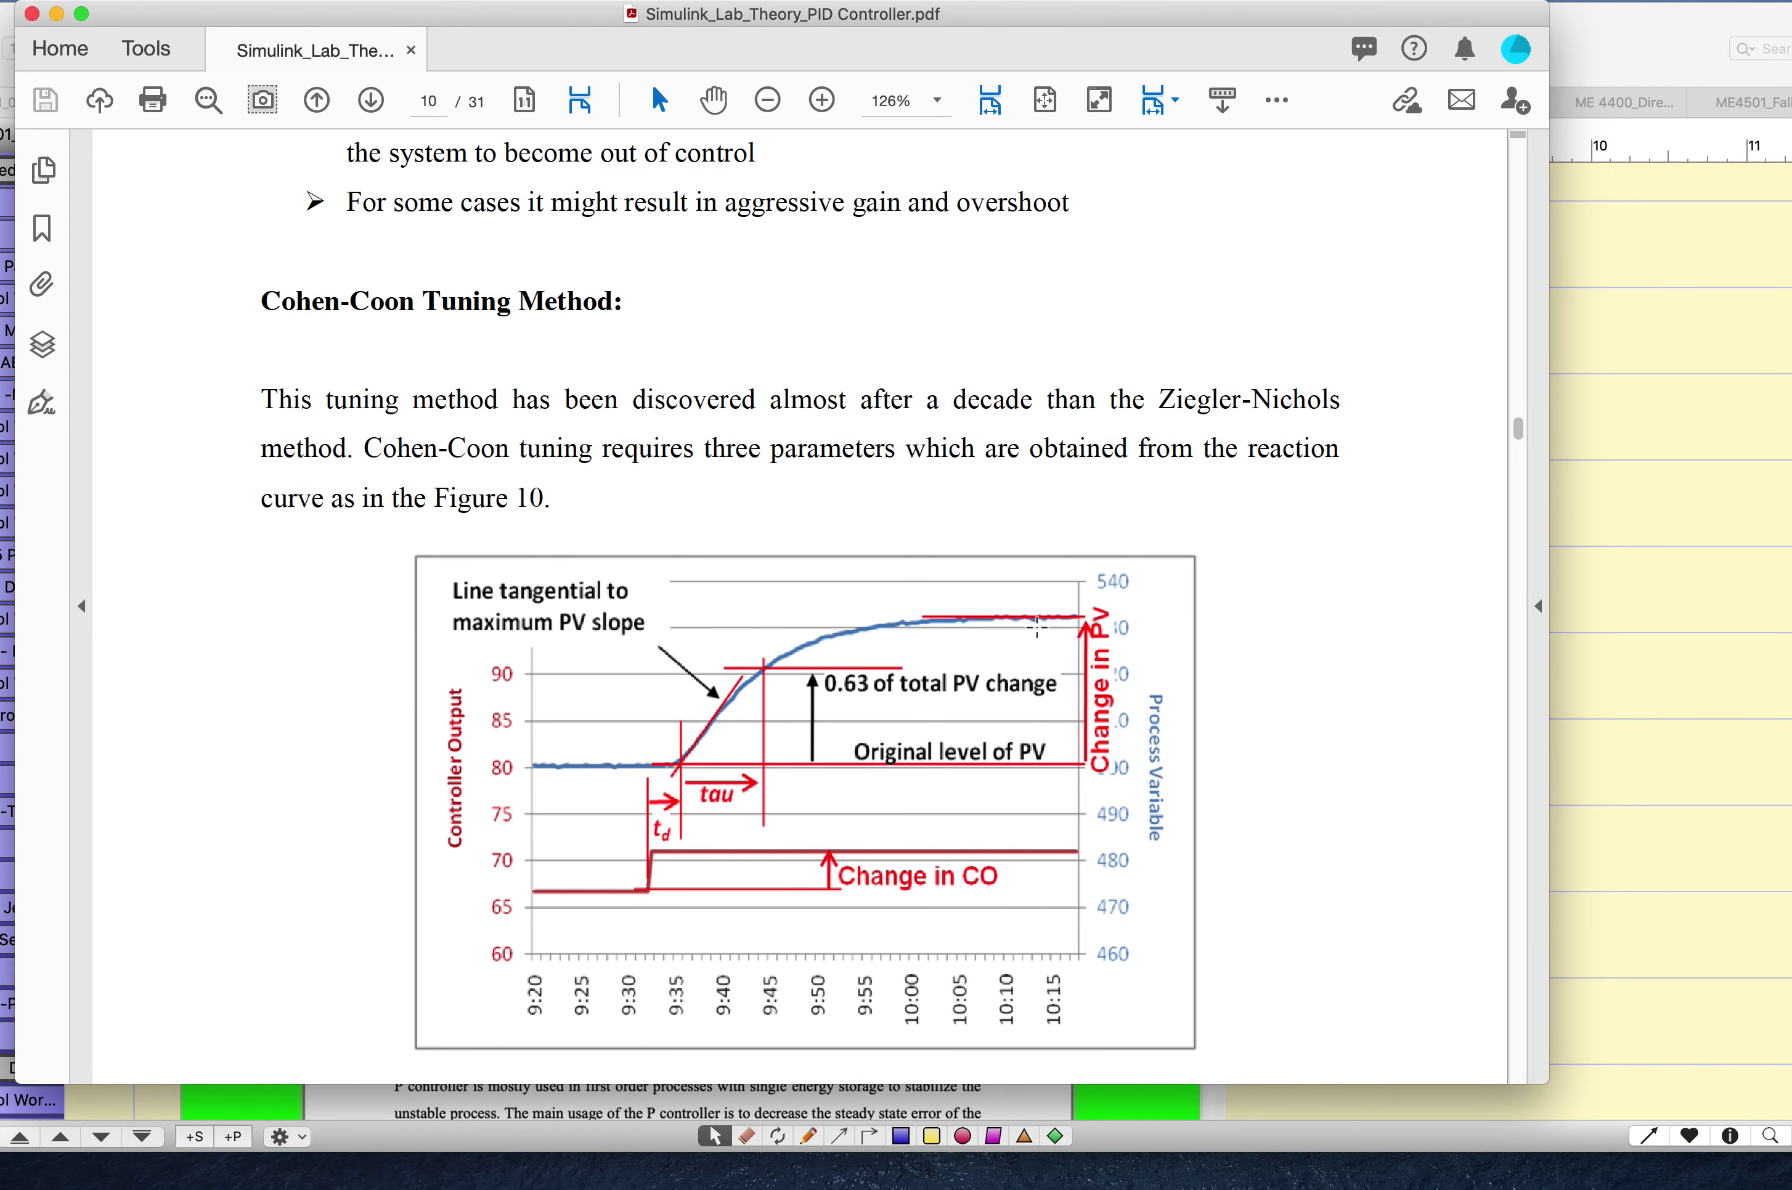
scroll(1037, 634, "down", 20)
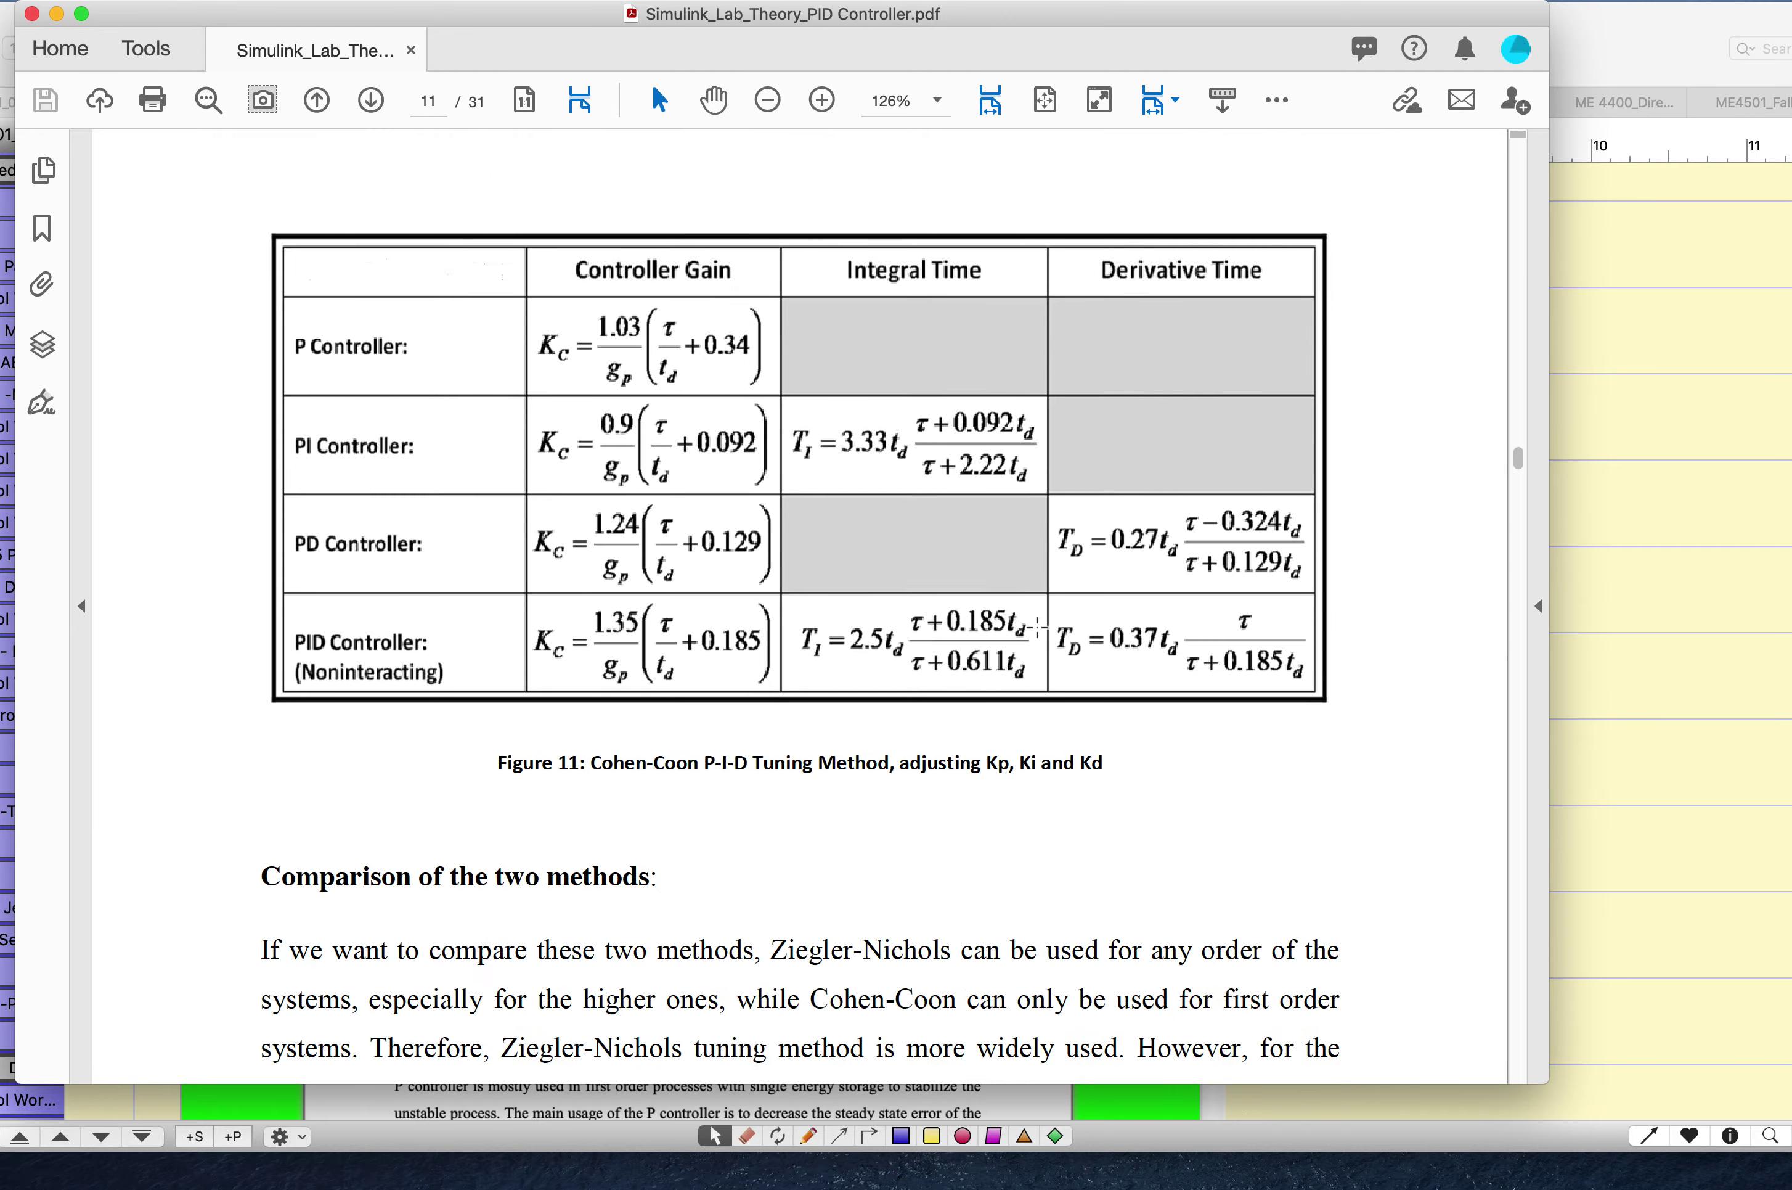
scroll(1038, 637, "down", 20)
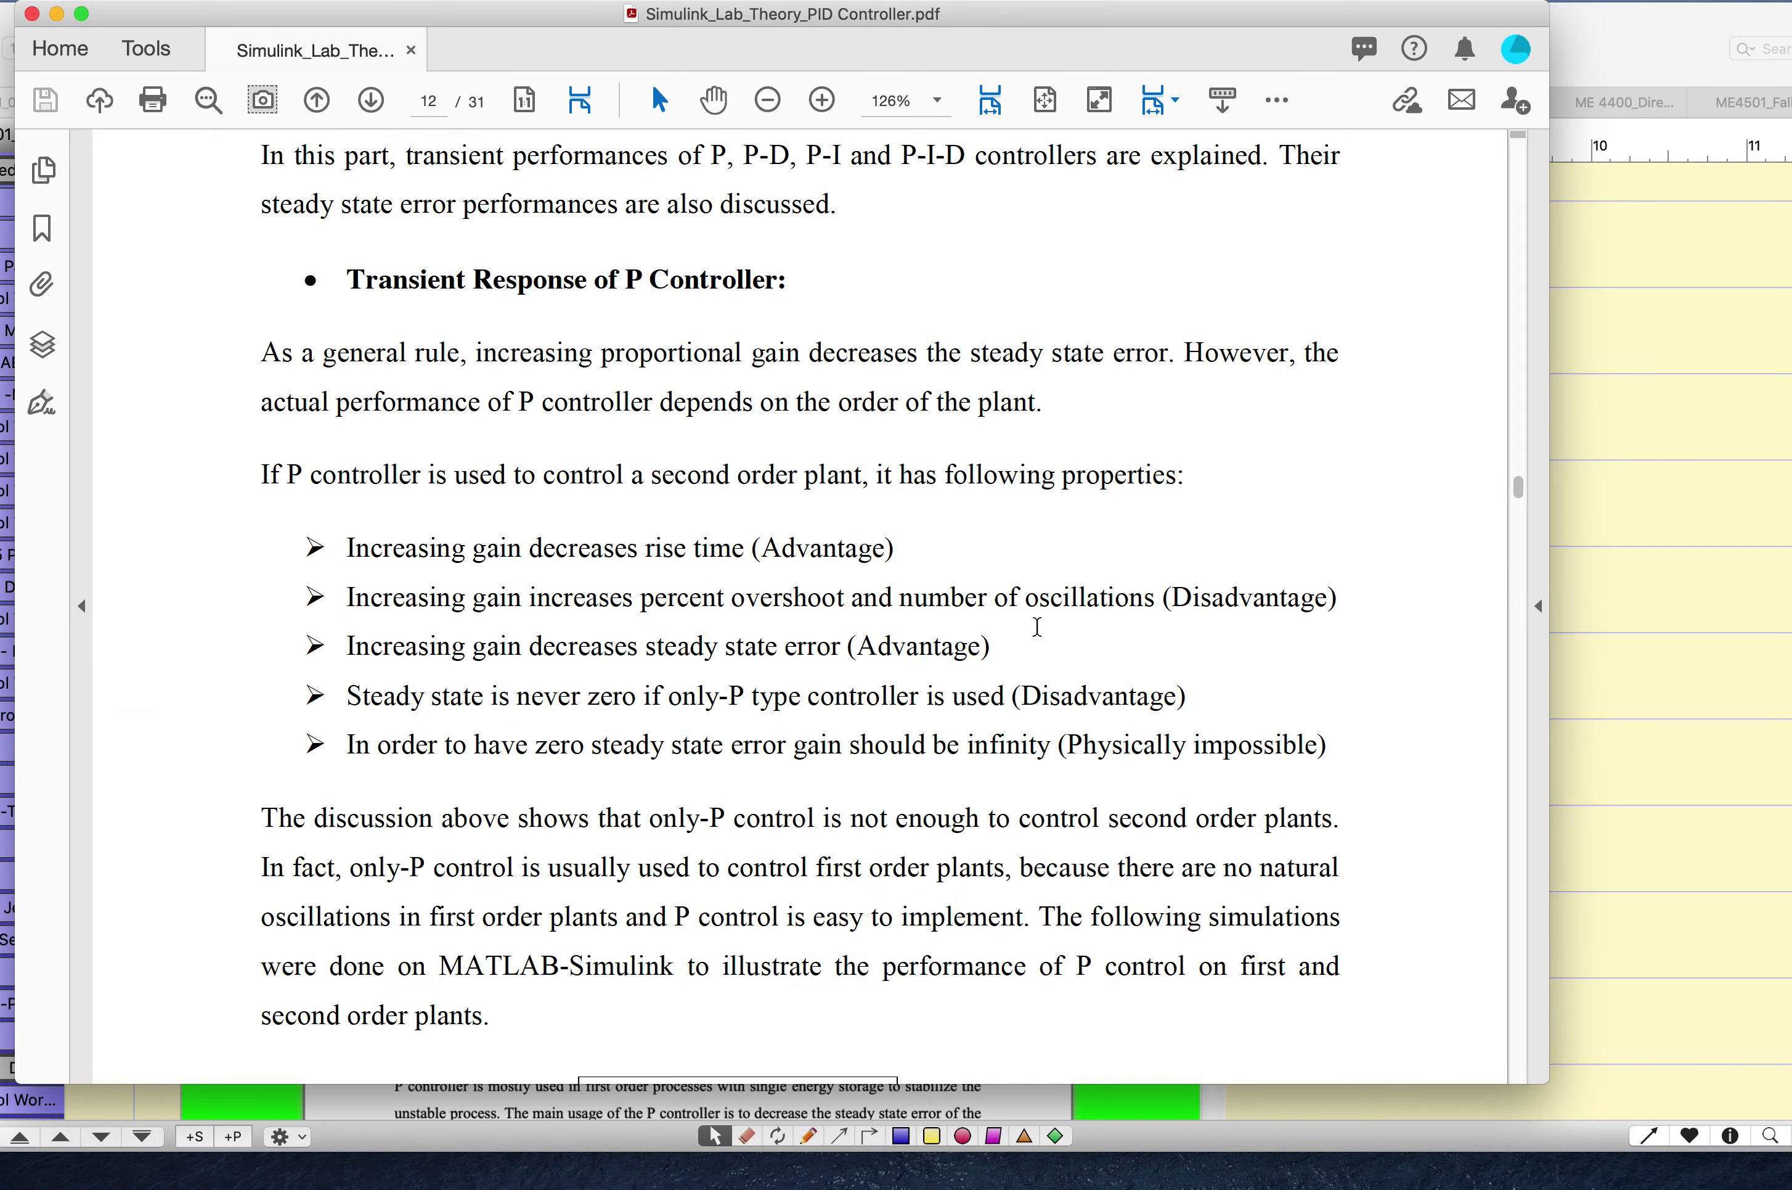
scroll(1037, 626, "down", 10)
scroll(1037, 628, "up", 6)
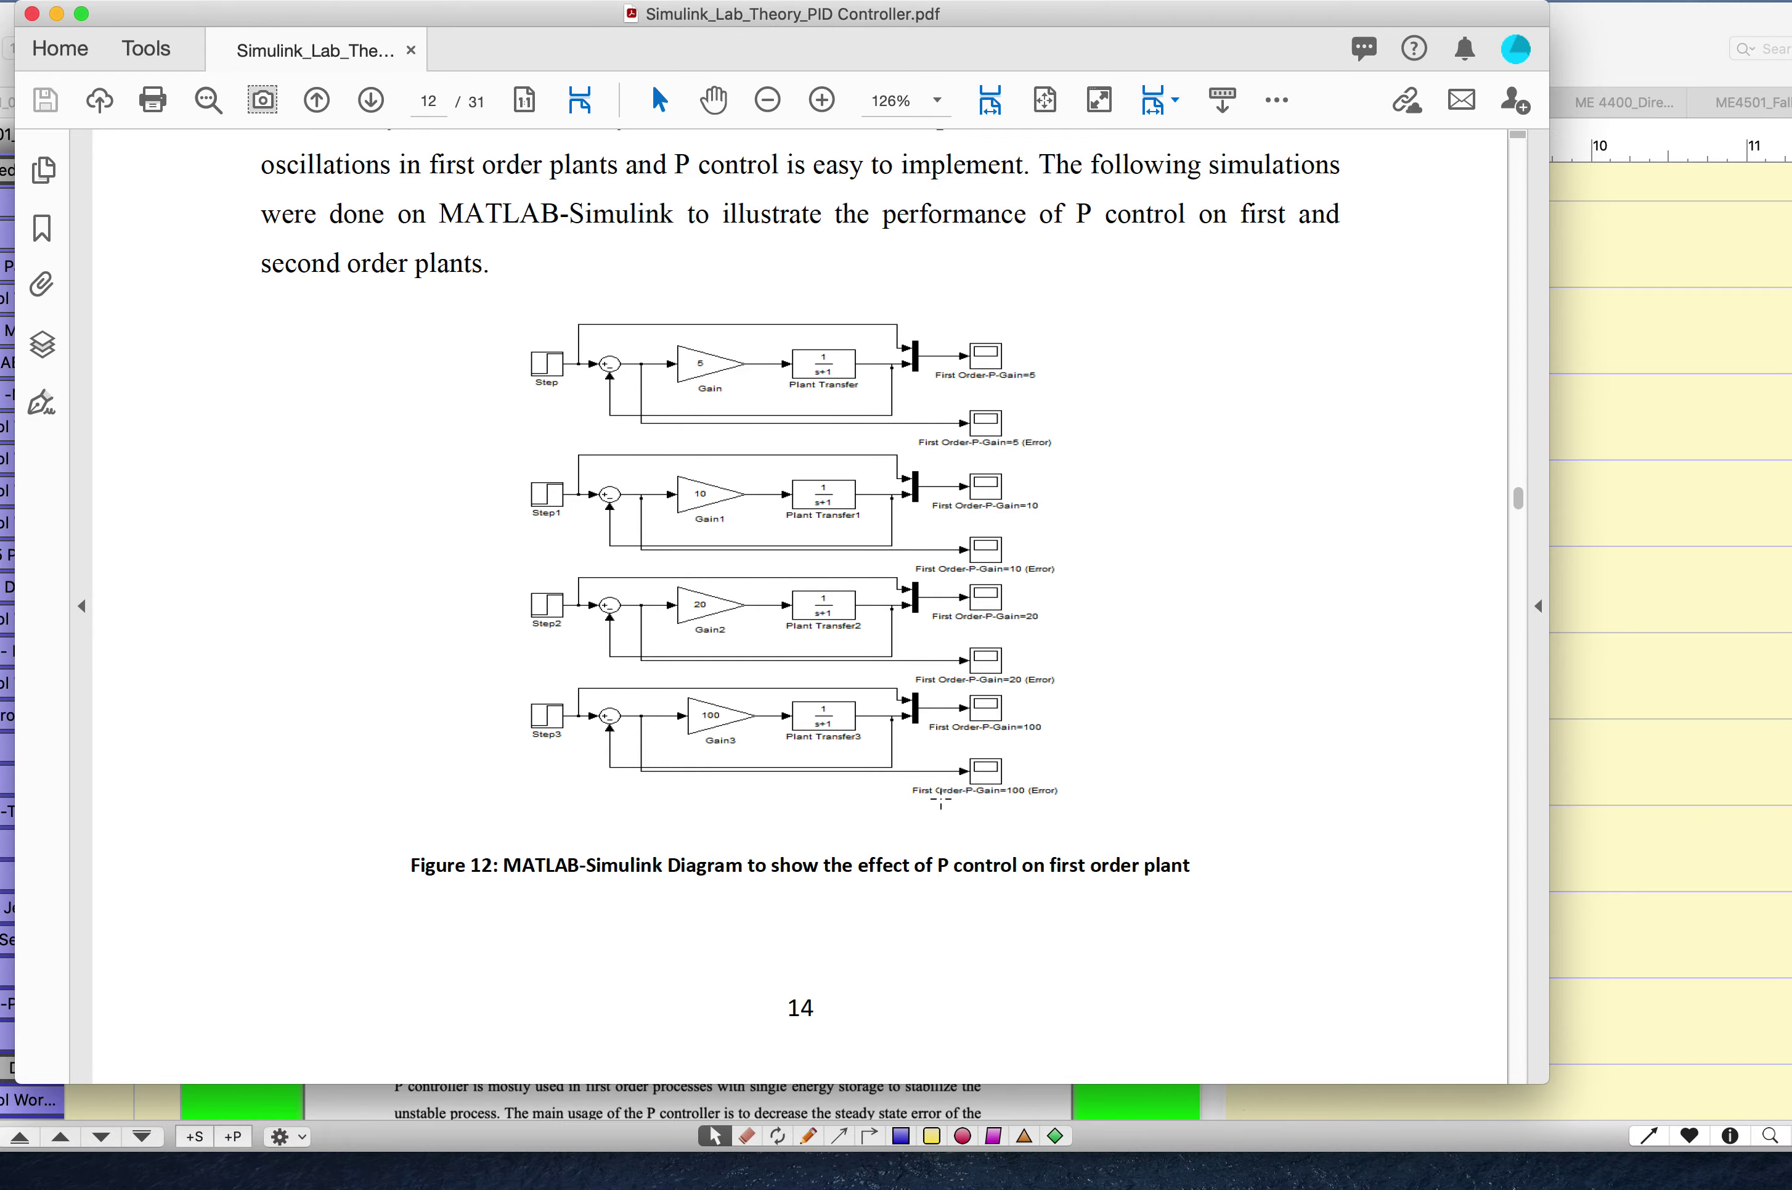
Step: Switch to the untitled Simulink model of the P-control loop, then return to Figure 12 in the lab PDF
key("ctrl+Left")
key("ctrl+Up")
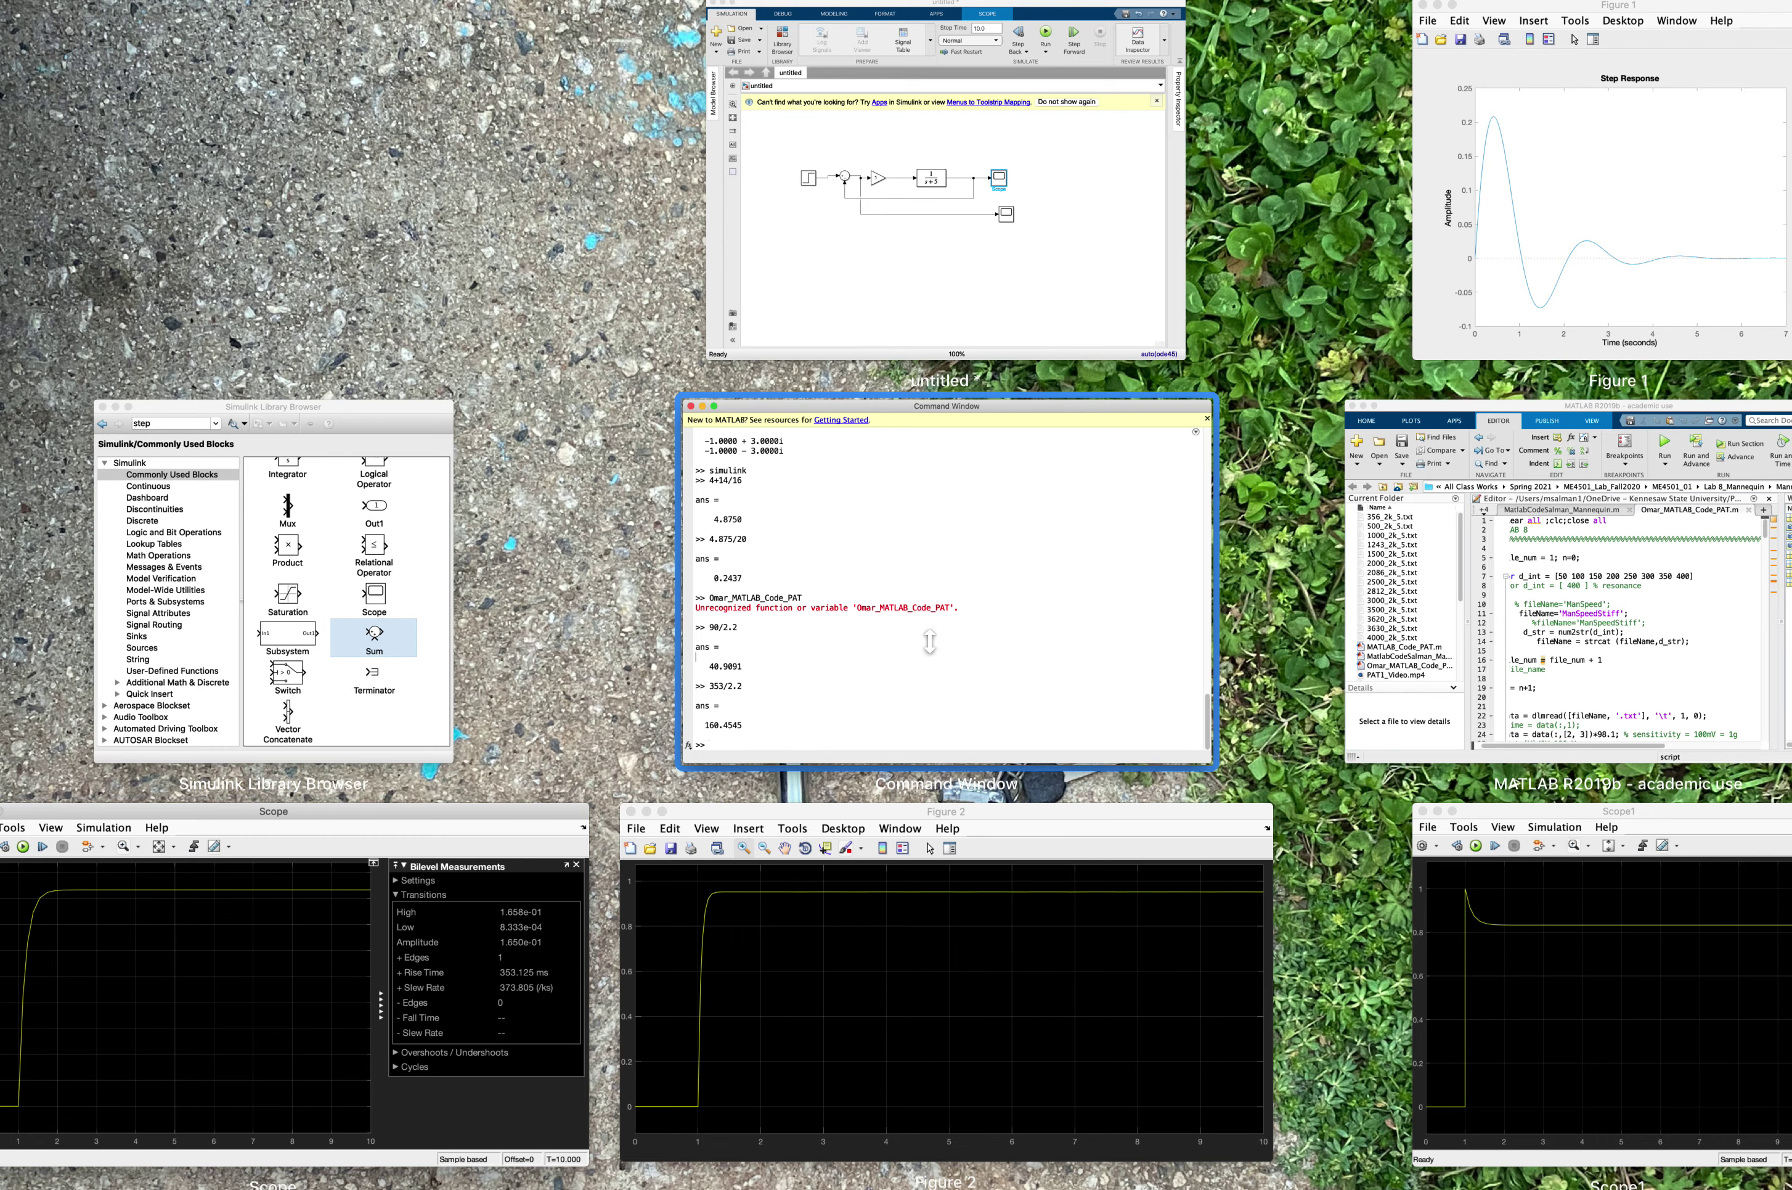
left_click(897, 216)
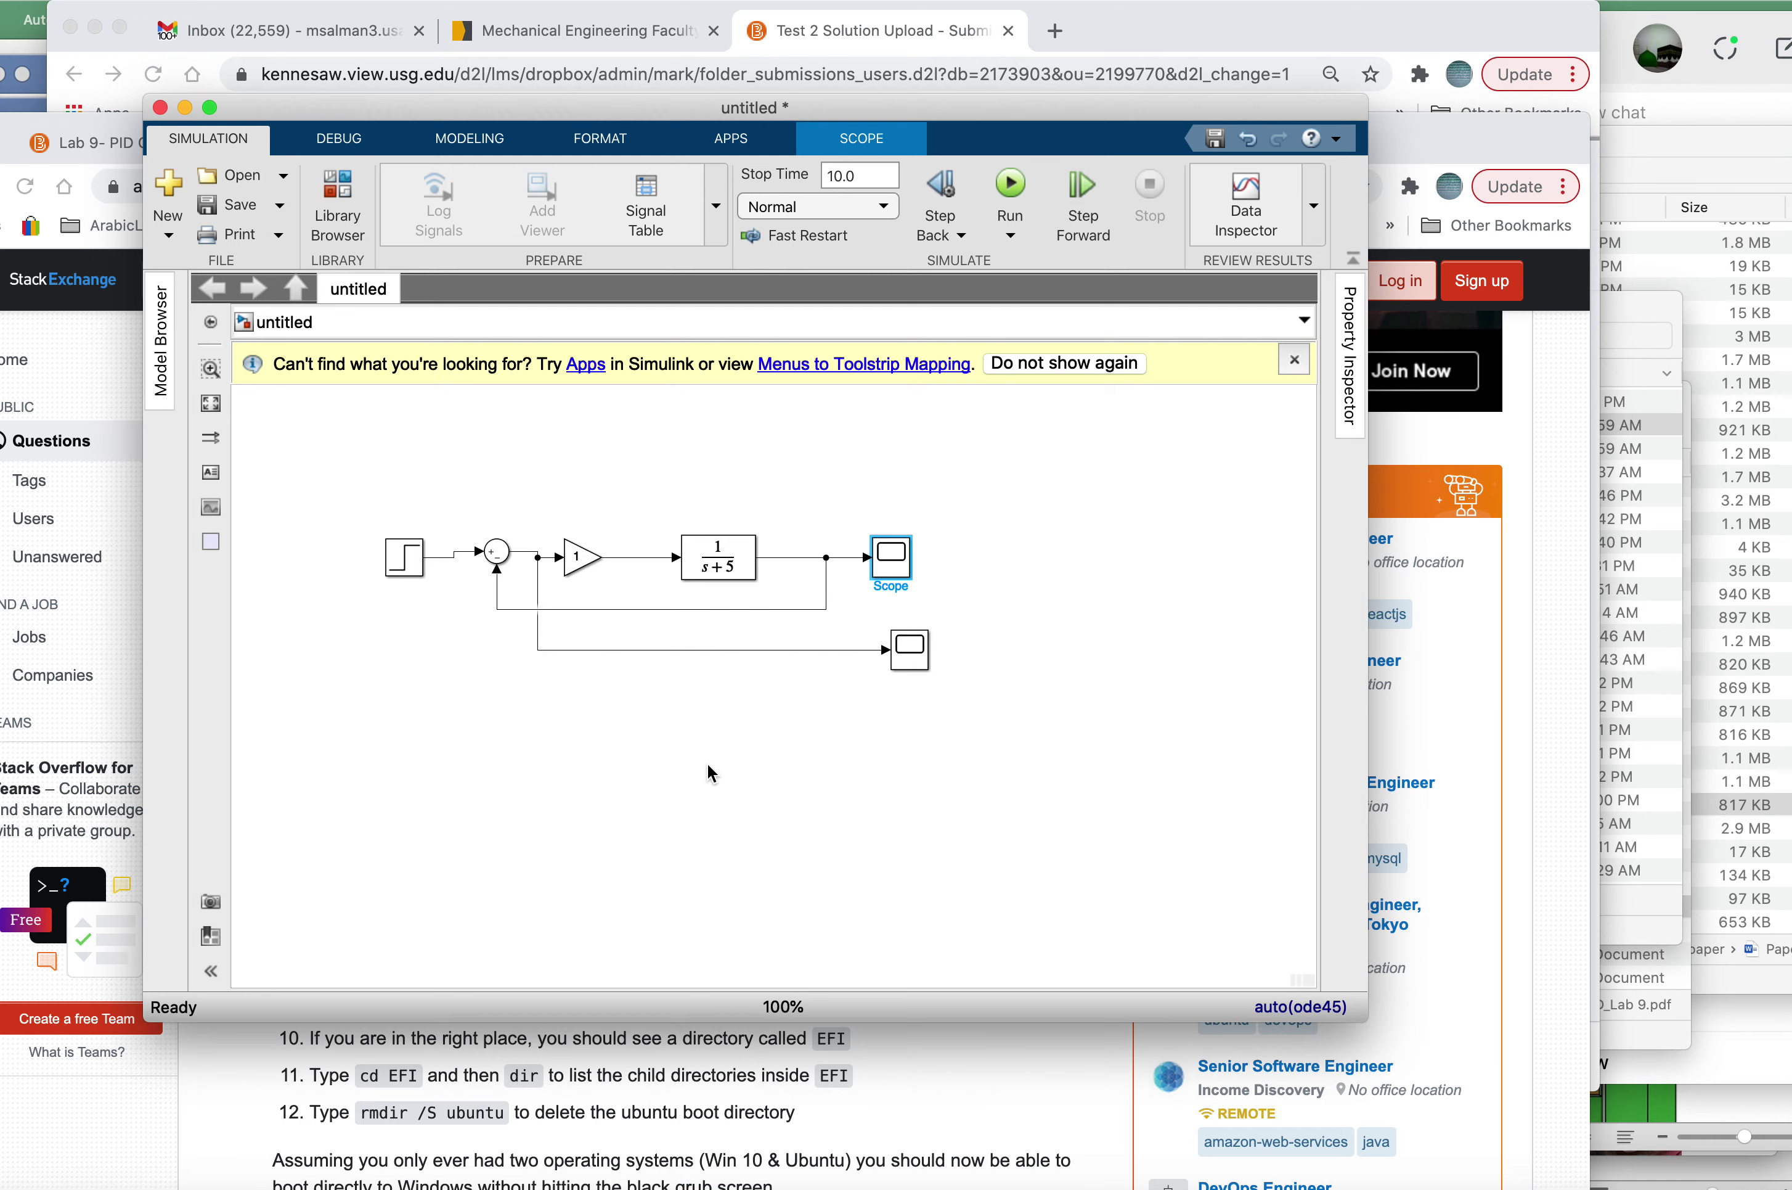
key("ctrl+Right")
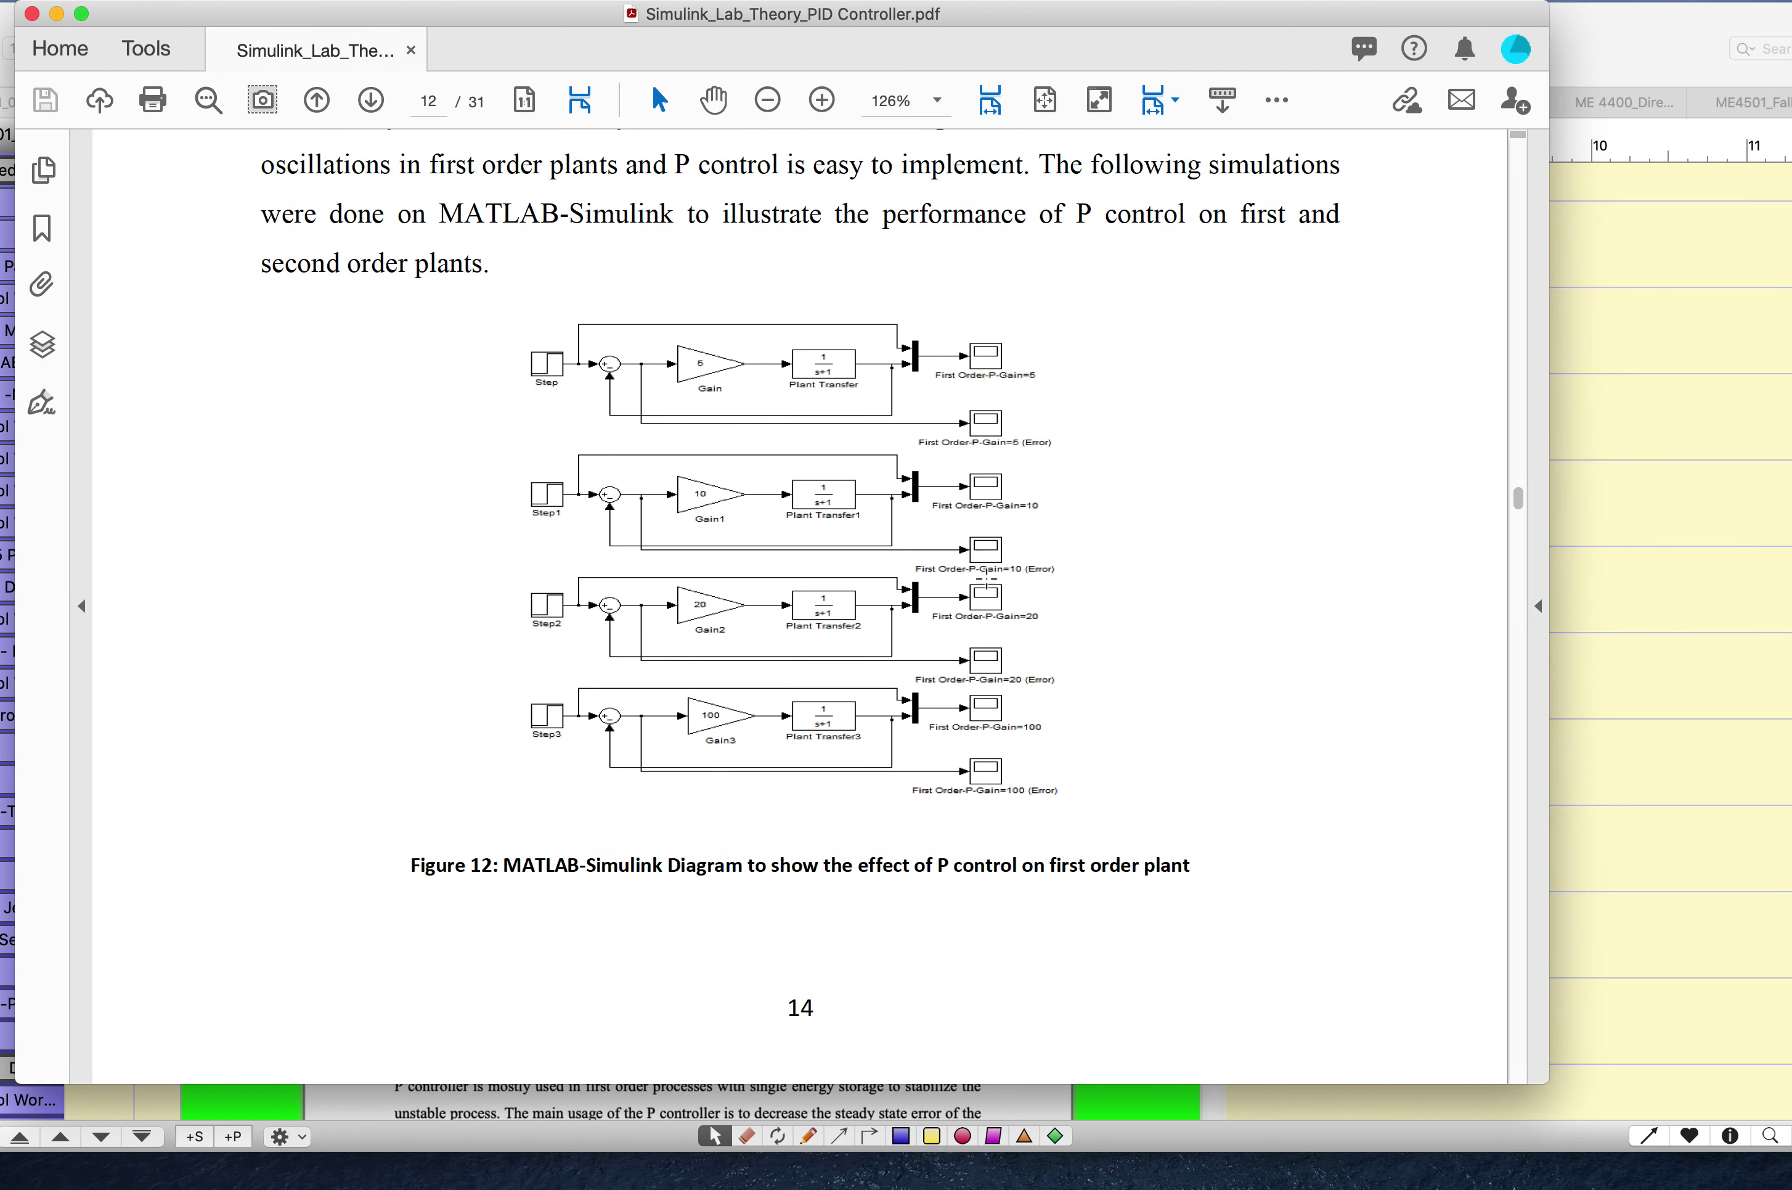
Step: Bring up the Lab 9 Deliverables notes and highlight the first-order transfer function G(s) = 1/(0.1s+1) in item 4
left_click(1652, 544)
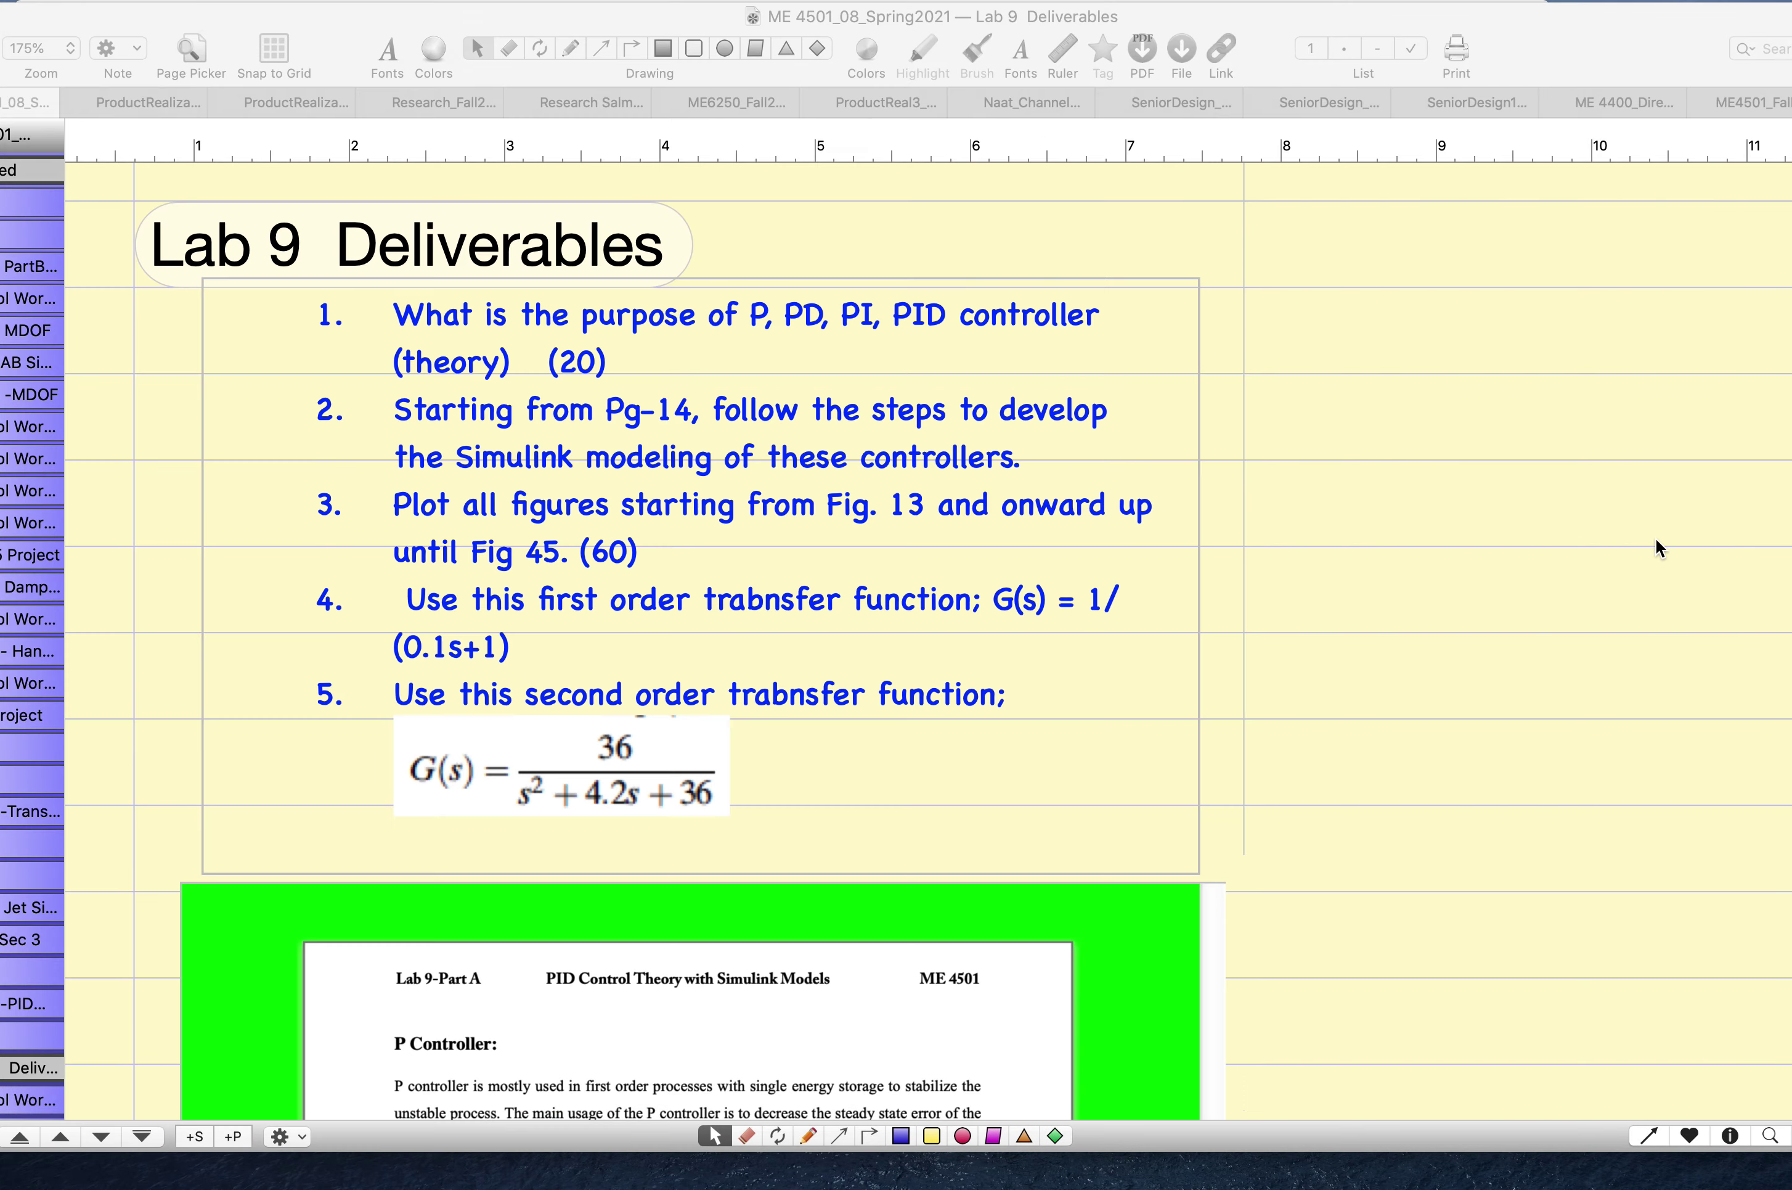
left_click(768, 632)
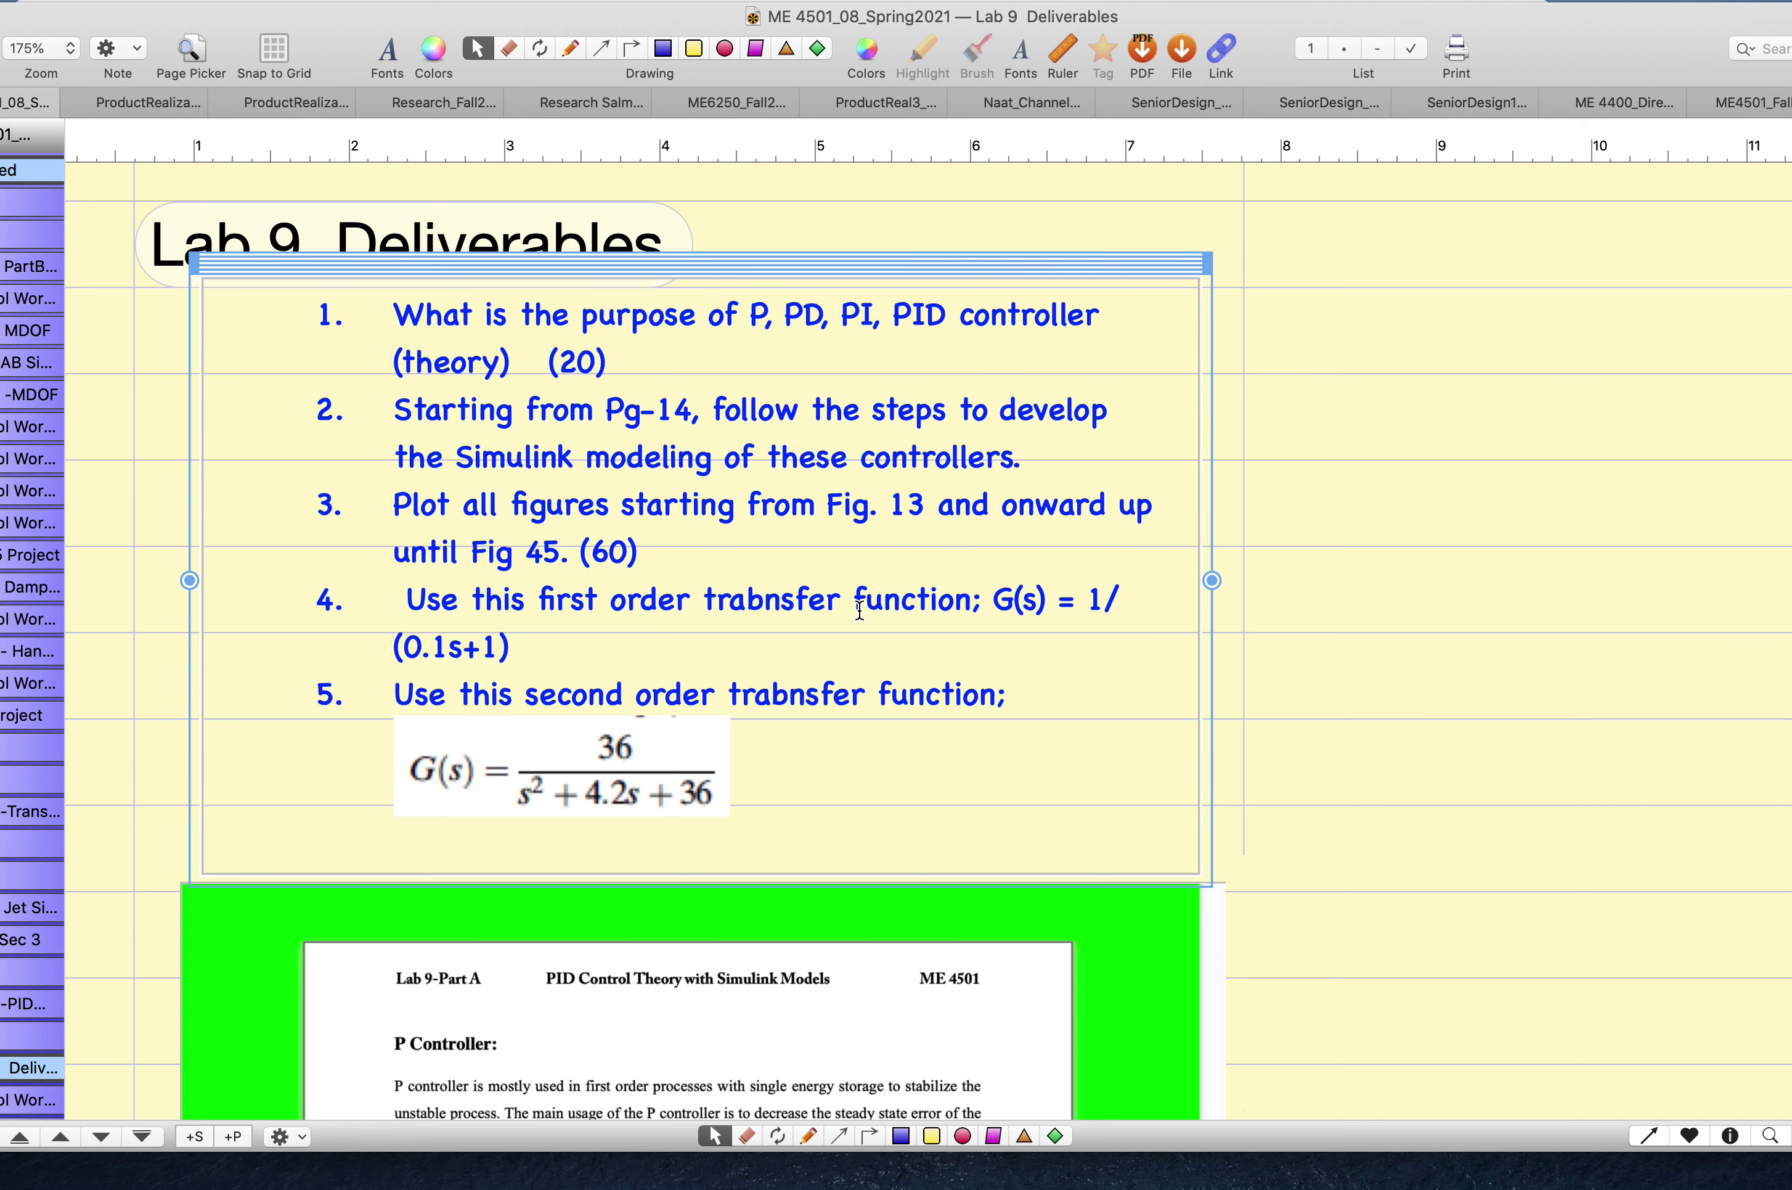
left_click_drag(997, 598, 1049, 628)
key("ctrl+Left")
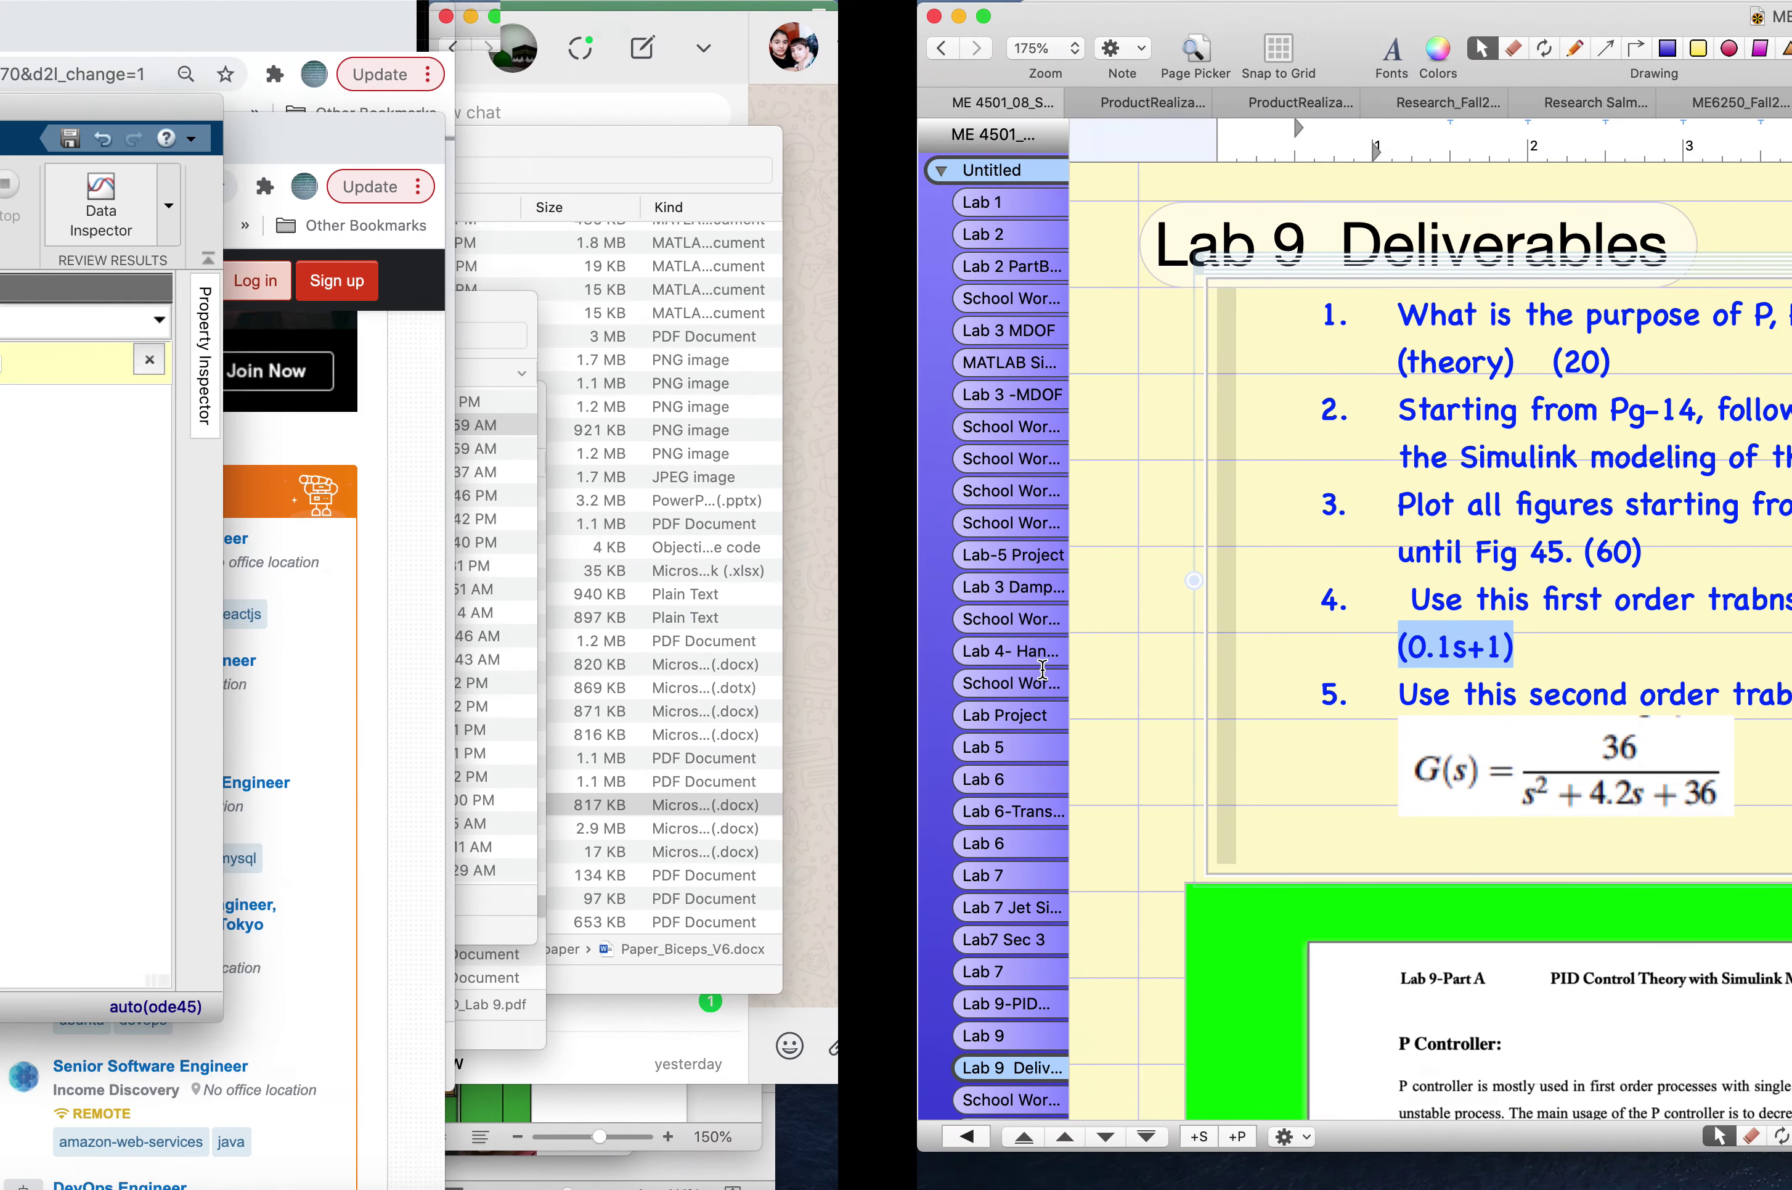
key("ctrl+Right")
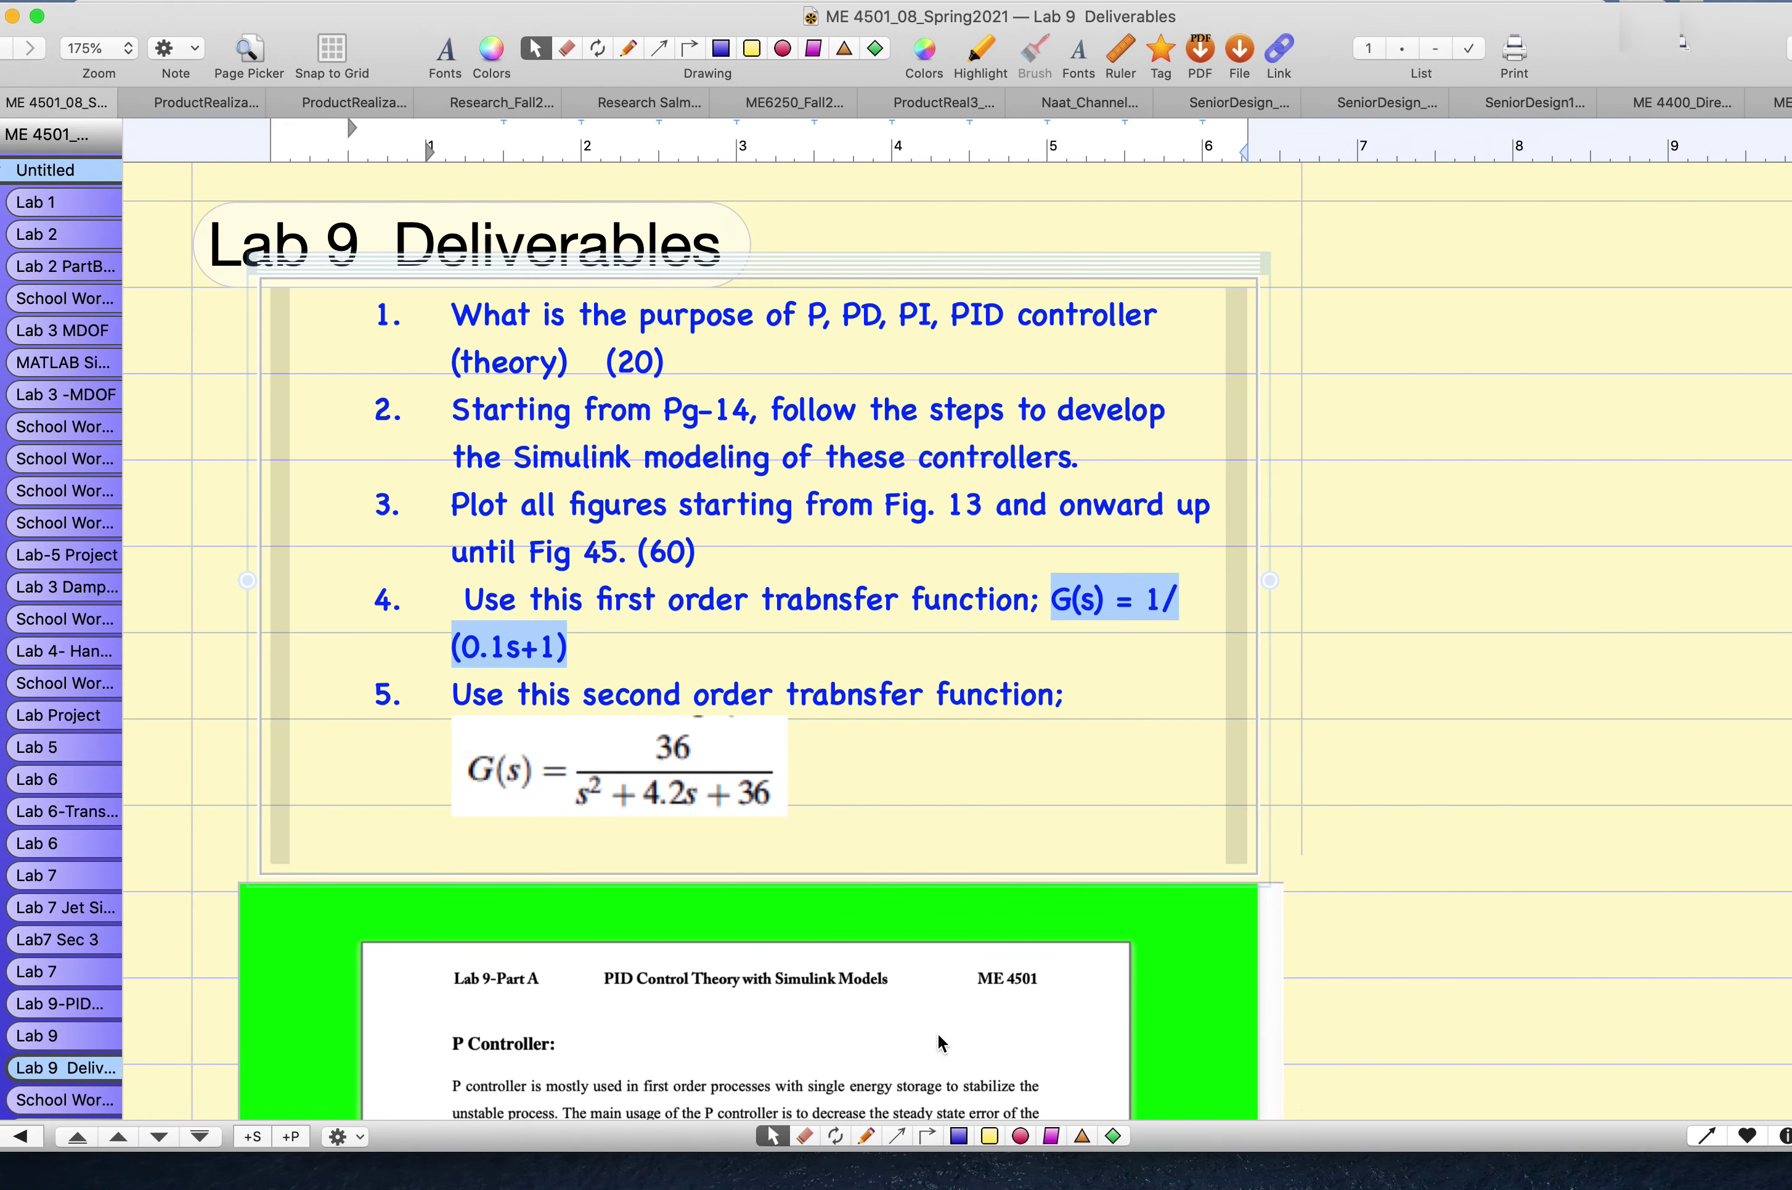
Step: Check Figure 12 in the PDF against the deliverables notes and highlight the denominator (0.1s+1) in item 4
left_click(609, 1184)
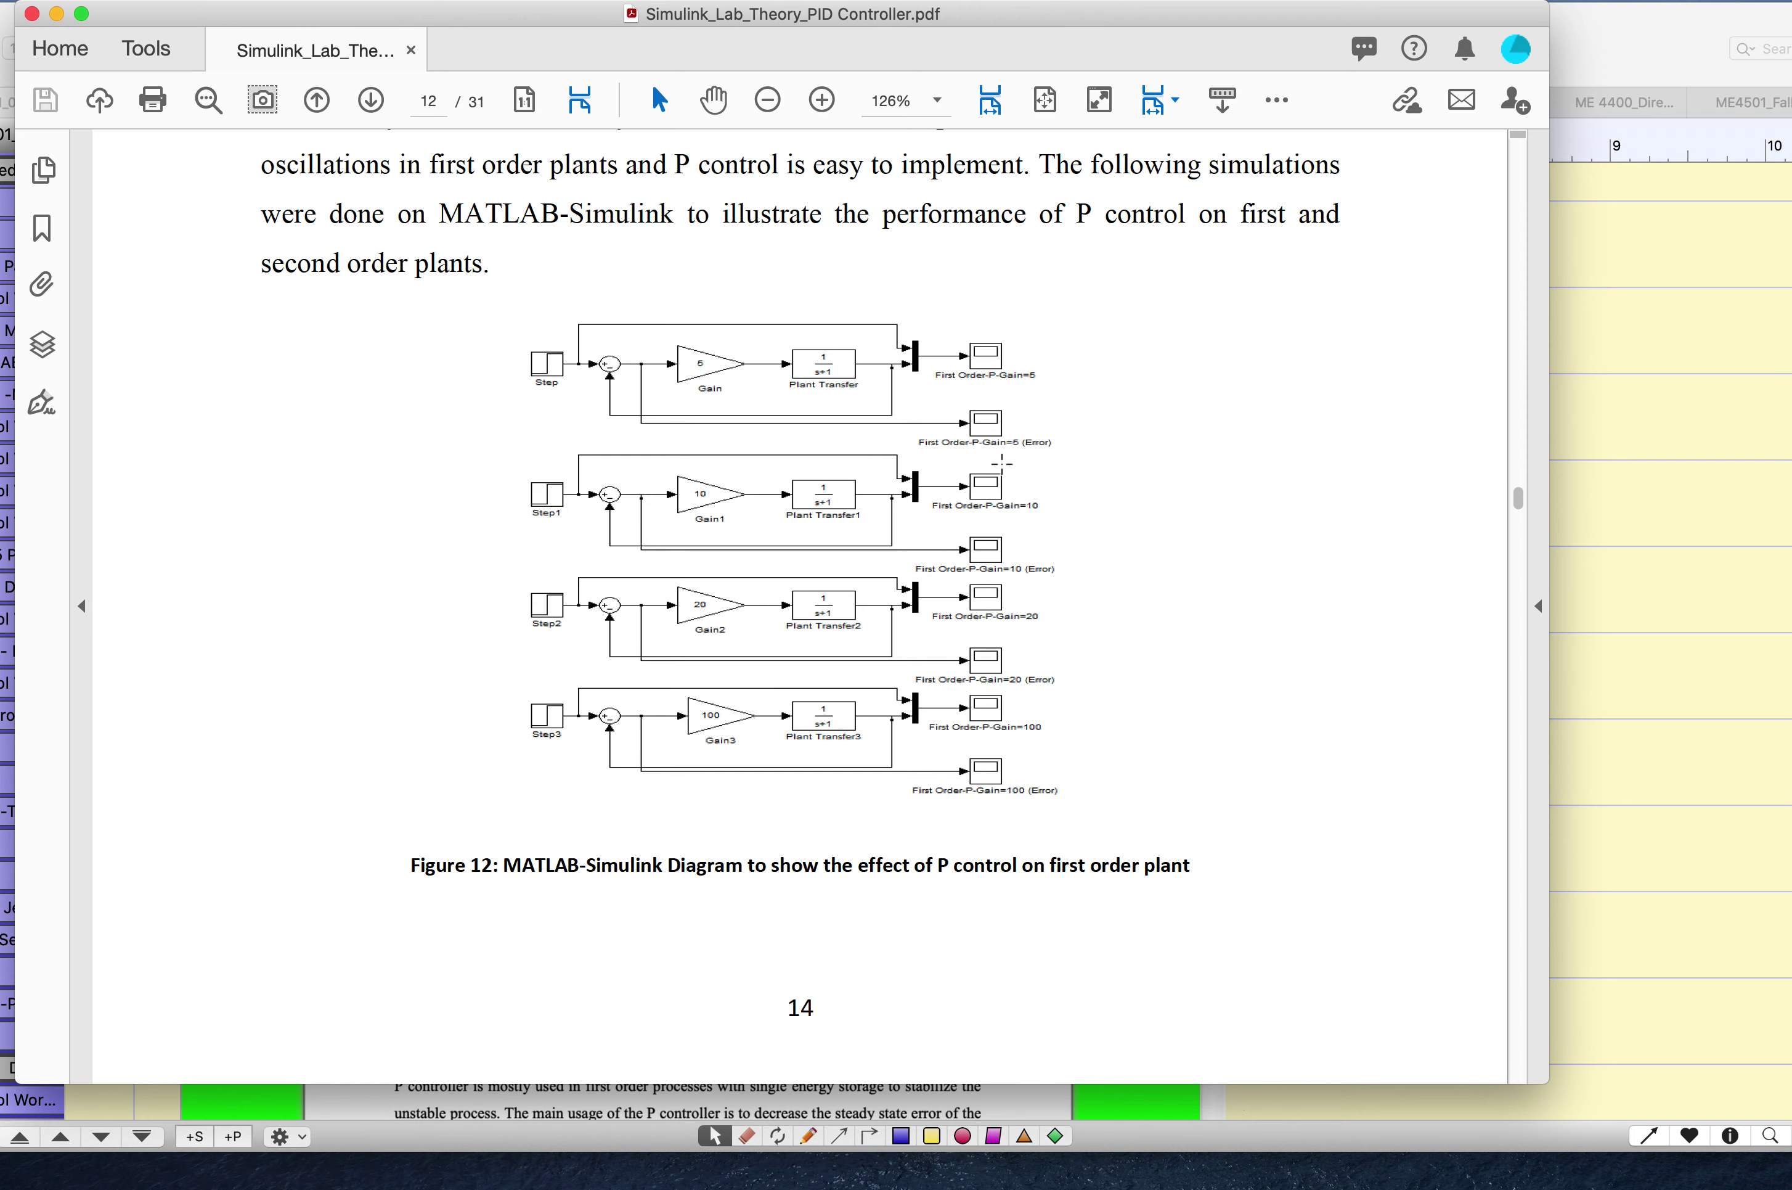
left_click(1700, 461)
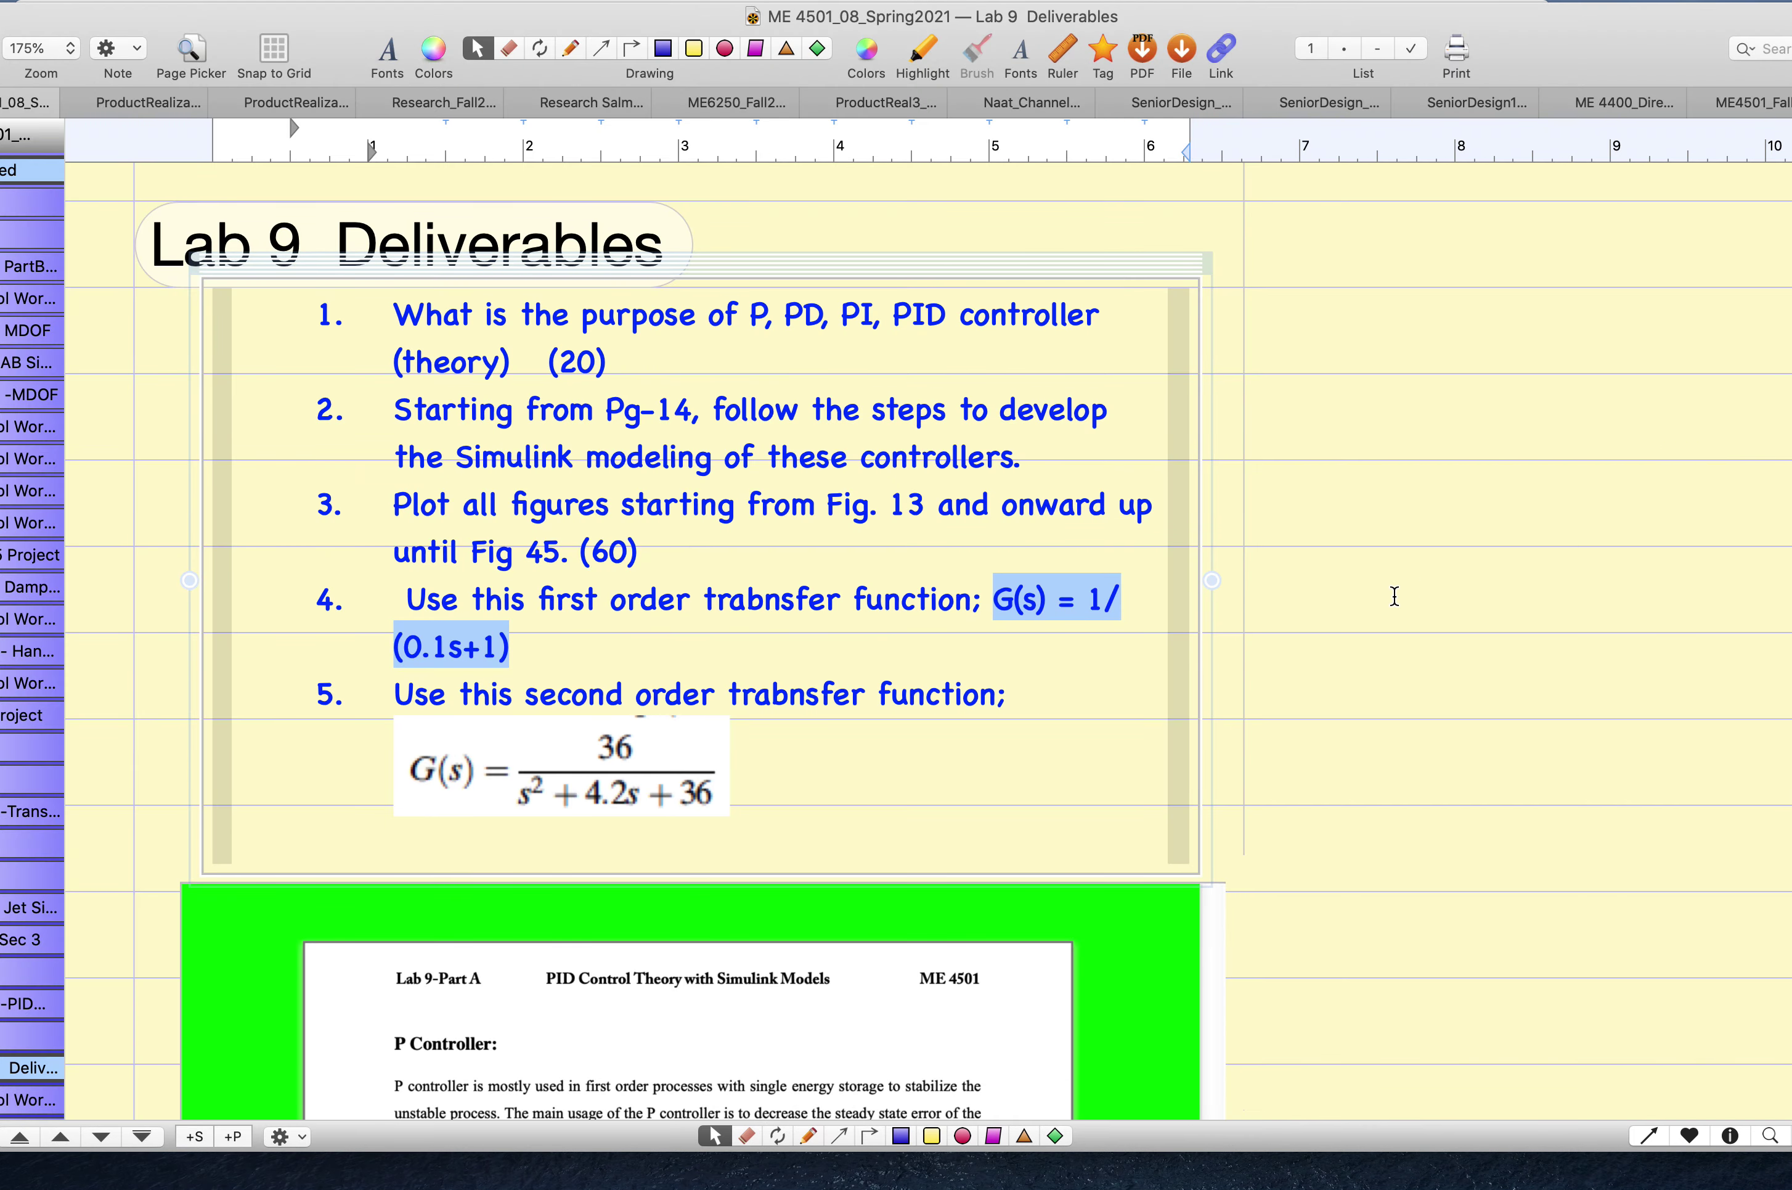
left_click(1000, 601)
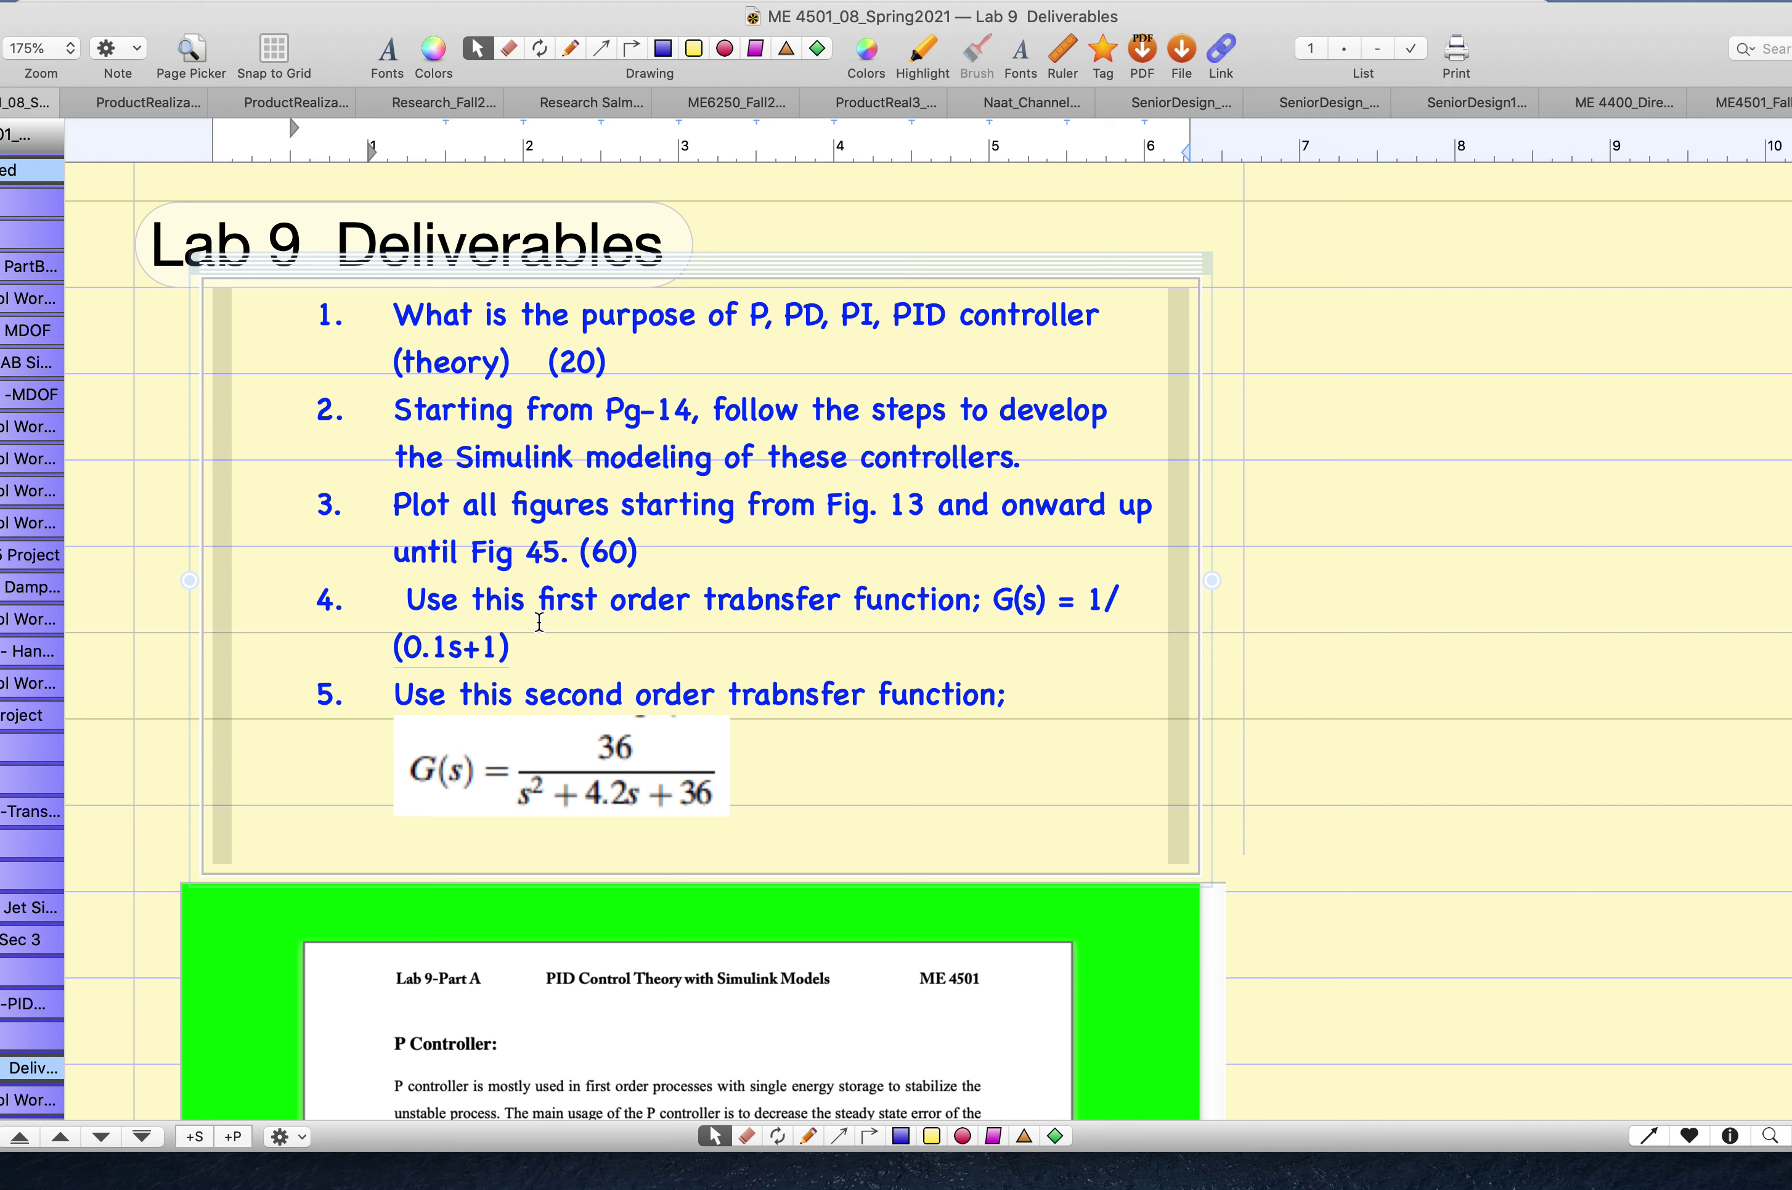
left_click_drag(515, 646, 381, 653)
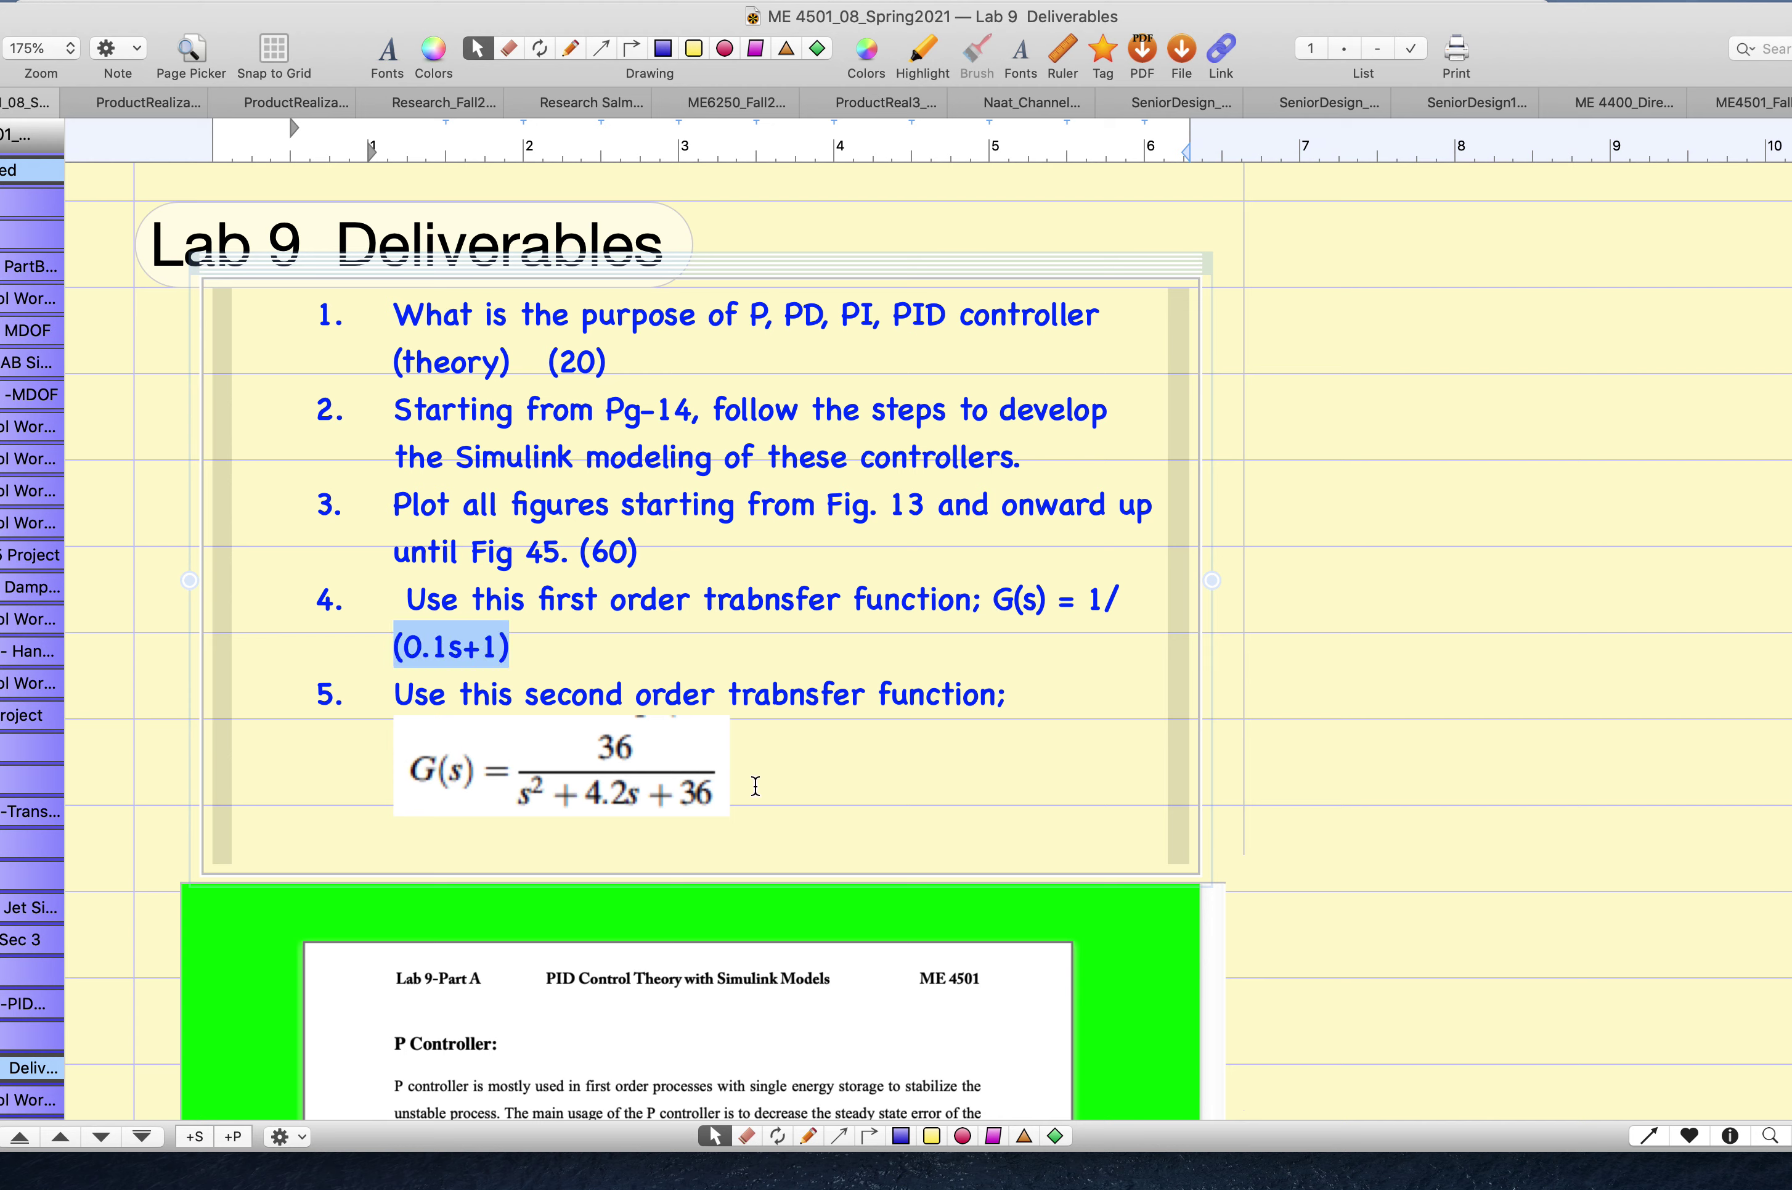
Step: Correct the misspelled word "trabnsfer" to "transfer" in item 5 of the deliverables
left_click(800, 727)
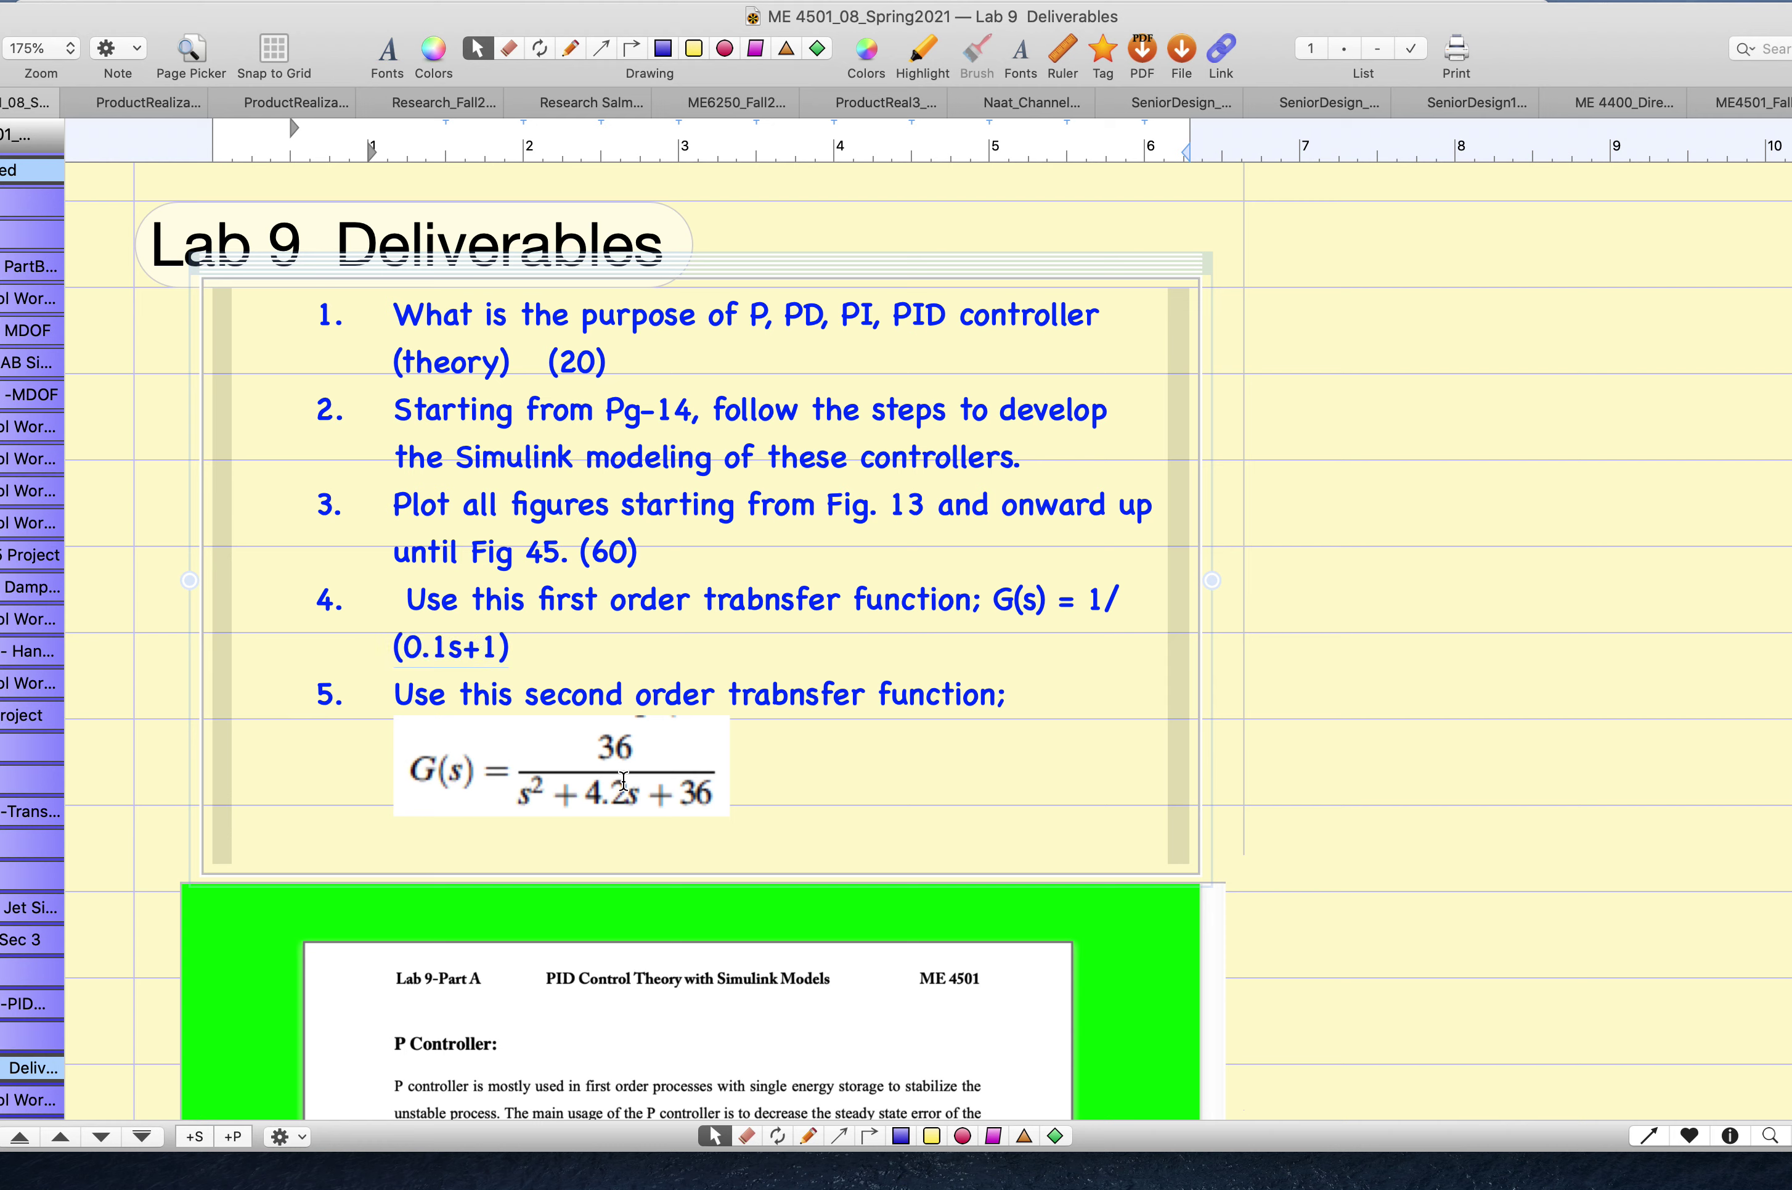
left_click(777, 701)
key("Delete")
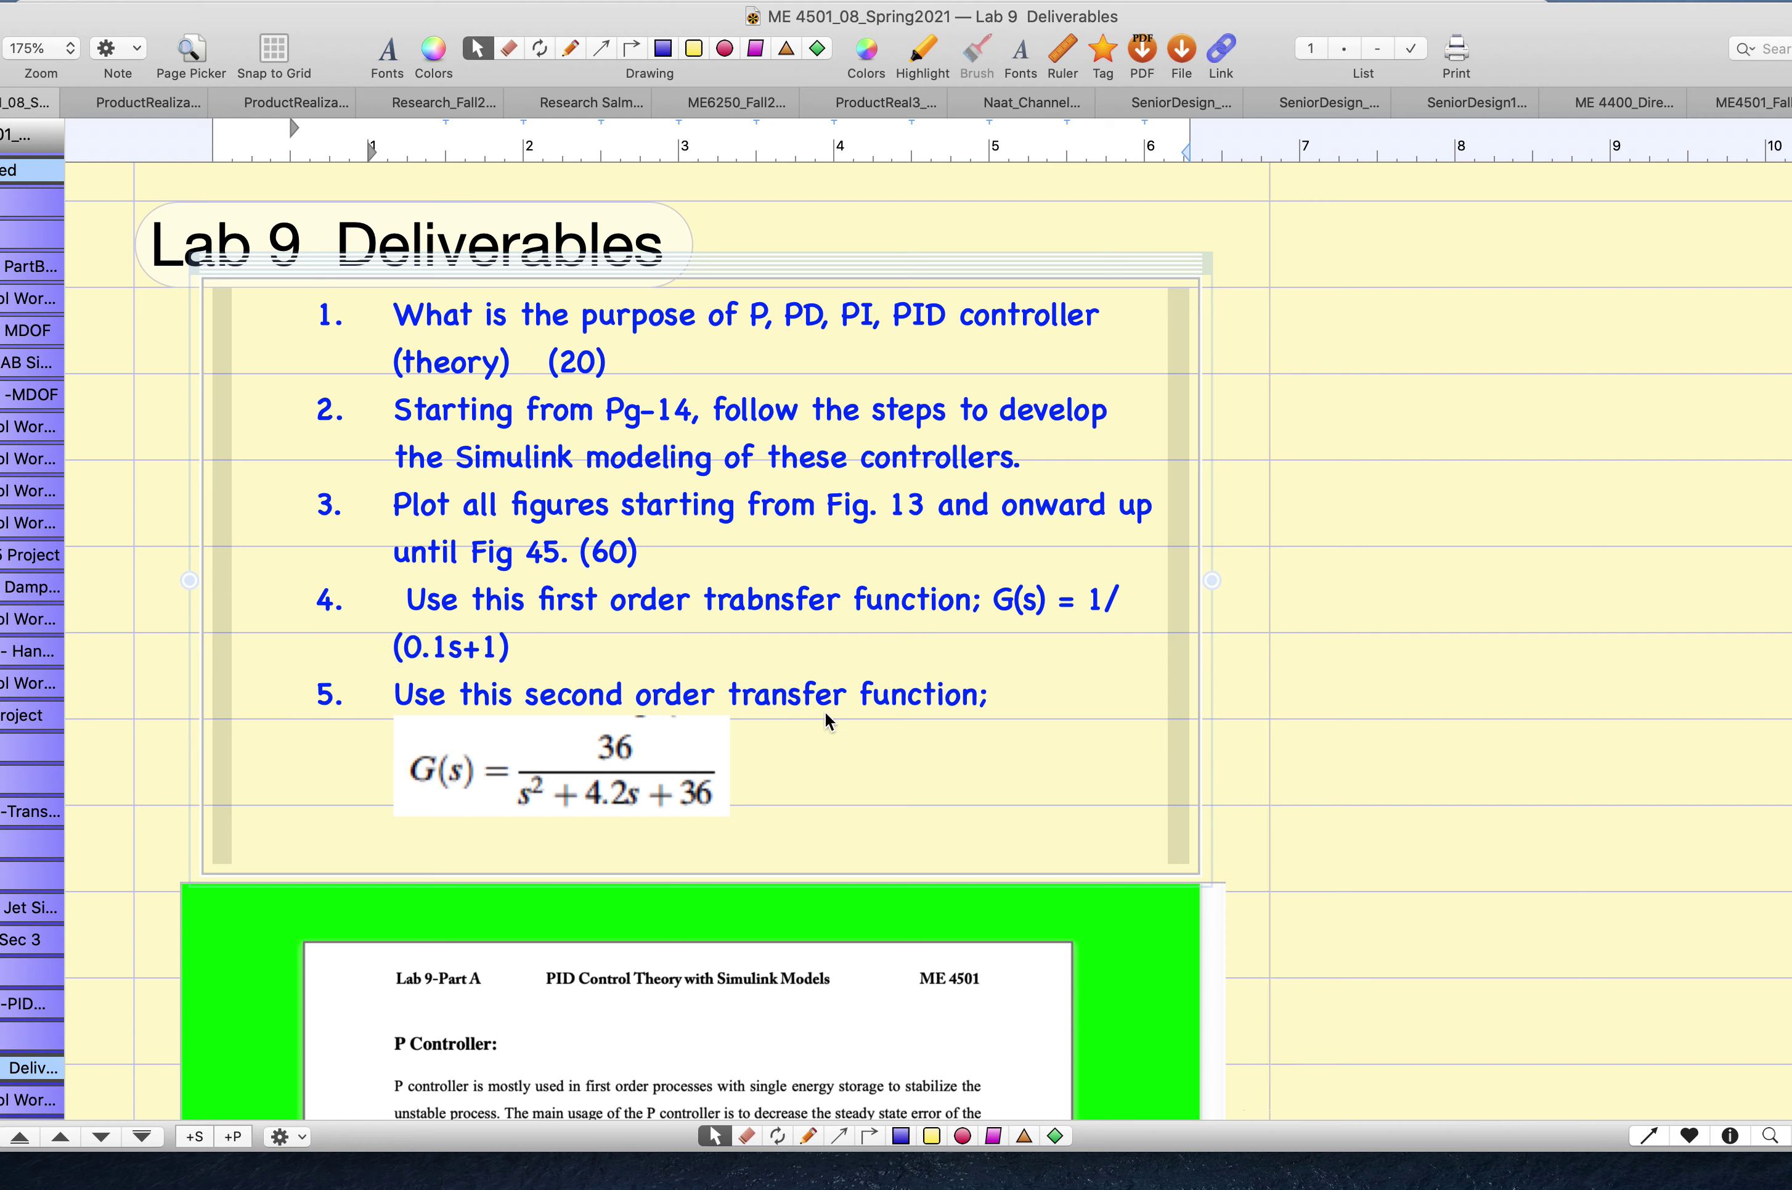
Step: Highlight the second-order transfer function image under item 5, then clear the selection
left_click(896, 790)
left_click(639, 769)
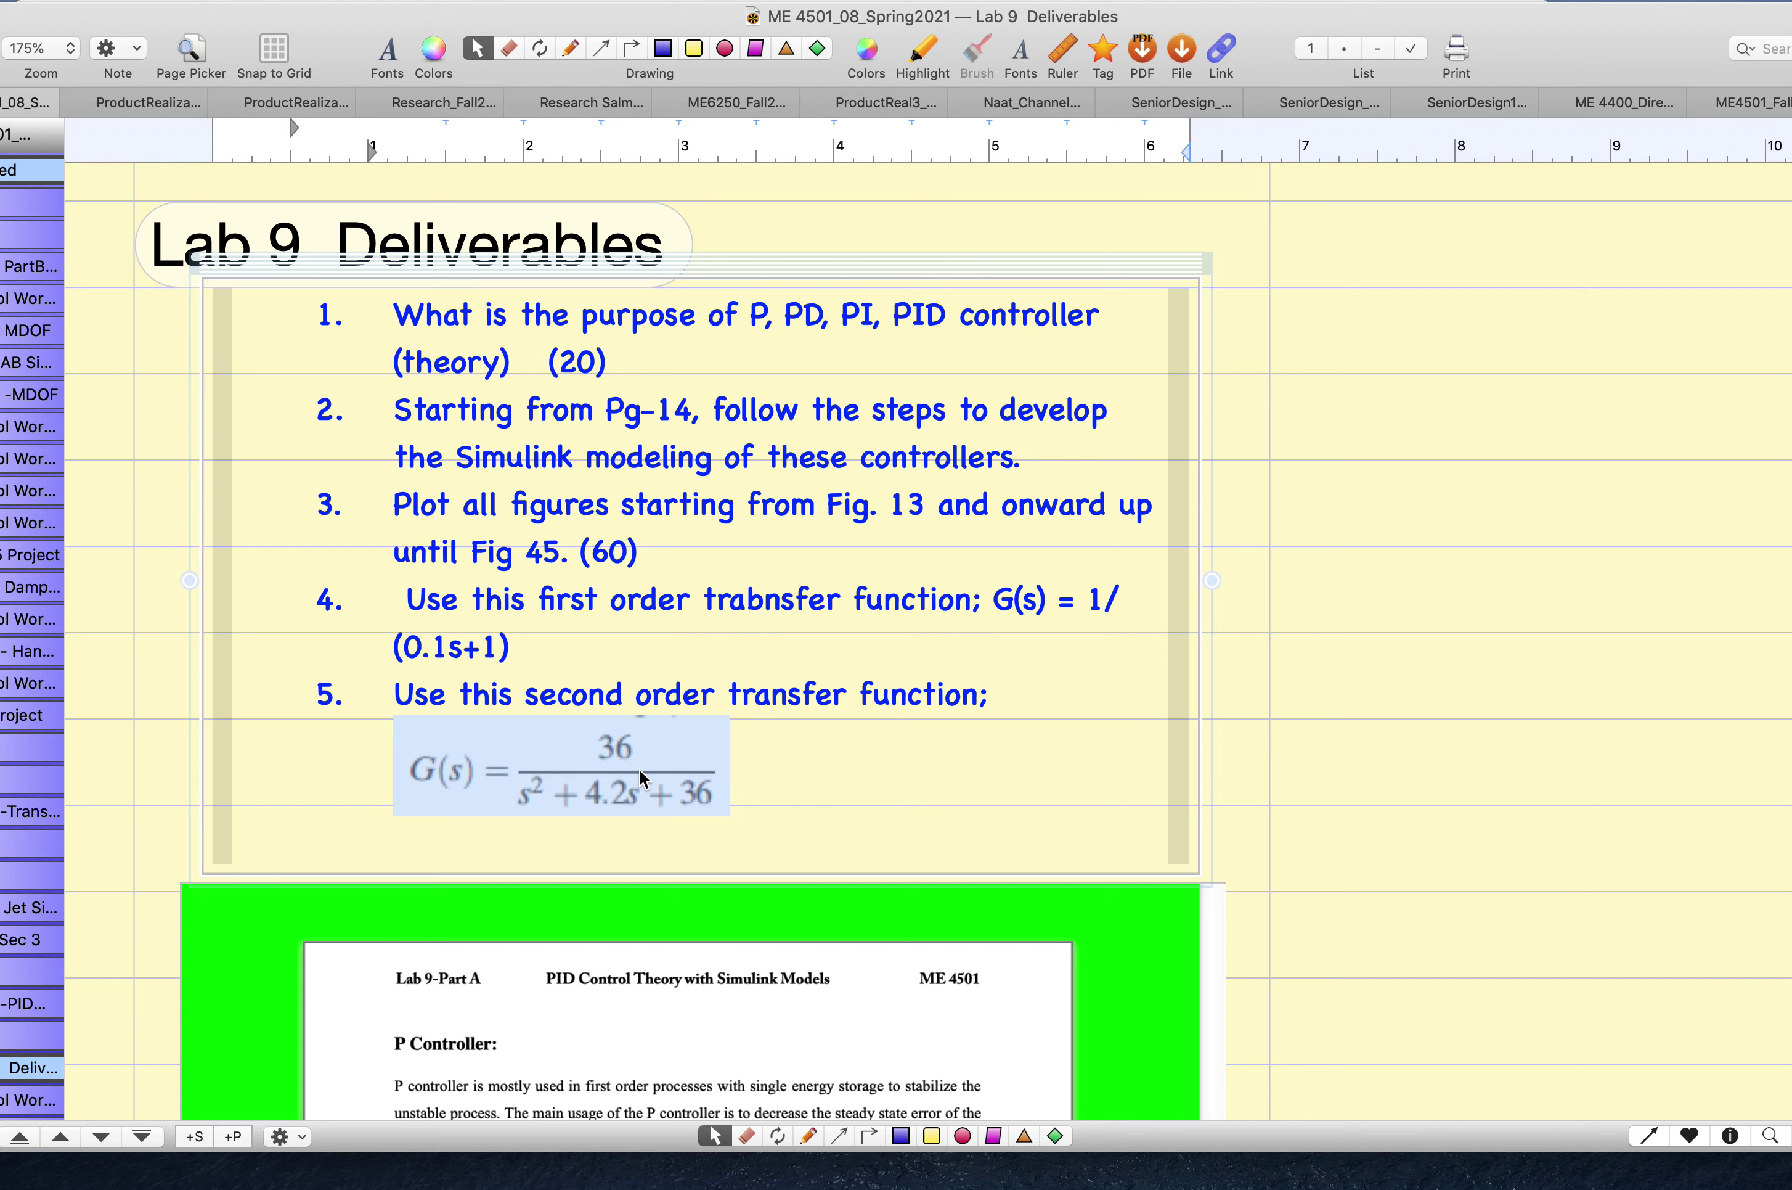
left_click(867, 769)
Step: Compare the Simulink model with the Figure 12 diagram in the lab PDF, ending on the Simulink model
key("ctrl+Left")
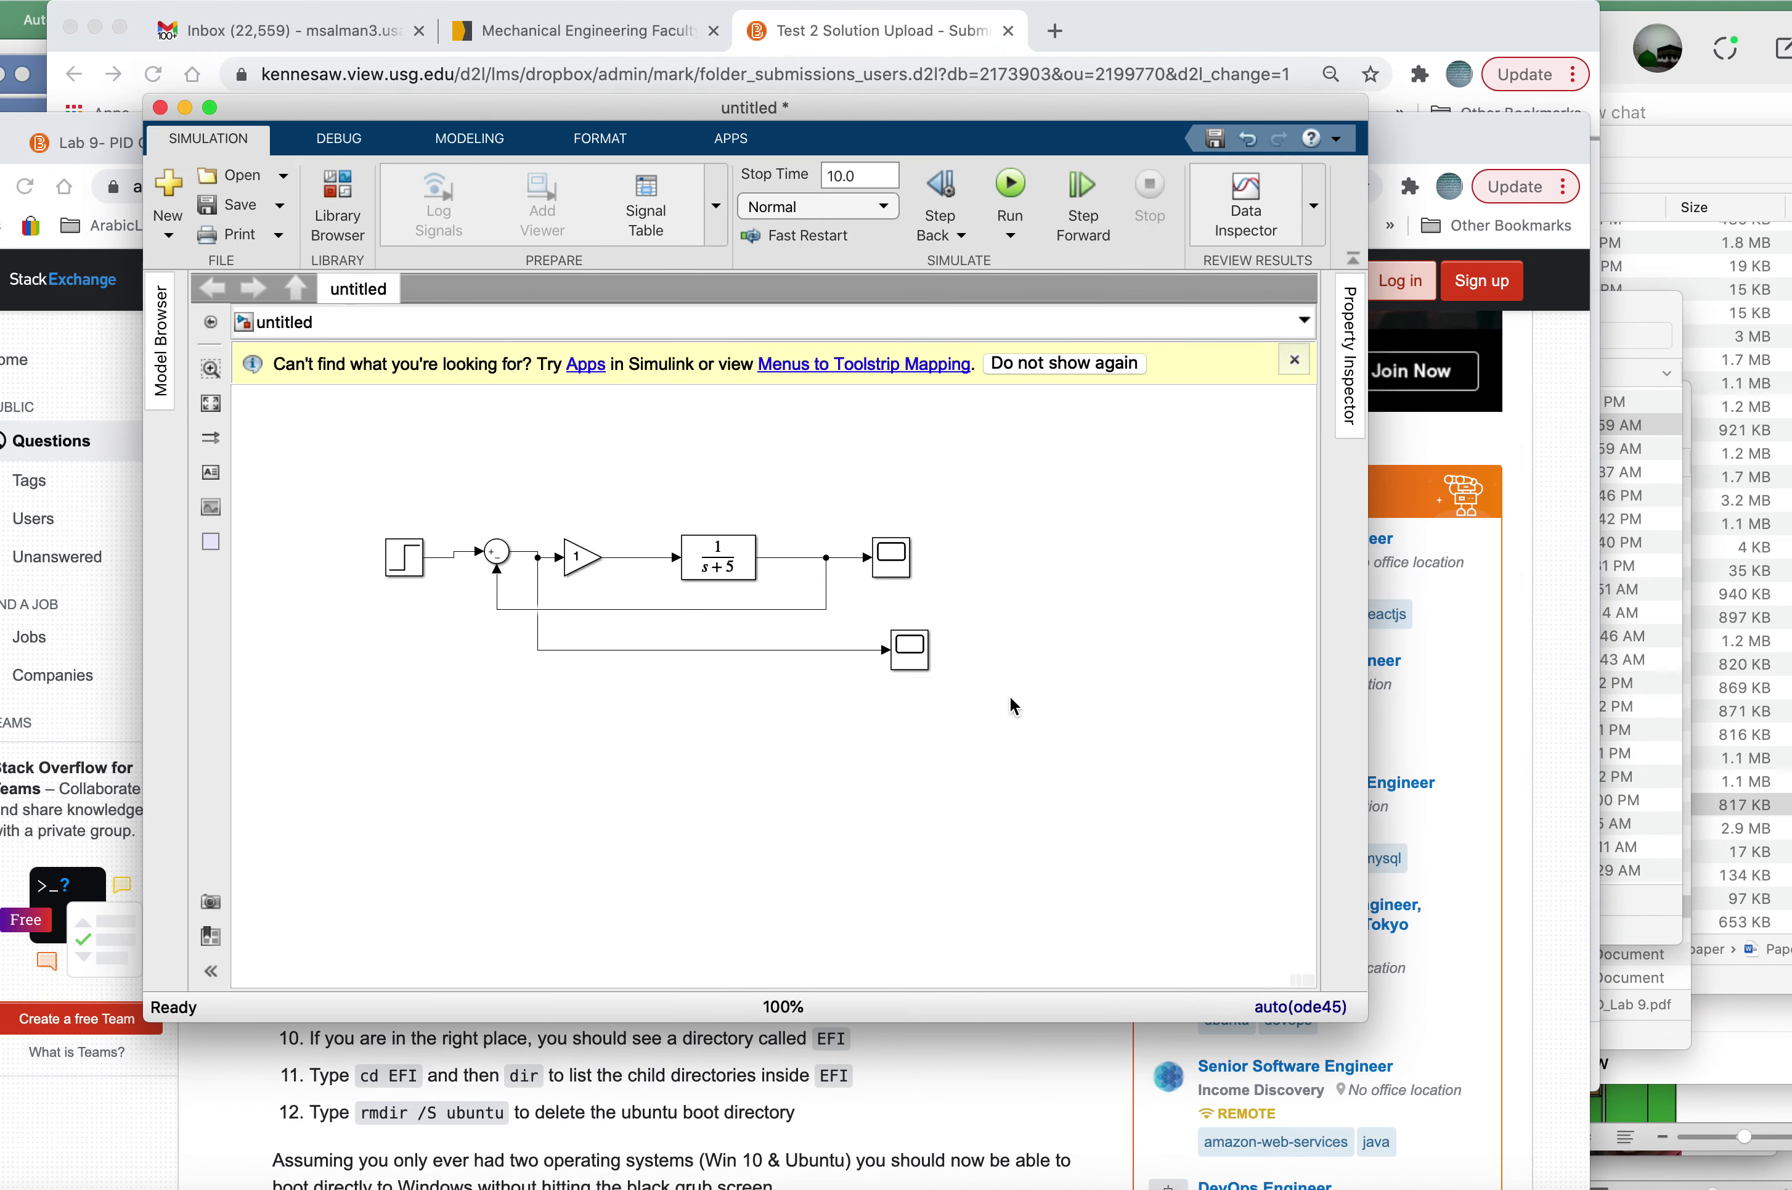
left_click(610, 1188)
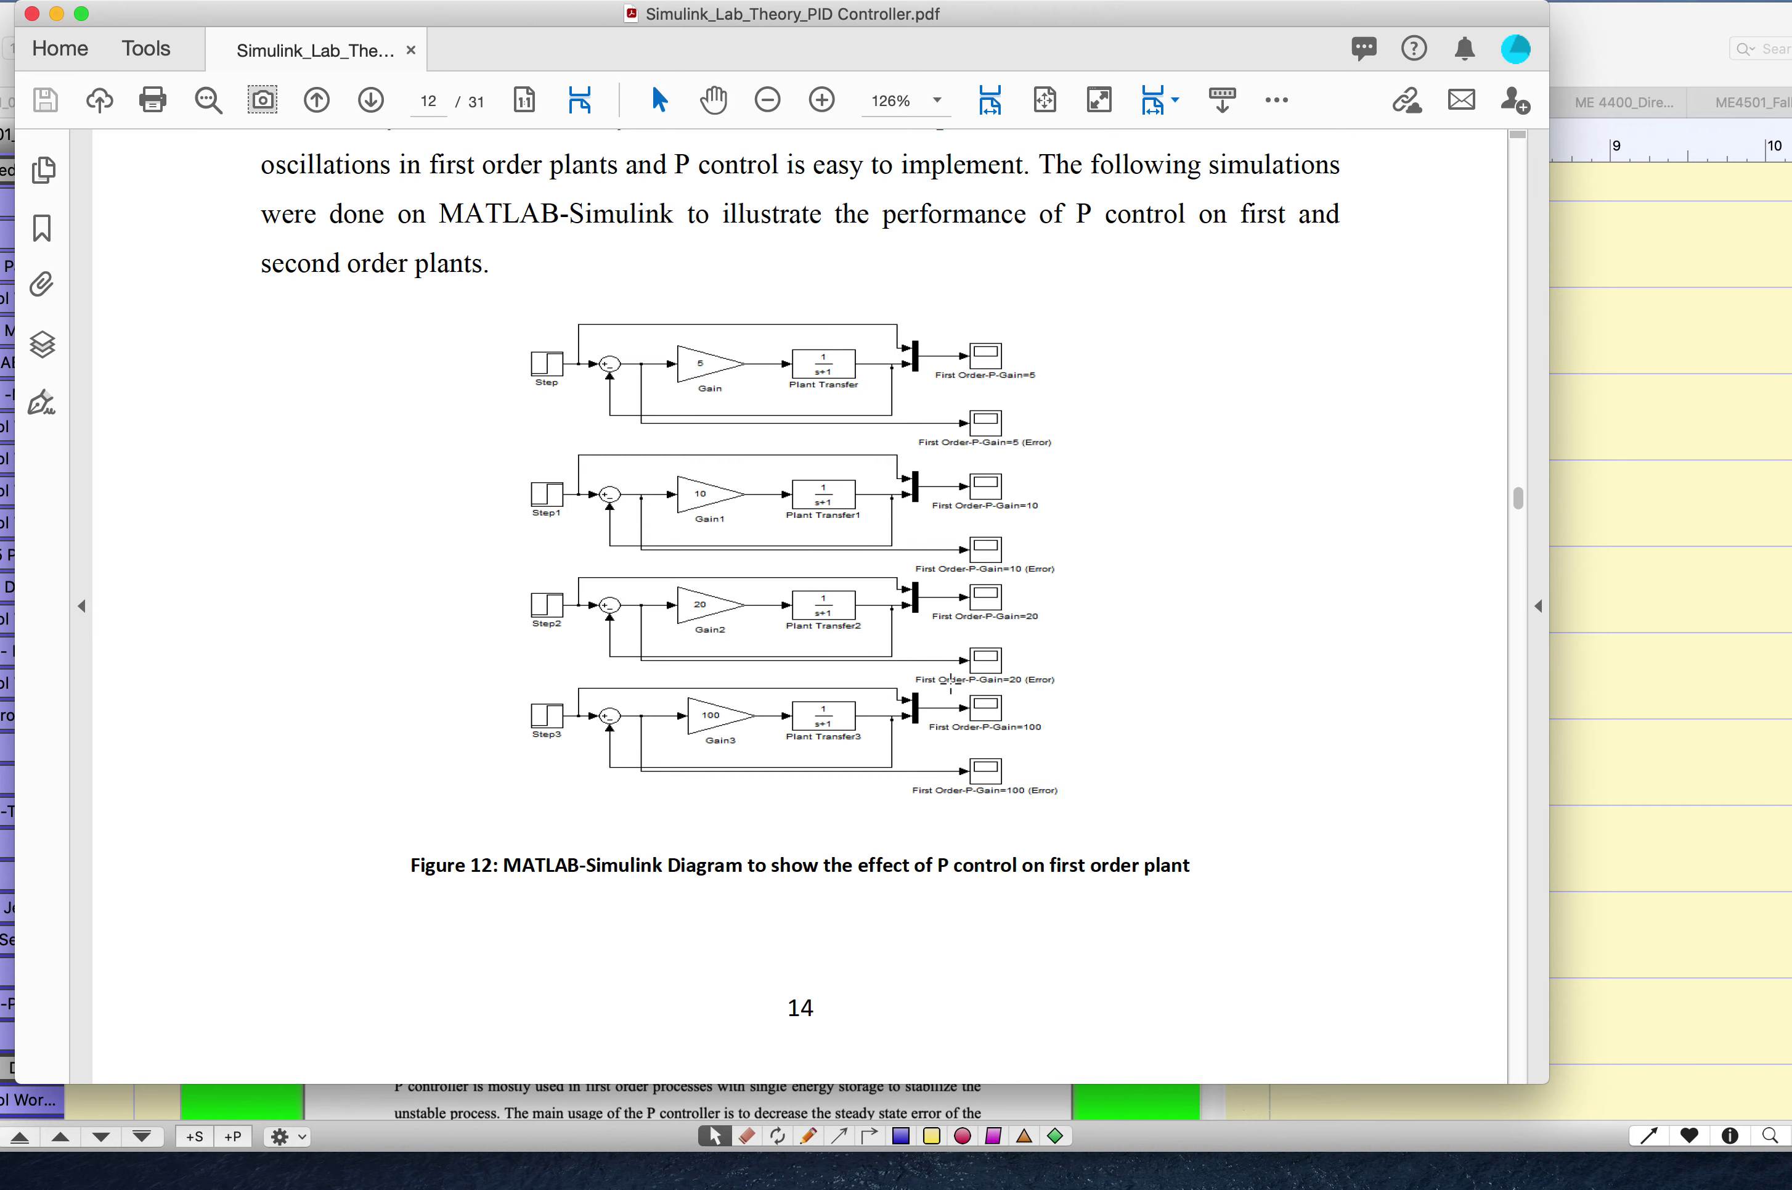
key("ctrl+Left")
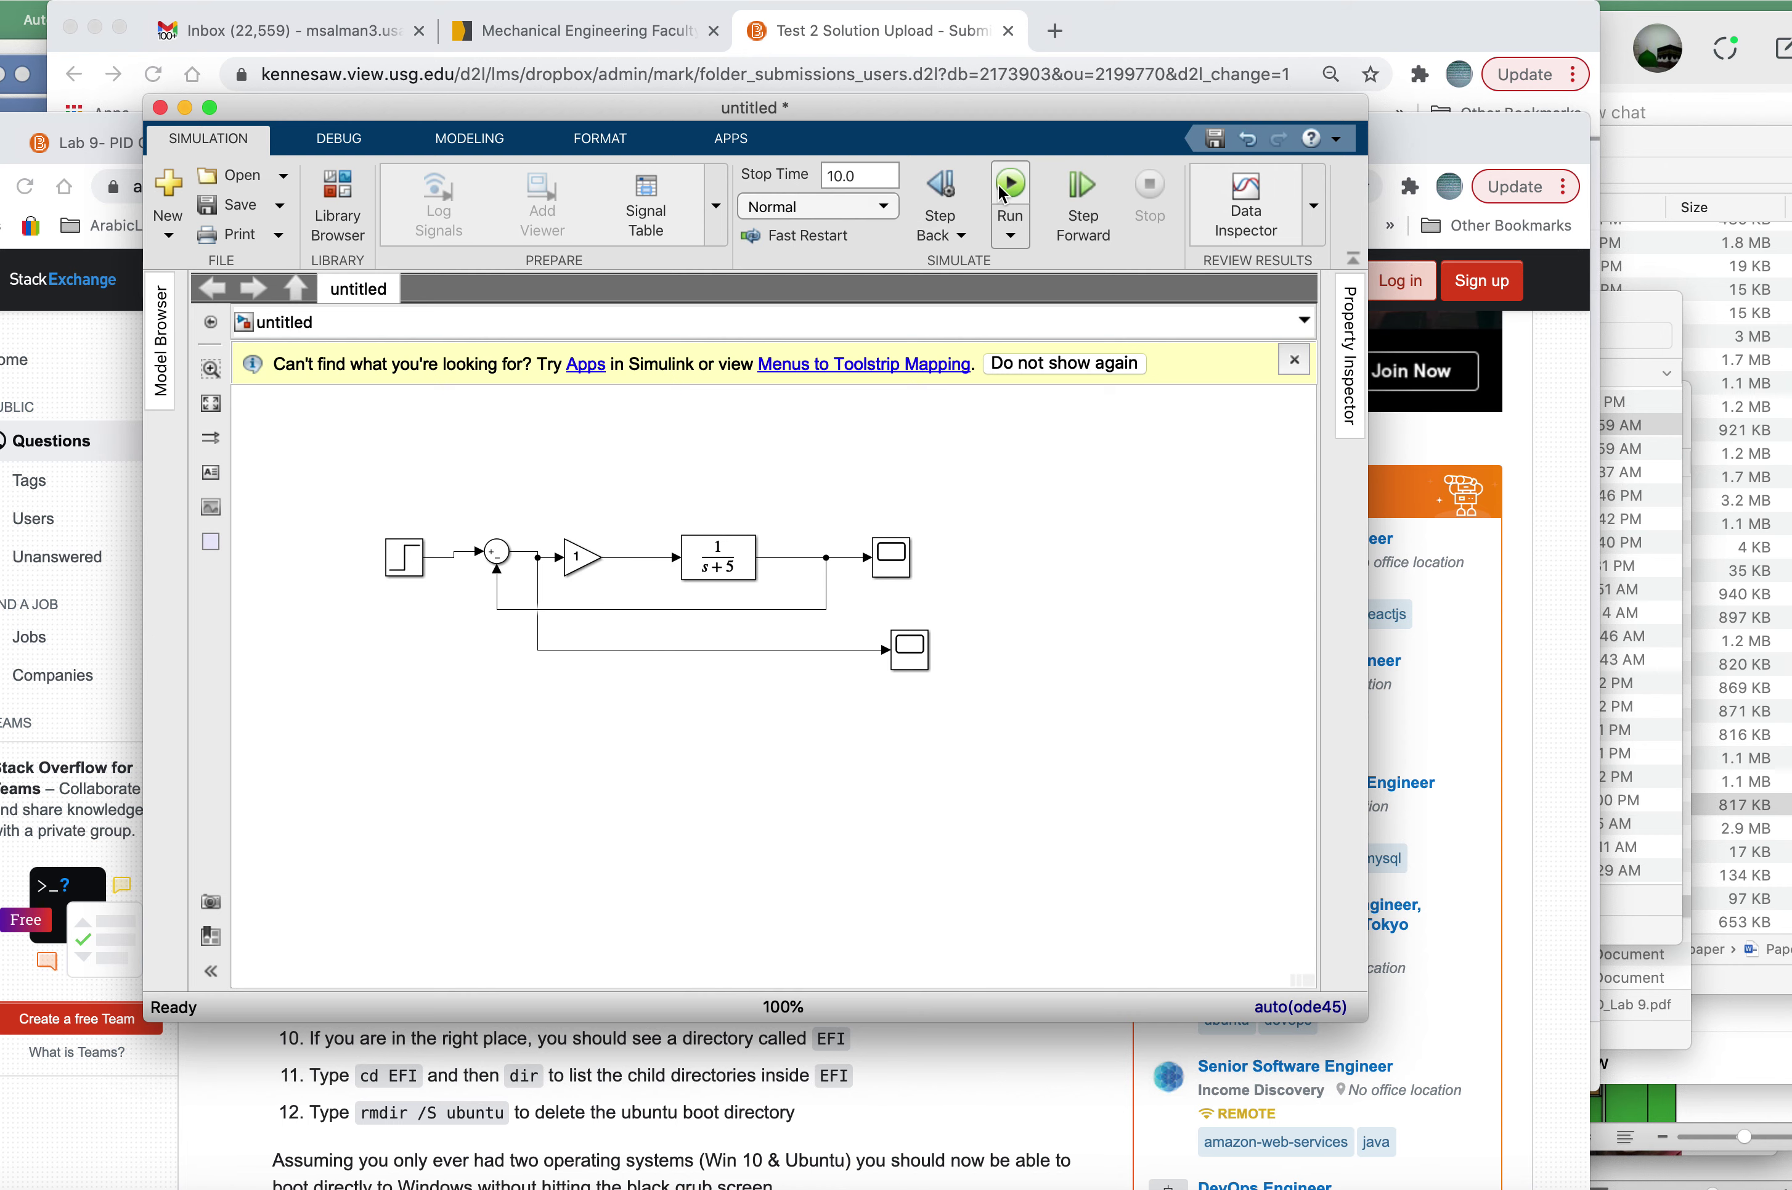
Step: Run the Simulink simulation and open the scope connected to the transfer function output
left_click(1012, 187)
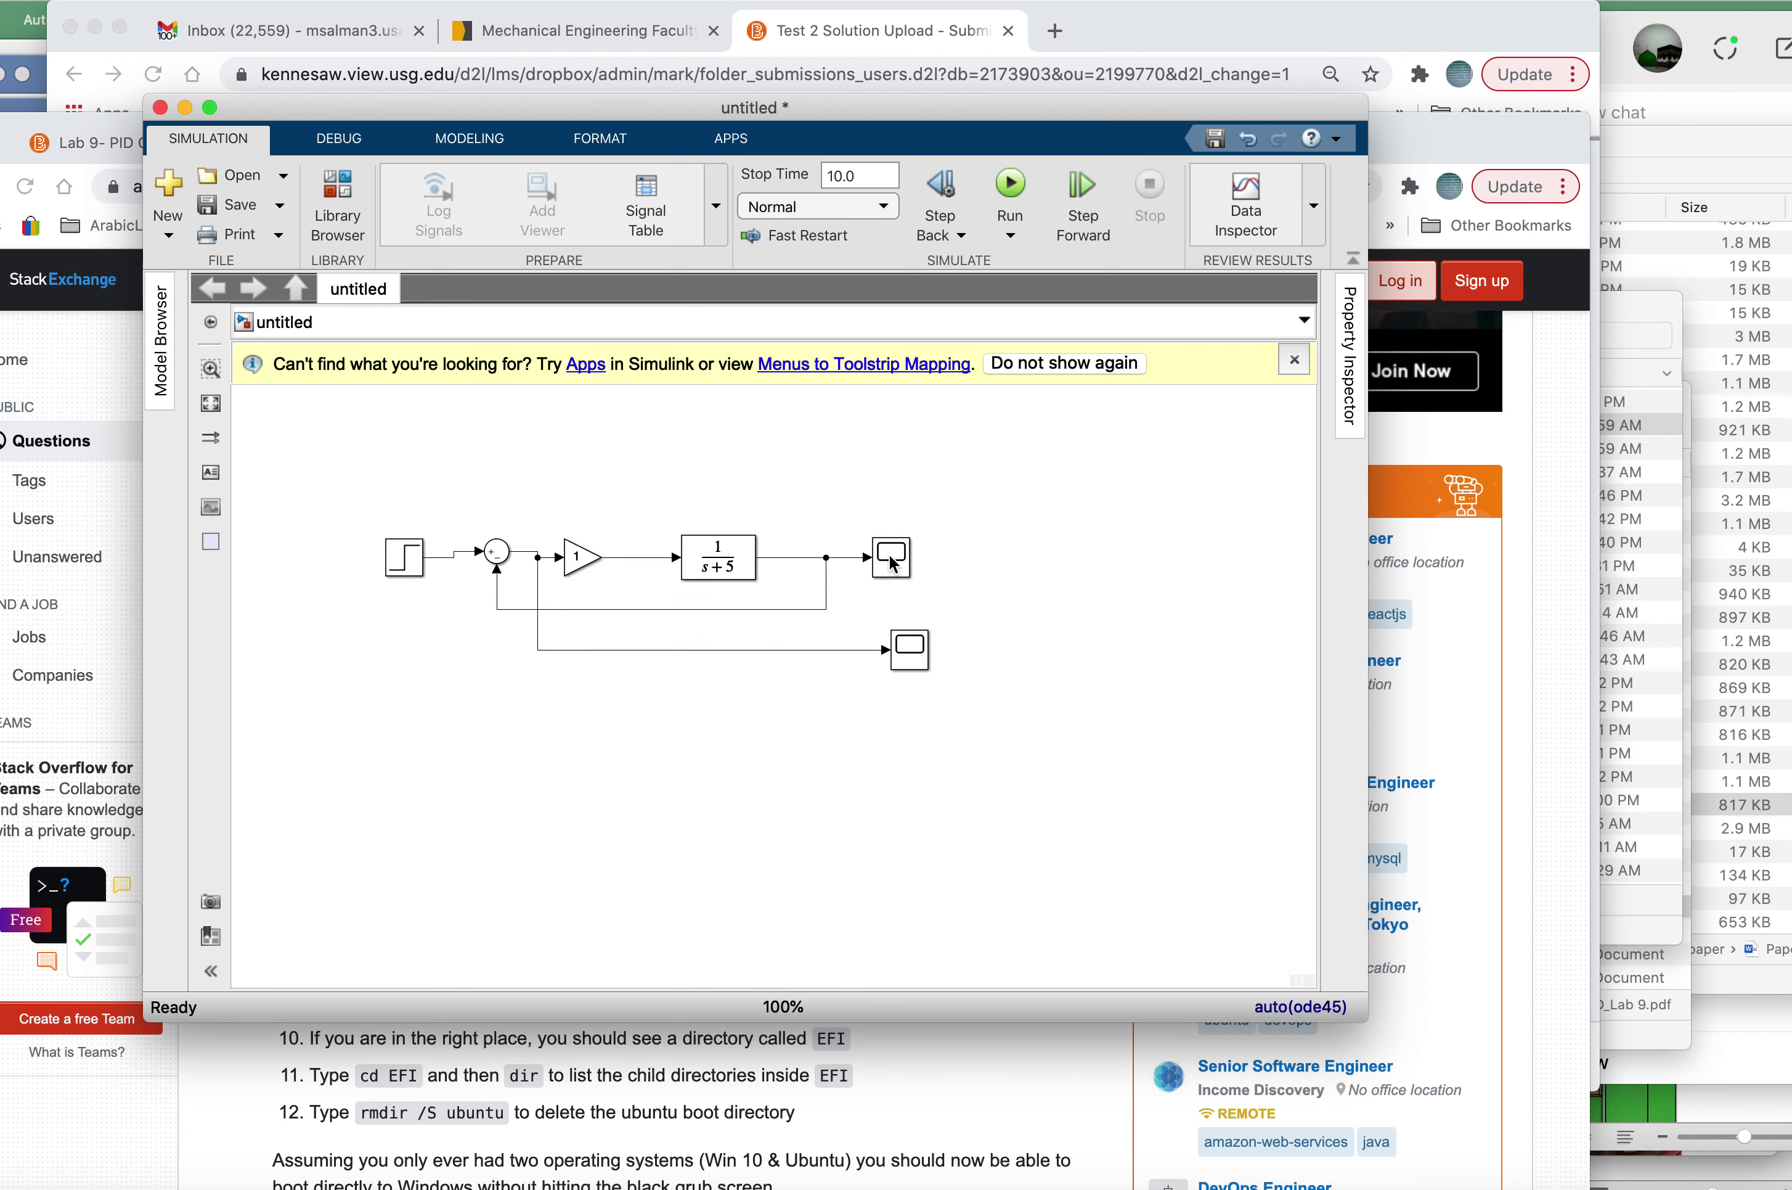
left_click(892, 562)
double_click(893, 562)
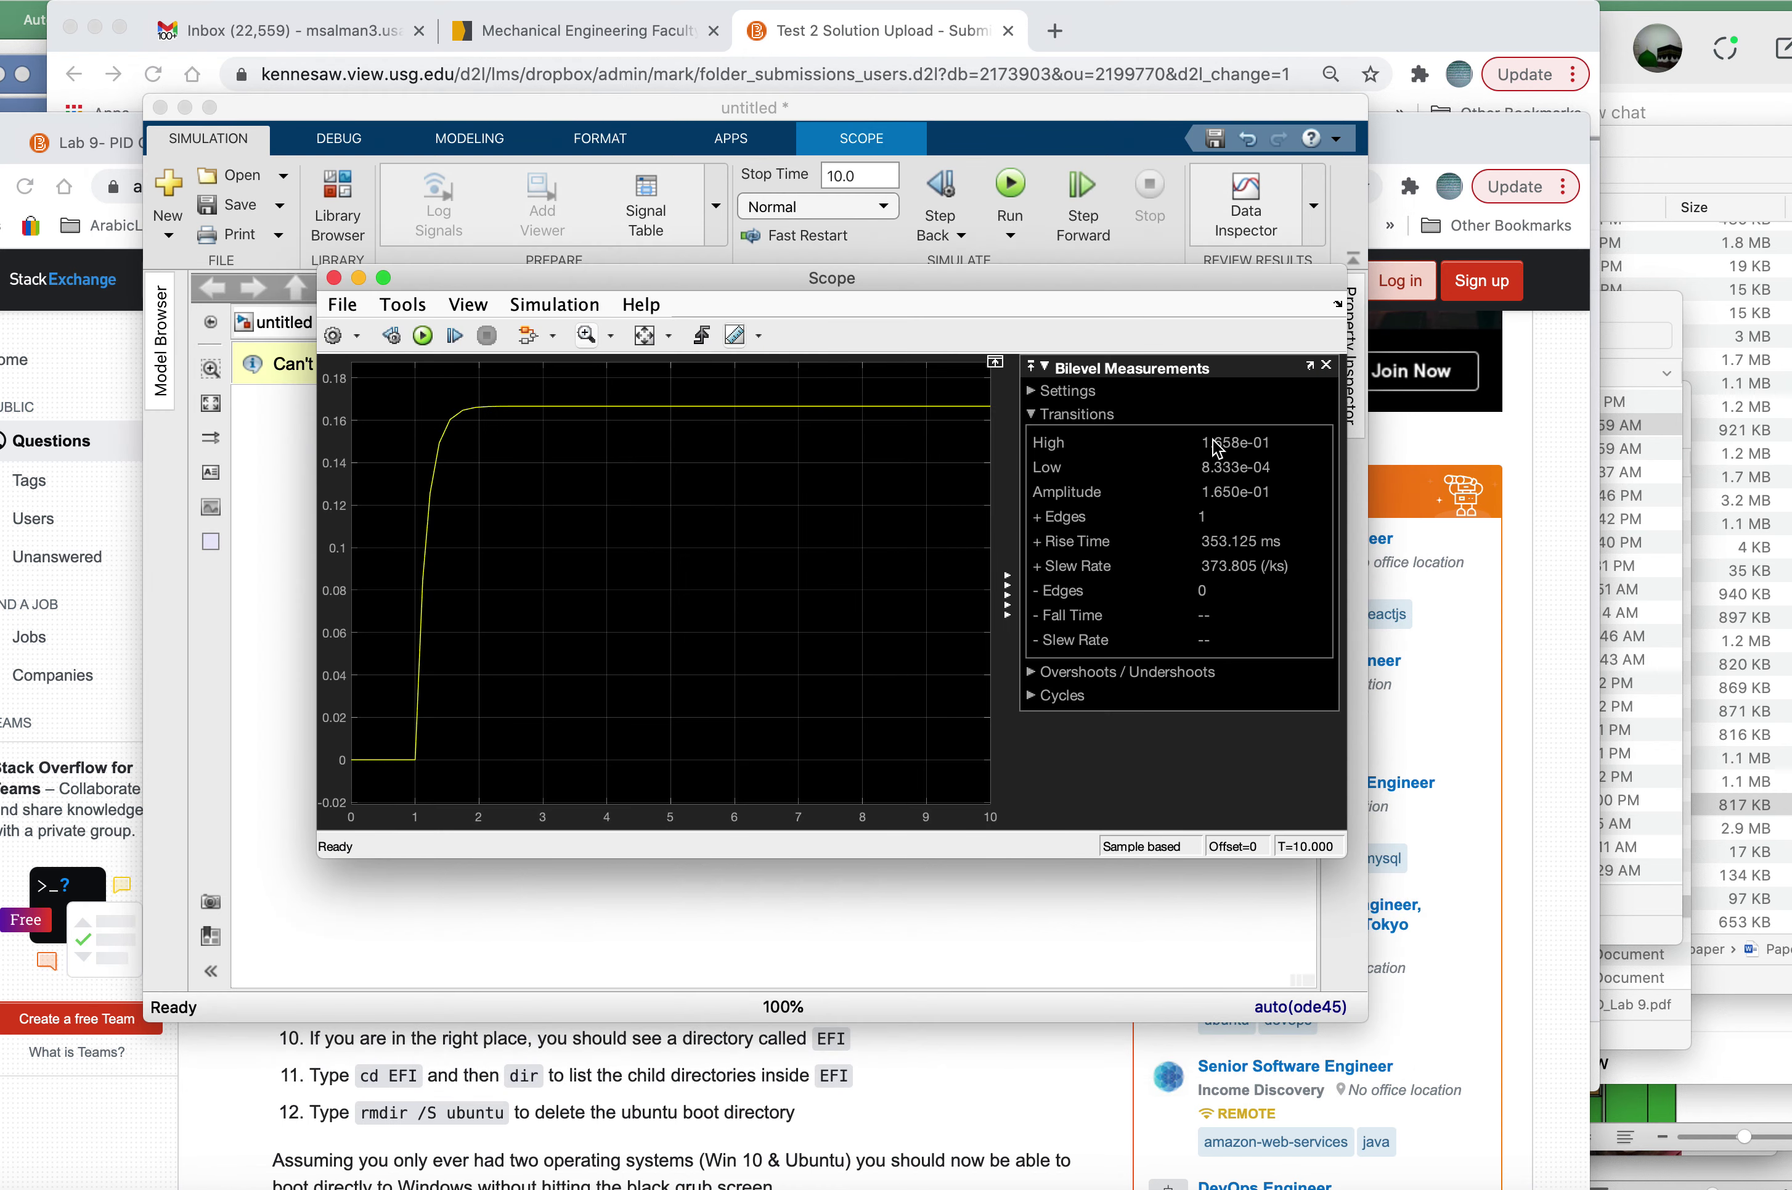
Step: Close and reopen the scope's Bilevel Measurements, and expand the Overshoots / Undershoots results
left_click(1326, 366)
left_click(755, 337)
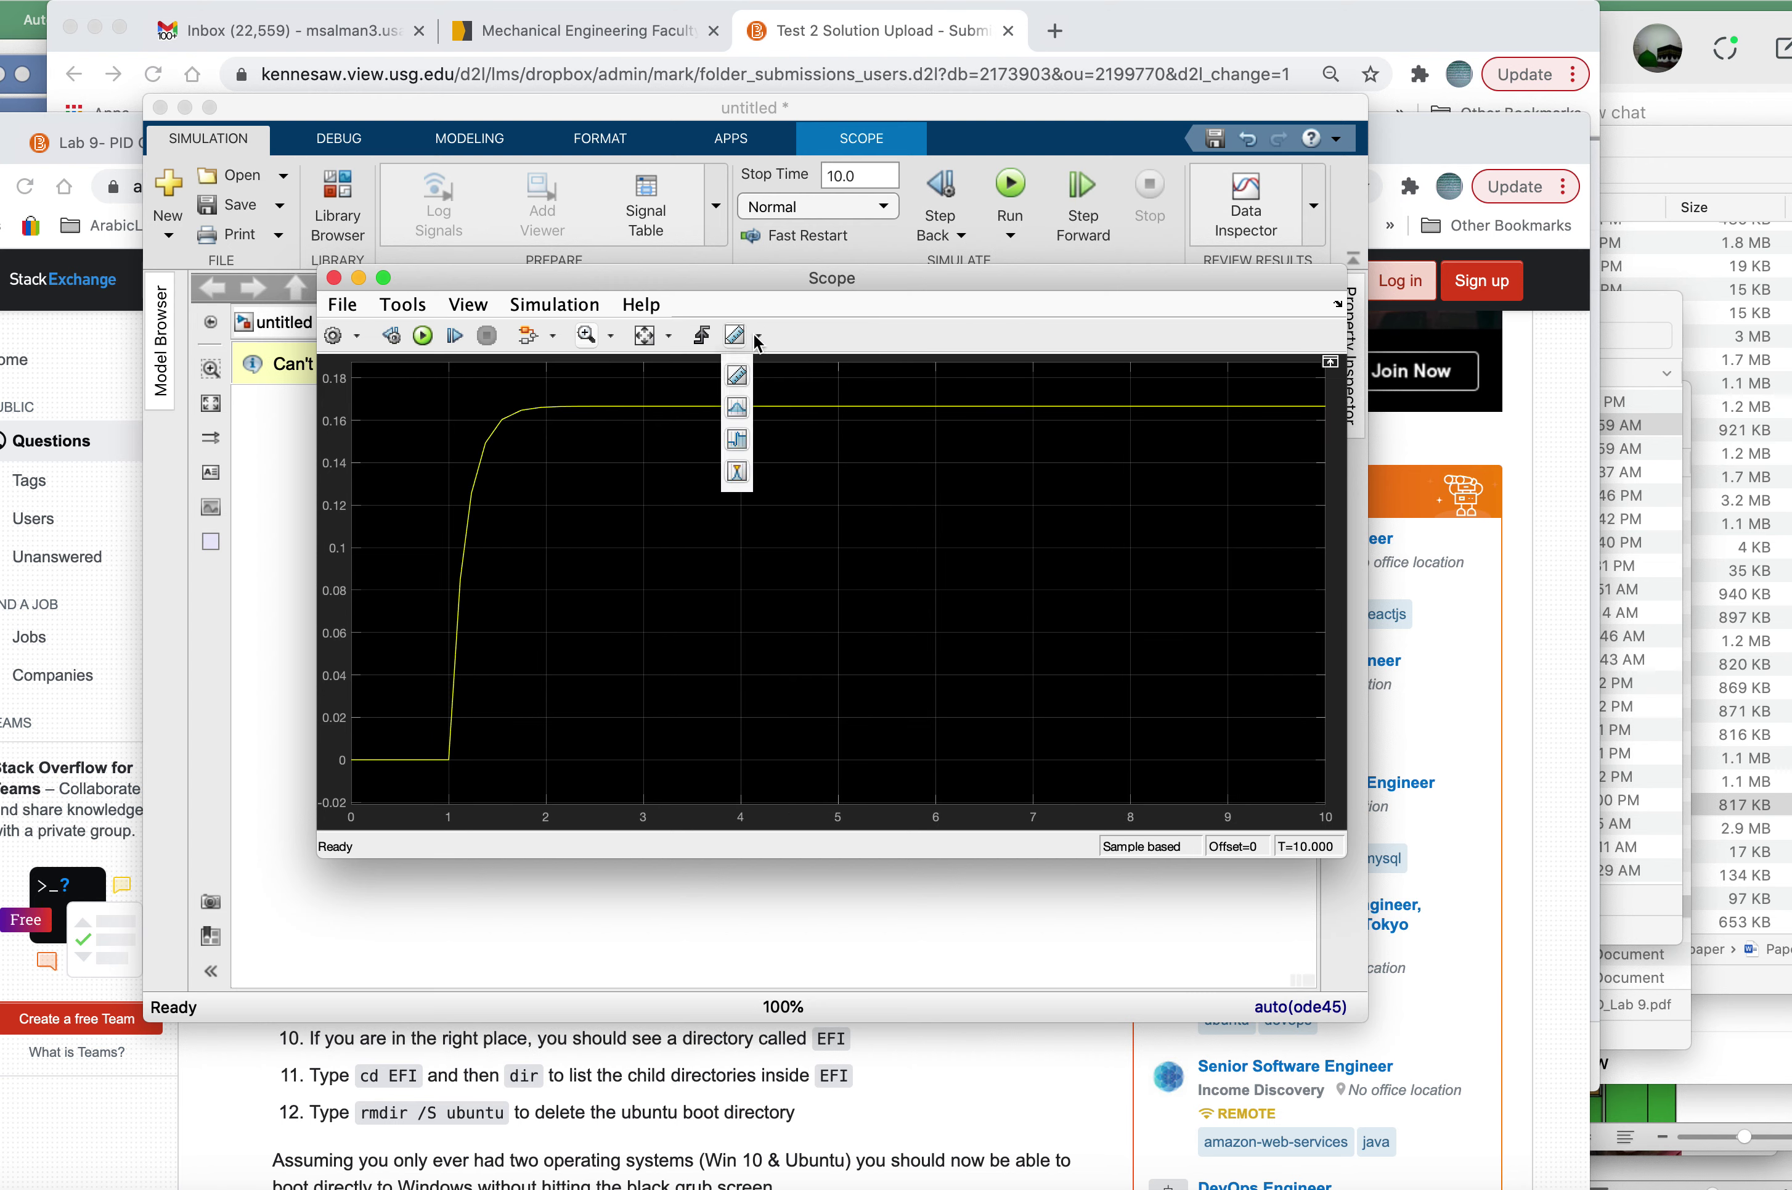
left_click(736, 439)
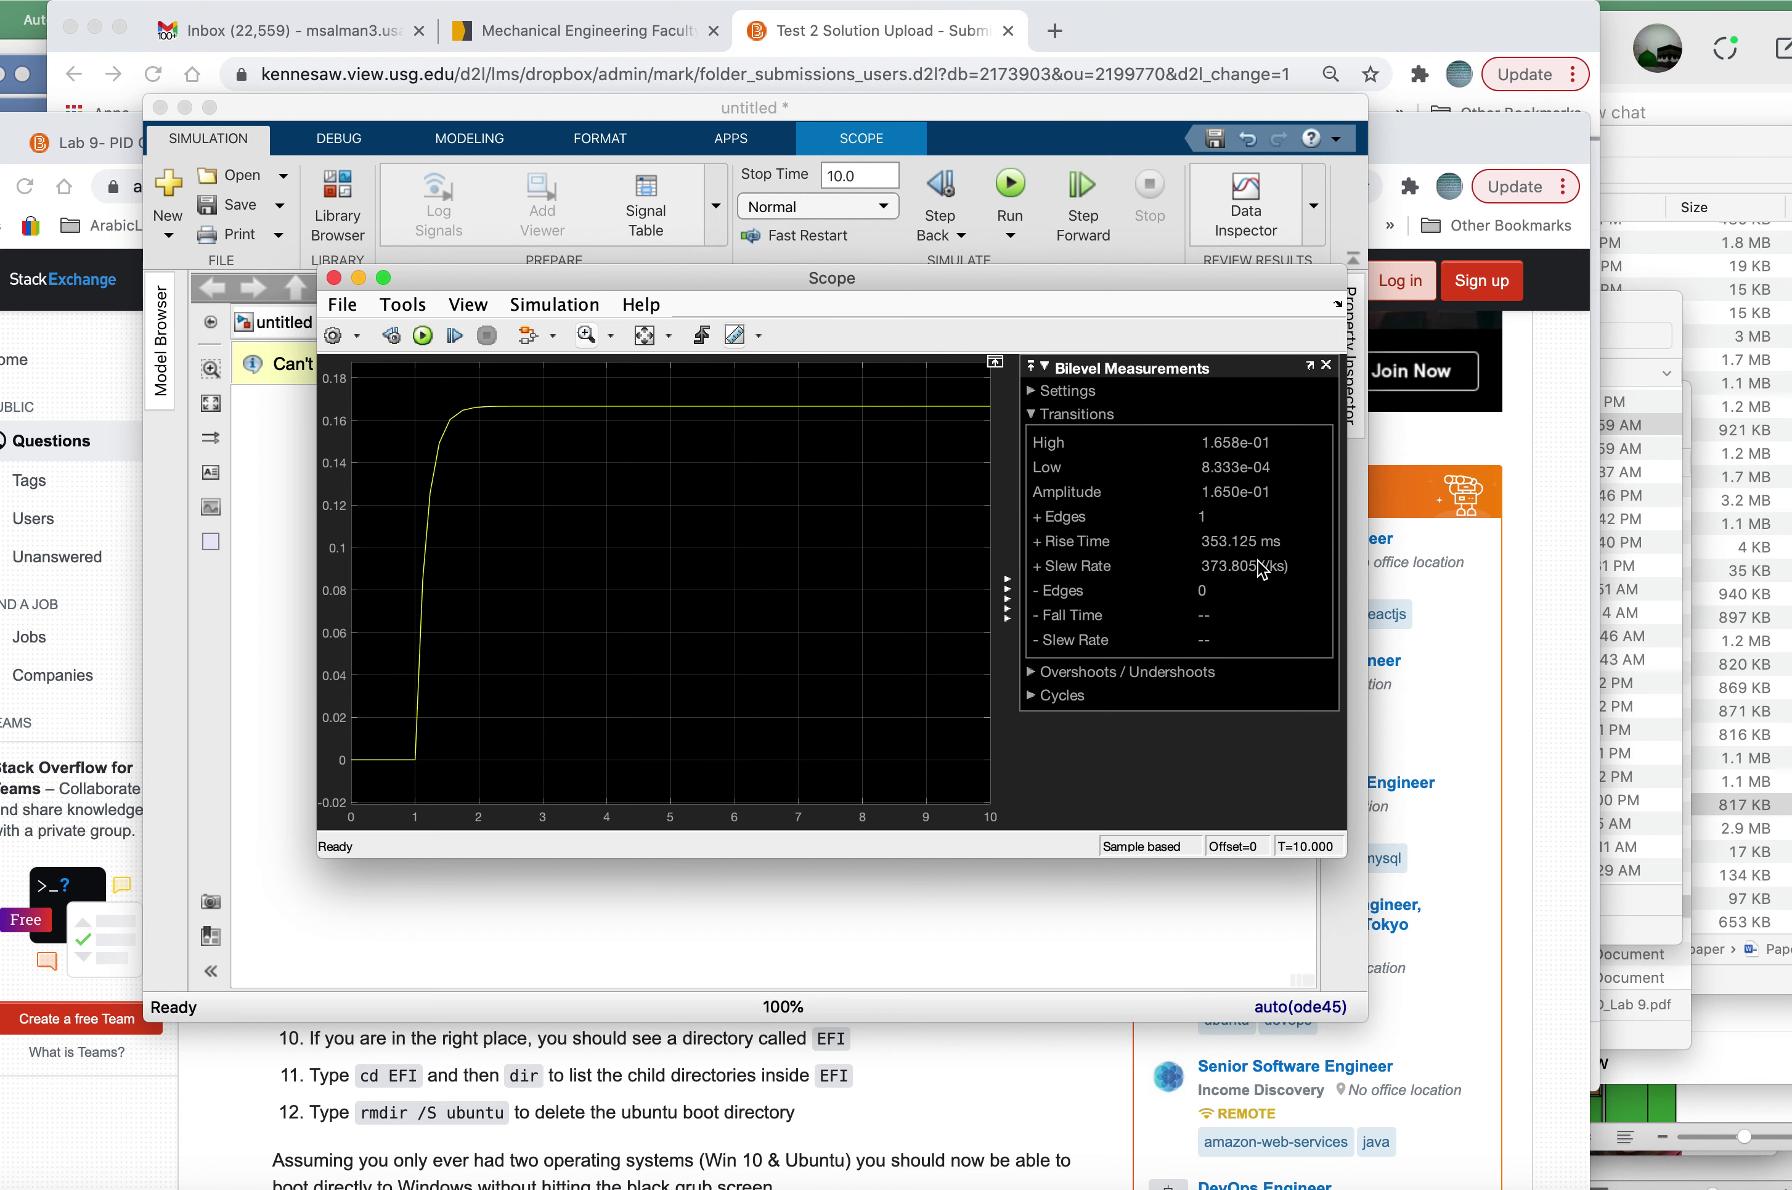
mouse_move(1258, 569)
left_click(1034, 674)
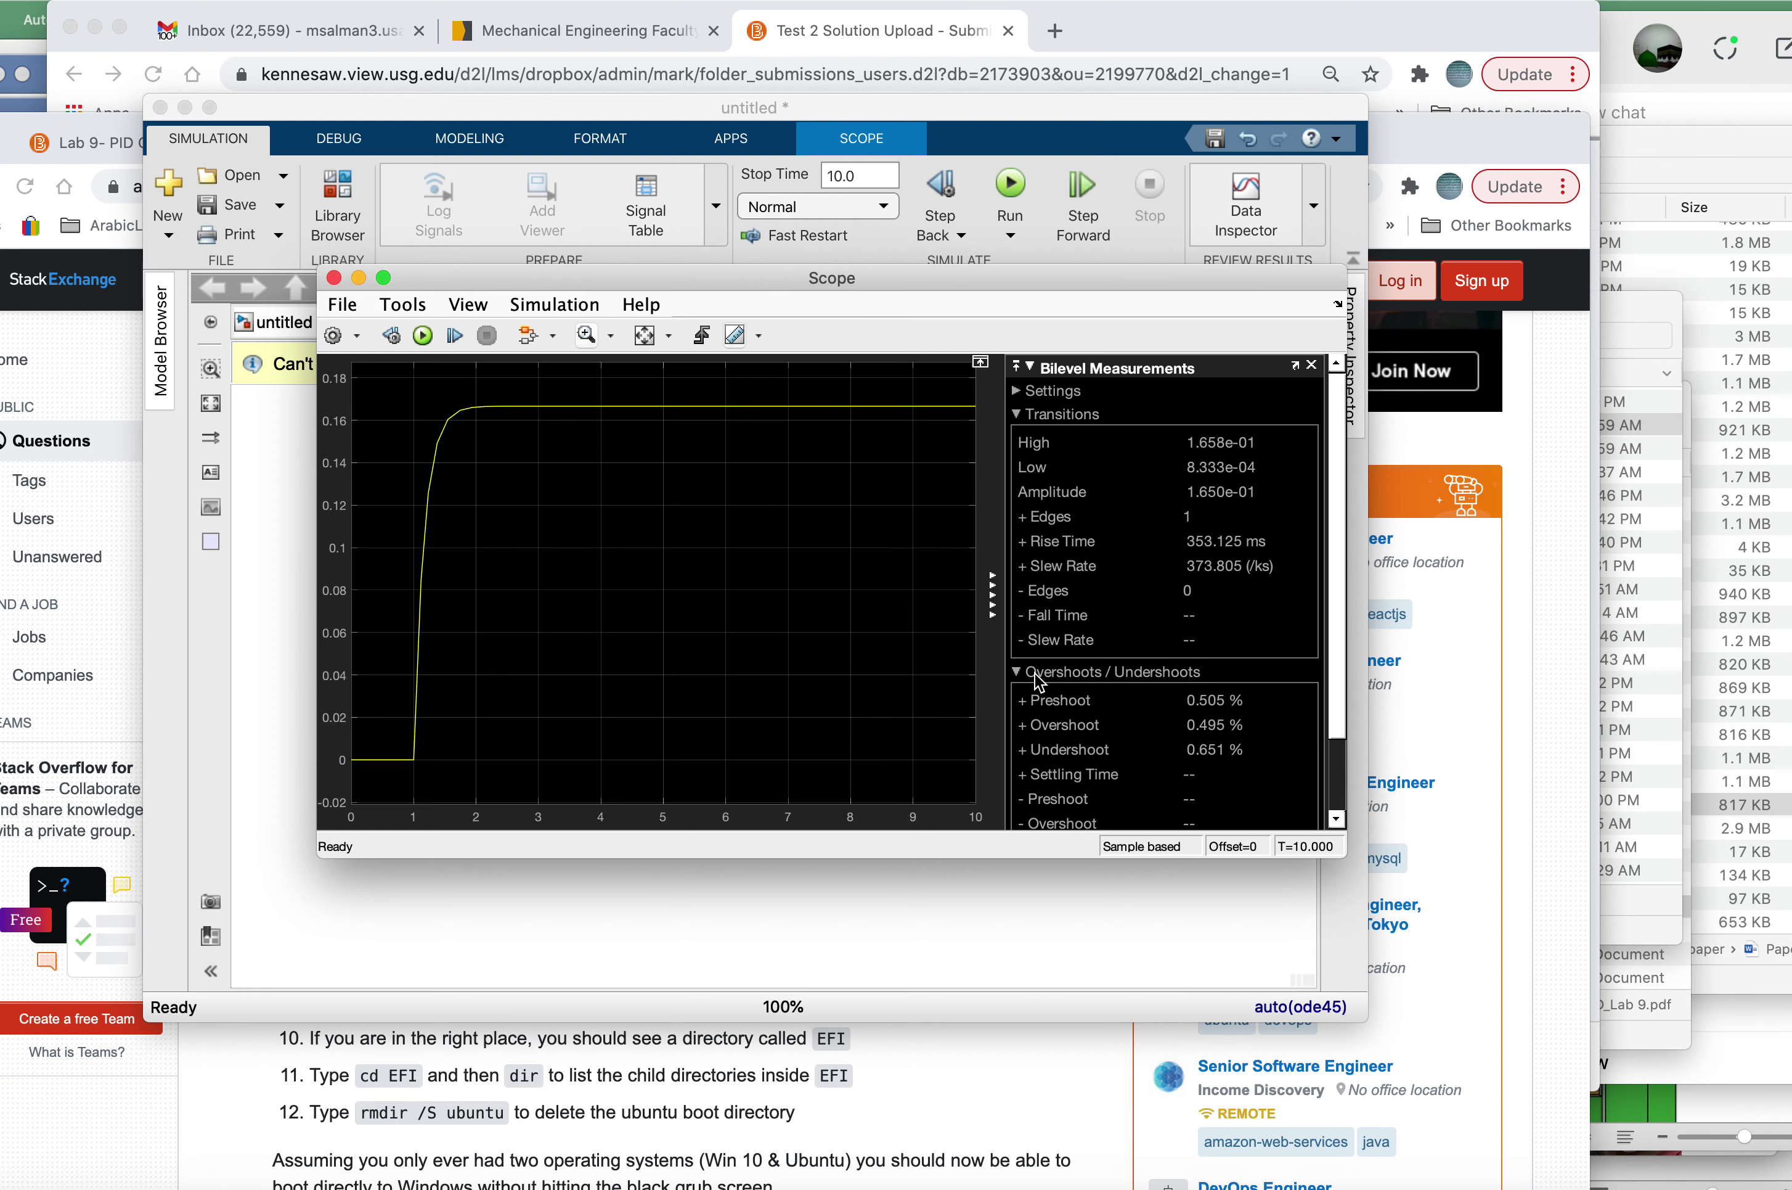
scroll(1187, 617, "down", 2)
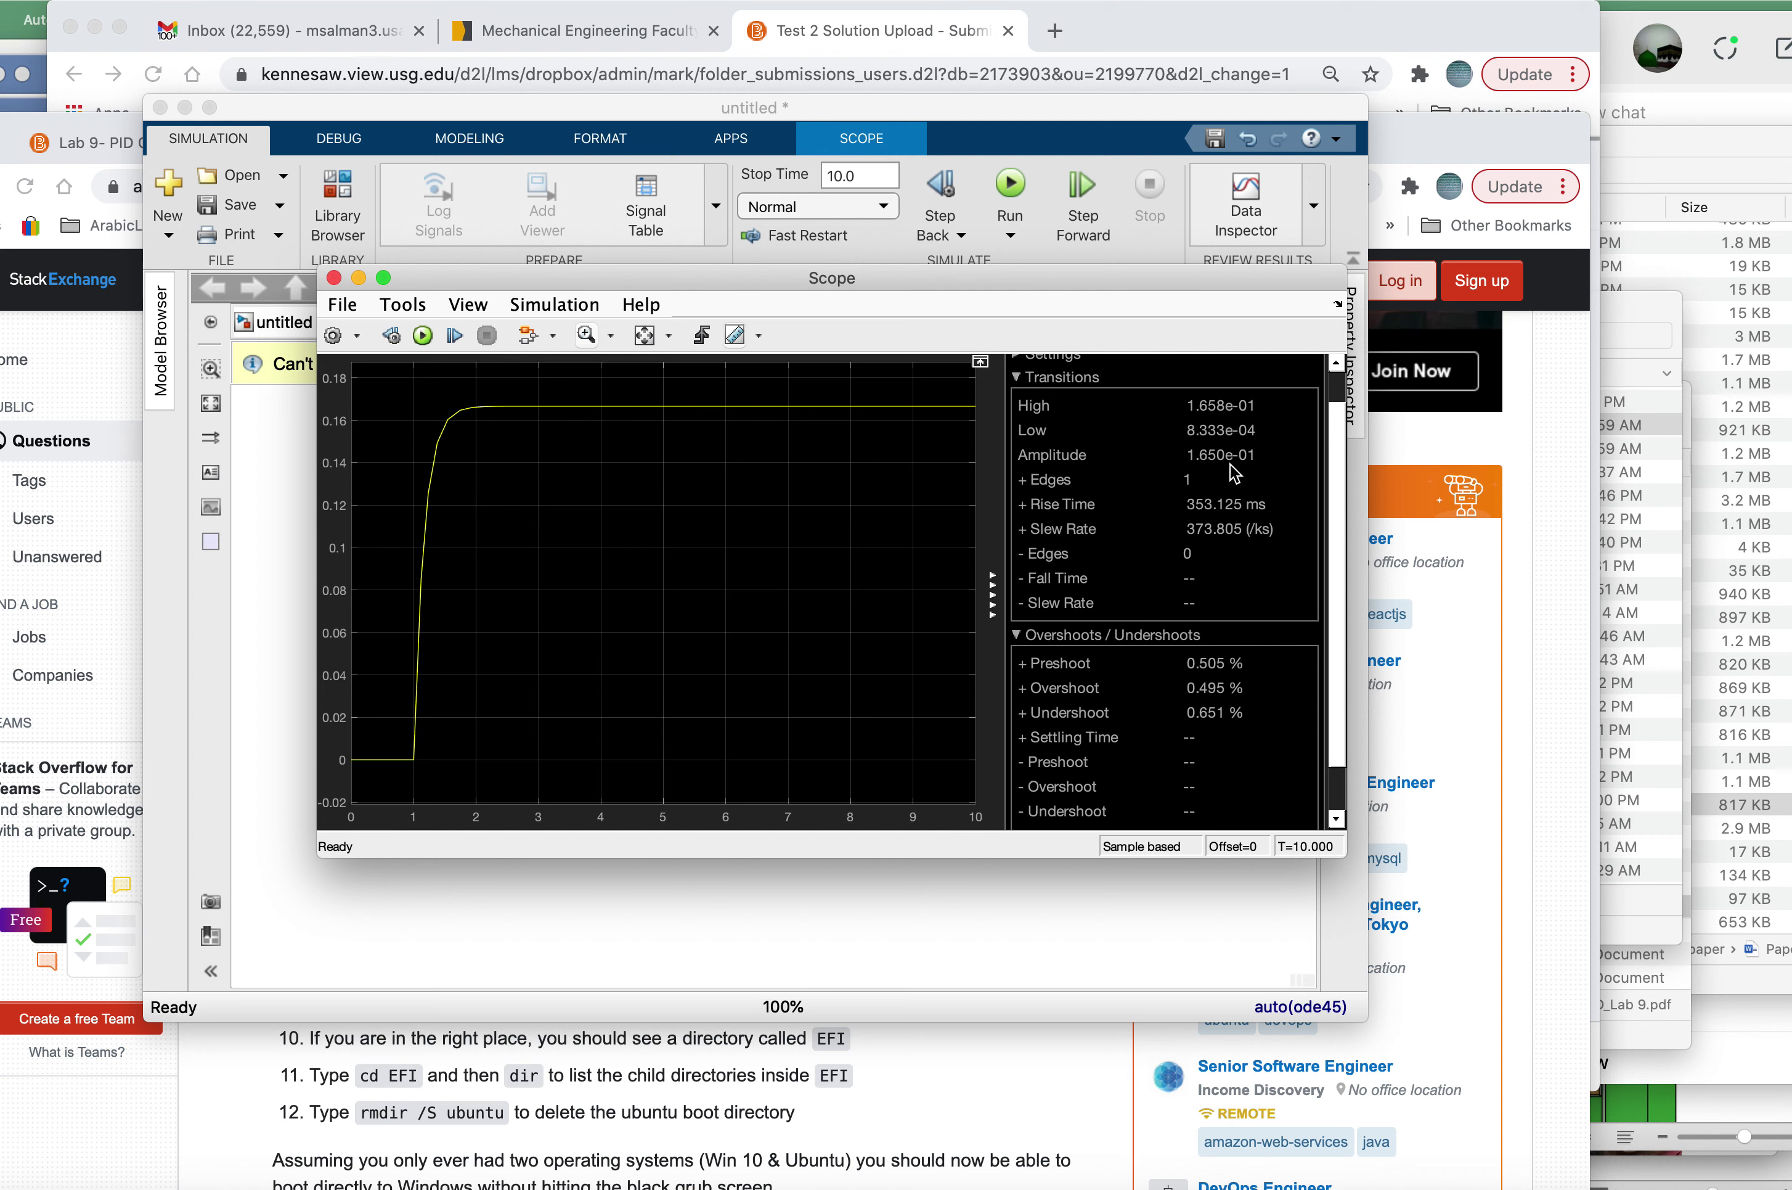
Step: Copy the scope plot to the clipboard and switch to the Lab 9 Deliverables notes
left_click(342, 307)
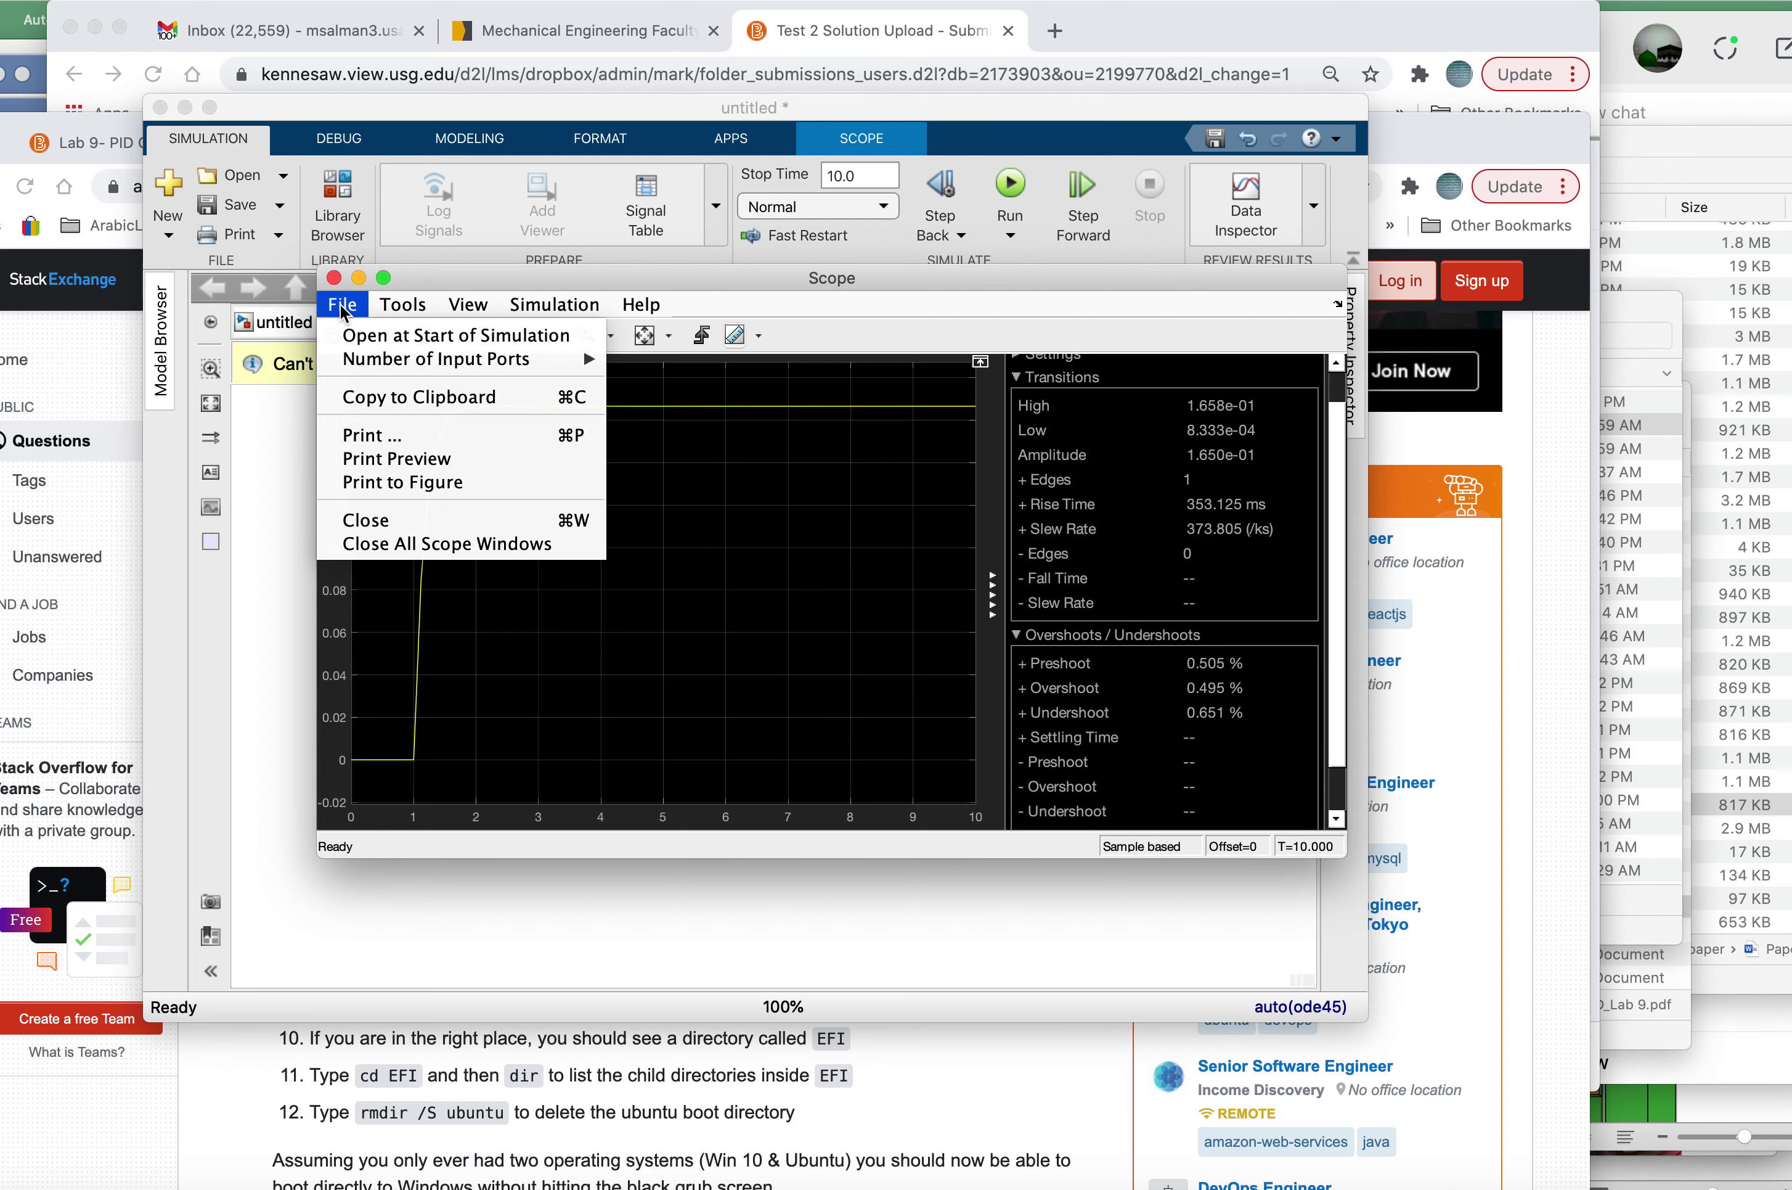
left_click(402, 397)
key("ctrl+Right")
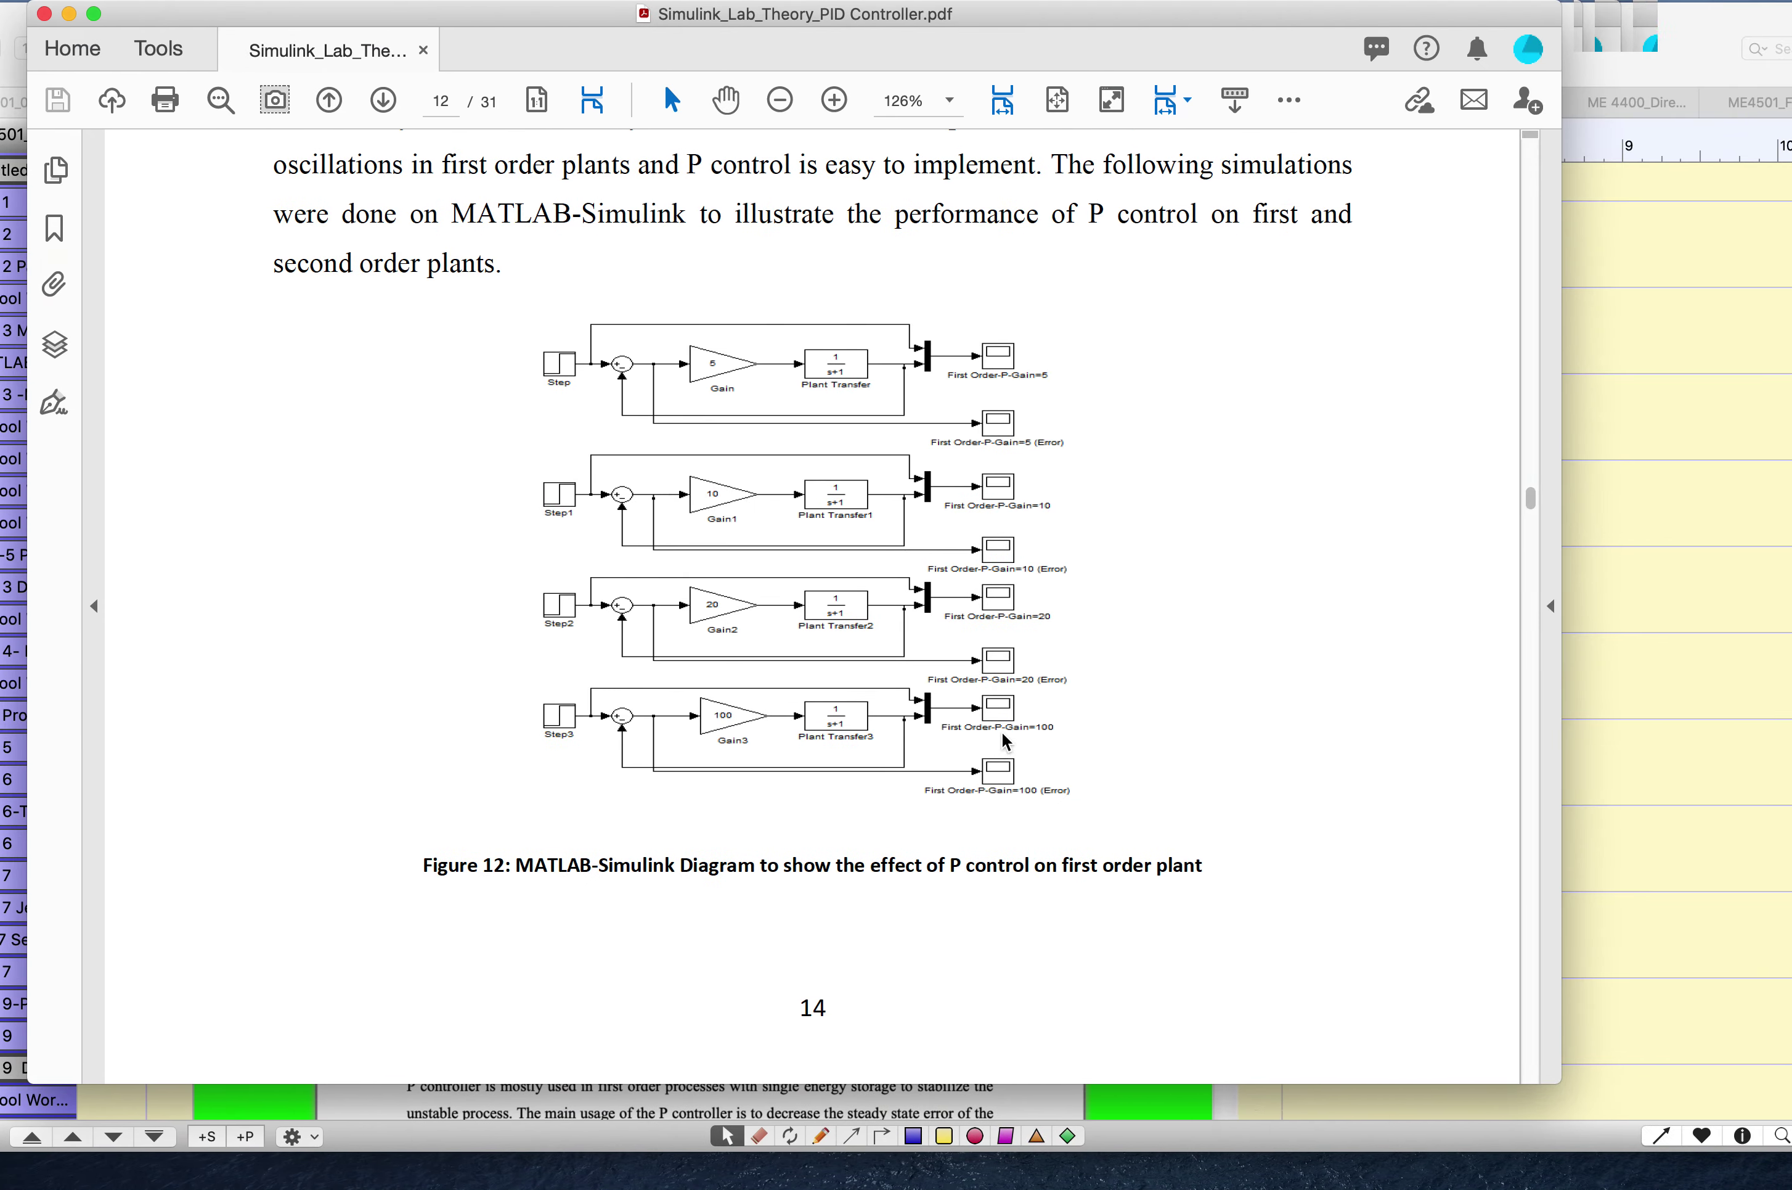
left_click(1565, 670)
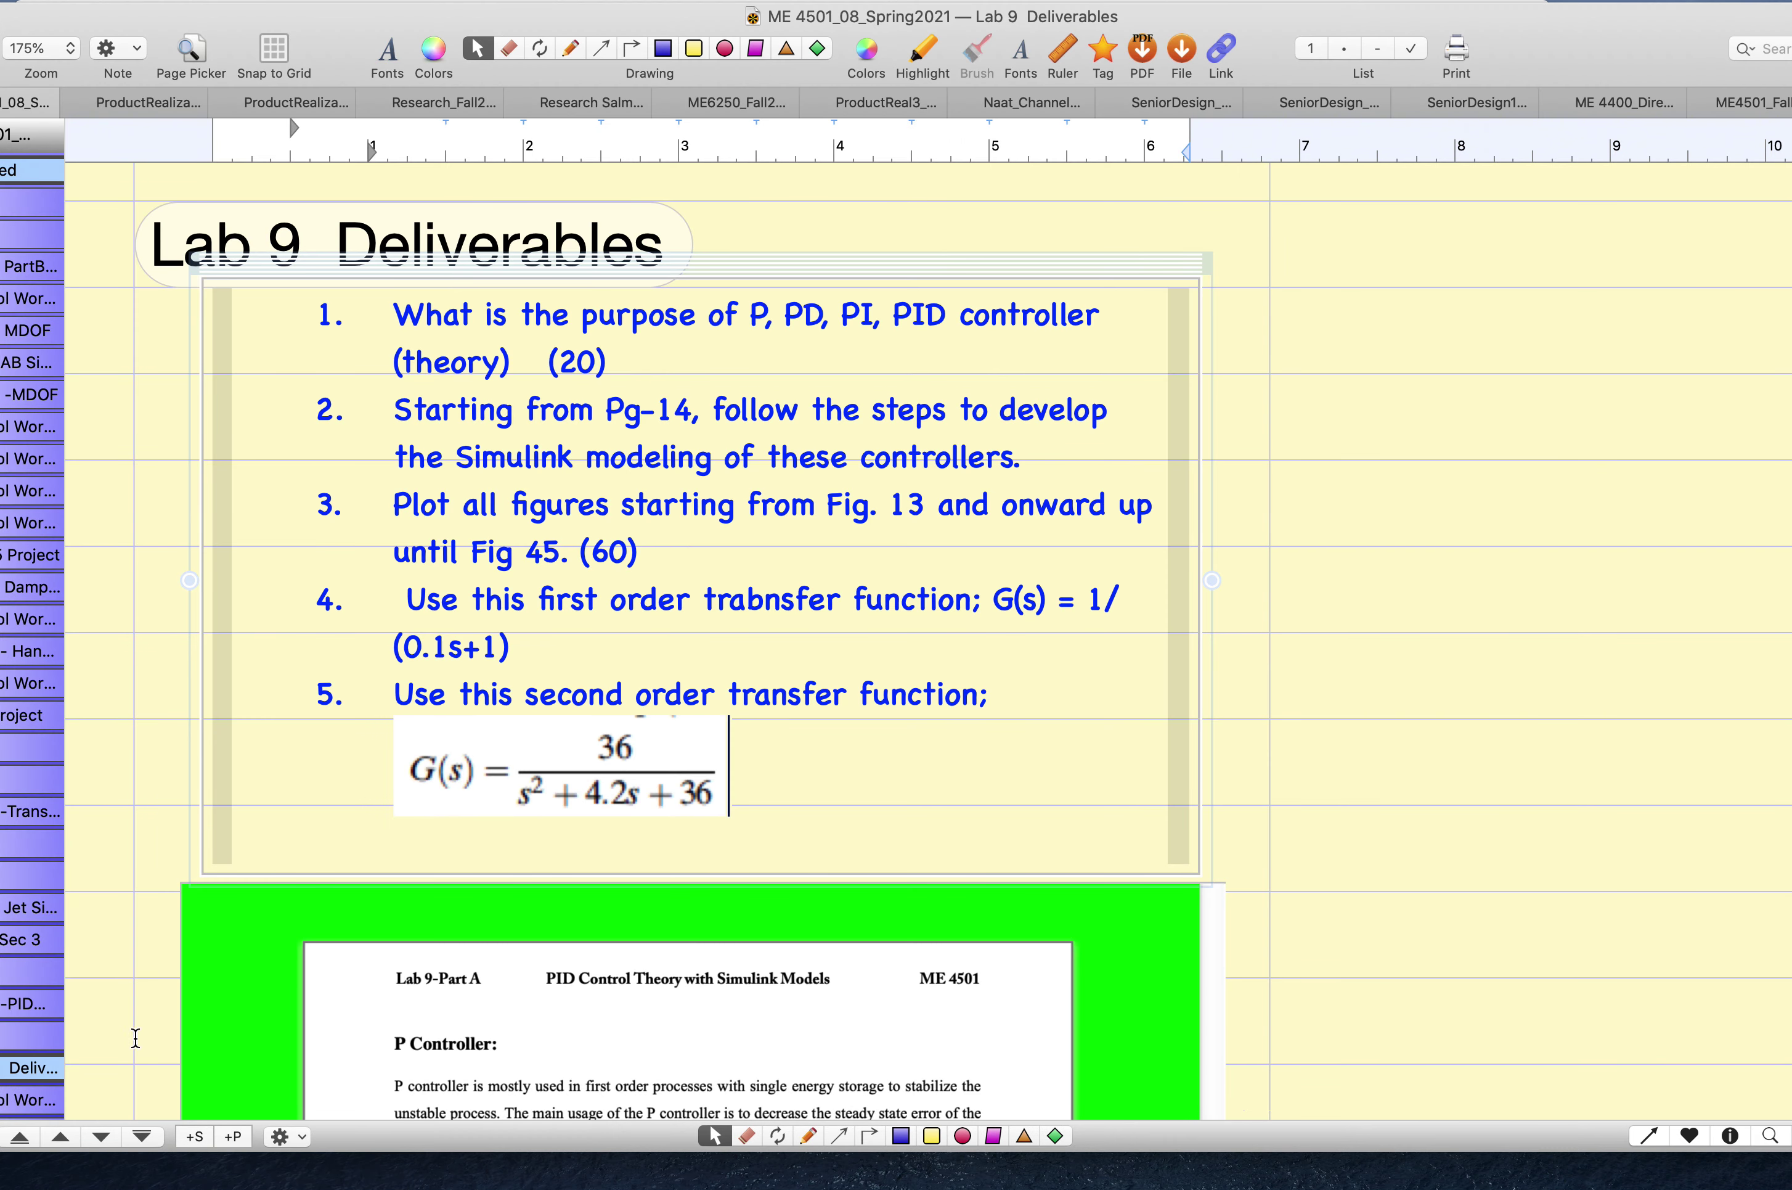
Step: Add a new page to the notebook, paste the copied scope plot onto it and shrink the plot
scroll(34, 897, "down", 2)
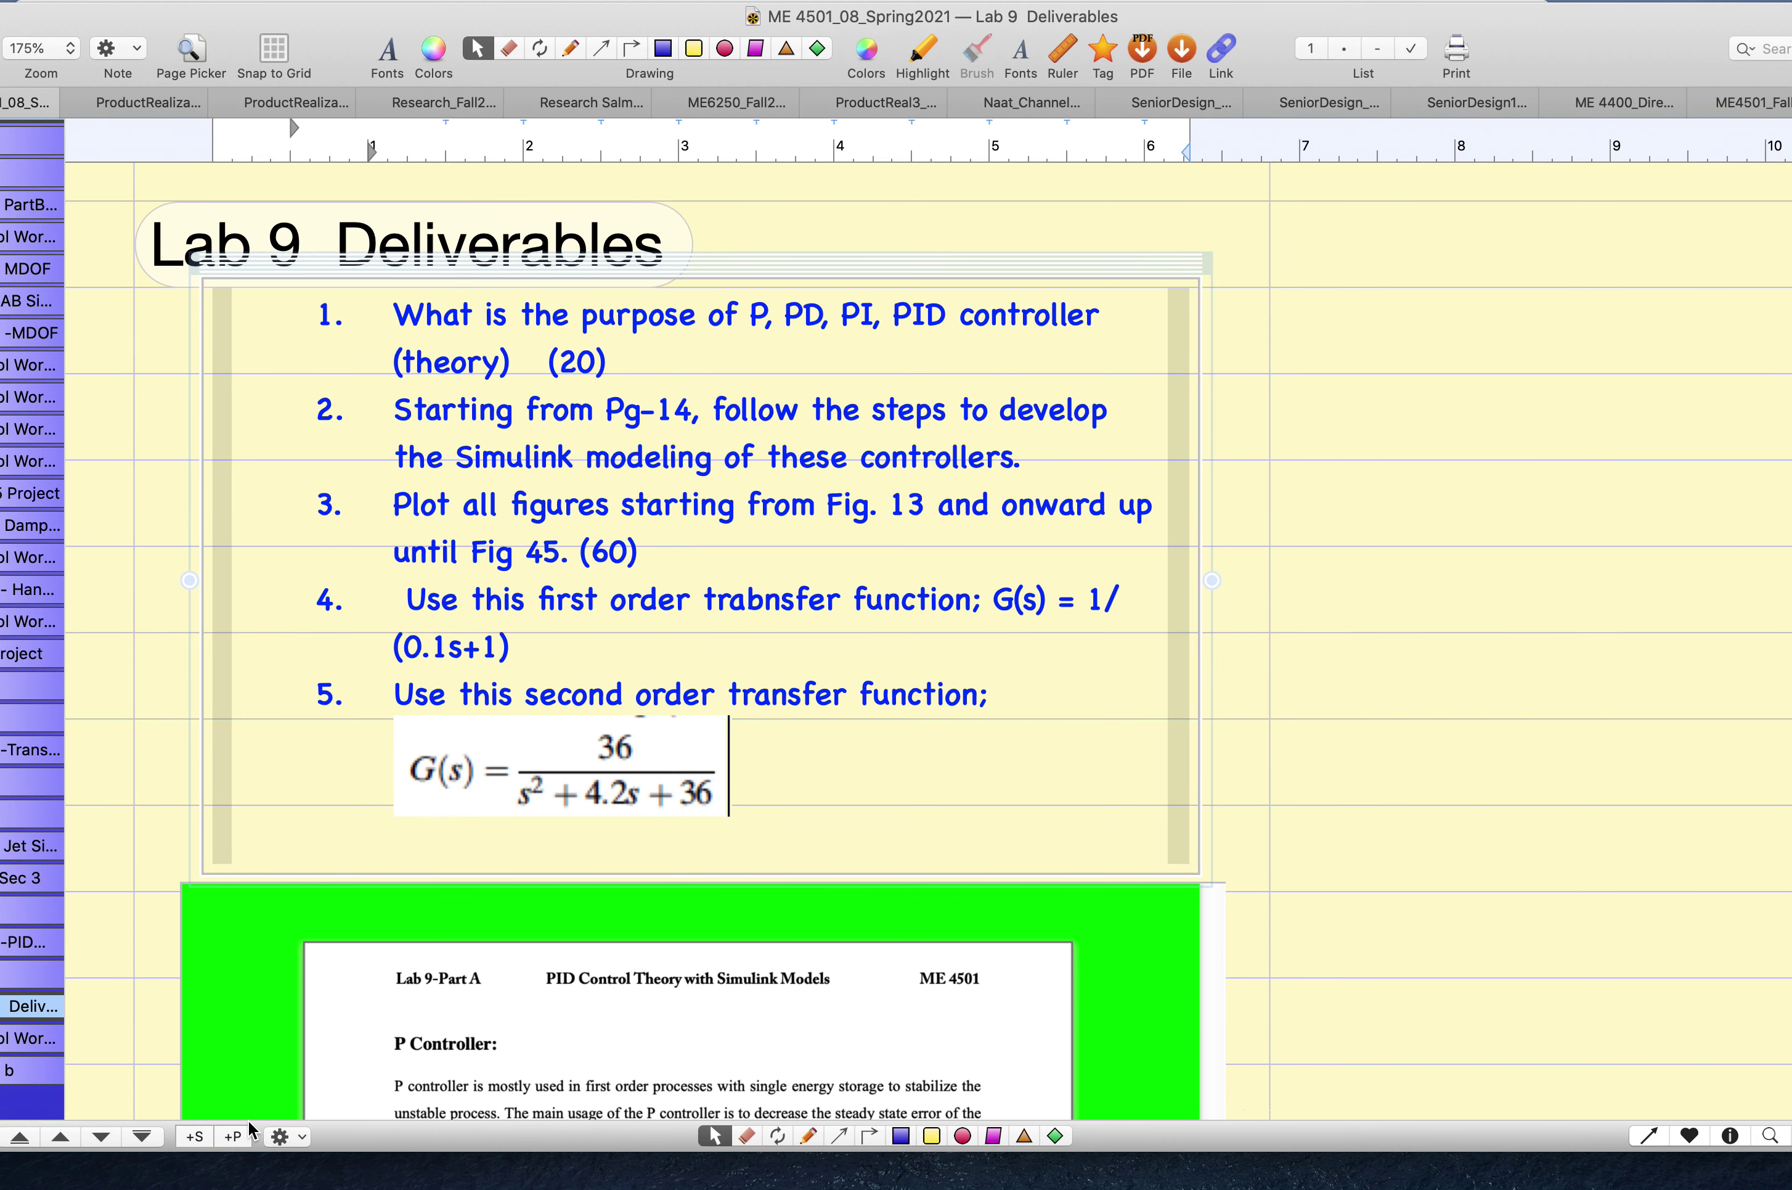
key("super+shift+p")
left_click(396, 470)
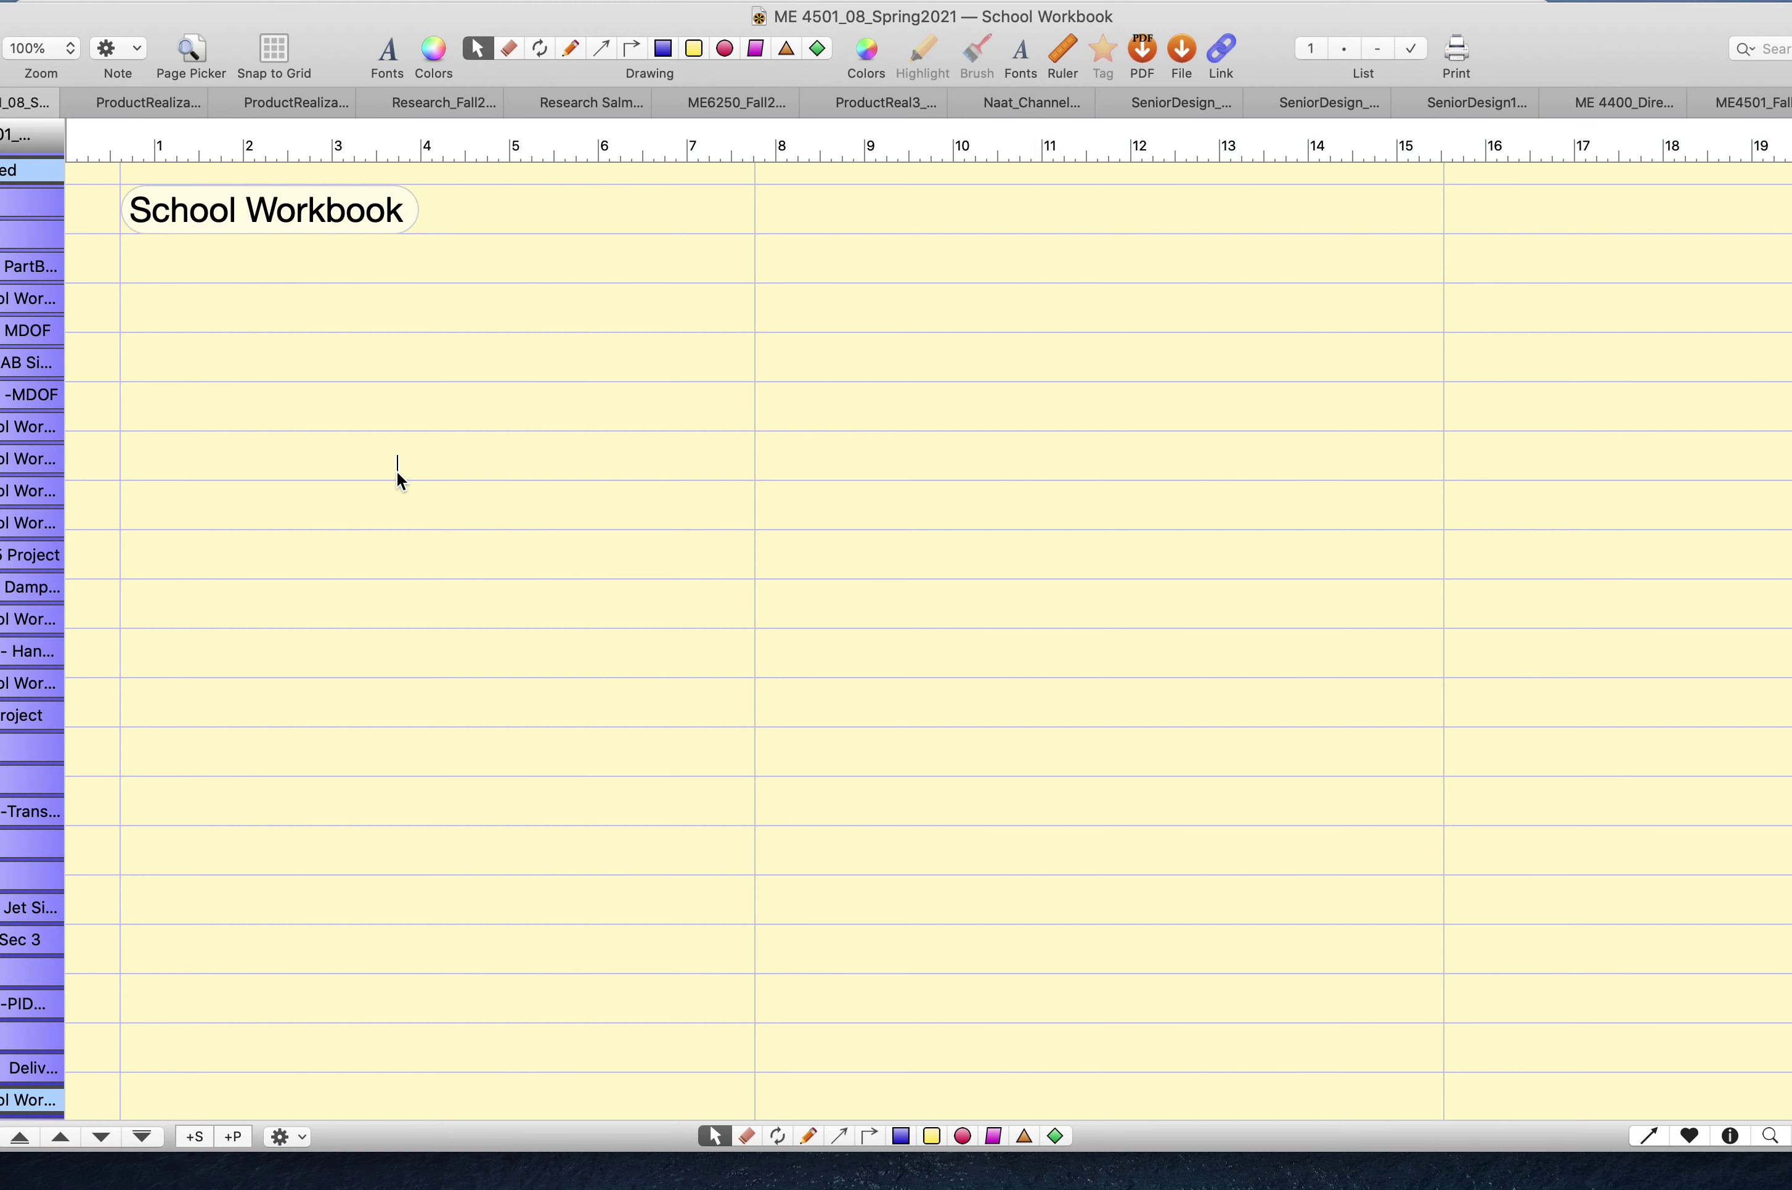
key("super+v")
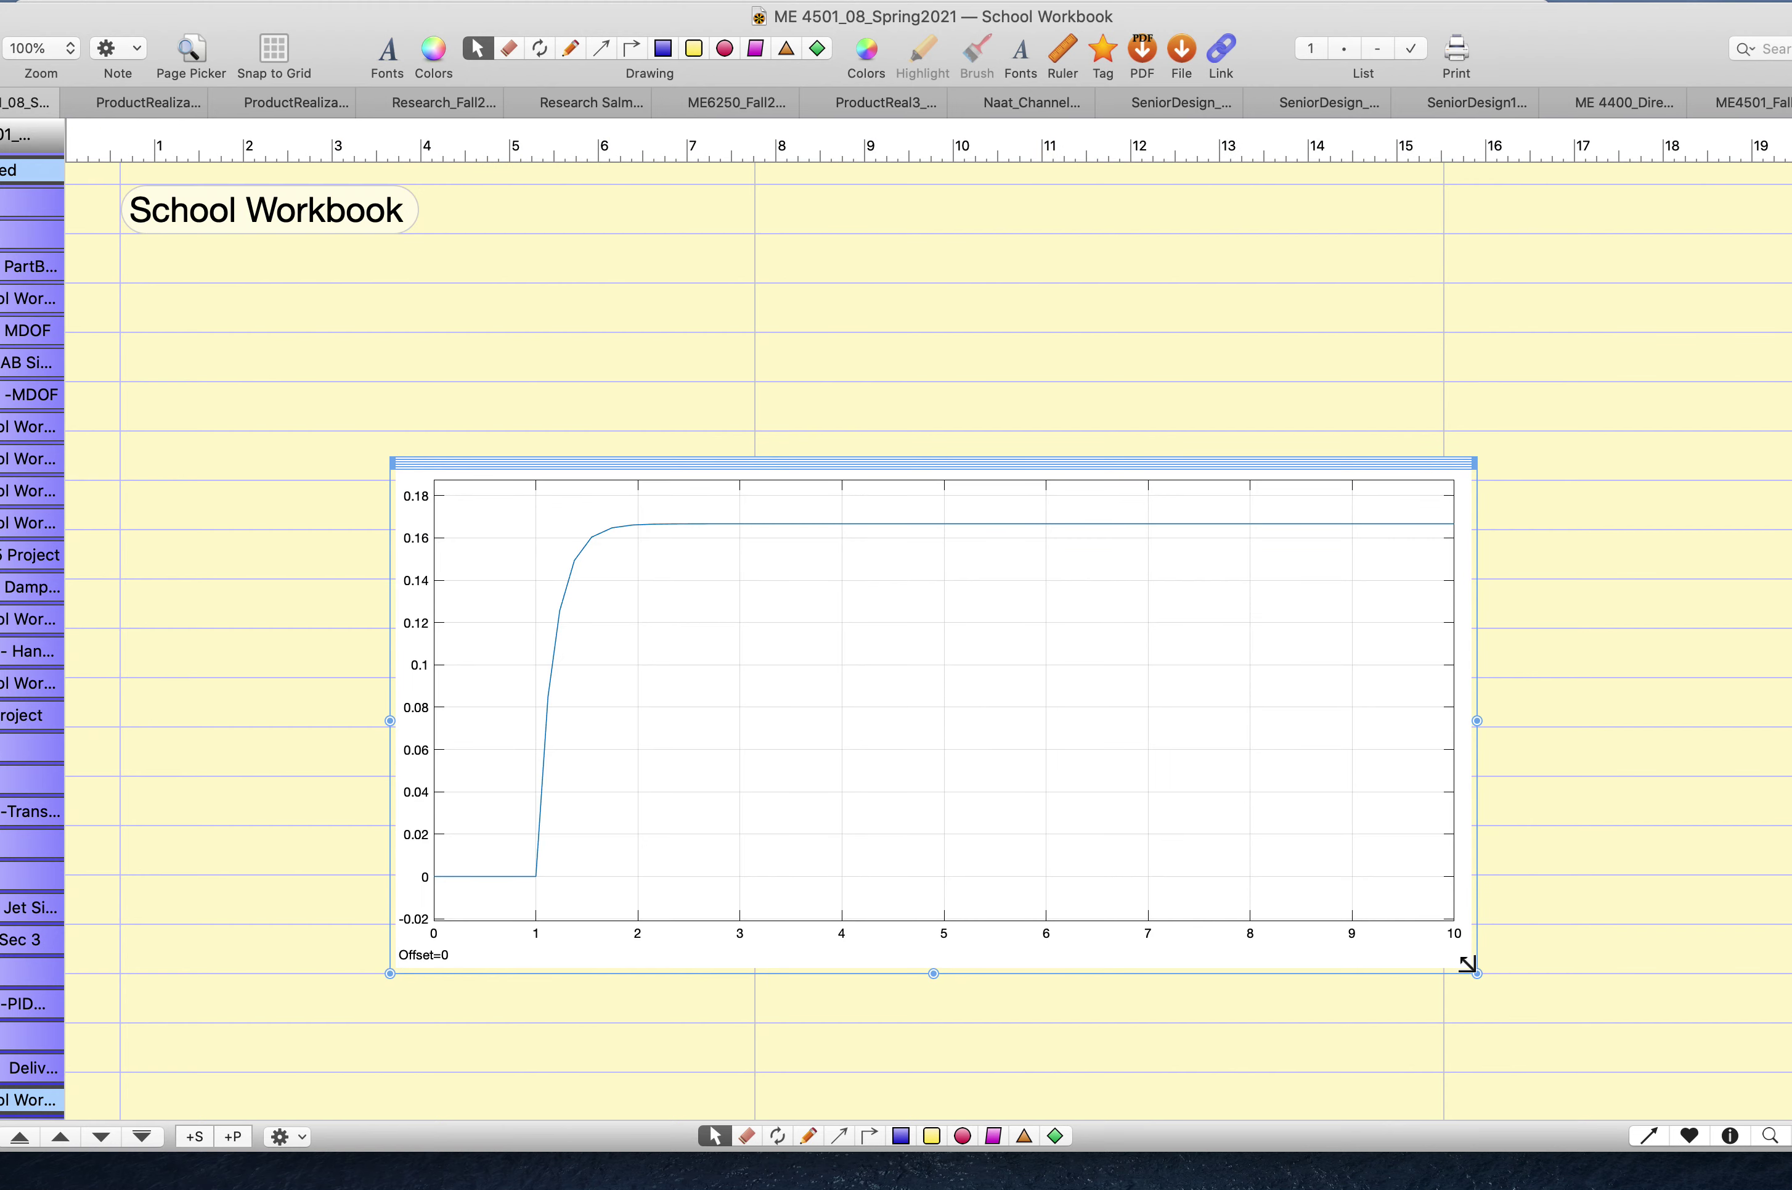
left_click_drag(1476, 974, 1115, 872)
left_click(590, 904)
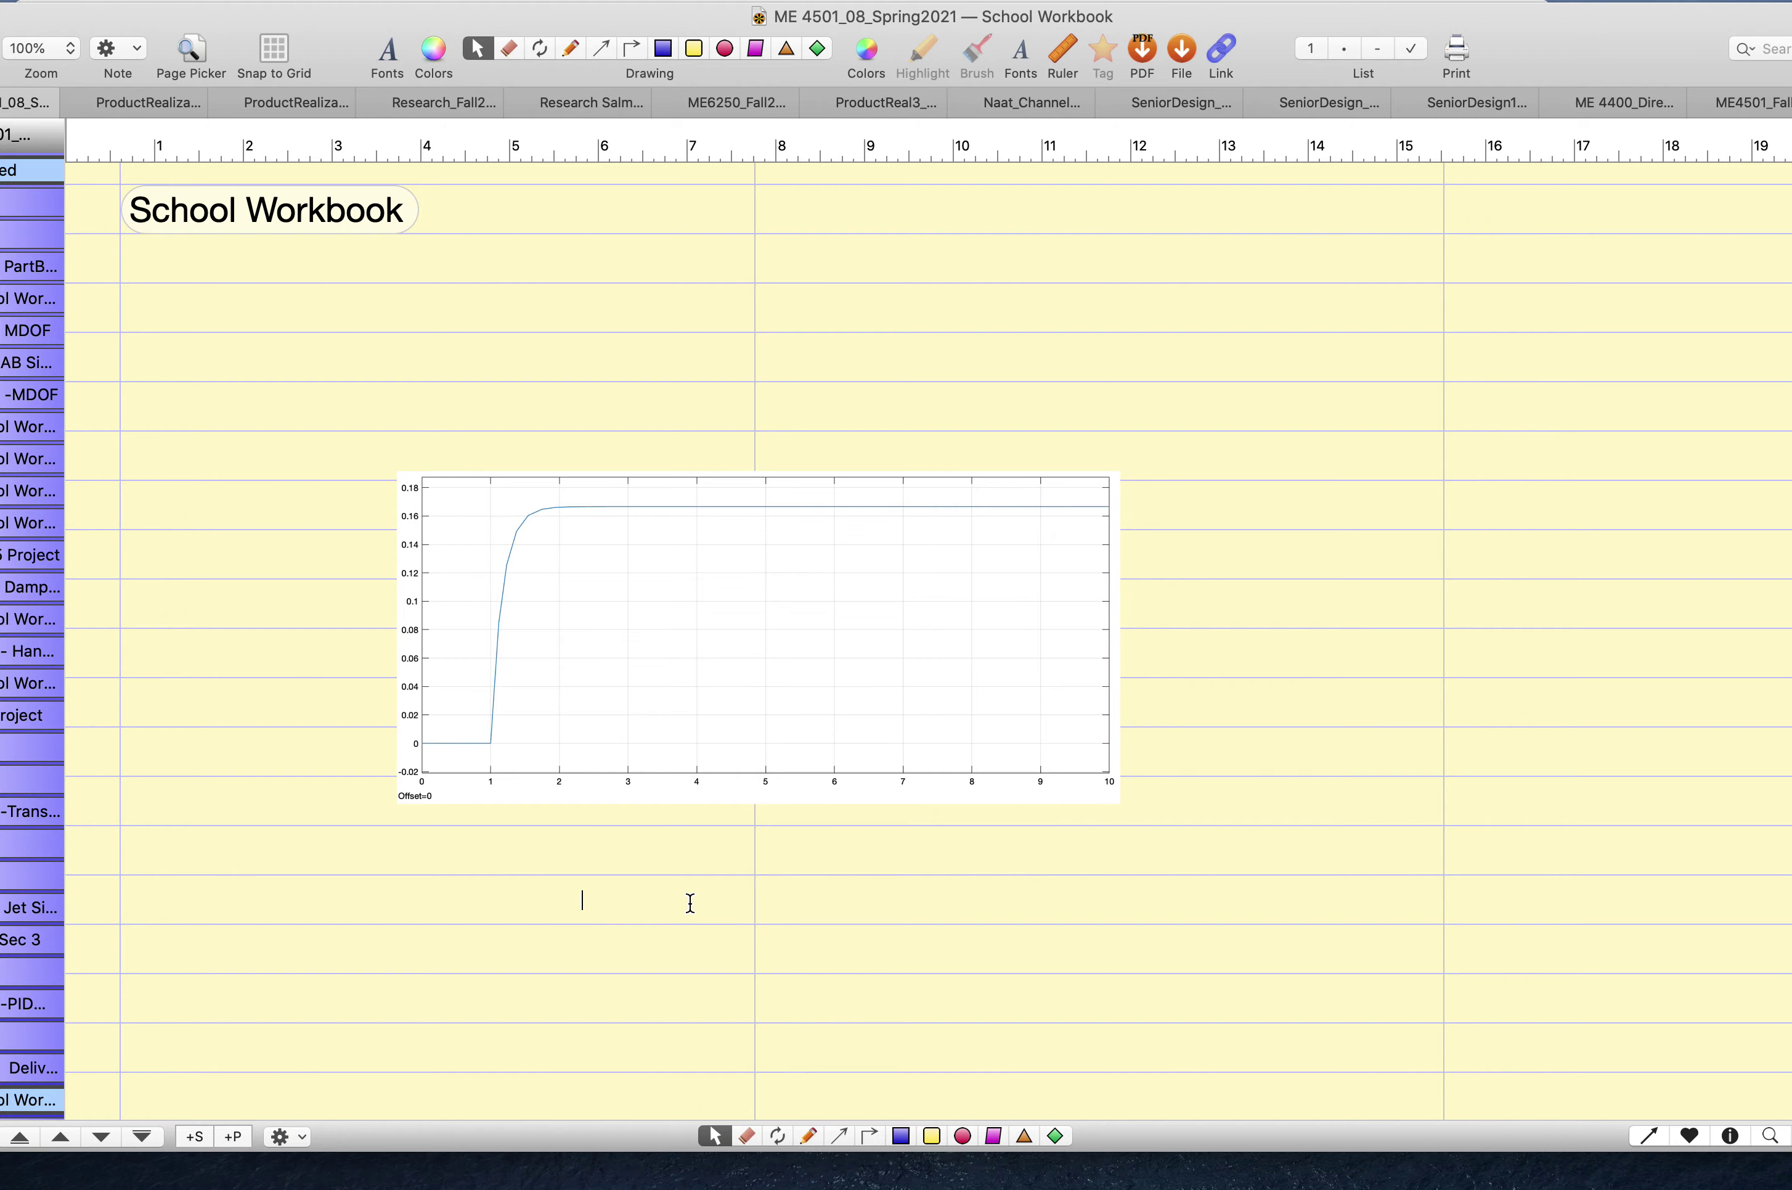
Step: Look back at the scope, then review the Lab 9 and Lab 9-PID Controller notes, ending on the Lab 9 Deliverables page
key("ctrl+Left")
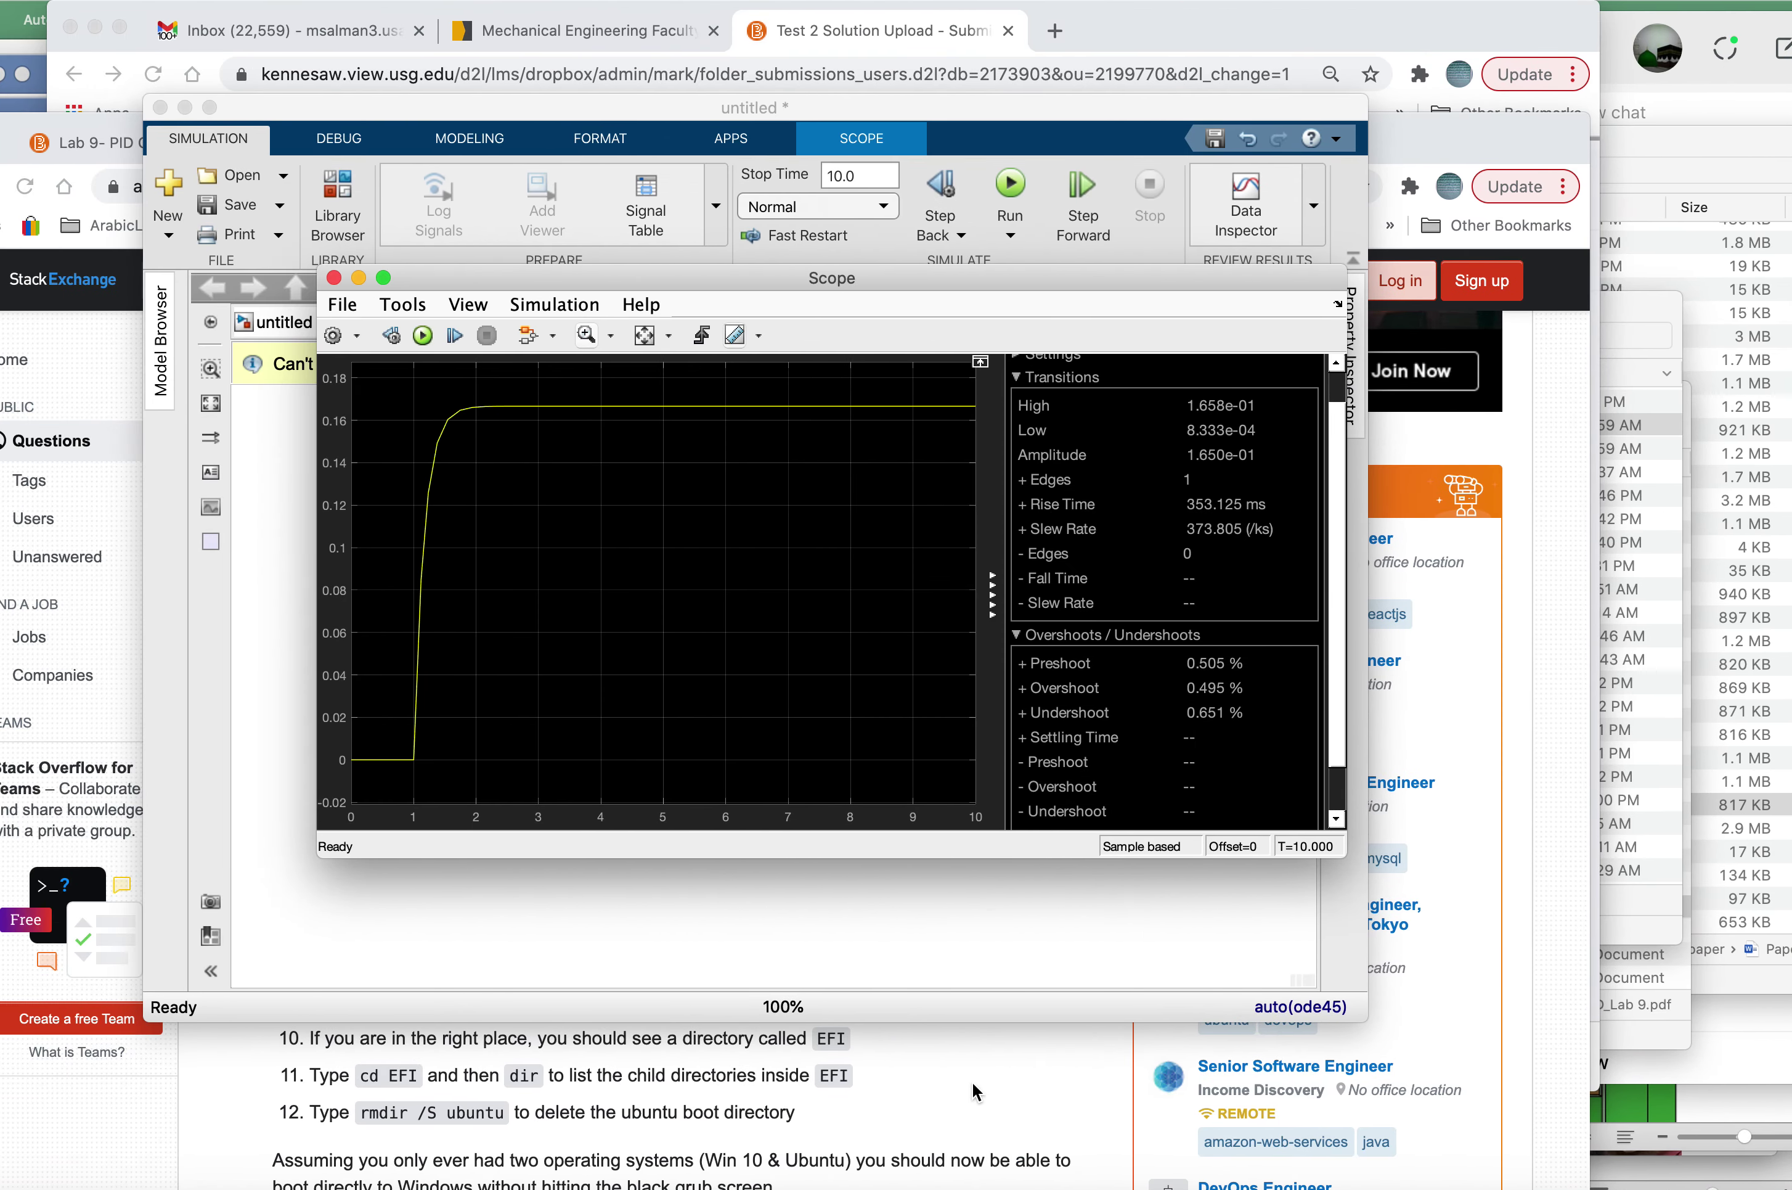
key("ctrl+Right")
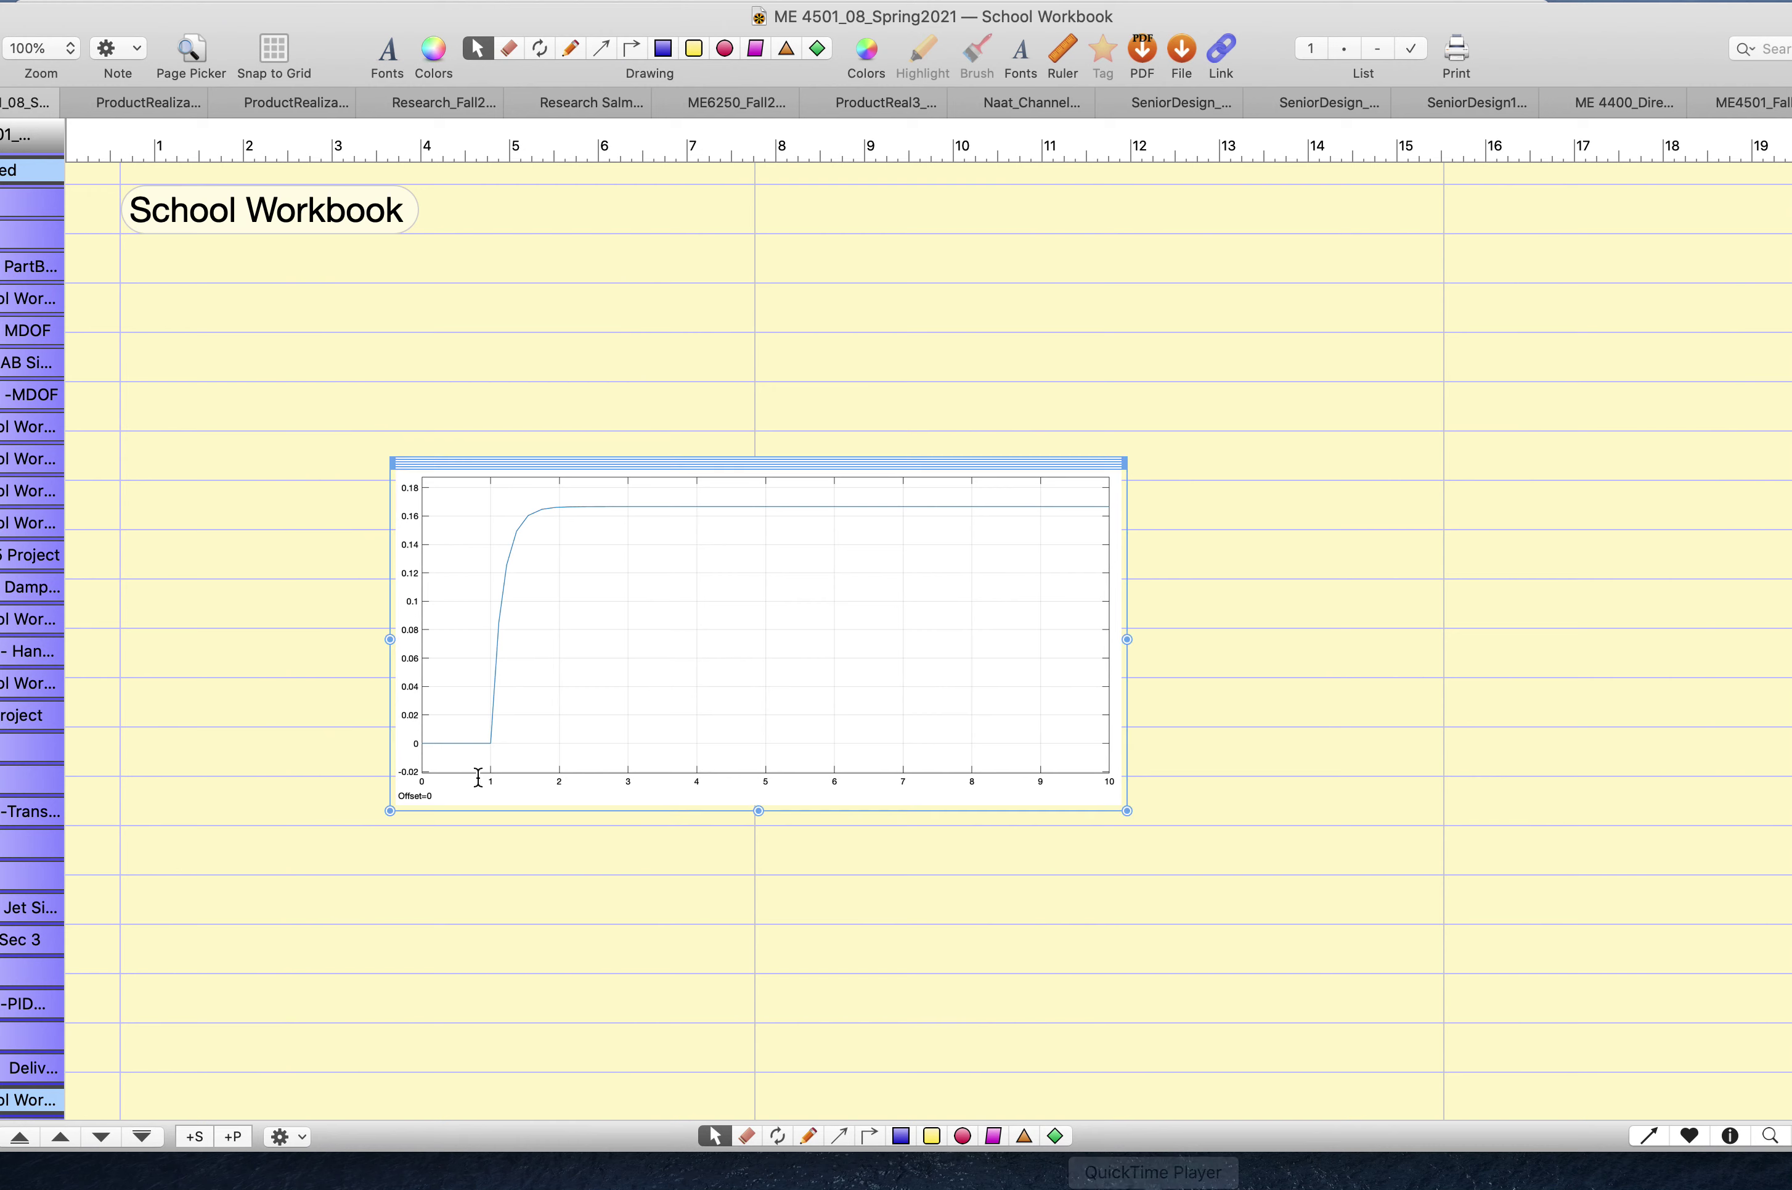
left_click(29, 1043)
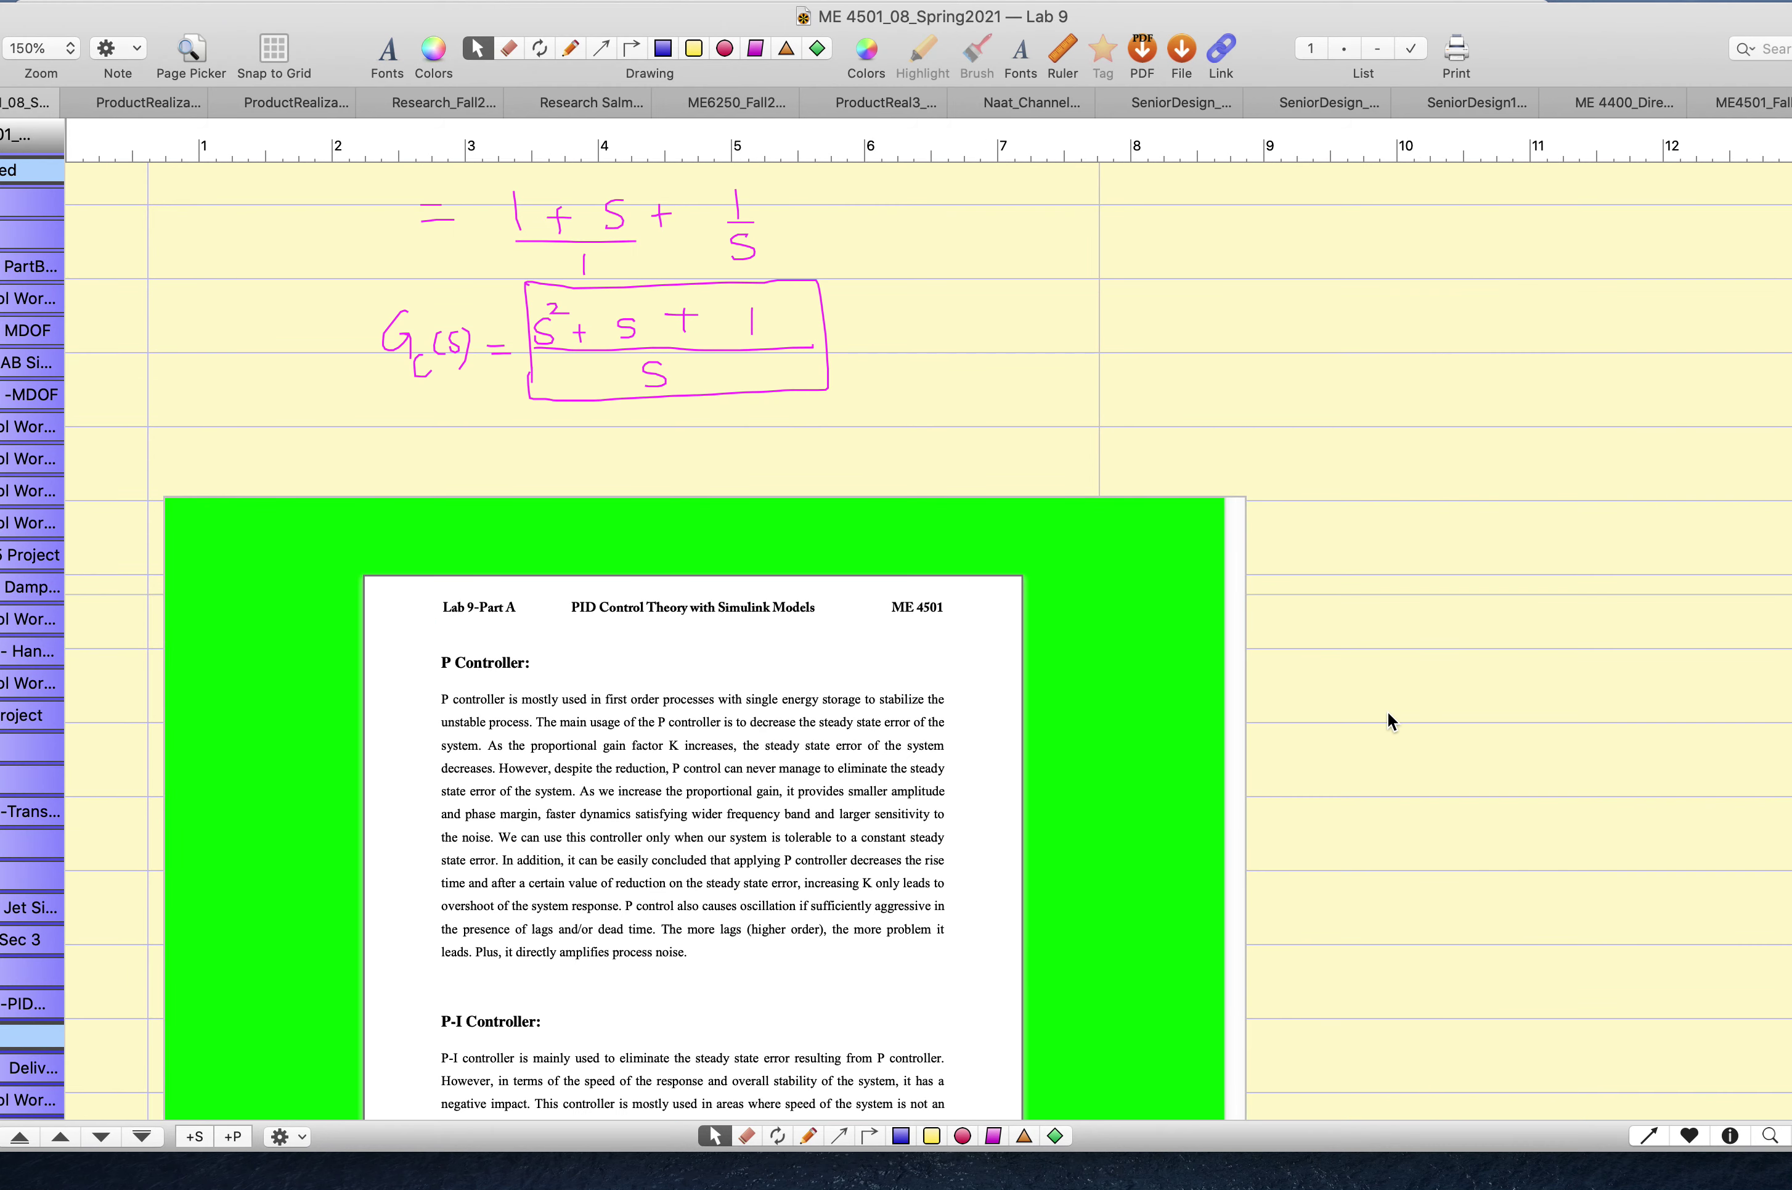
left_click(27, 1010)
scroll(1599, 476, "up", 15)
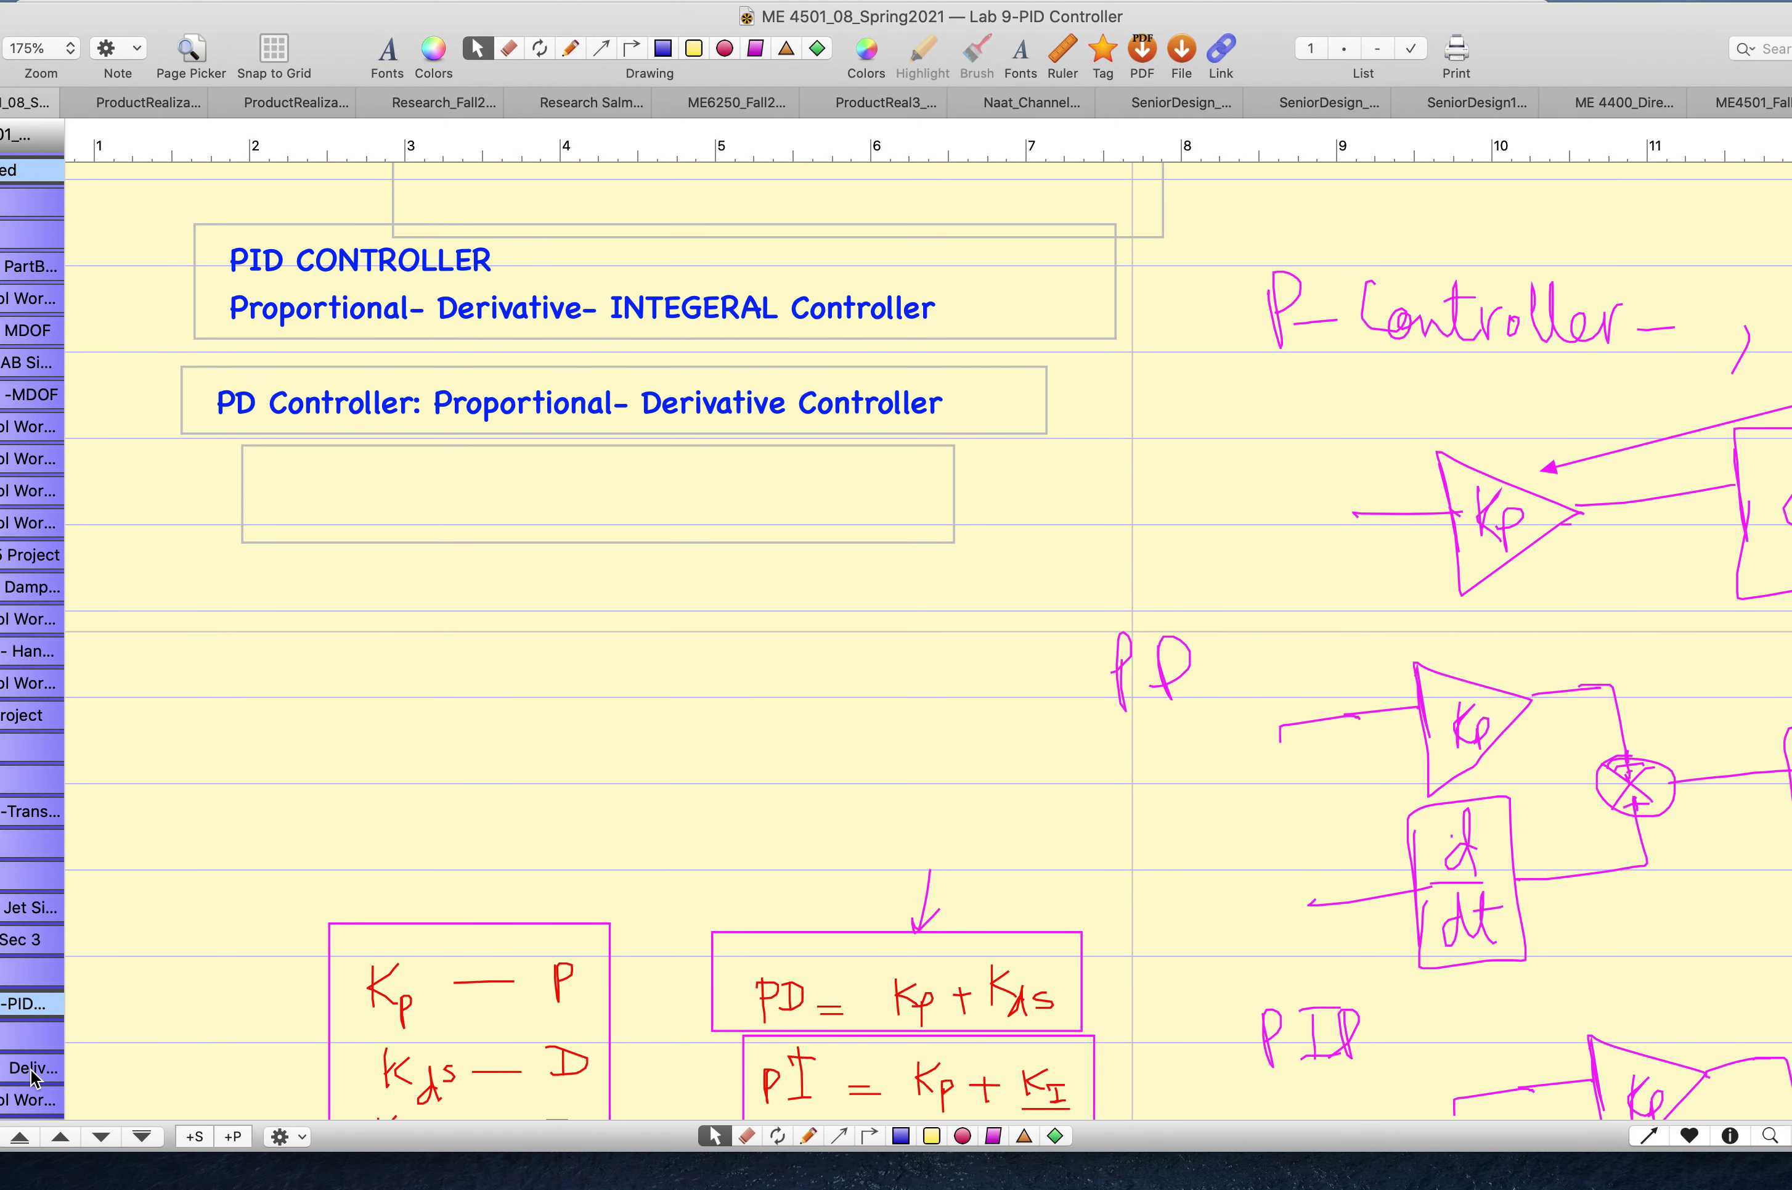
left_click(31, 1070)
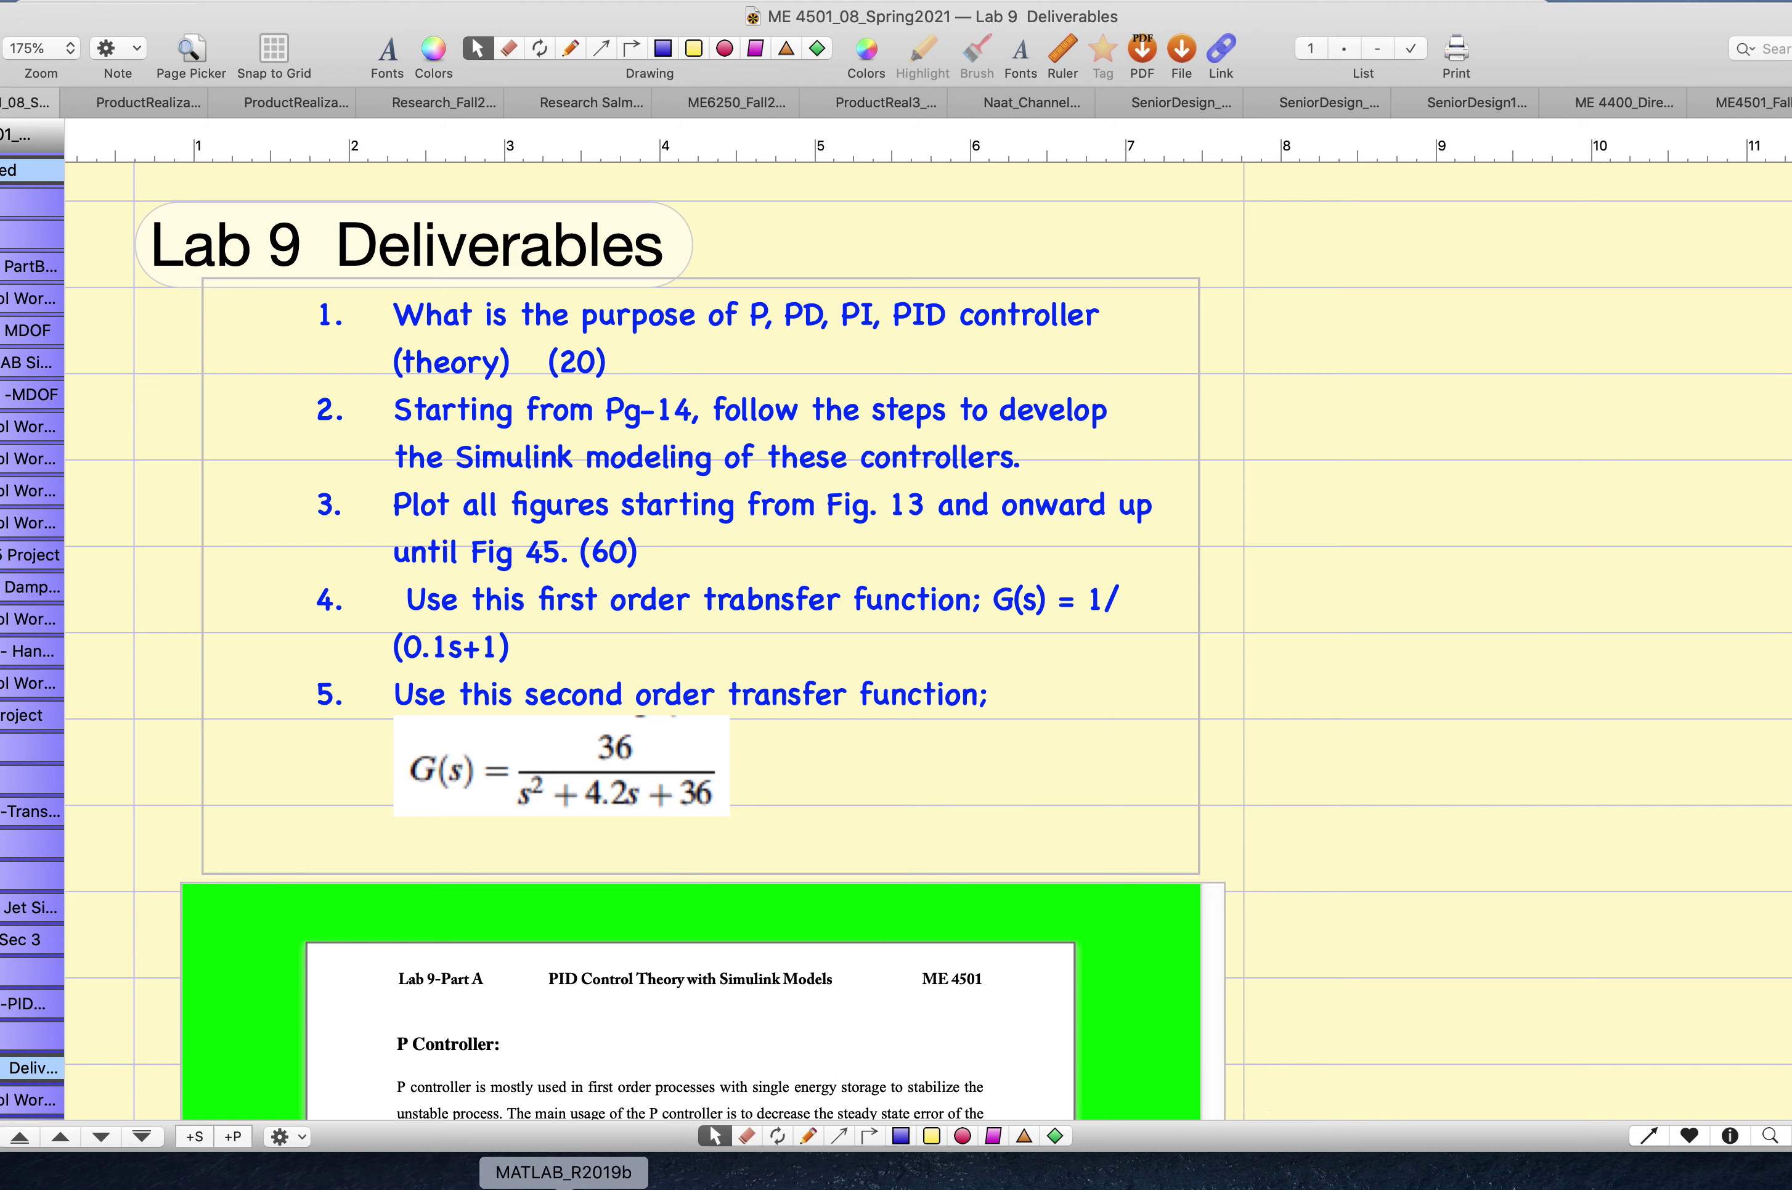
Step: Check the Simulink Transfer Fcn block's coefficients against the transfer functions in the Lab 9 Deliverables notes, and close its parameters without applying changes
left_click(564, 1187)
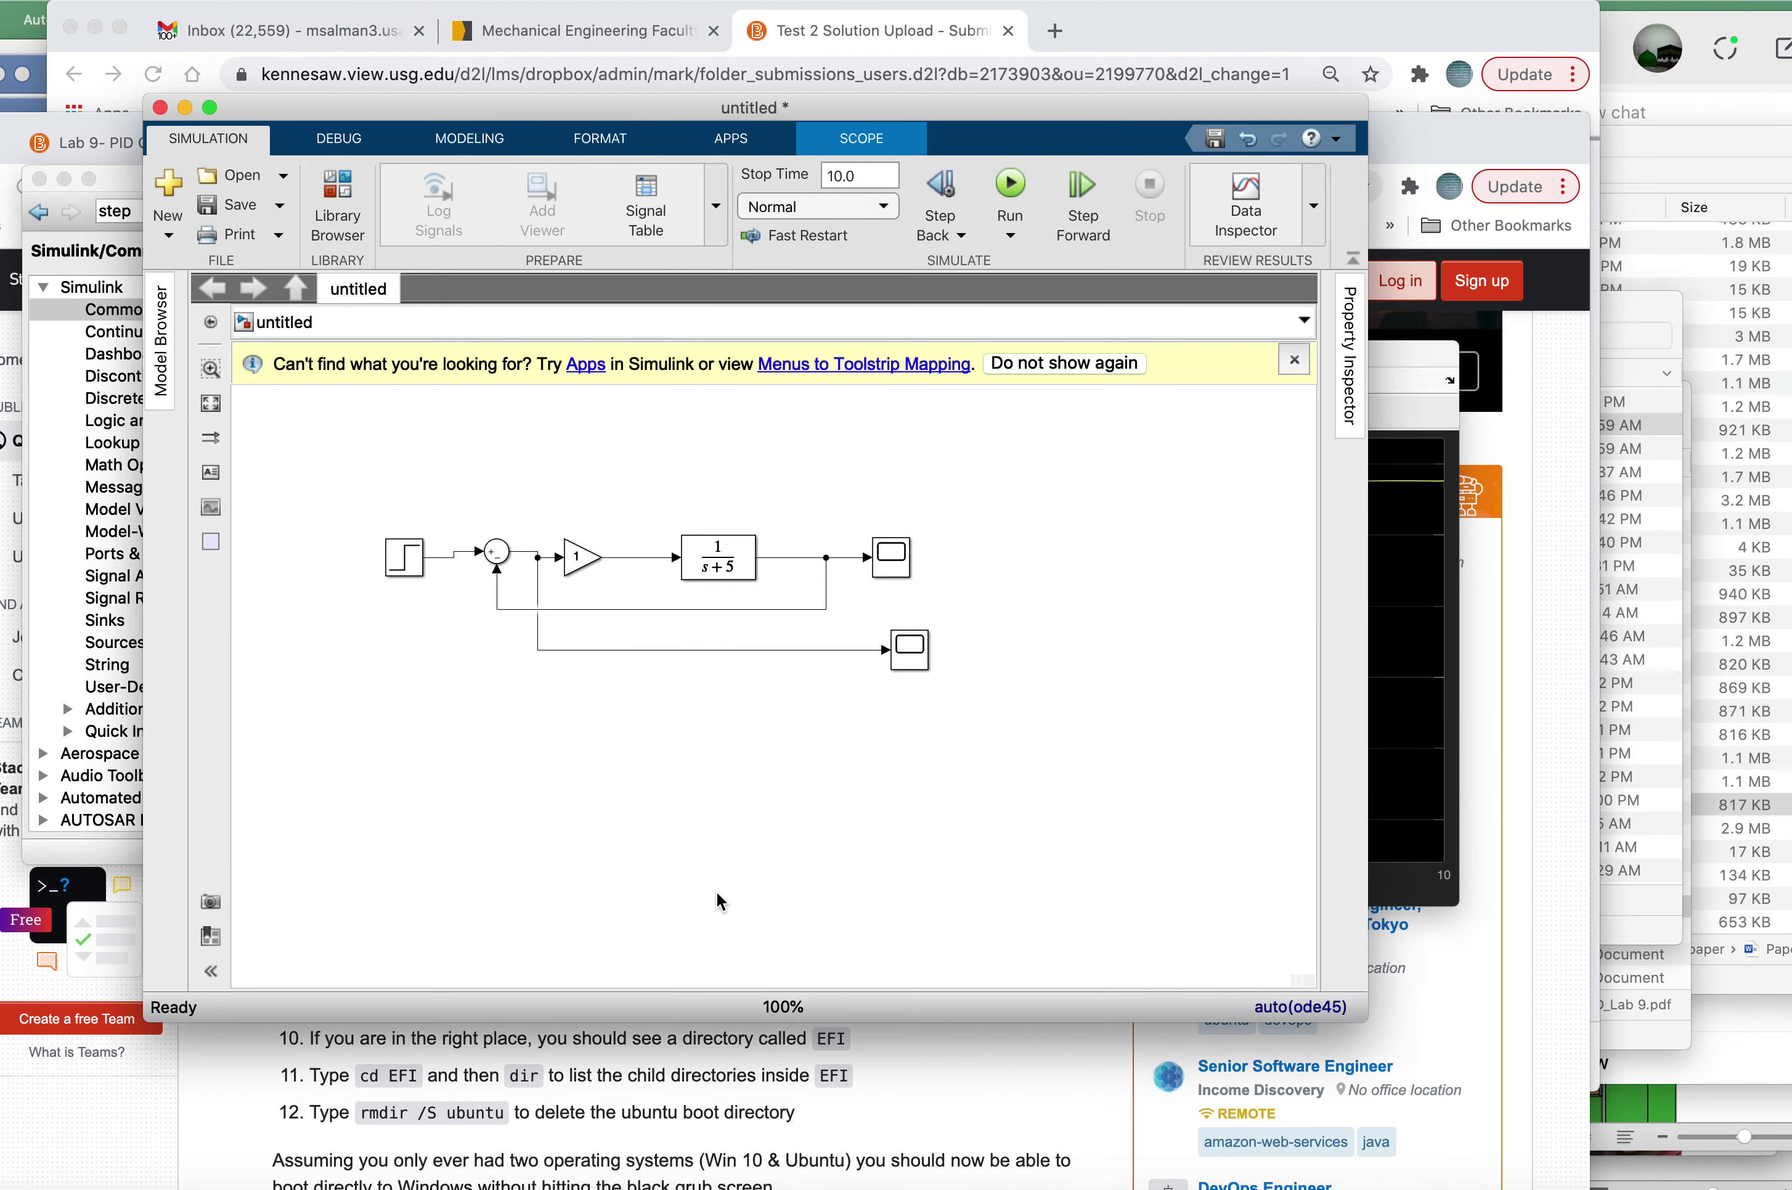
left_click(723, 568)
double_click(724, 568)
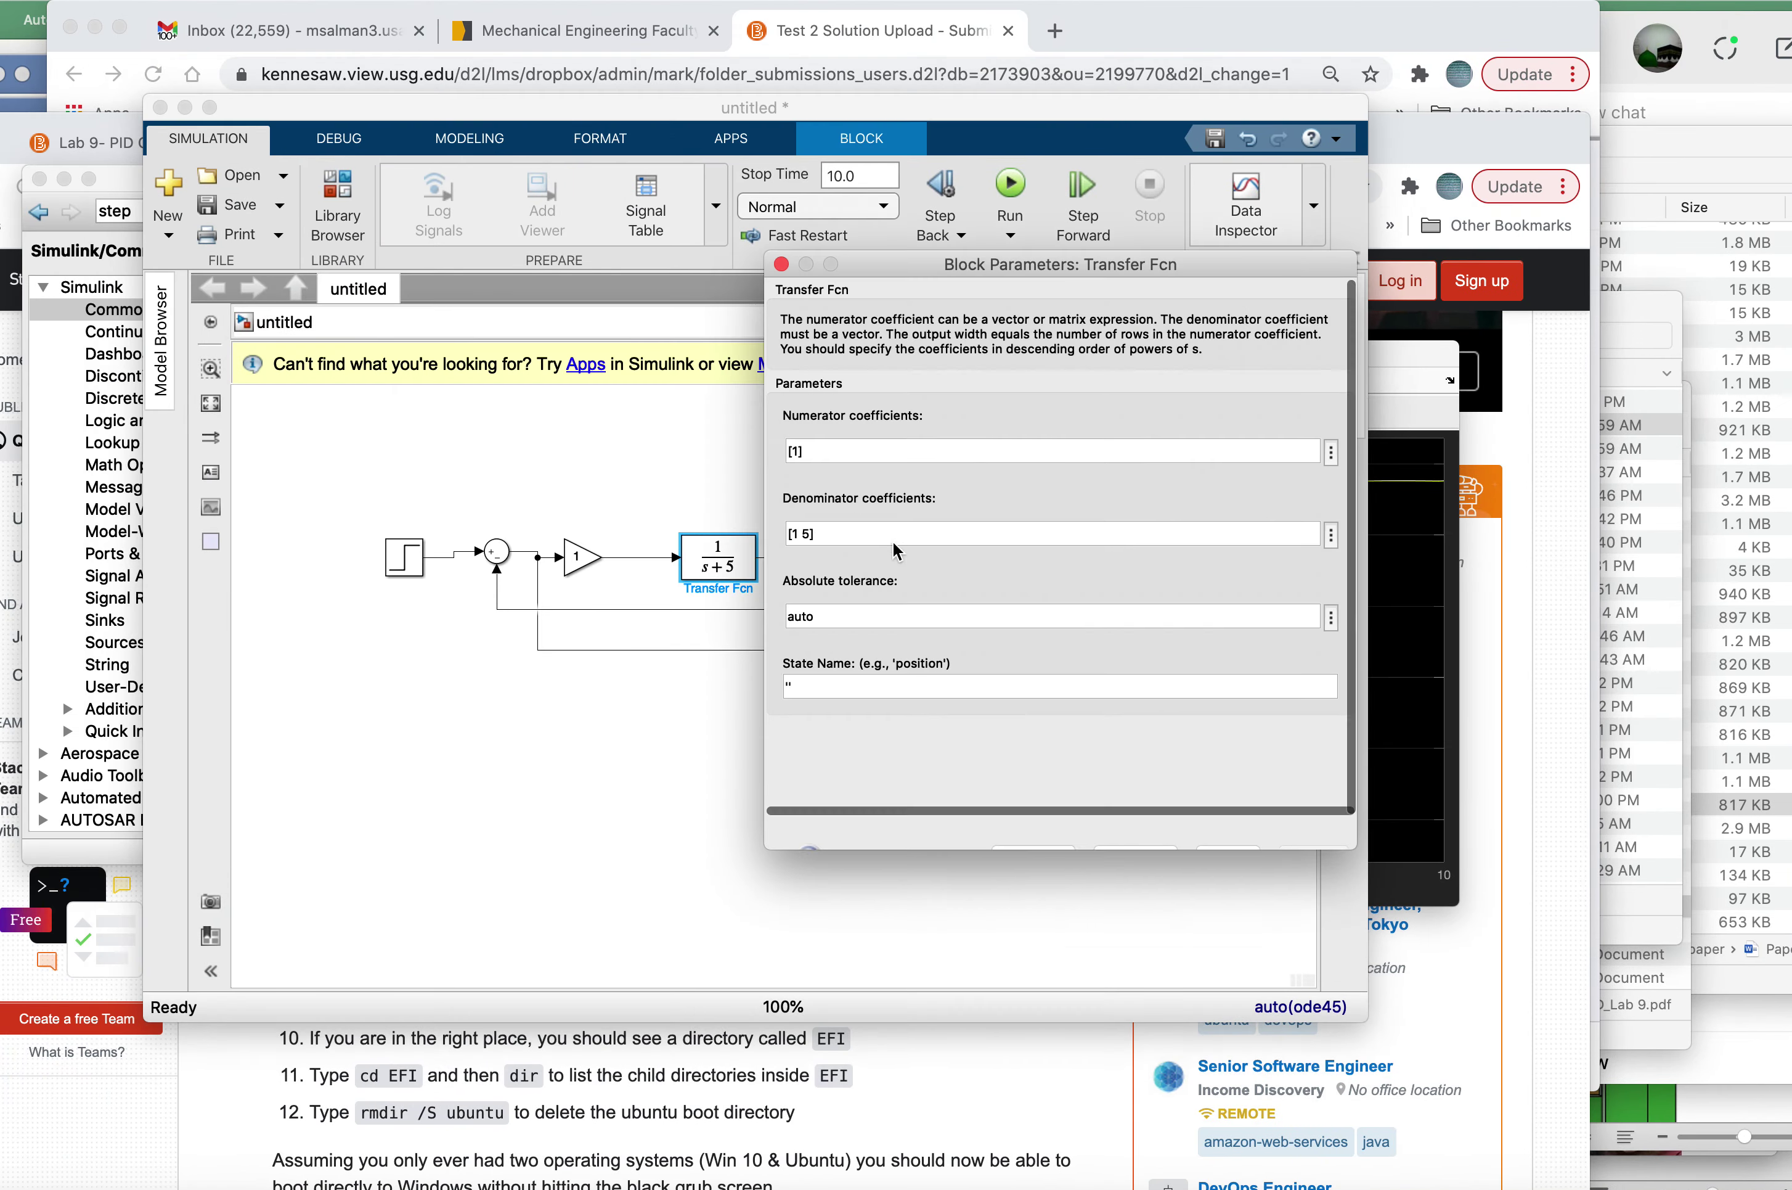
key("super+Tab")
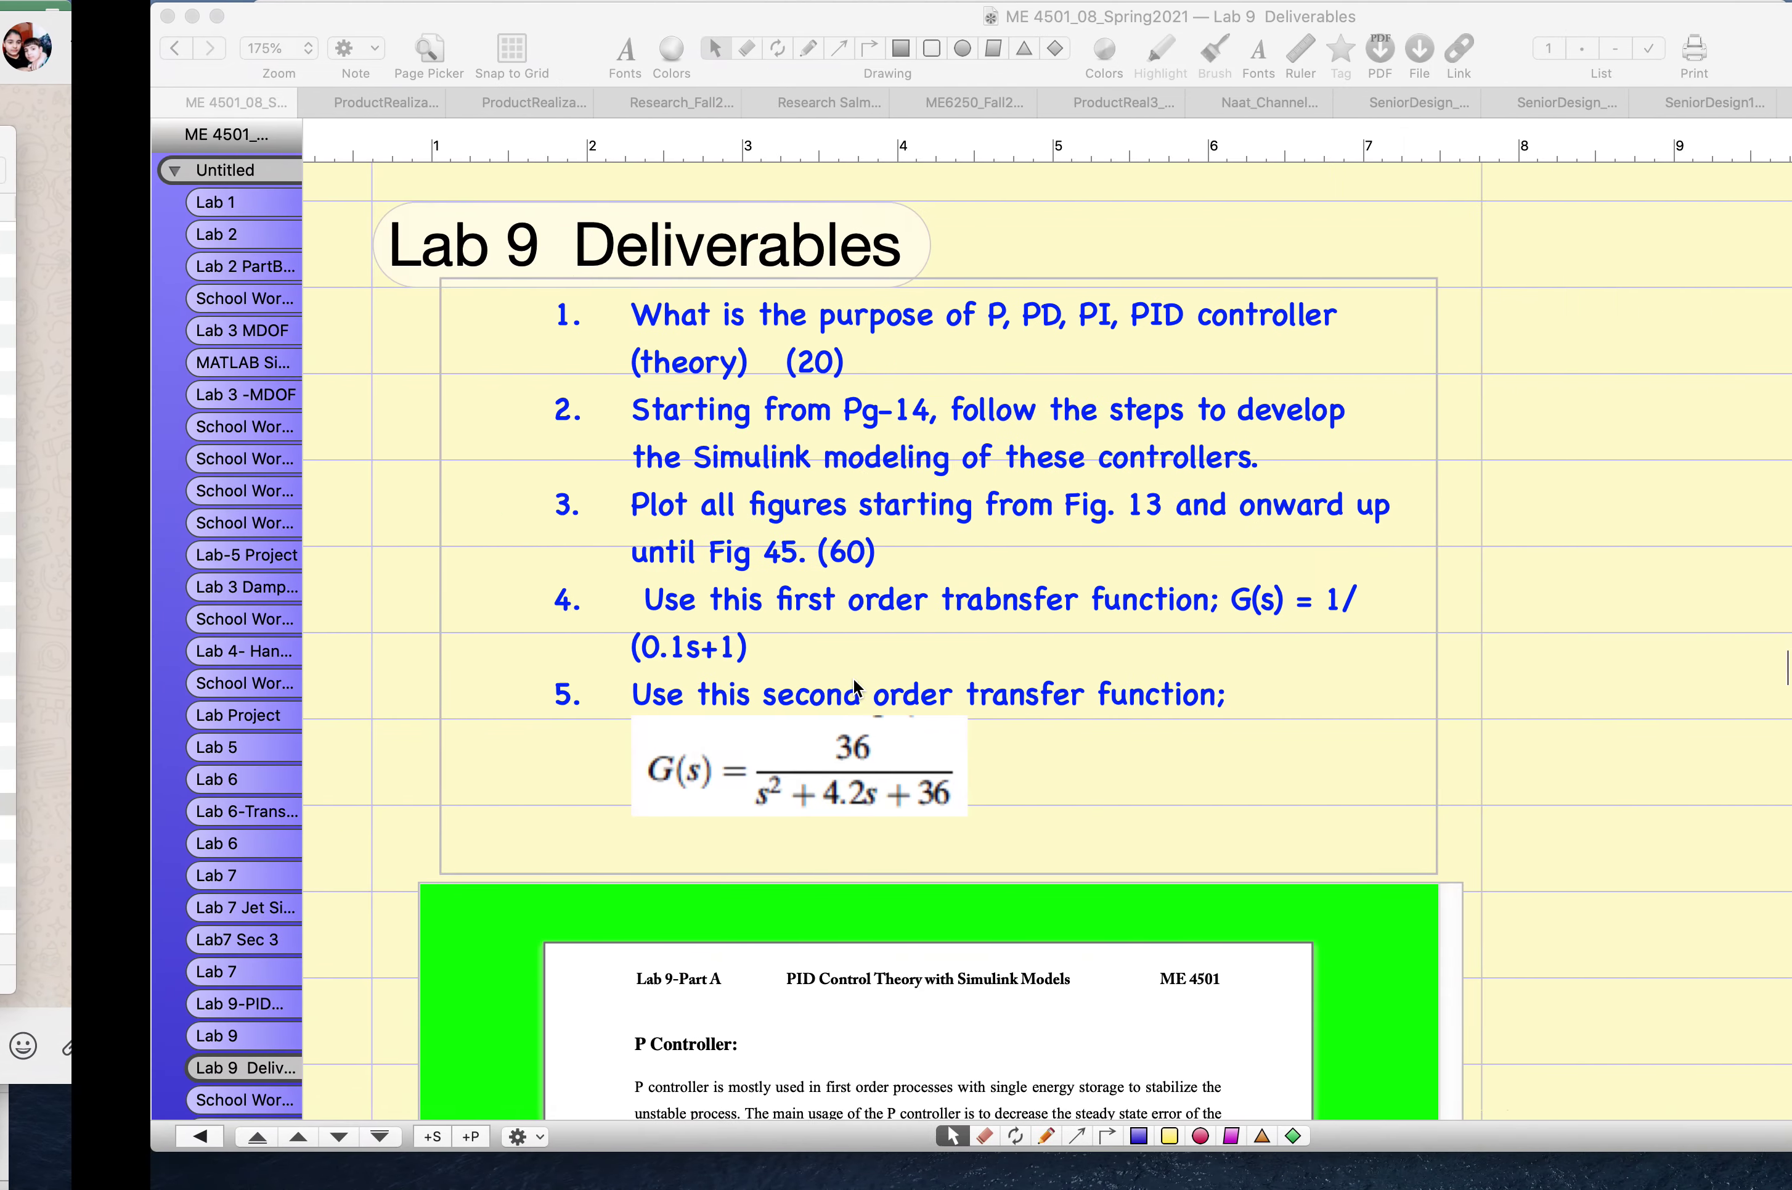
key("super+Tab")
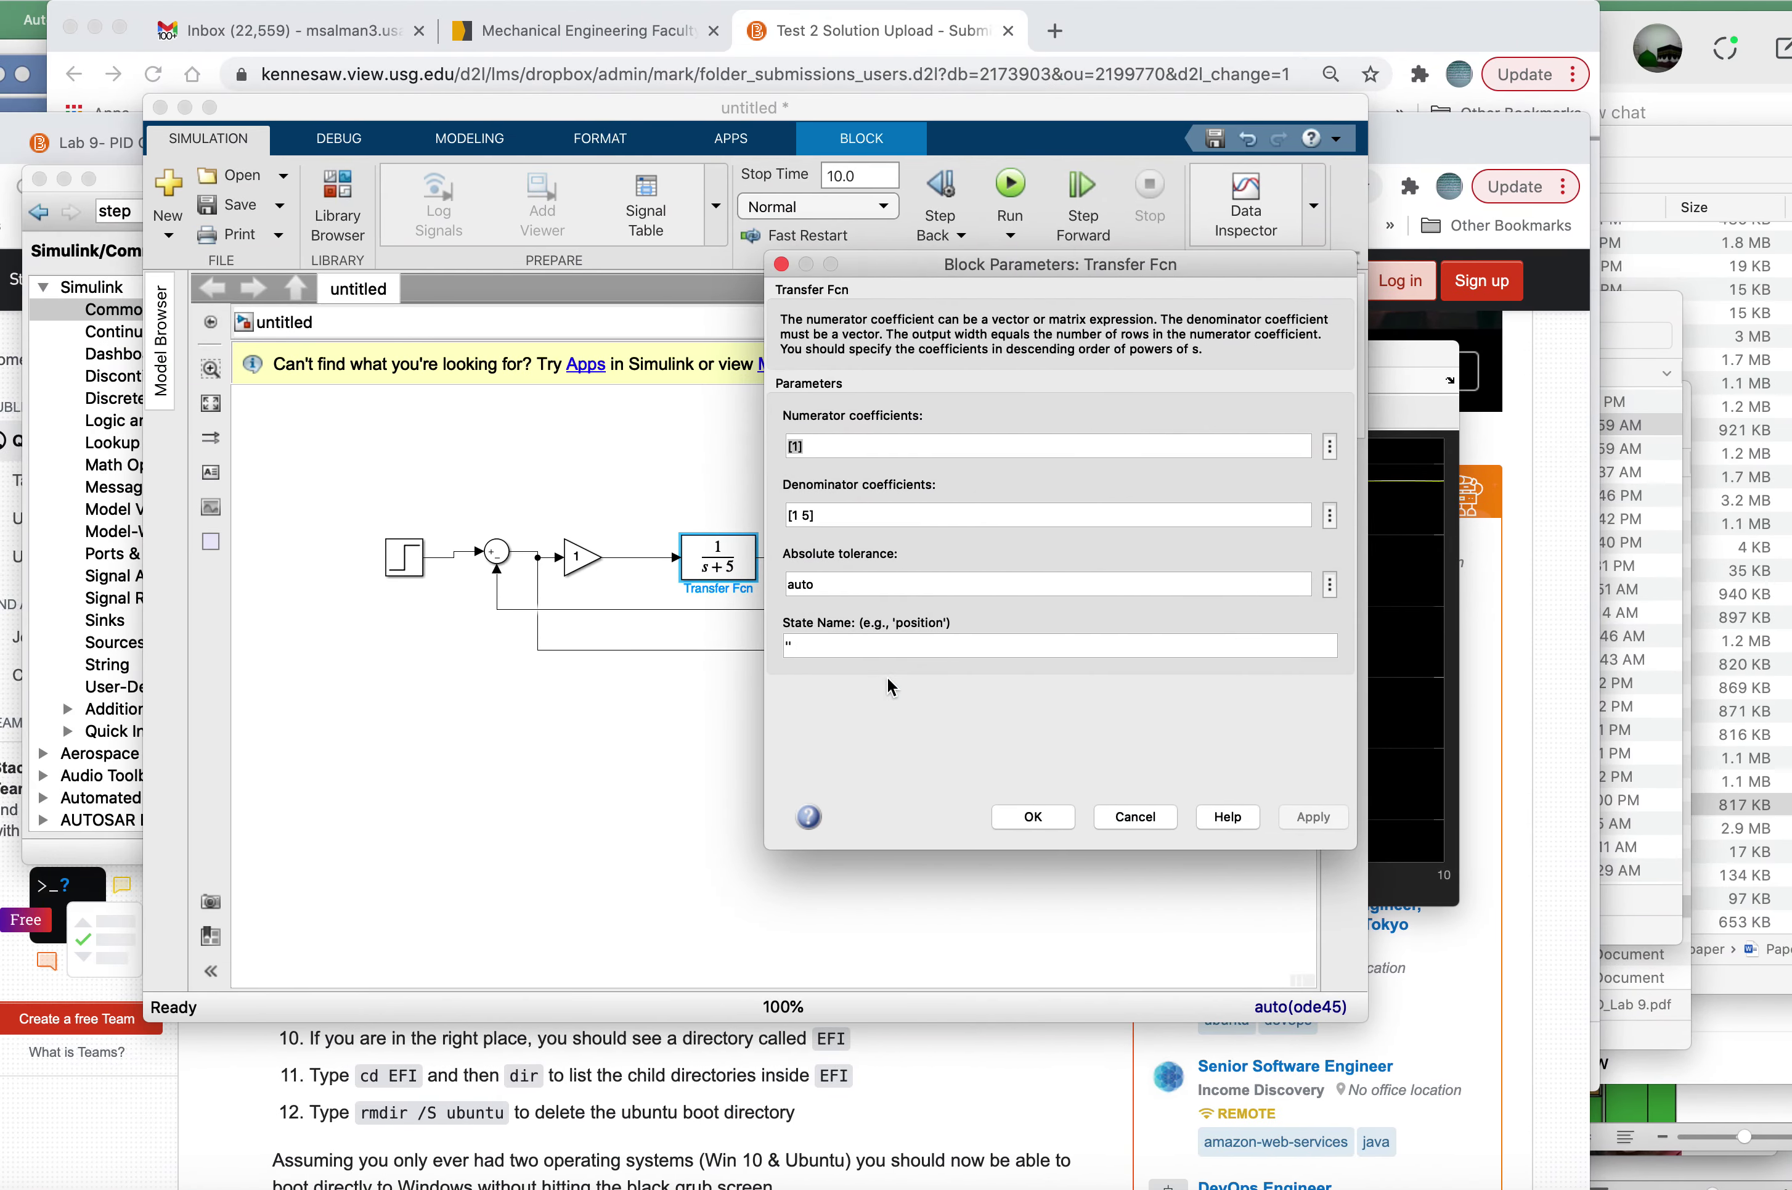
left_click(806, 513)
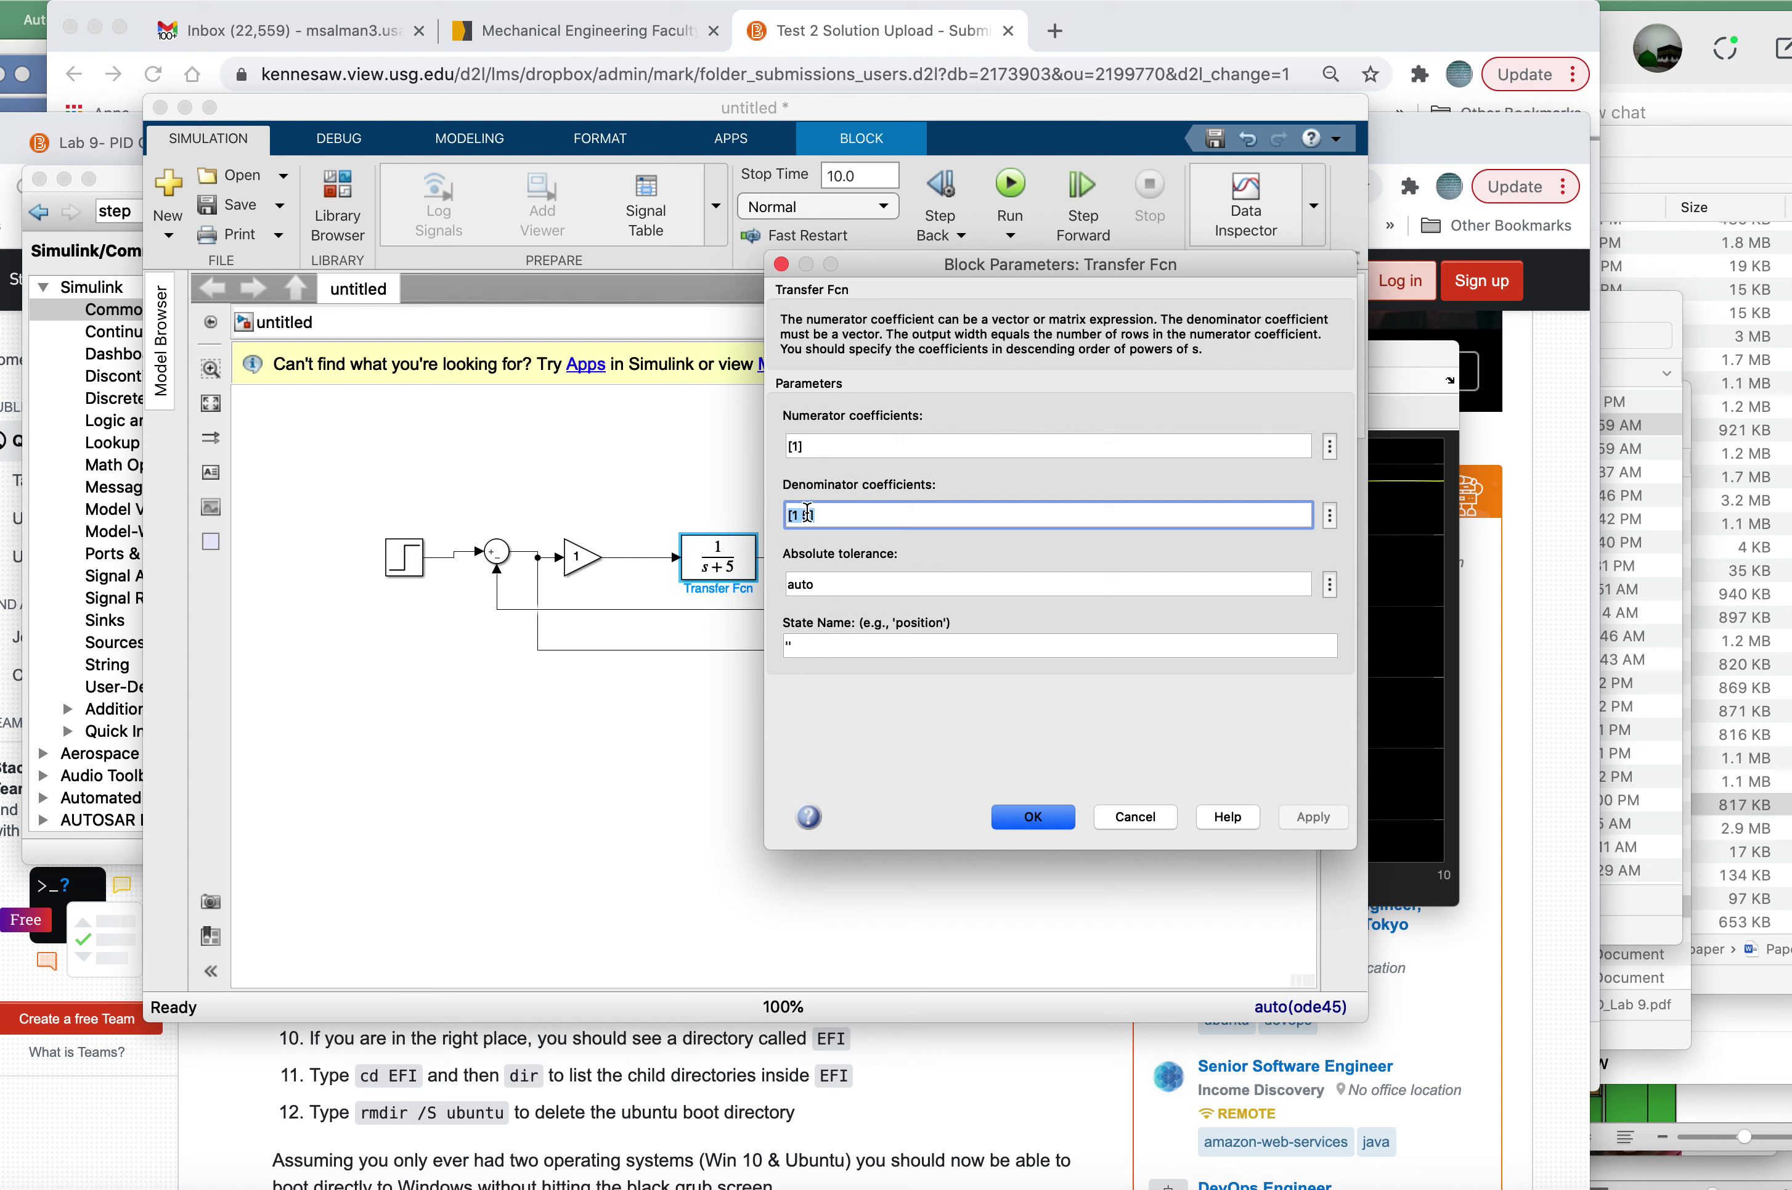
left_click(809, 515)
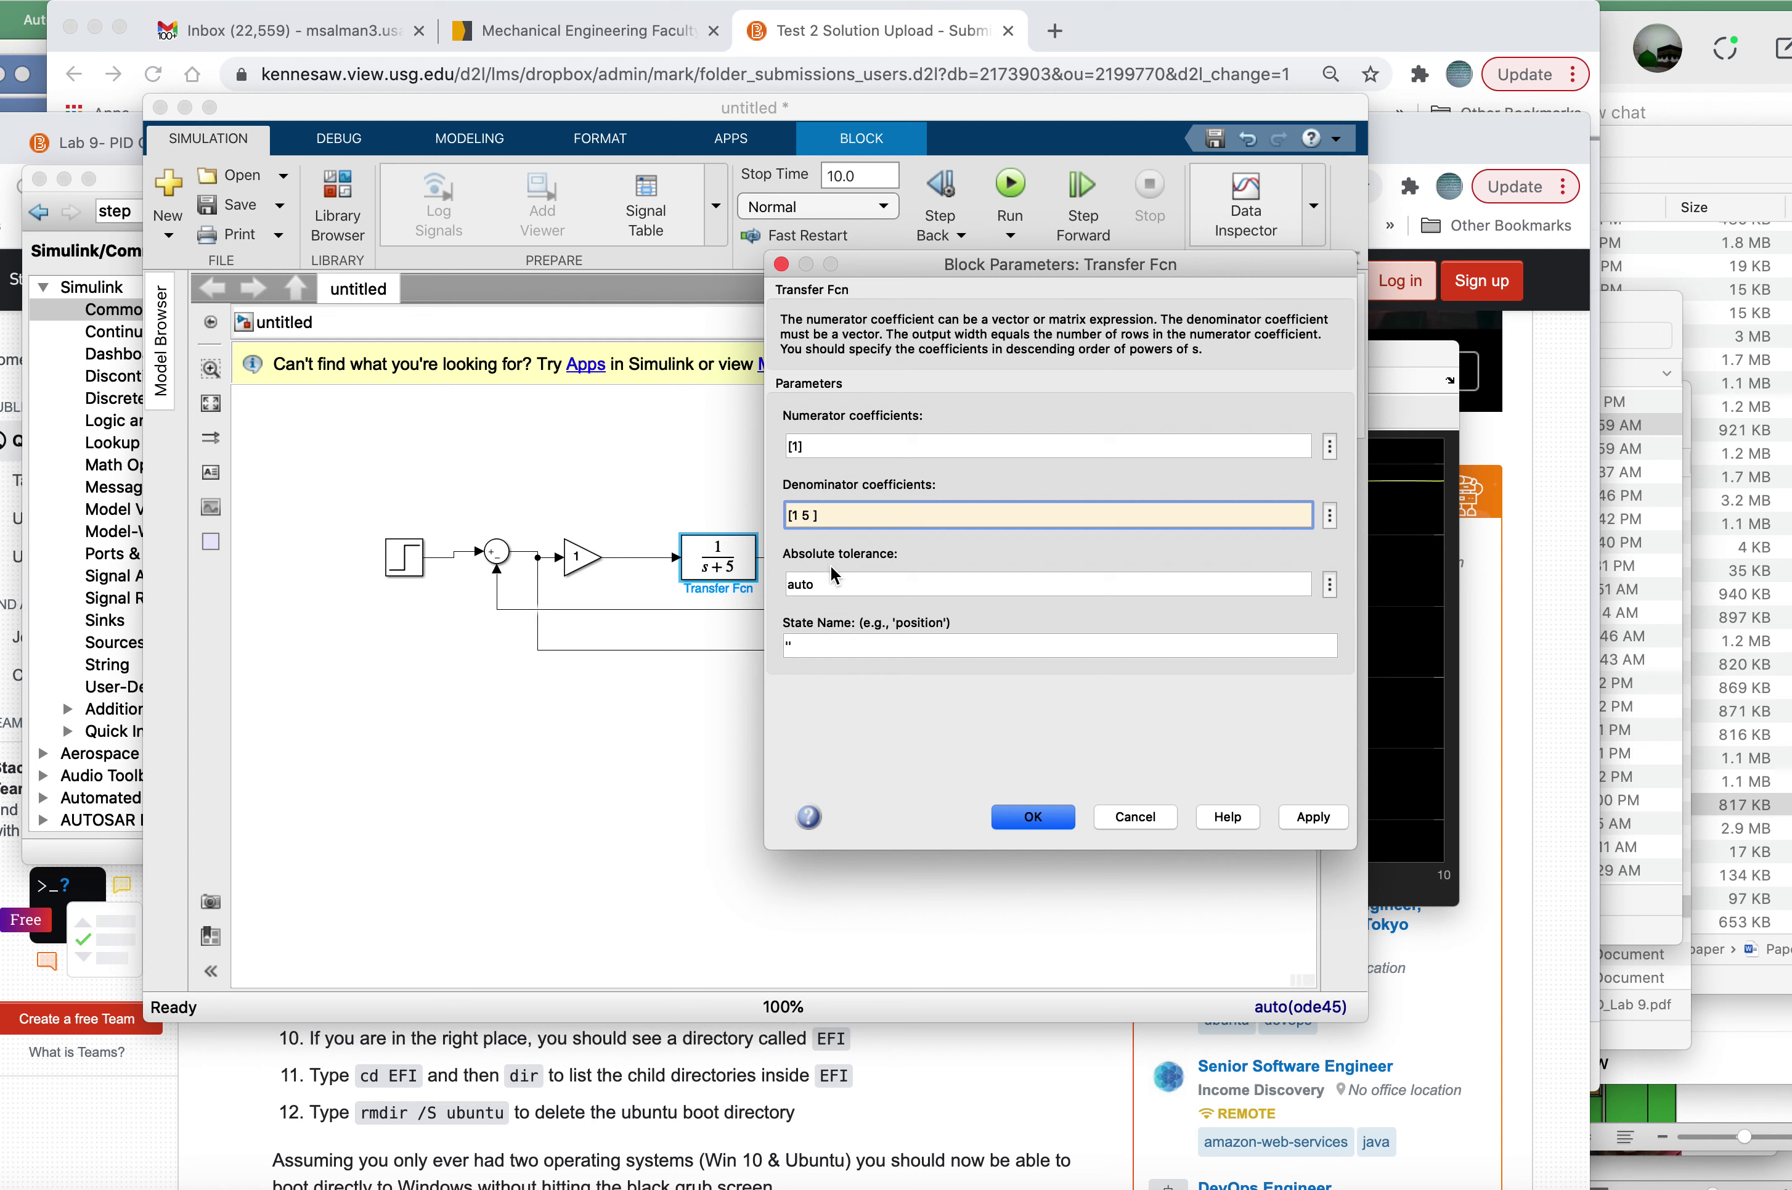
left_click(1149, 816)
left_click(580, 566)
left_click_drag(338, 504, 1041, 686)
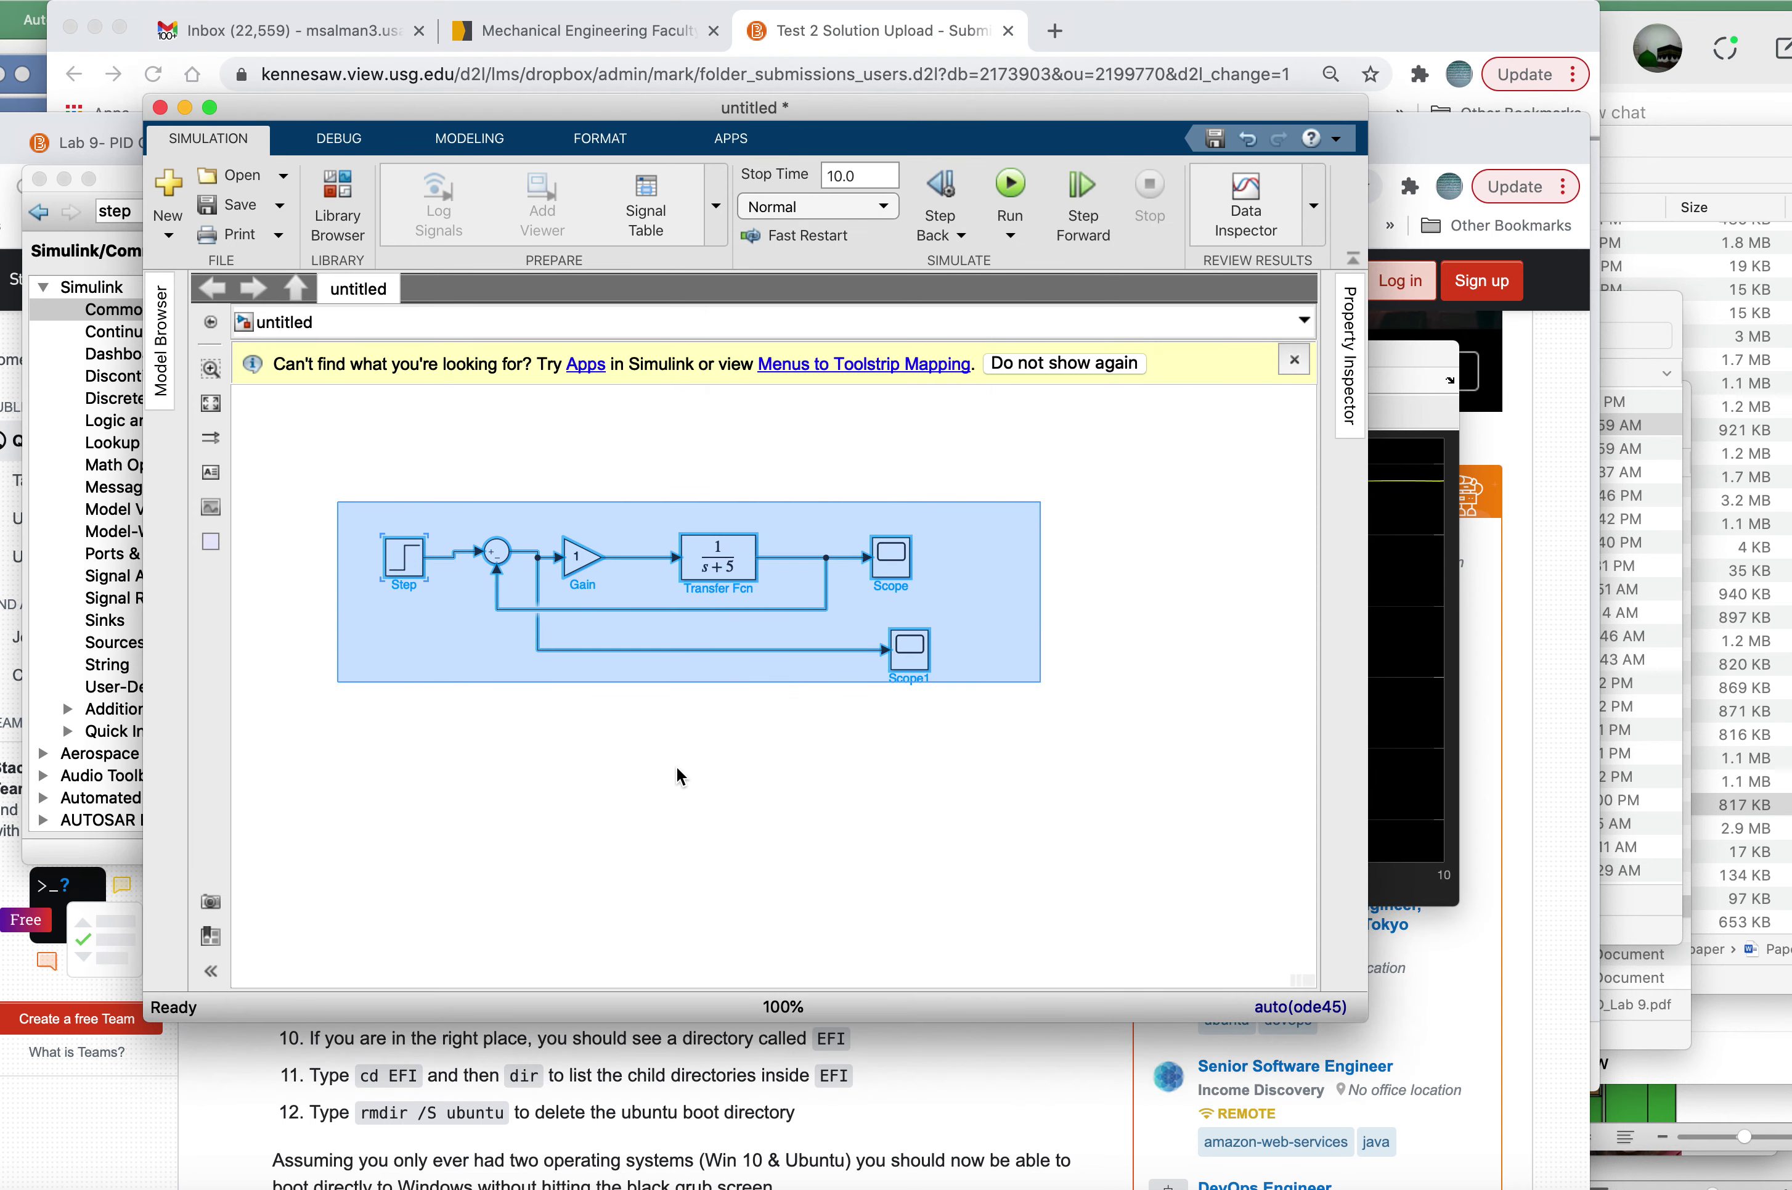
left_click(419, 745)
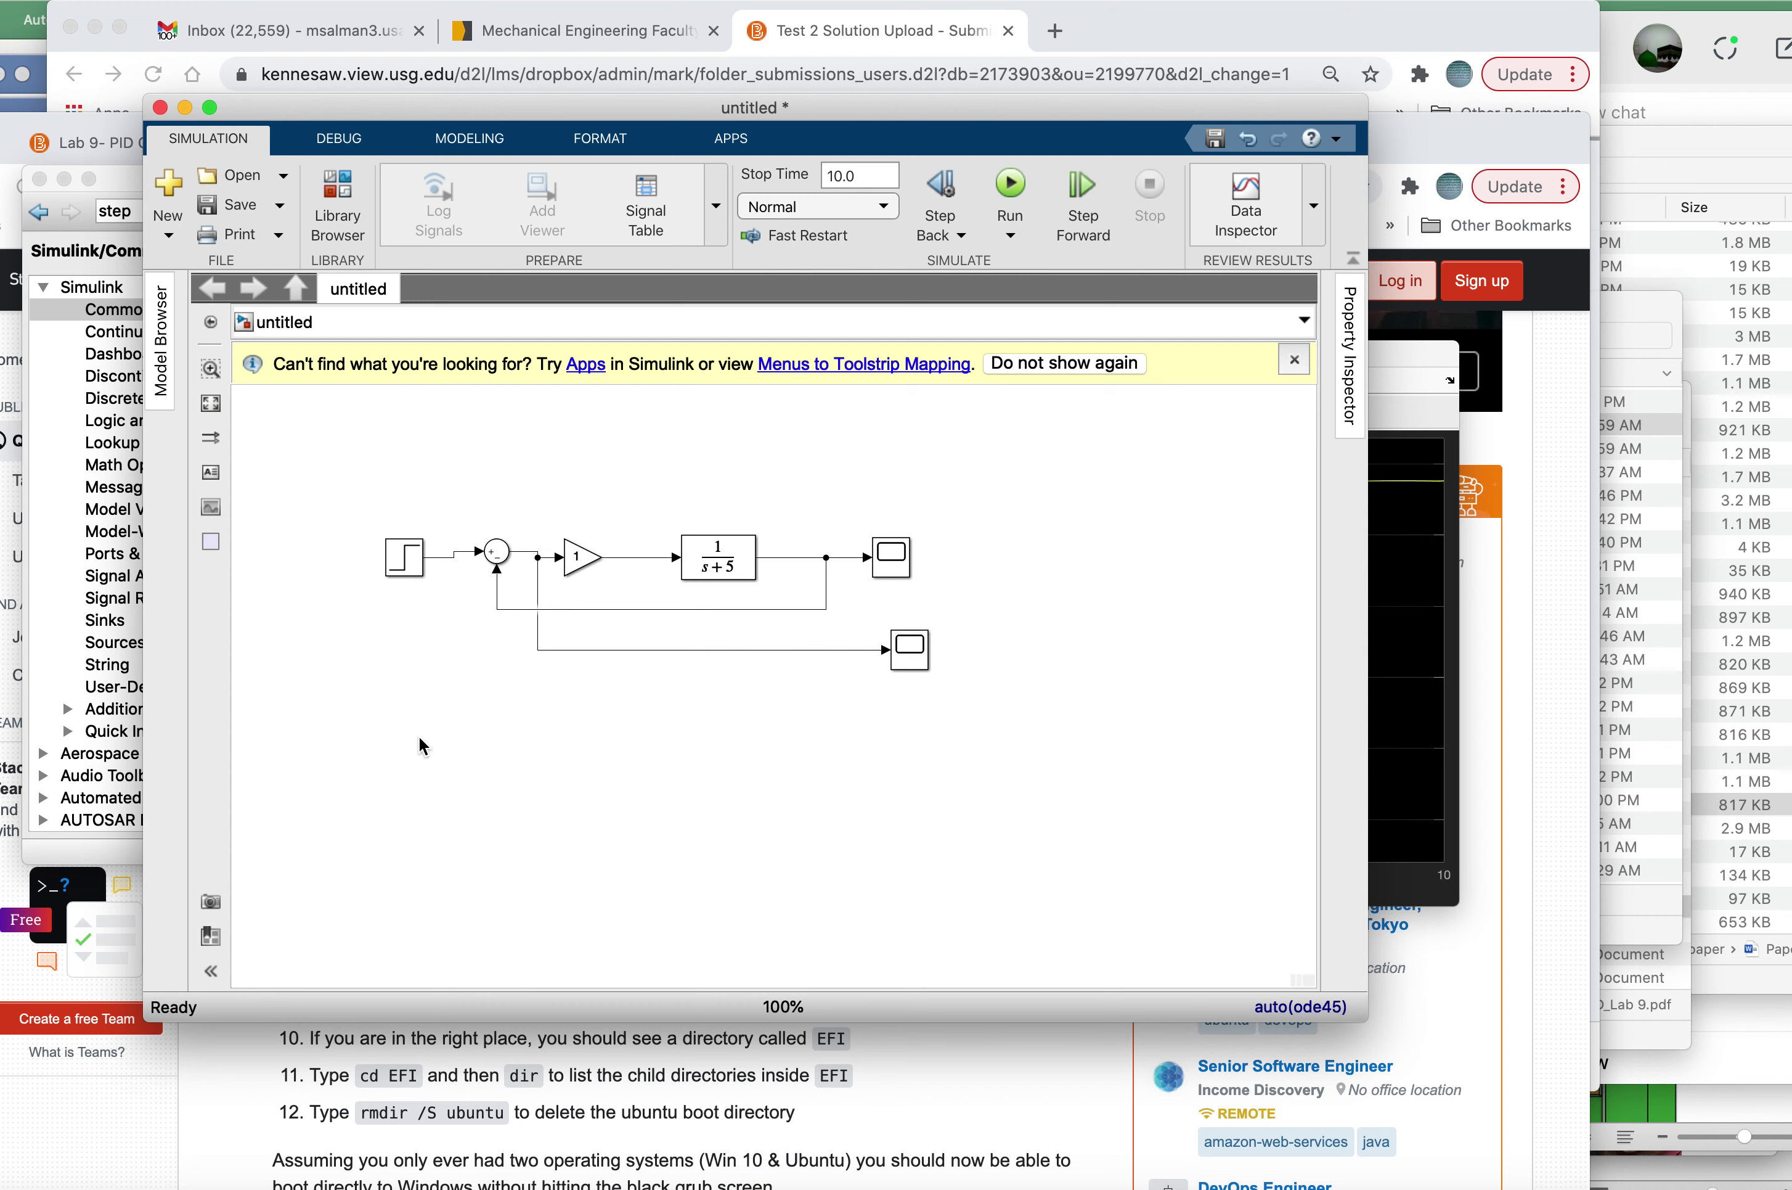
key("ctrl+v")
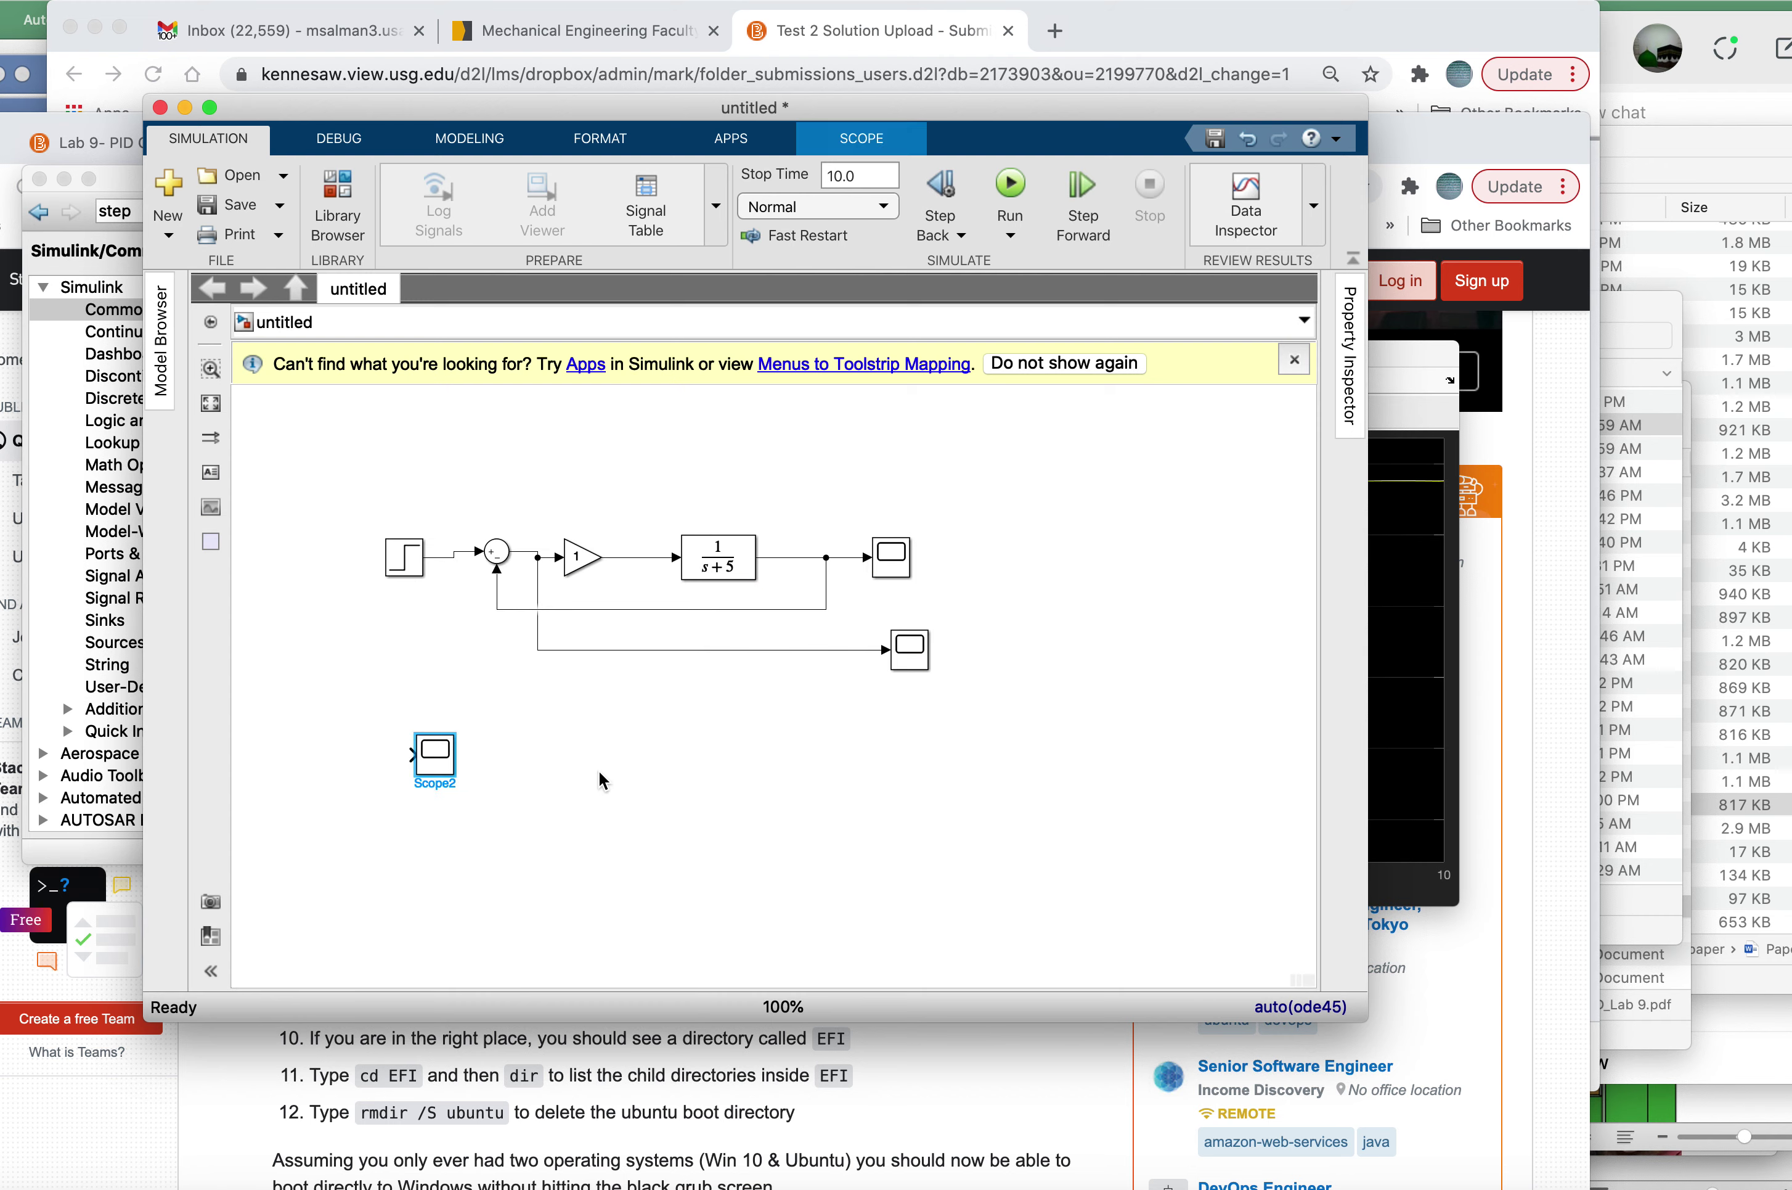
key("ctrl+z")
Step: Duplicate the complete P-control loop, including both scopes, below the original in the Simulink model
left_click_drag(360, 515, 1150, 739)
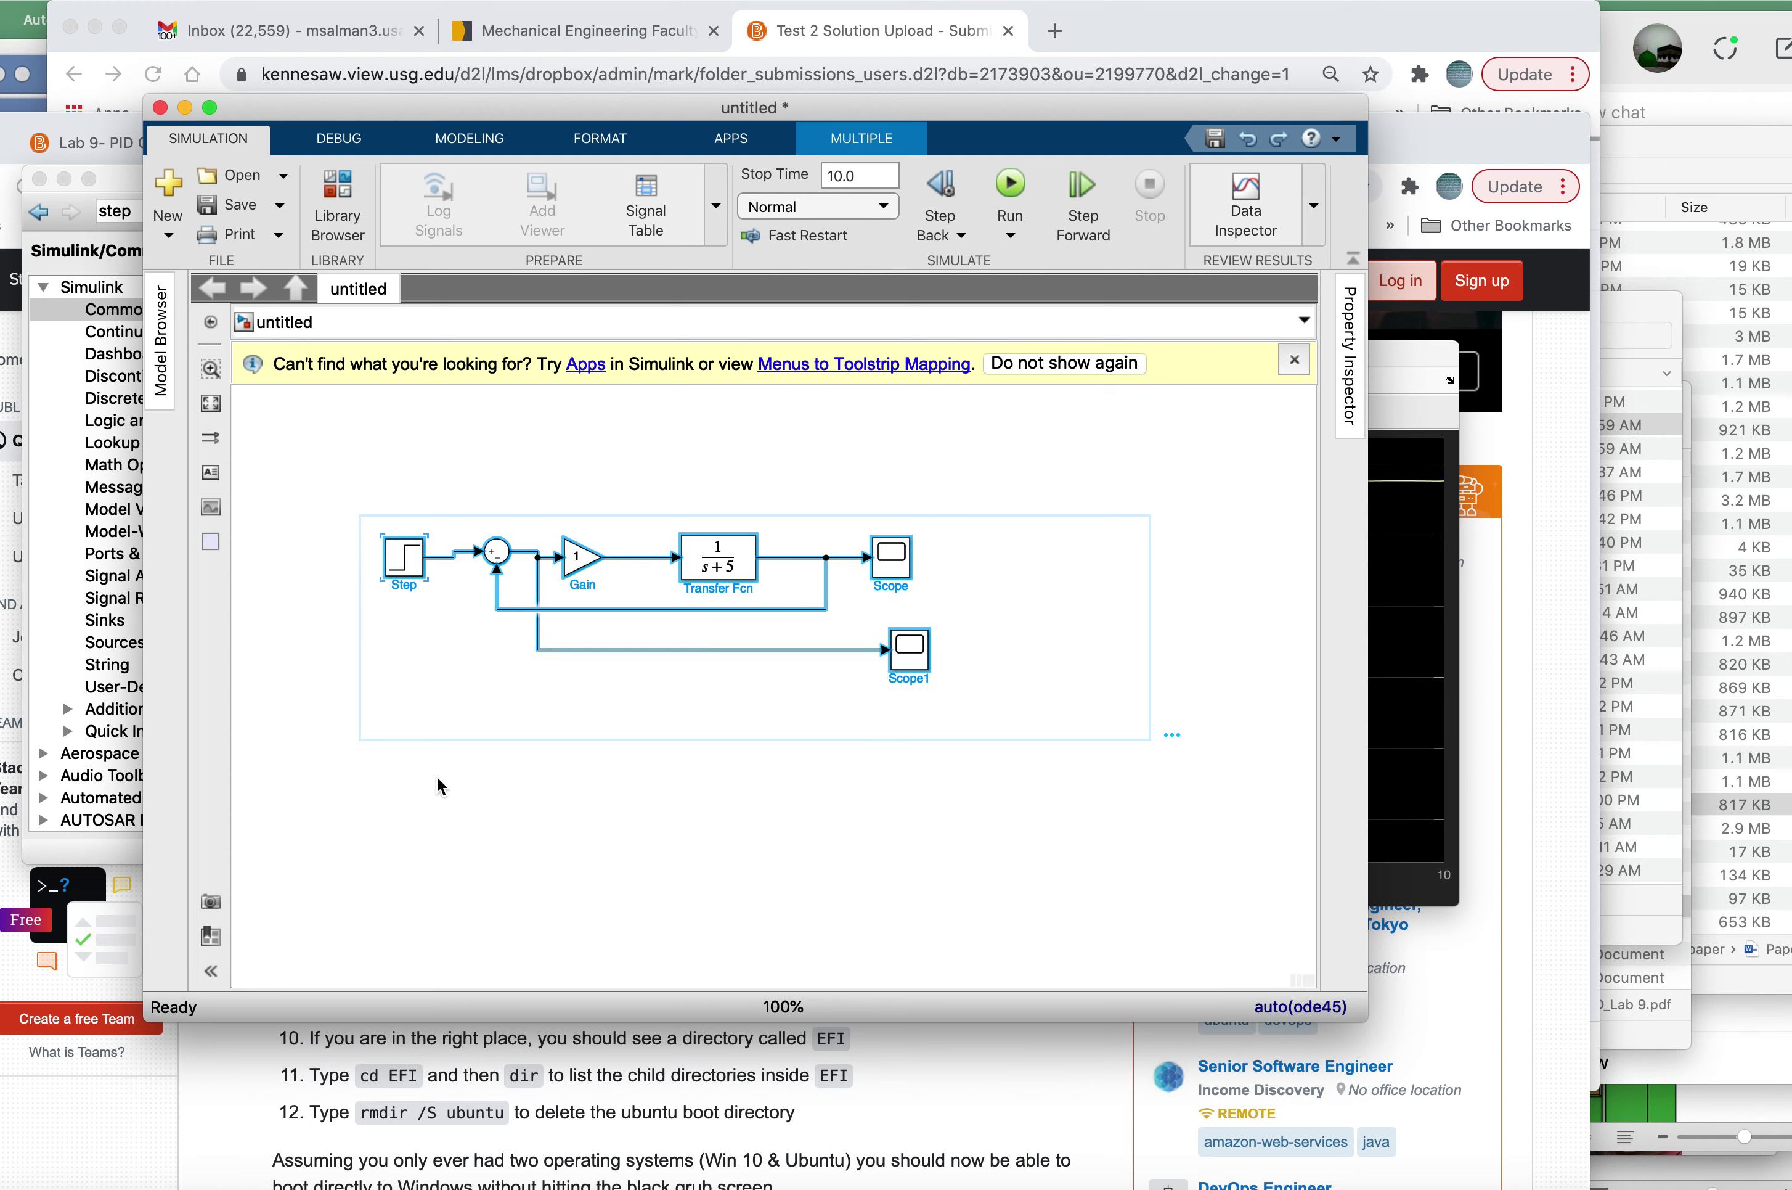
left_click(422, 768)
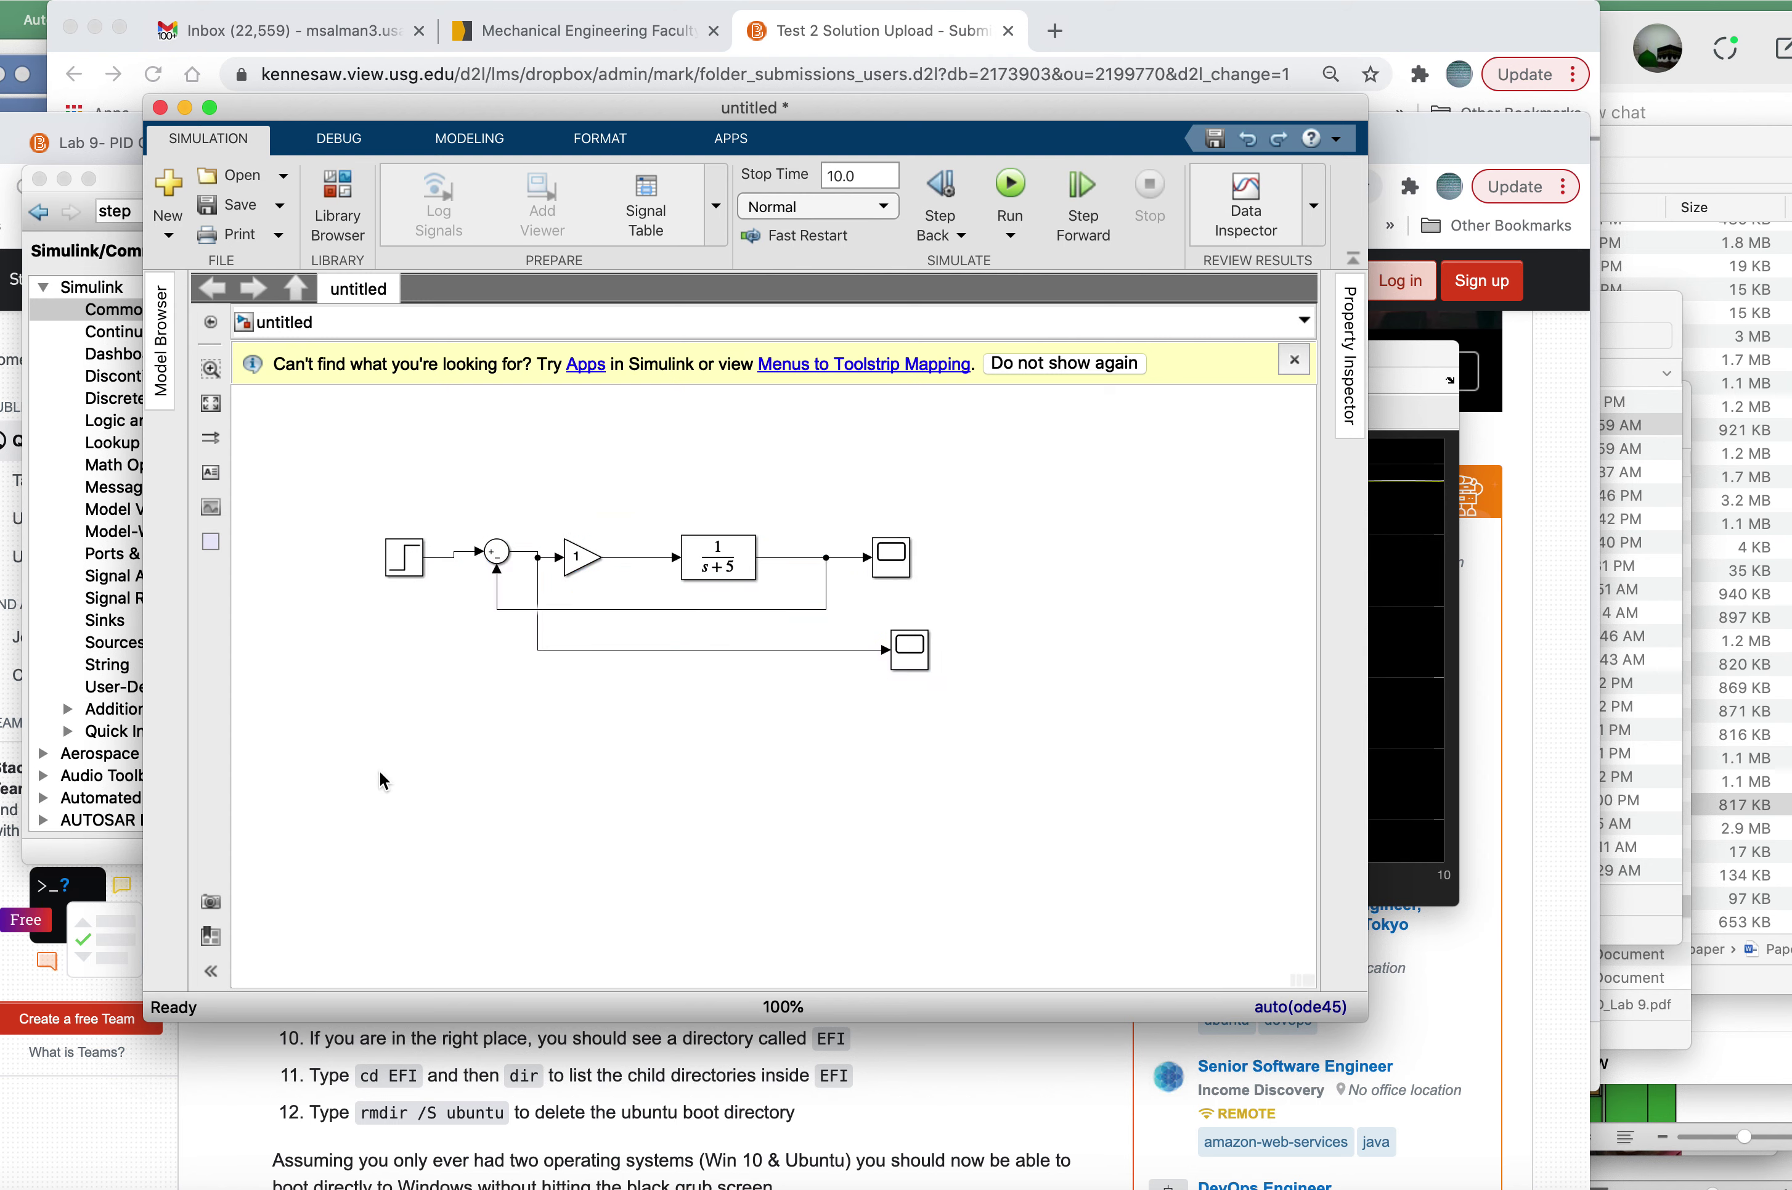
key("ctrl+v")
left_click(1113, 742)
Step: Set the duplicated loop's gain to 20, consulting the gains in the lab PDF's Figure 12 diagram
left_click(572, 792)
double_click(571, 794)
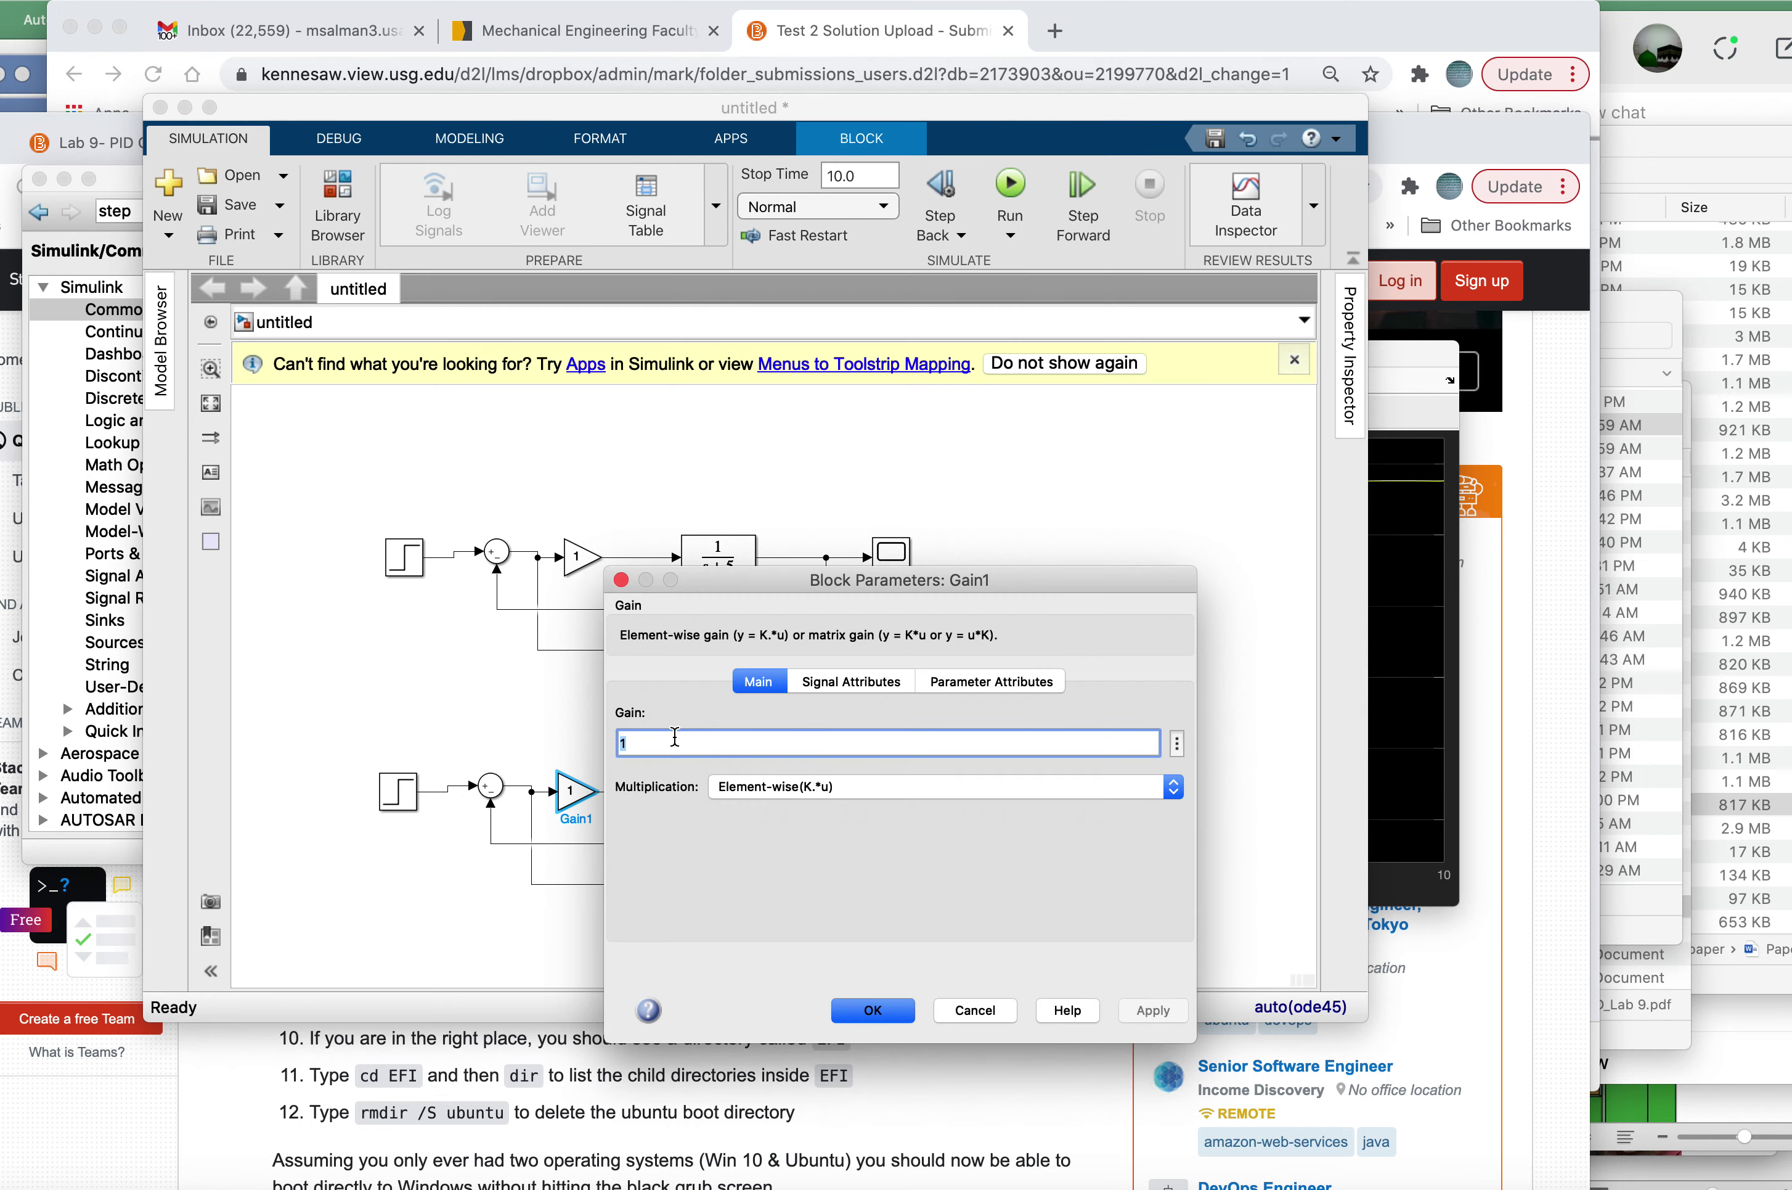
key("ctrl+Right")
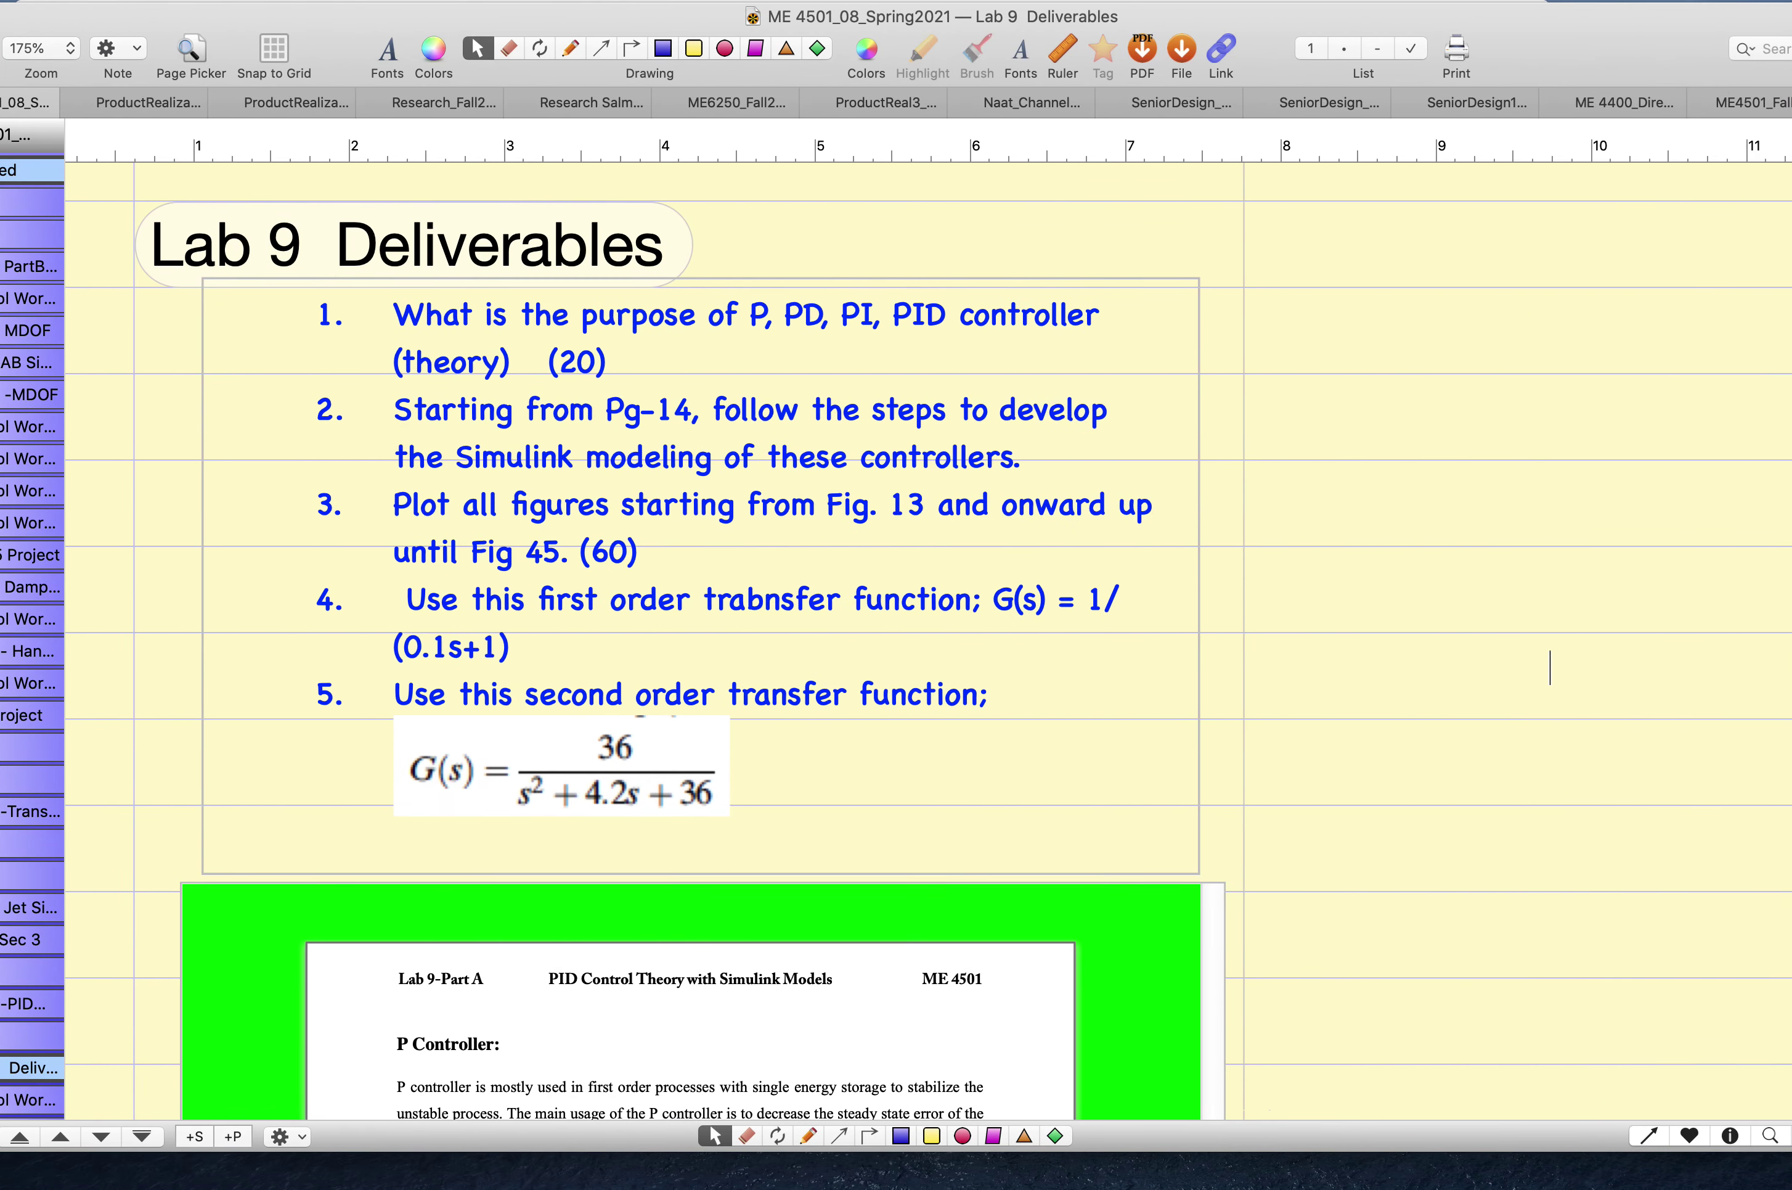
left_click(610, 1187)
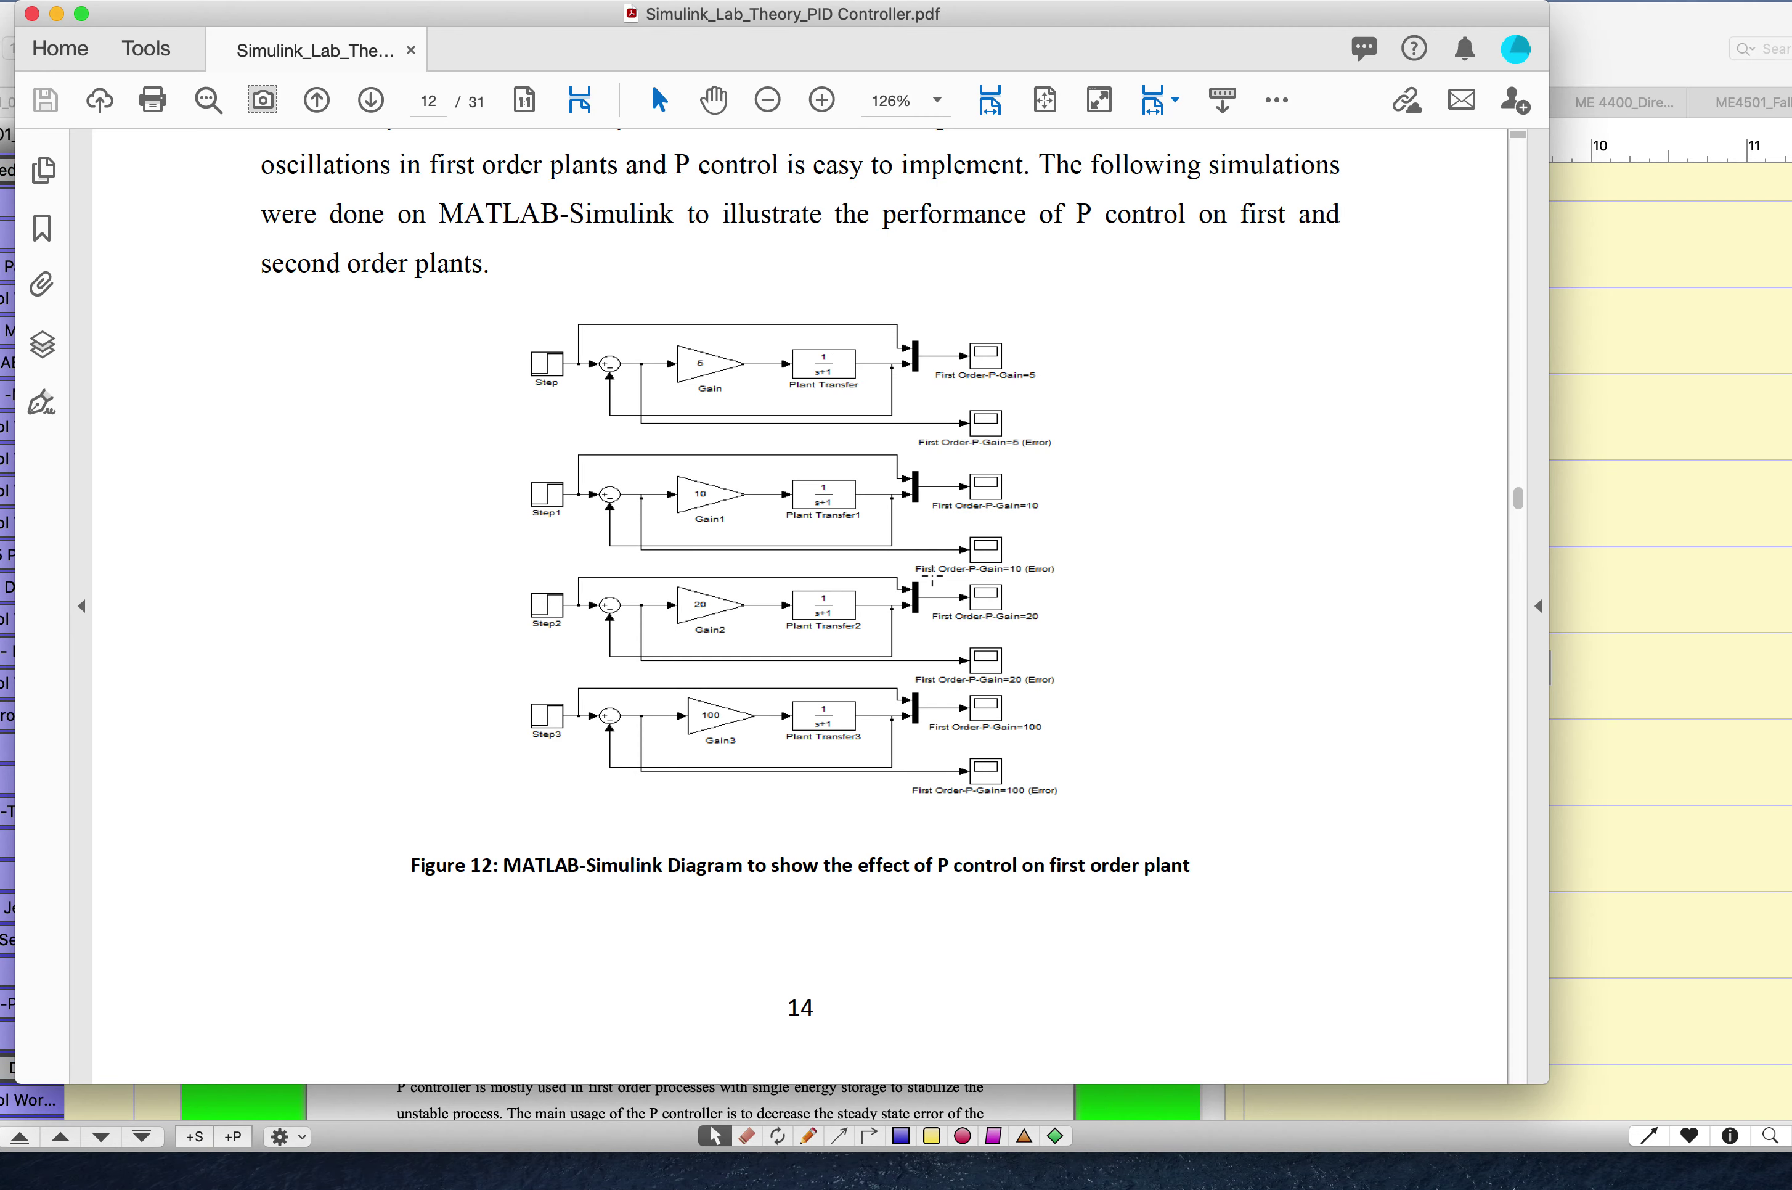
key("ctrl+Left")
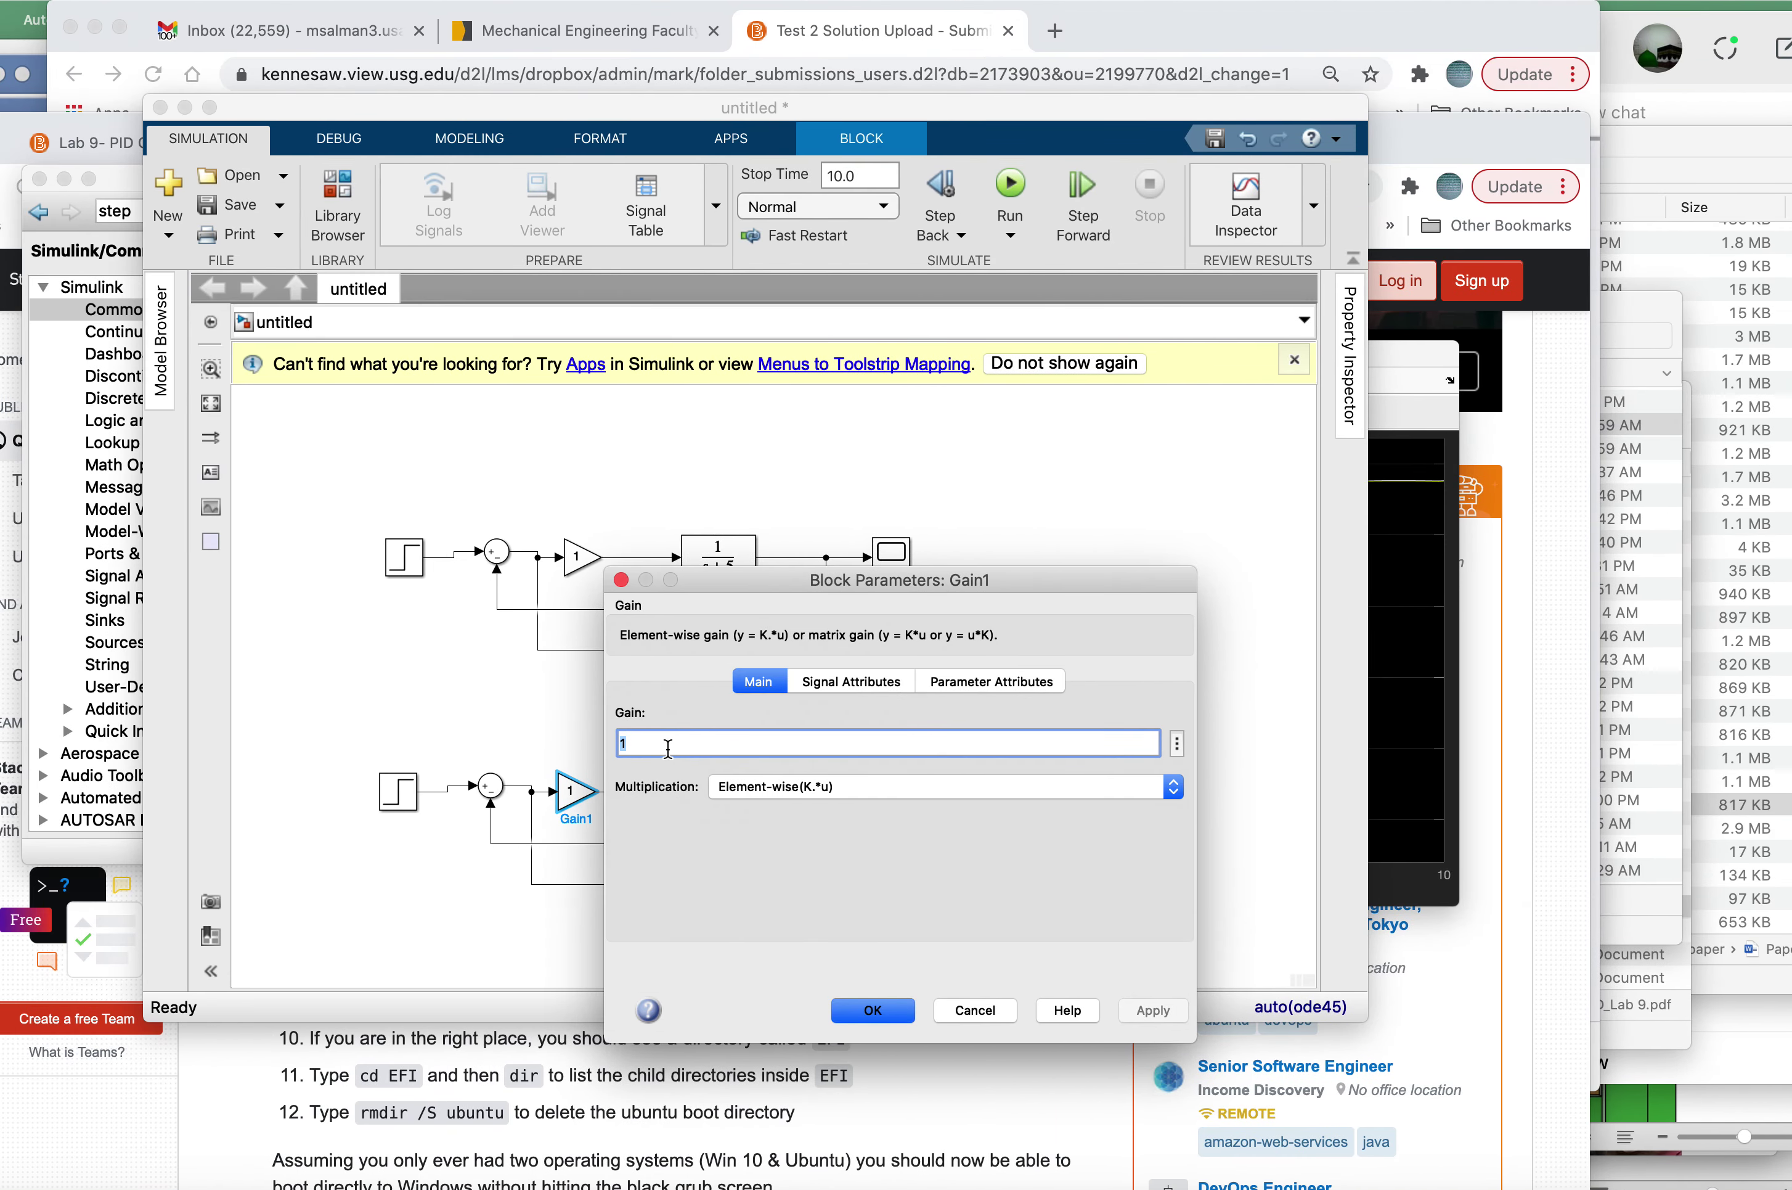
type("20")
left_click(875, 1010)
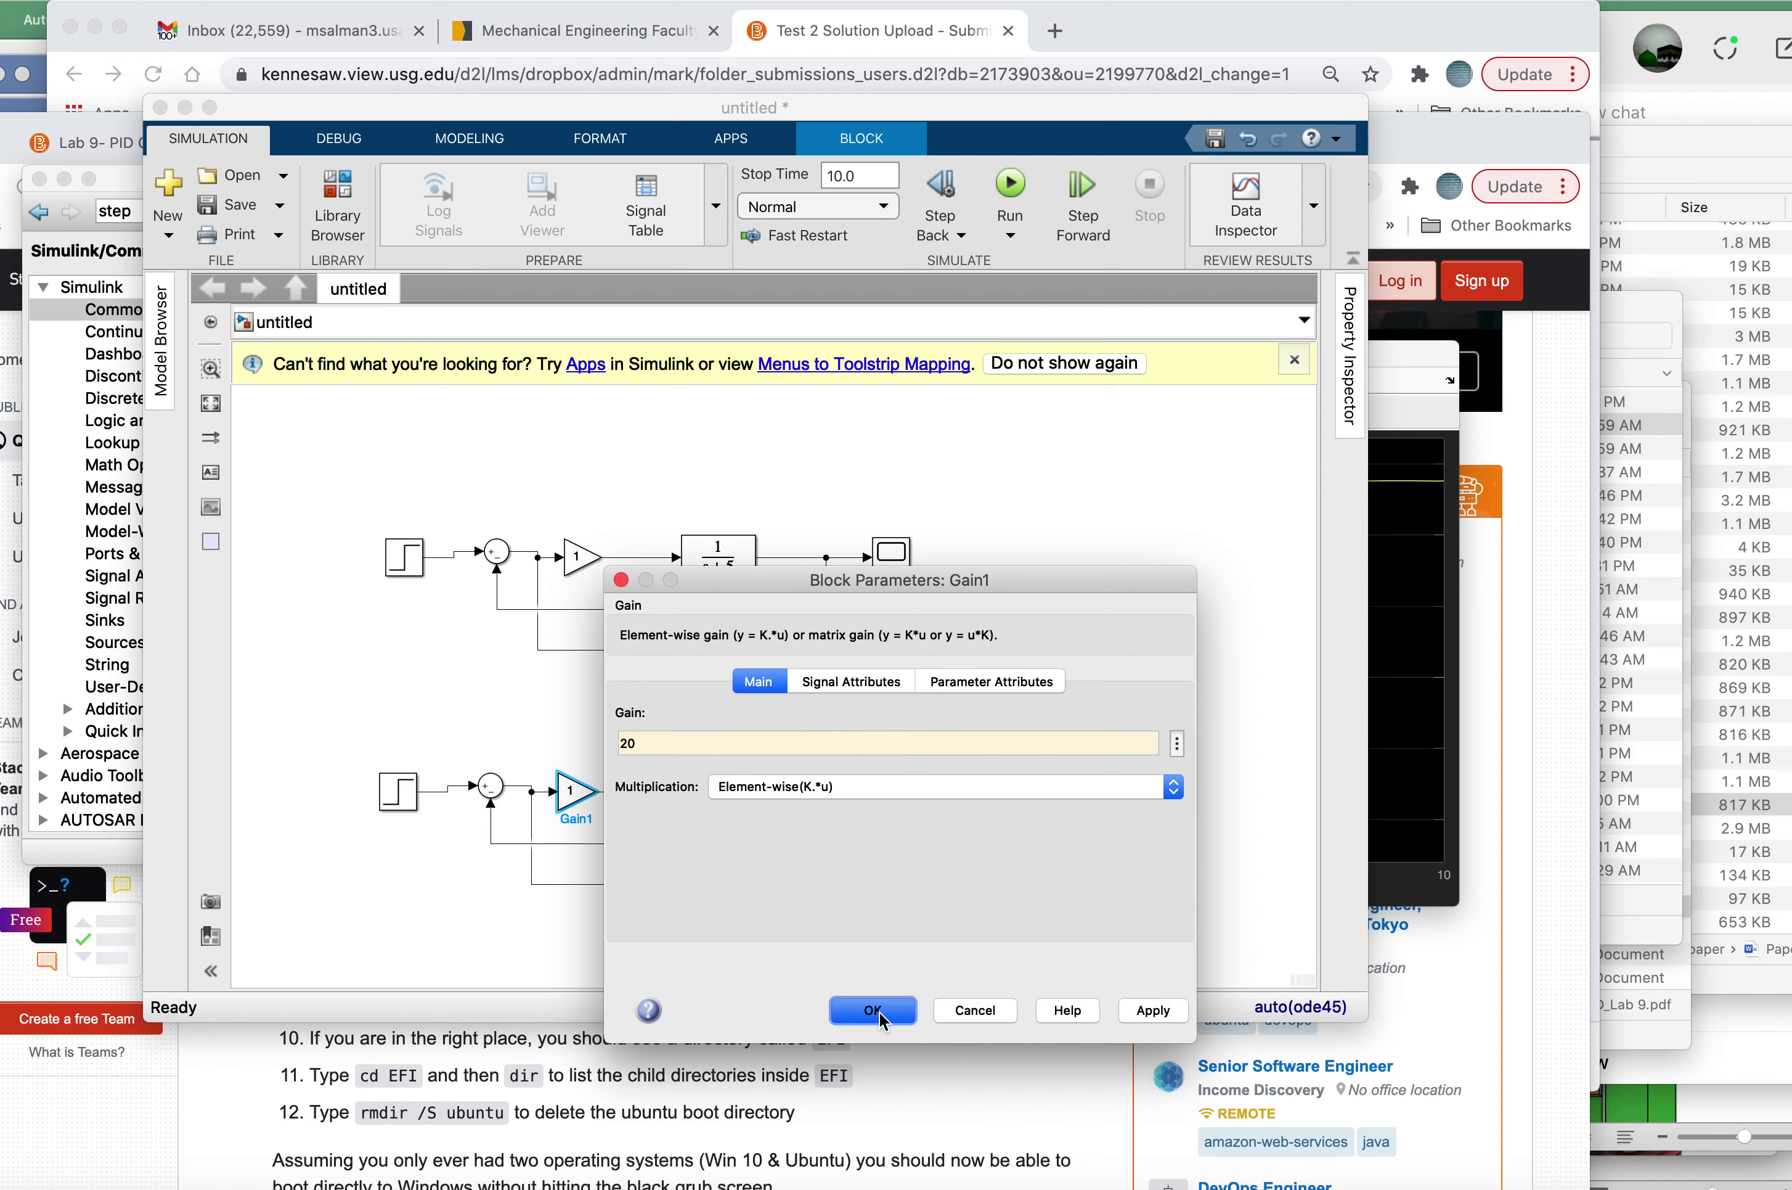
left_click(1101, 662)
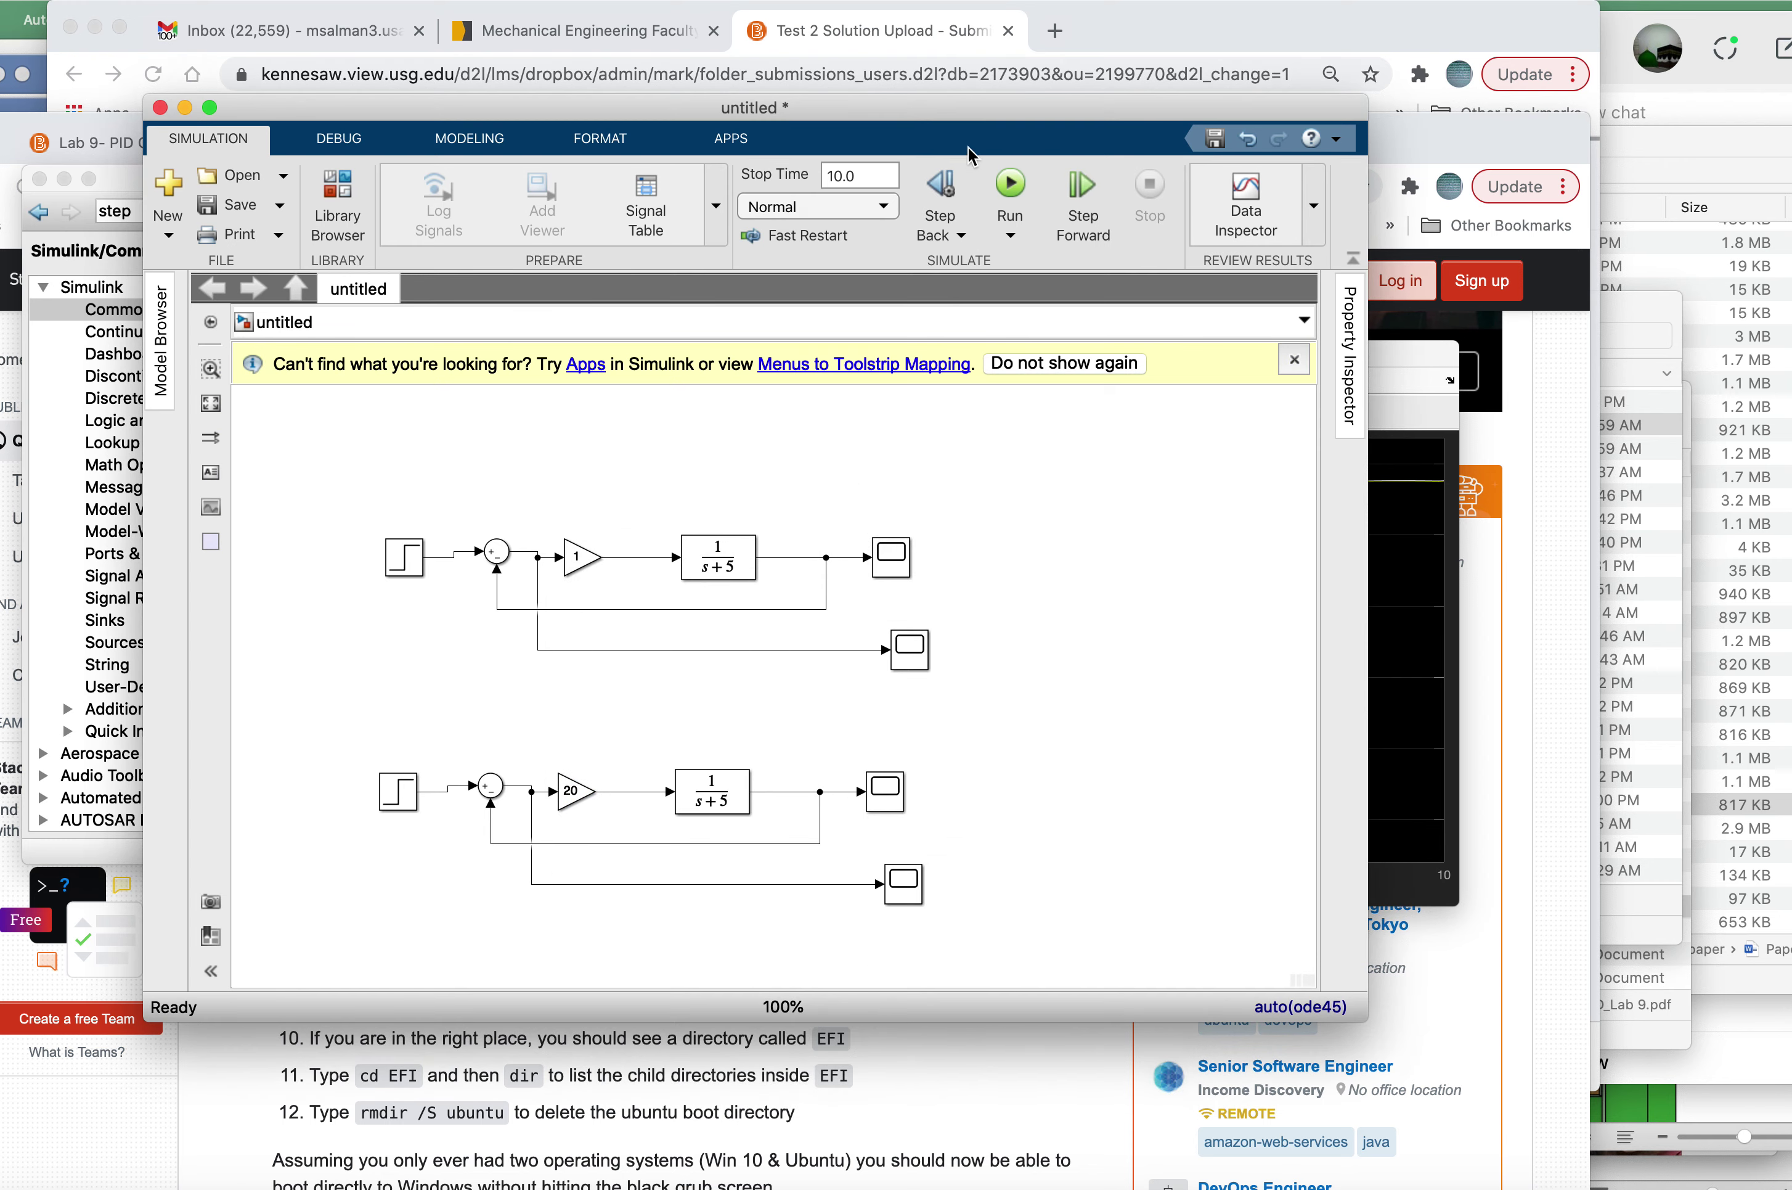
Step: Run the simulation and open the output scopes of both the gain-1 and gain-20 loops, arranging them for comparison
left_click(1010, 189)
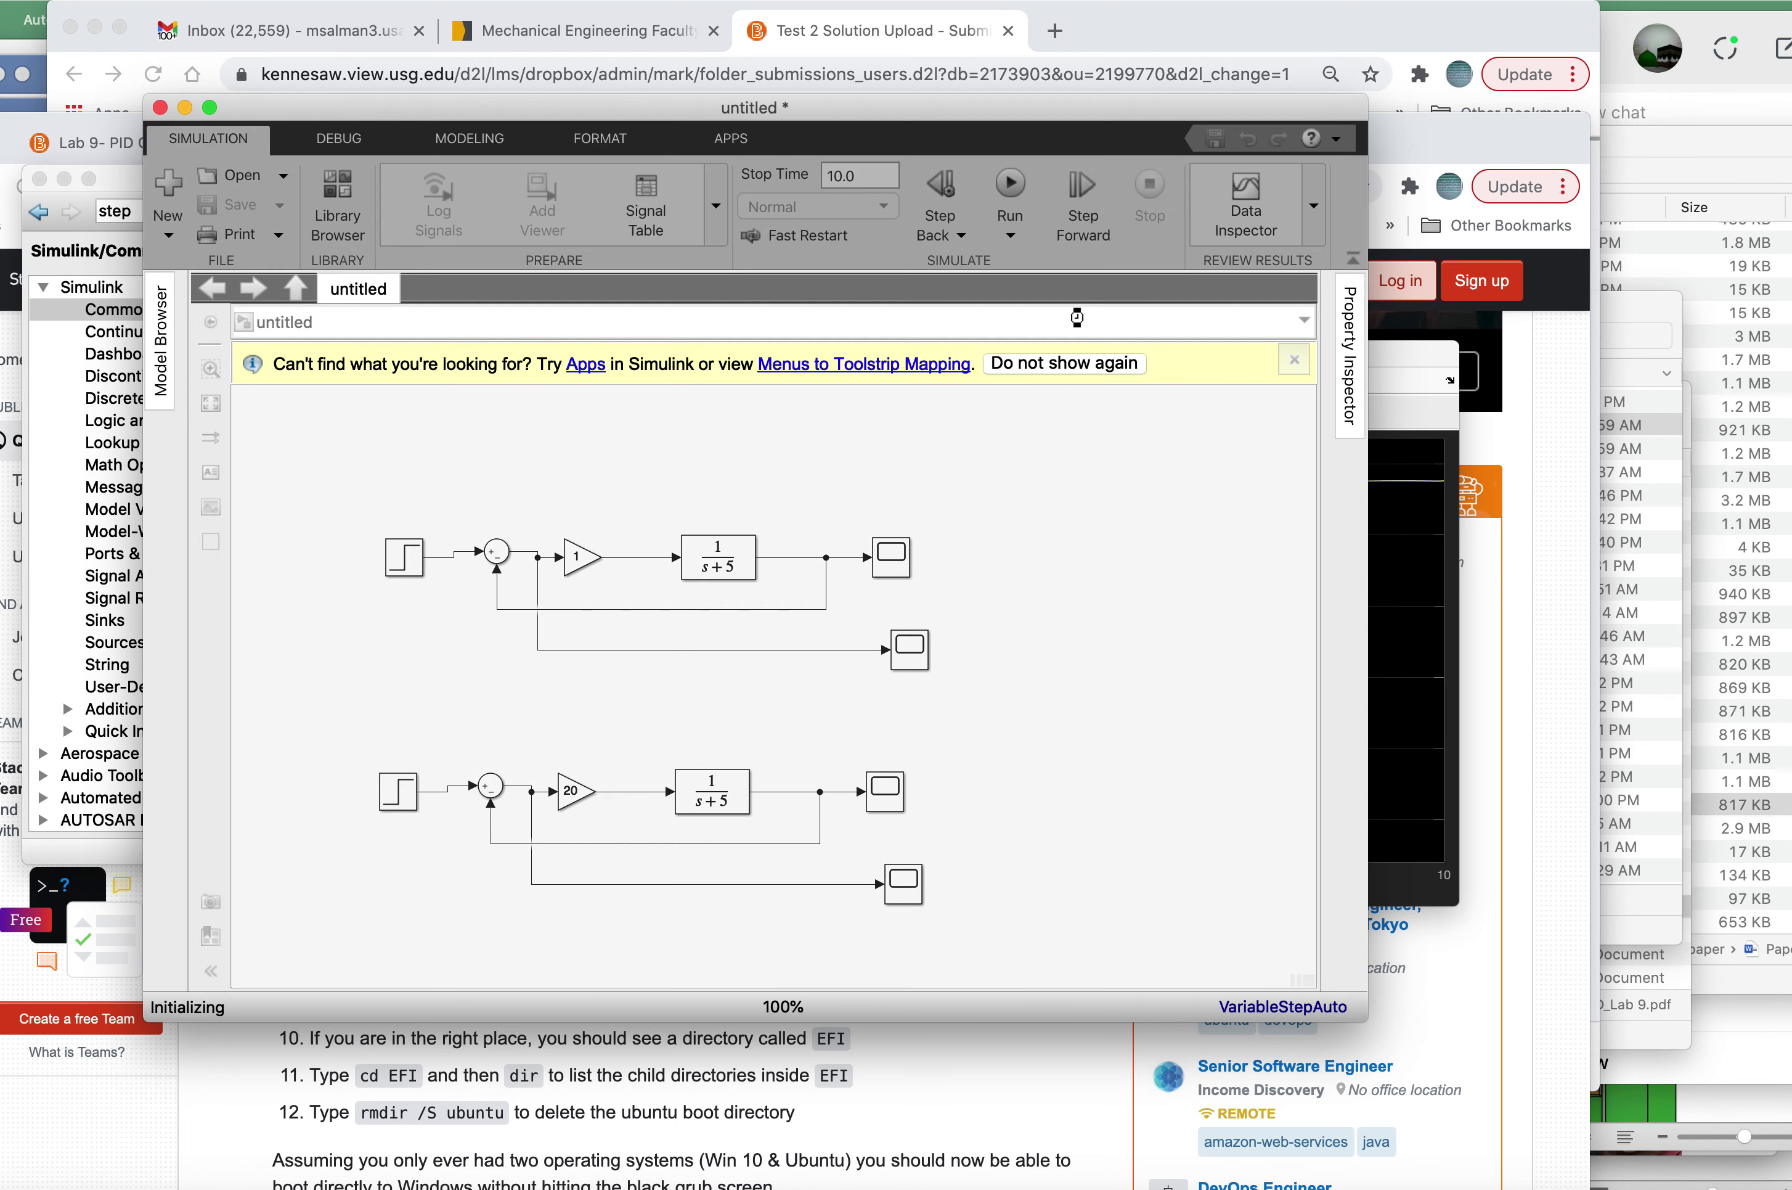
double_click(891, 557)
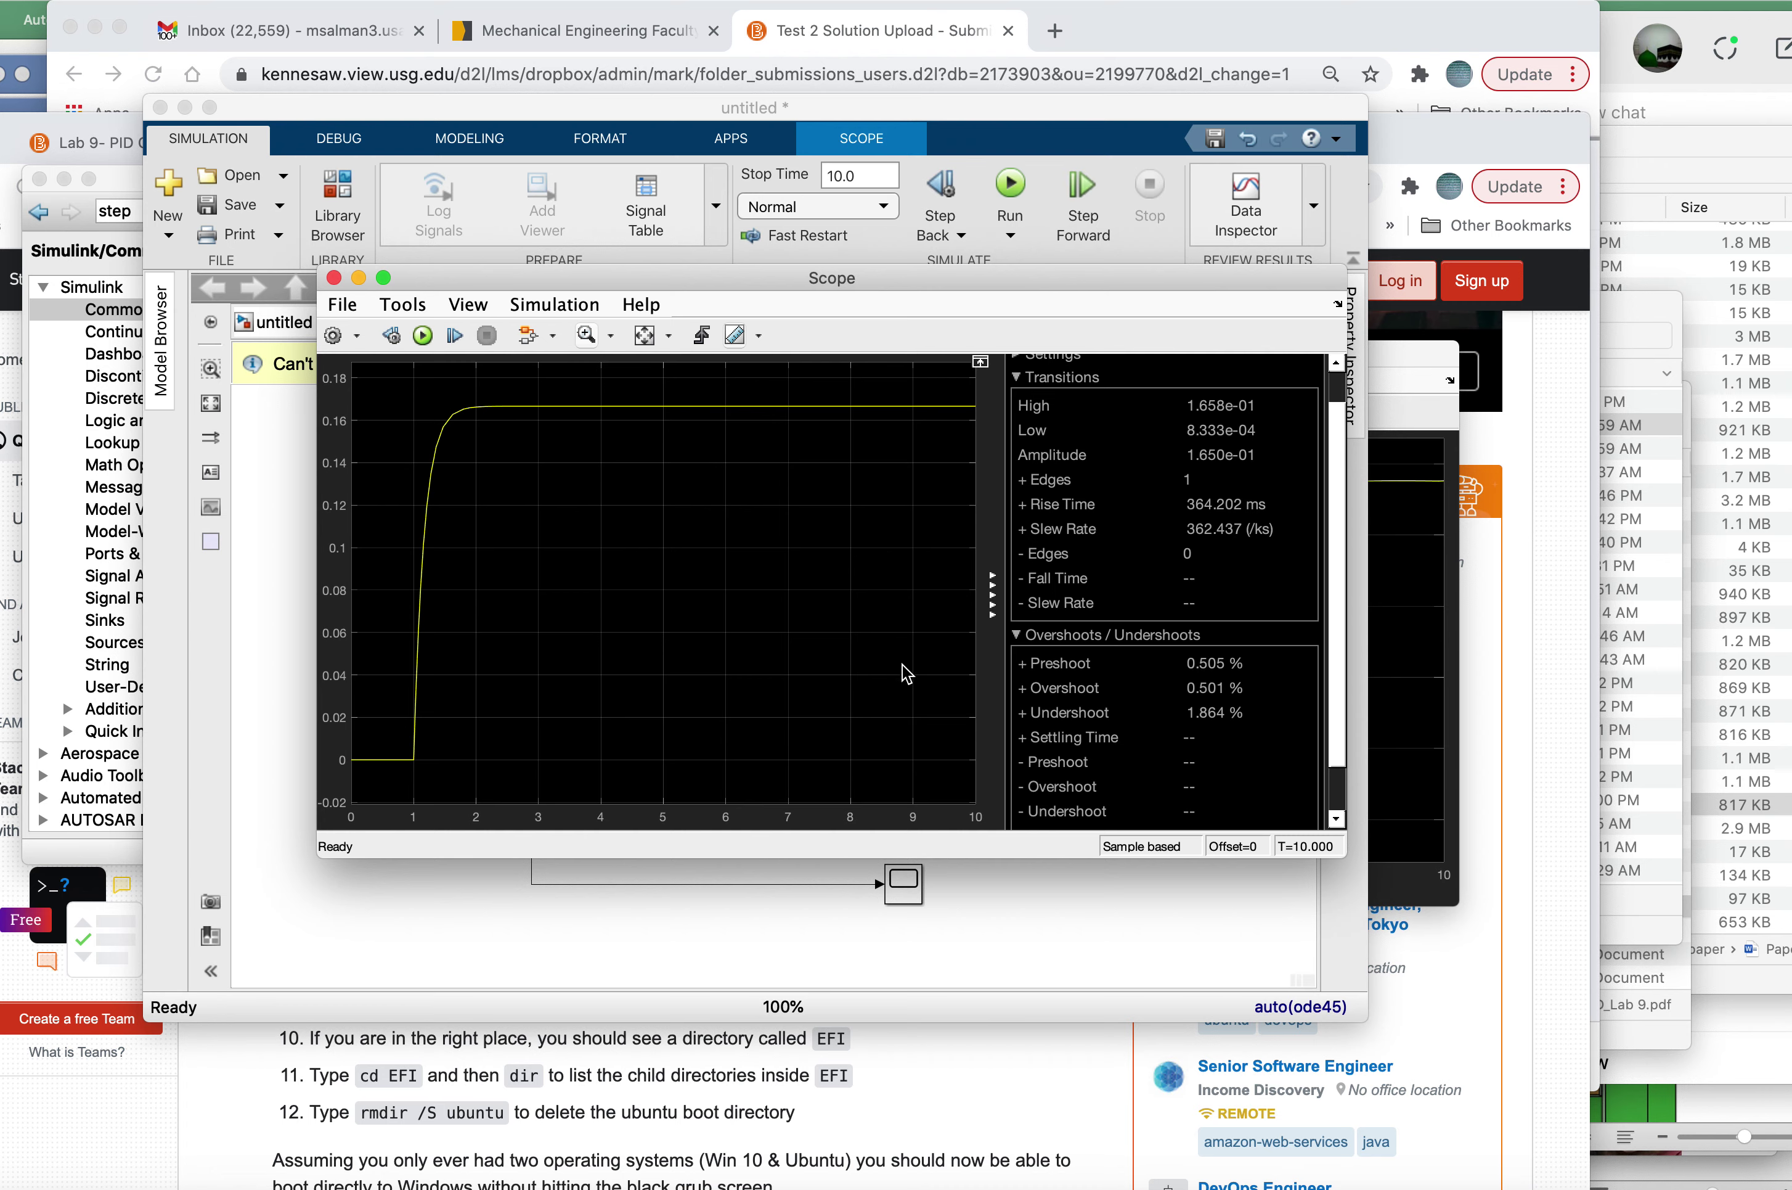
left_click_drag(810, 278, 1265, 163)
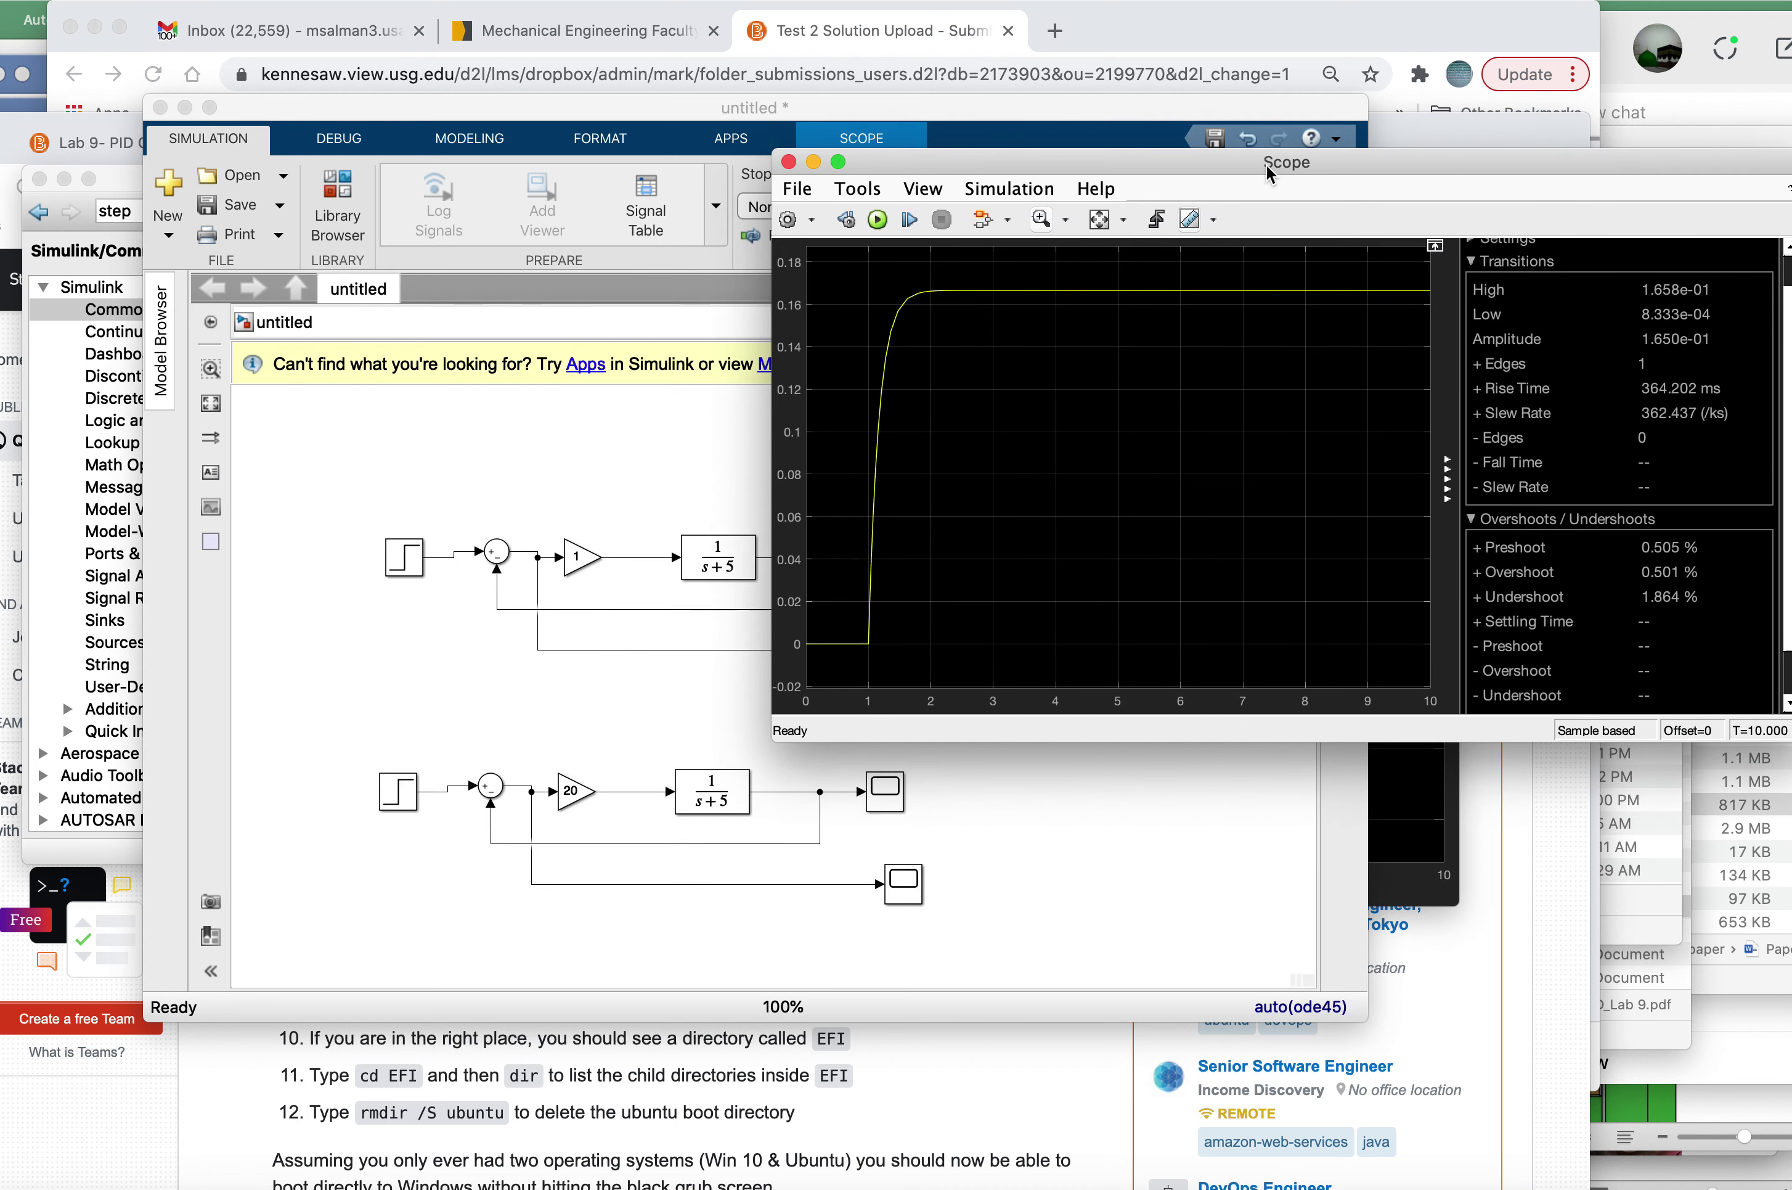
left_click(888, 805)
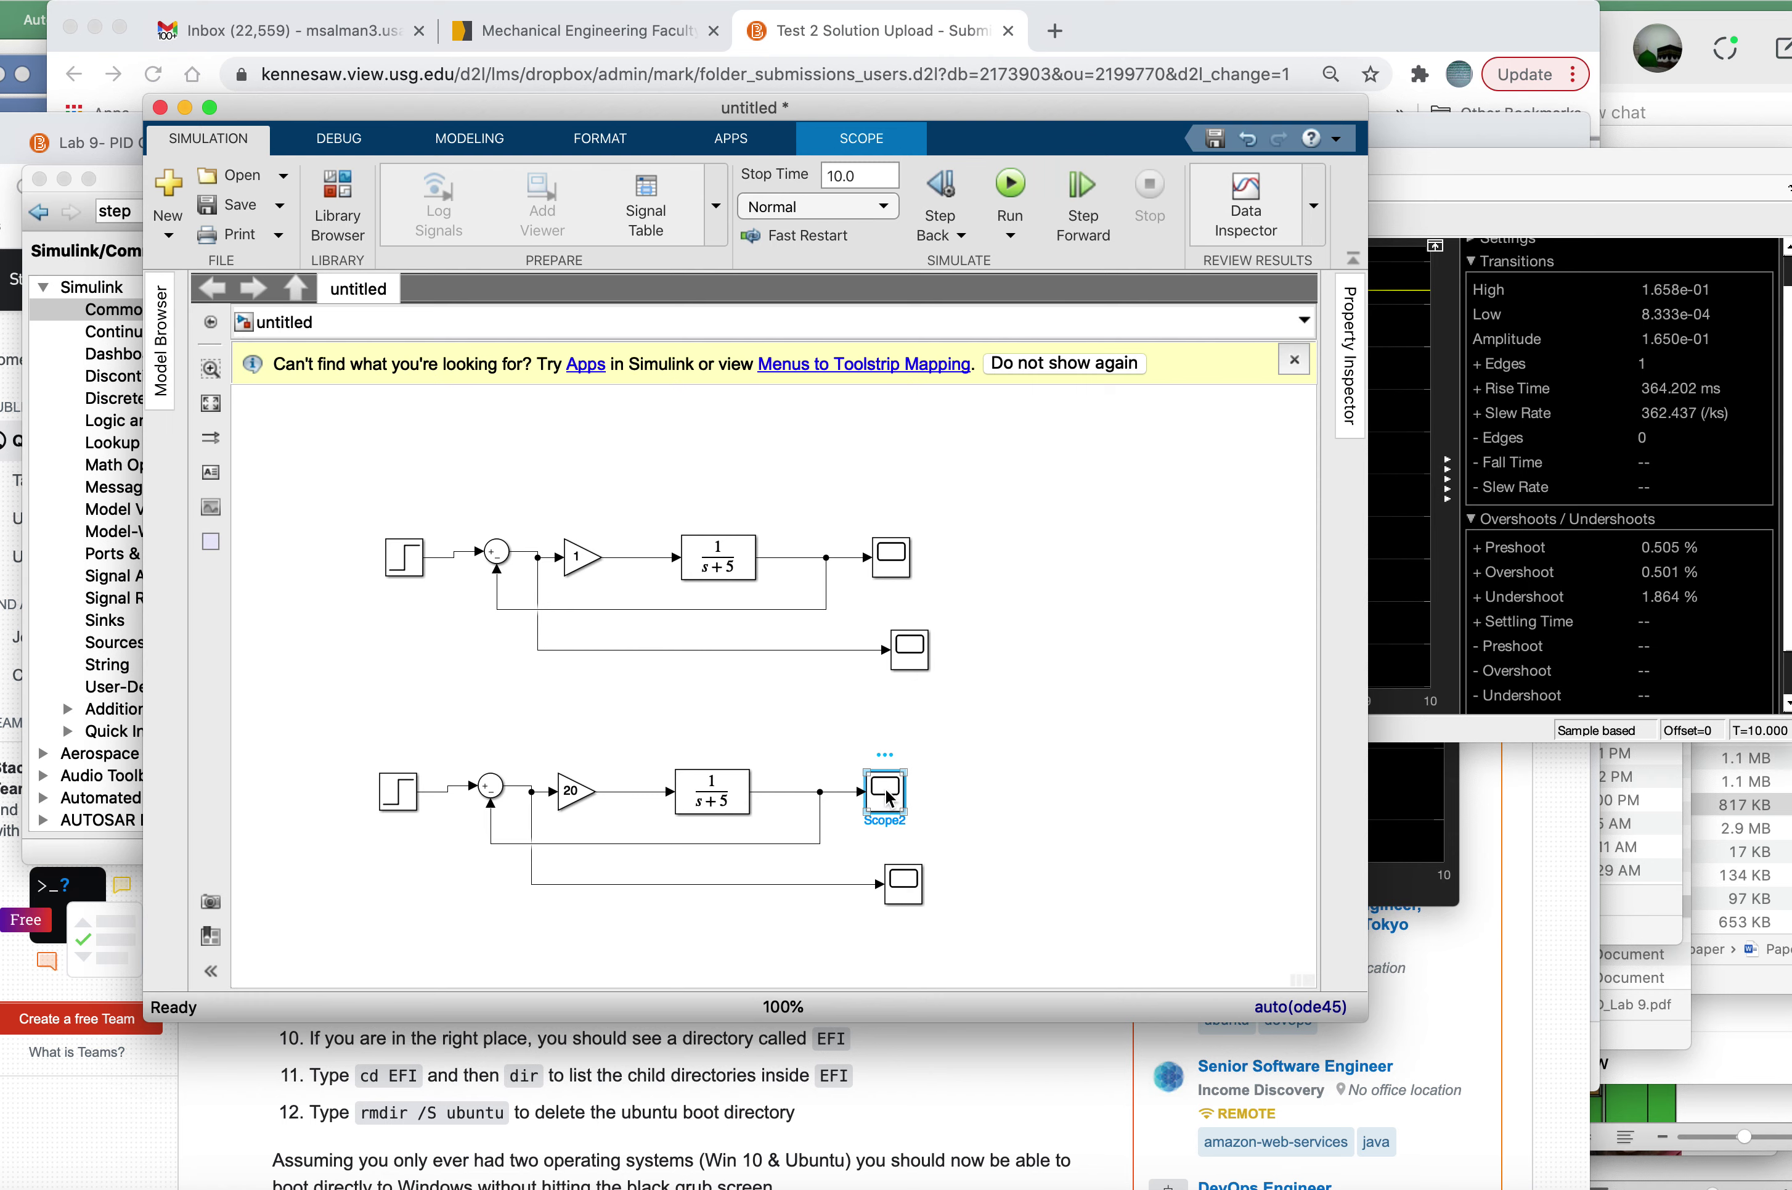
double_click(885, 788)
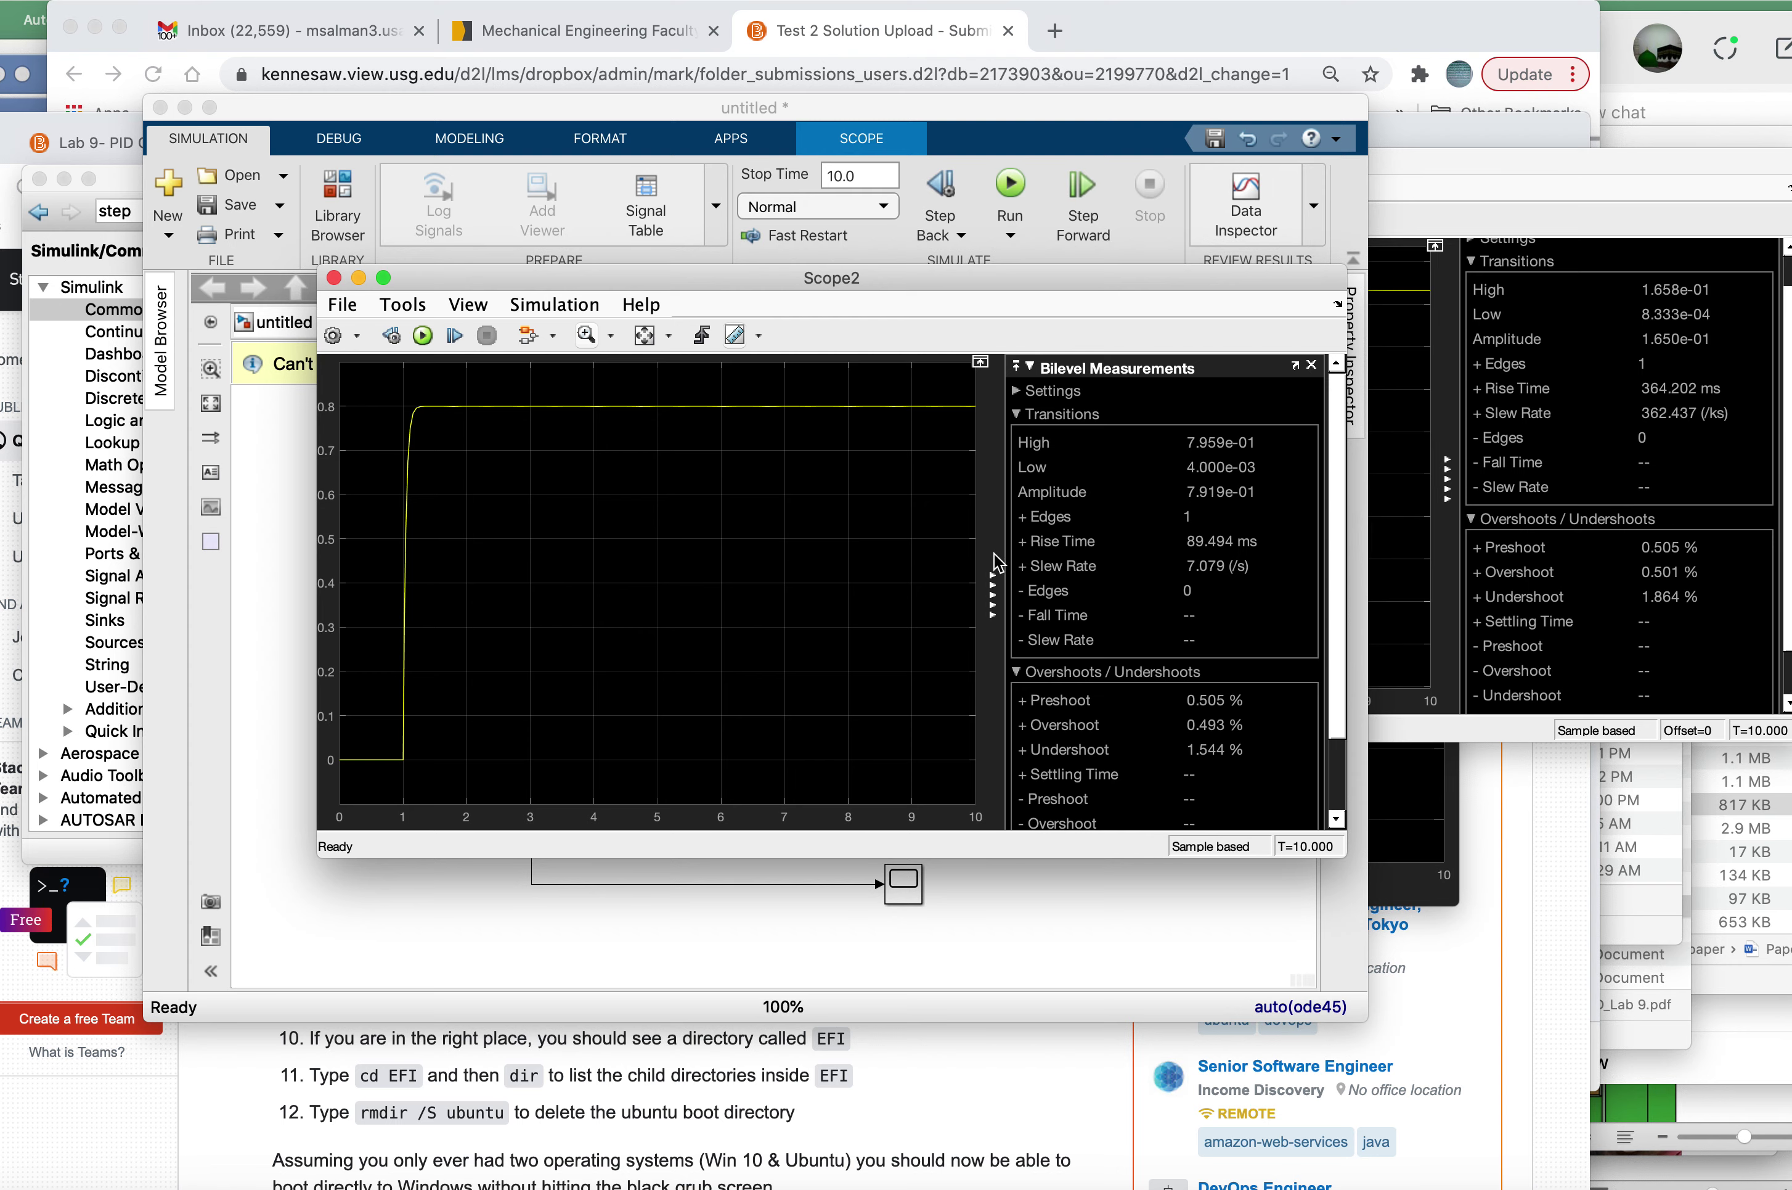
left_click_drag(896, 288, 988, 202)
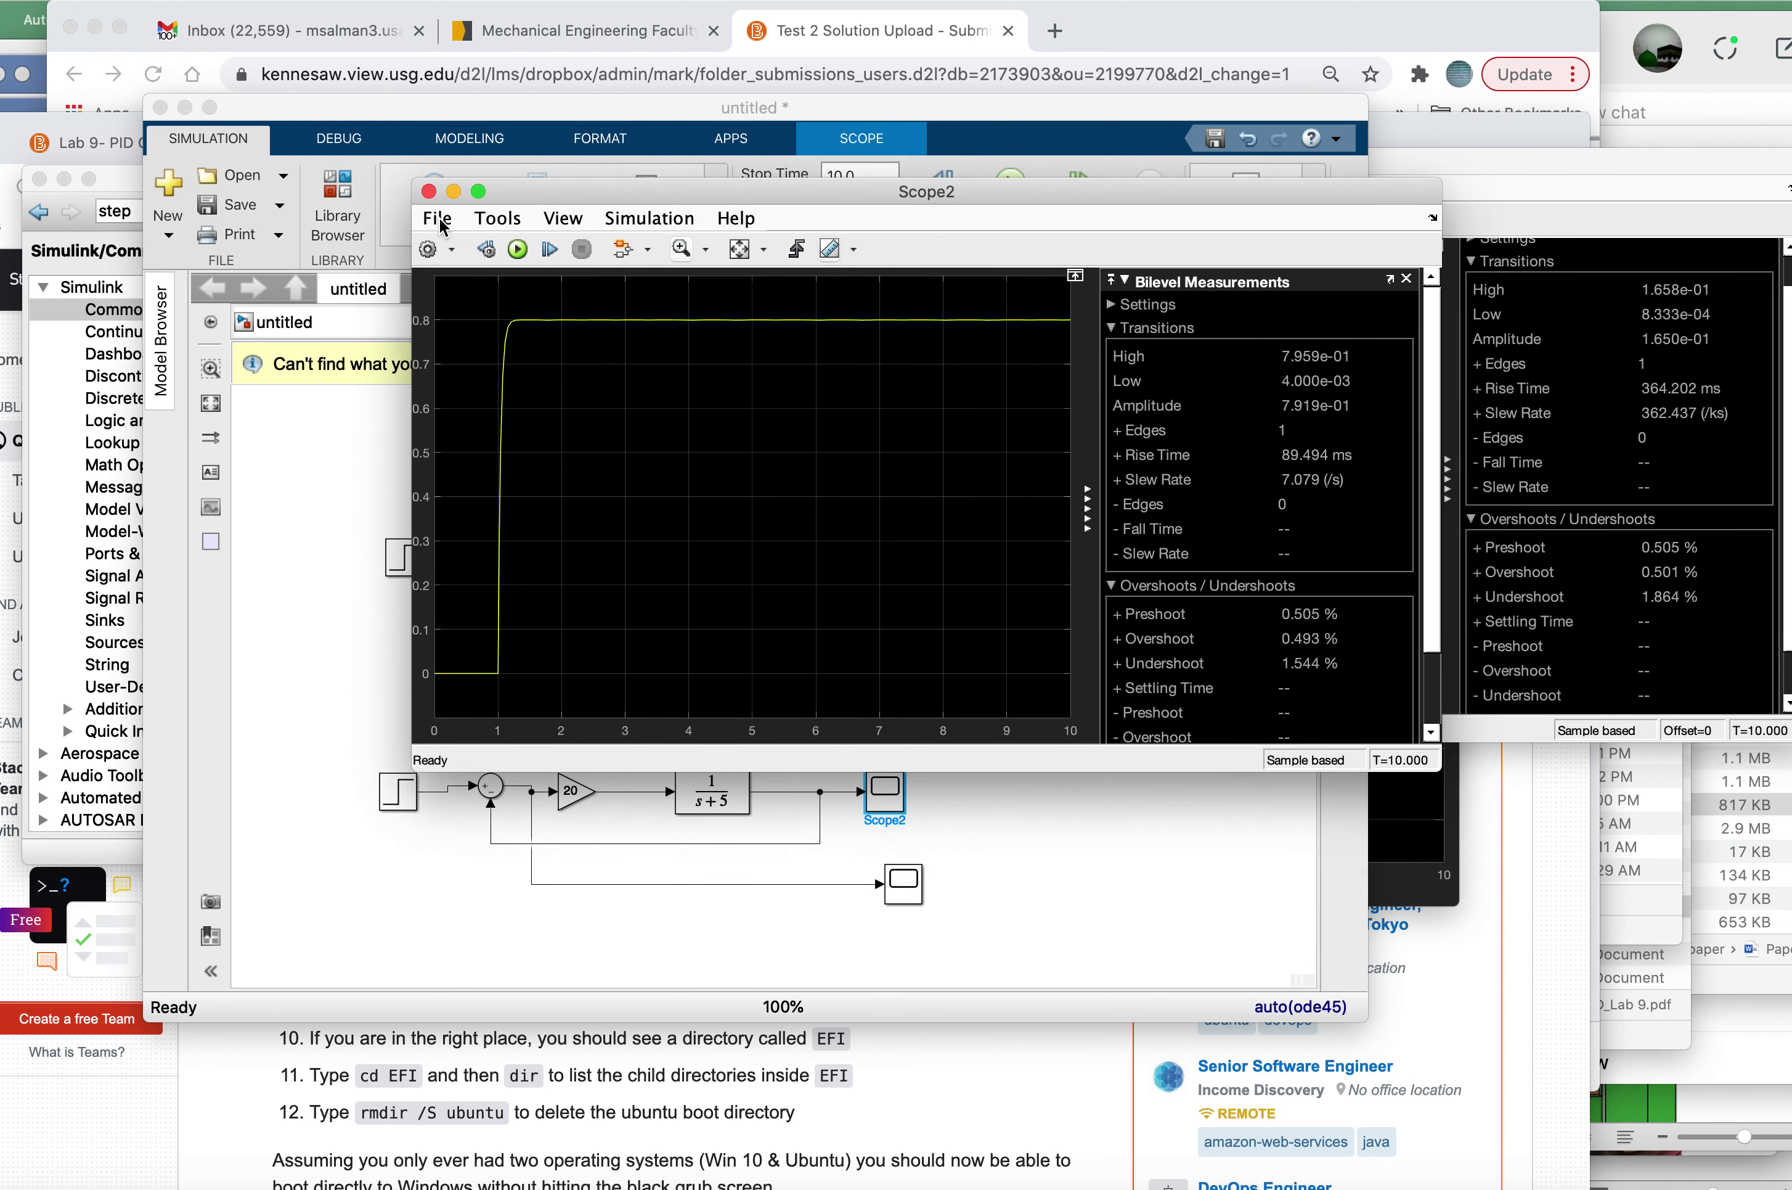
Step: Open the error scope of the gain-20 loop and arrange it beside that loop's output scope to compare both responses
left_click(326, 543)
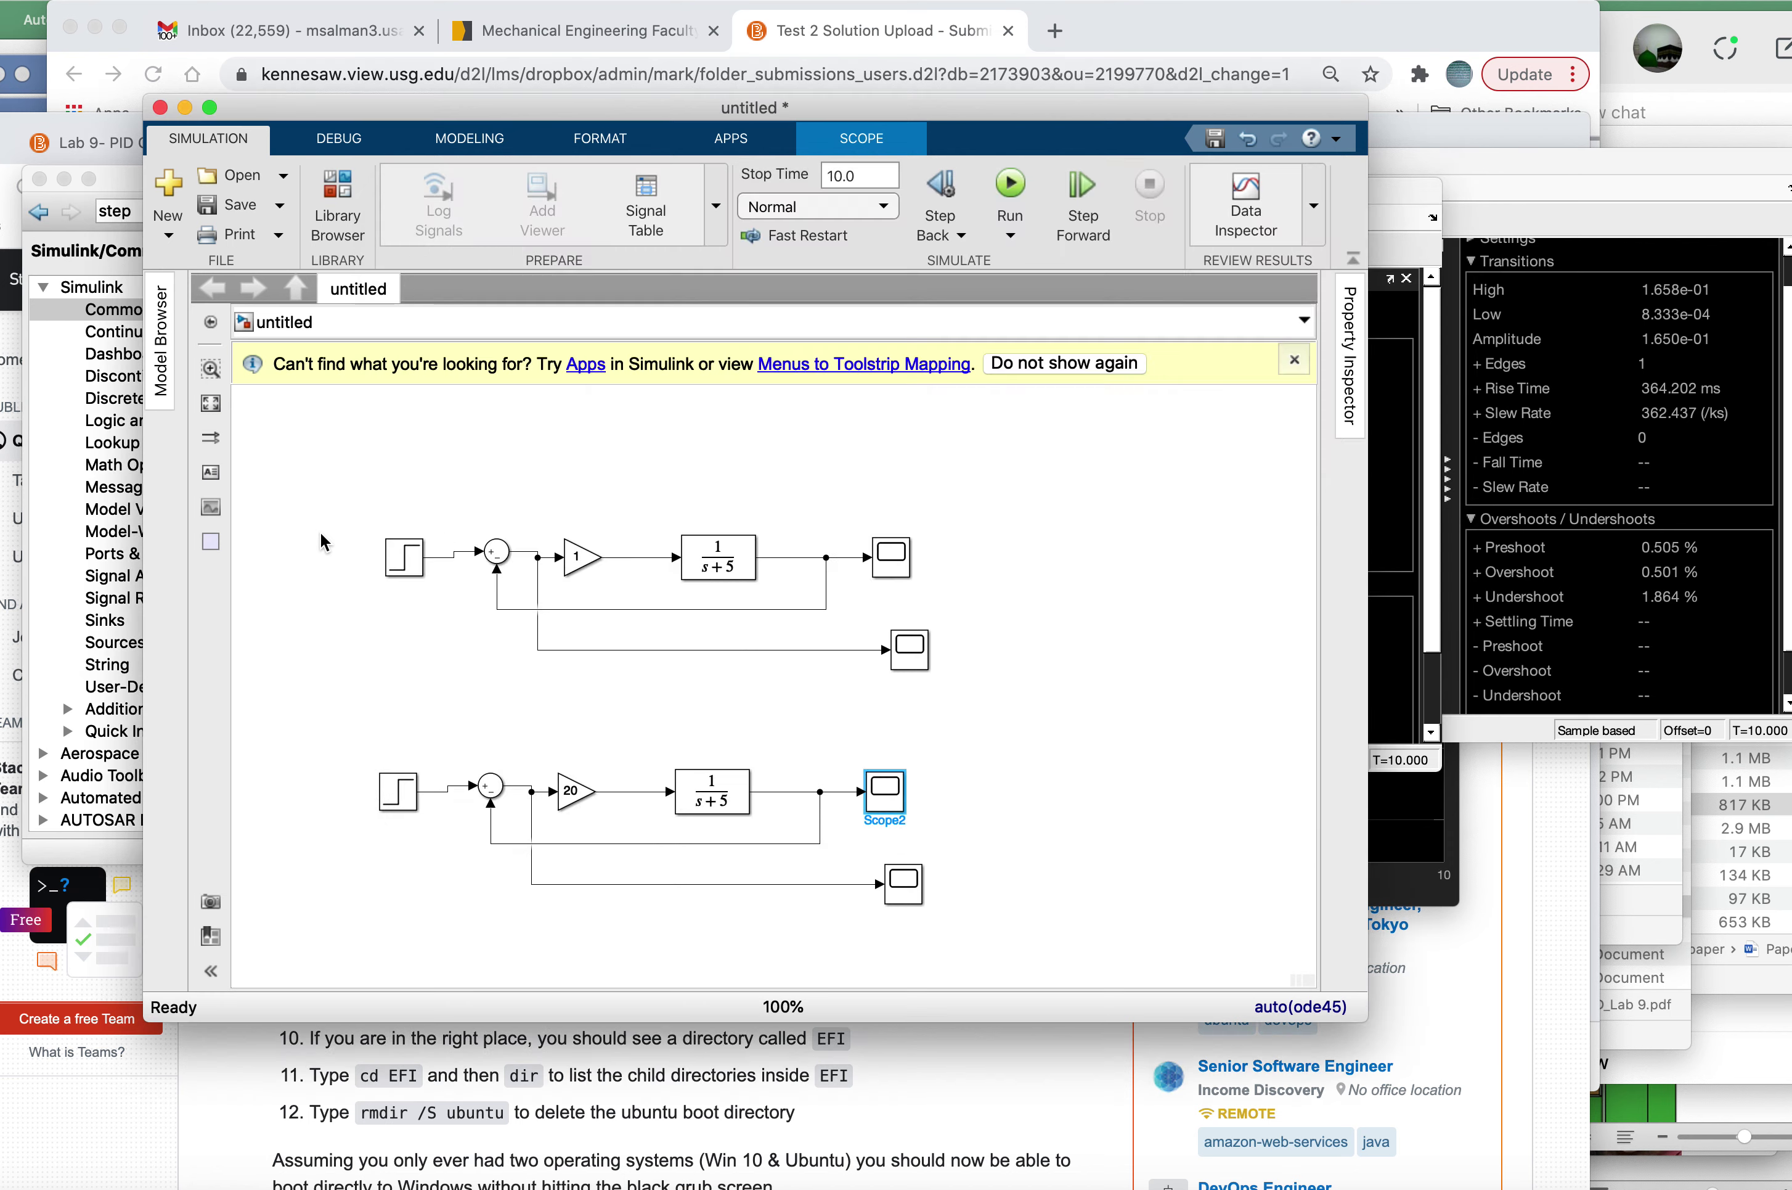
double_click(906, 893)
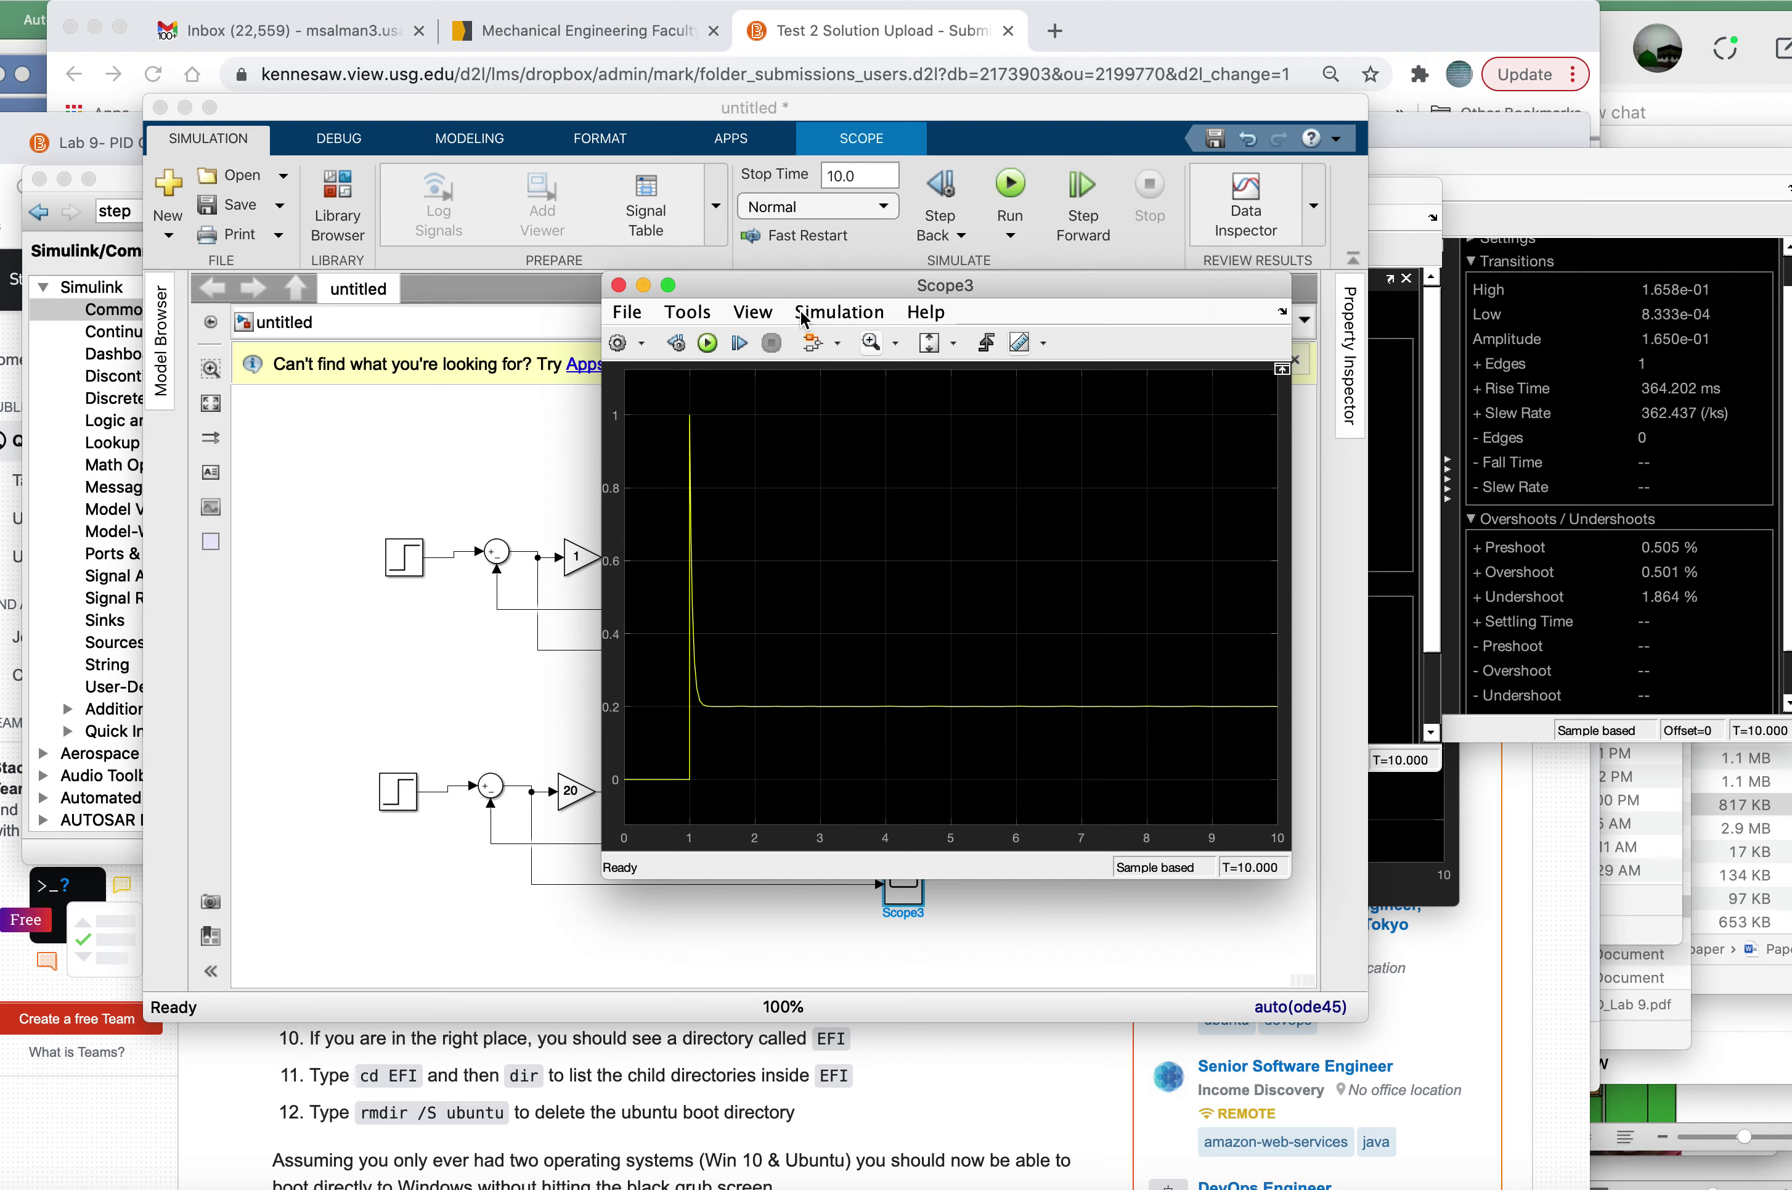
left_click_drag(801, 294, 1111, 250)
key("ctrl+Up")
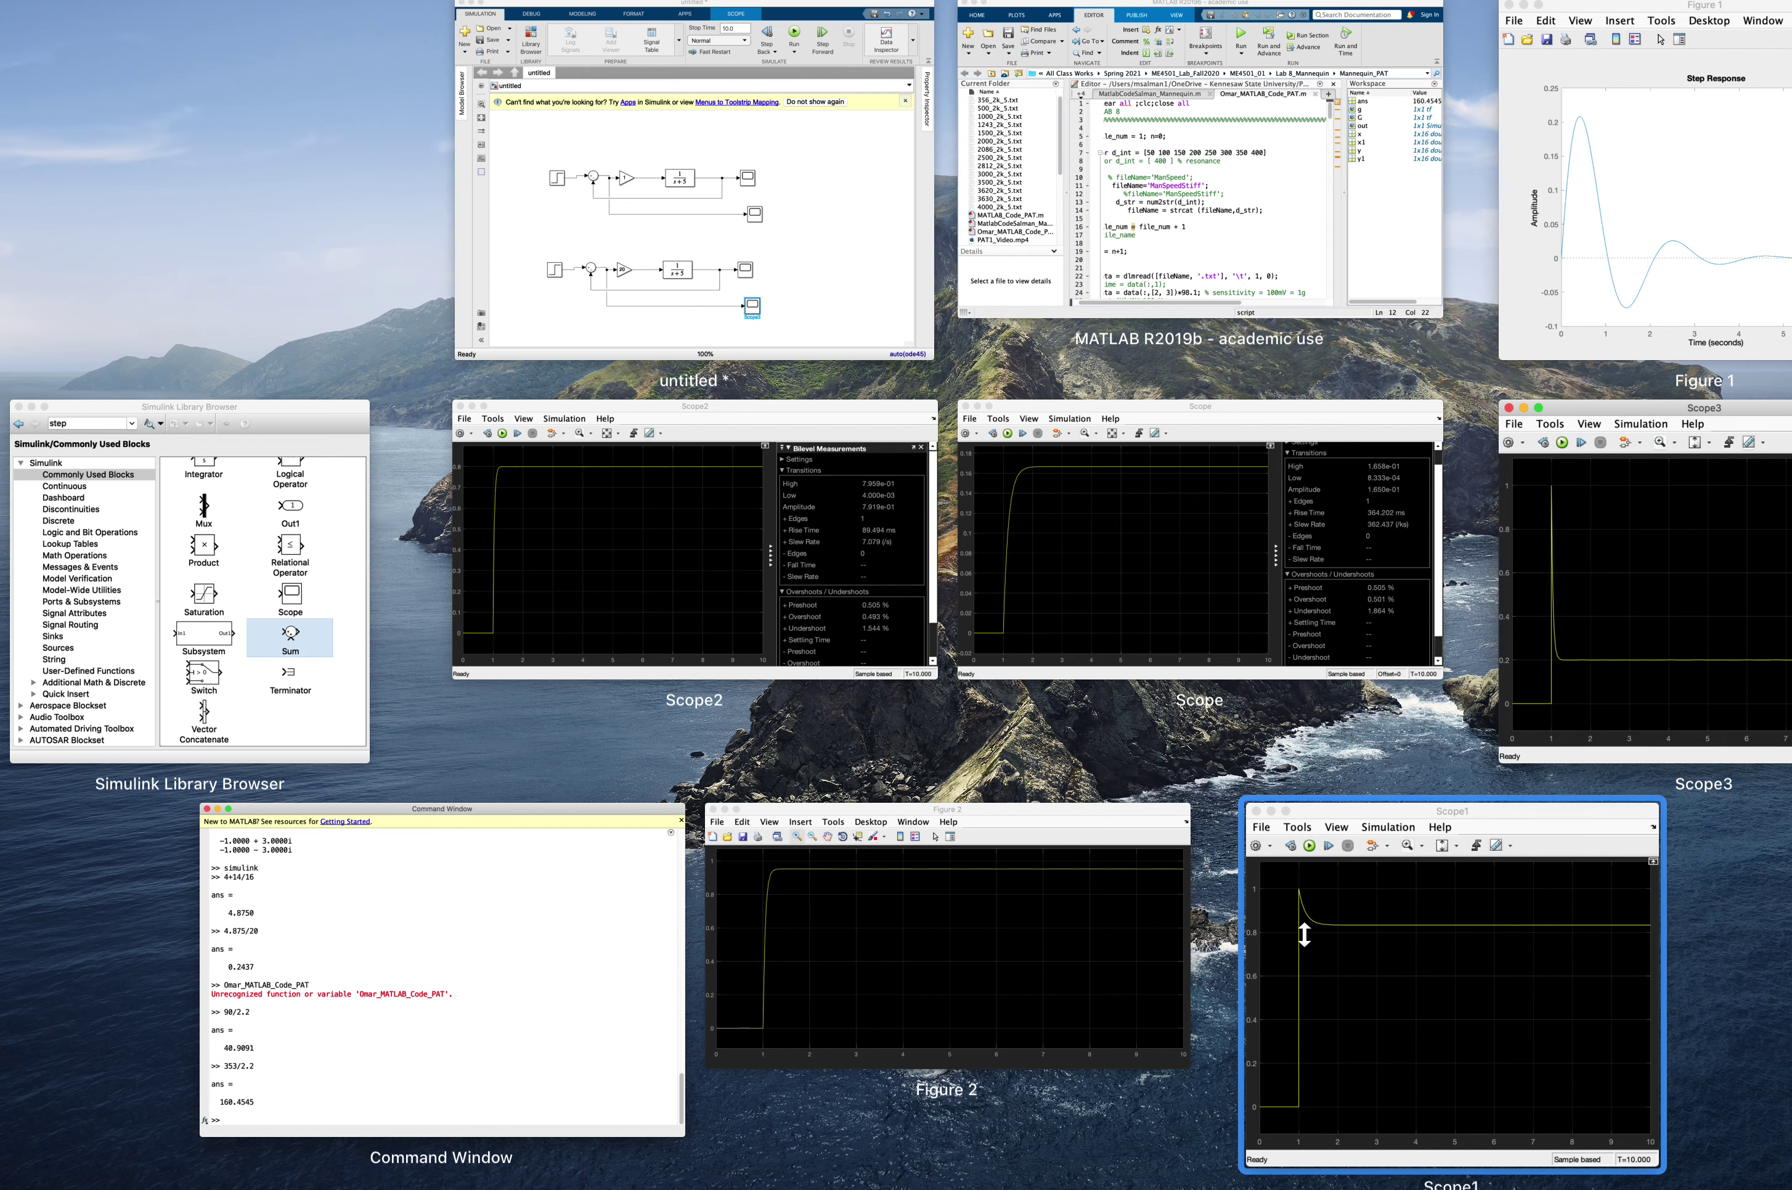
left_click(665, 534)
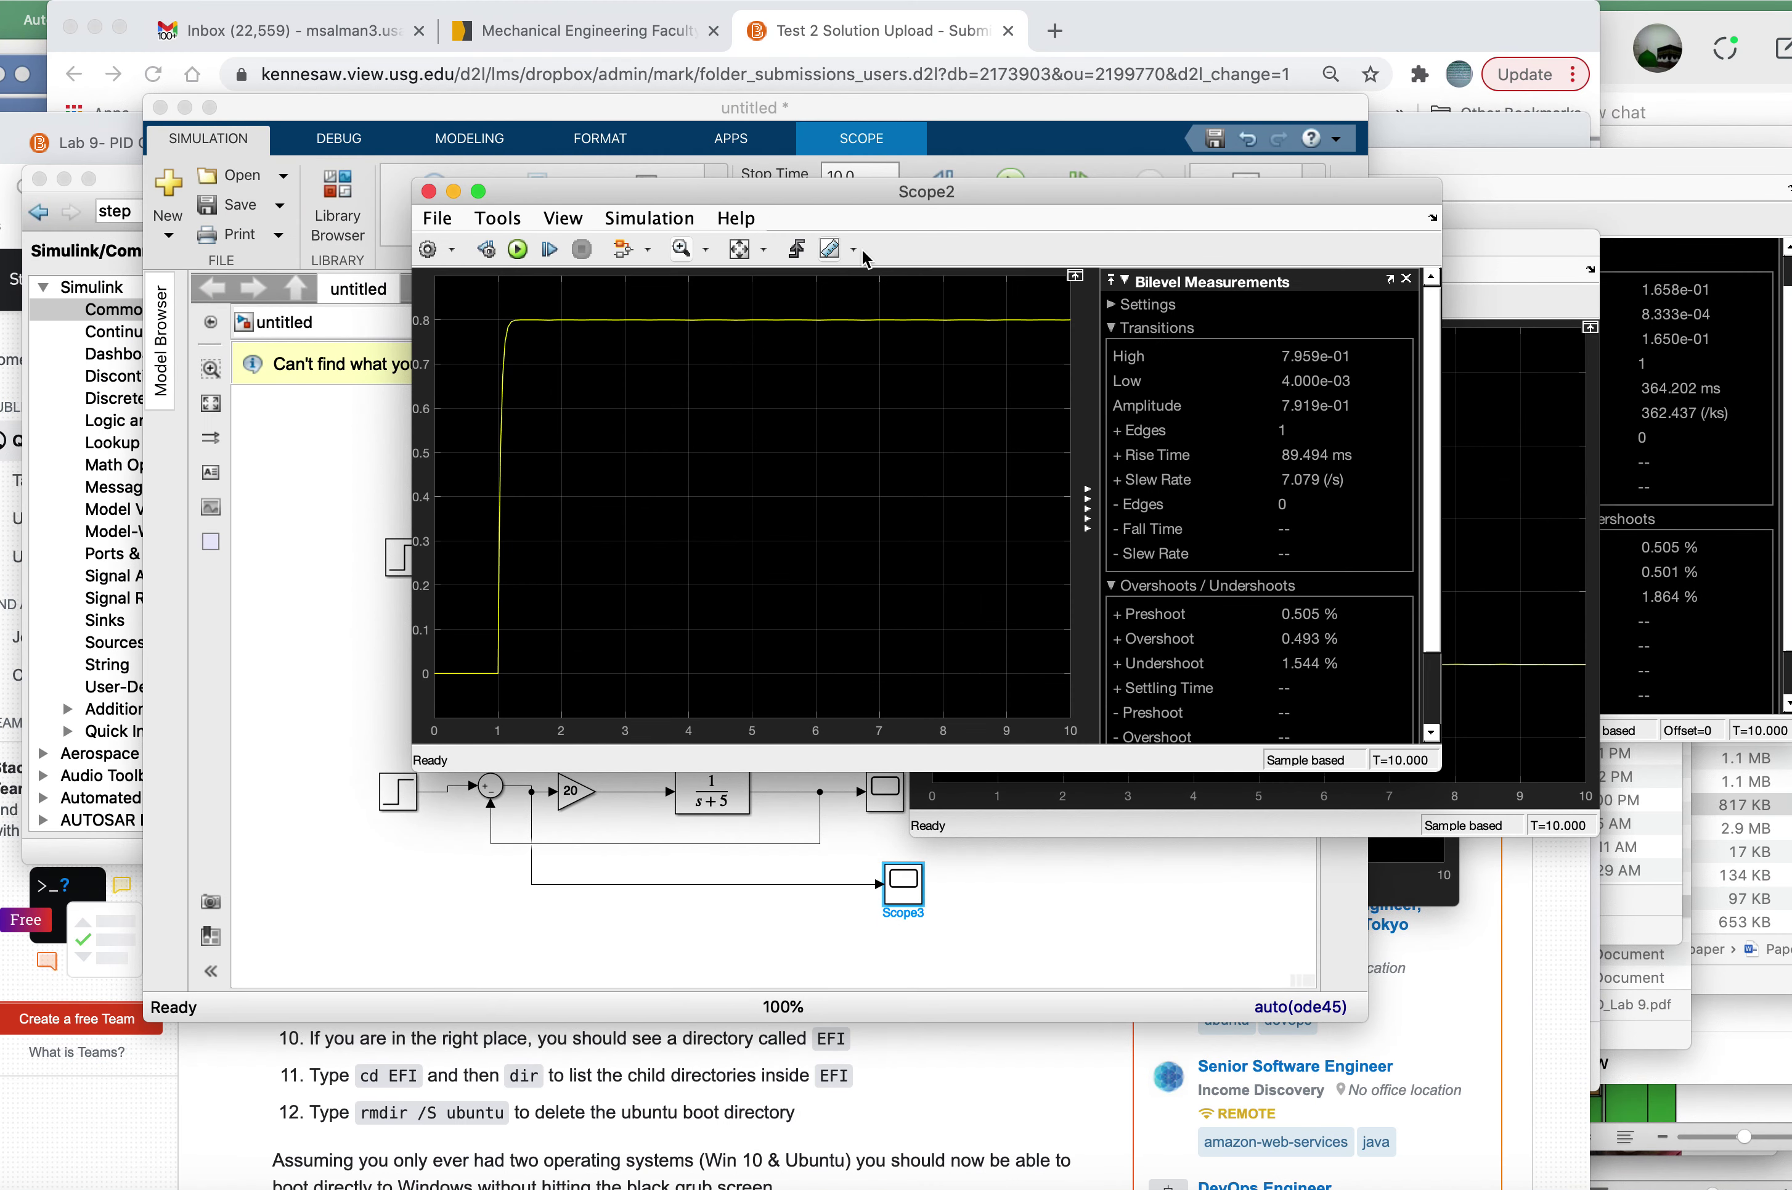
left_click_drag(898, 191, 614, 141)
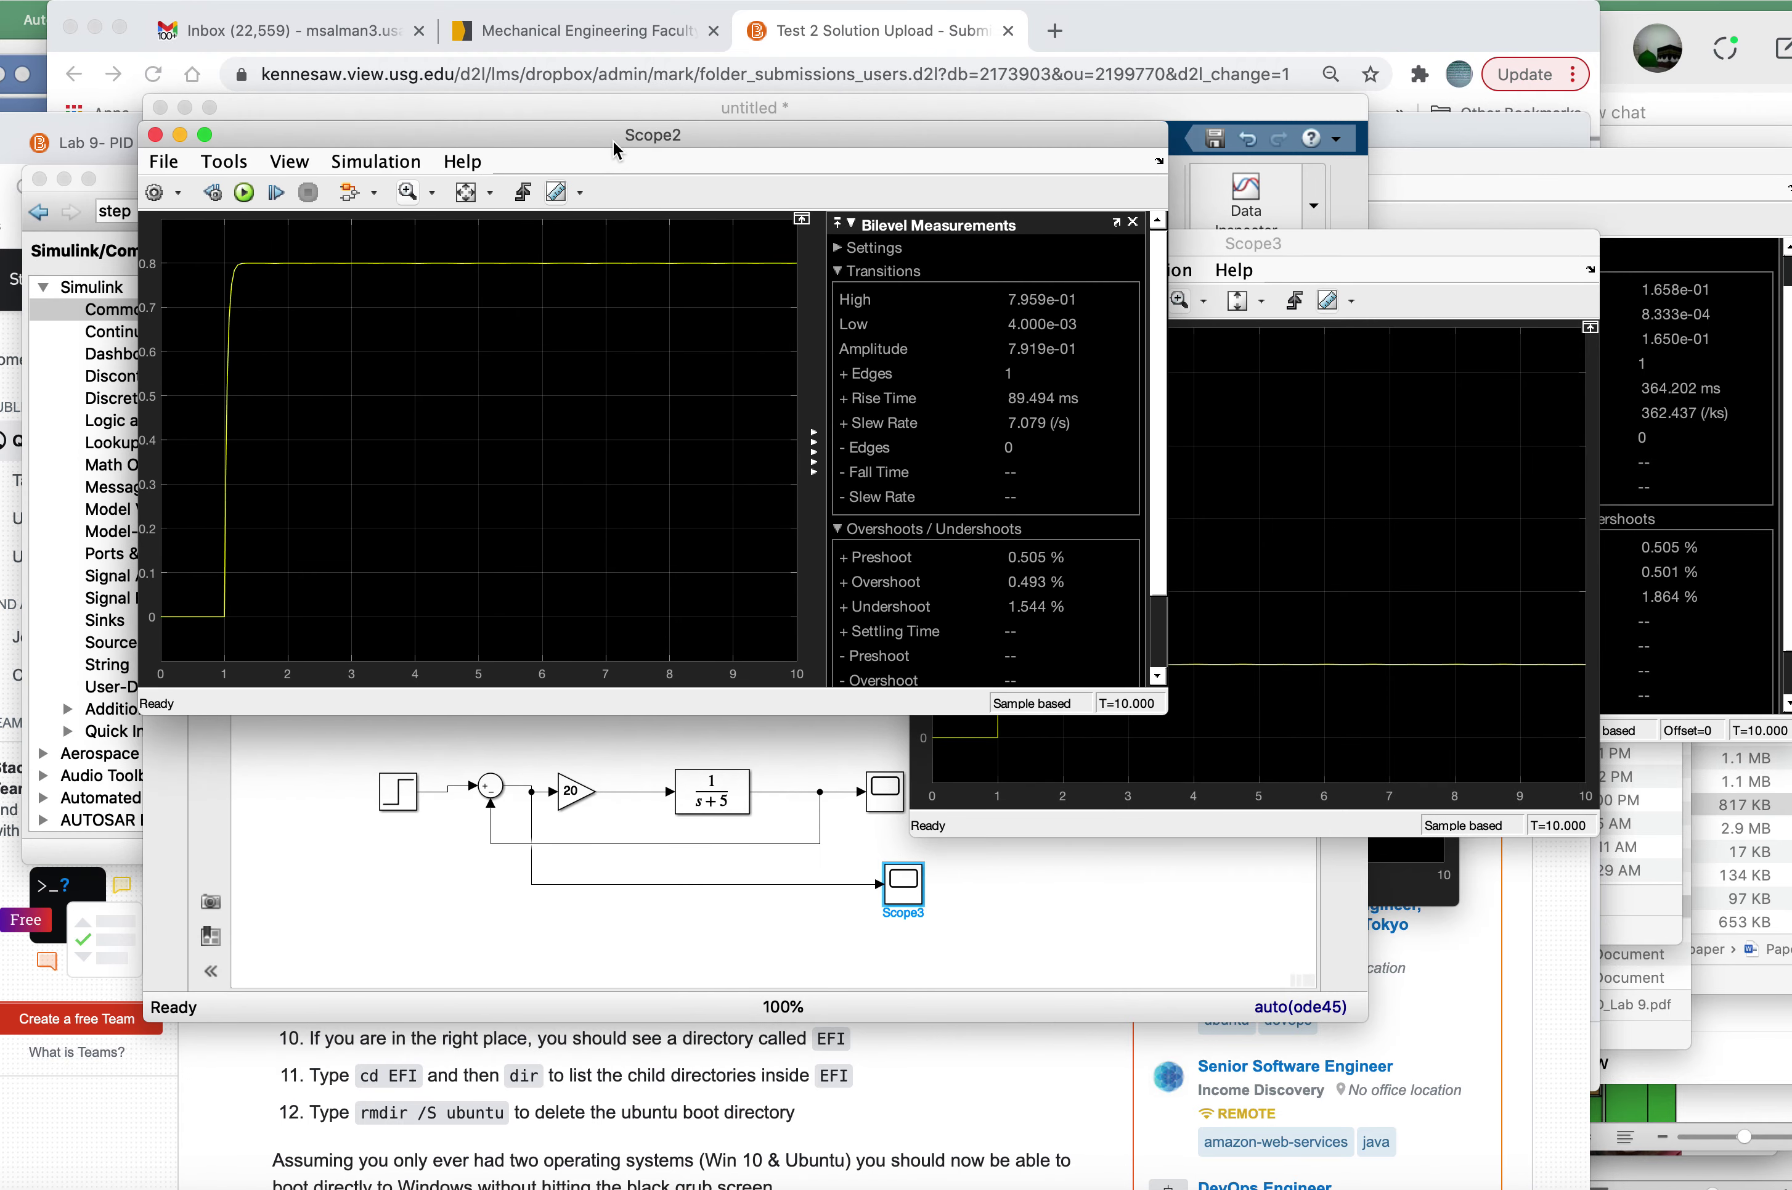
left_click_drag(1157, 714, 910, 837)
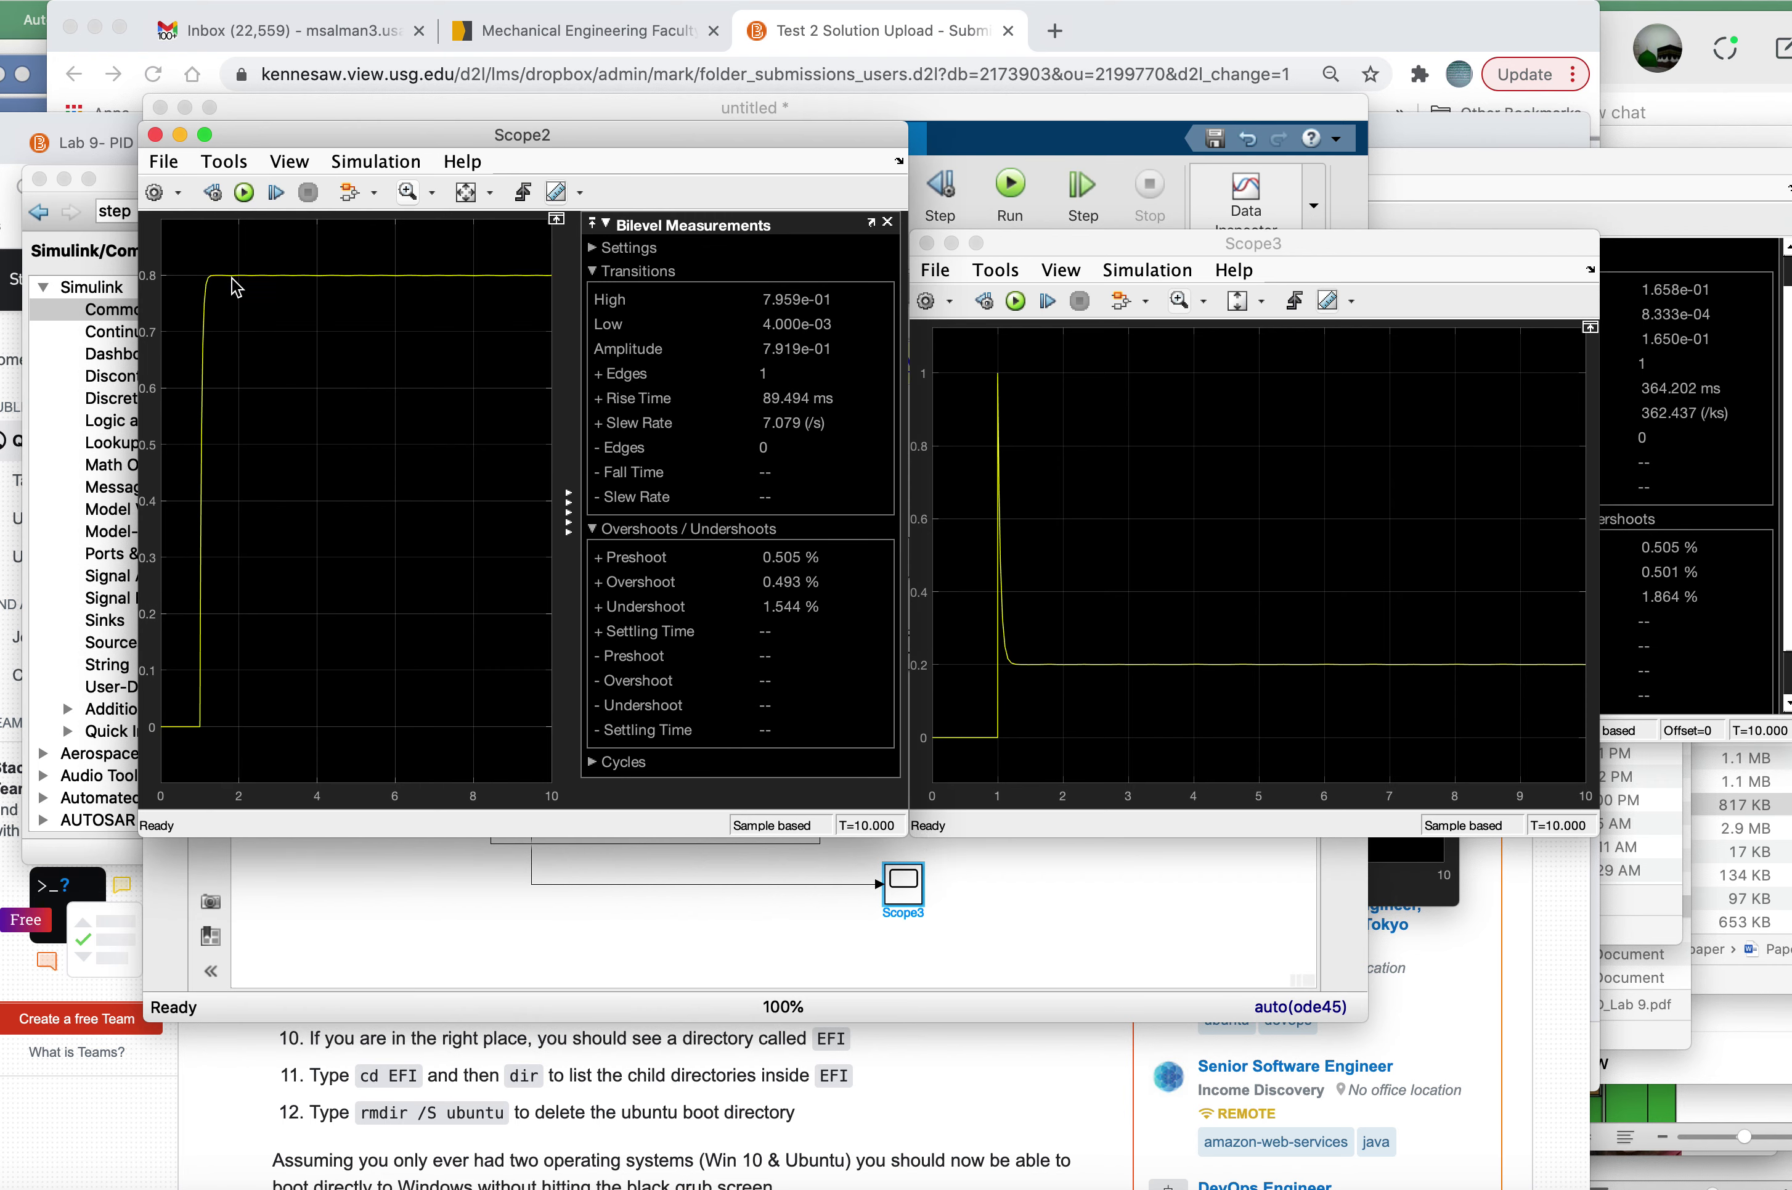
left_click(1185, 509)
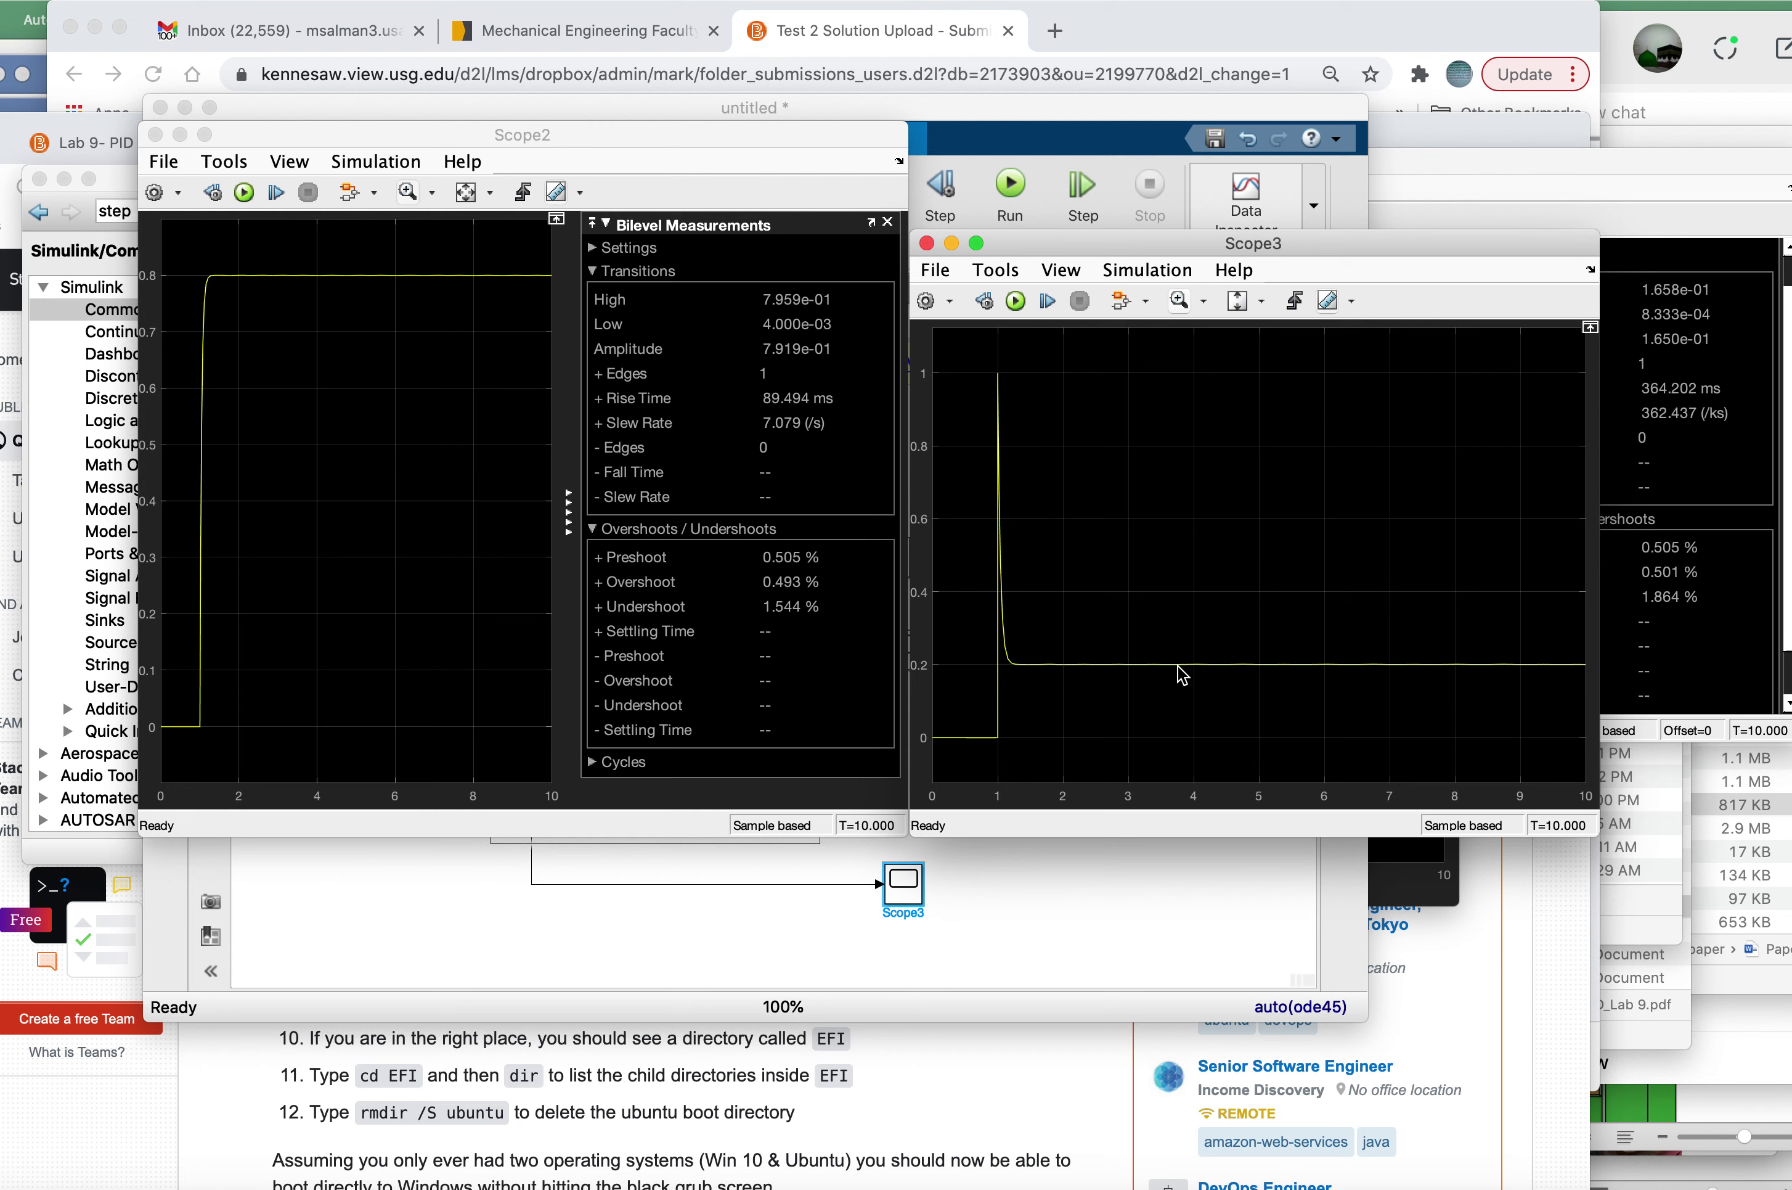
left_click(388, 486)
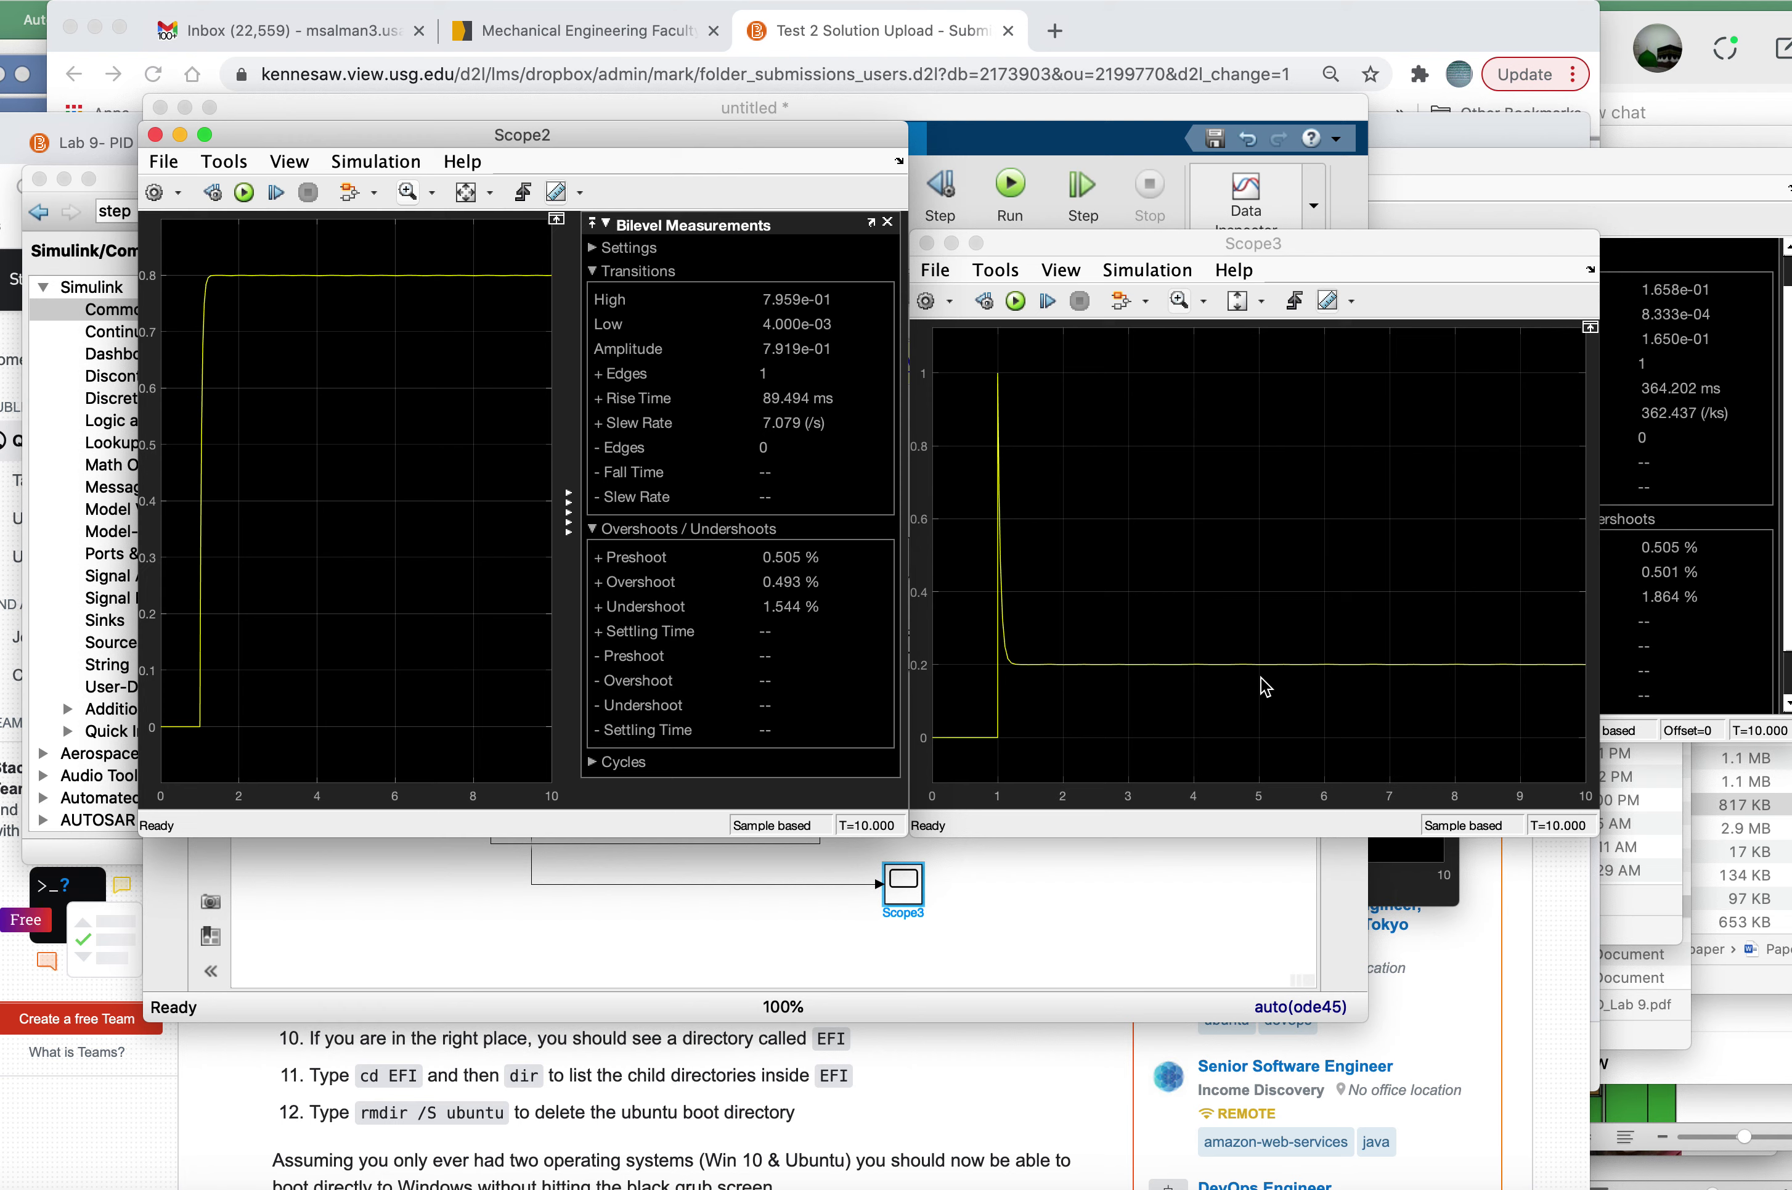
Step: Copy the gain-20 loop's error scope plot to the clipboard and switch to Growly Notes
left_click(1182, 457)
left_click(935, 272)
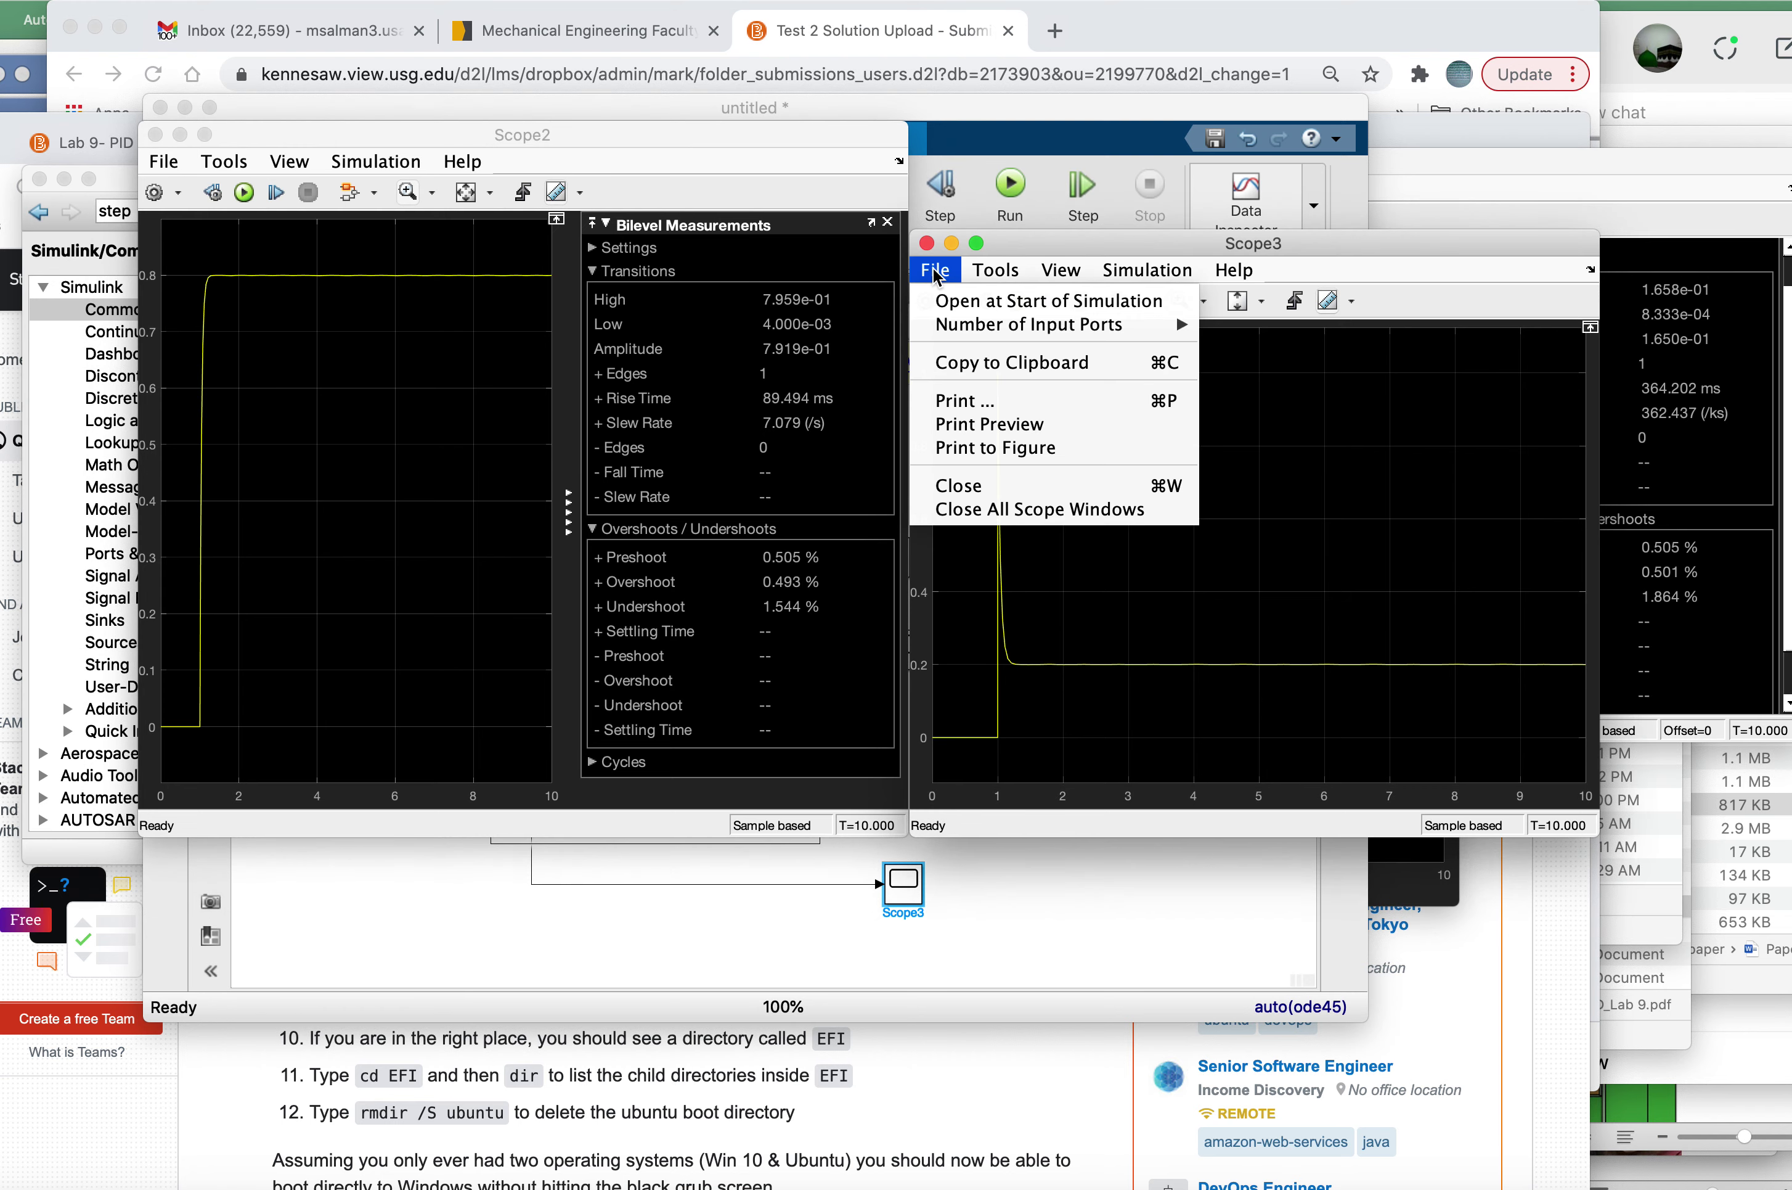
left_click(966, 361)
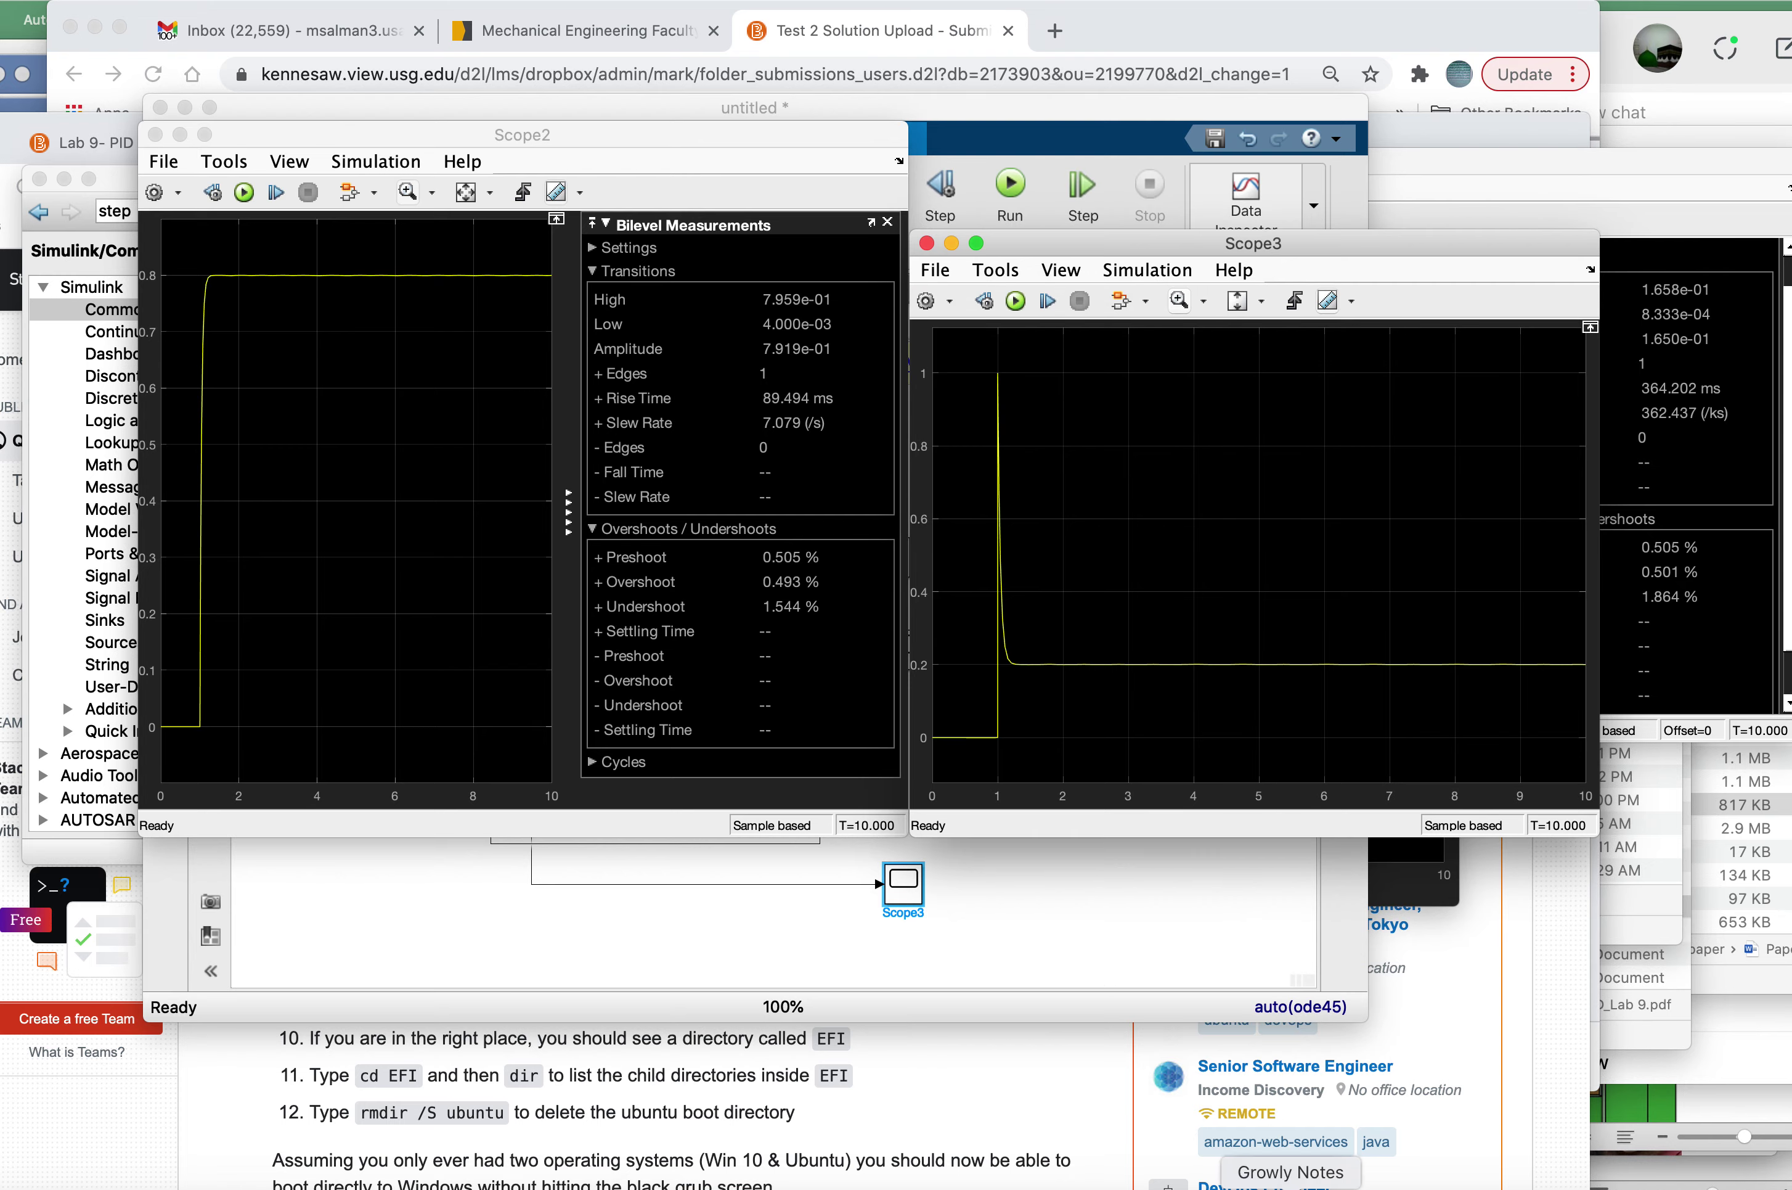
left_click(1290, 1184)
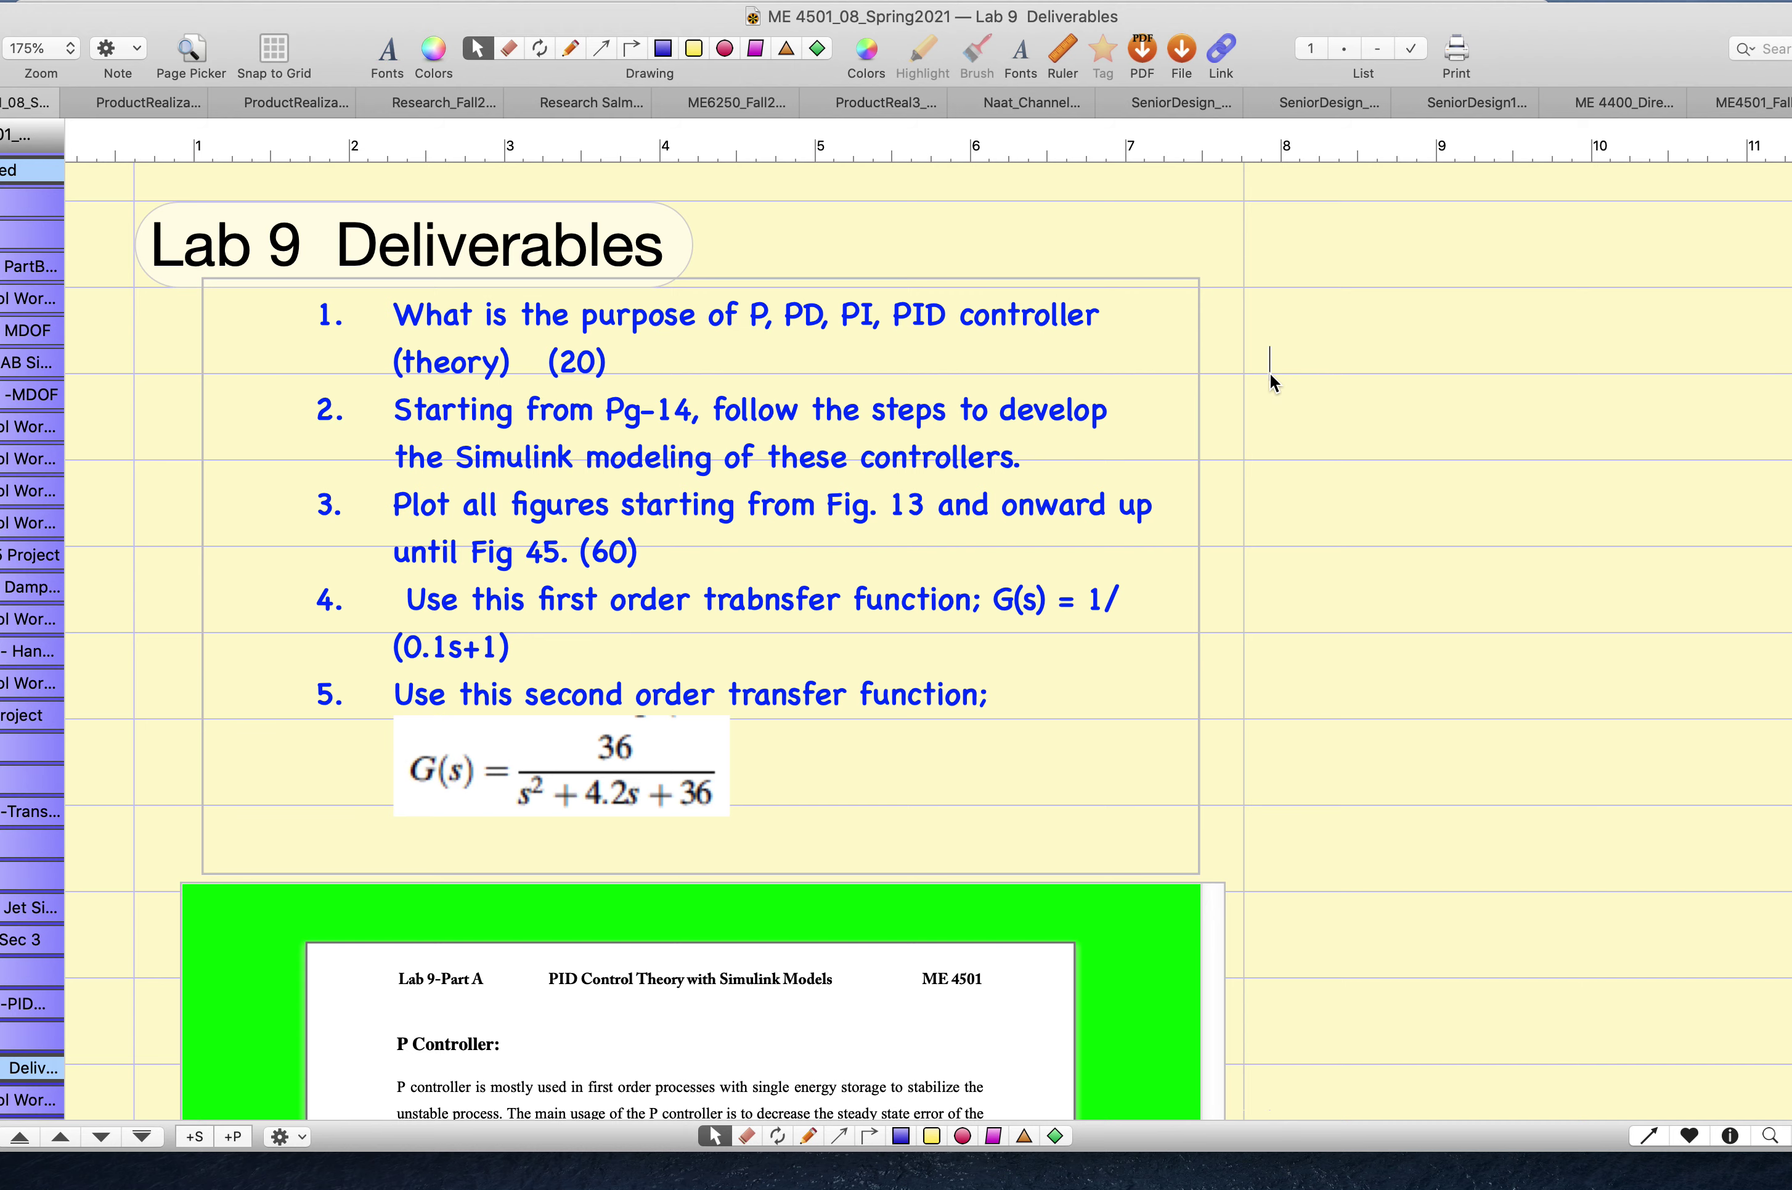
Step: Paste the copied error plot onto the Lab 9 Deliverables page and move it over the deliverables list
key("super+v")
left_click_drag(1452, 496, 740, 457)
left_click_drag(1372, 227, 1293, 415)
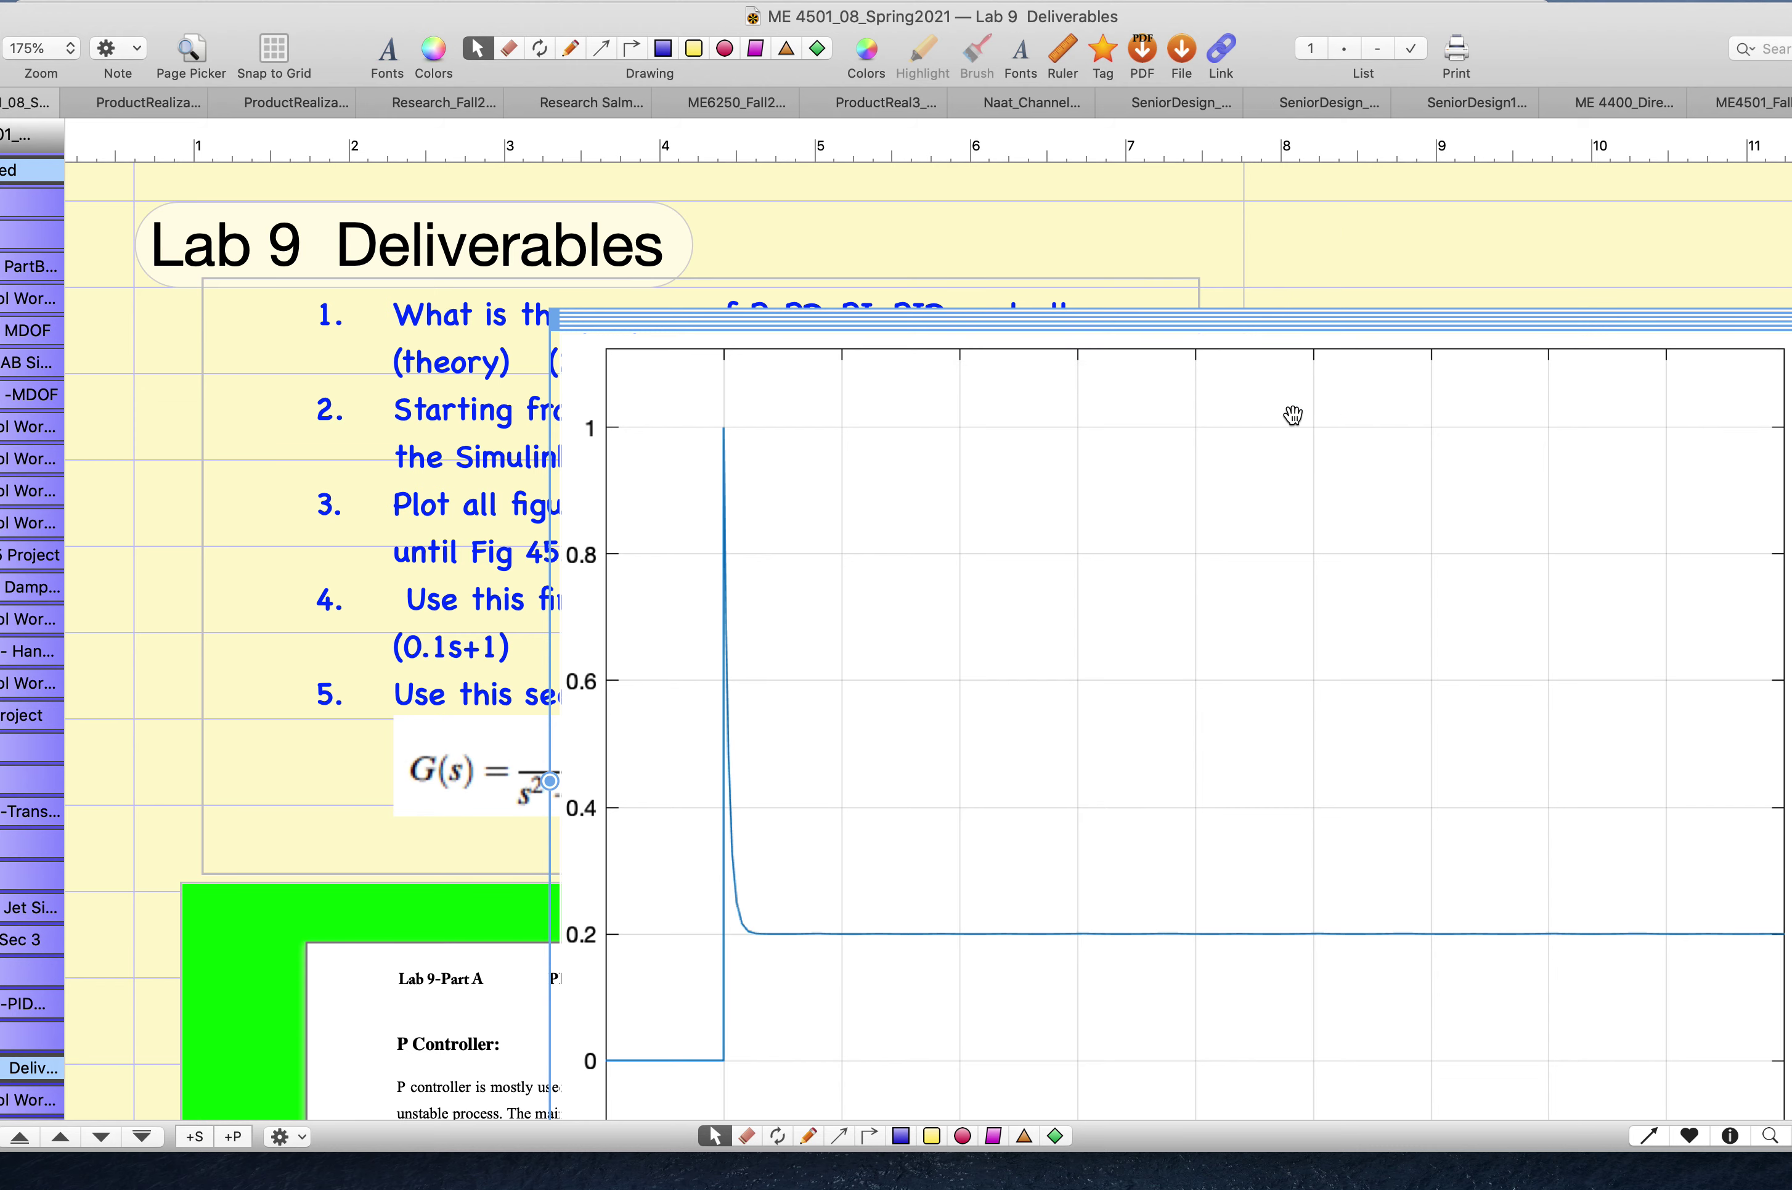
Step: Paste the gain-20 error plot on the School Workbook page, shrink it and place it below the existing response plot
left_click(17, 1110)
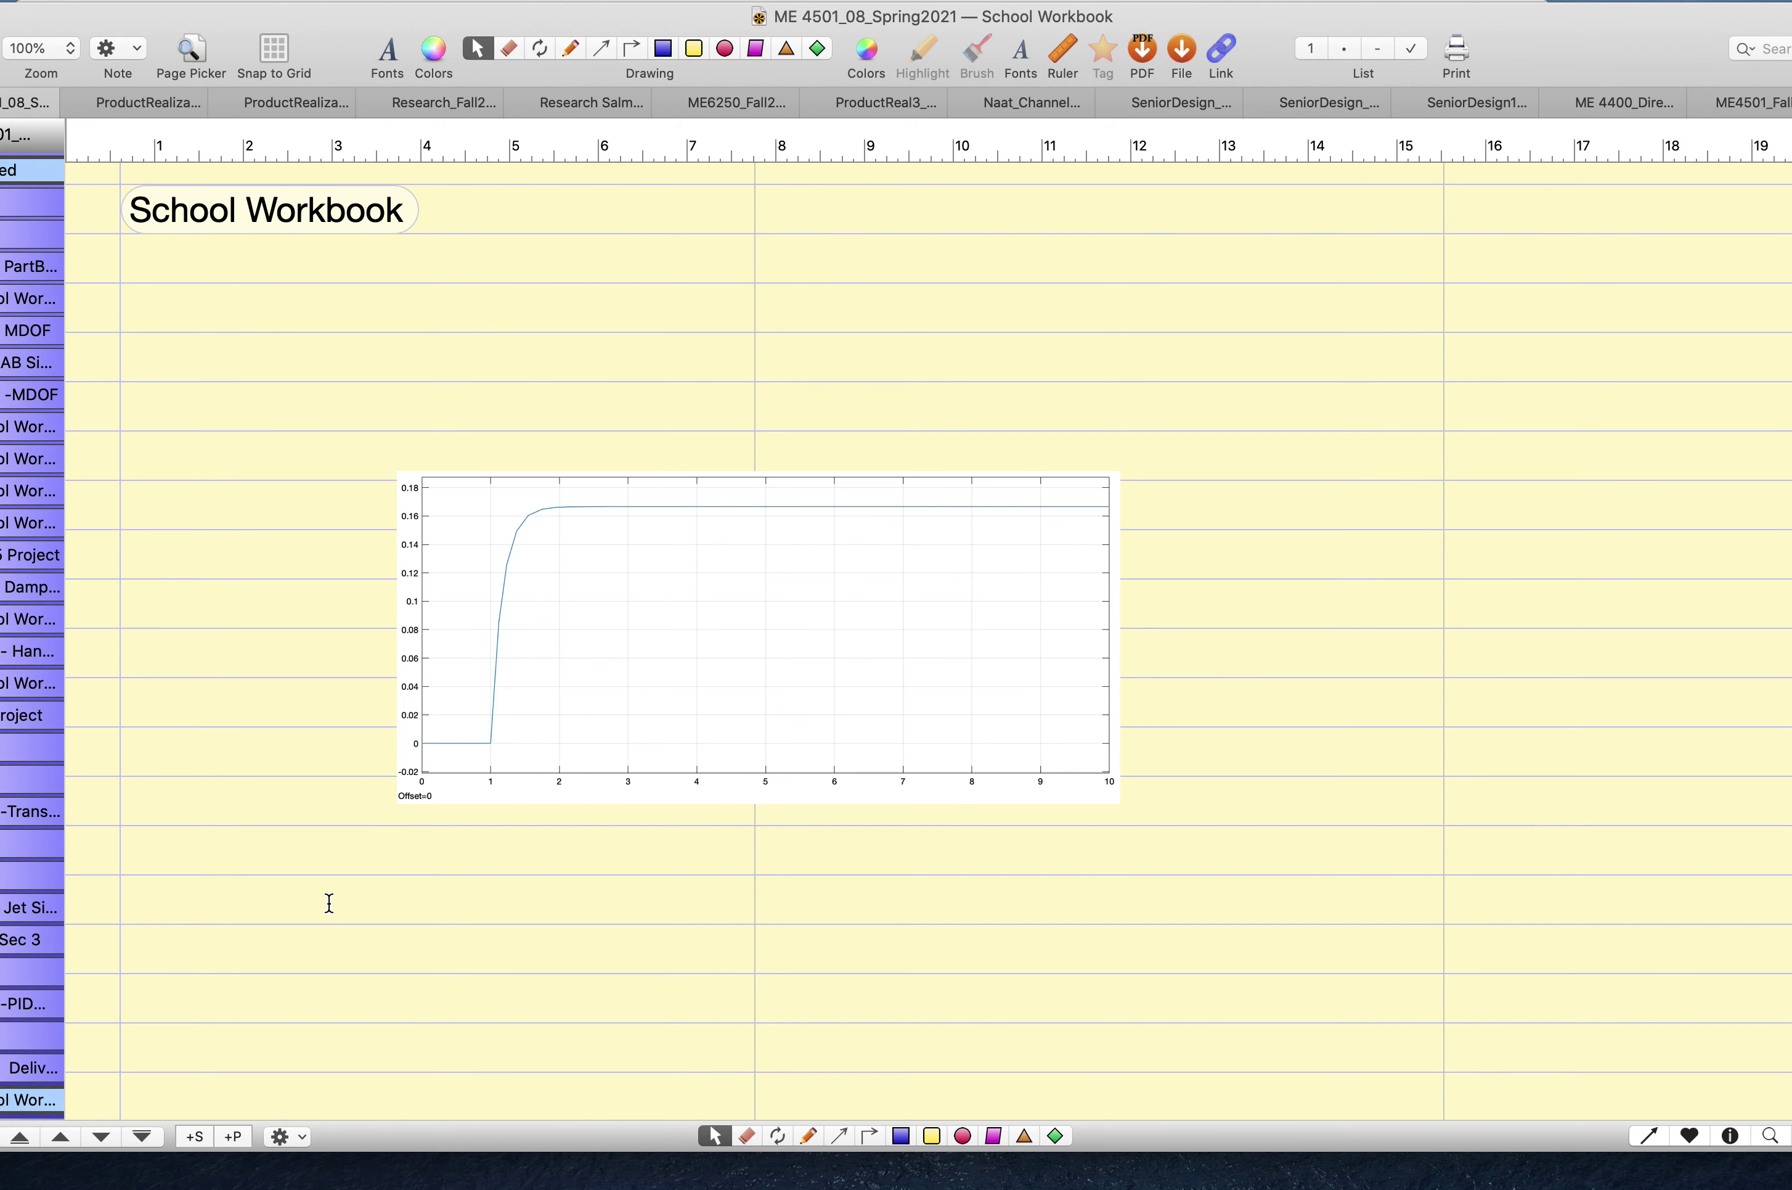
key("super+v")
scroll(1284, 880, "down", 5)
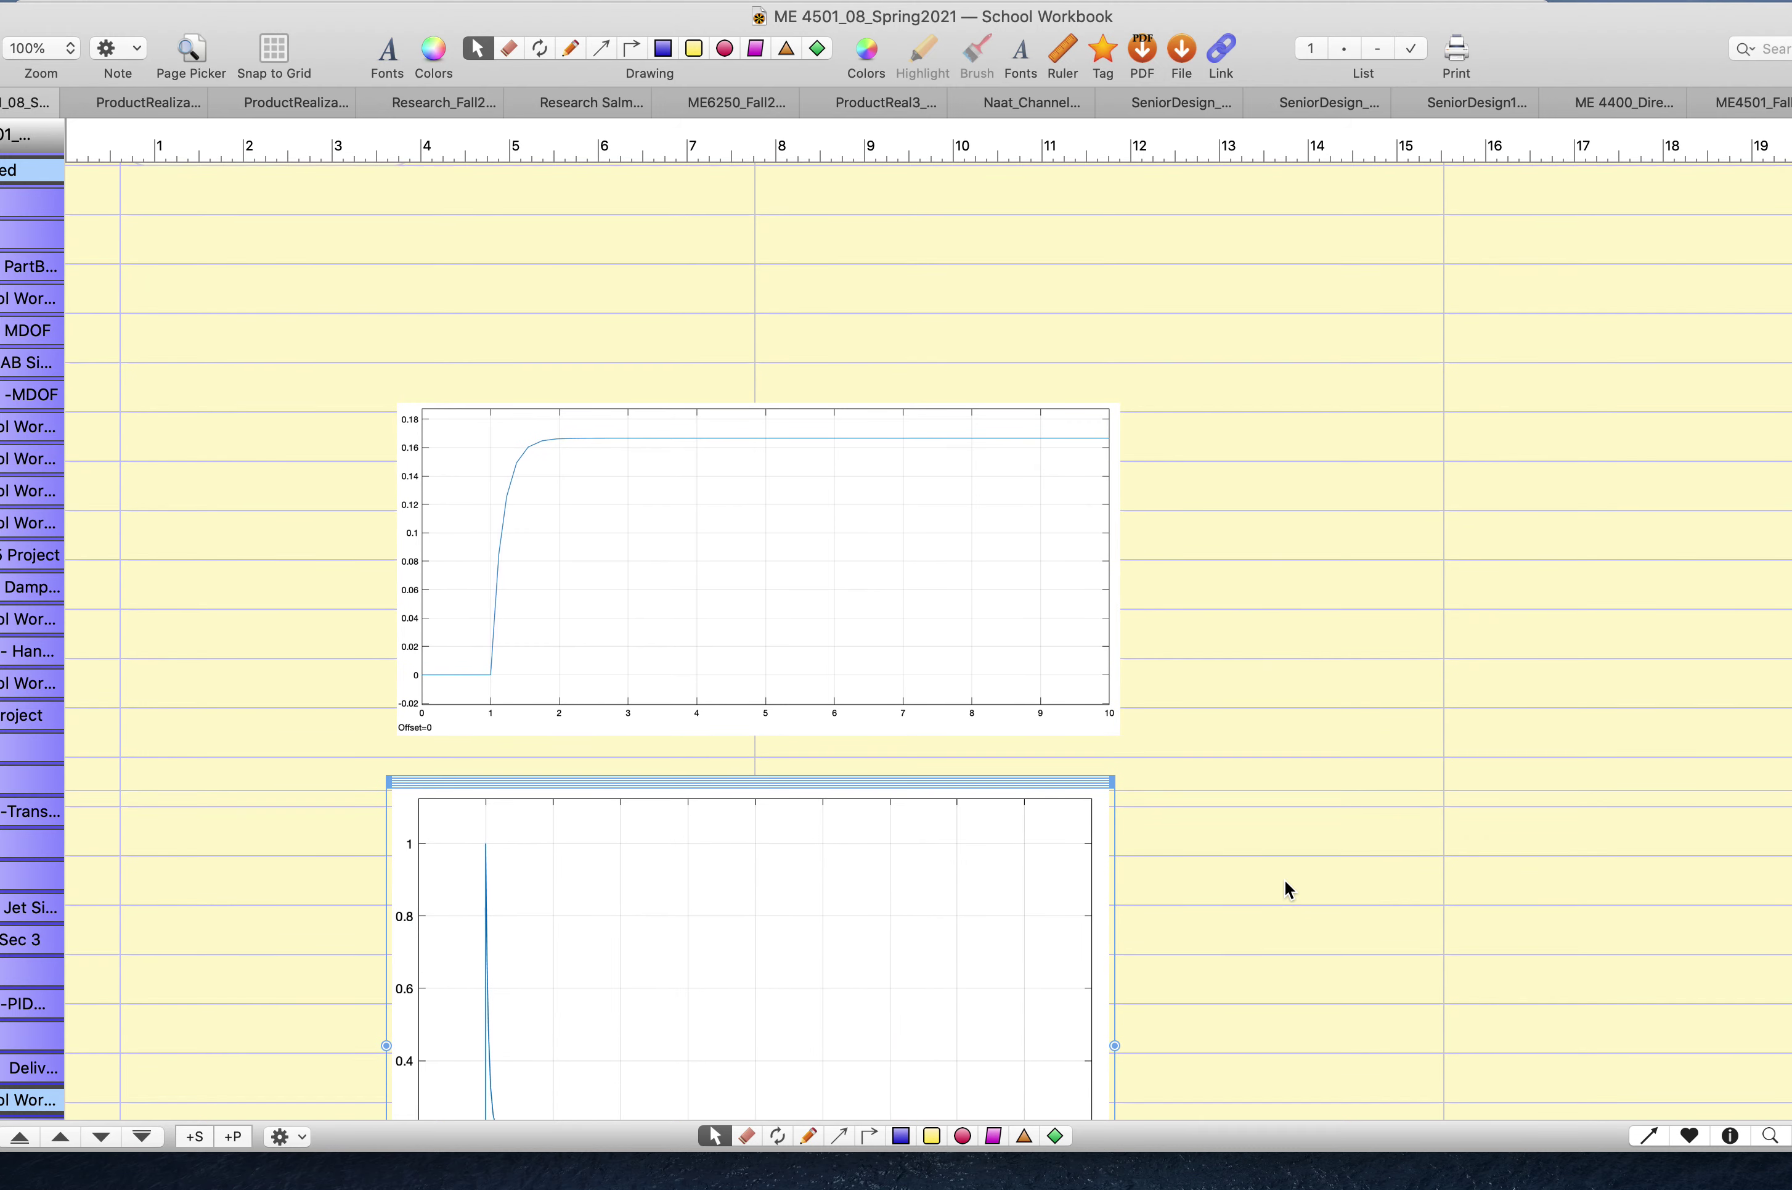
left_click_drag(1107, 1068, 819, 885)
left_click_drag(688, 785, 852, 756)
left_click(1151, 816)
left_click(744, 737)
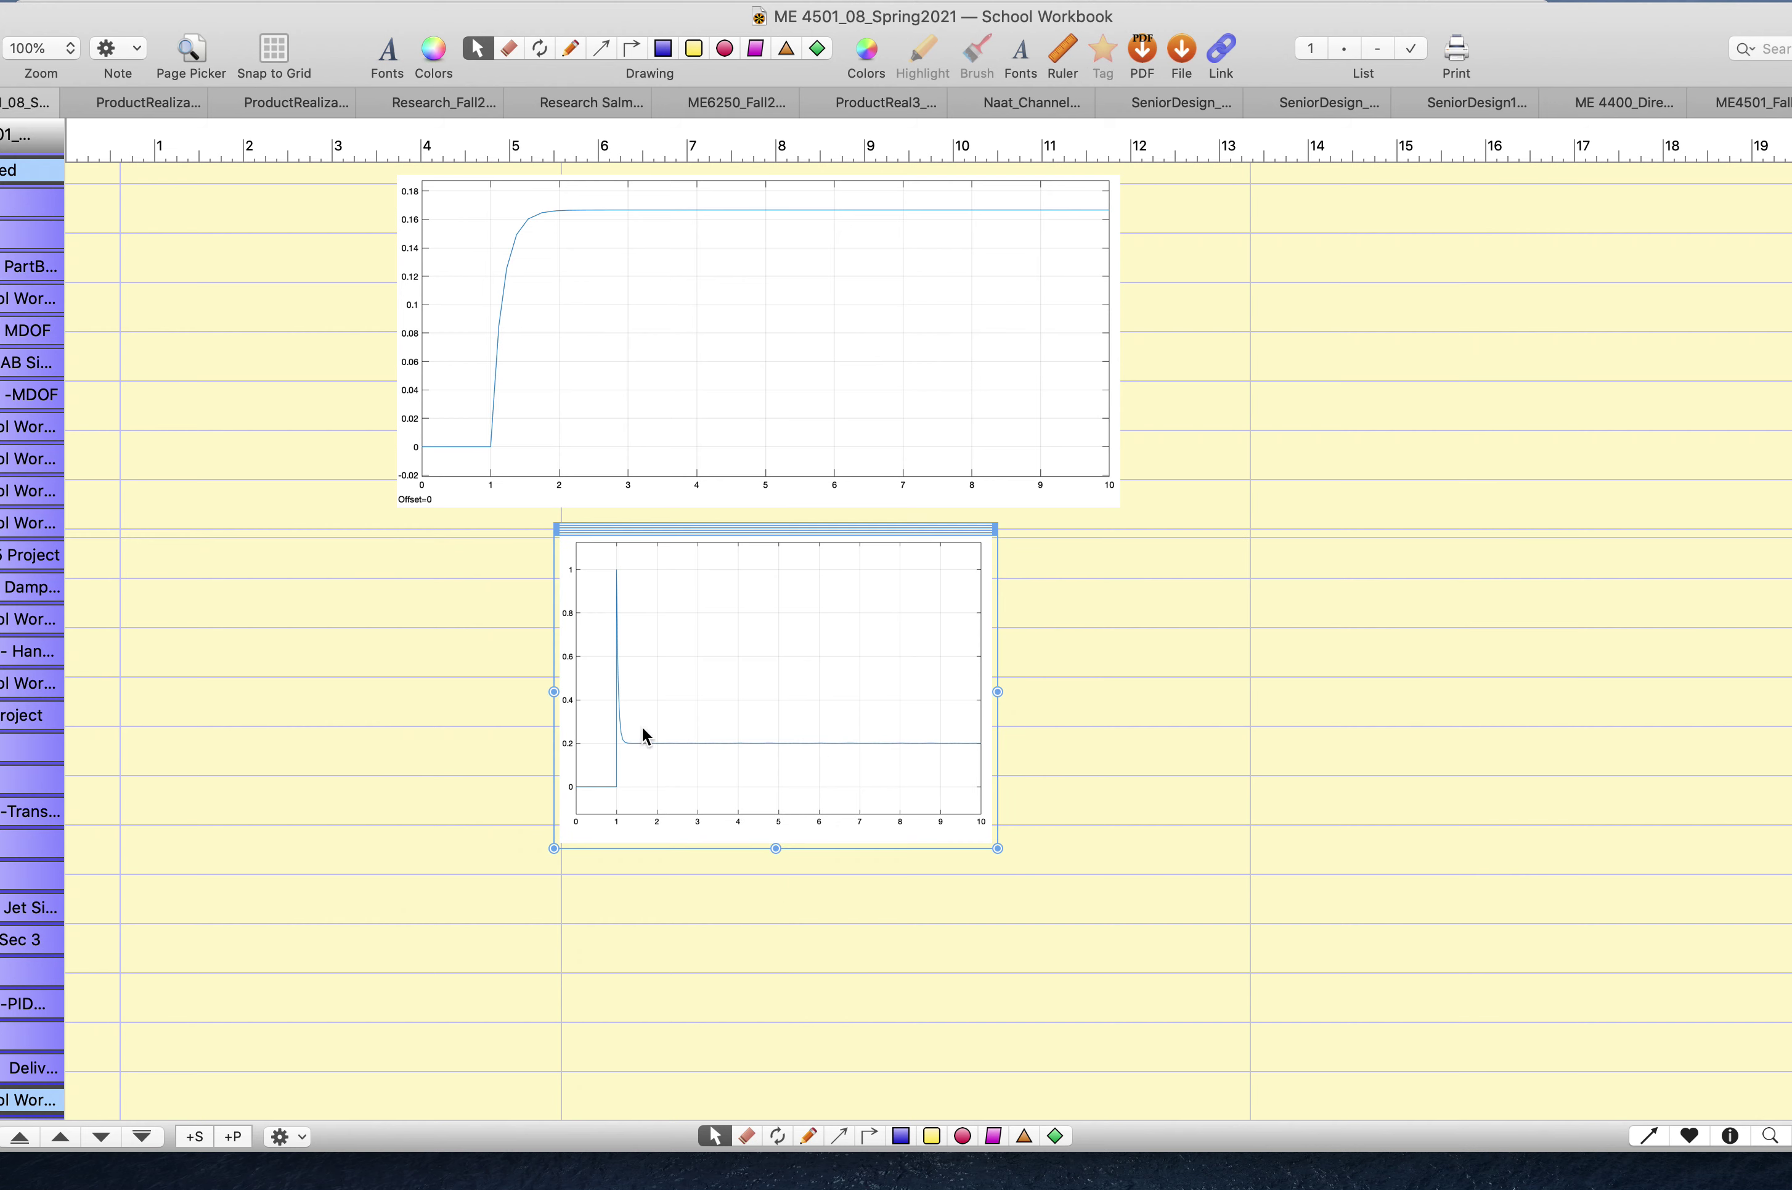
Step: Delete the pasted error plot from the Lab 9 Deliverables page
left_click(12, 1078)
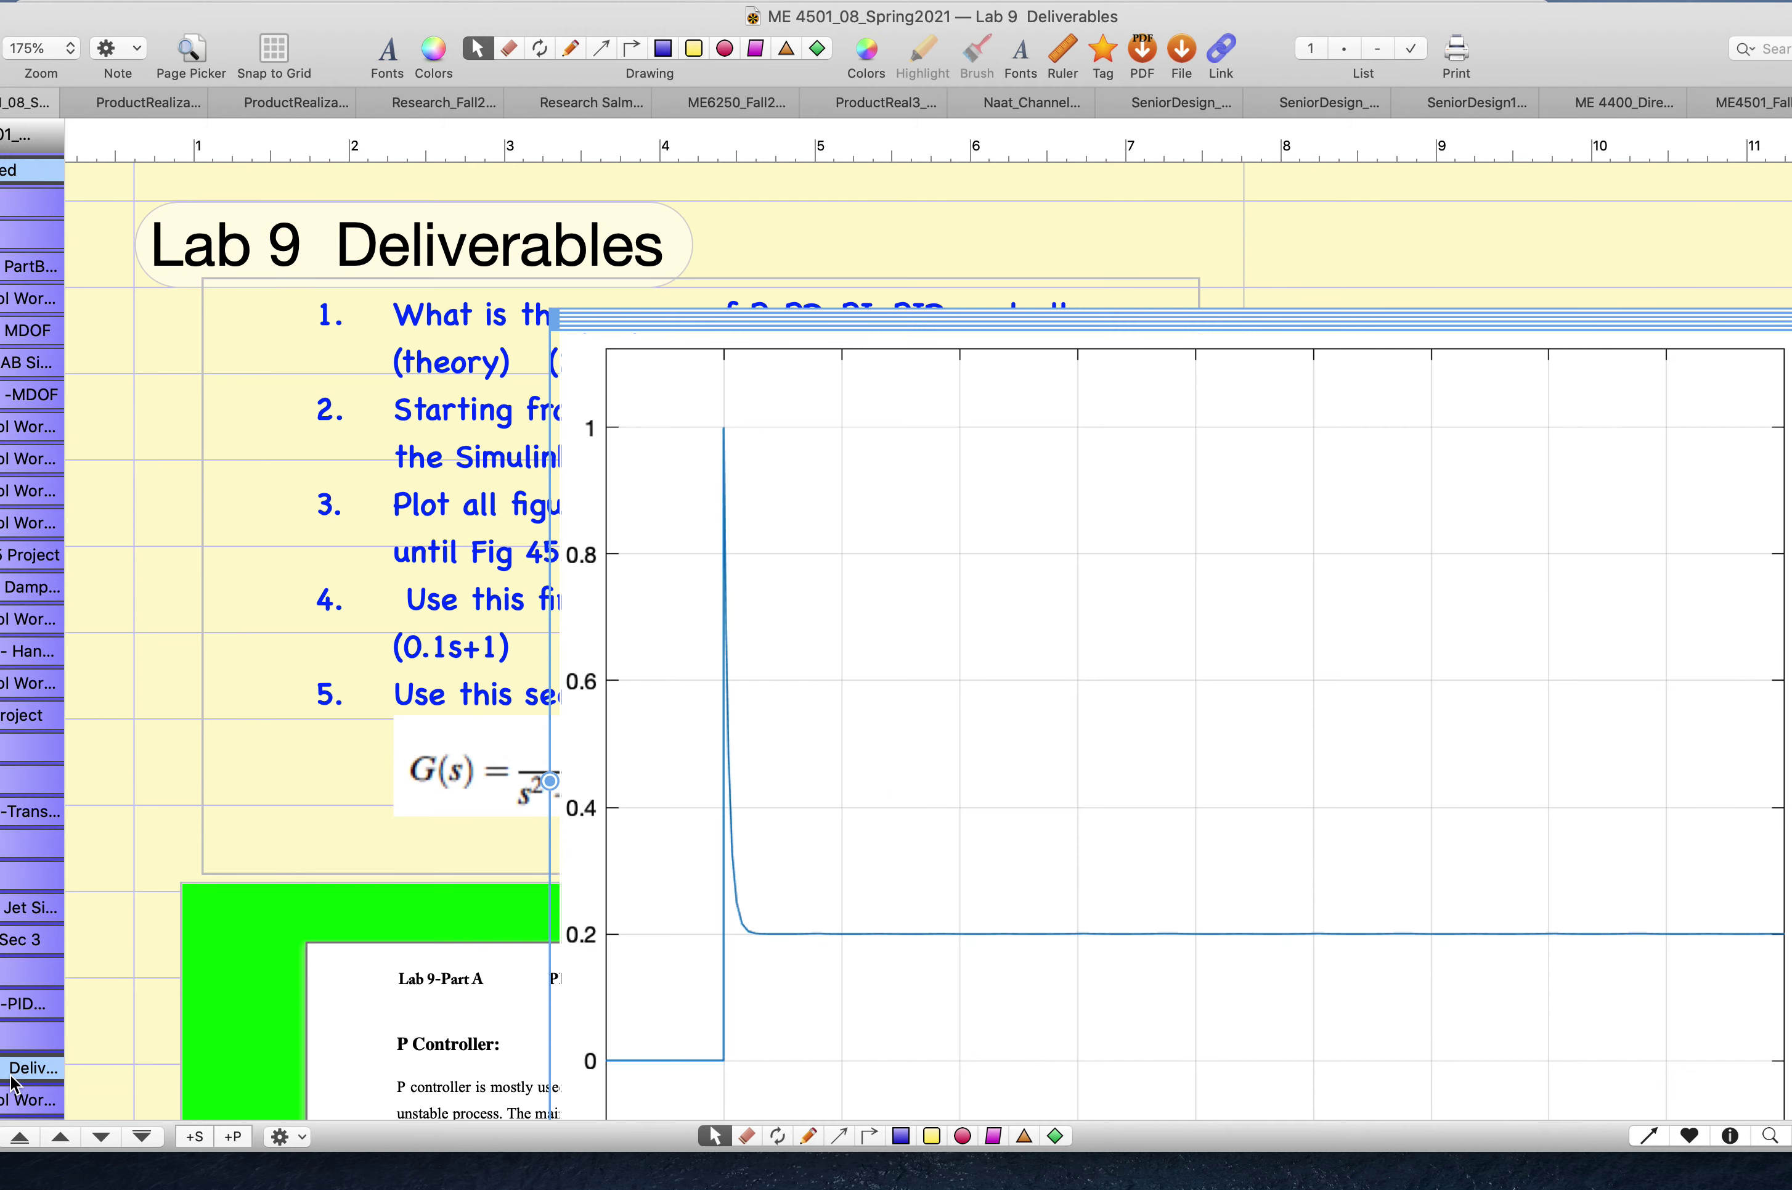
left_click_drag(1521, 181, 1408, 411)
key("Delete")
Step: Review the first- and second-order transfer functions in the deliverables list and return to the Simulink model
left_click(773, 600)
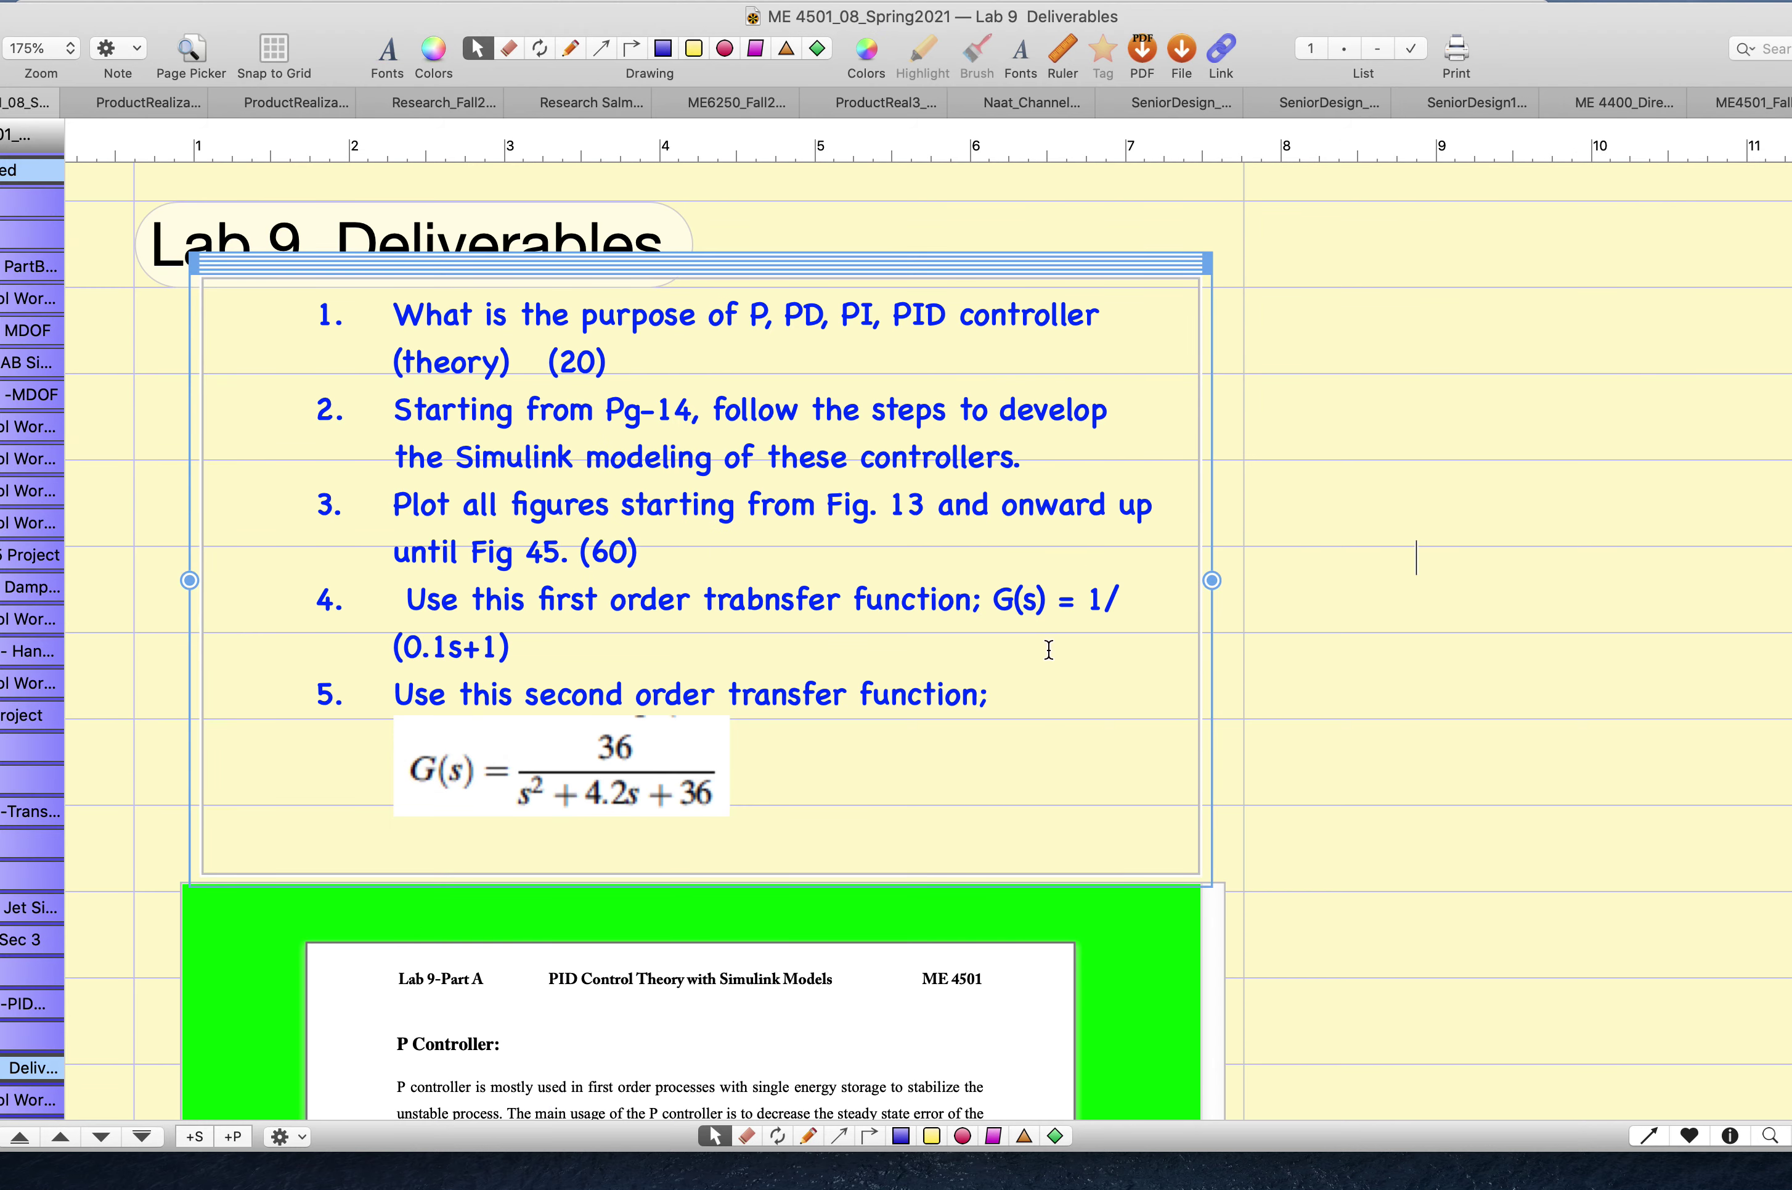
left_click(993, 601)
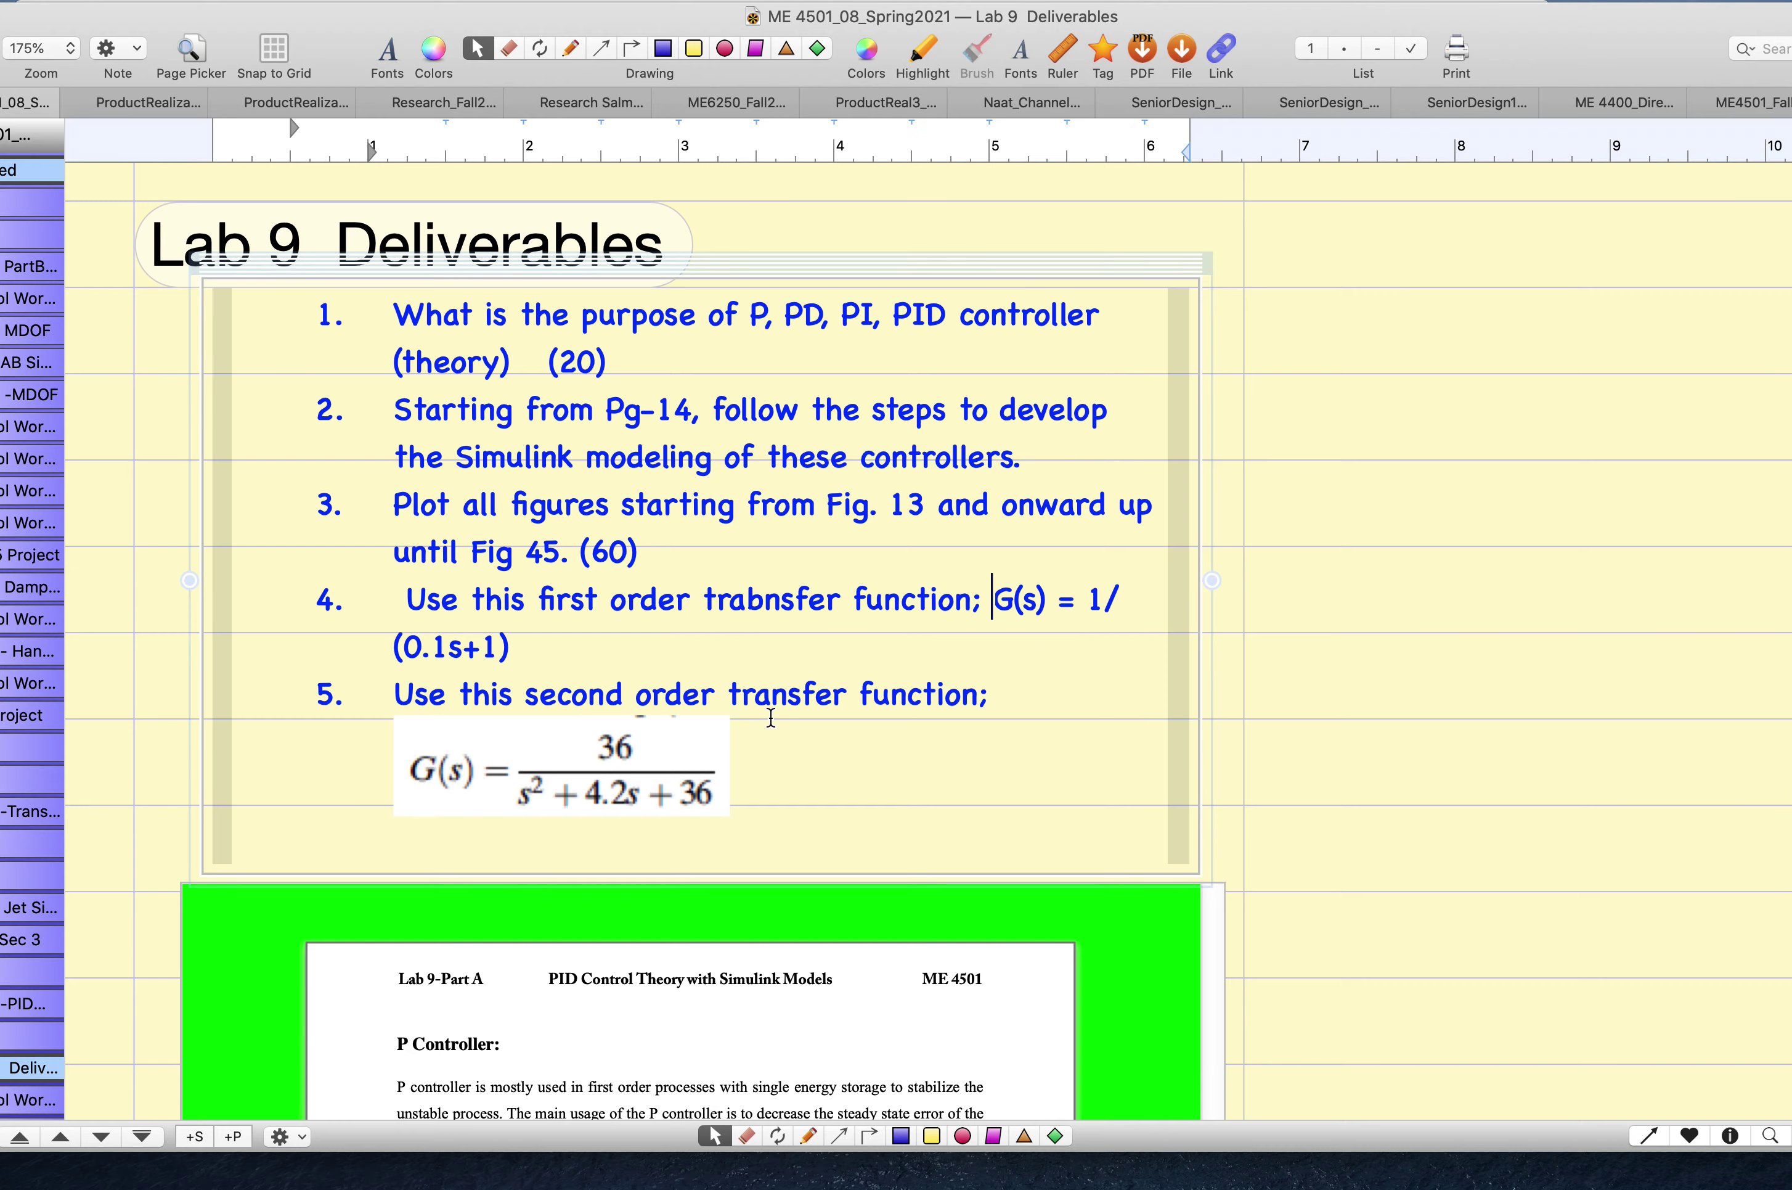
key("ctrl+Left")
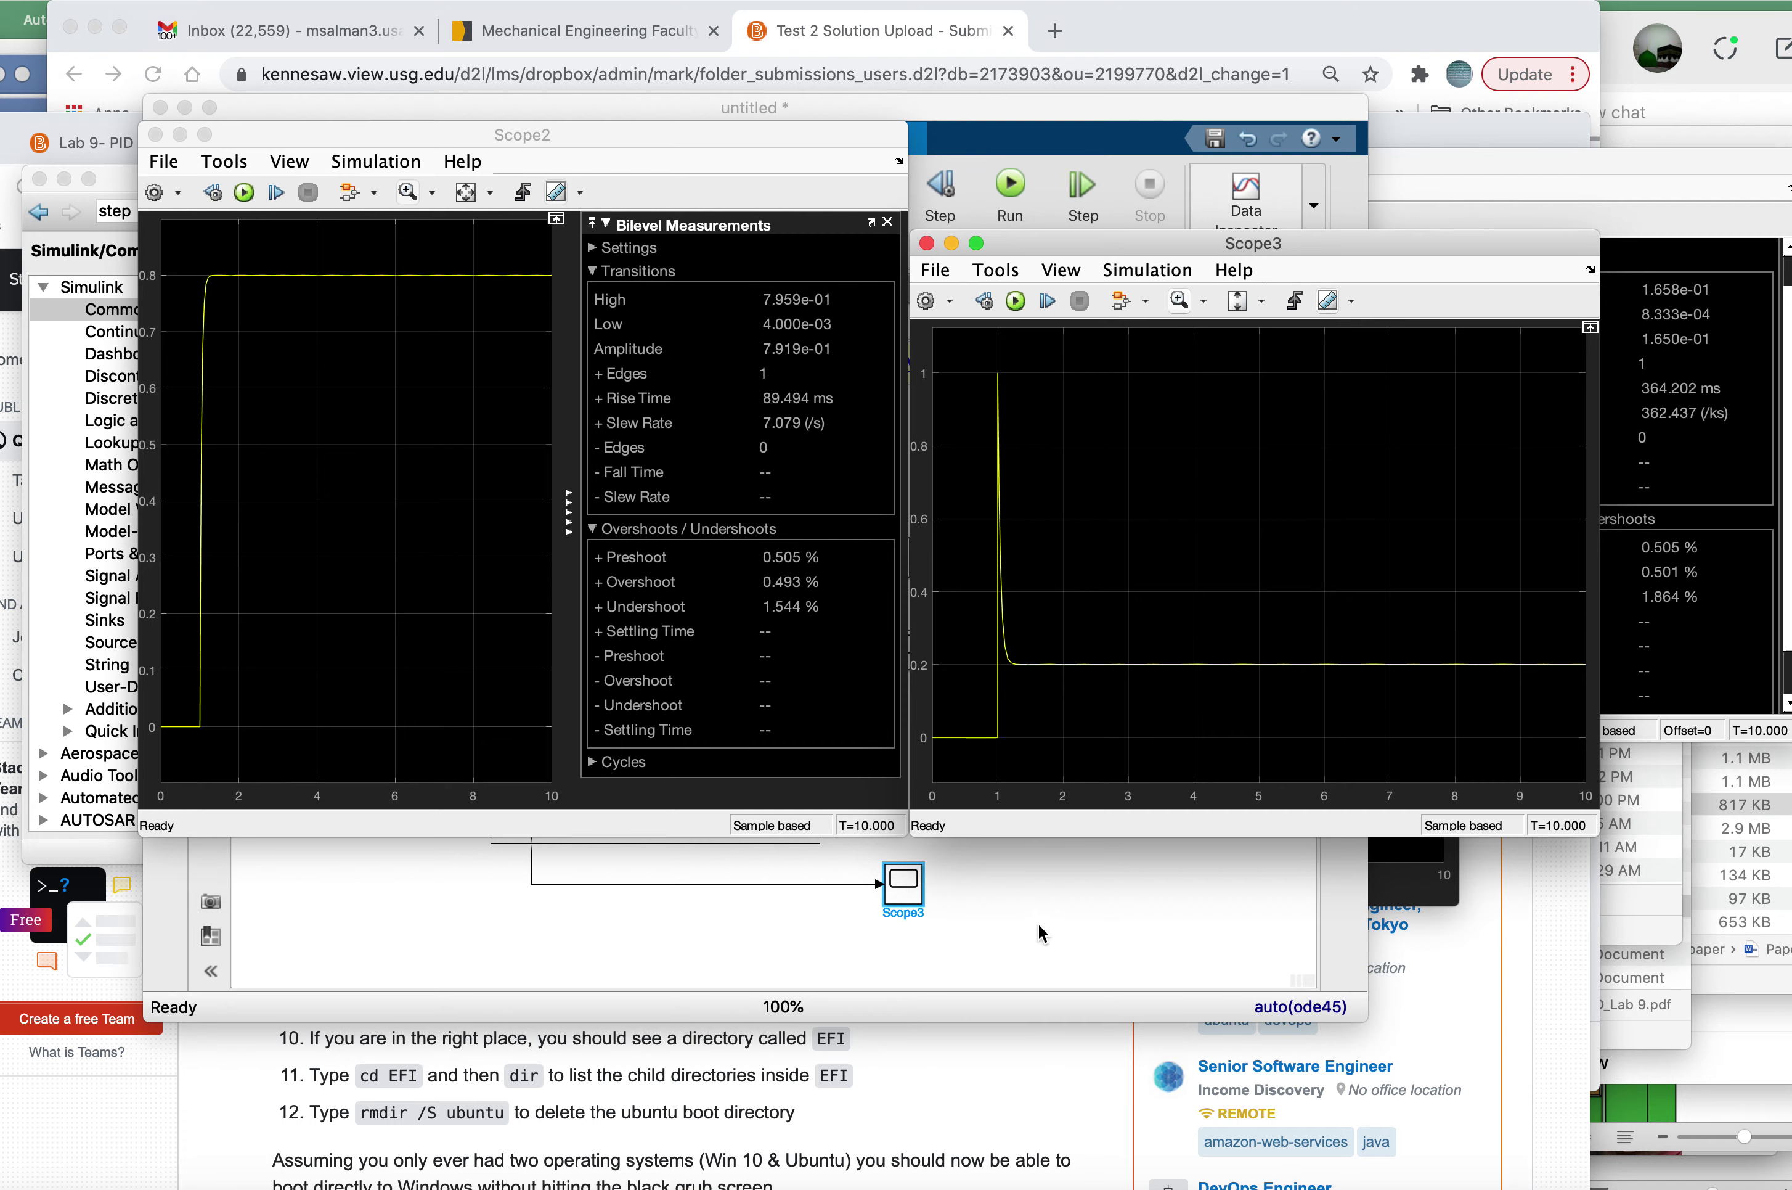
left_click(1041, 922)
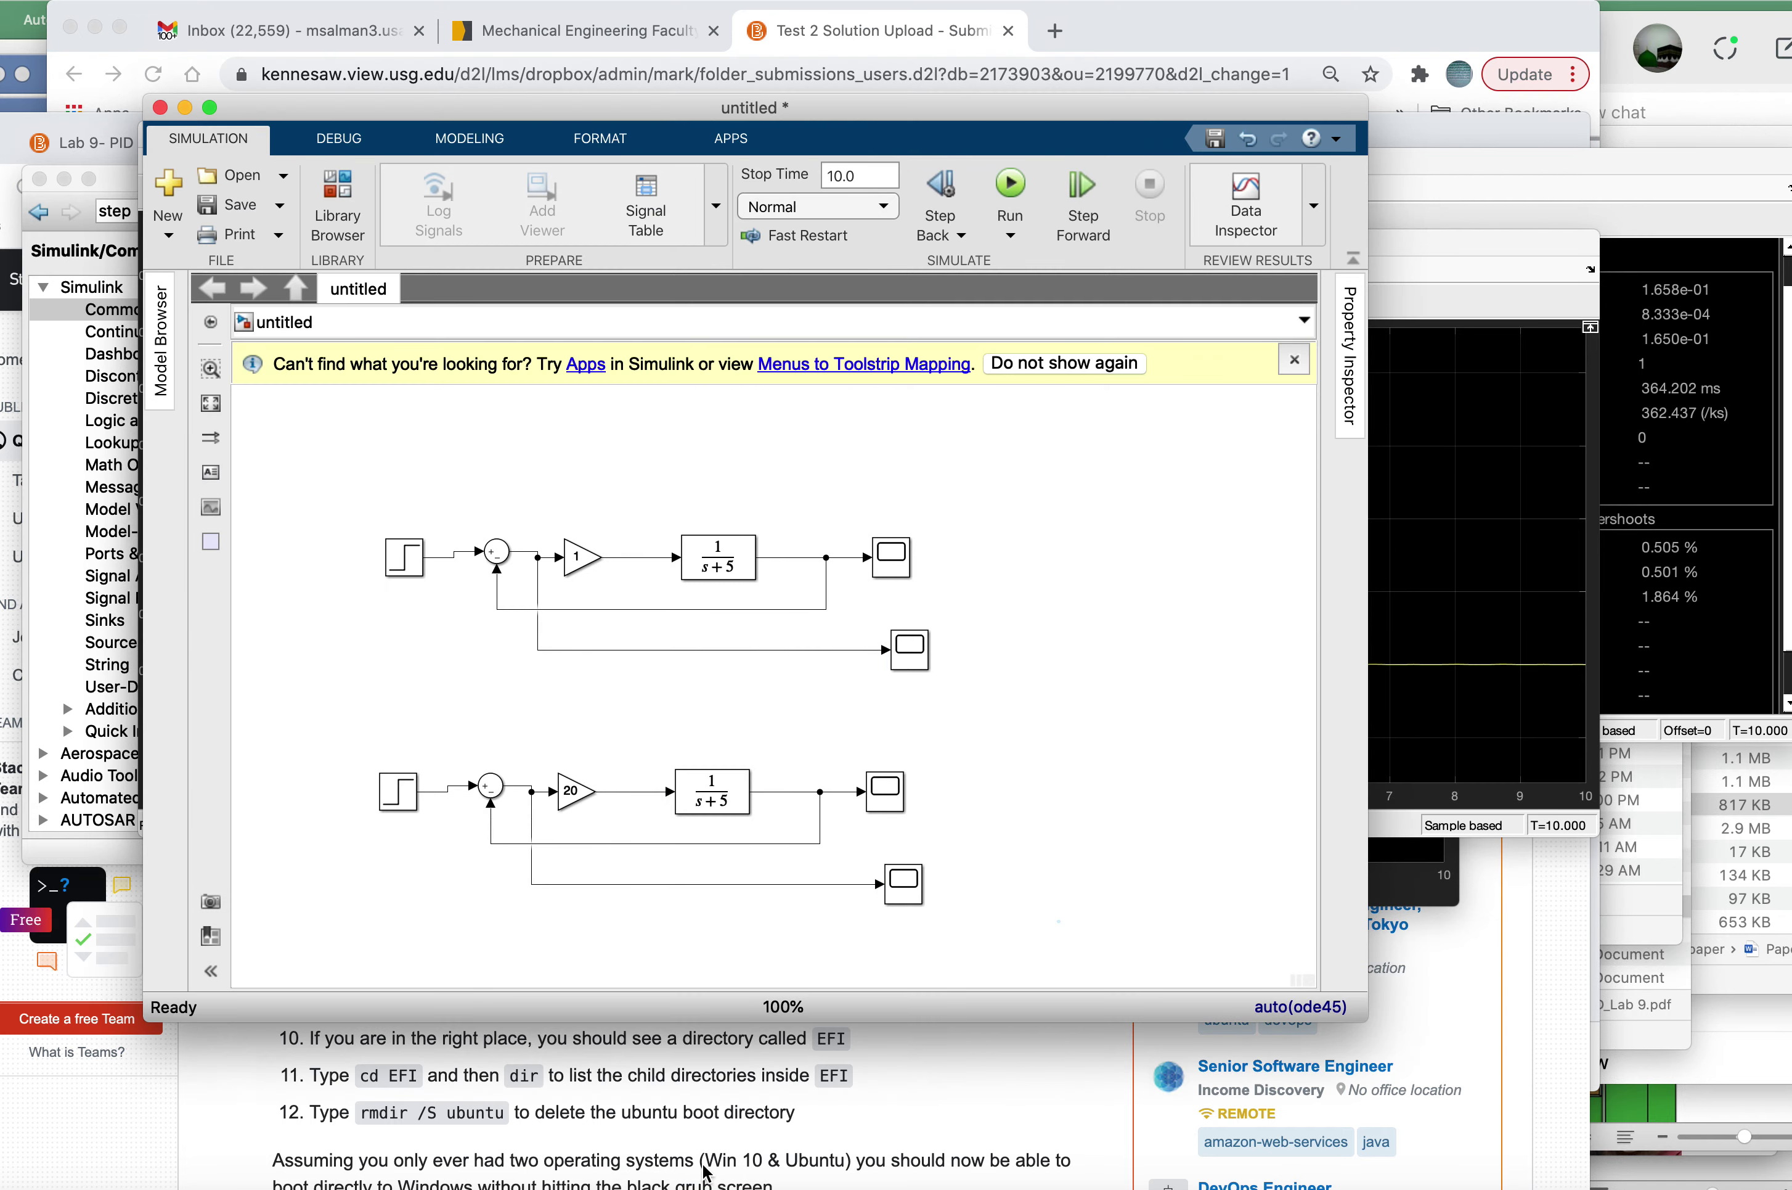
Step: Examine the first-order P-control section of the lab theory PDF, from Figure 12 through the output and error plots for each Kp
left_click(610, 1180)
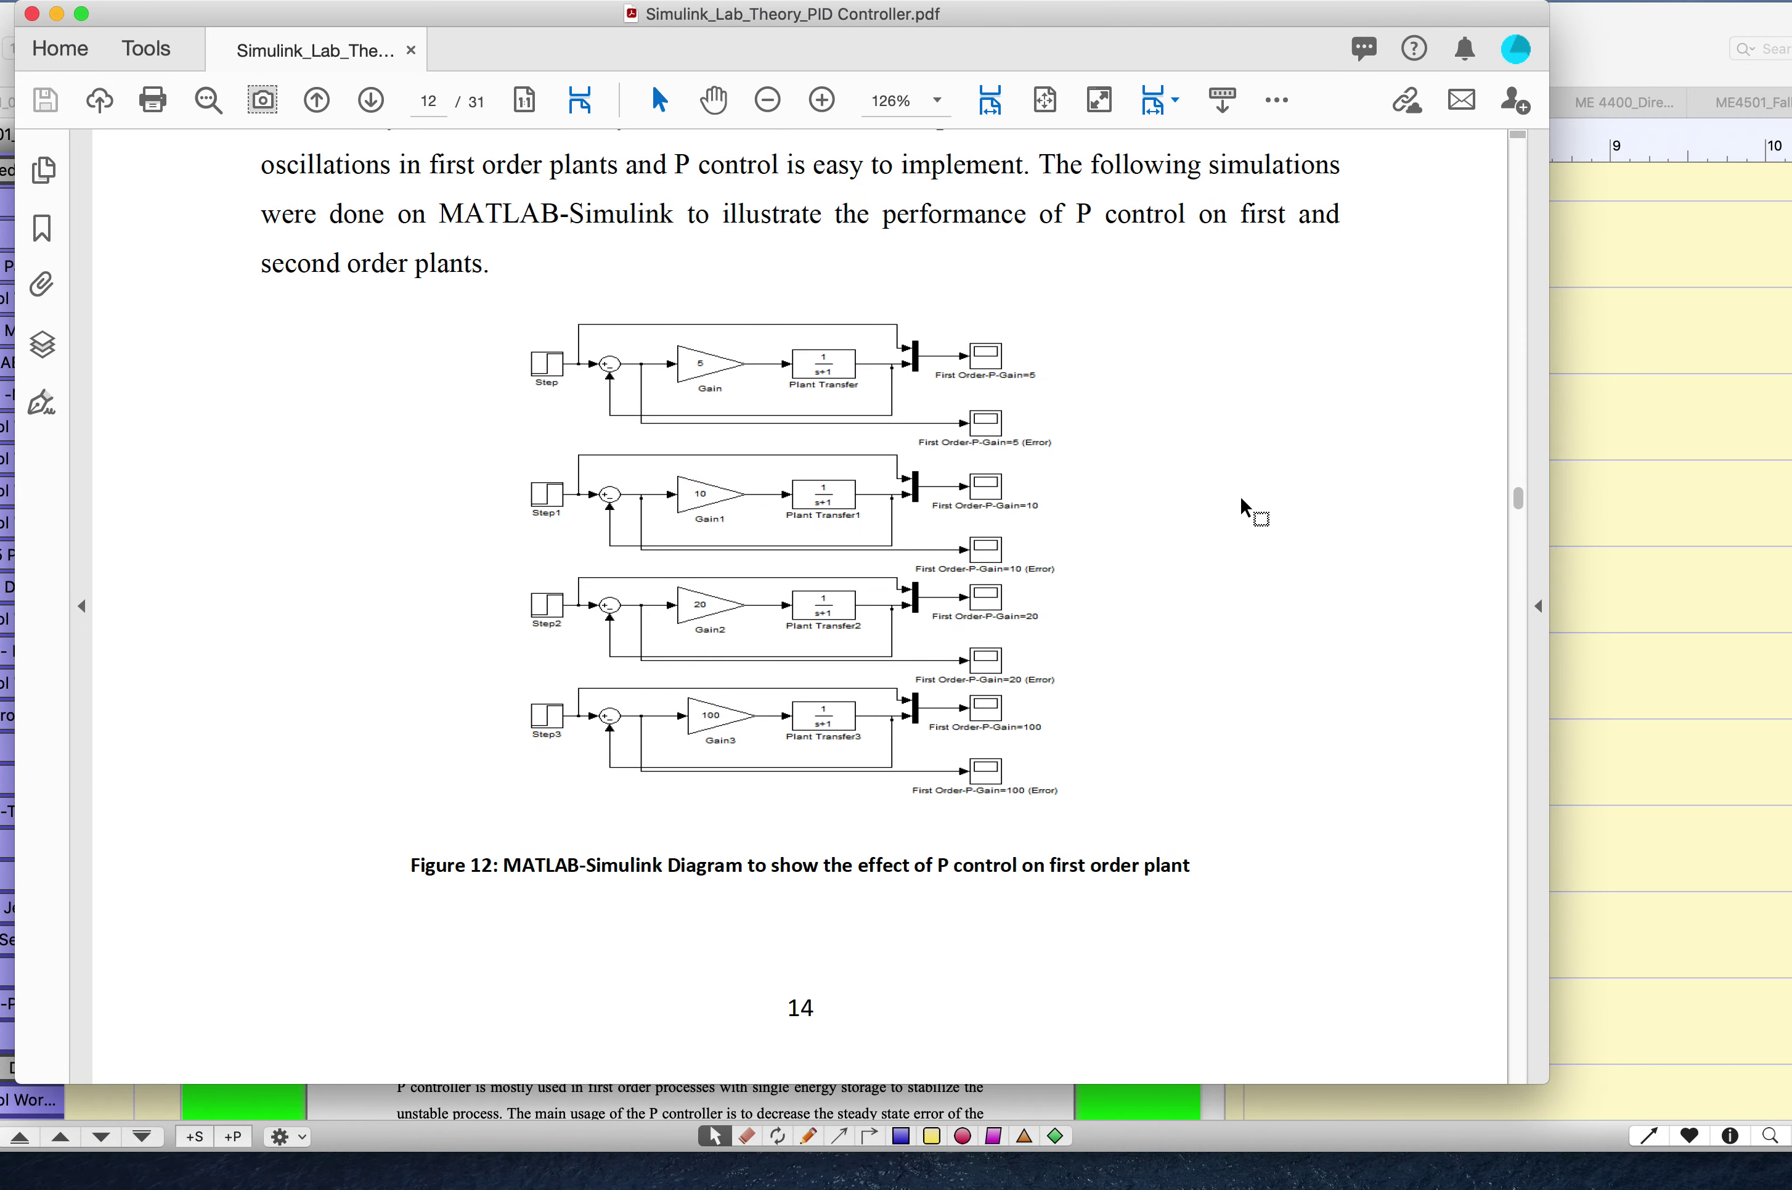
scroll(1243, 507, "down", 3)
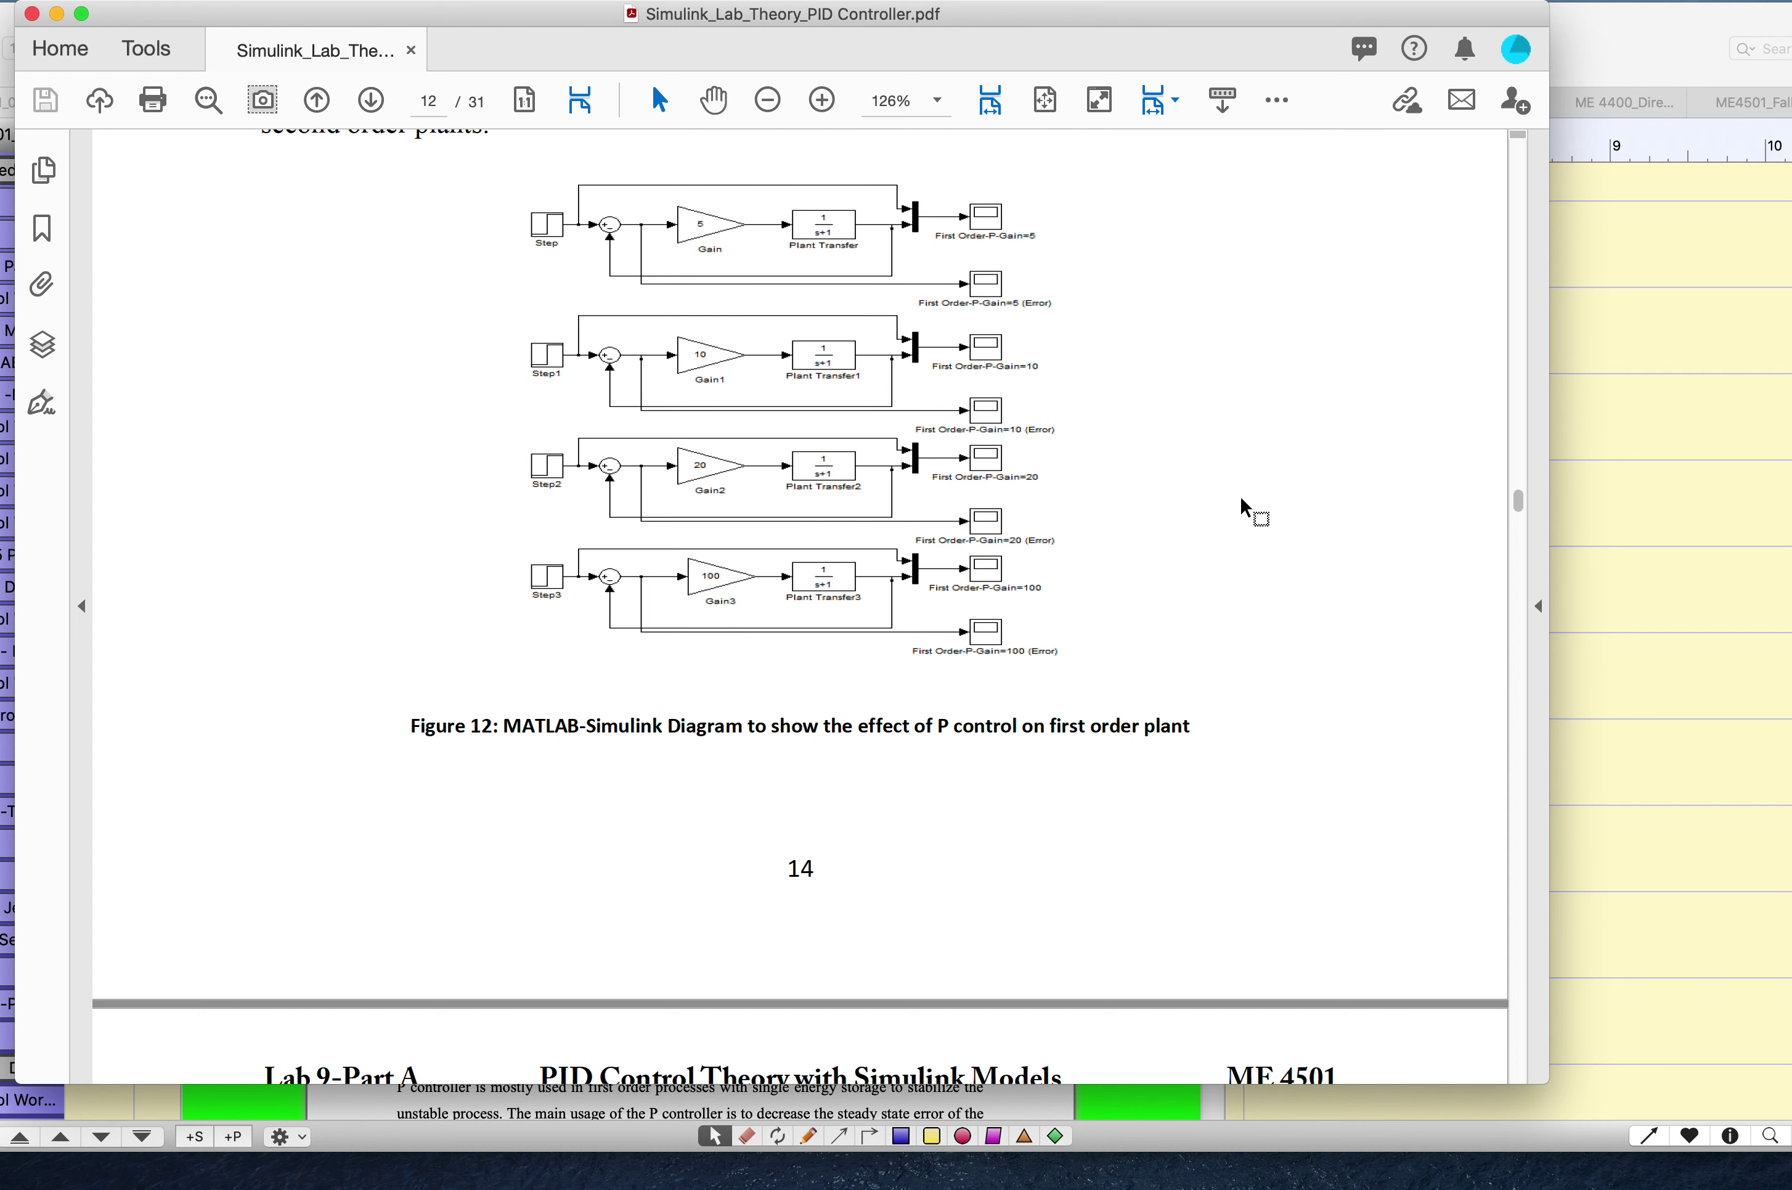
scroll(1243, 506, "down", 15)
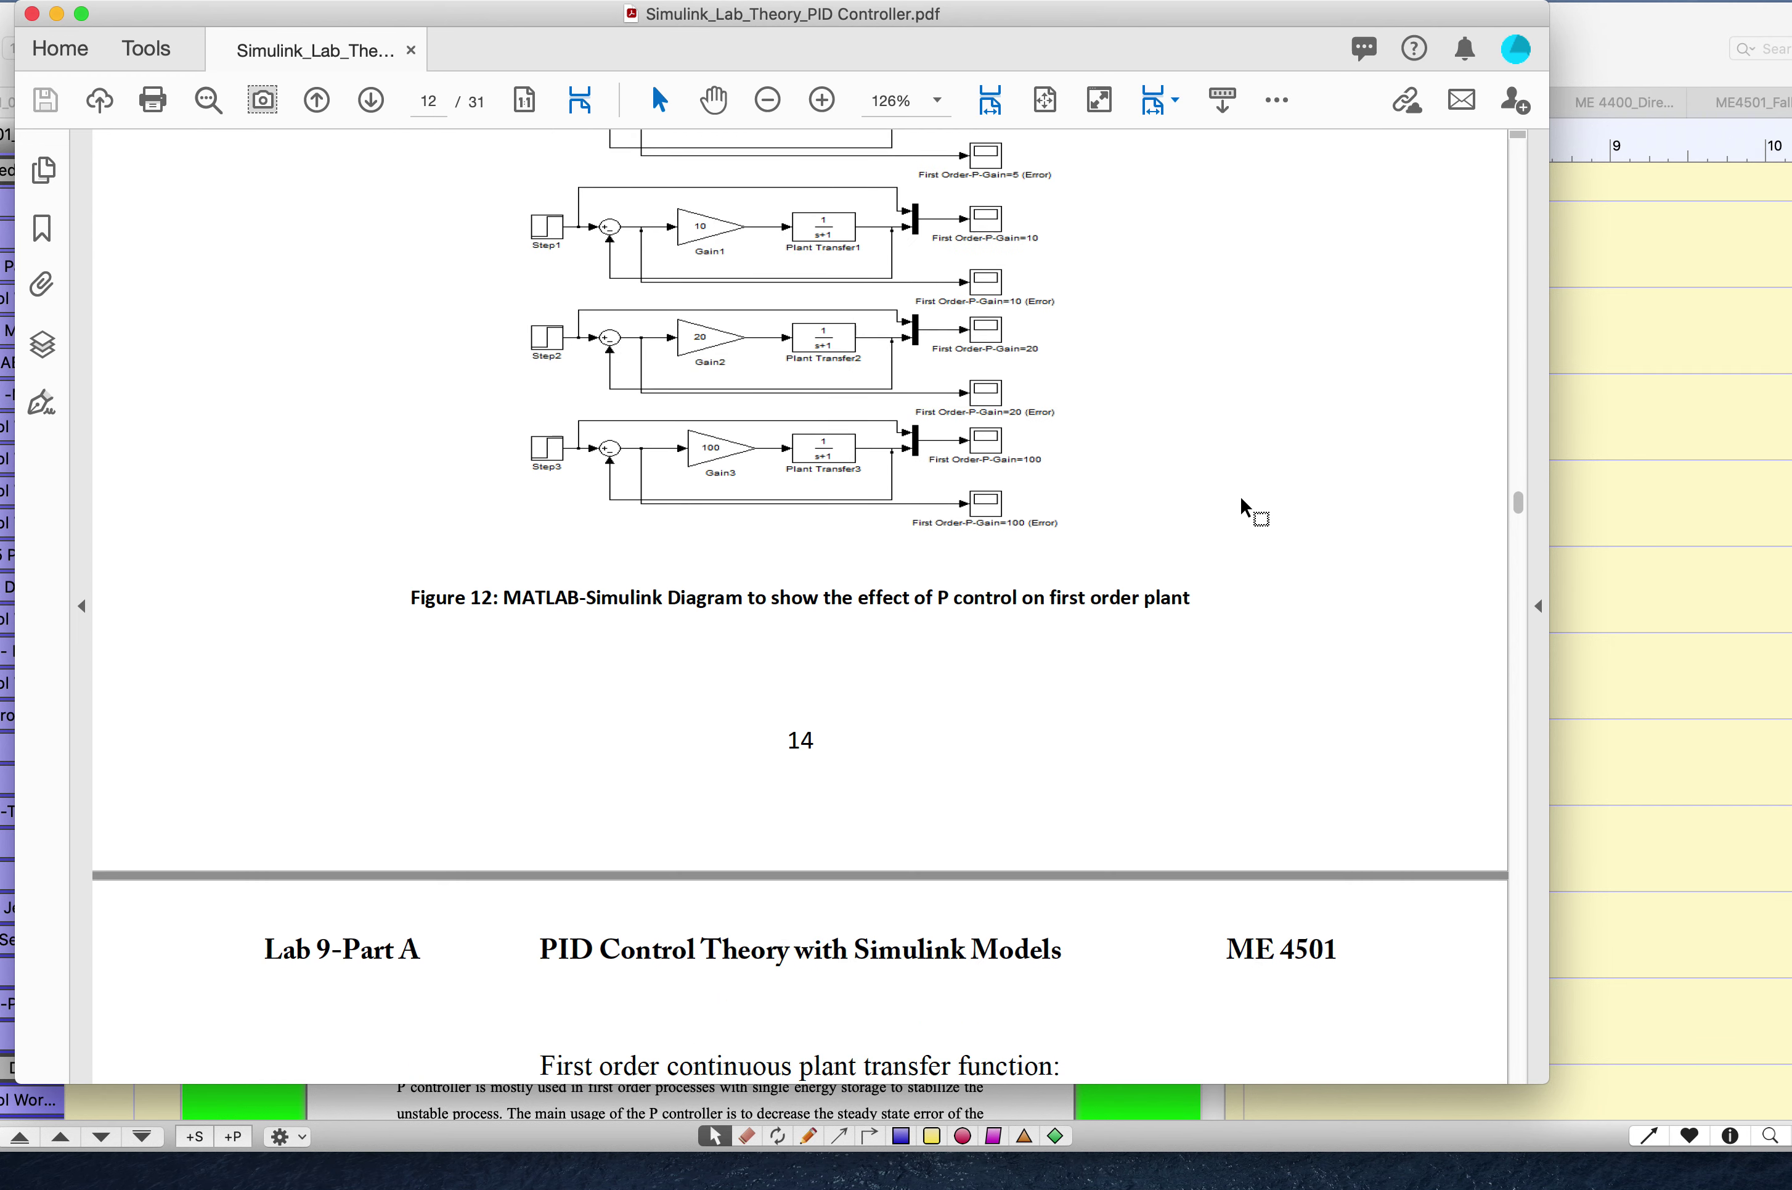
scroll(1244, 507, "down", 19)
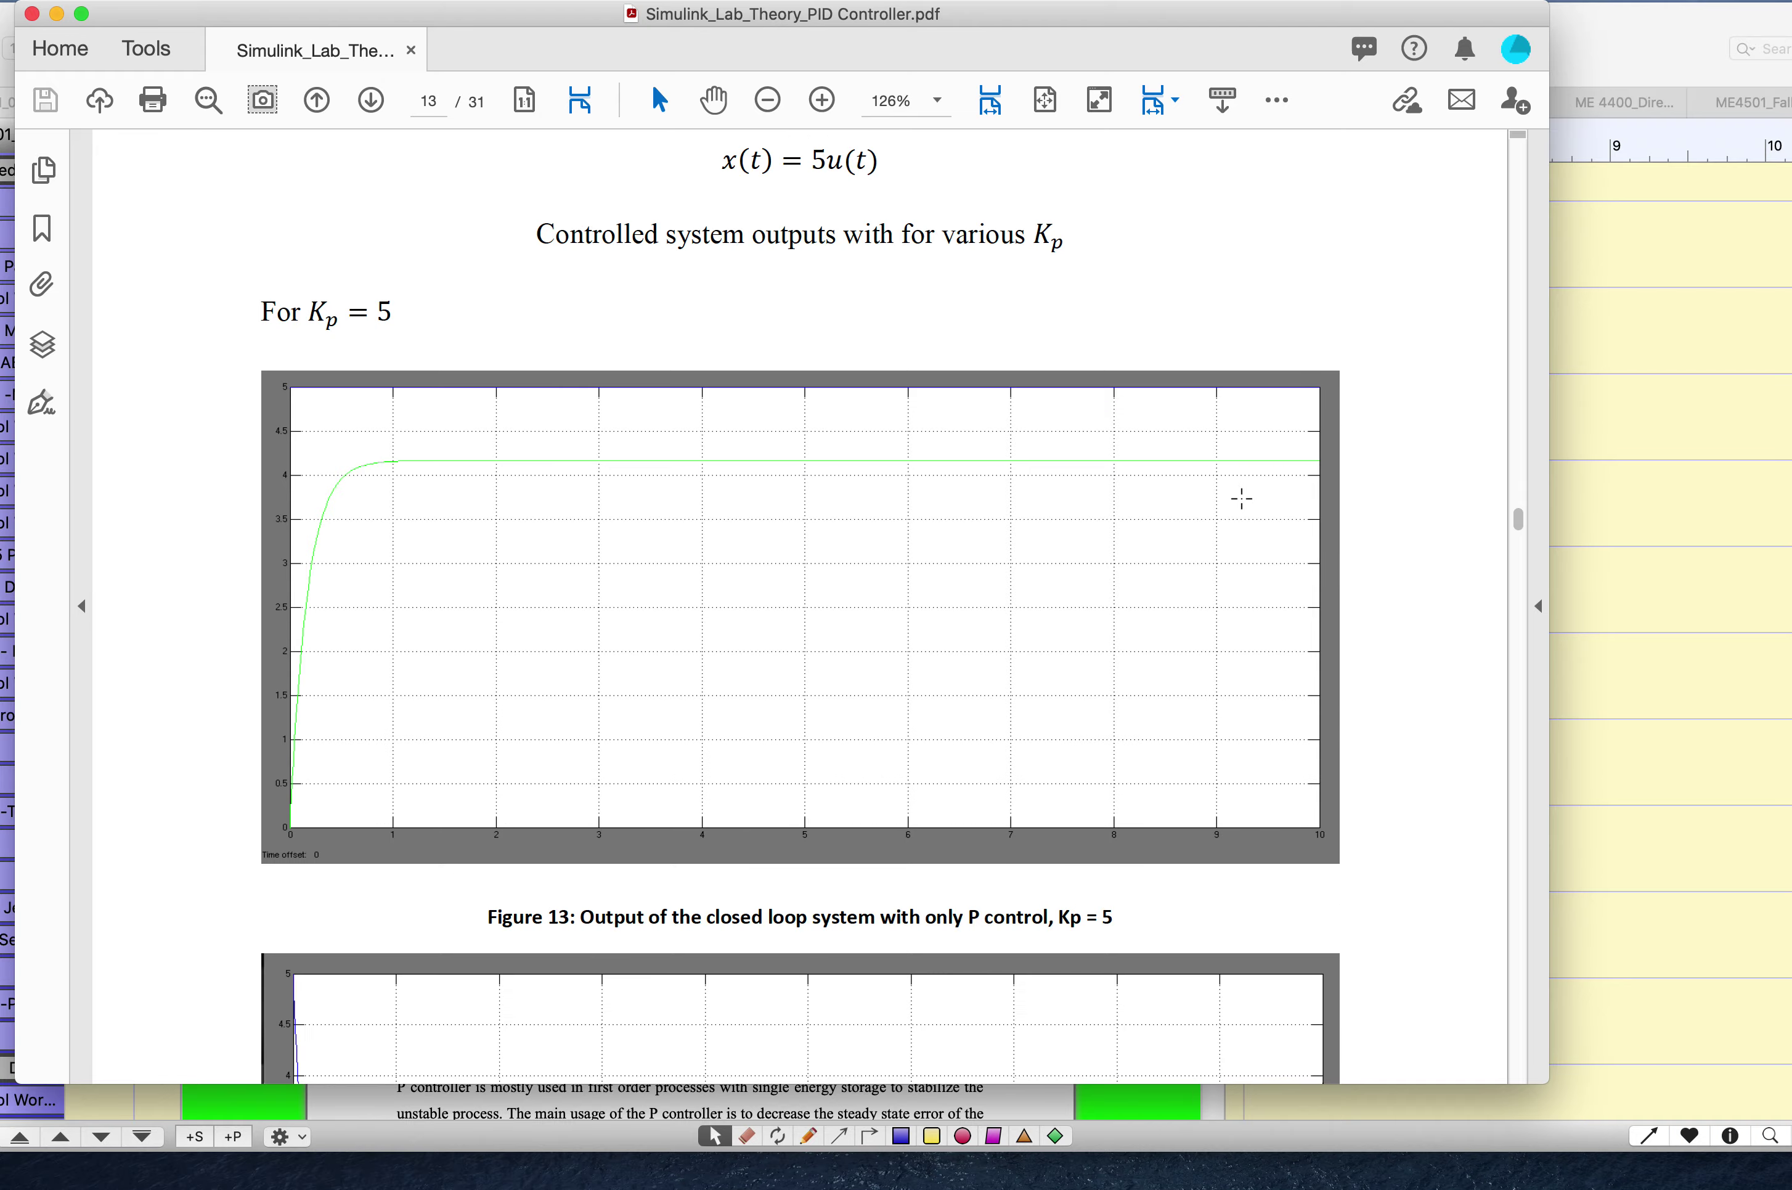
scroll(1243, 506, "down", 20)
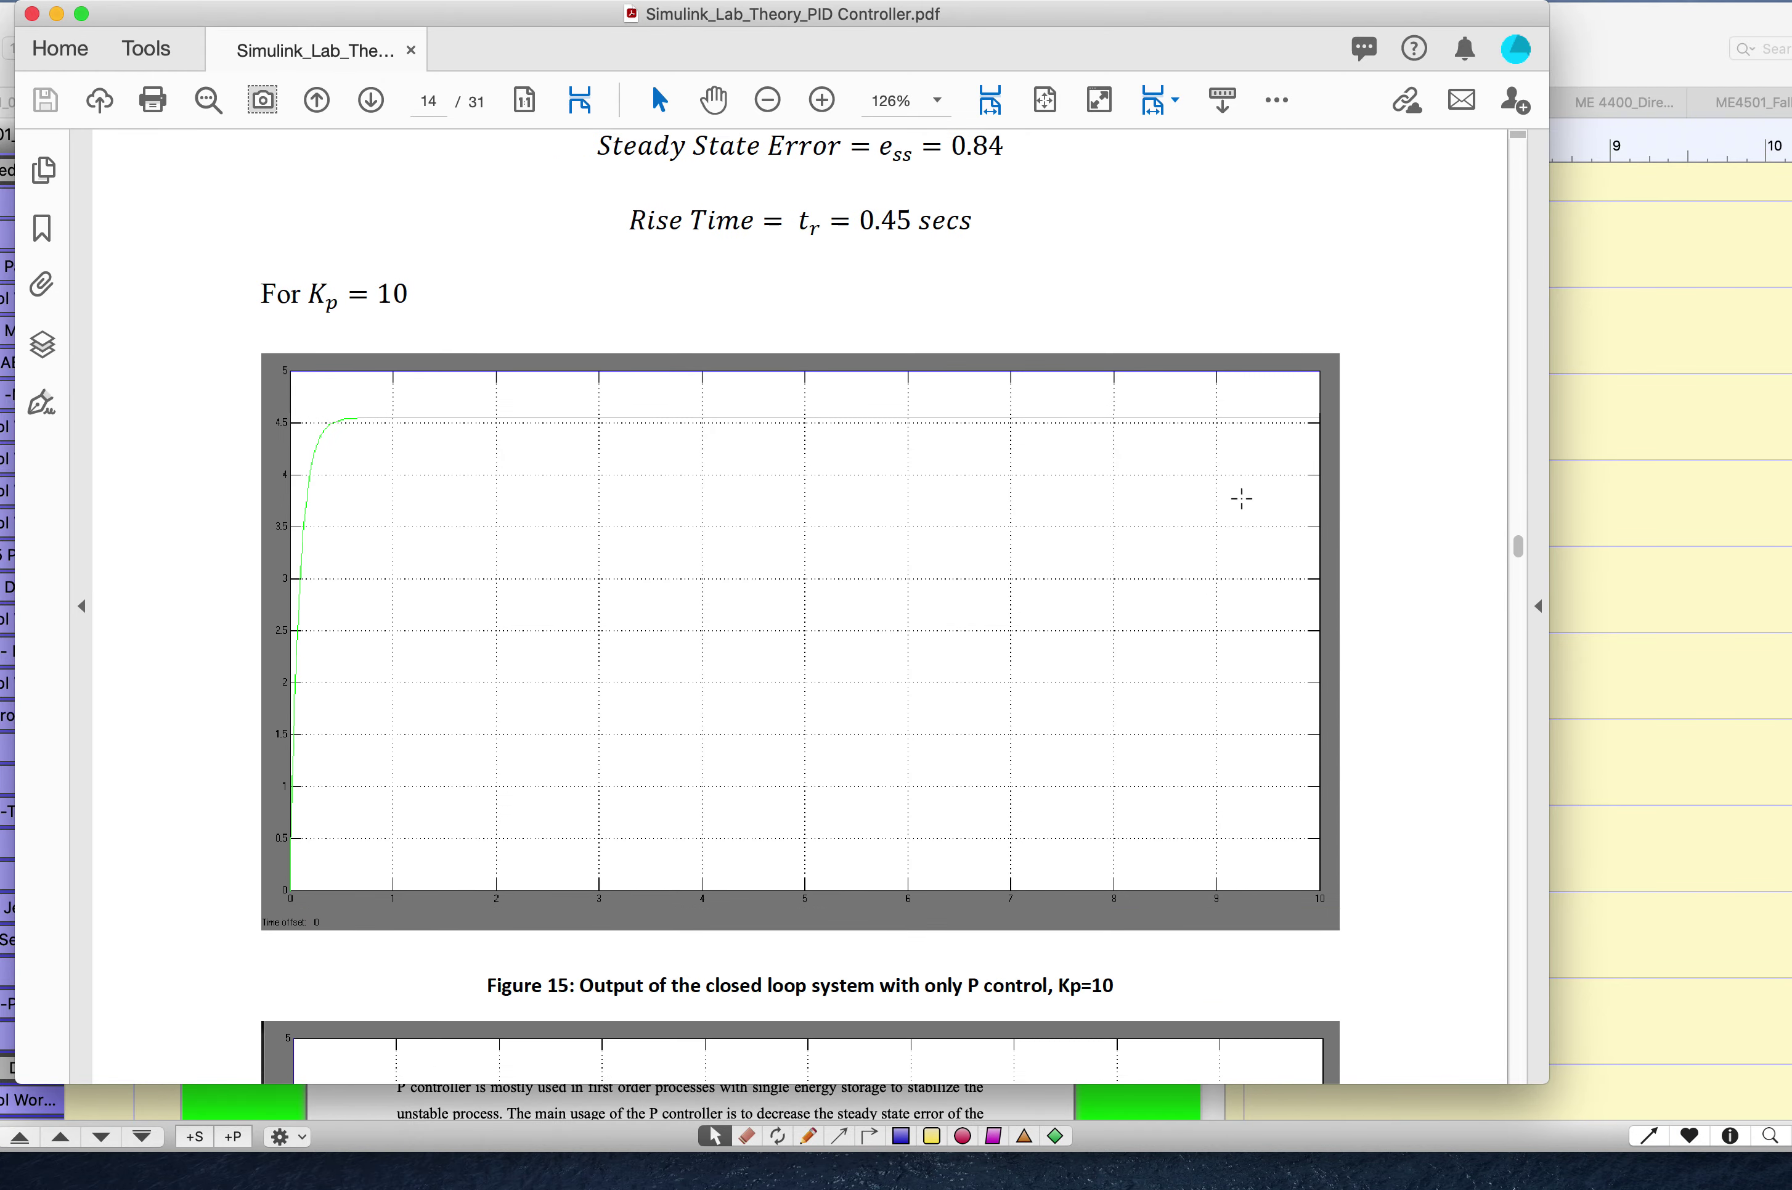
scroll(1243, 507, "up", 6)
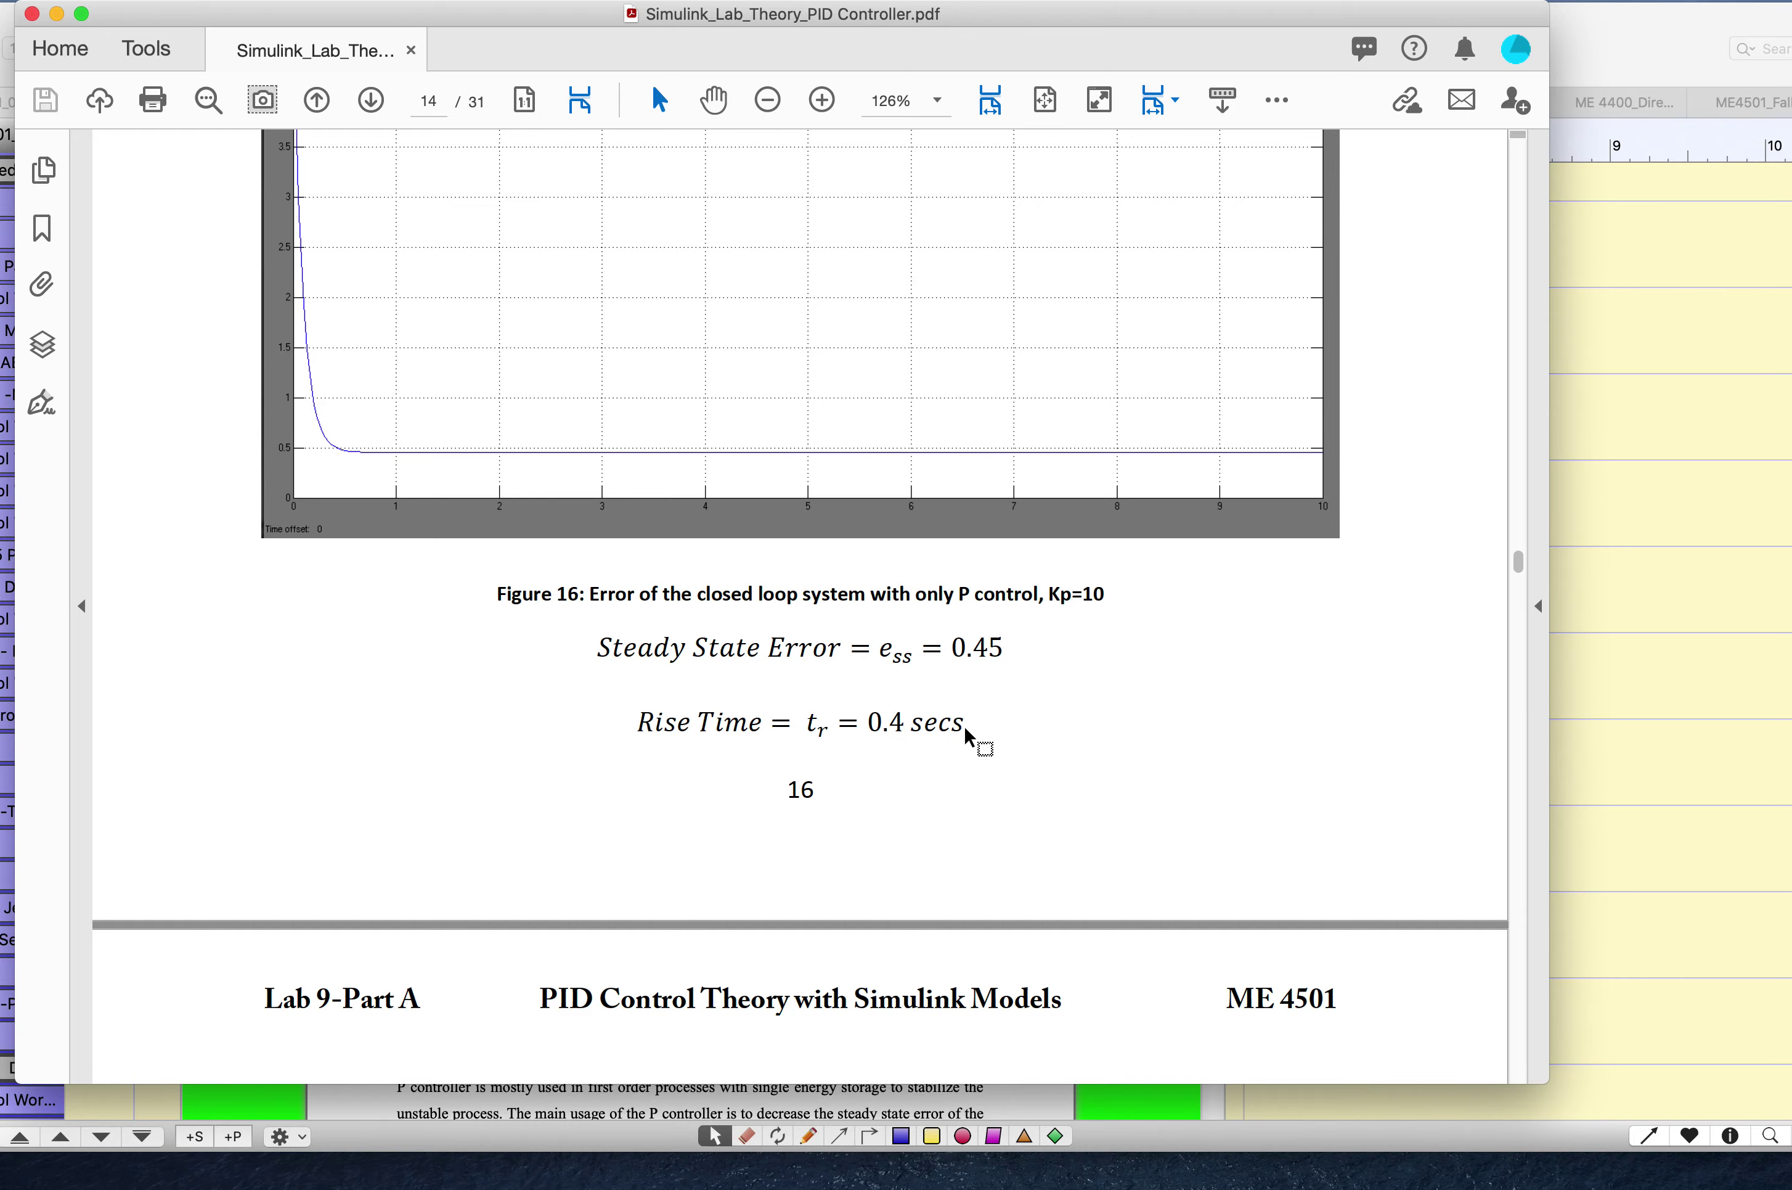
scroll(973, 741, "down", 20)
scroll(973, 741, "down", 20)
scroll(966, 727, "down", 10)
scroll(966, 728, "down", 13)
Step: Examine the second-order P-control section in the PDF, covering the Figure 21 diagram and the response plots for Kp 5 to 100
scroll(973, 736, "up", 15)
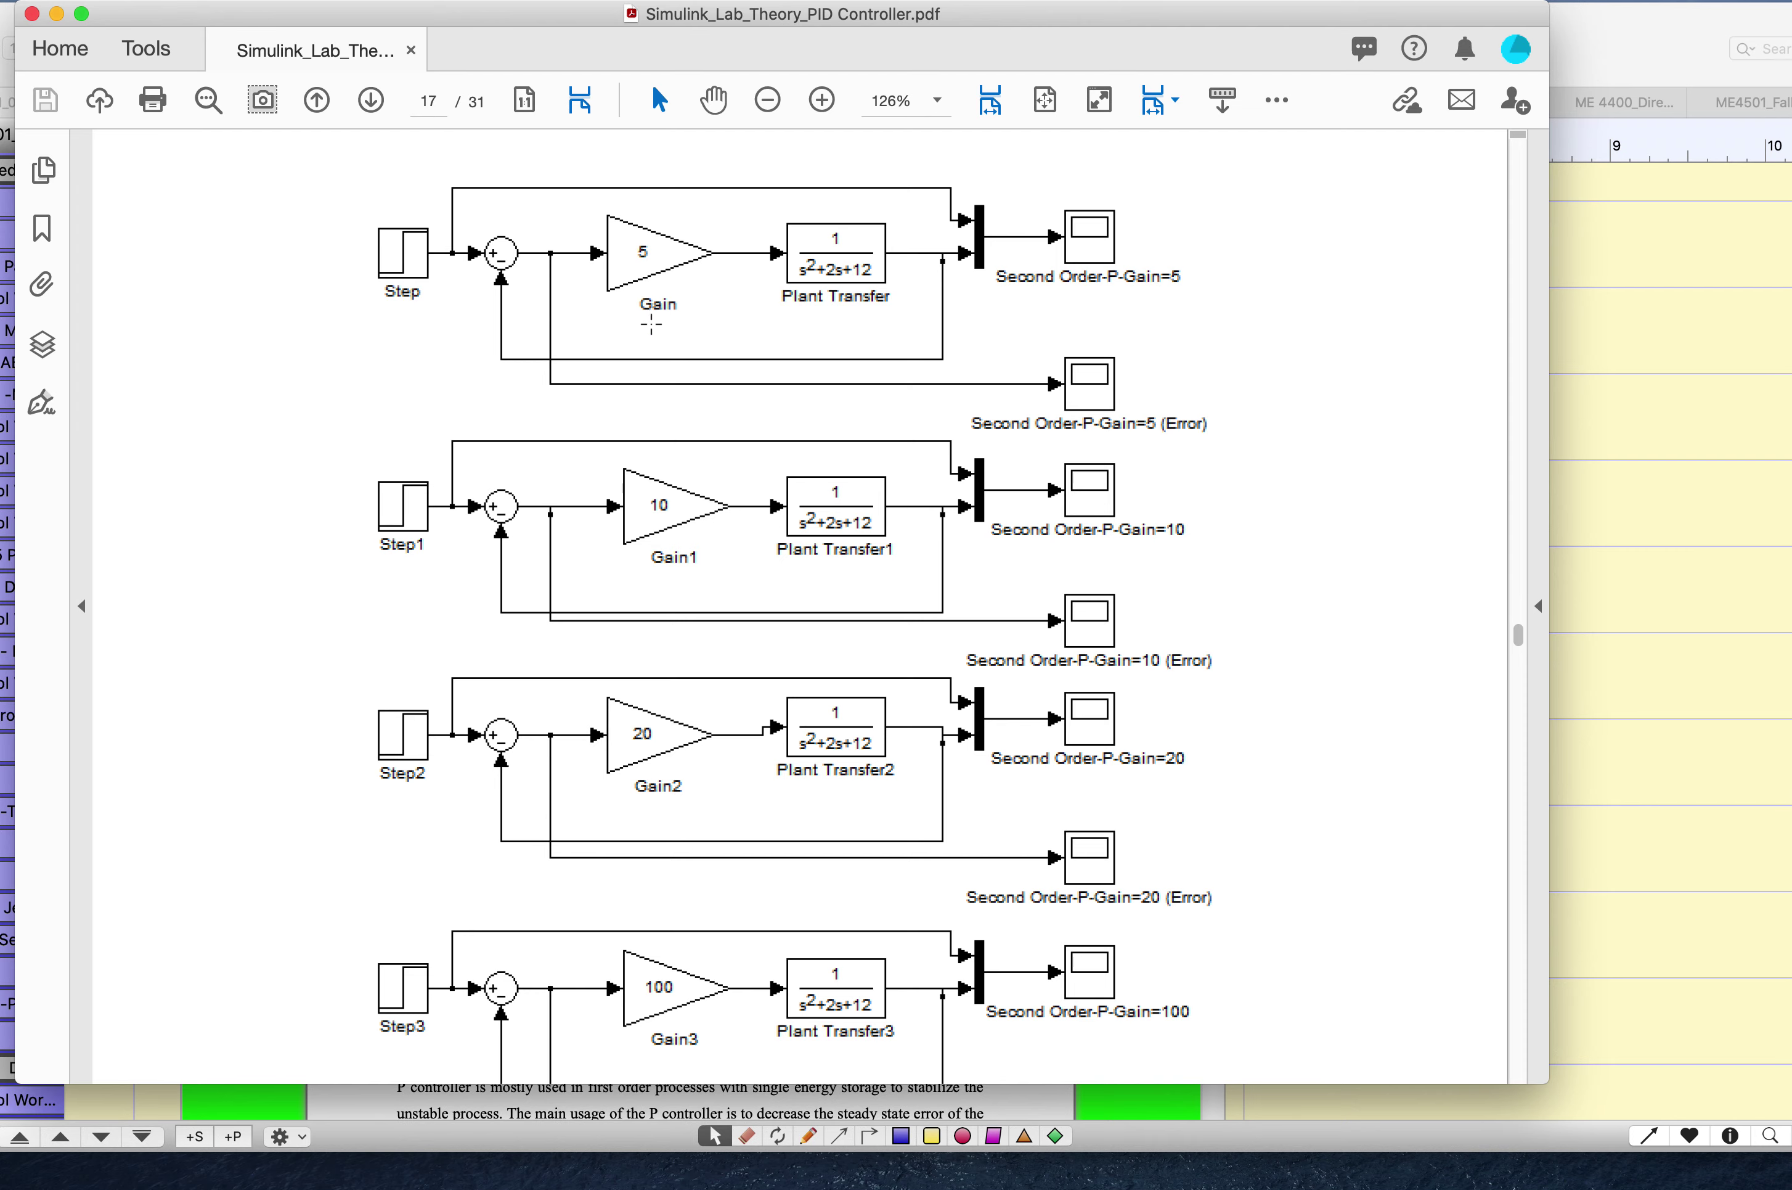
scroll(749, 550, "down", 20)
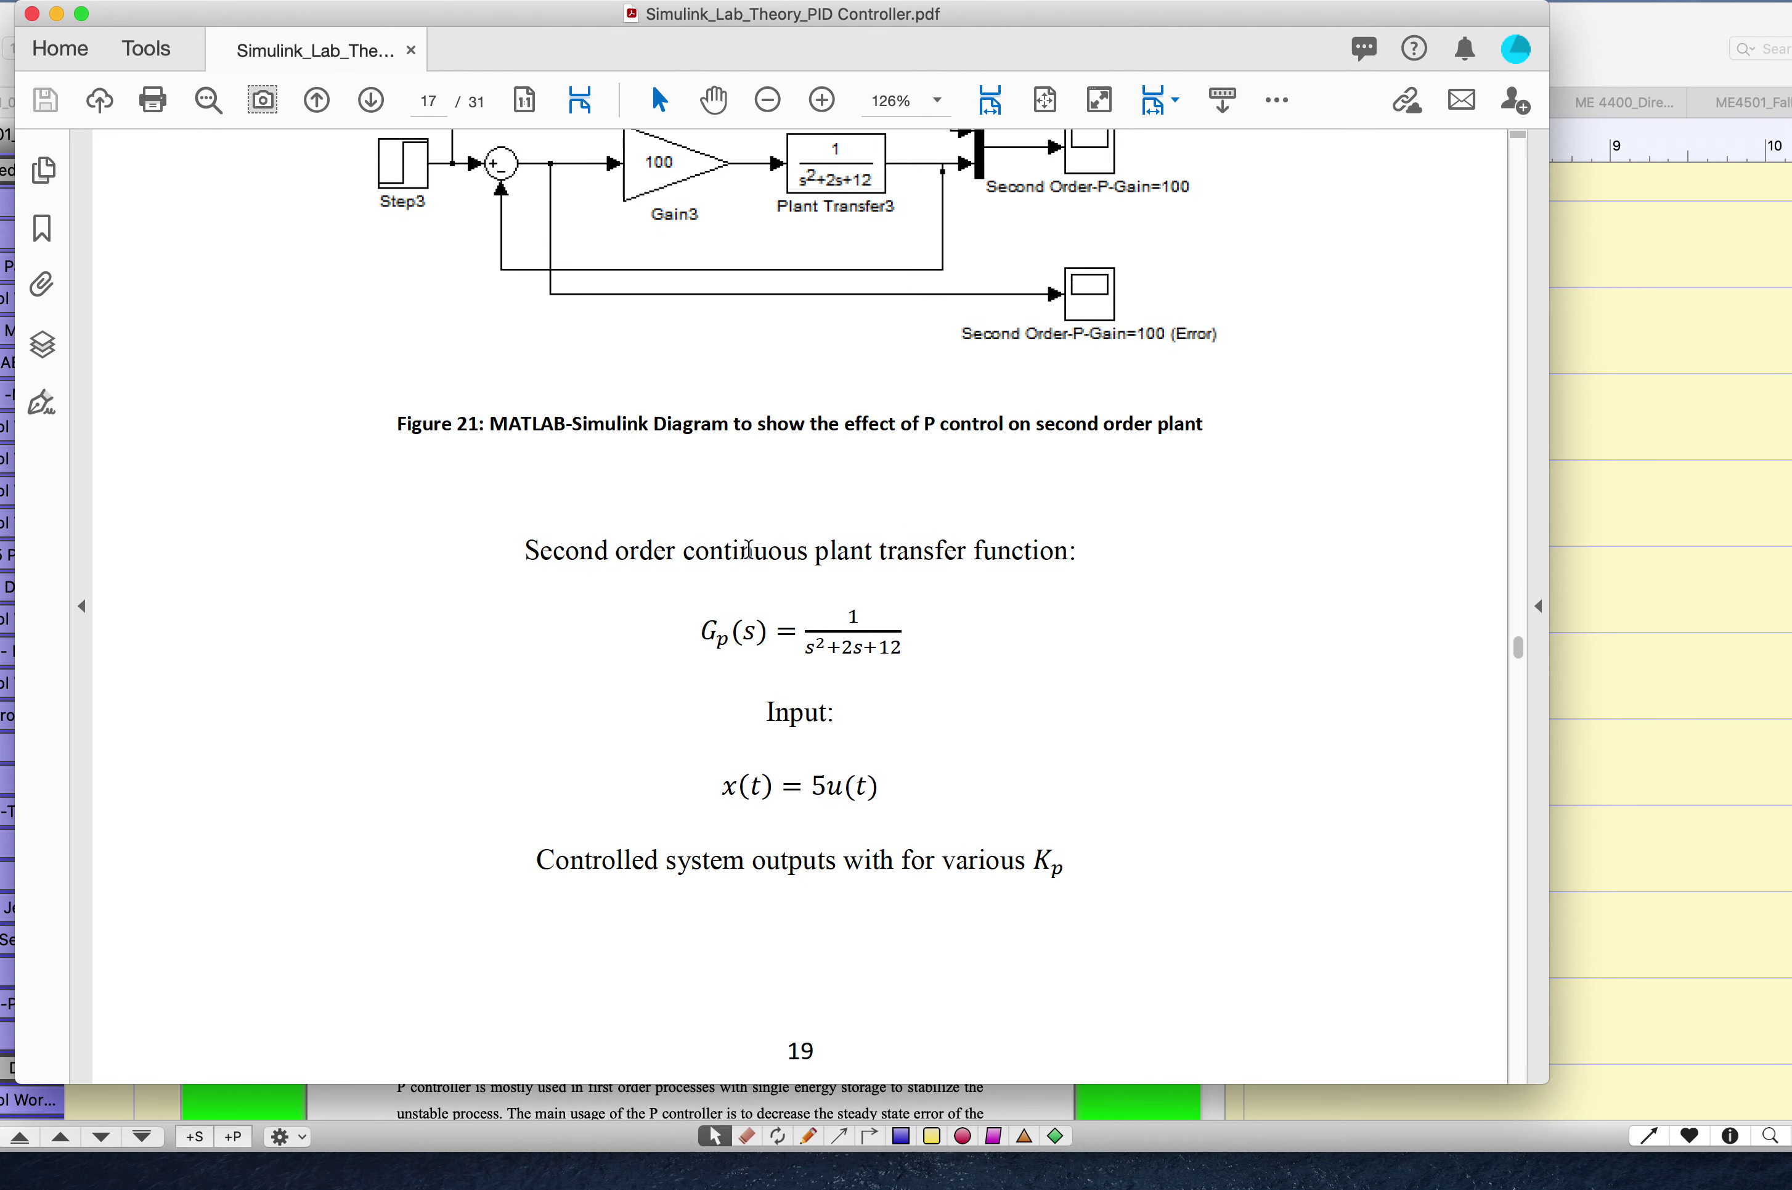
scroll(751, 557, "down", 20)
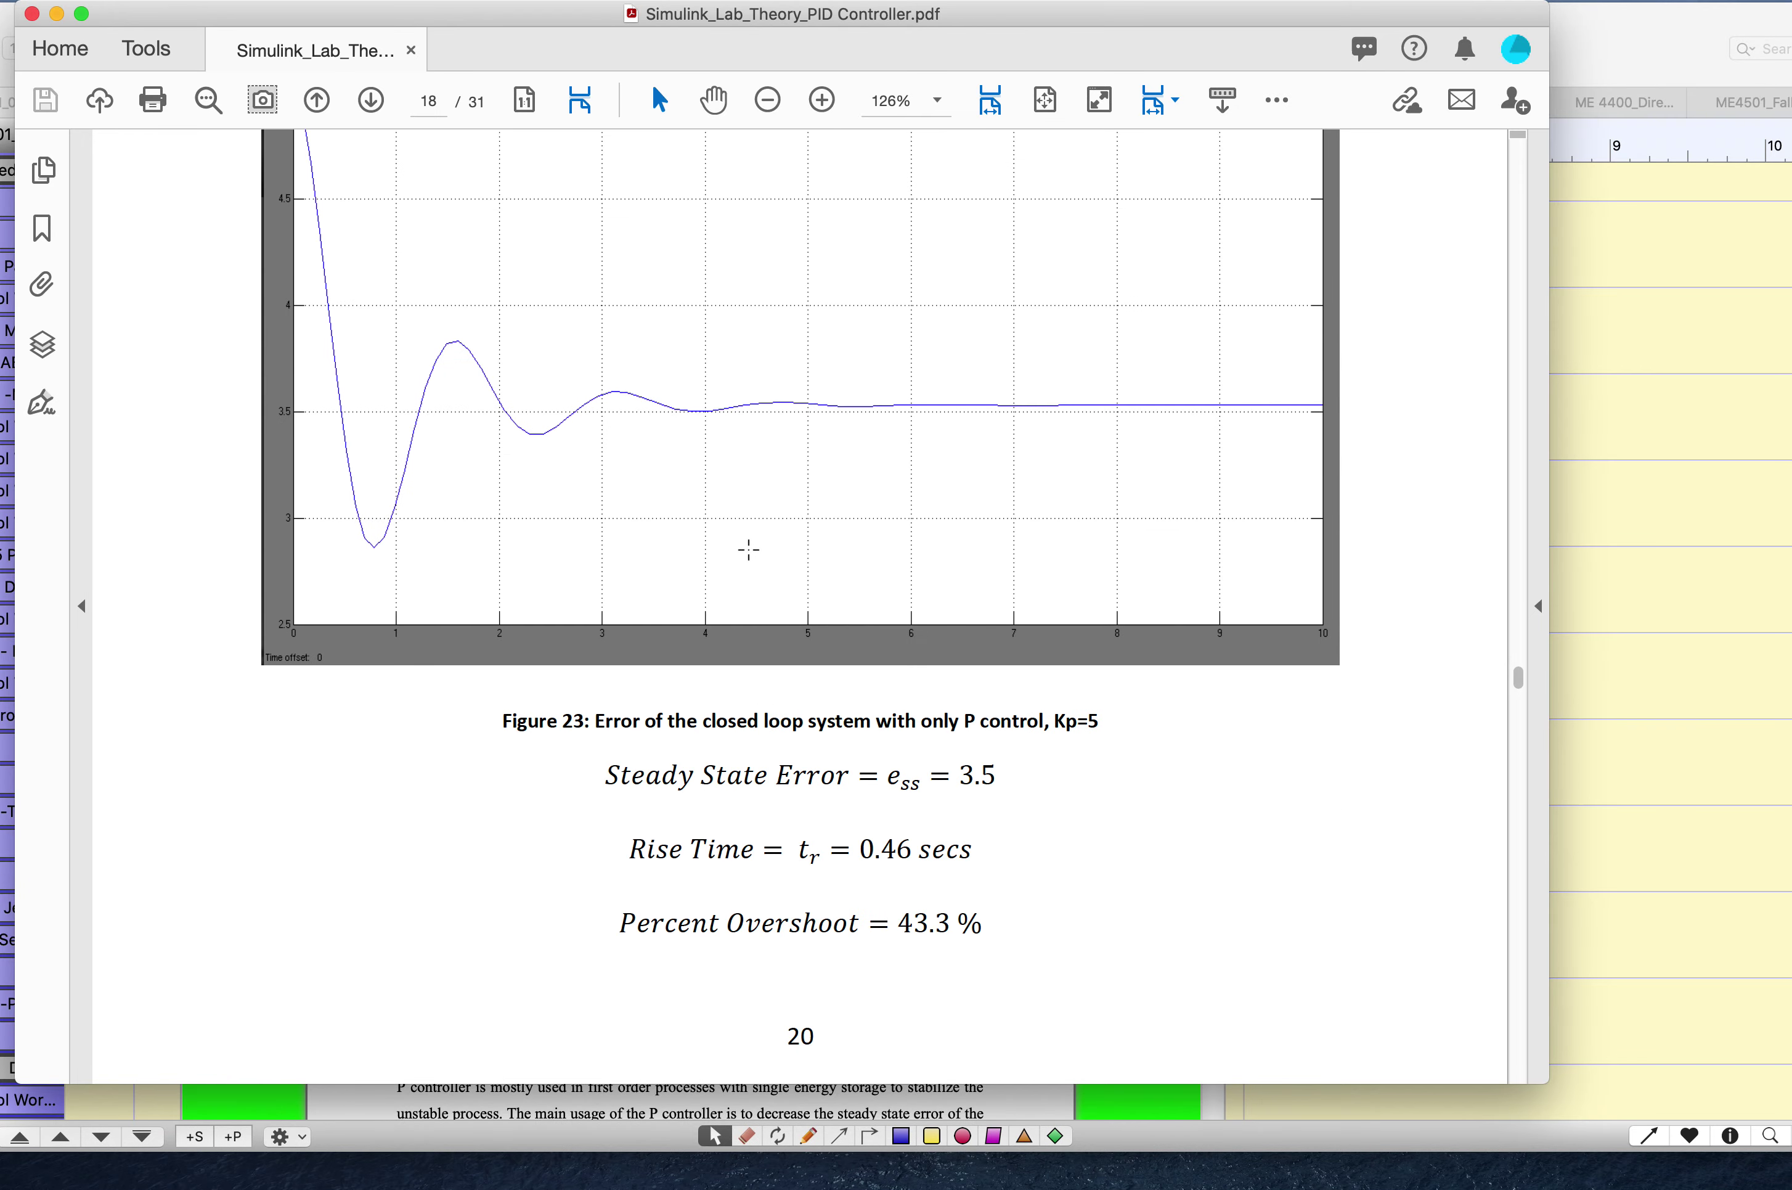
scroll(752, 557, "down", 20)
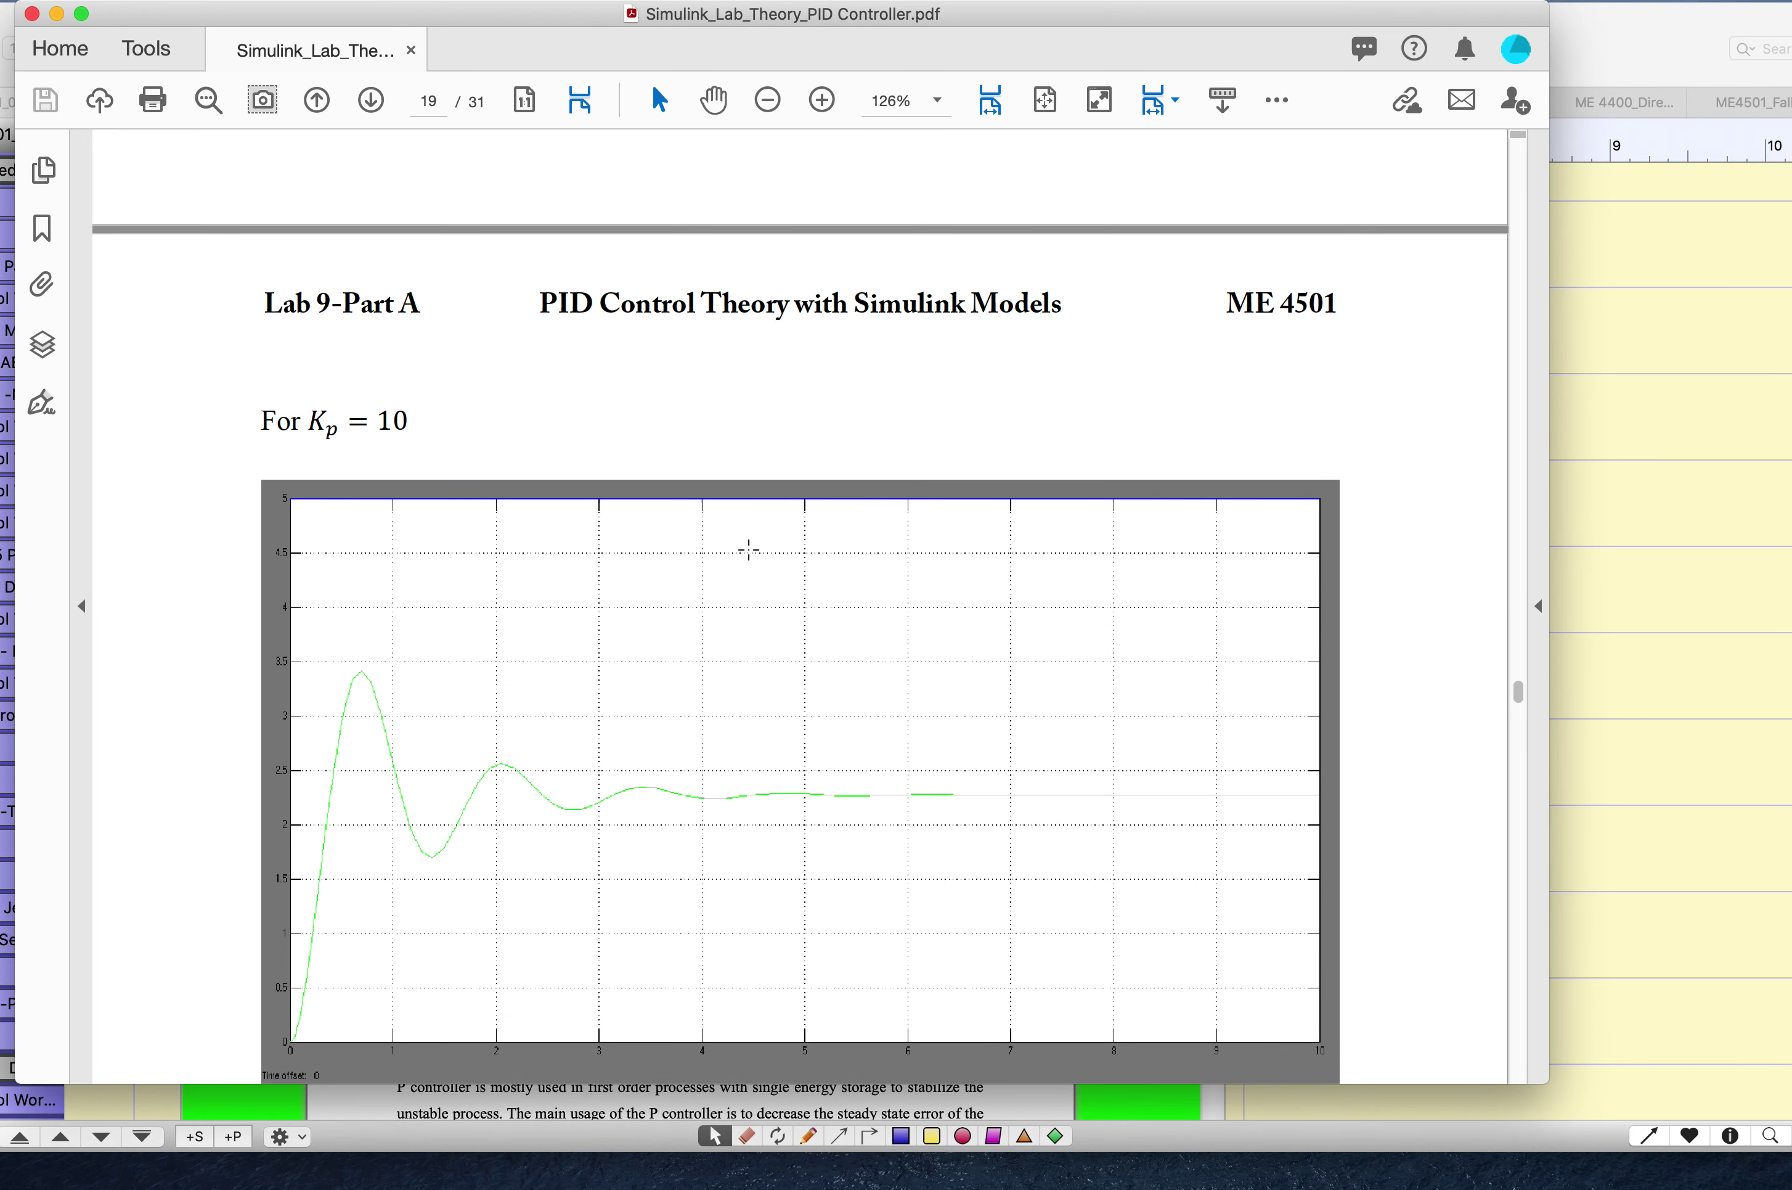
scroll(749, 549, "down", 20)
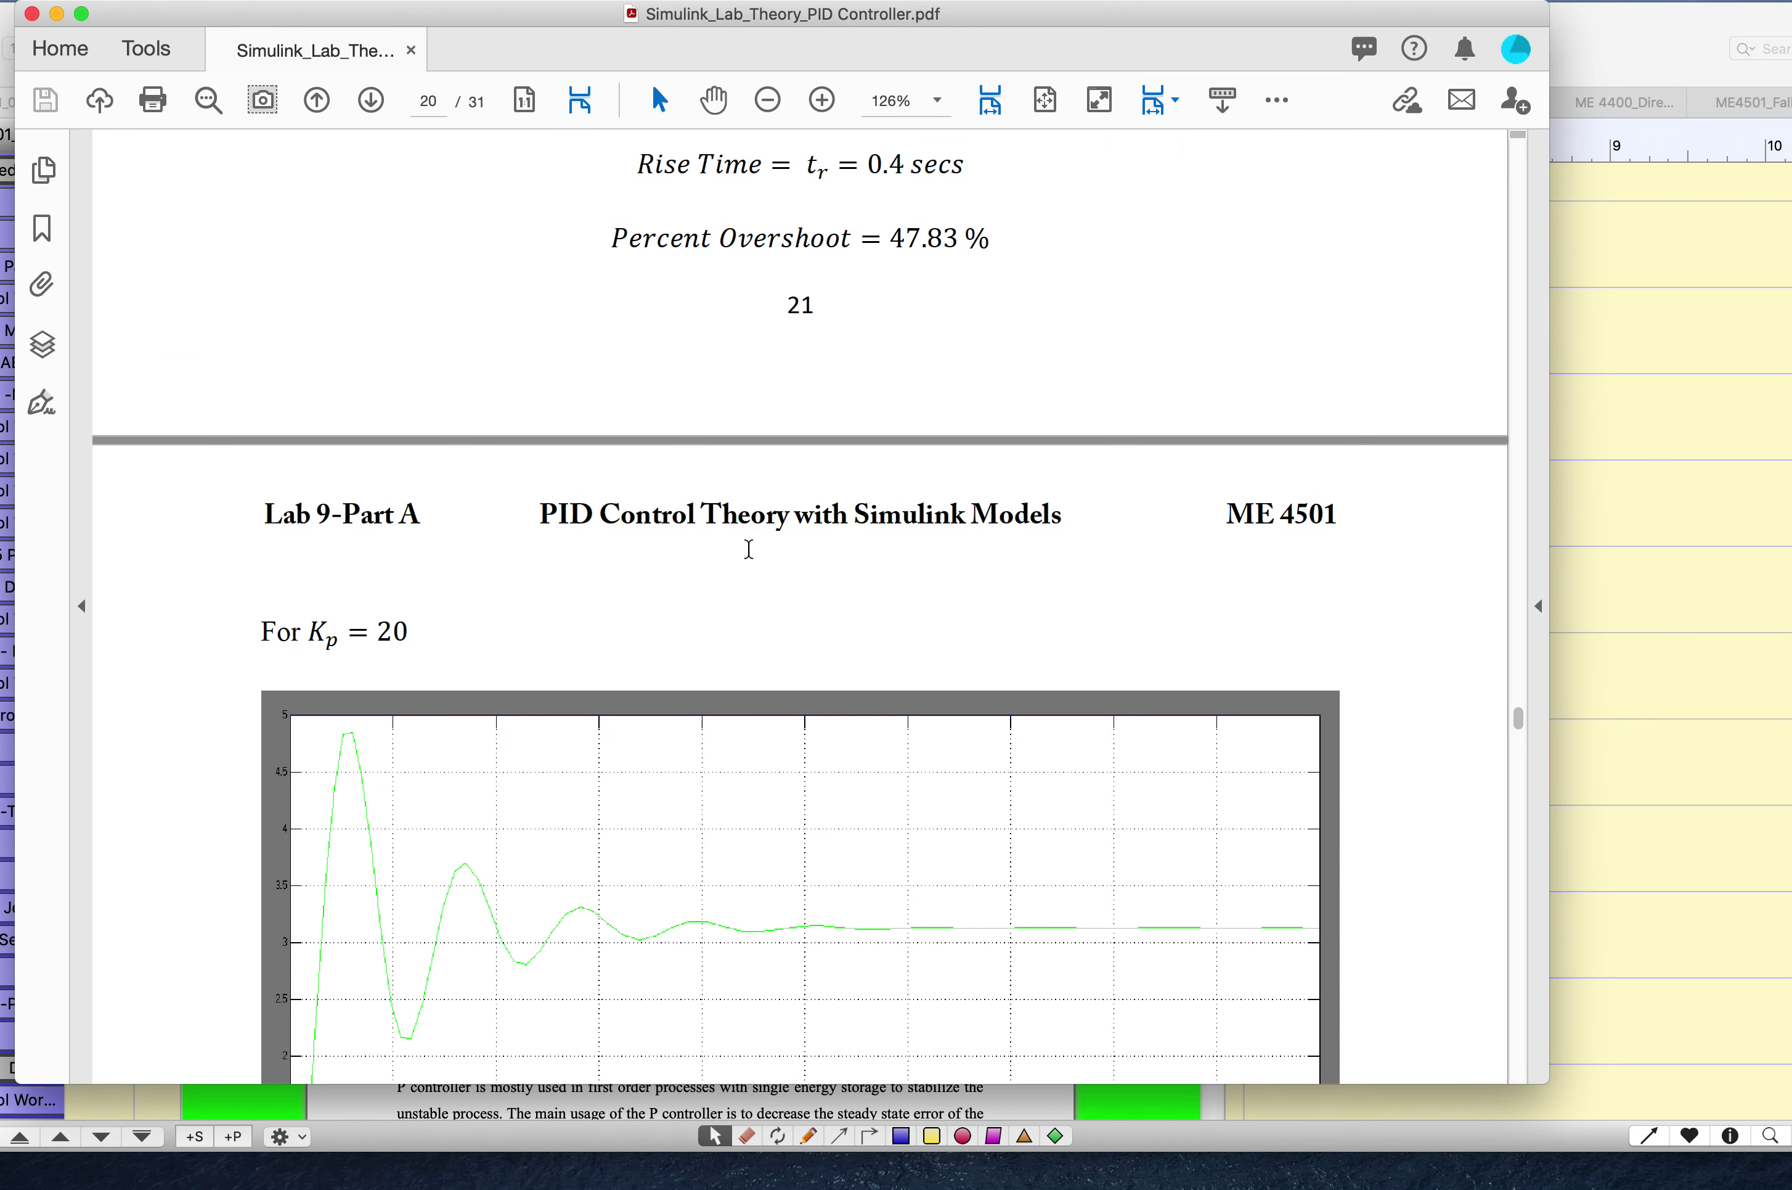
scroll(748, 549, "down", 20)
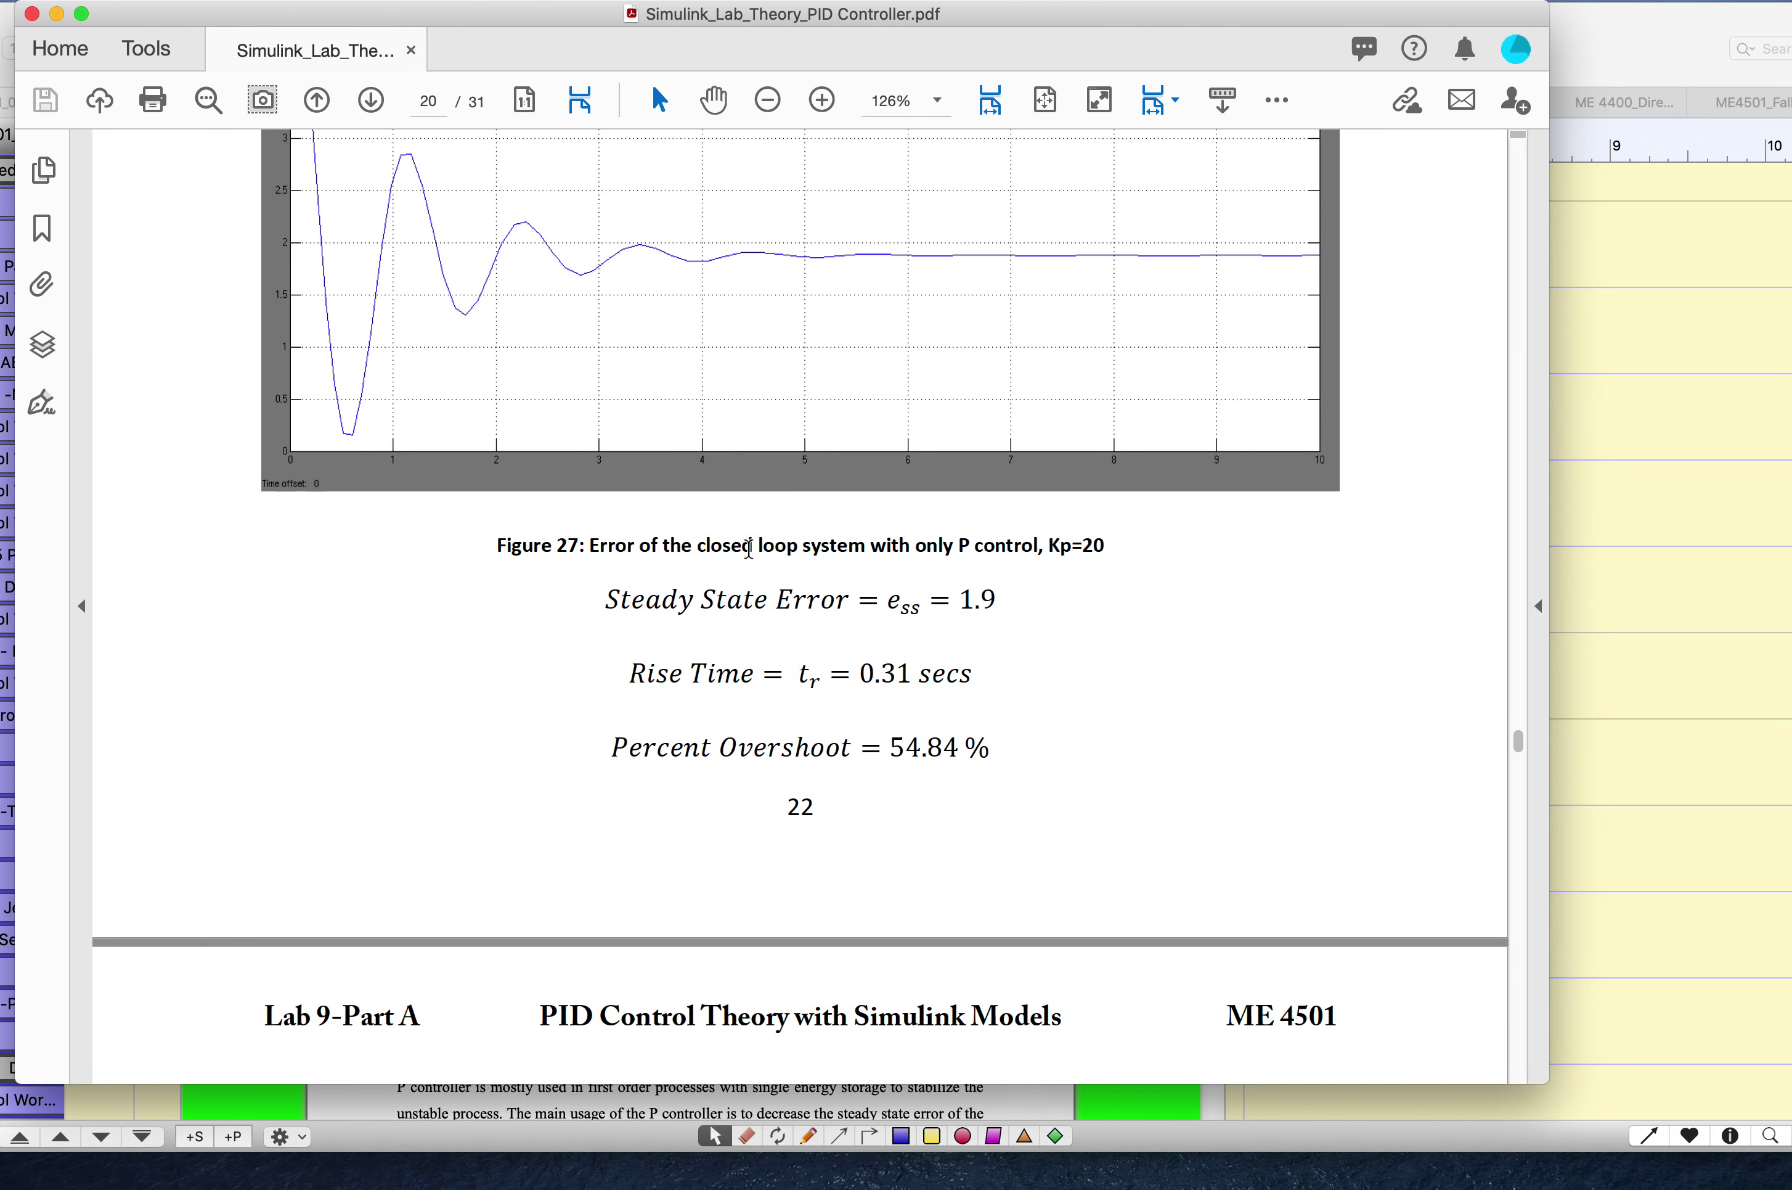
scroll(752, 557, "down", 20)
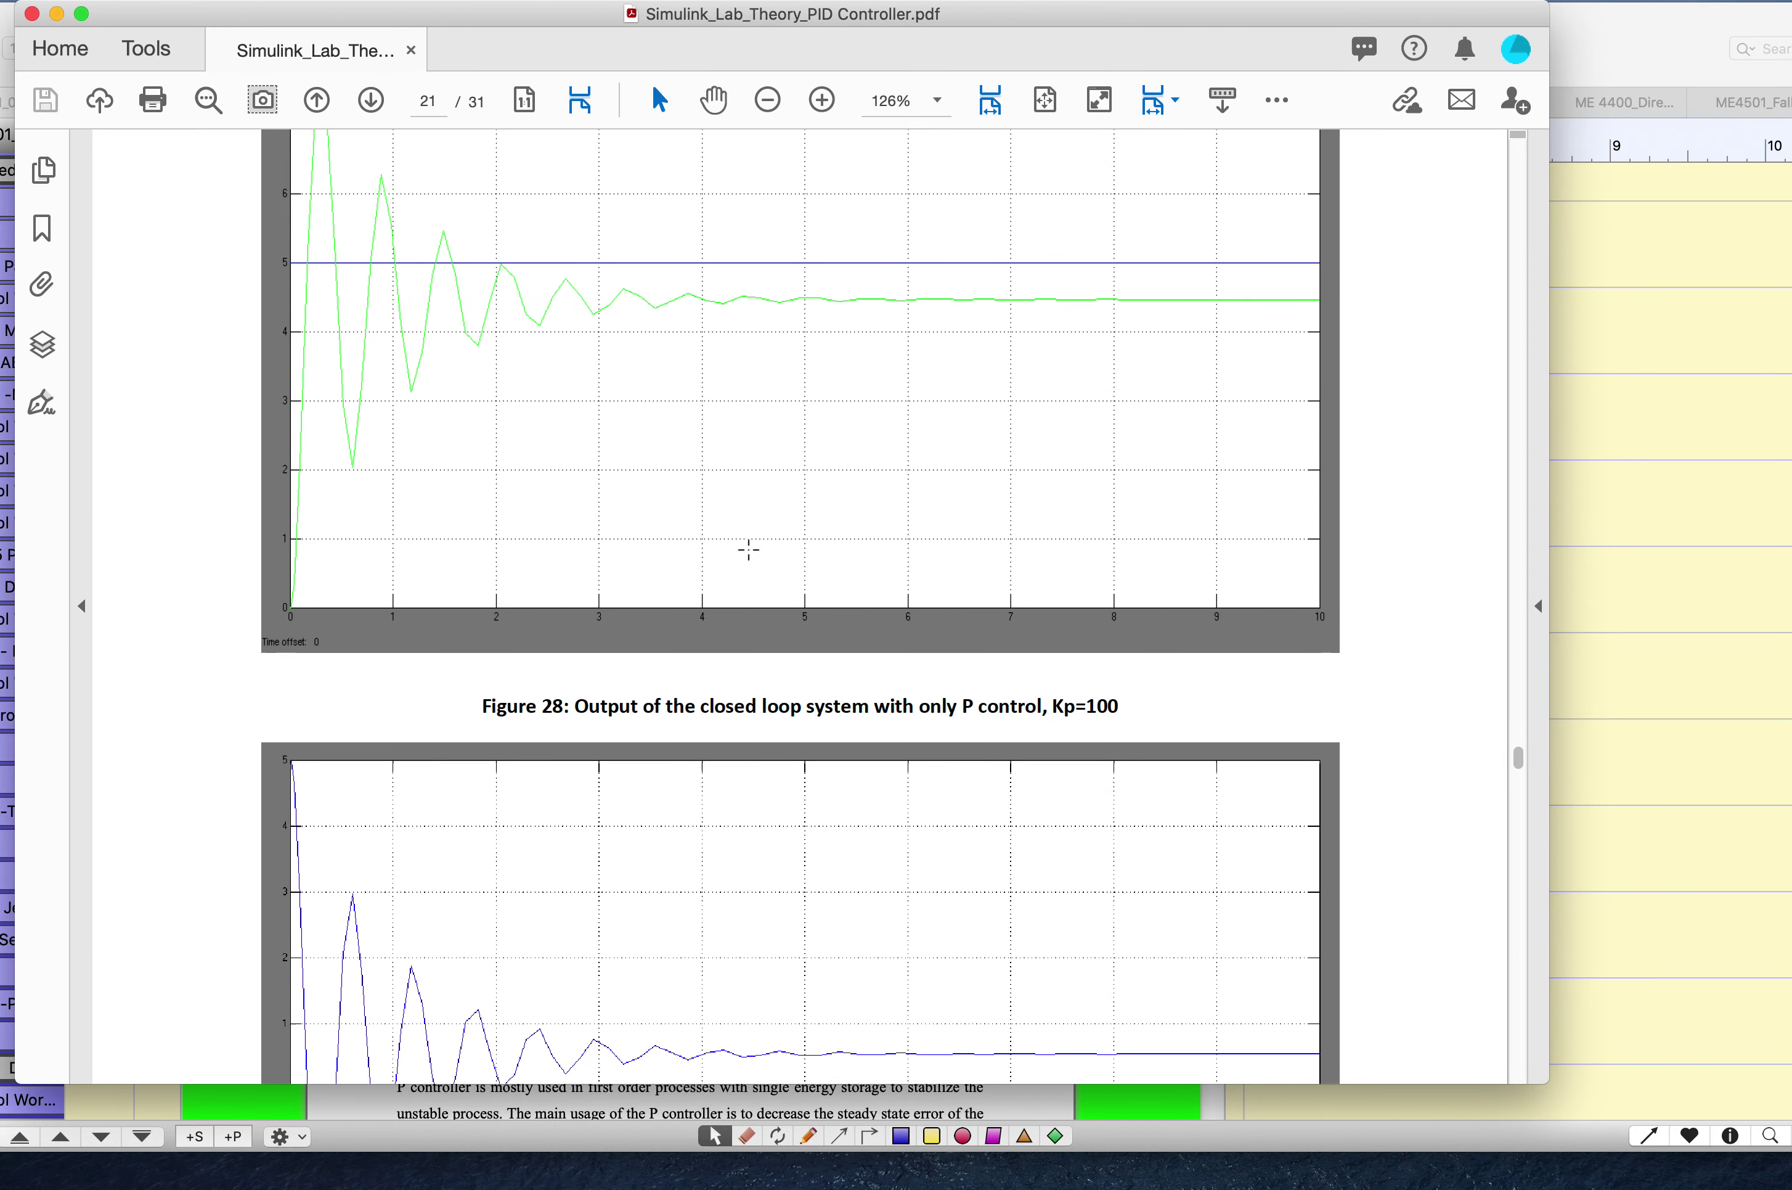
scroll(748, 550, "down", 5)
scroll(748, 550, "up", 20)
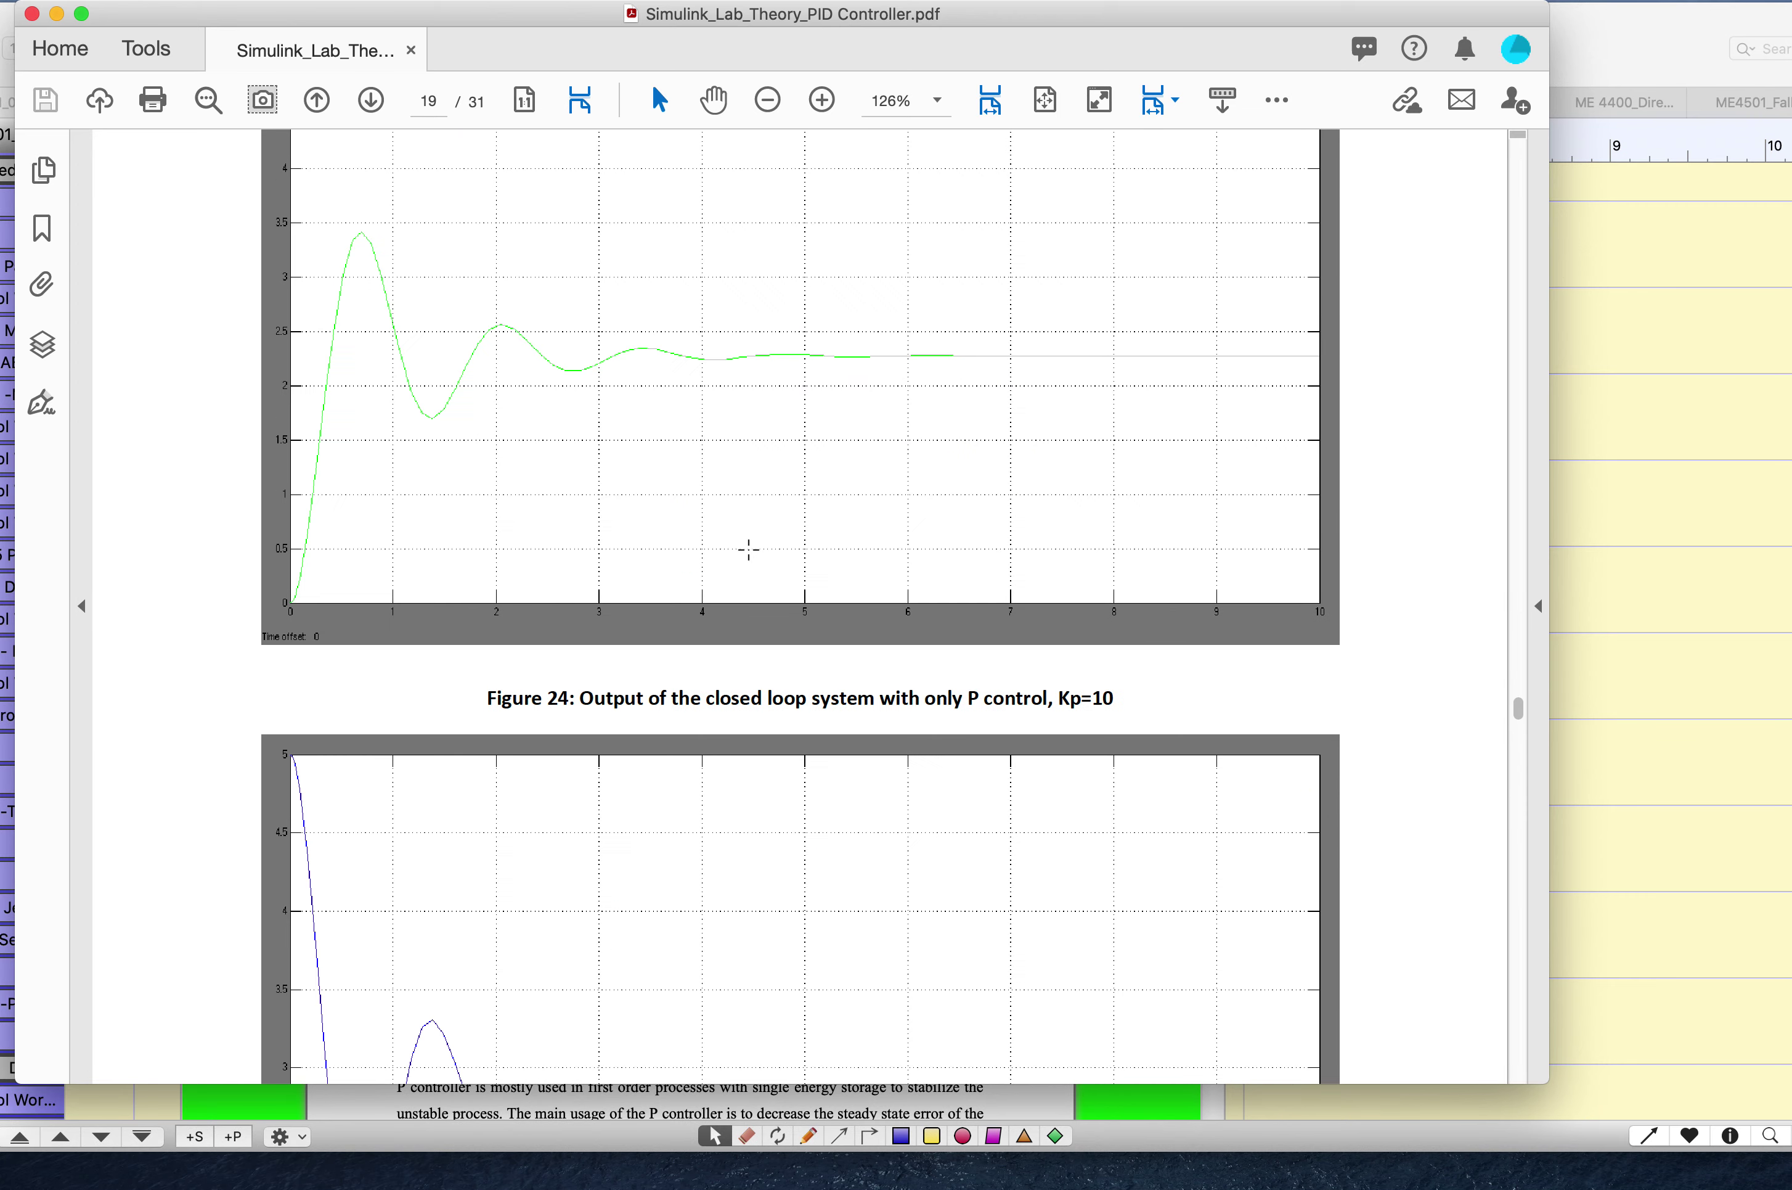
scroll(752, 557, "up", 15)
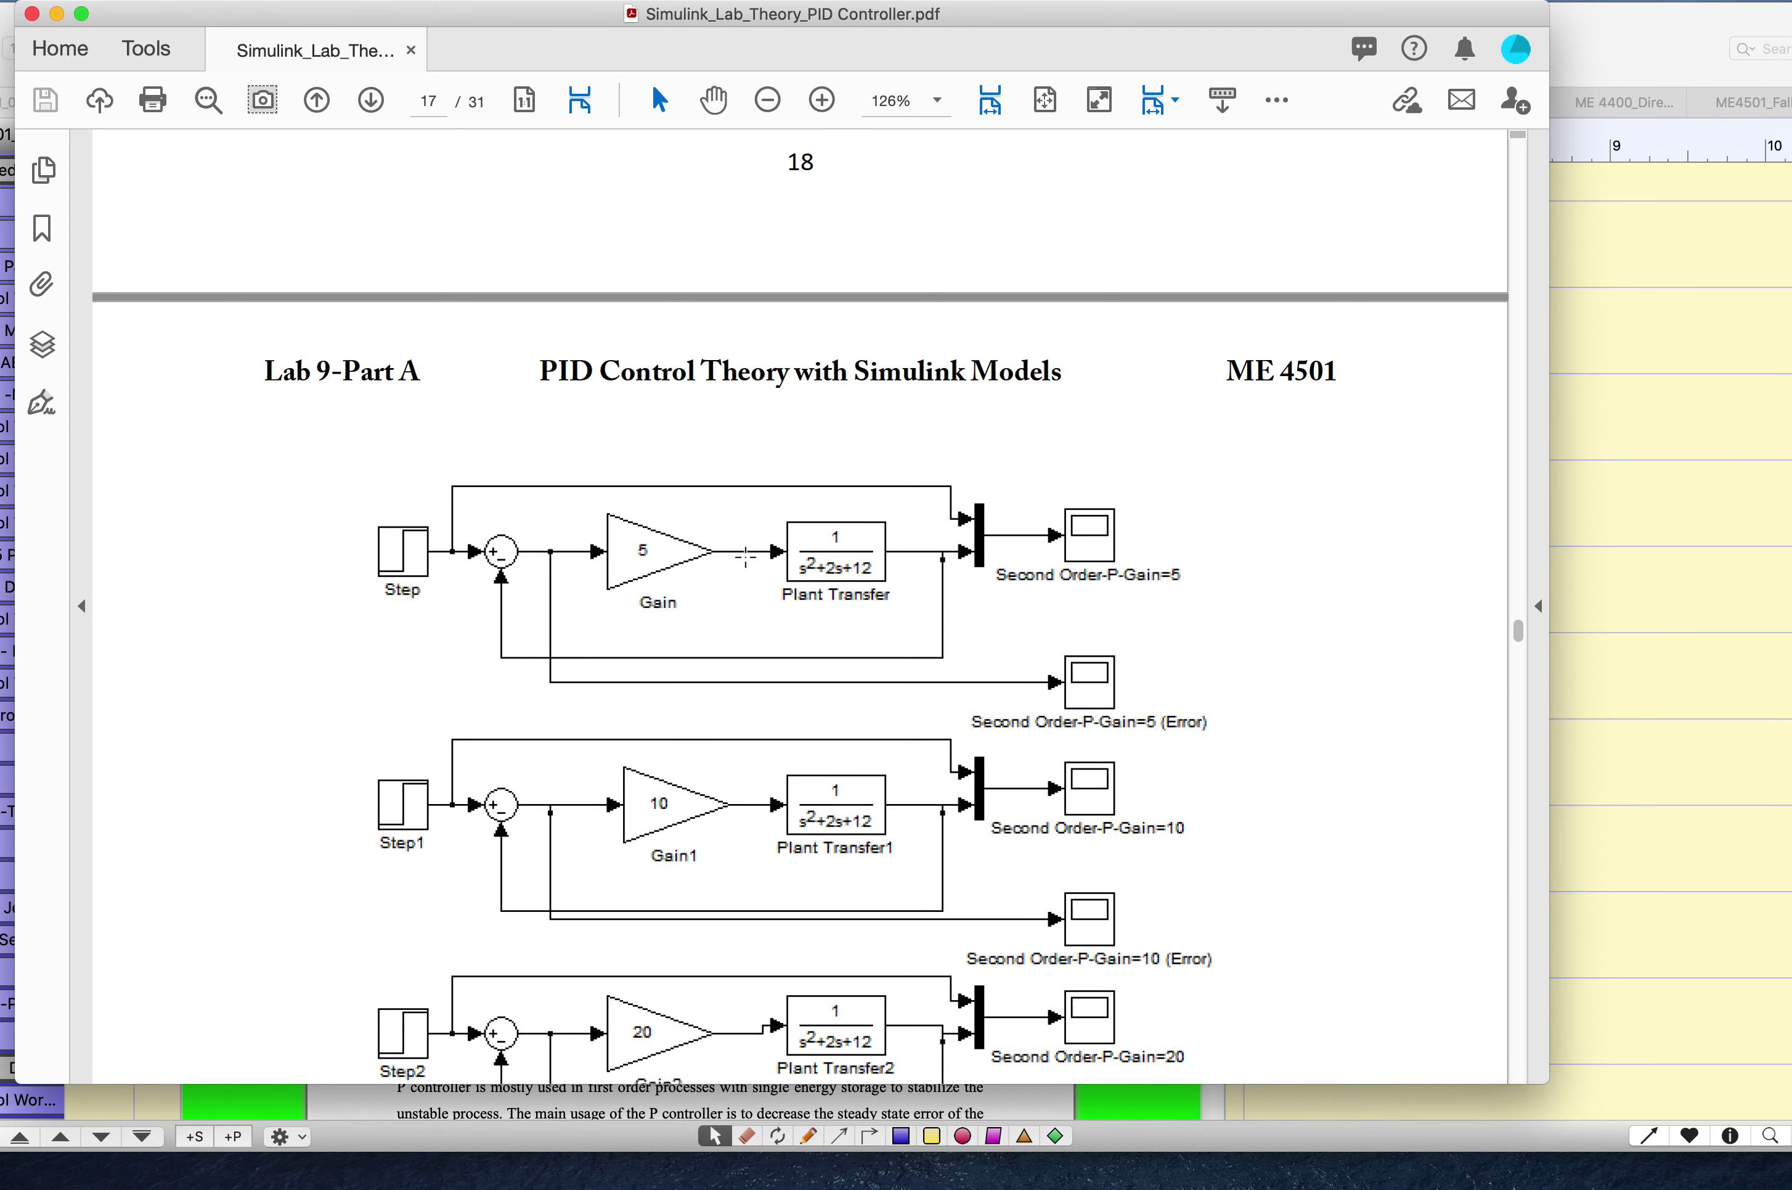
Step: Change the upper loop's transfer function denominator to s²+2s+12 in the Simulink model and enlarge the block to fit the expression
key("ctrl+Left")
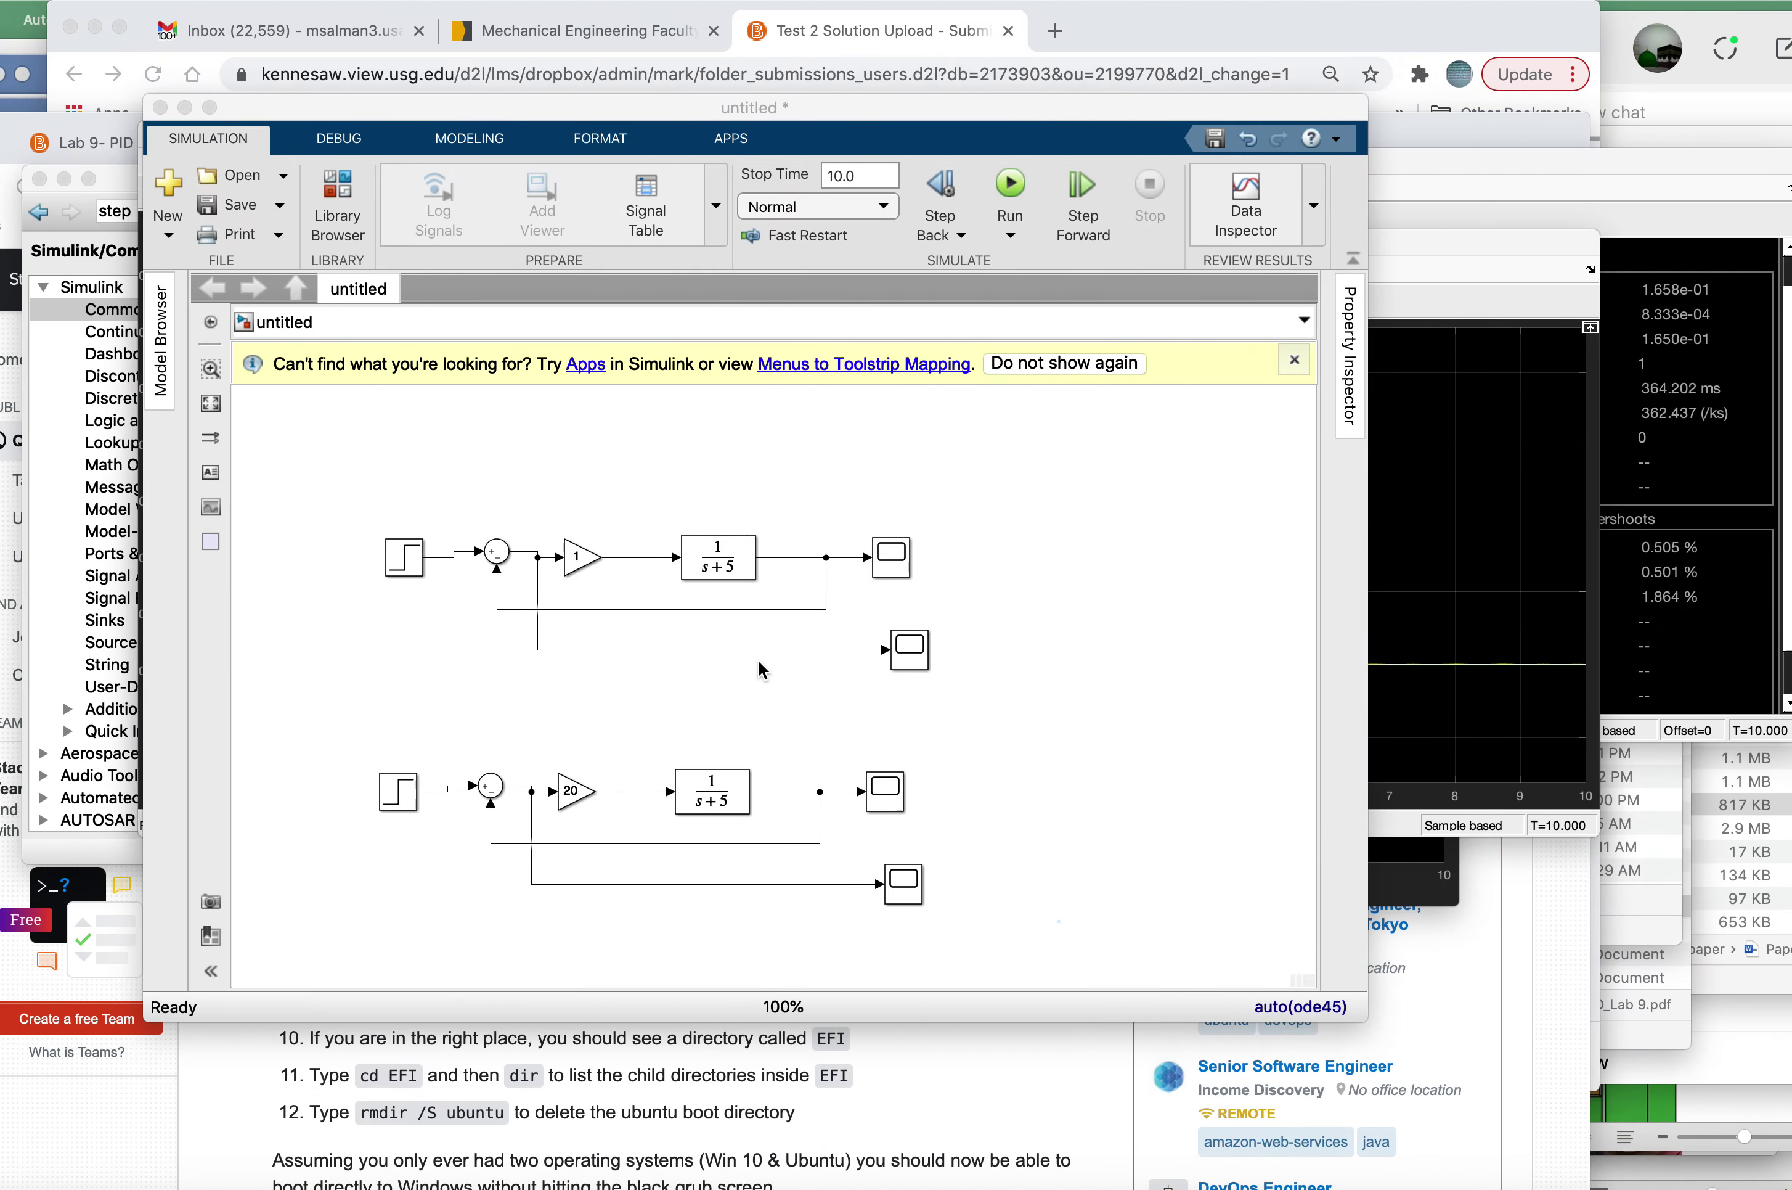
double_click(717, 570)
left_click(810, 513)
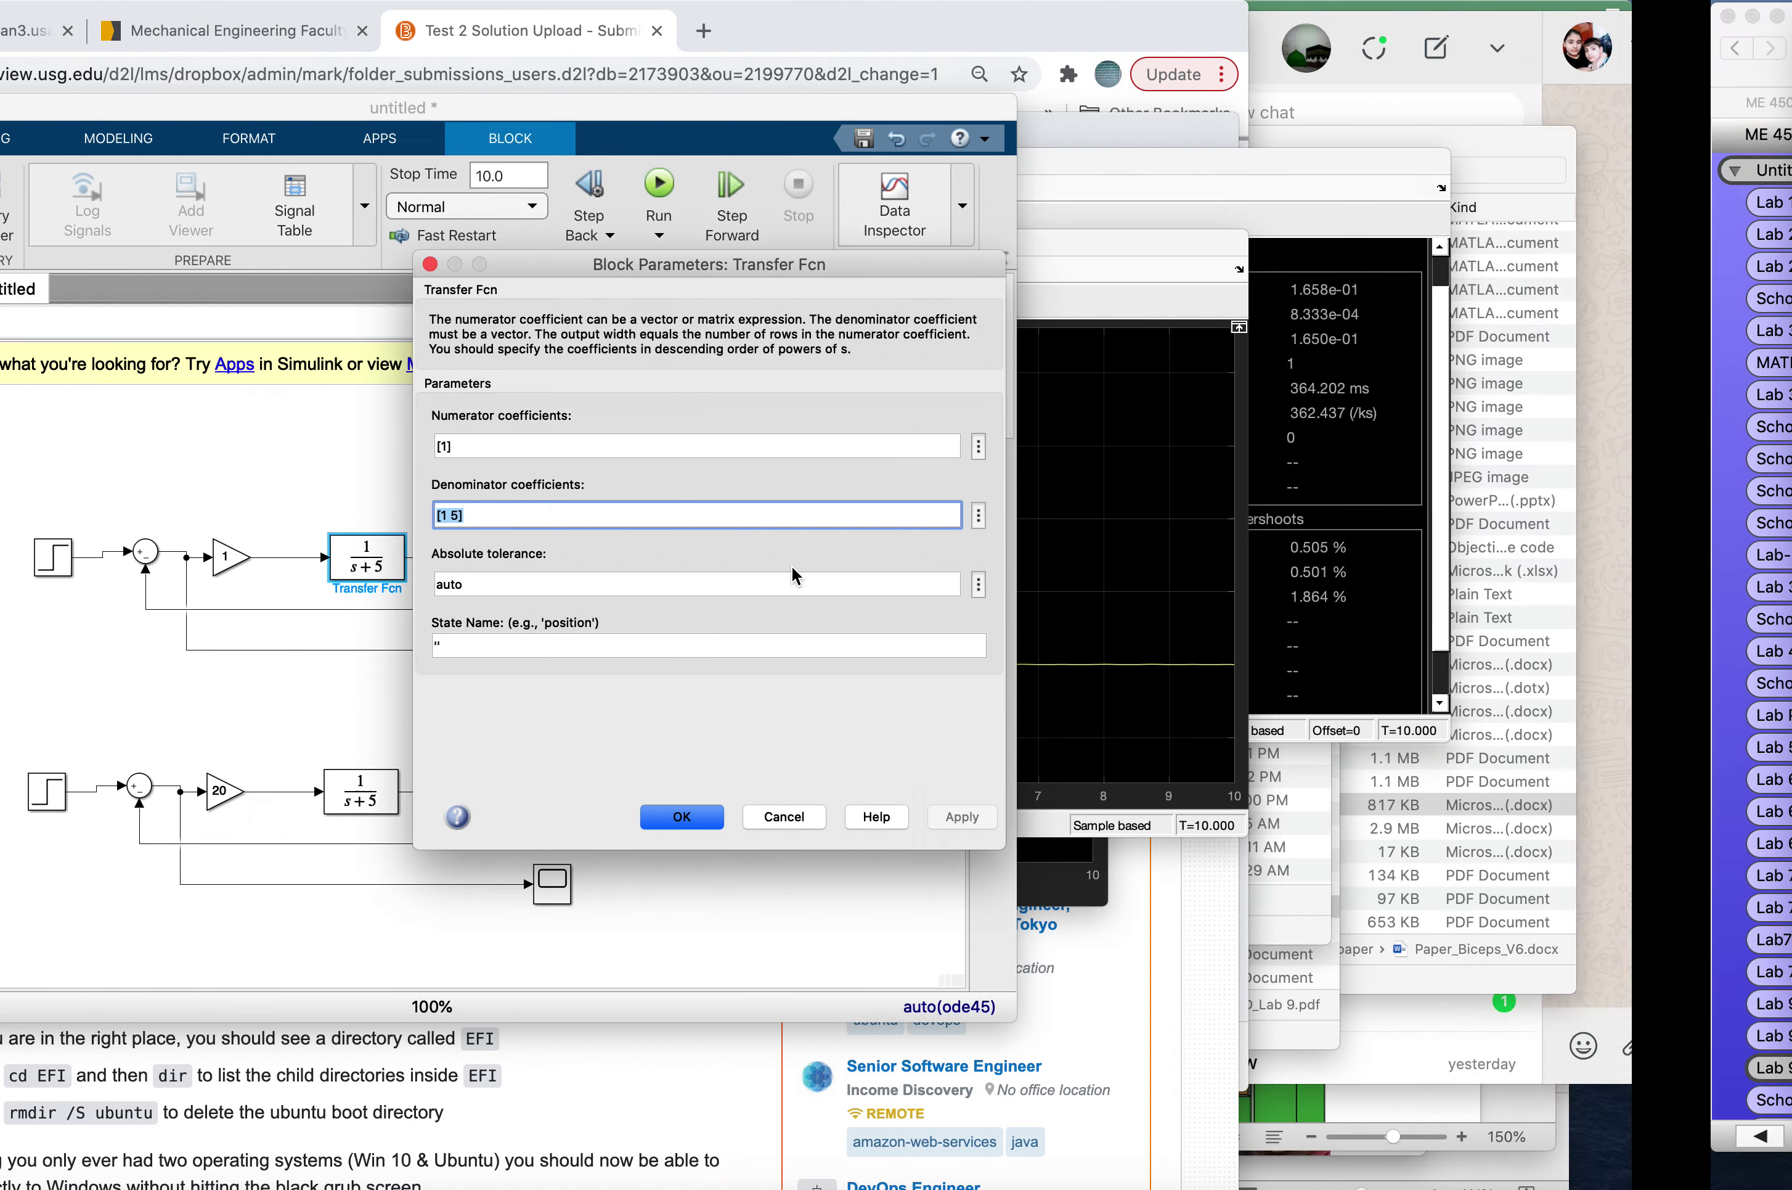
key("ctrl+Right")
key("ctrl+Left")
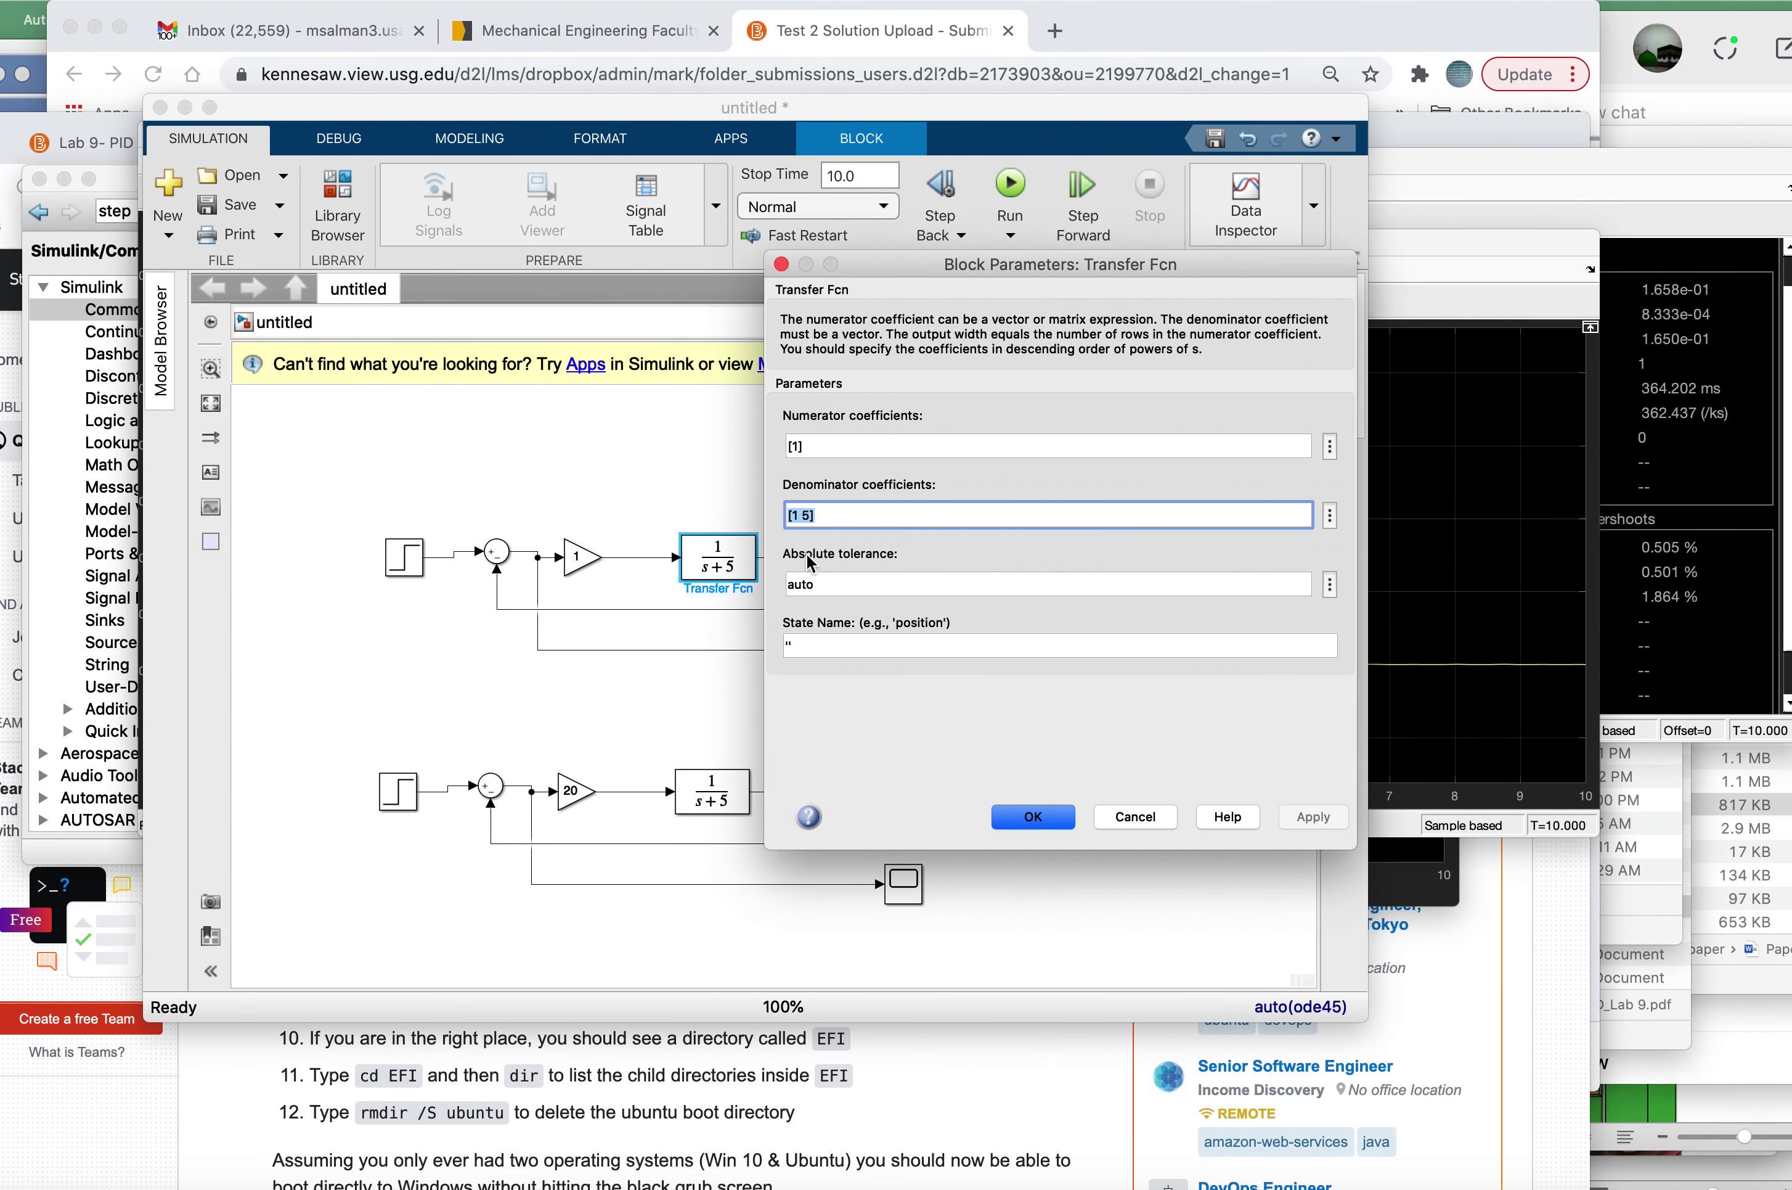
left_click(806, 515)
key("BackSpace")
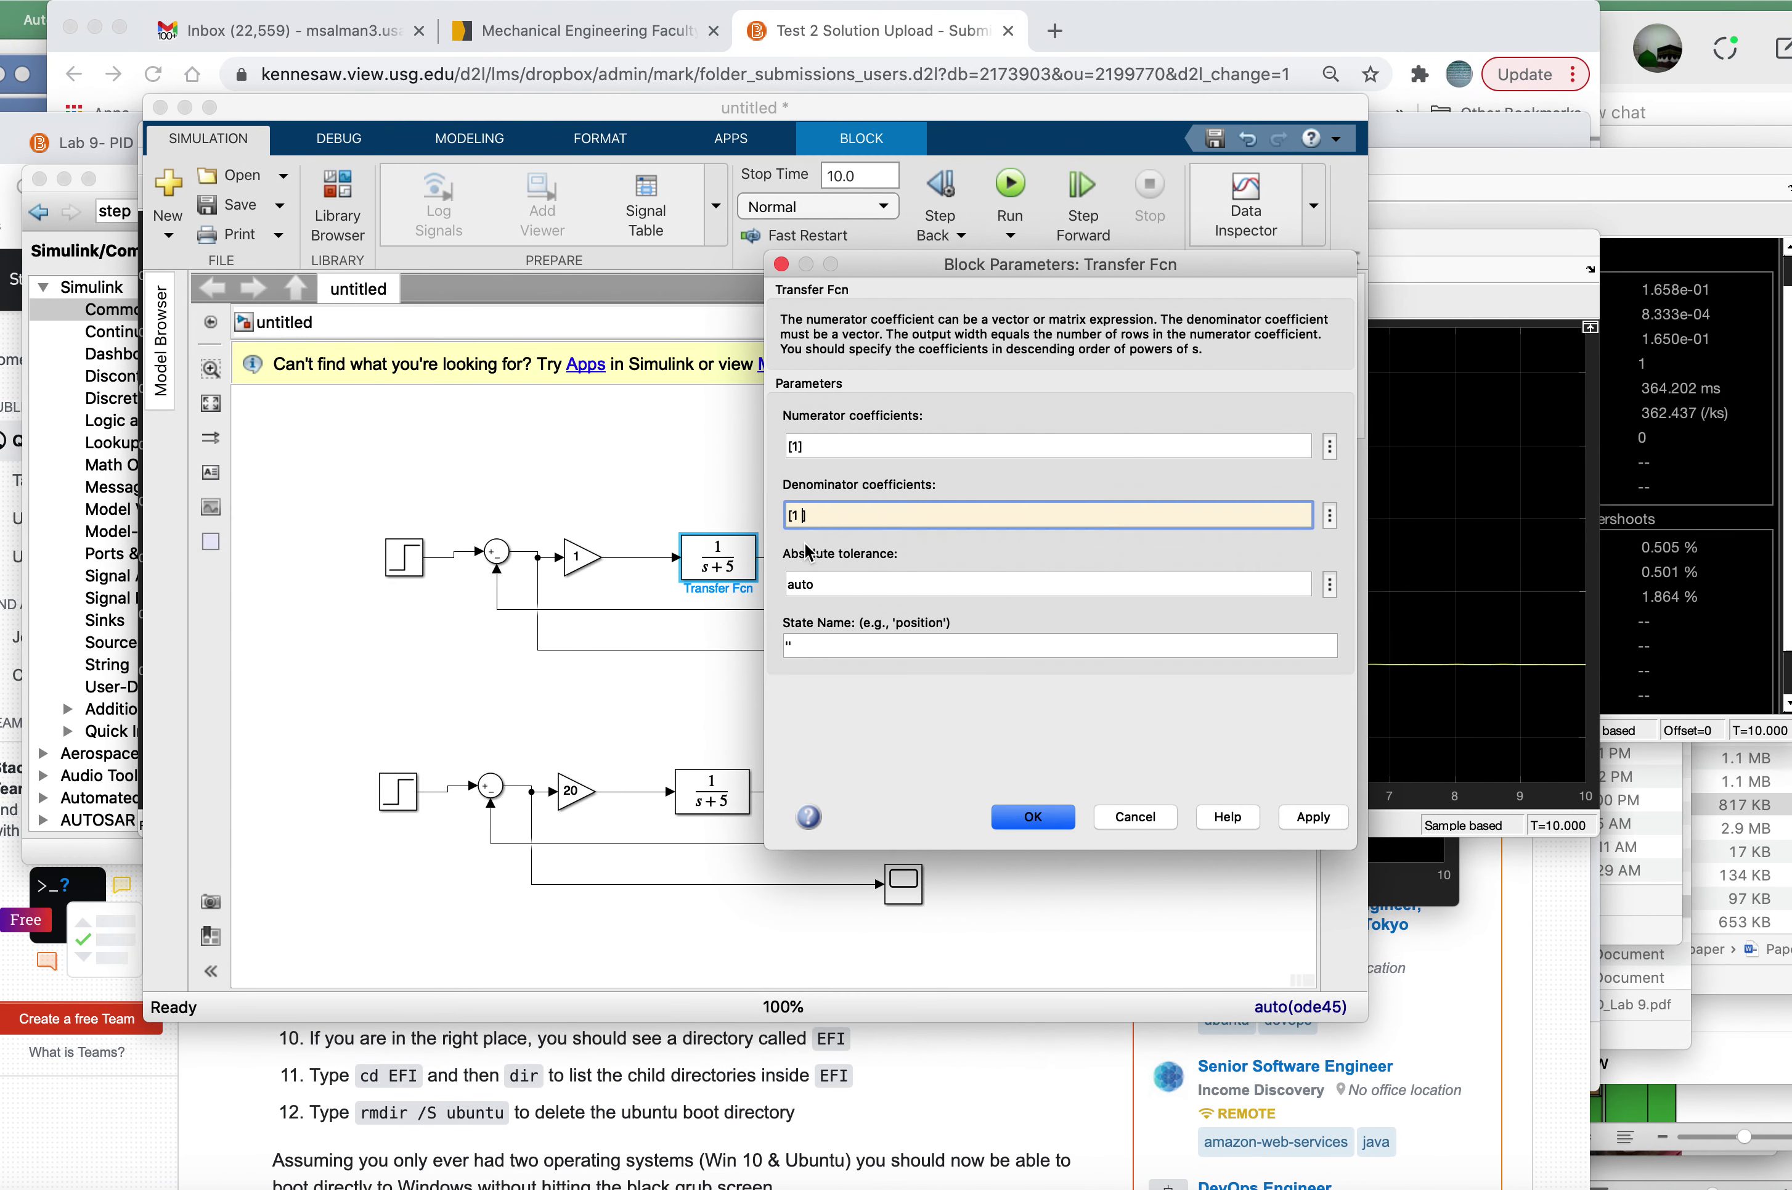
left_click(1028, 824)
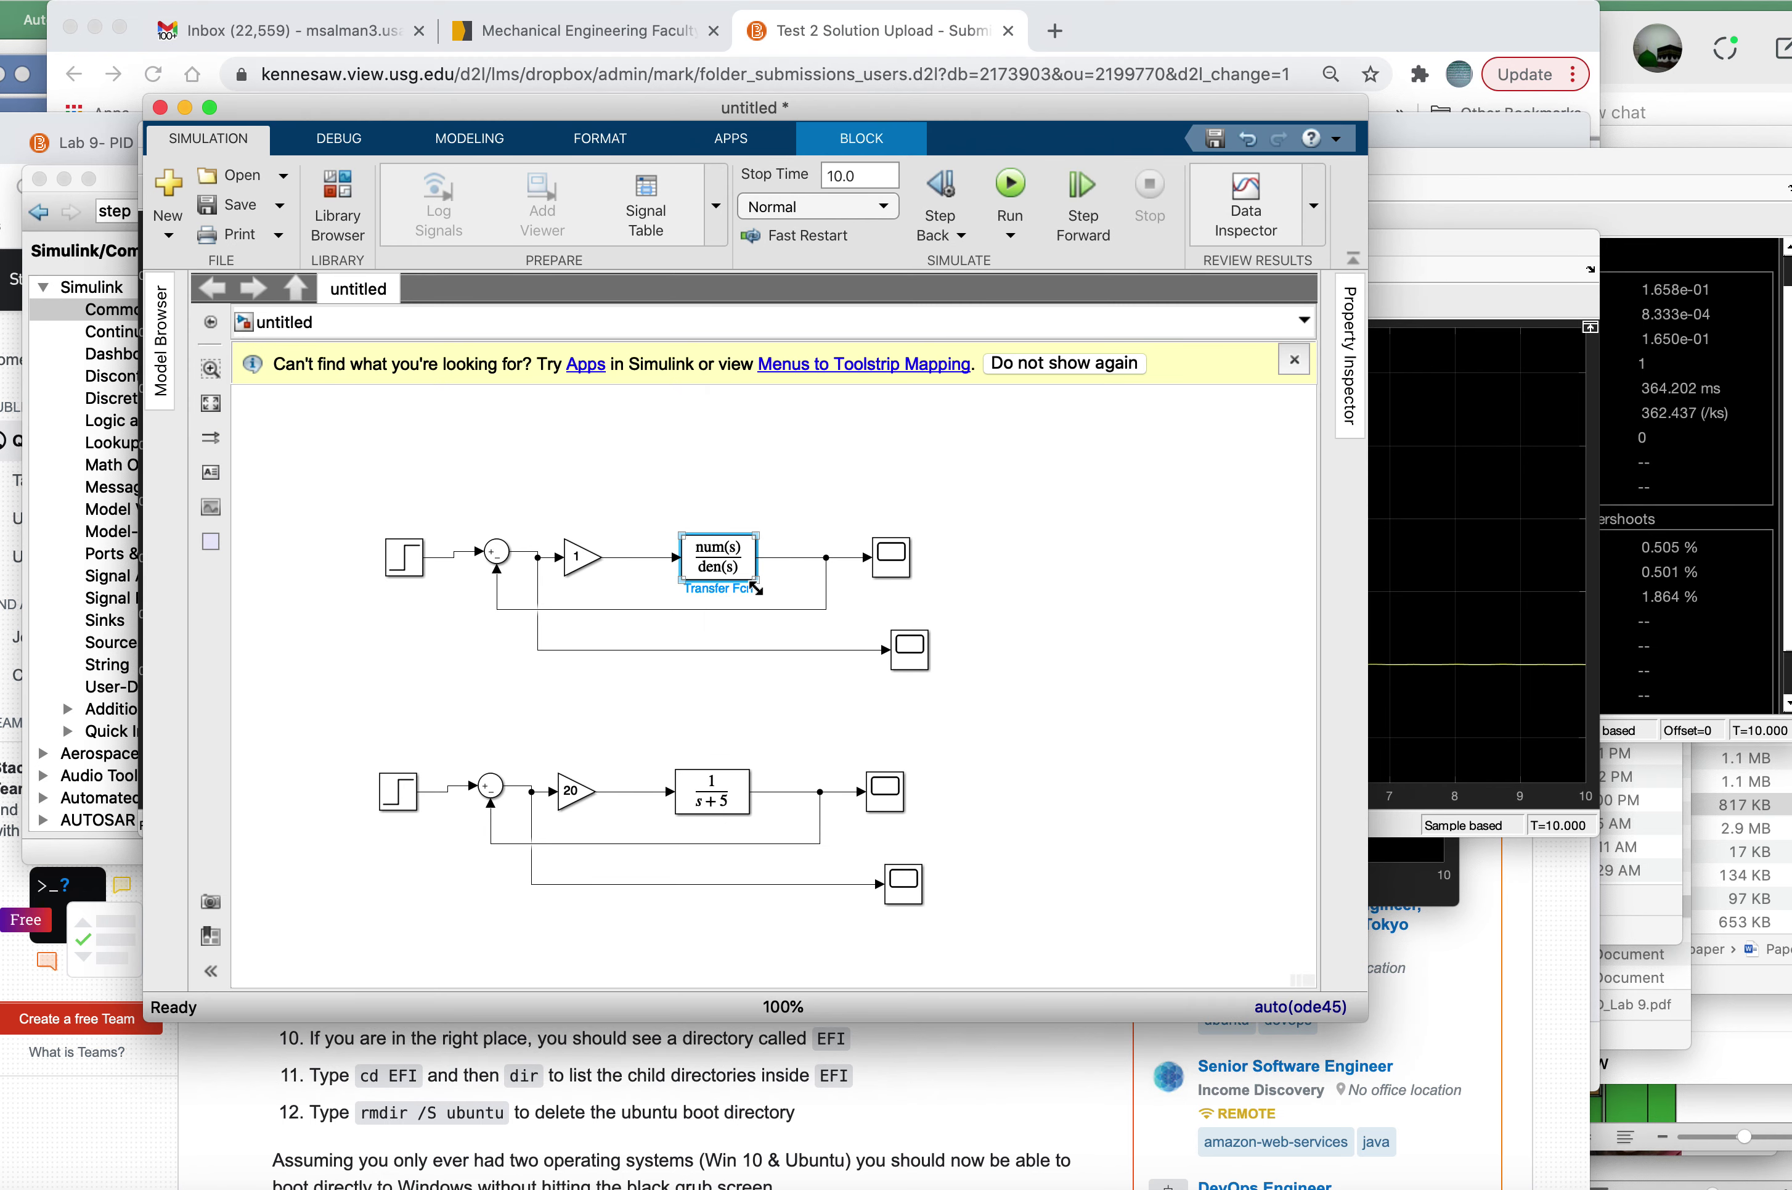
left_click_drag(755, 584, 789, 598)
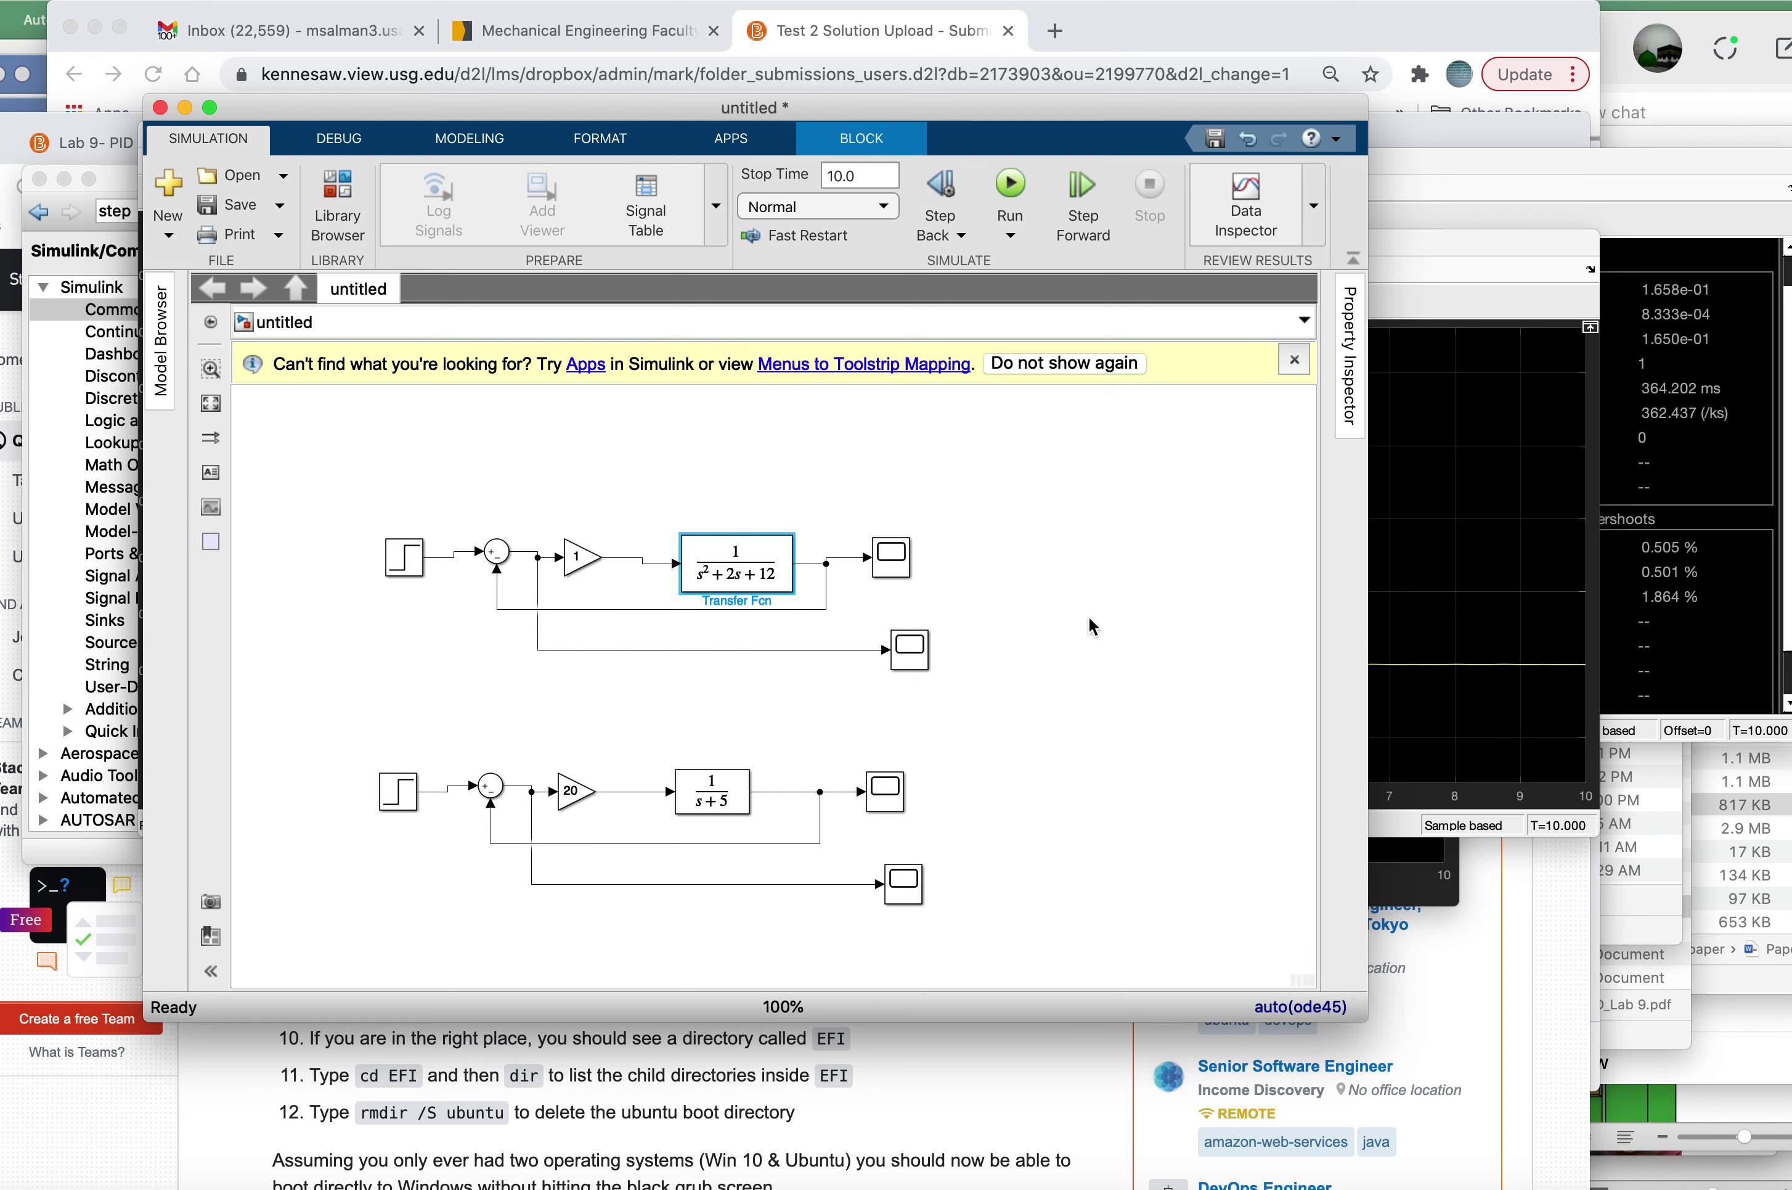
Step: Run the simulation and open the upper loop's output and error scopes, moving the error scope window aside
left_click(1014, 185)
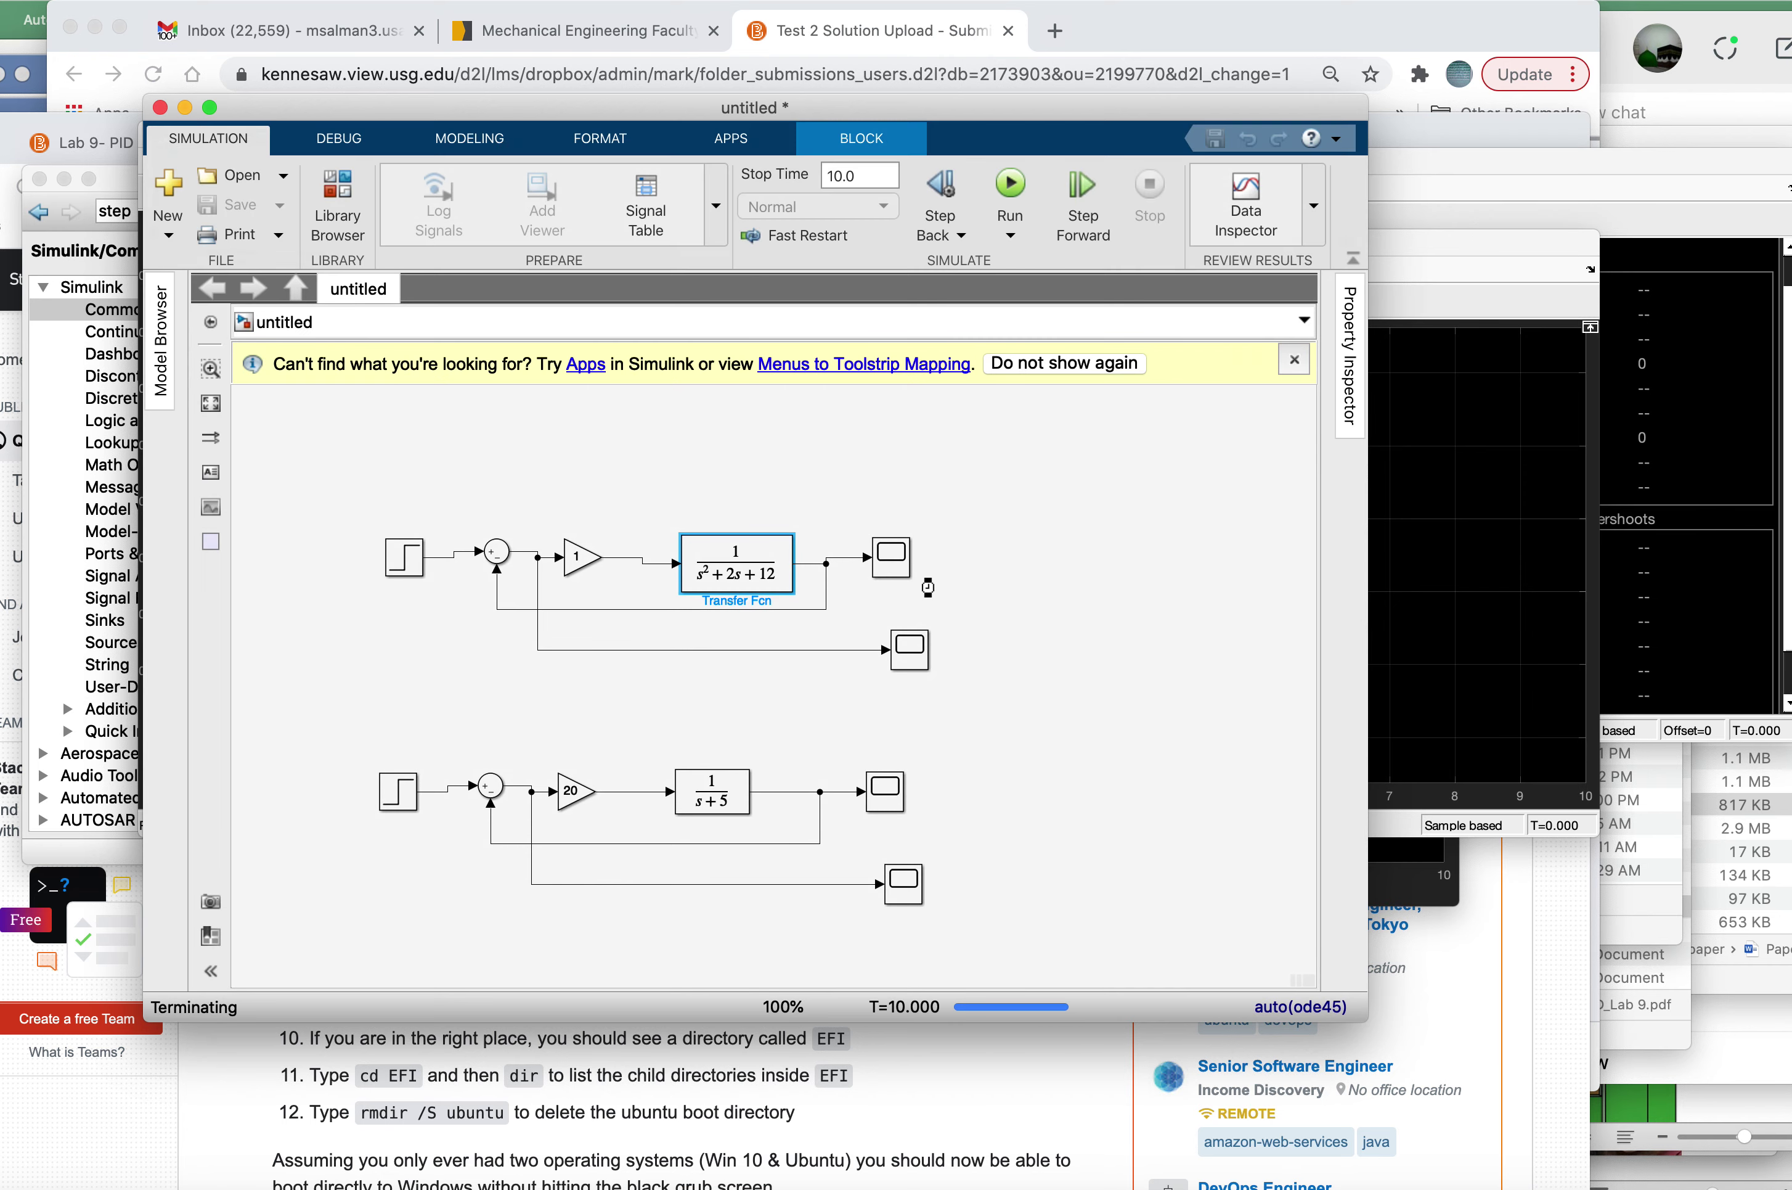
left_click(885, 554)
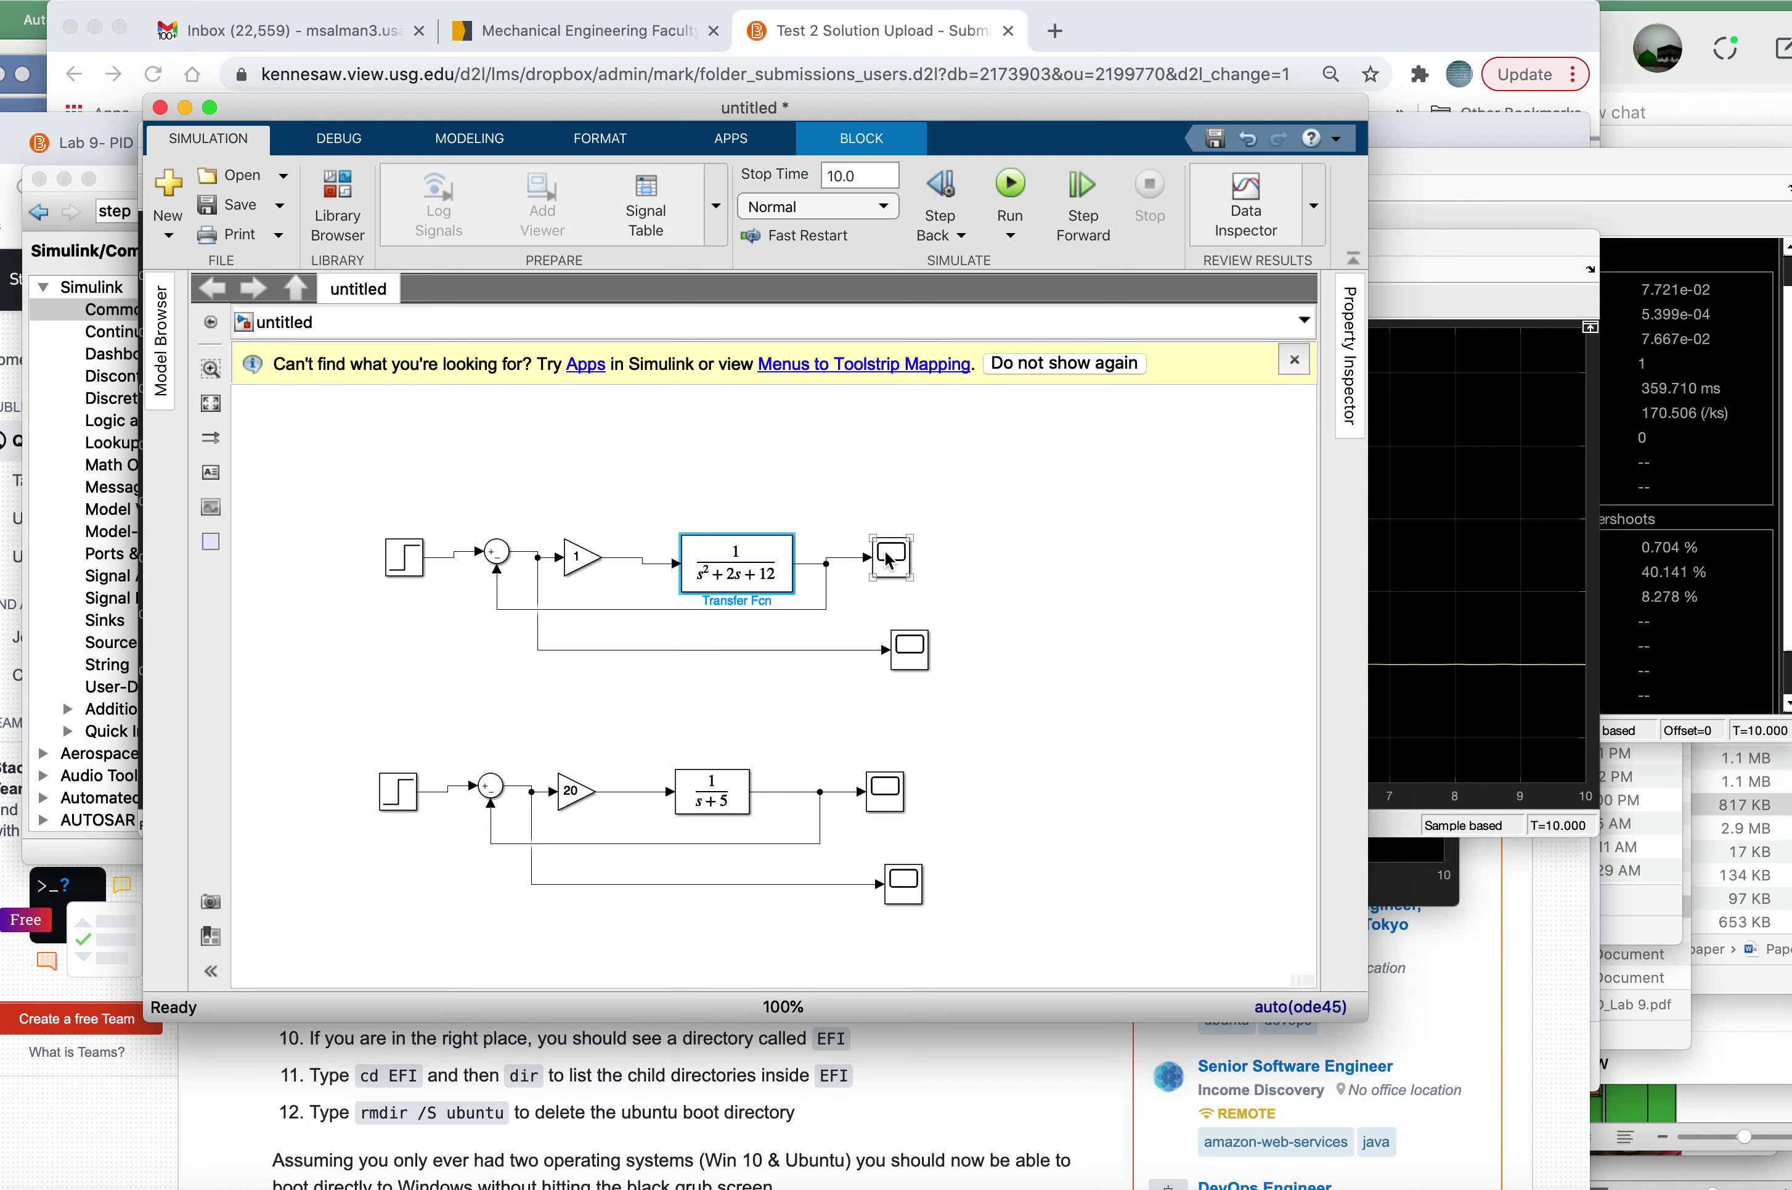
double_click(889, 557)
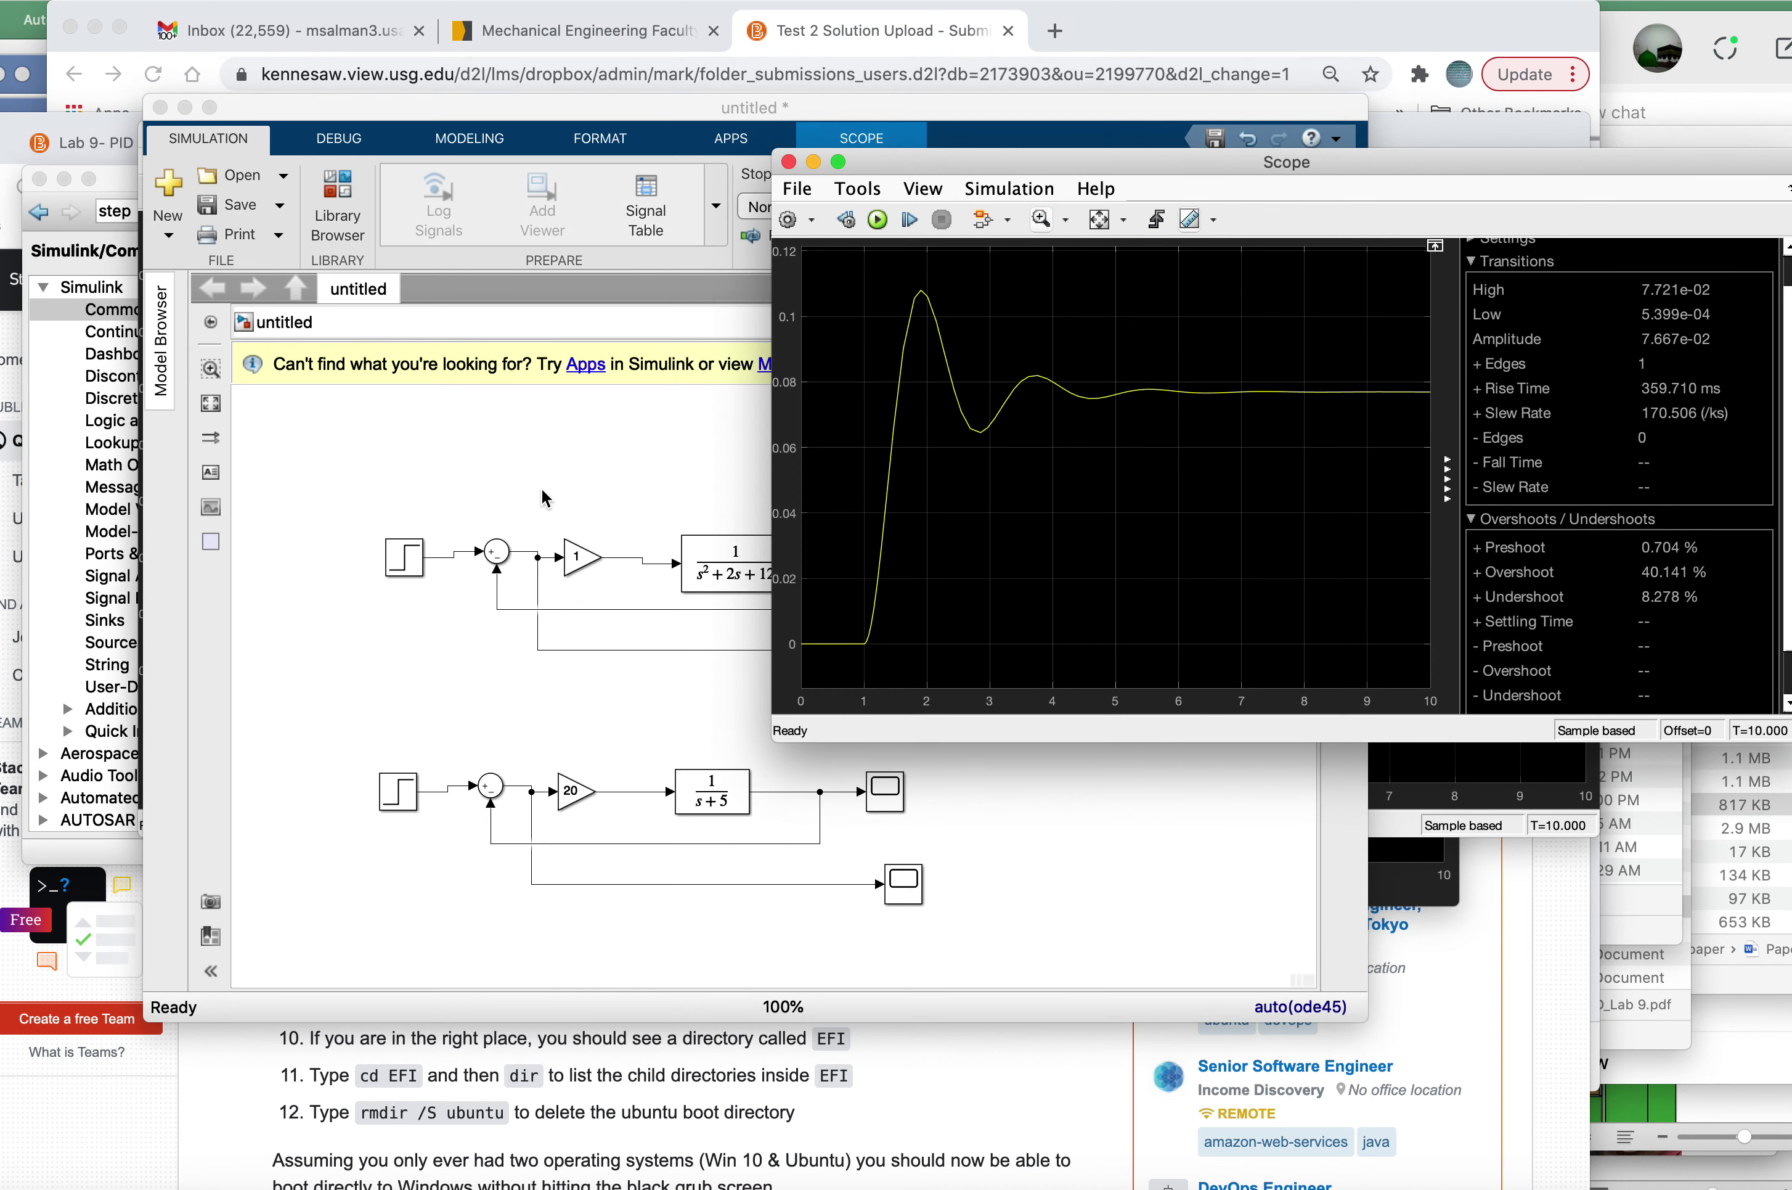
left_click(521, 532)
left_click(916, 660)
double_click(916, 659)
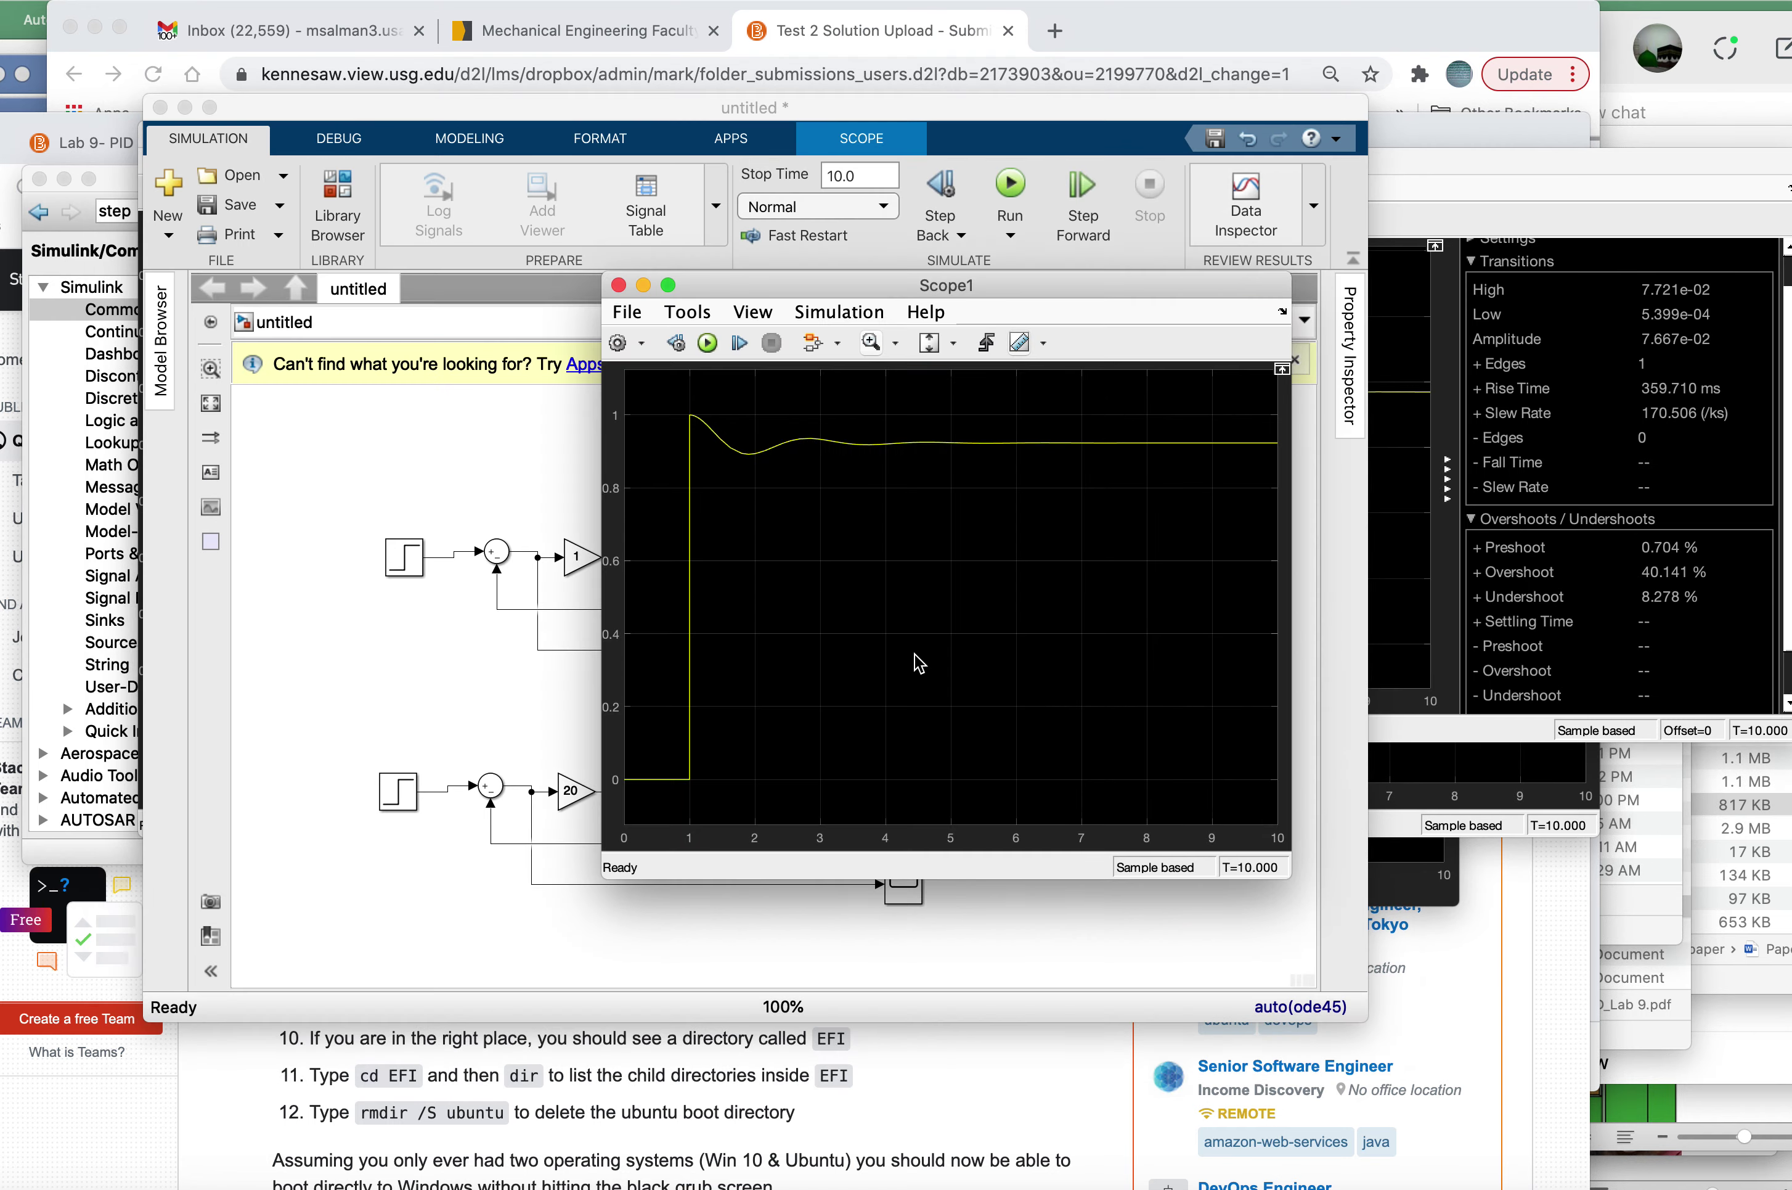
left_click_drag(879, 293, 670, 486)
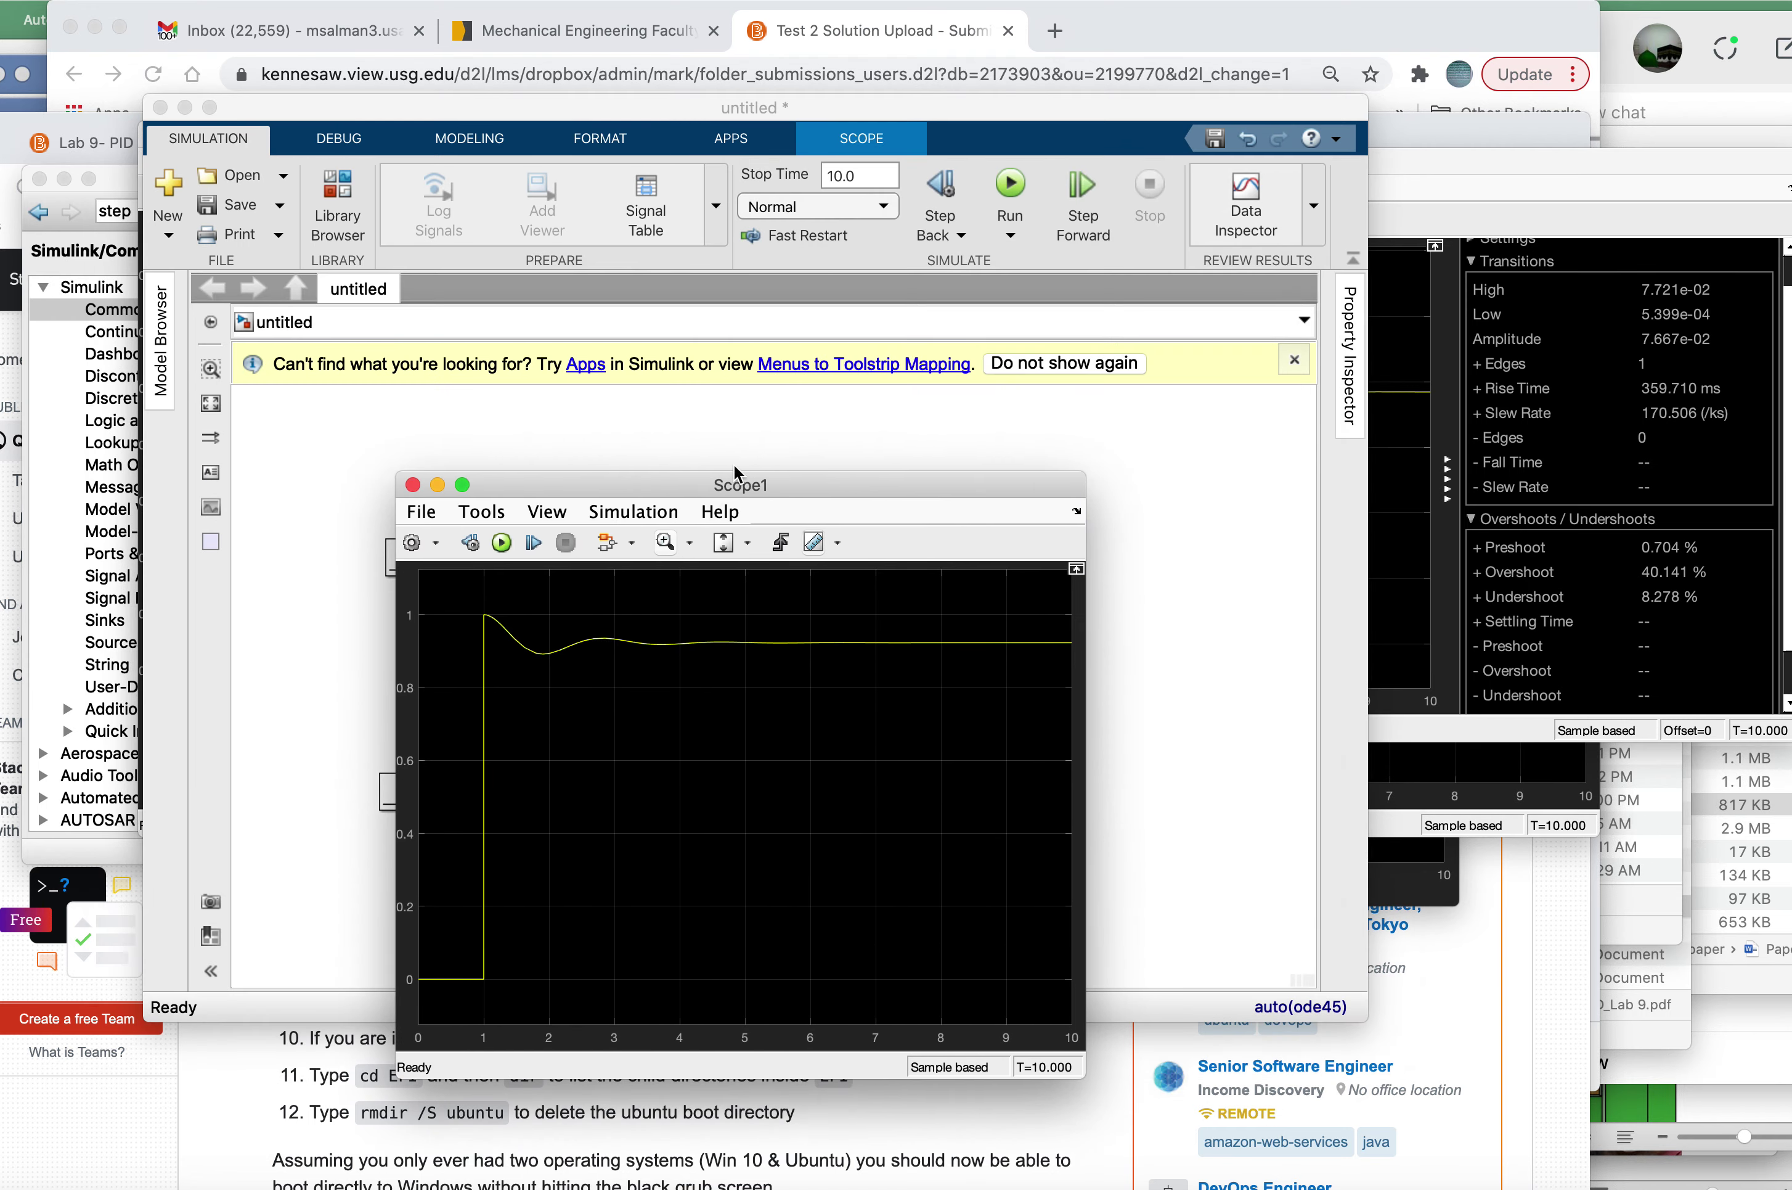
Step: Compare the upper loop's output response with its error response across the two scope windows and return to the model
key("ctrl+Up")
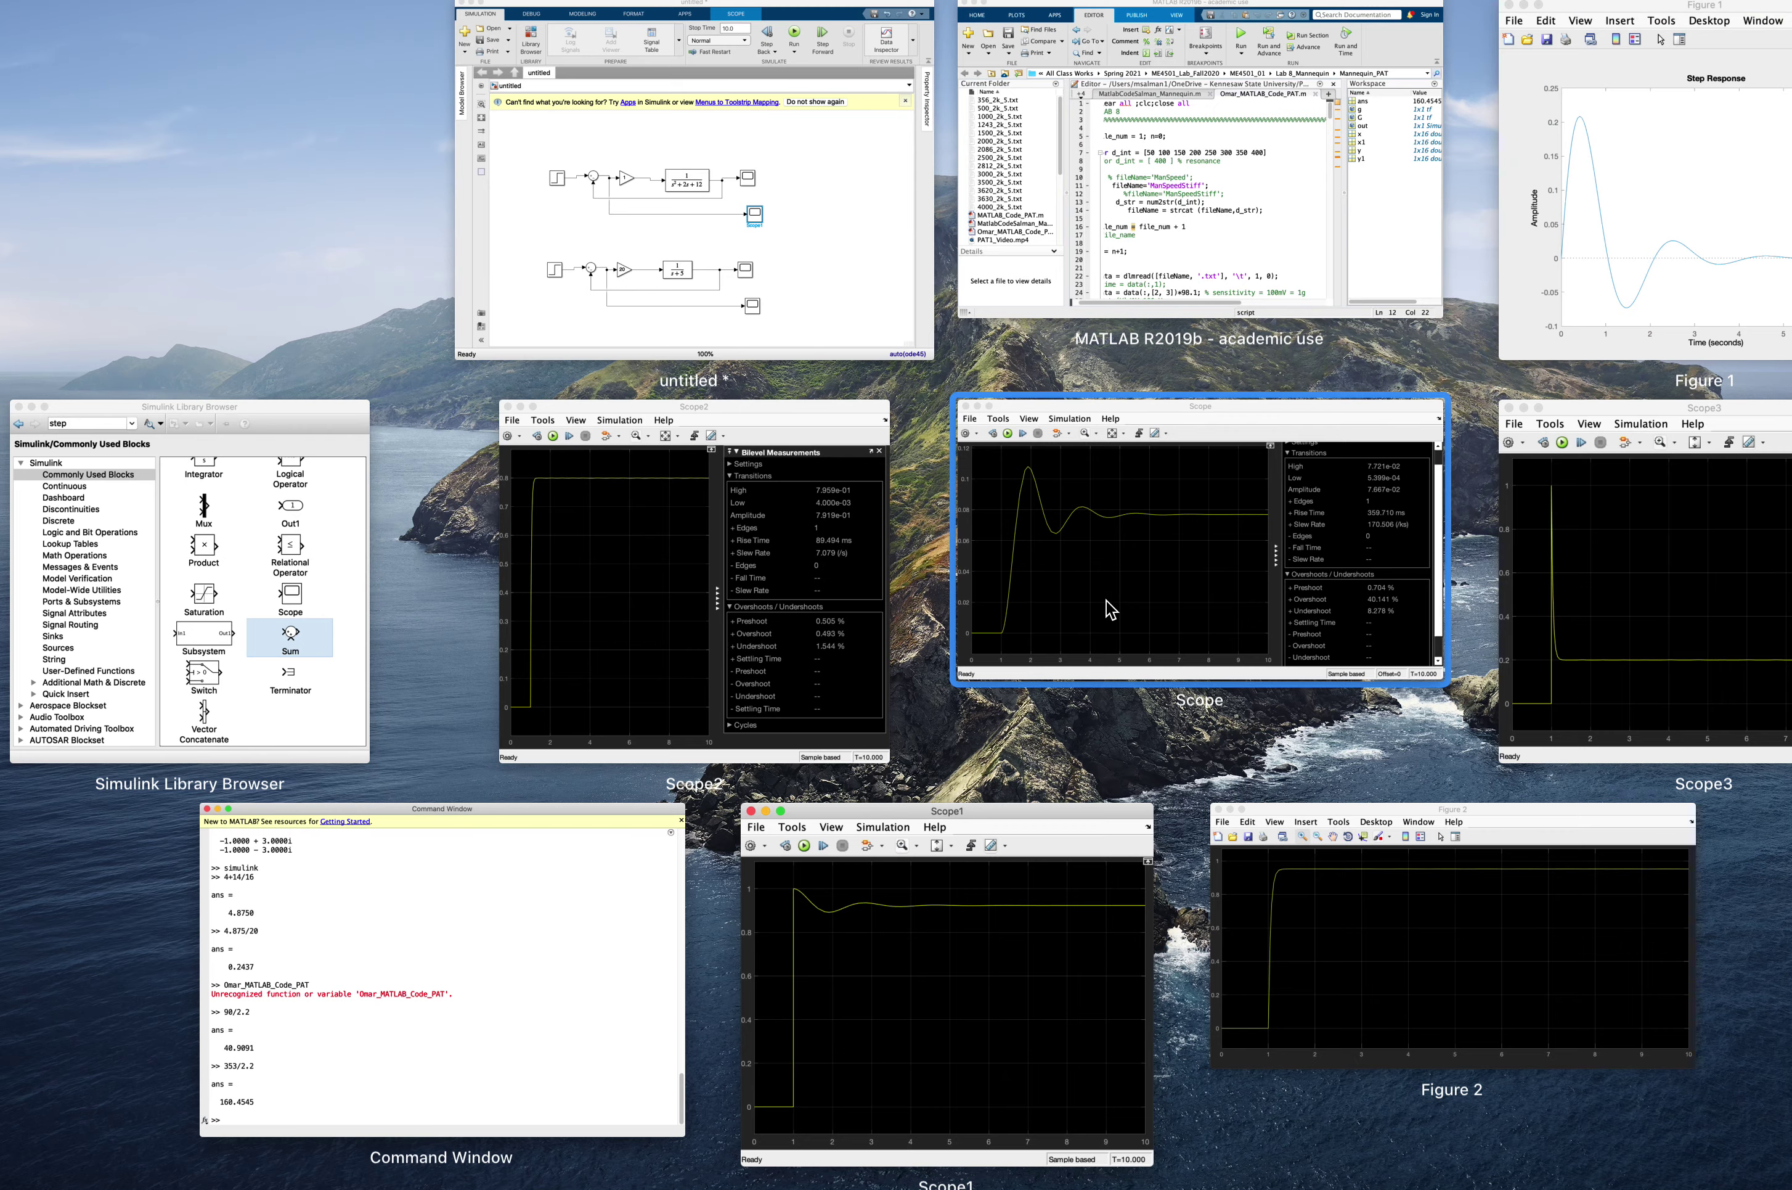
left_click(1112, 610)
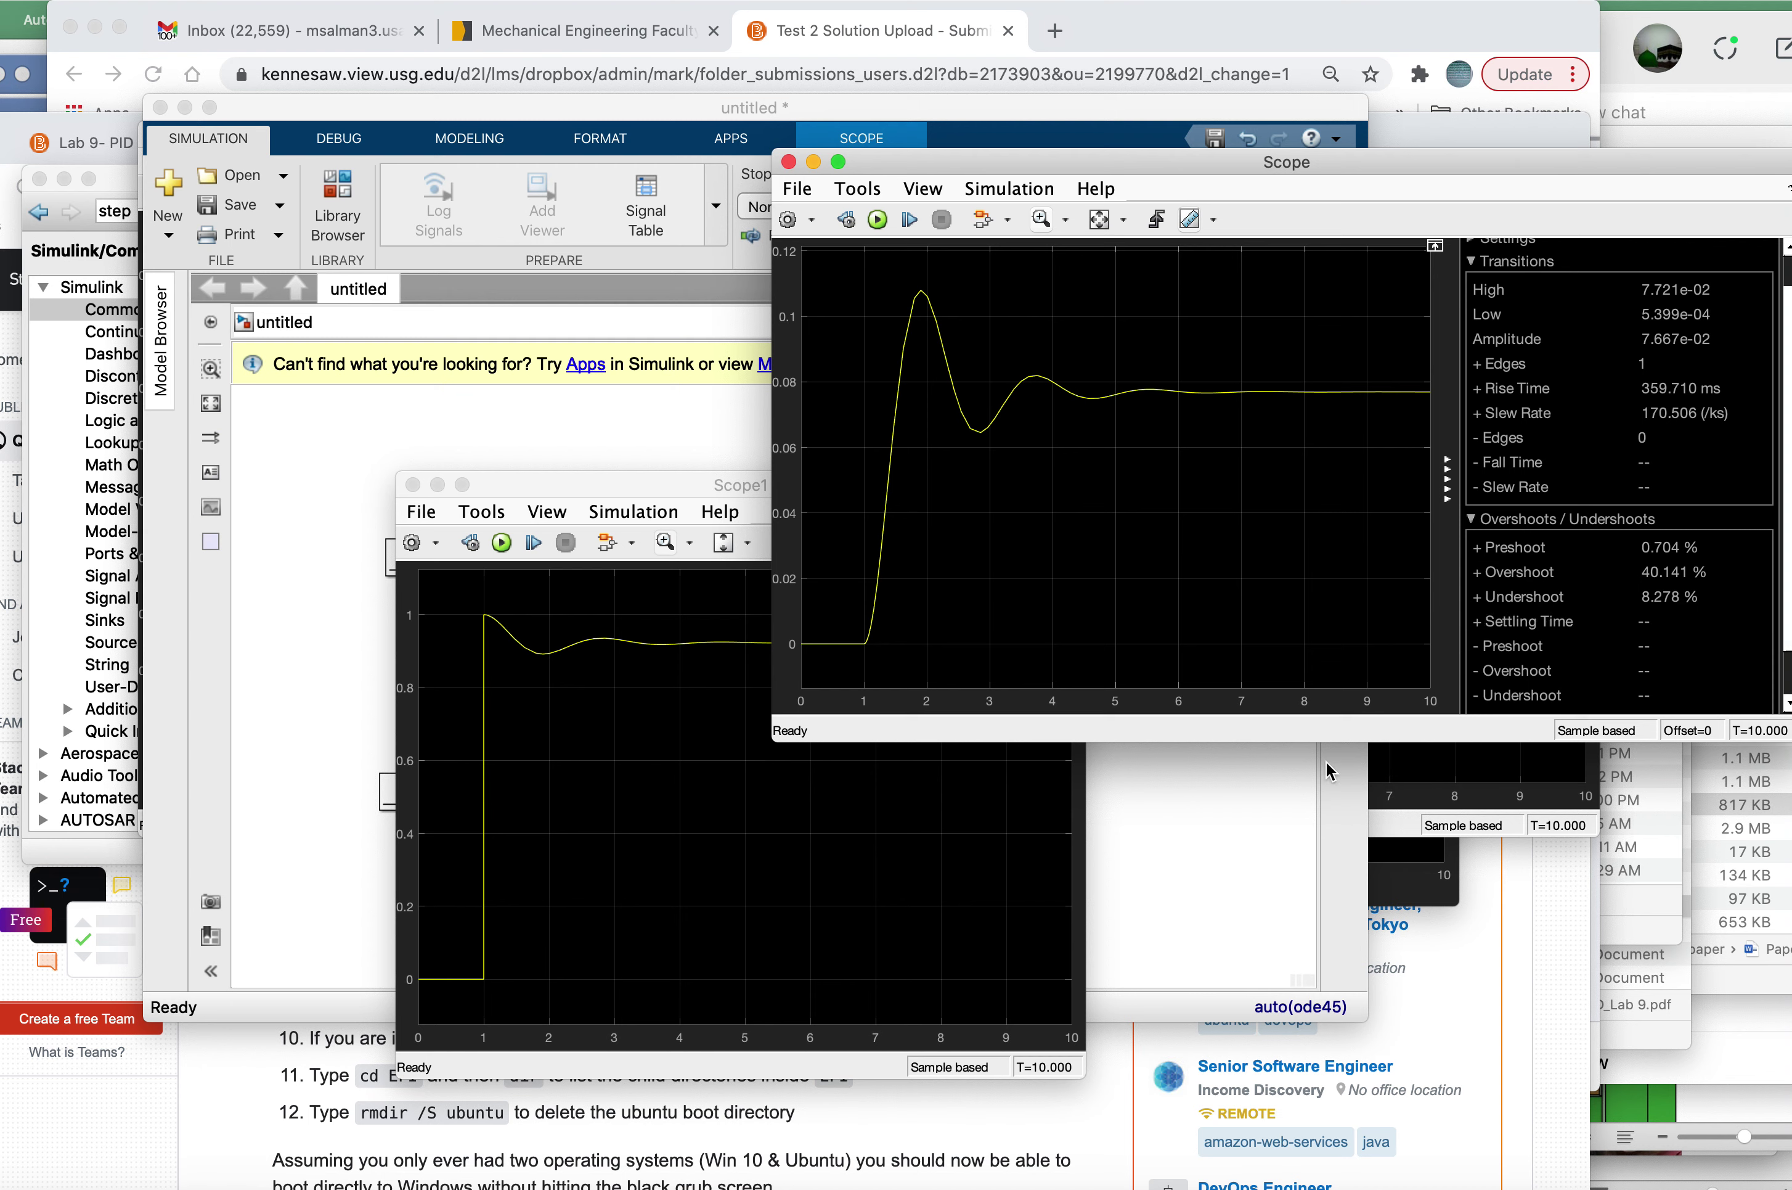
left_click(639, 794)
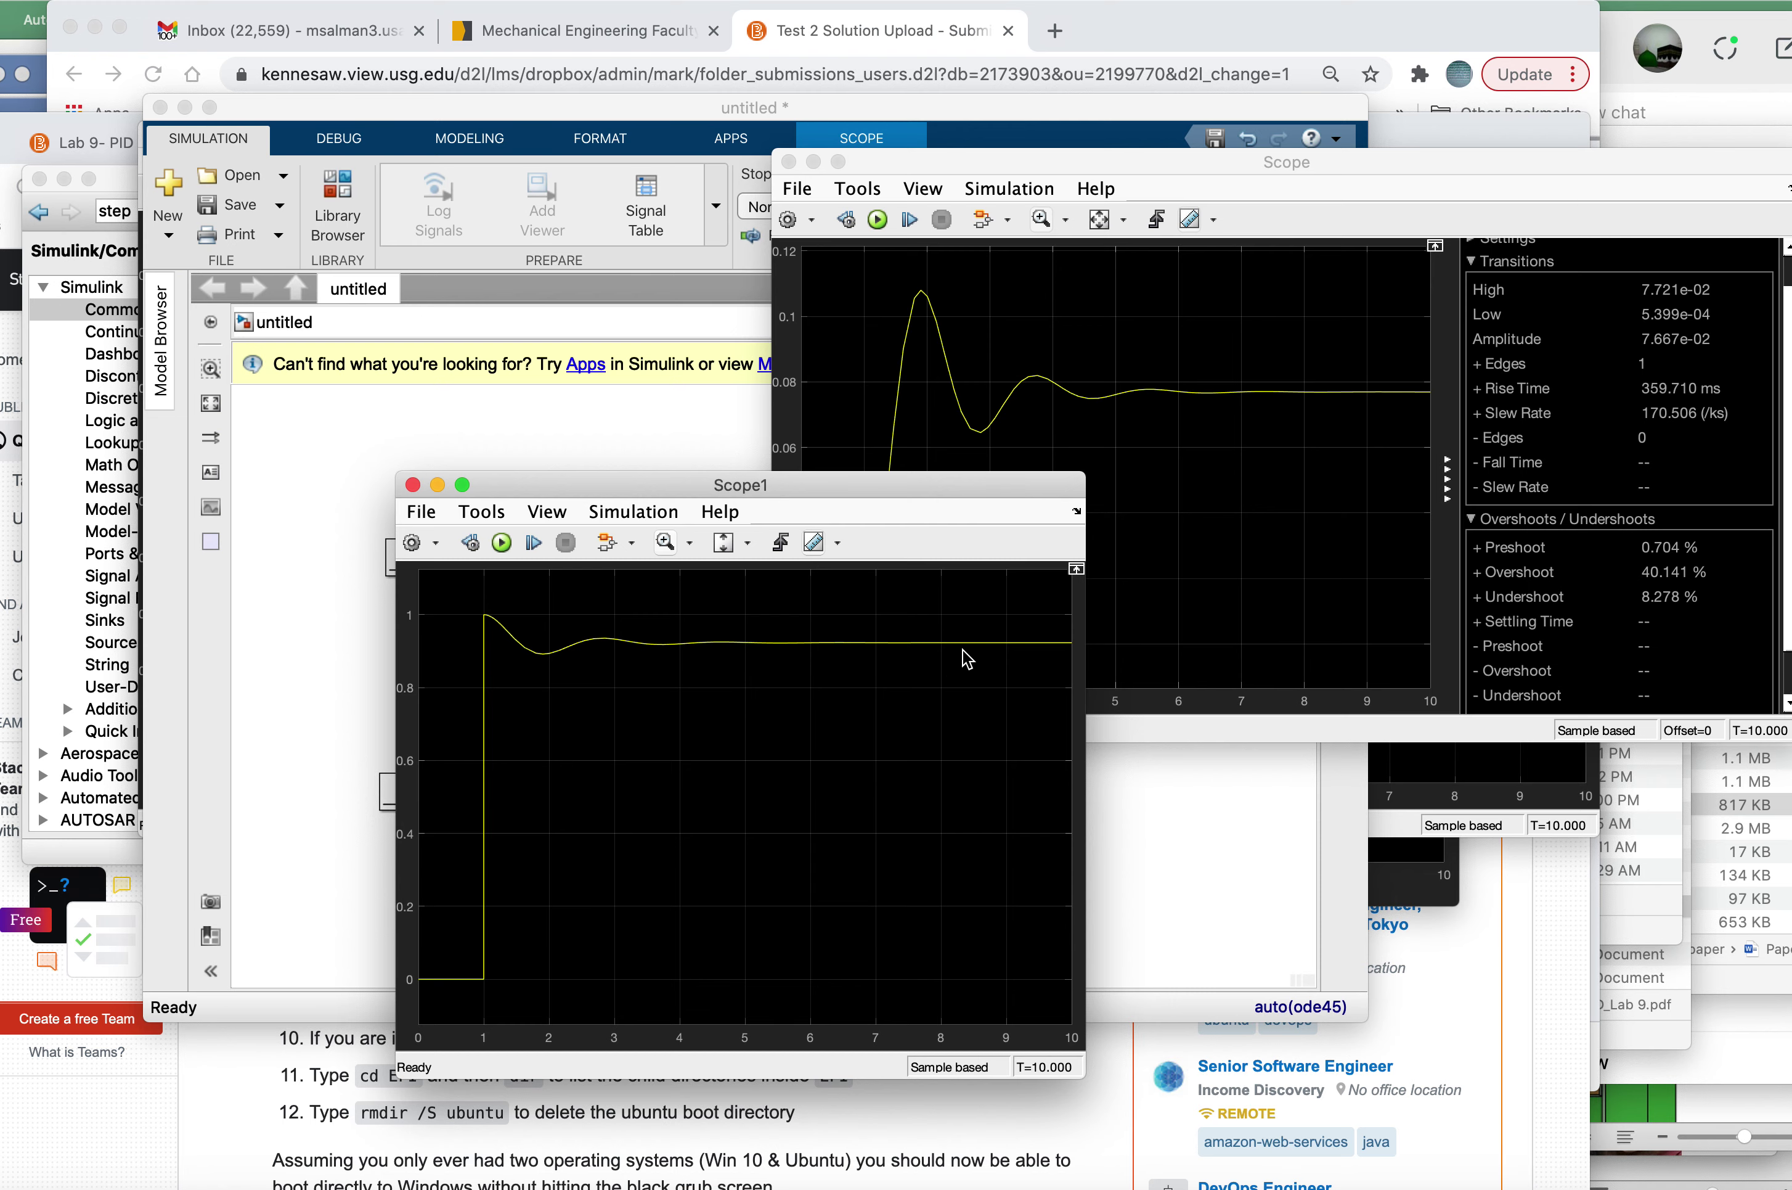
left_click(1246, 852)
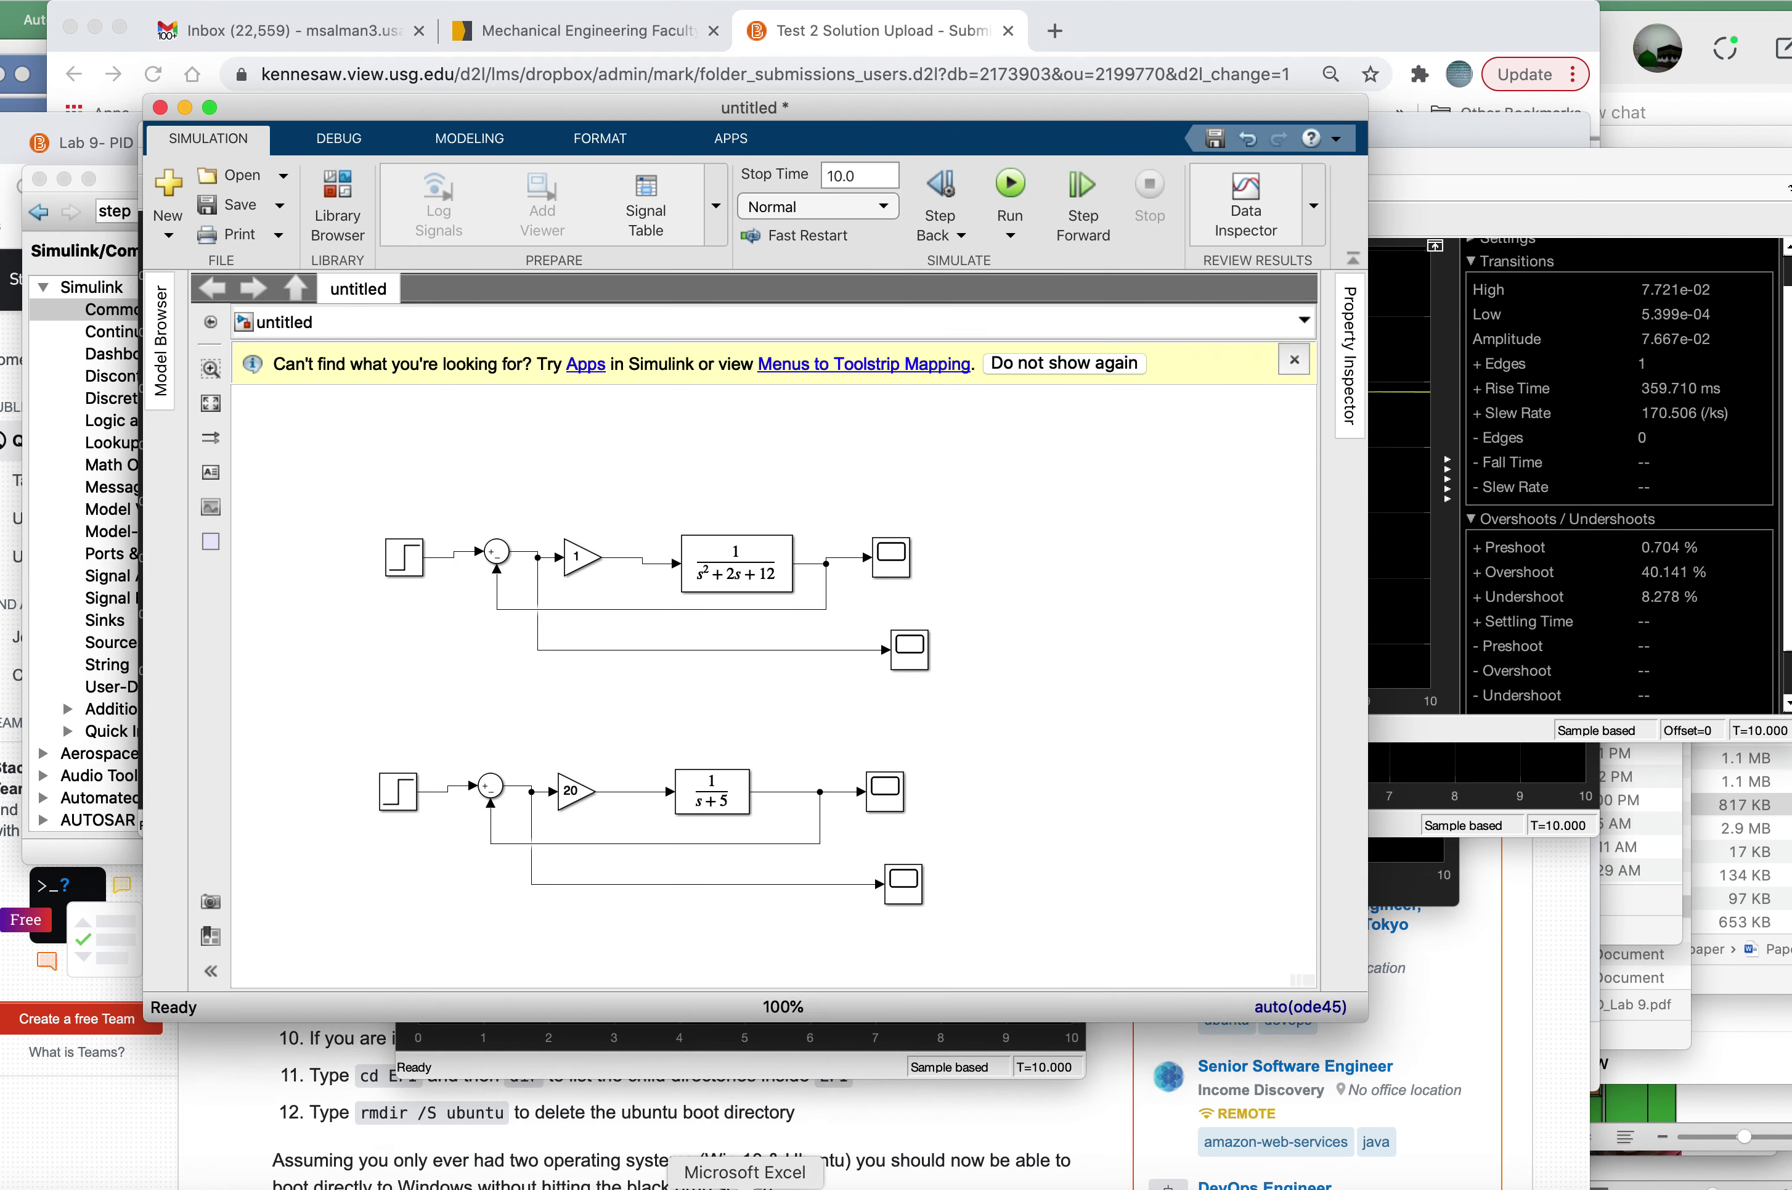
Step: Examine the second-order P-control figures in the lab theory PDF in Acrobat, through to the Transient Response of P-D Controller section
left_click(613, 1184)
scroll(1743, 552, "down", 15)
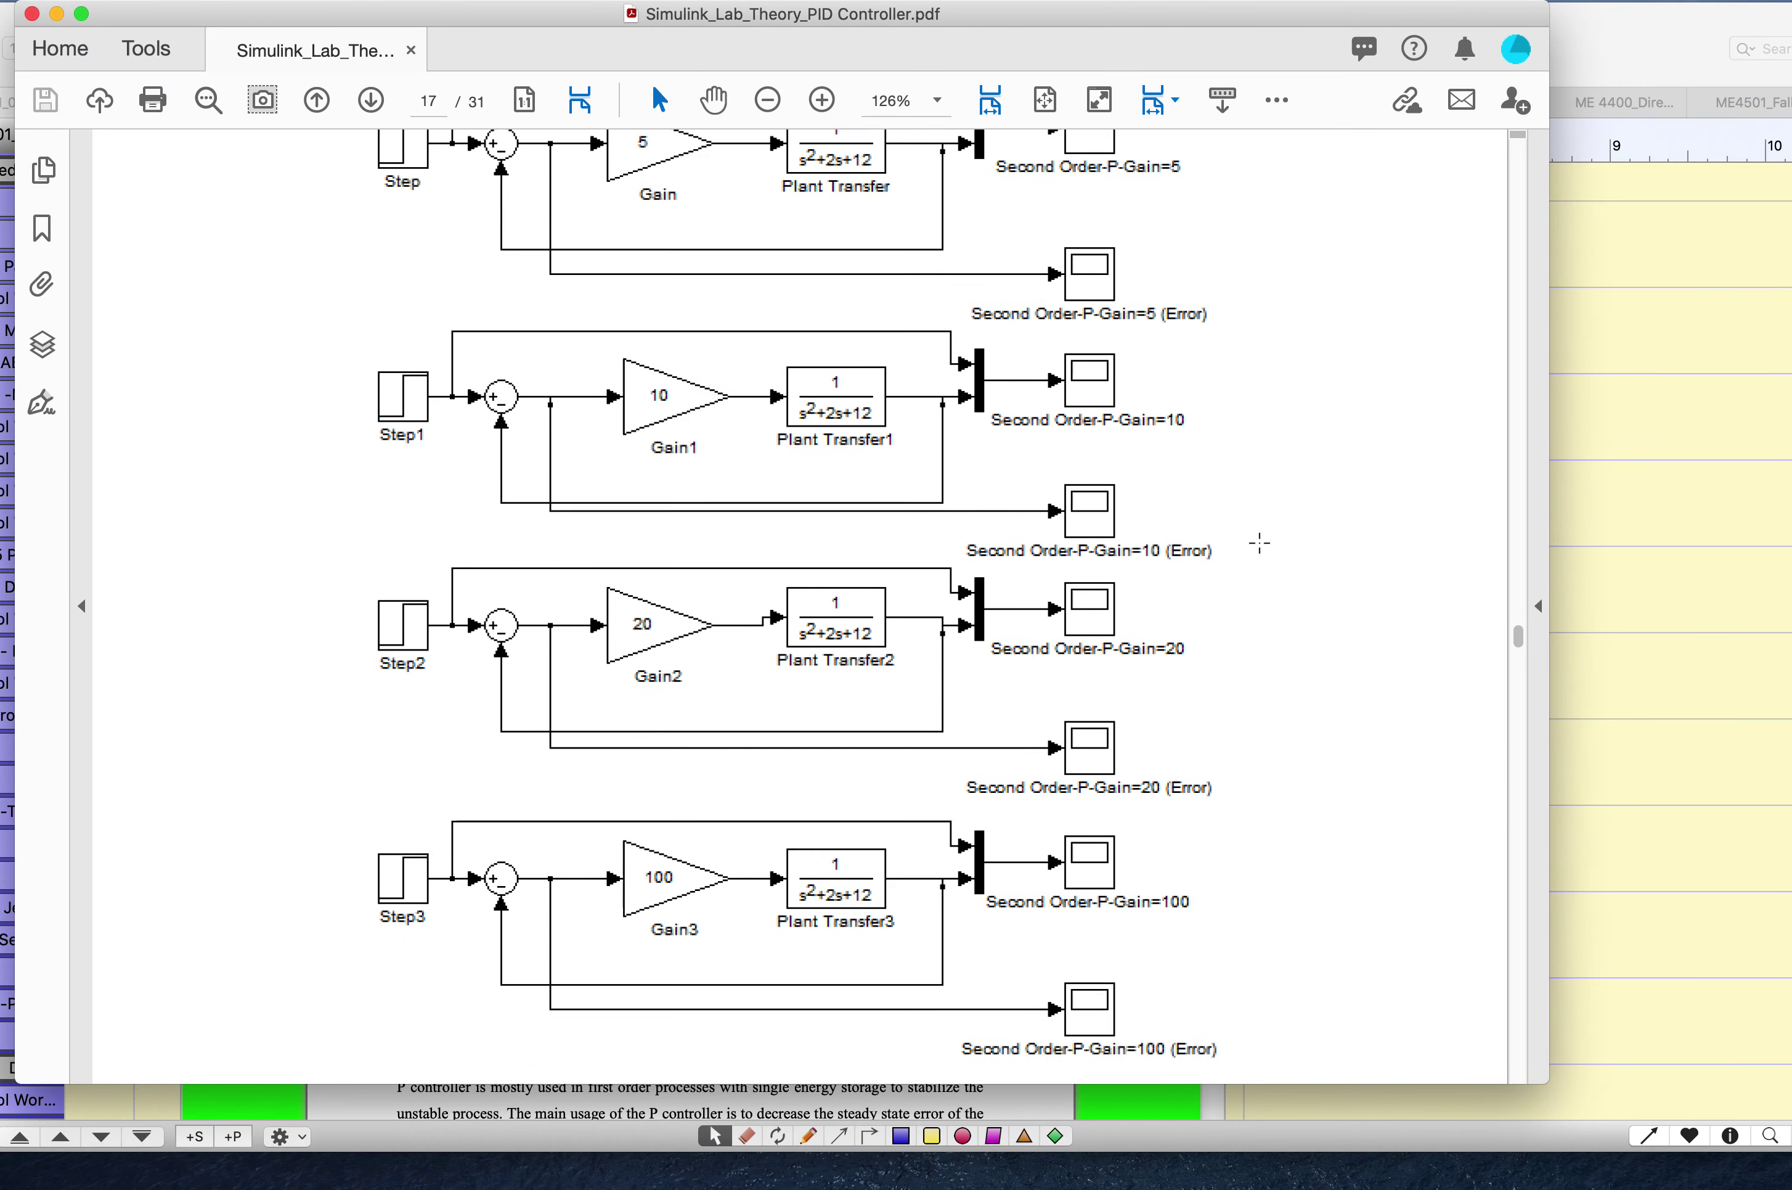
scroll(1262, 551, "down", 20)
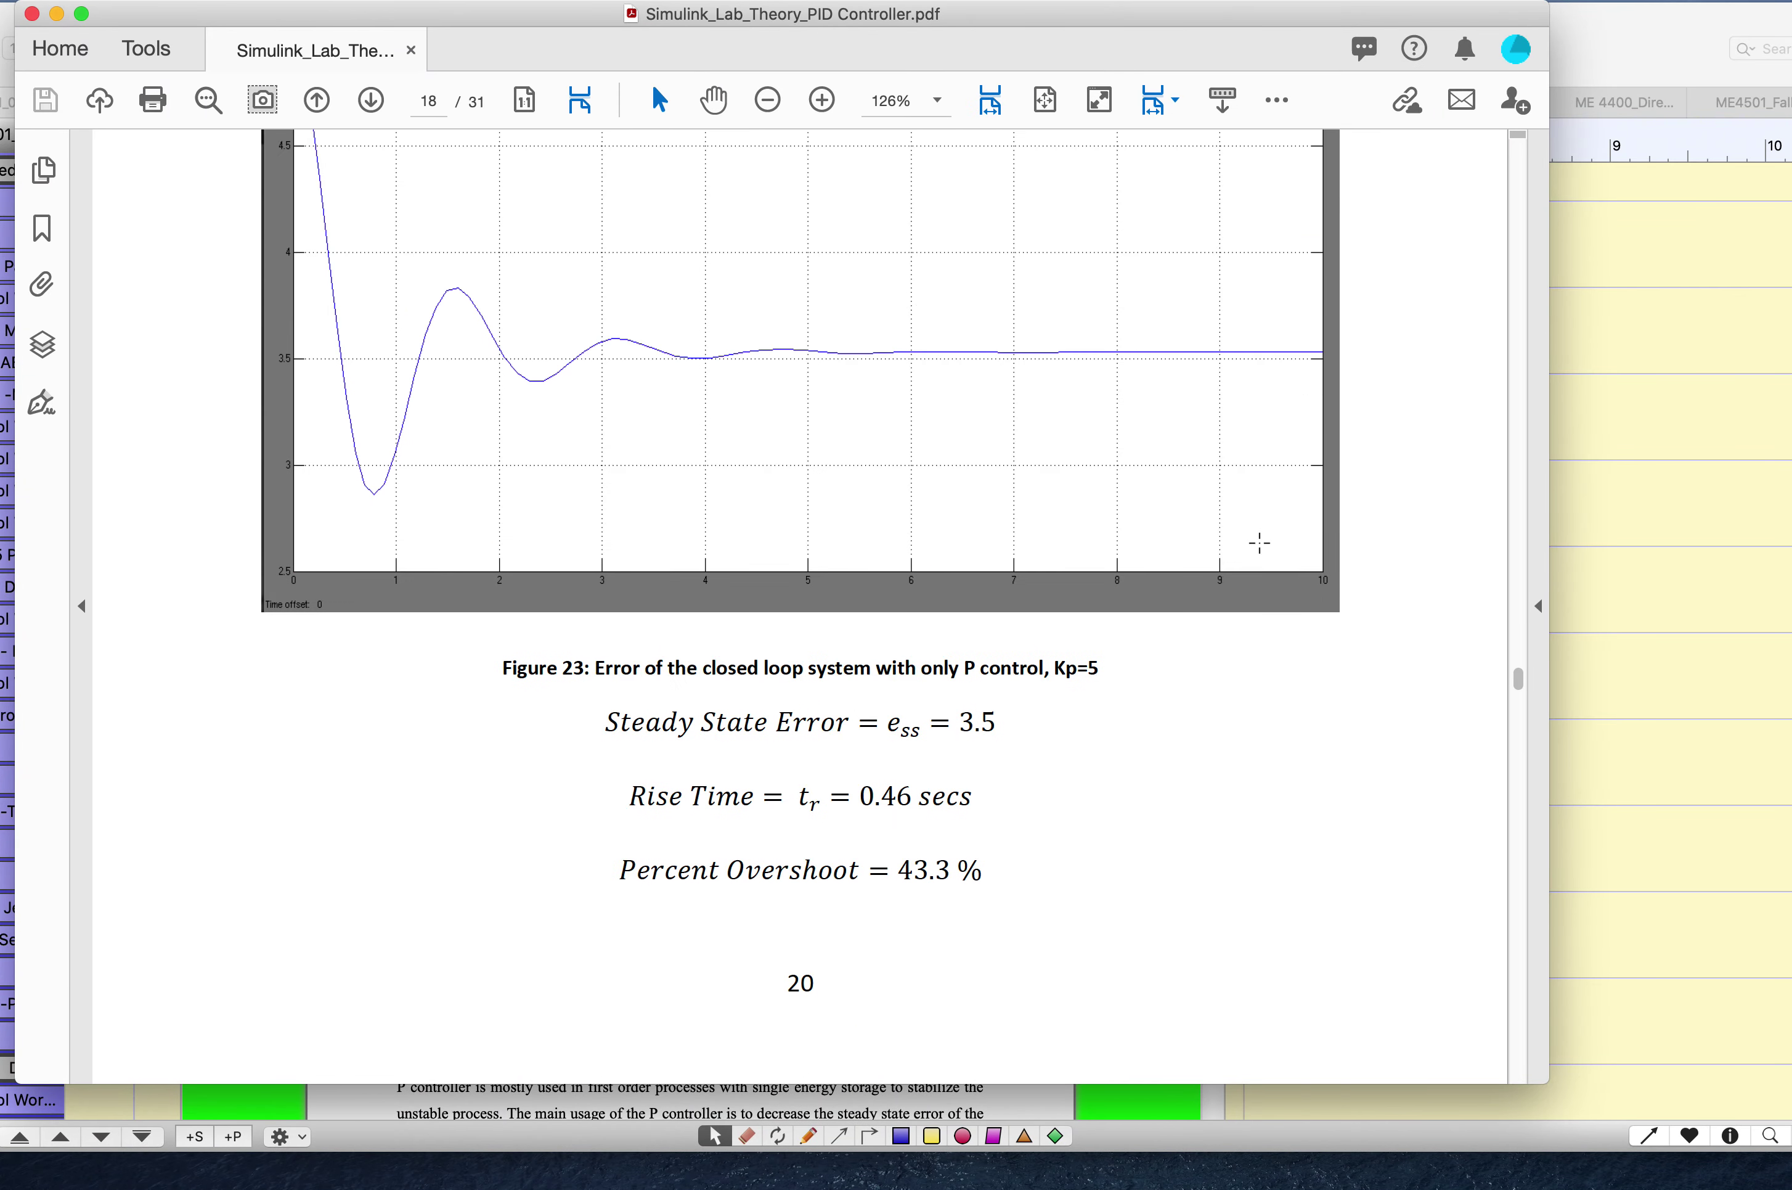
scroll(1260, 543, "down", 20)
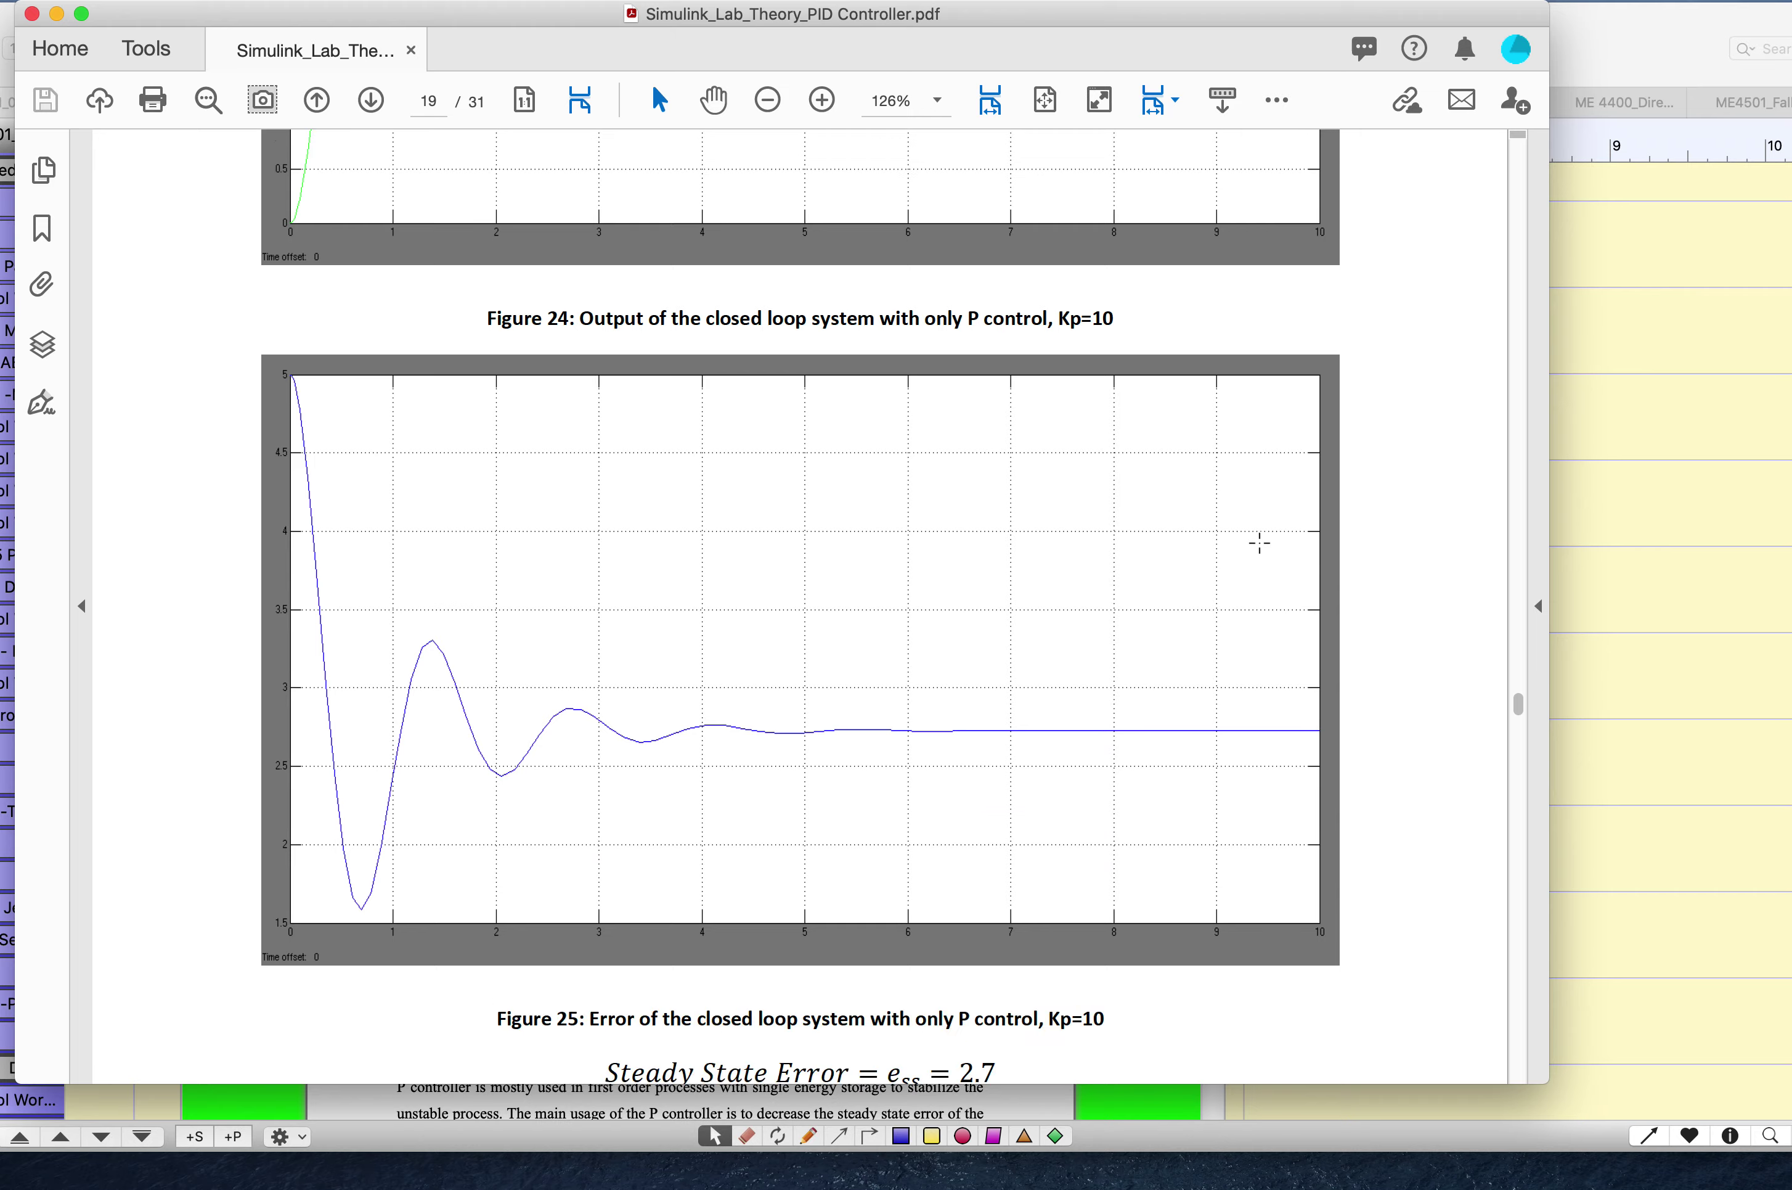
scroll(1259, 542, "down", 20)
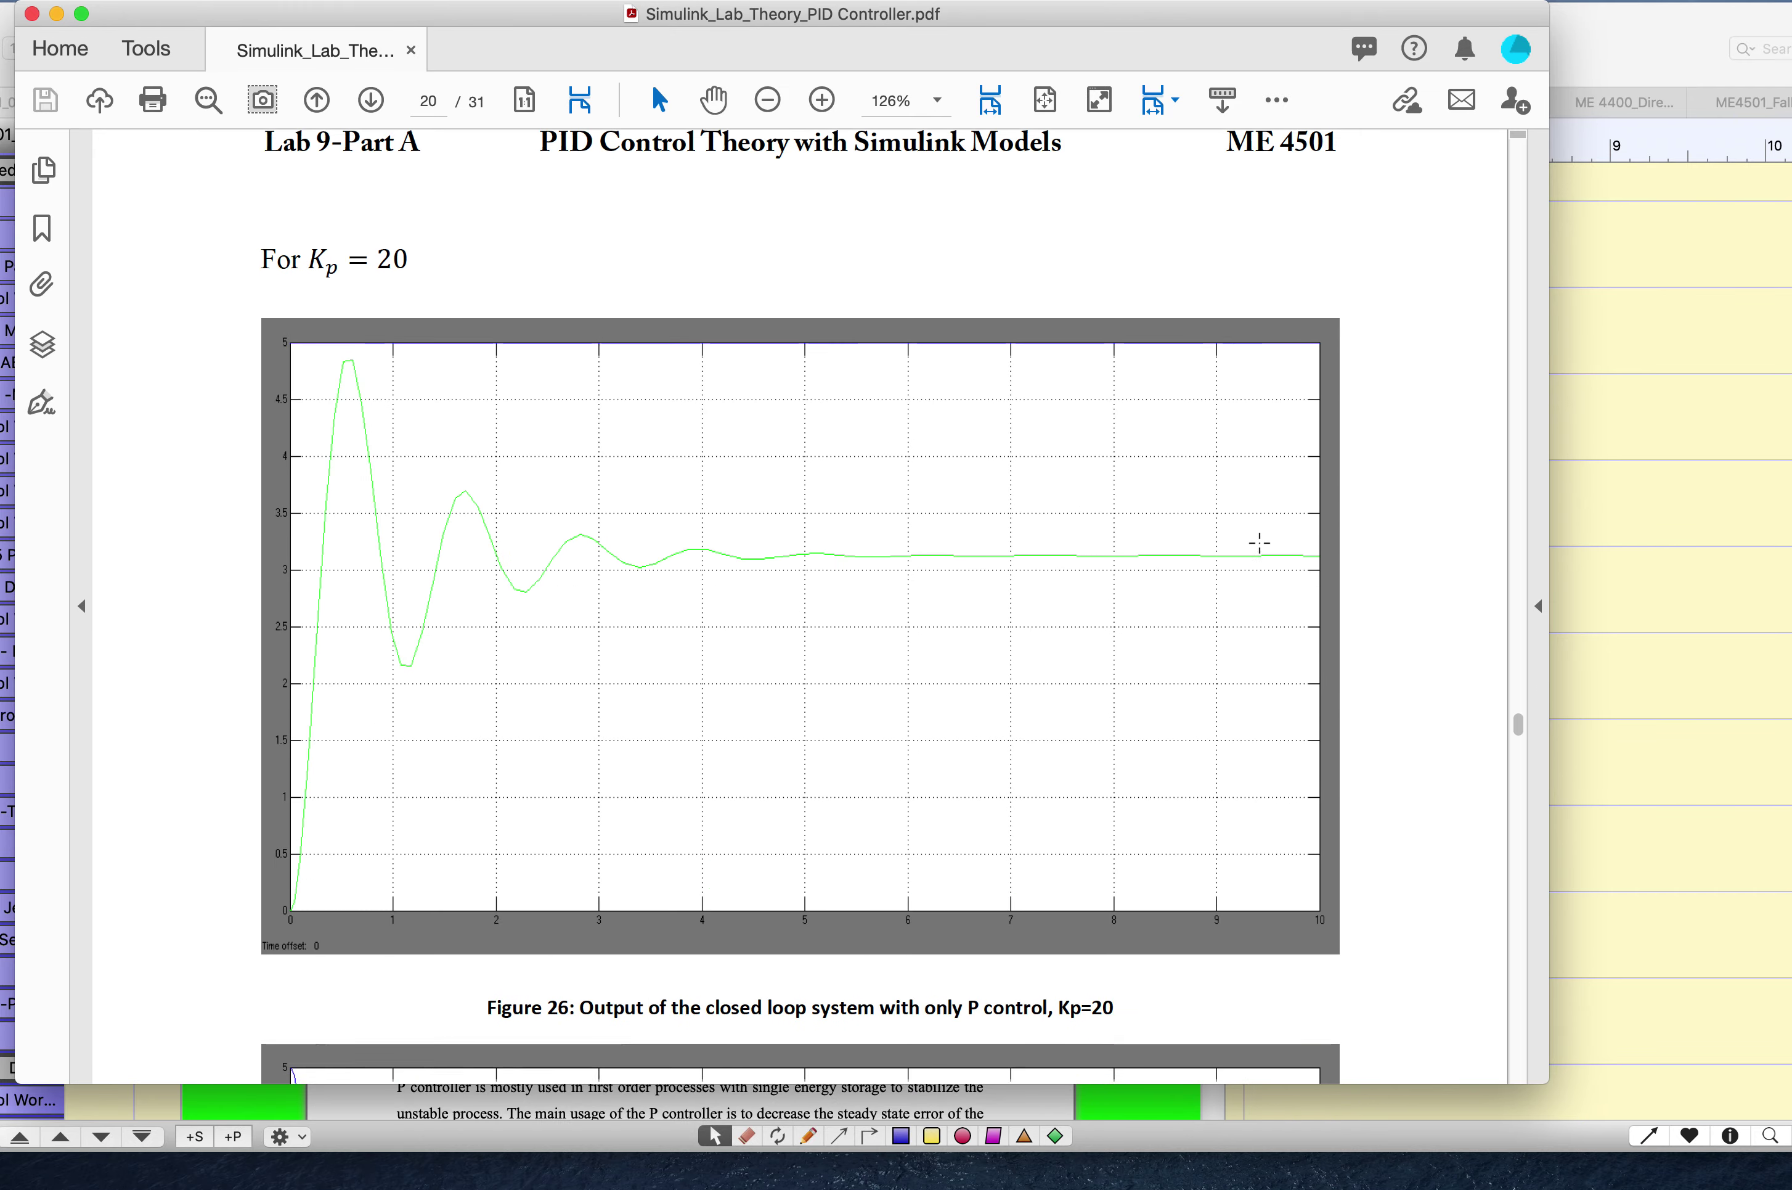
scroll(1259, 542, "down", 20)
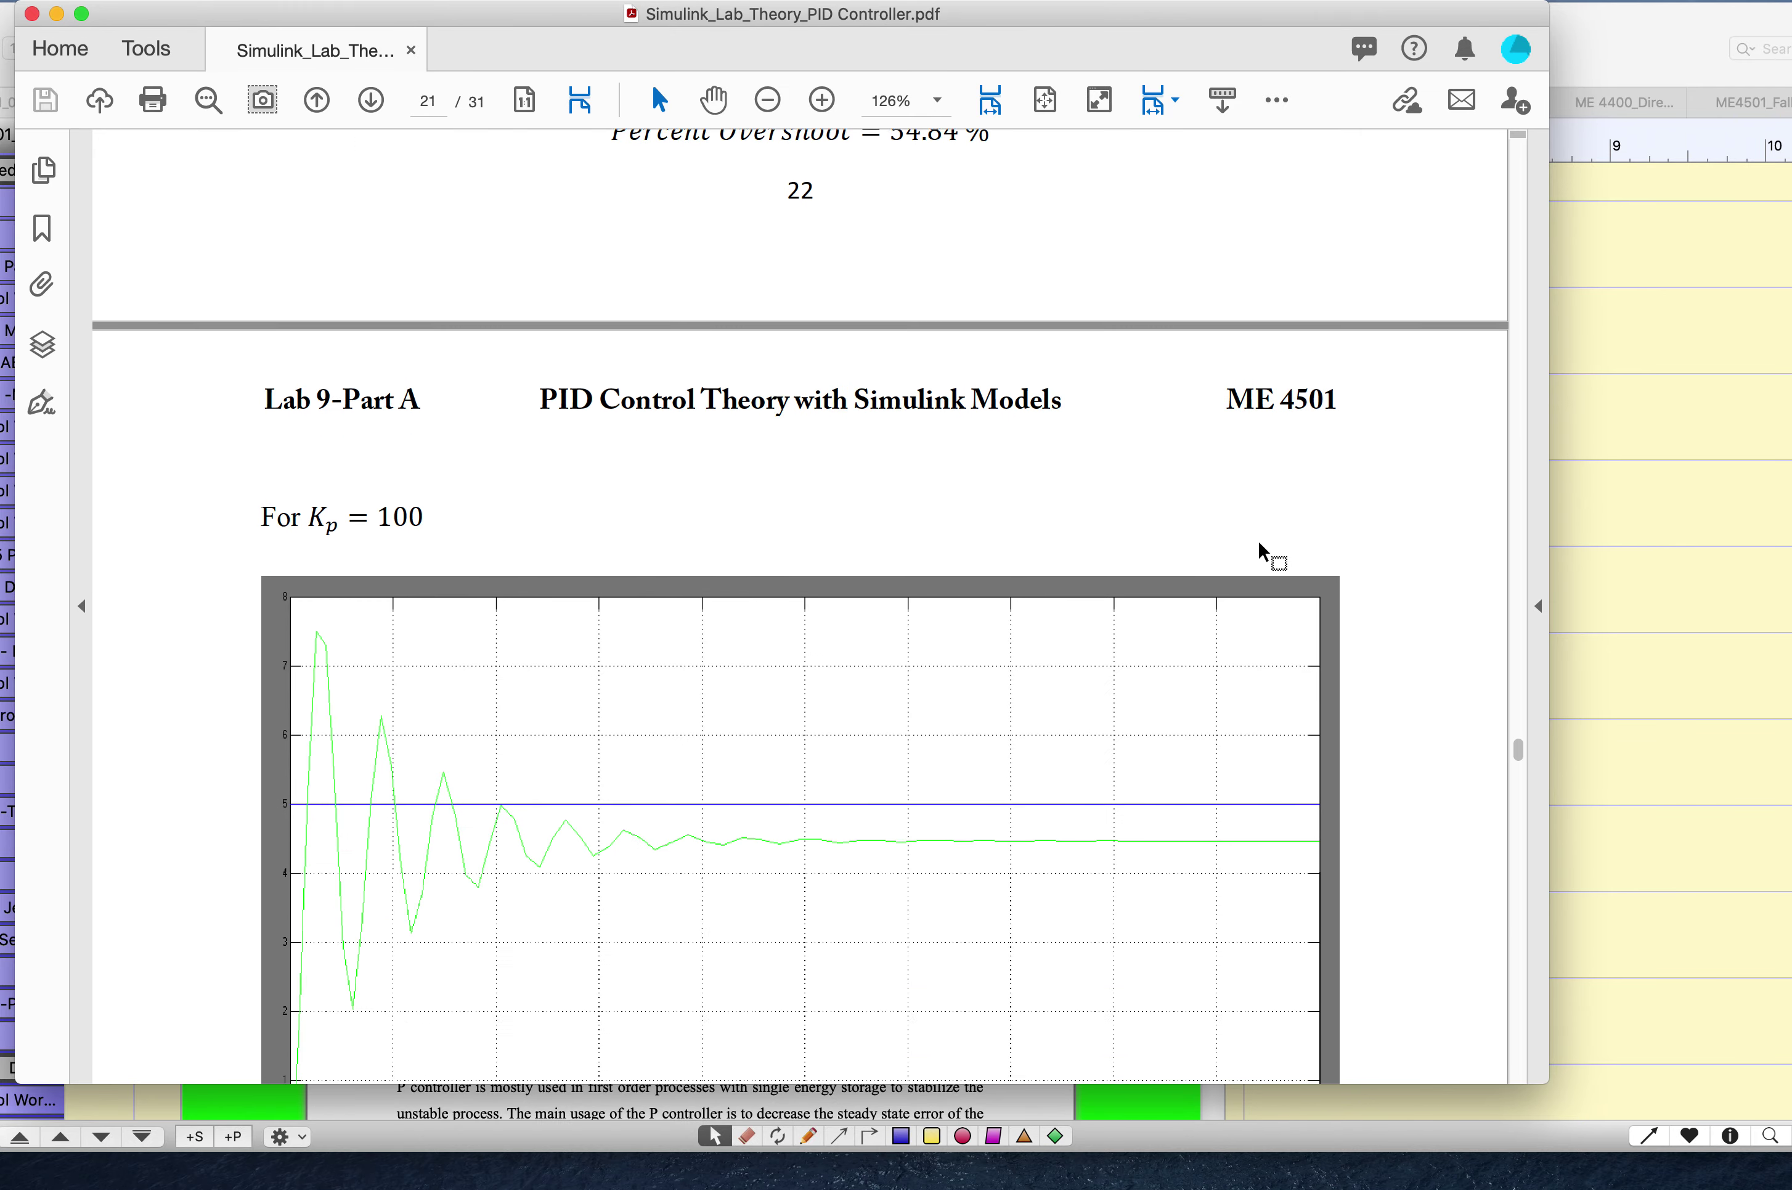
scroll(1259, 543, "down", 20)
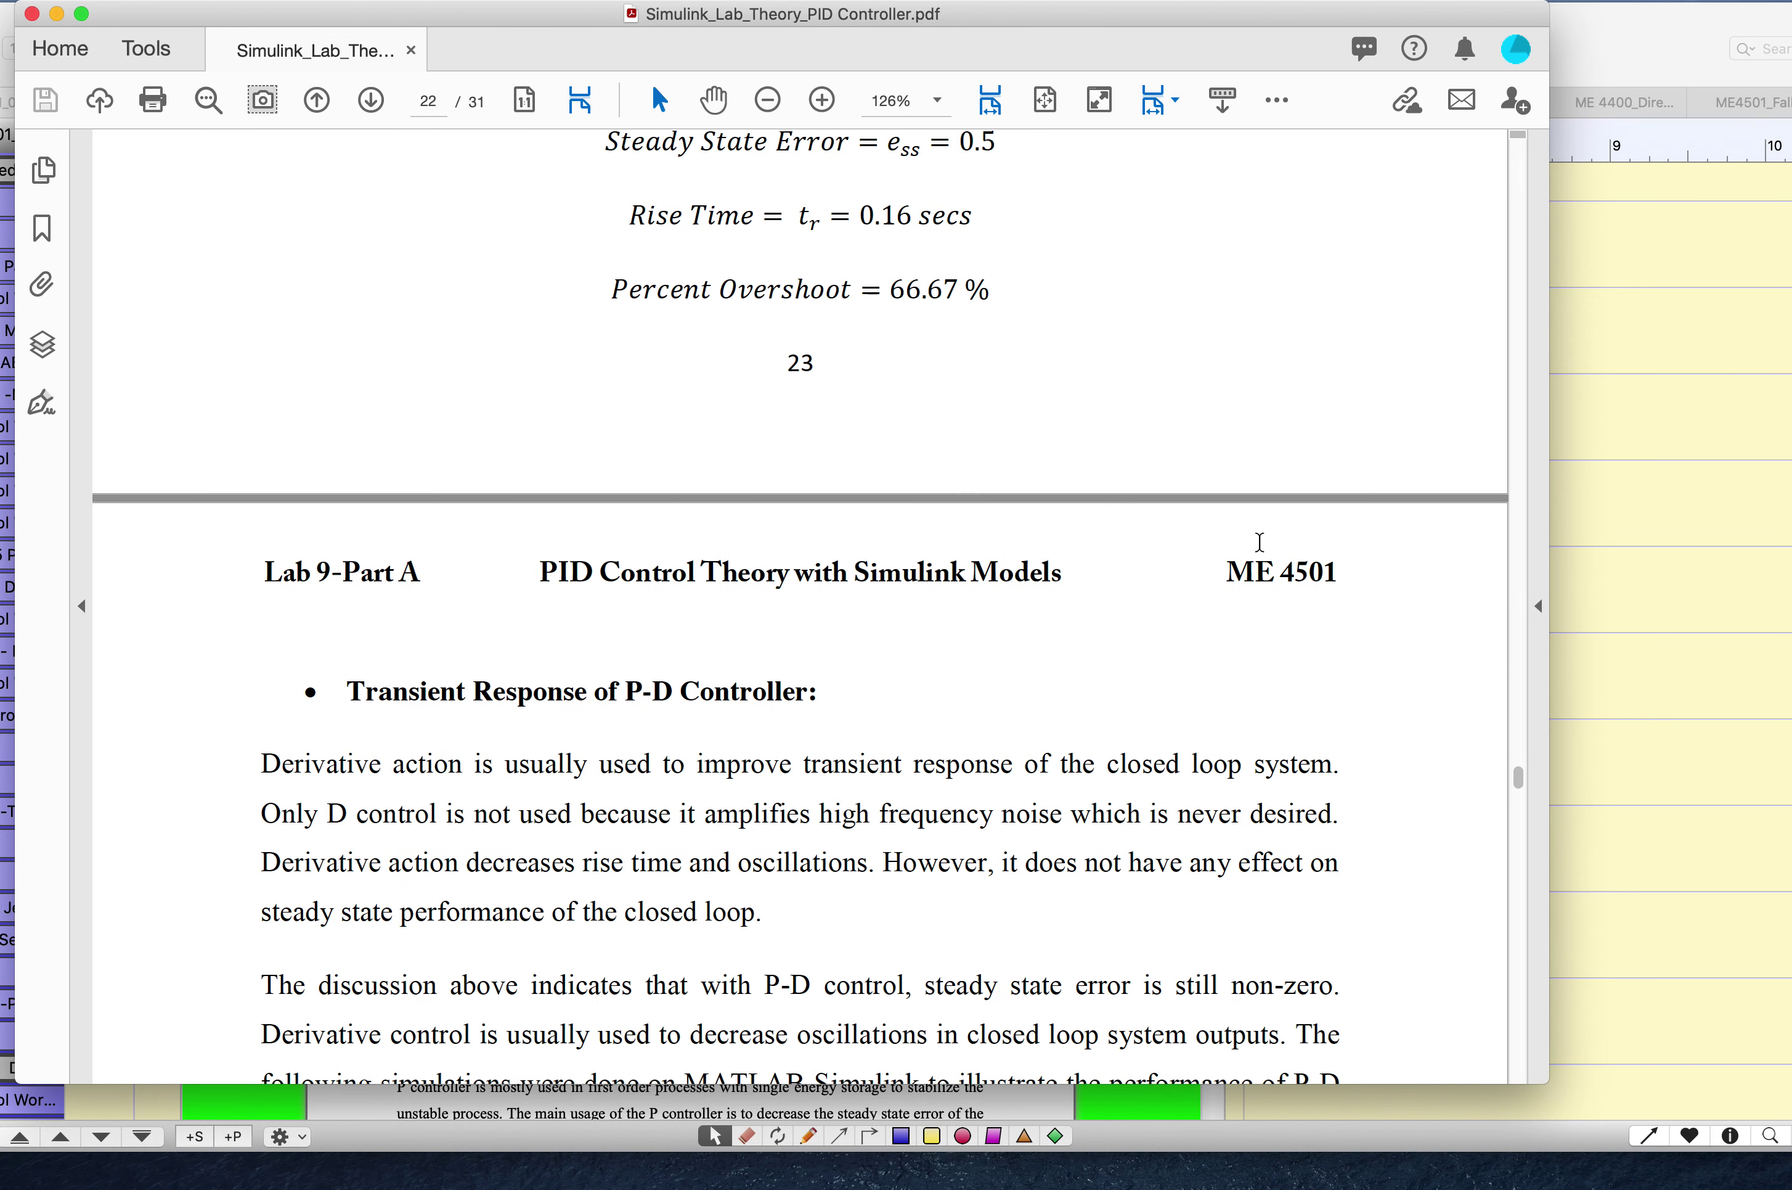
scroll(1259, 542, "down", 6)
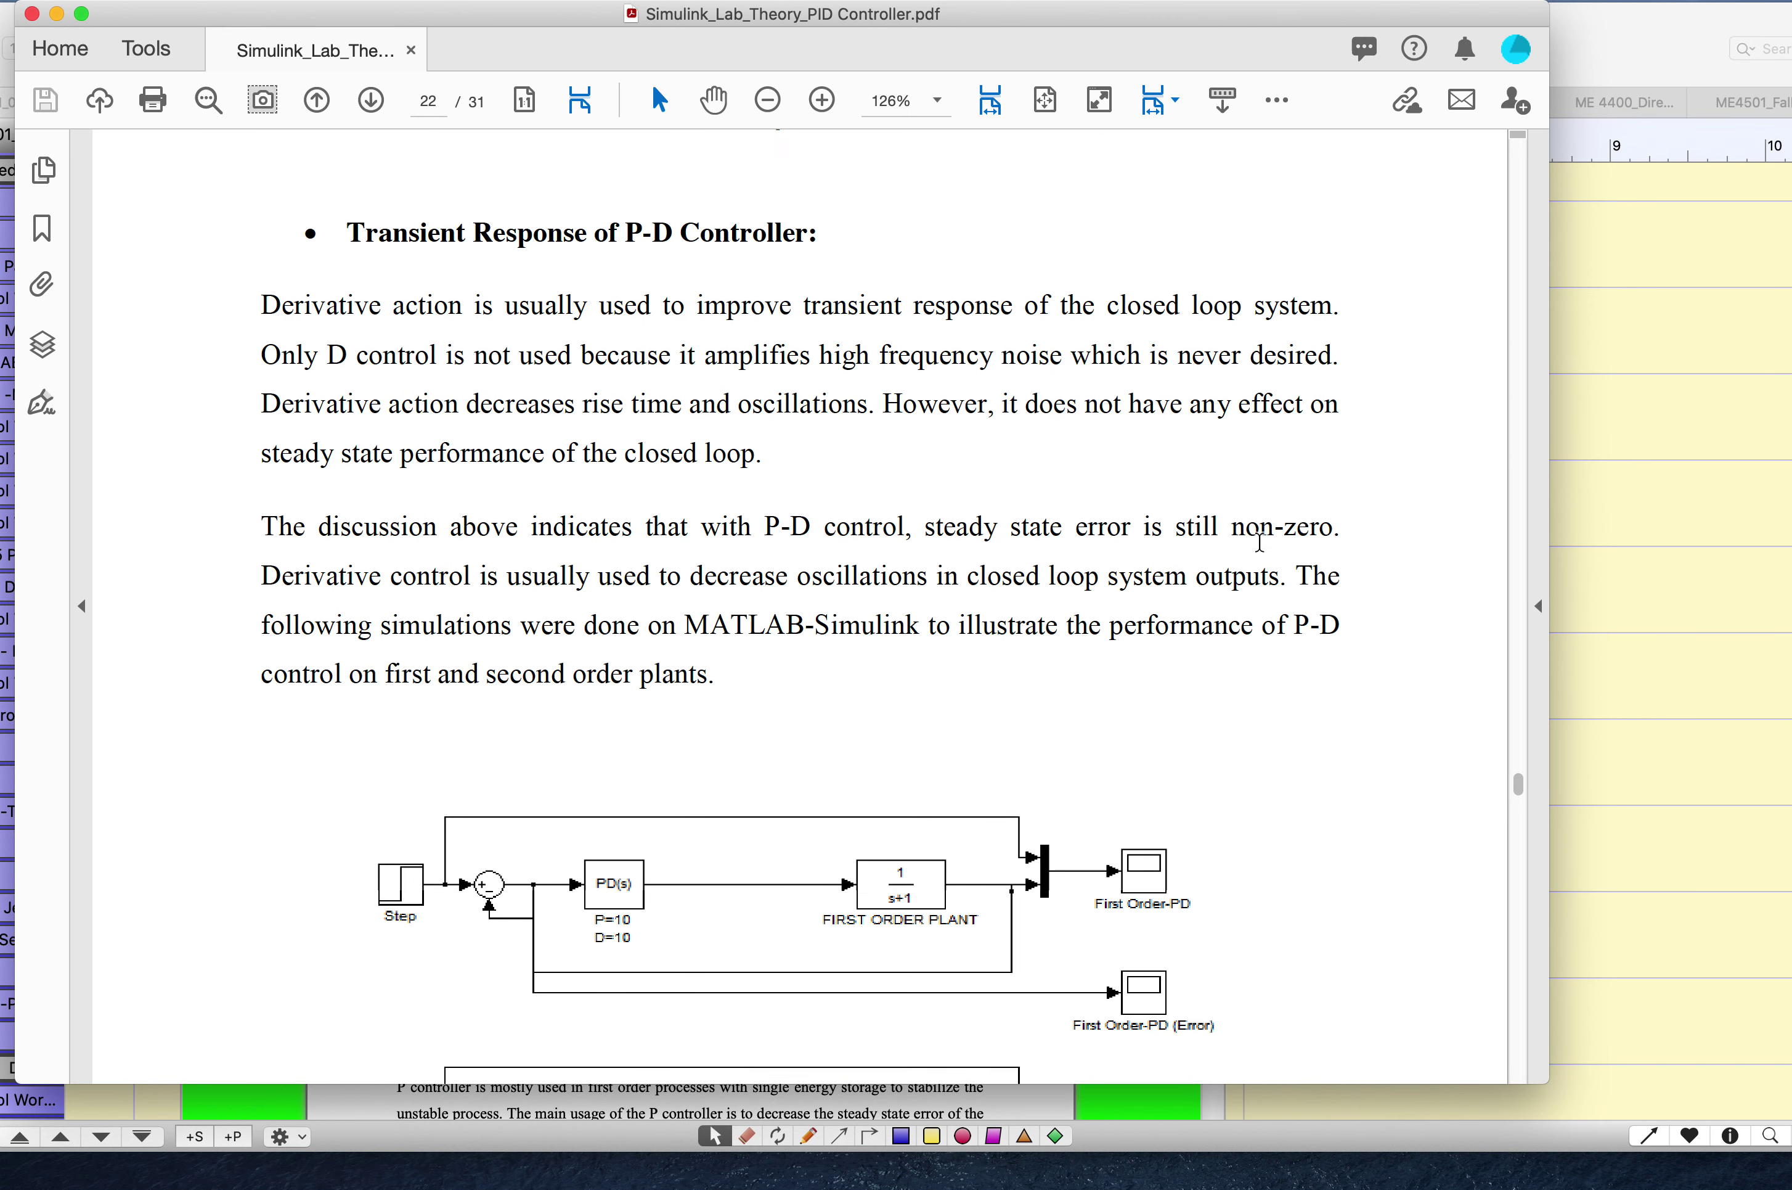
scroll(1260, 542, "up", 1)
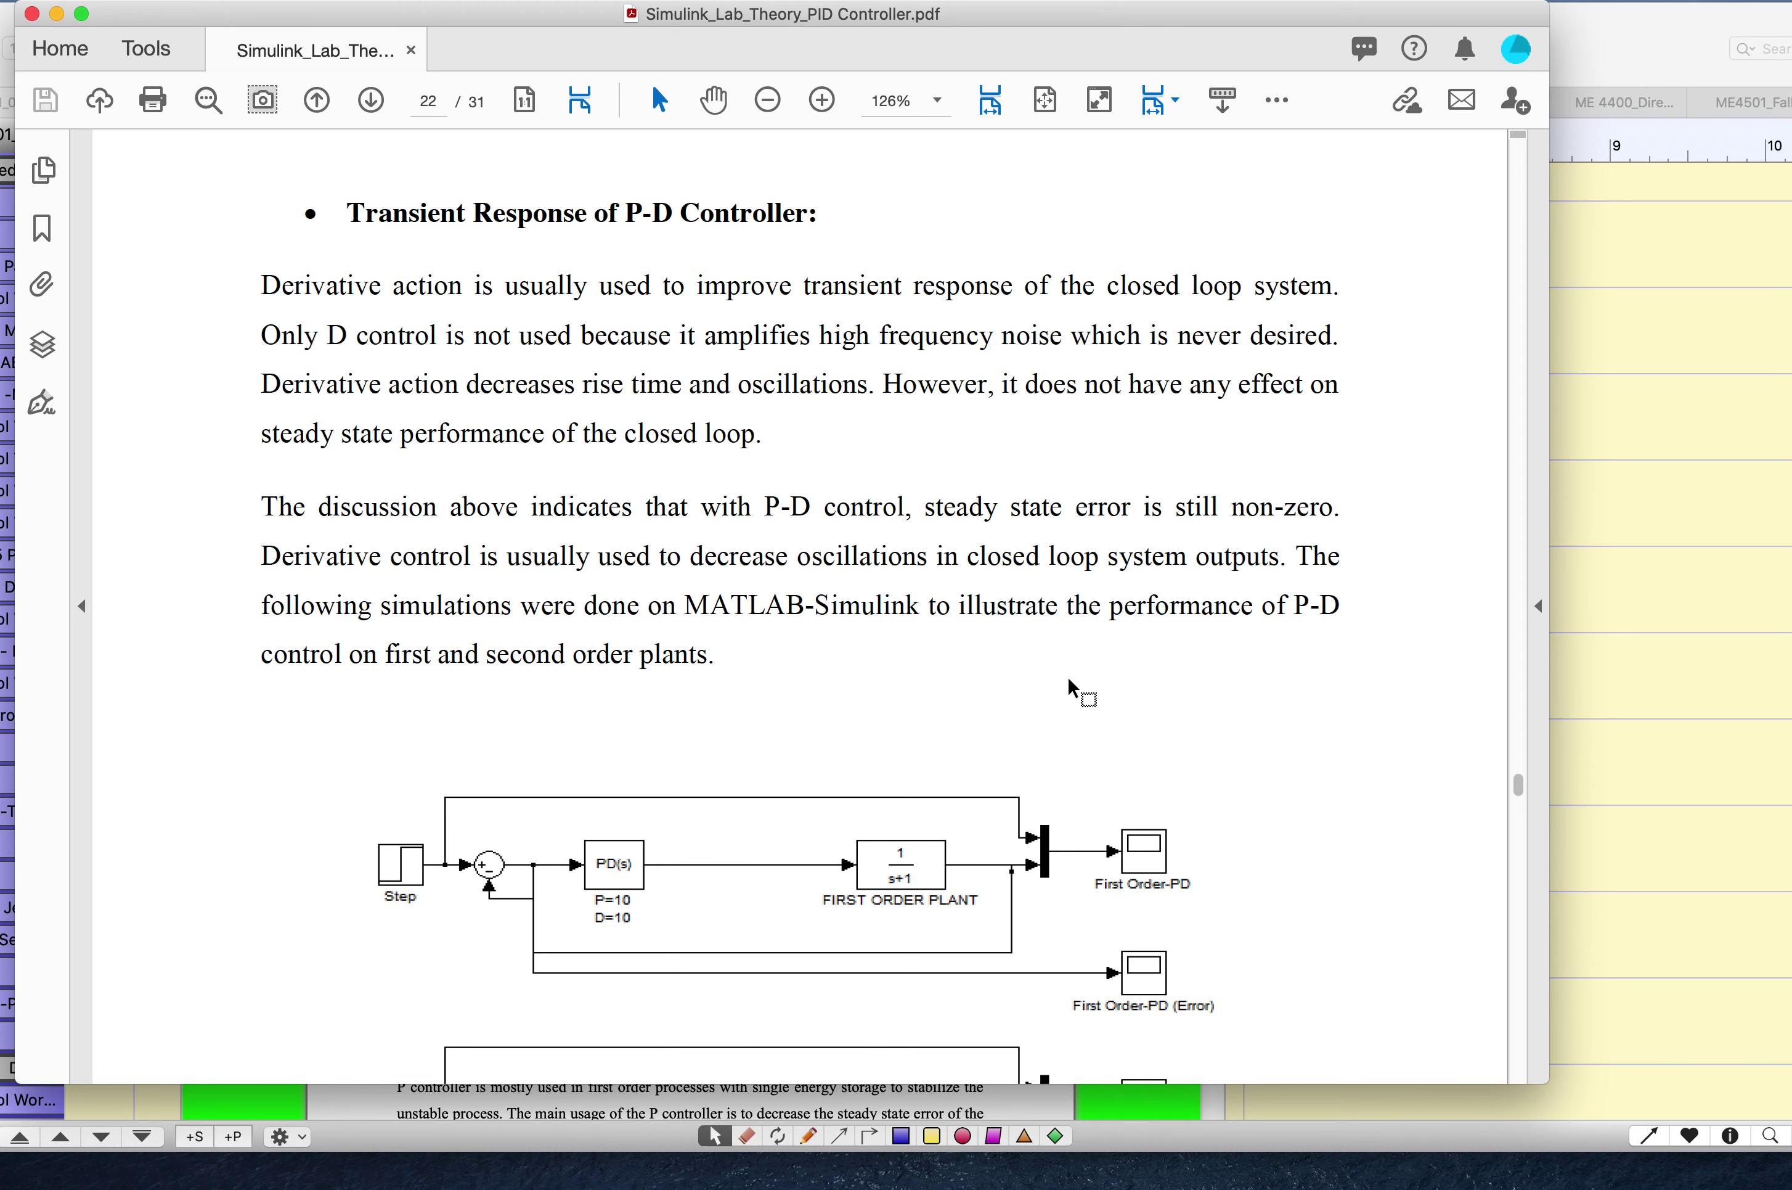
Step: Check the Lab 9 Deliverables list in the notes and examine the PDF's first- and second-order P-D loop diagrams
left_click(1660, 609)
left_click(995, 597)
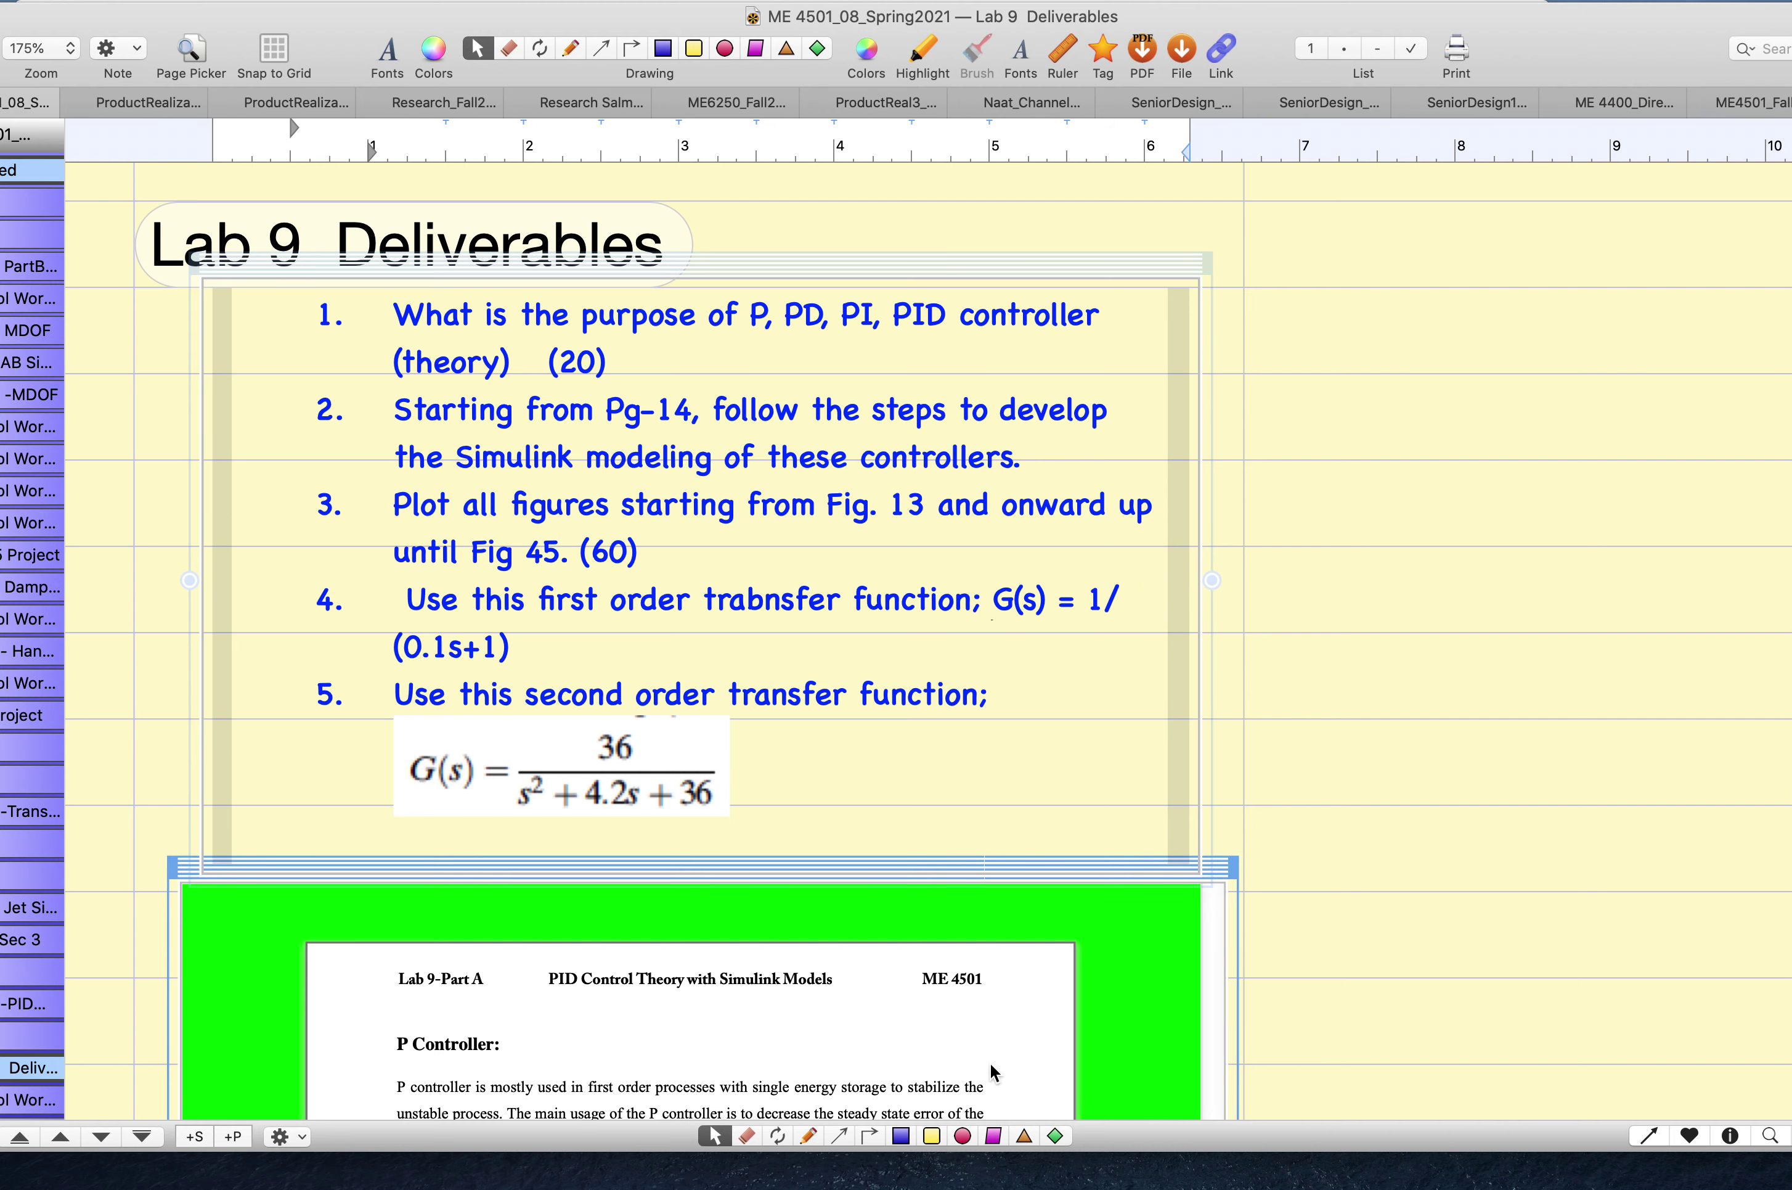
left_click(609, 1180)
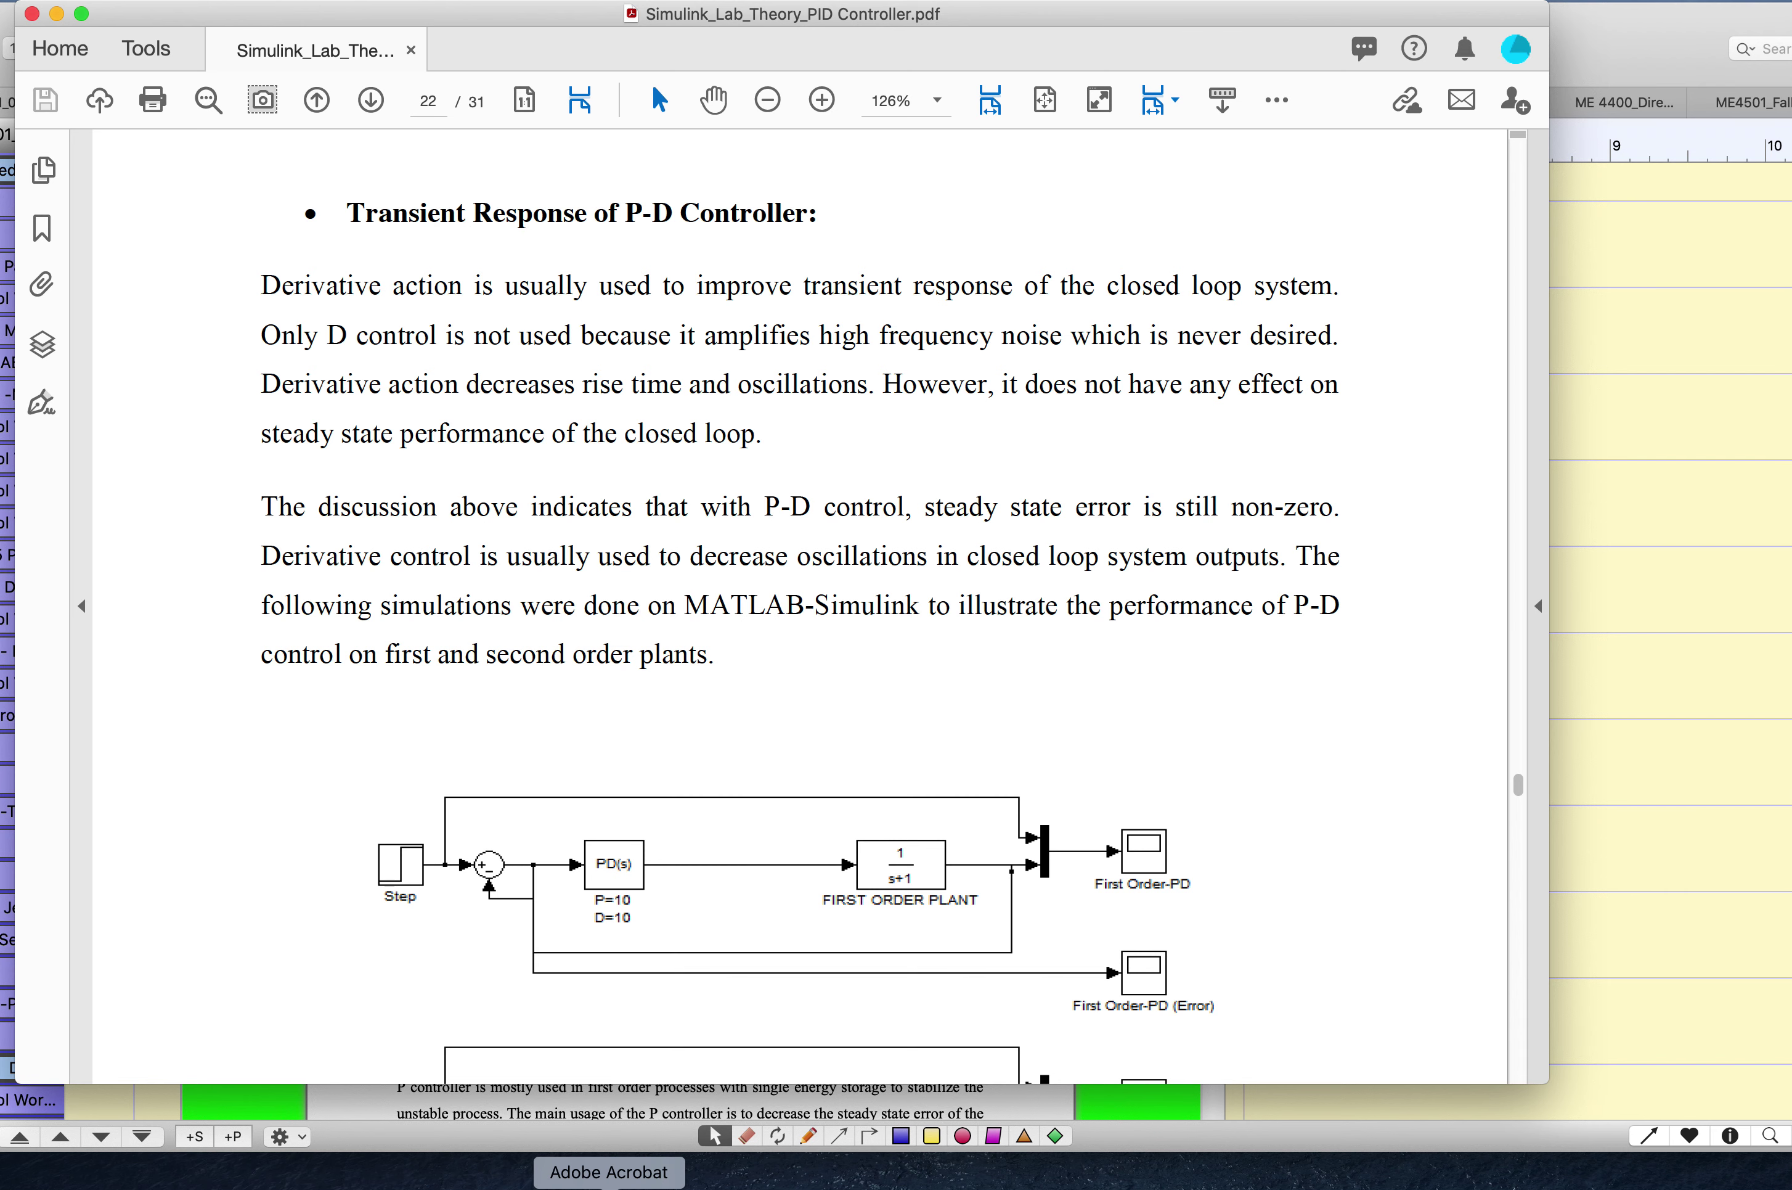
scroll(813, 700, "down", 3)
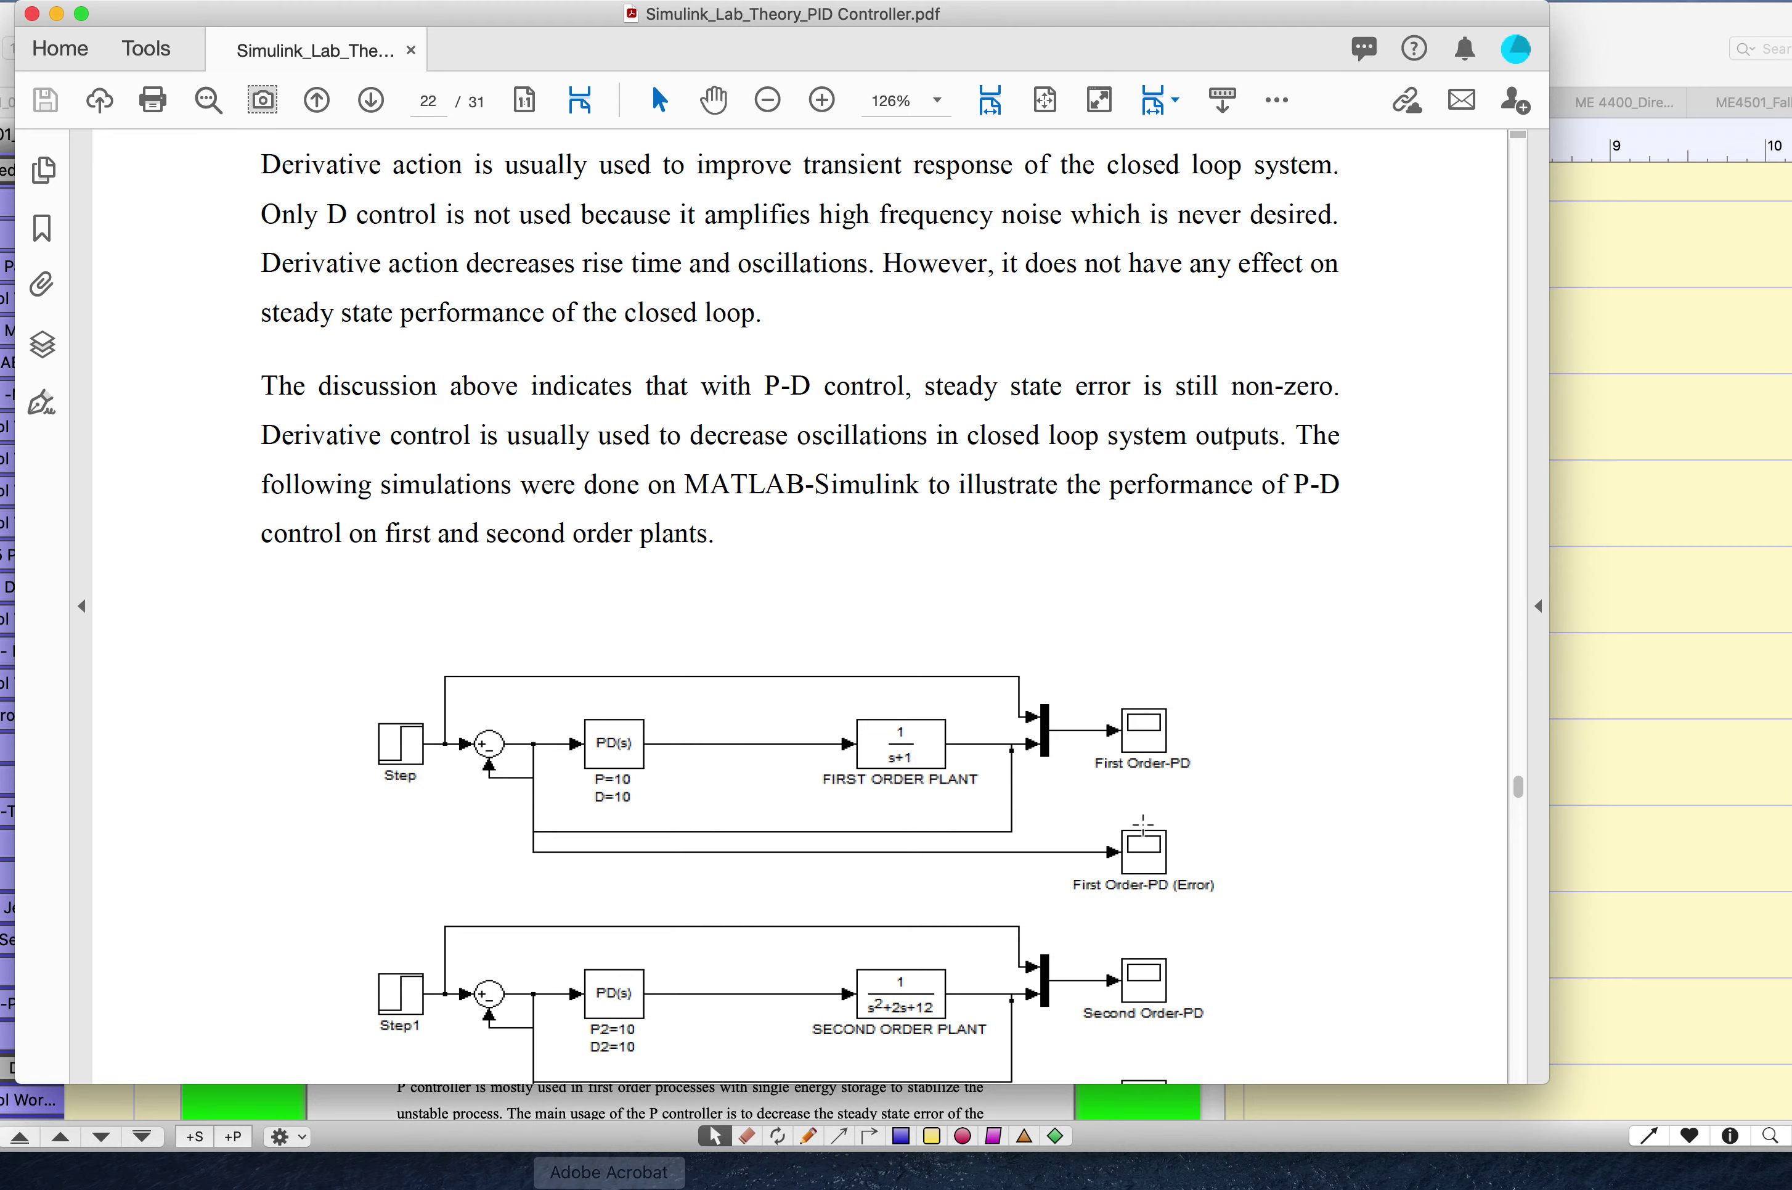
Step: Delete the gain block from the upper loop of the Simulink model
key("ctrl+Left")
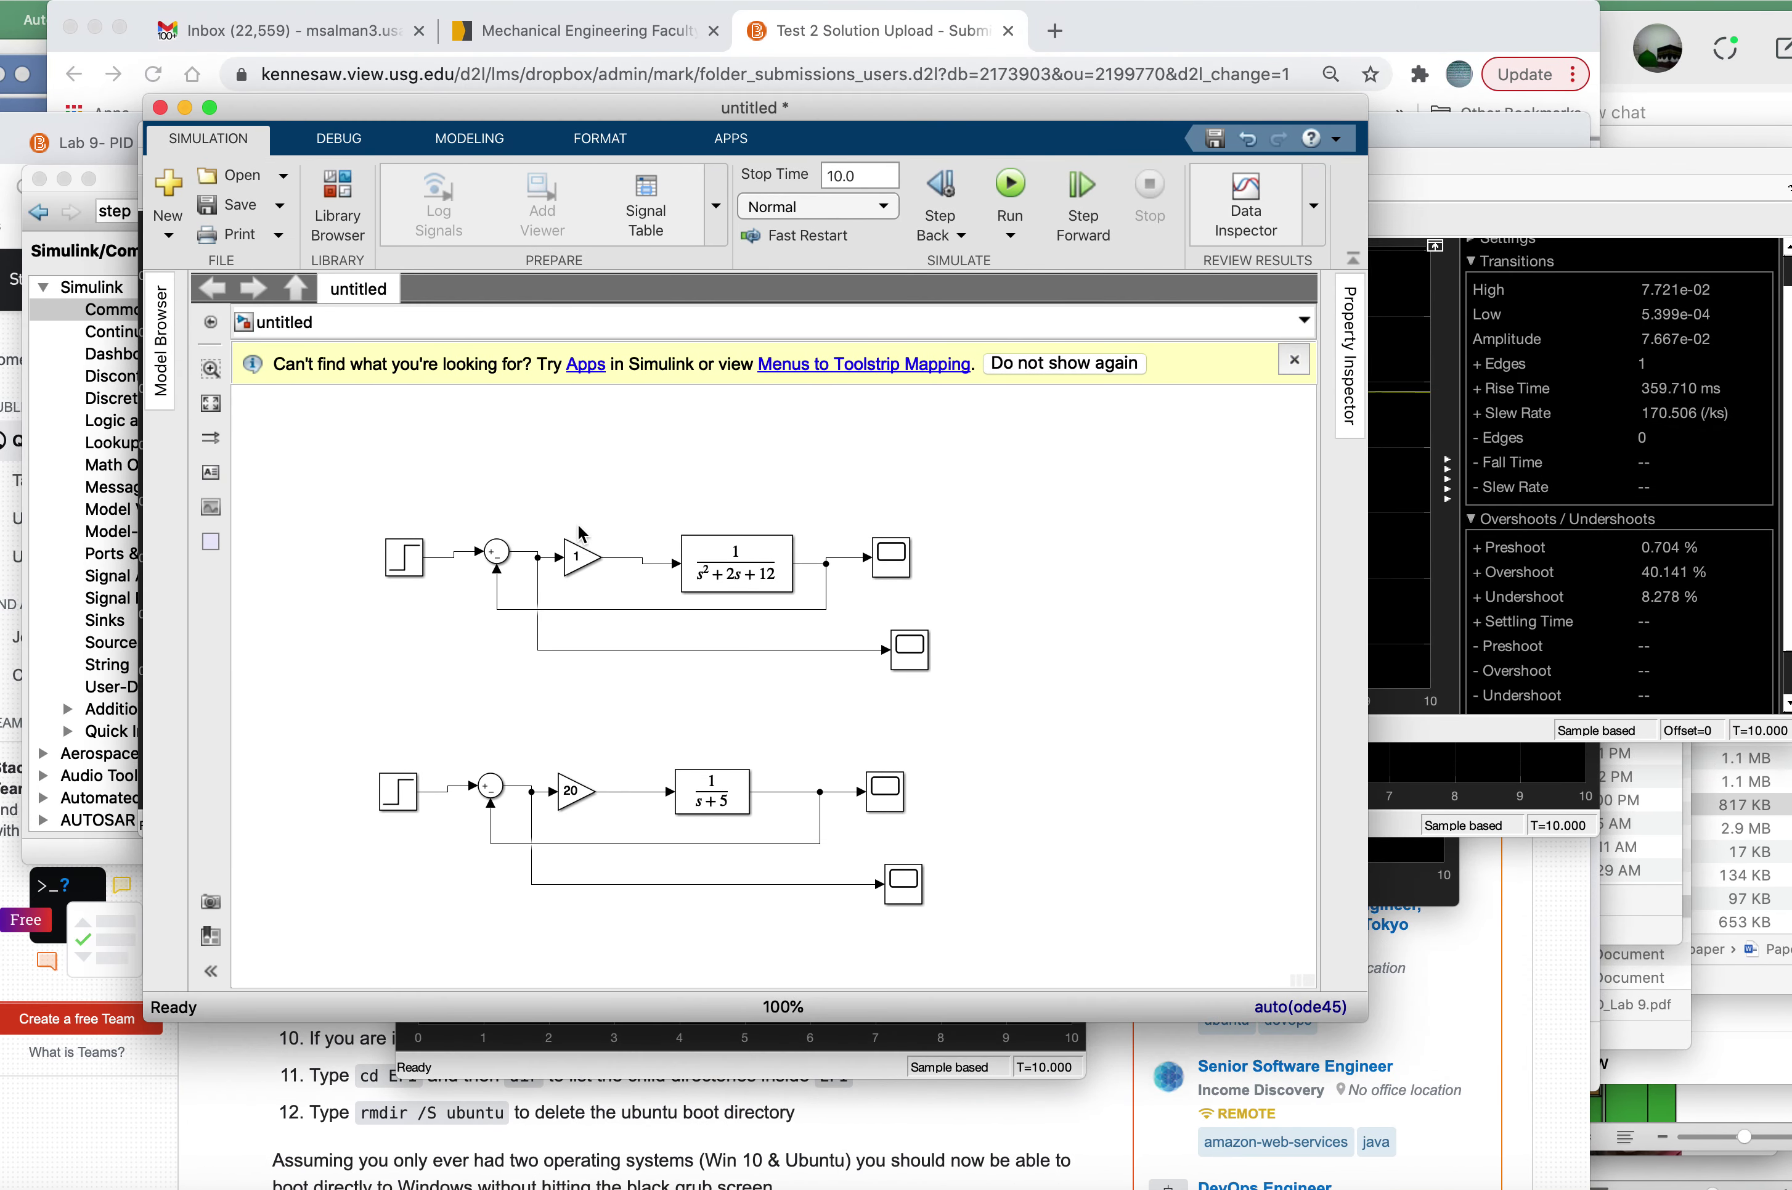
left_click(578, 561)
key("Delete")
Step: Find the PID Controller block in the Simulink library's Continuous blocks and place it above the upper loop
left_click(338, 196)
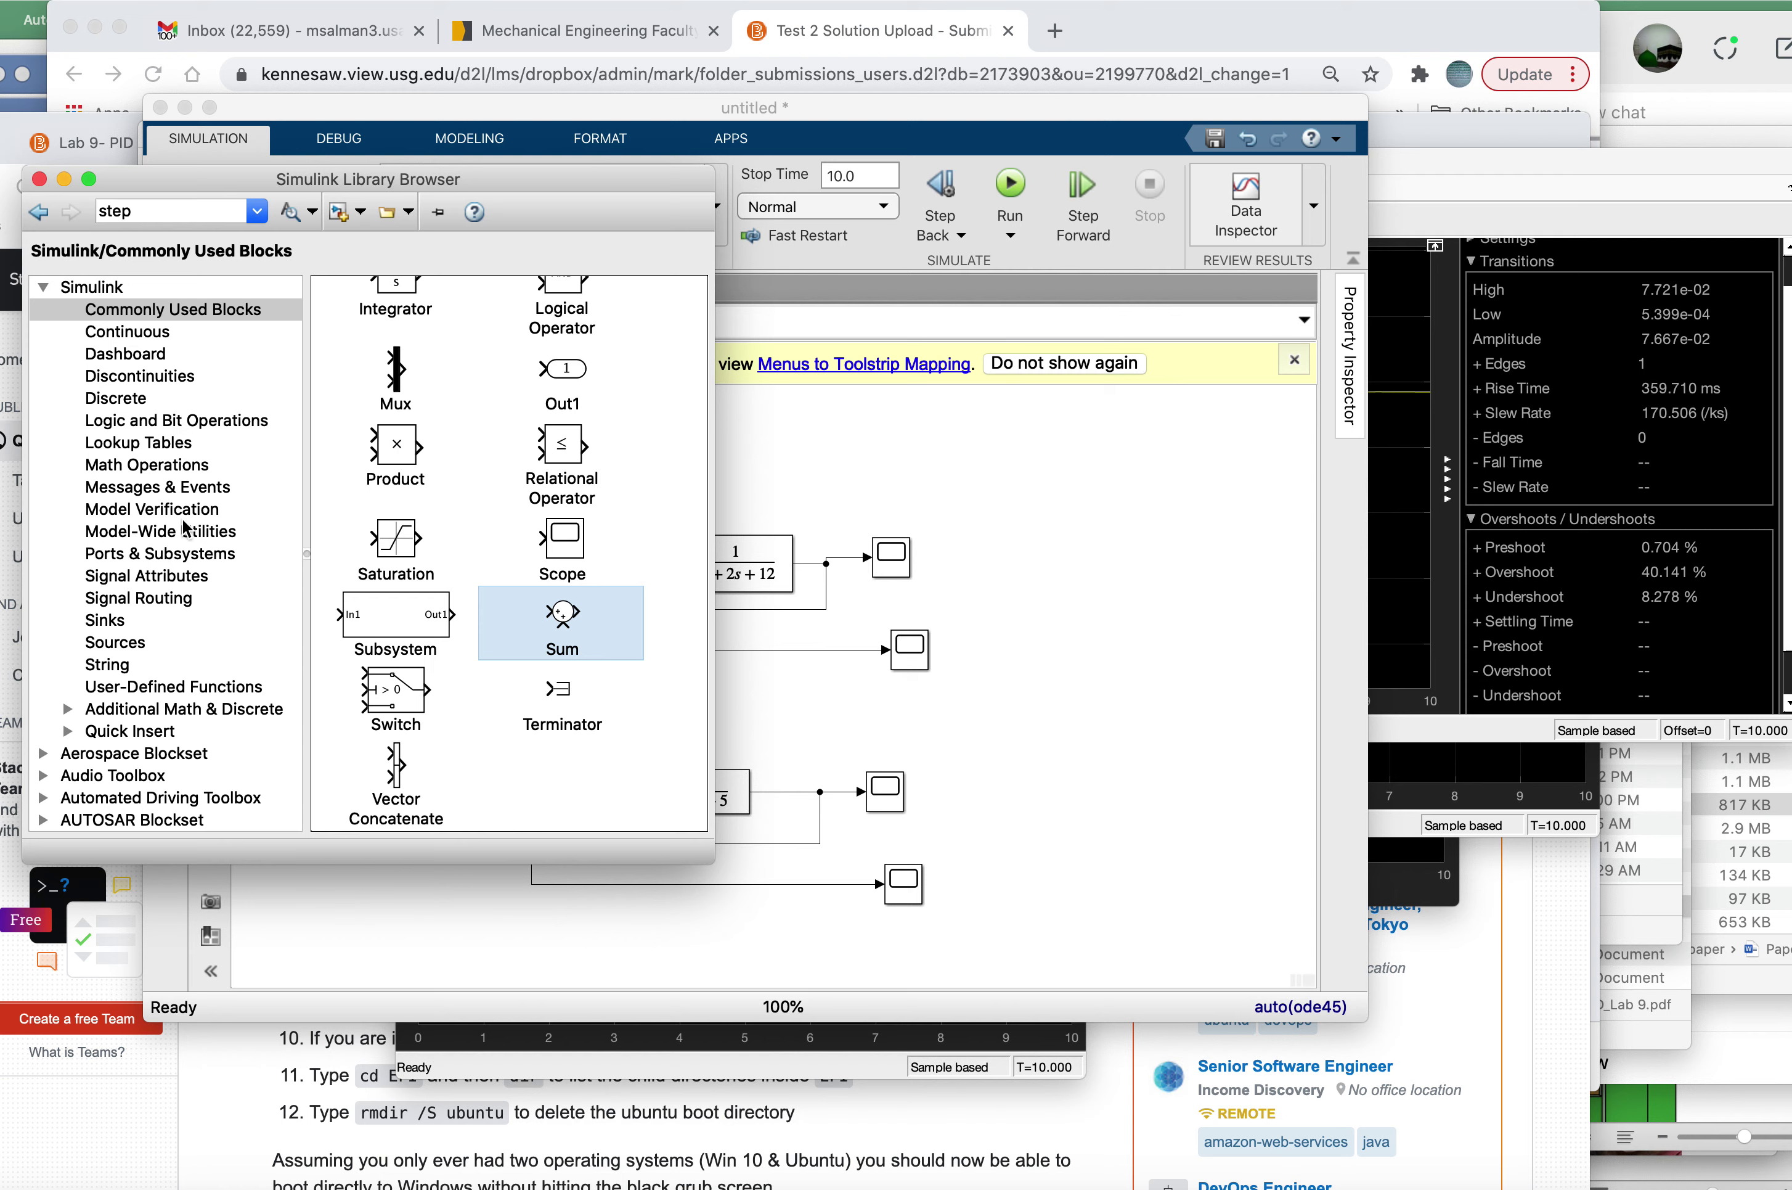
scroll(191, 643, "right", 3)
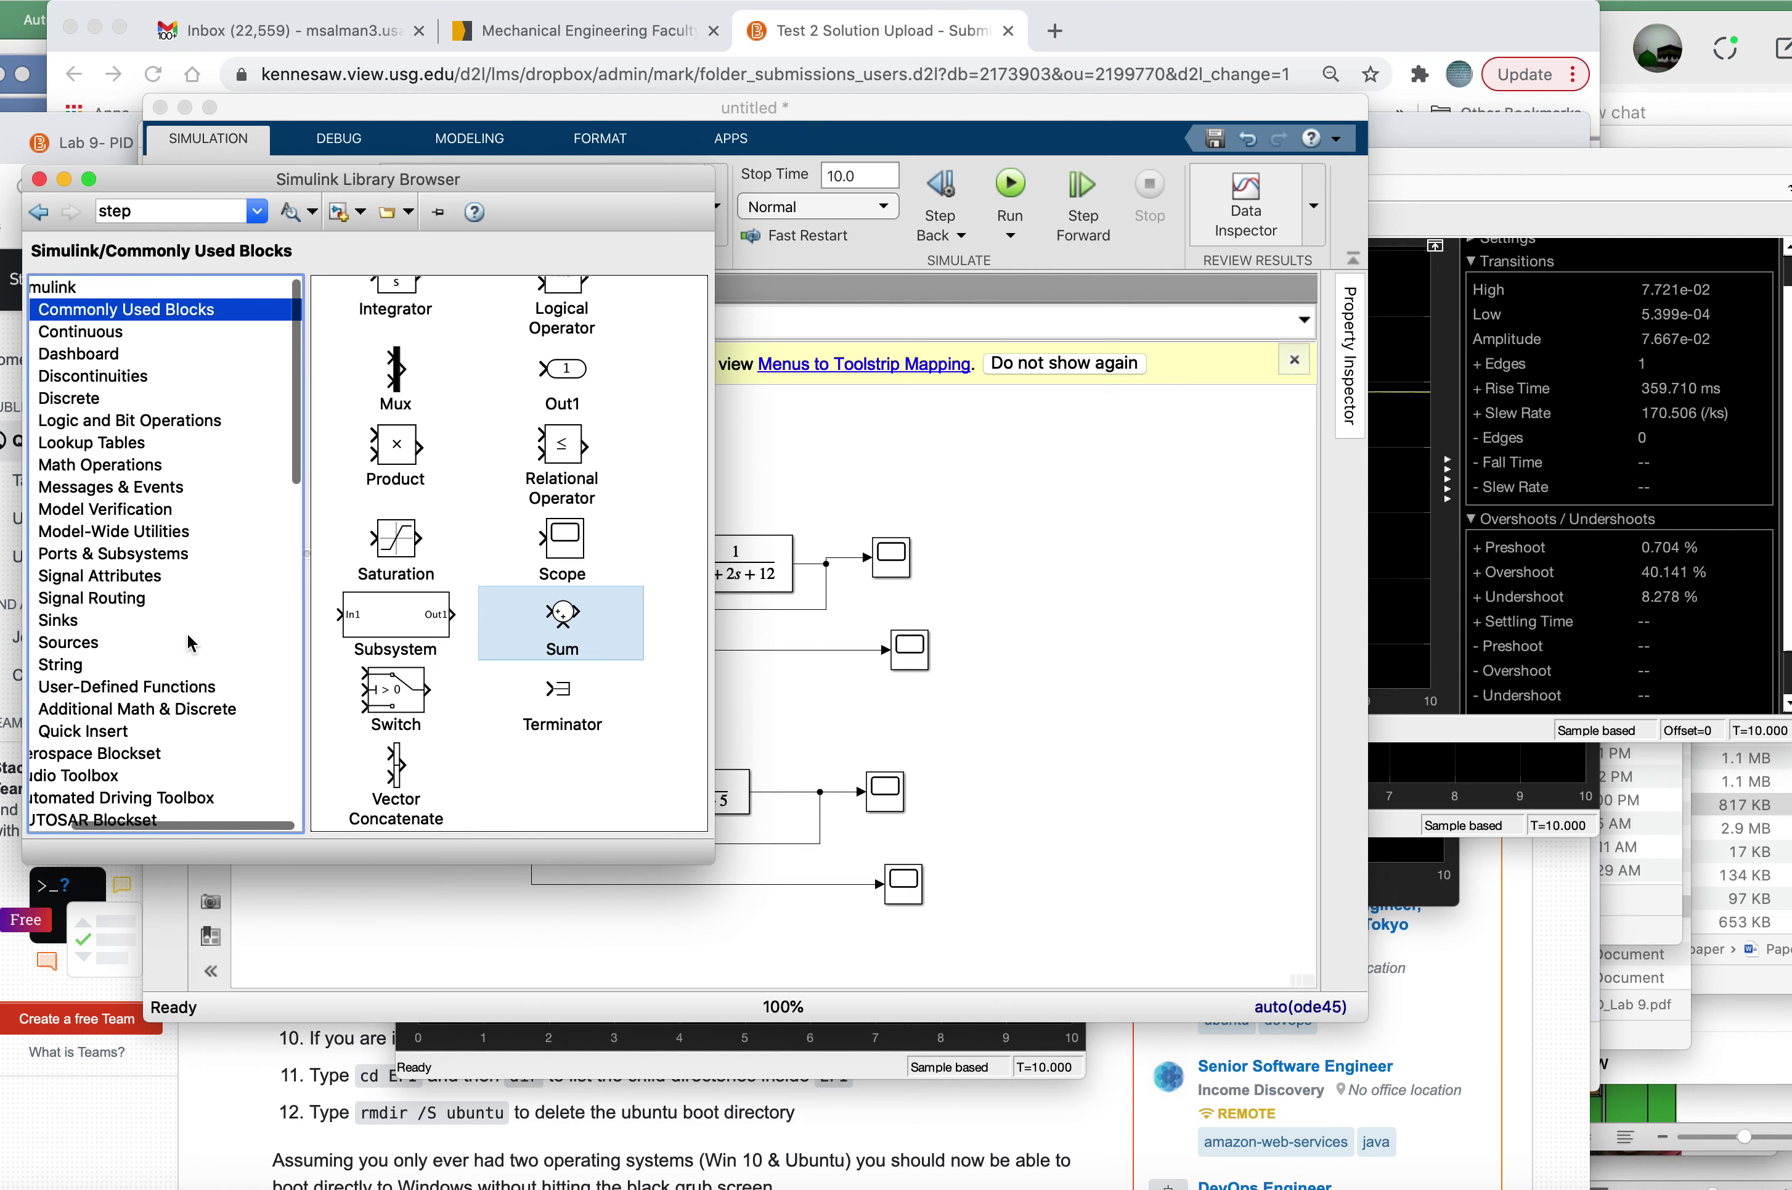
scroll(191, 643, "left", 3)
left_click(503, 563)
scroll(503, 564, "up", 5)
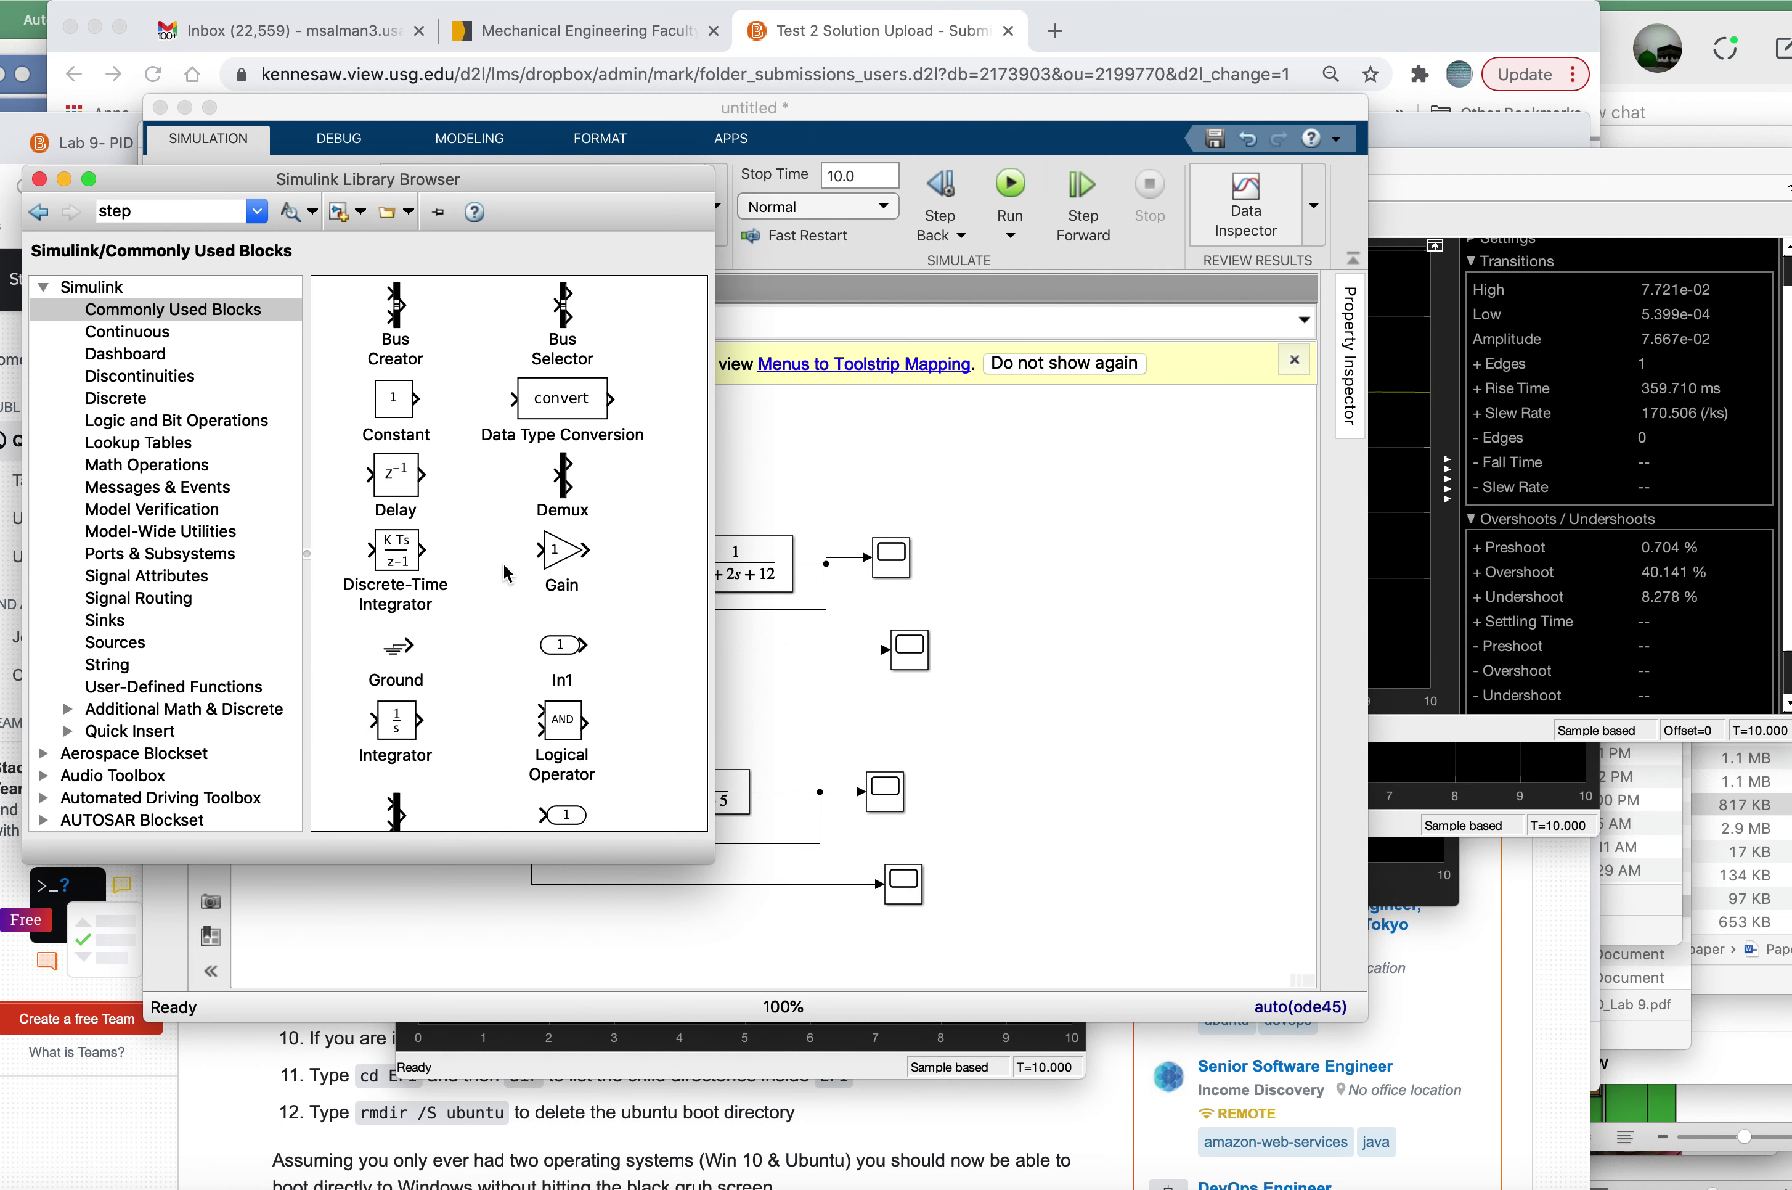
scroll(502, 563, "down", 5)
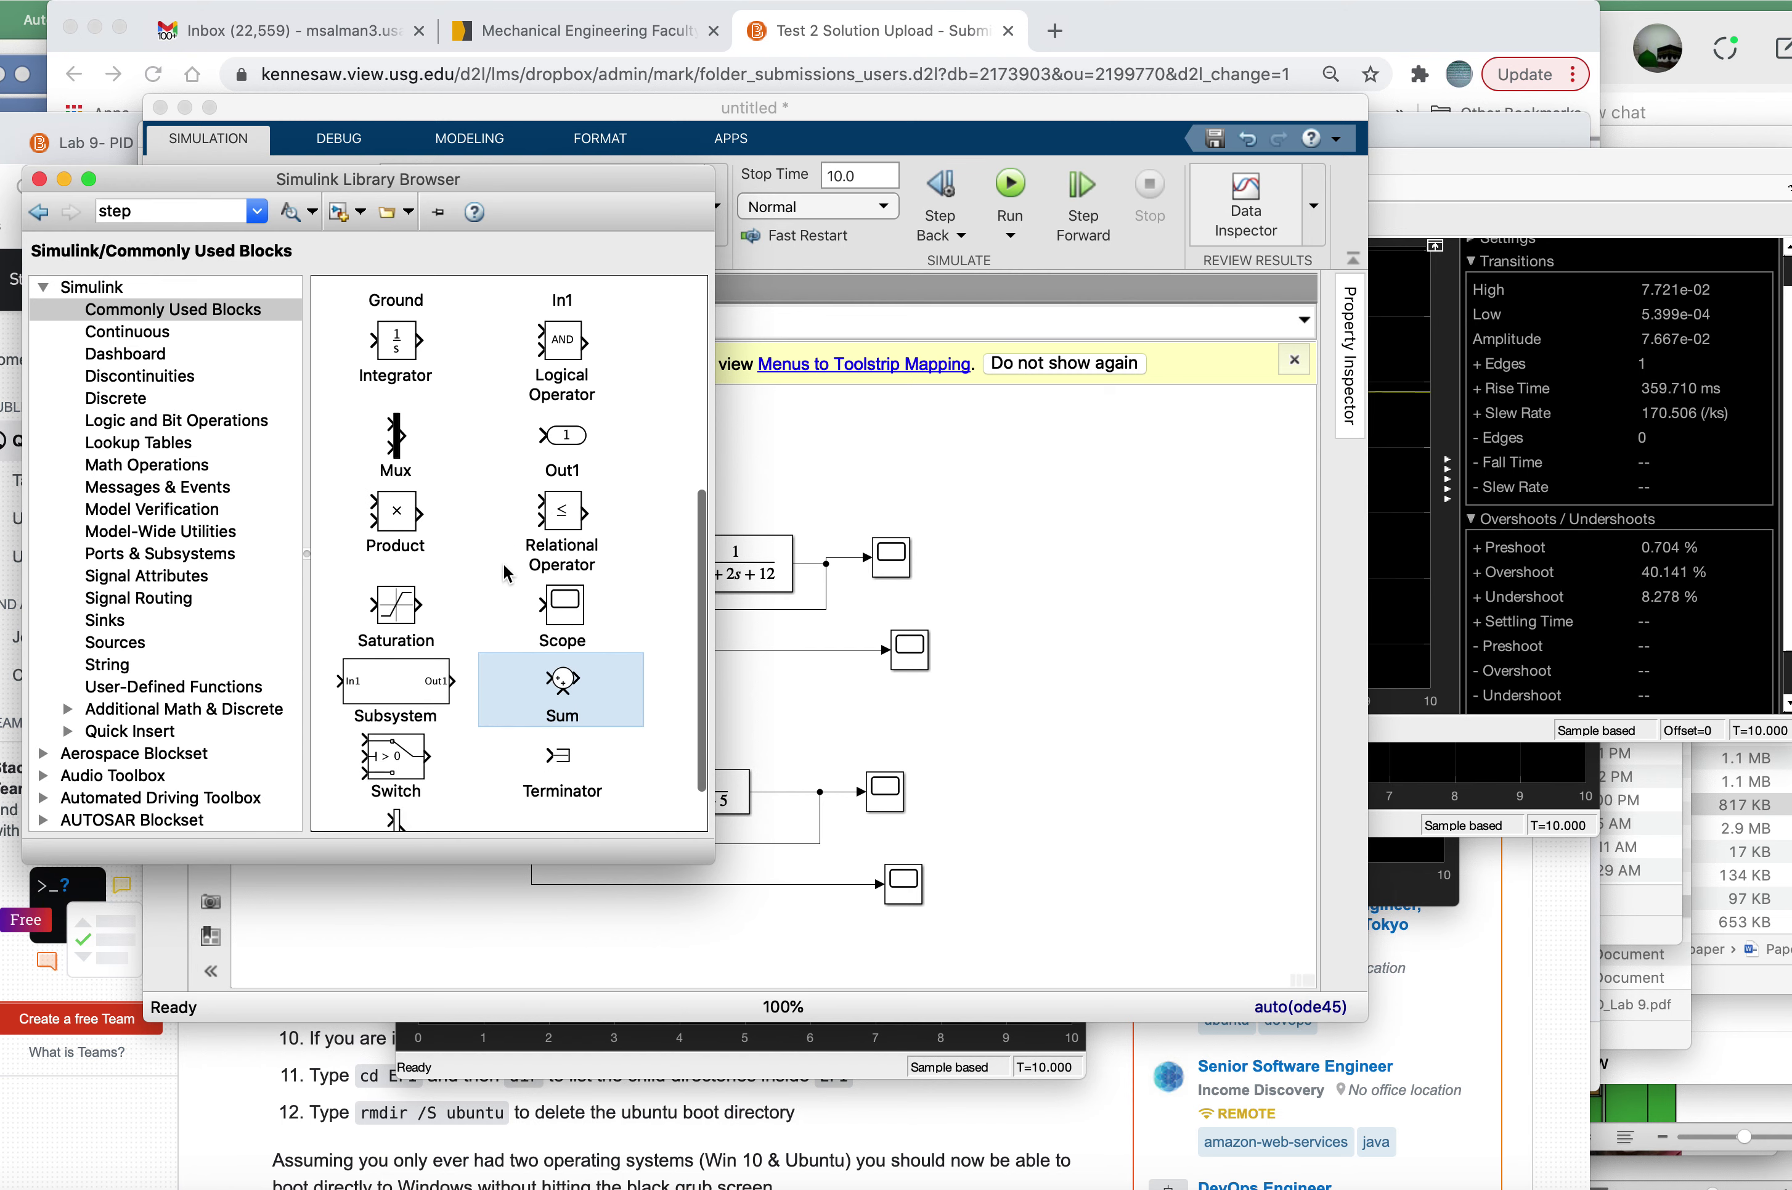
scroll(503, 571, "down", 1)
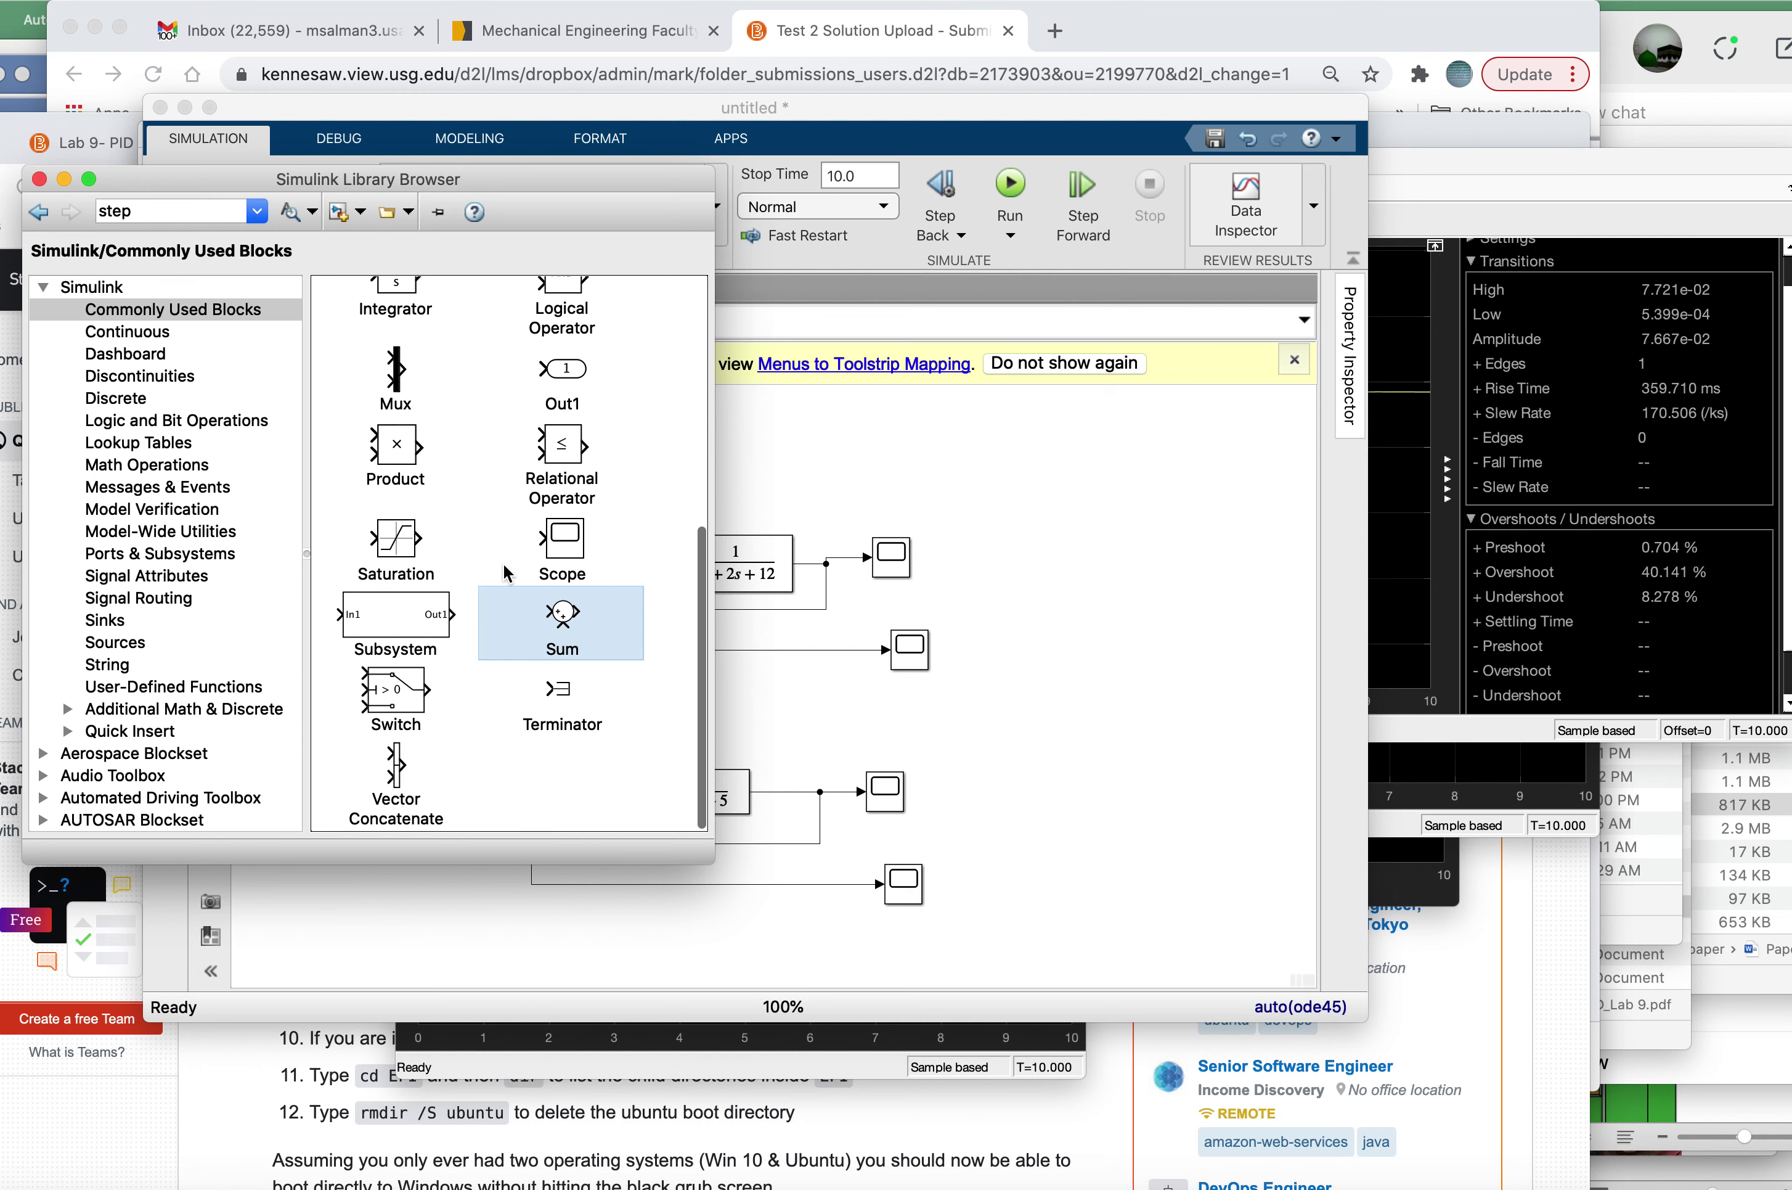
left_click(138, 340)
scroll(538, 515, "down", 3)
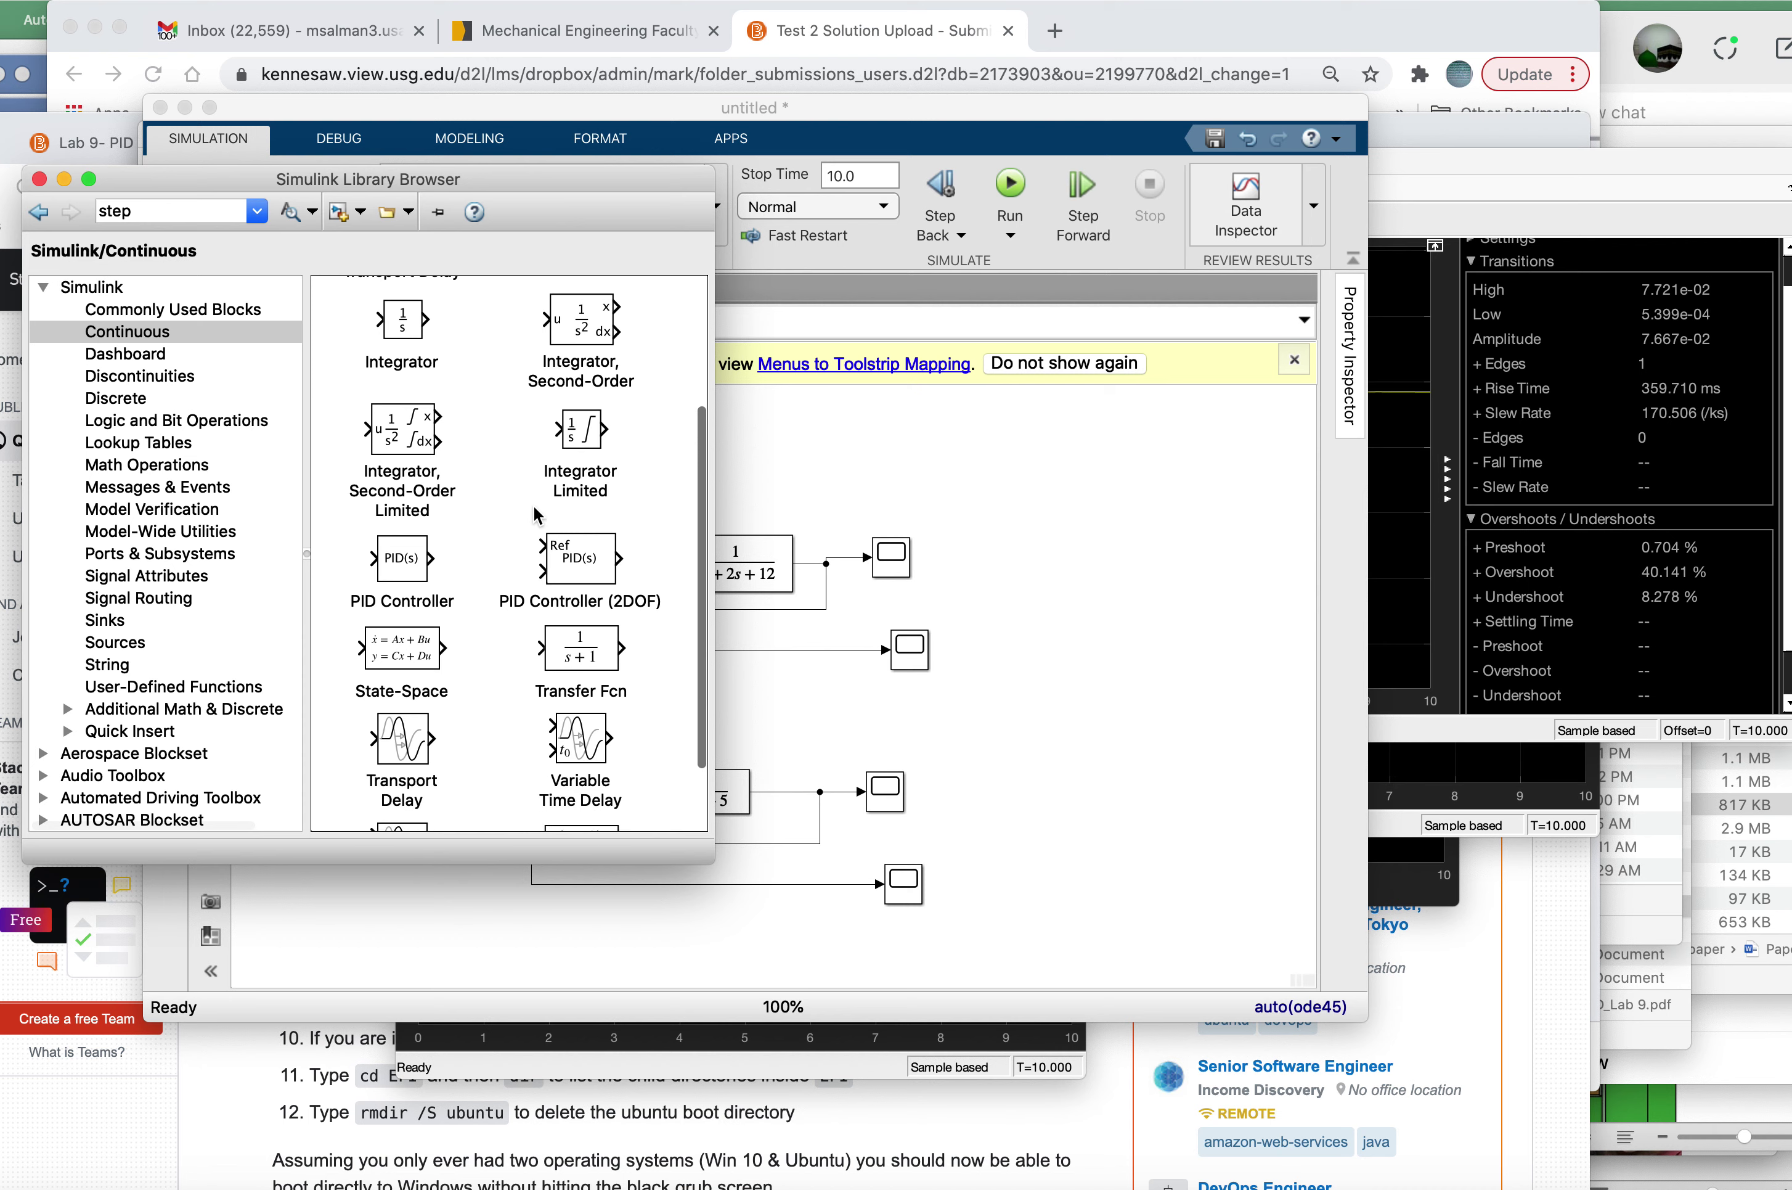
scroll(586, 546, "down", 1)
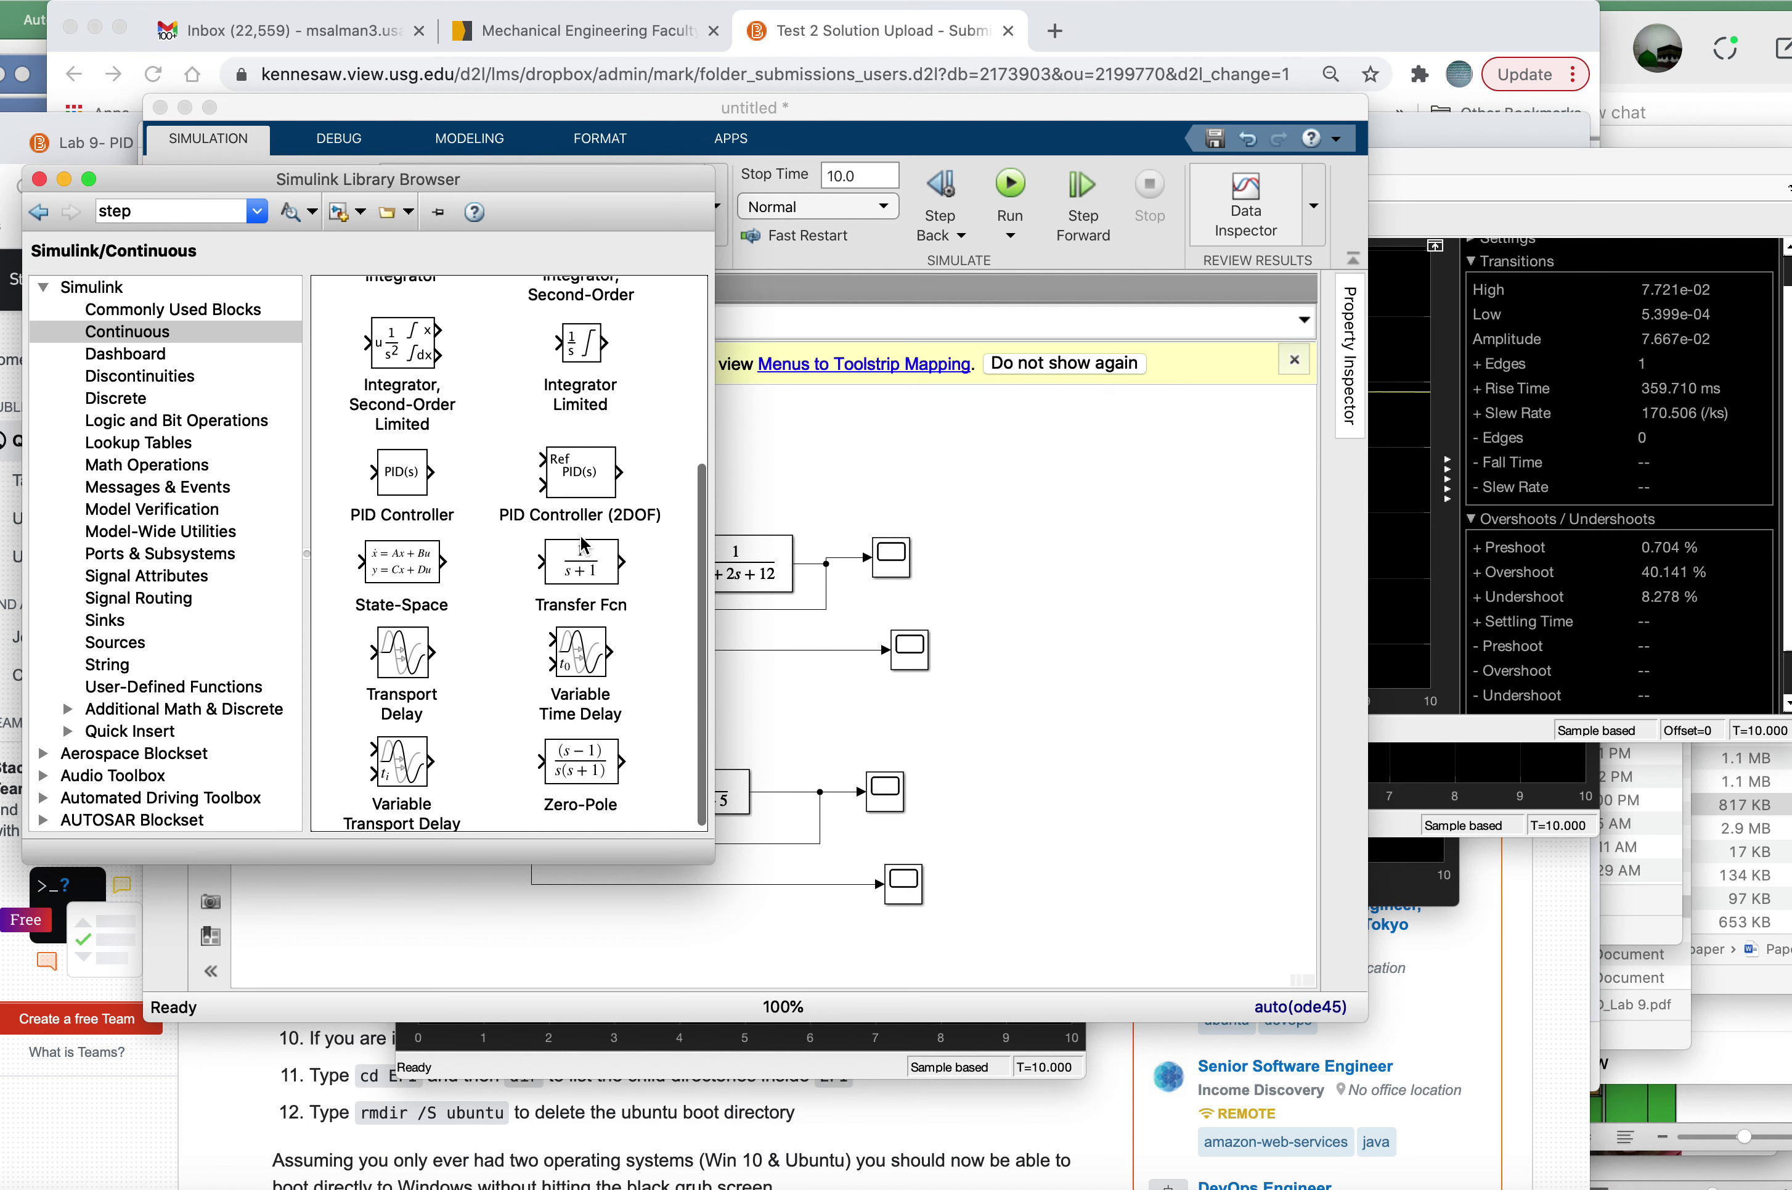
left_click(400, 480)
left_click_drag(395, 478, 832, 472)
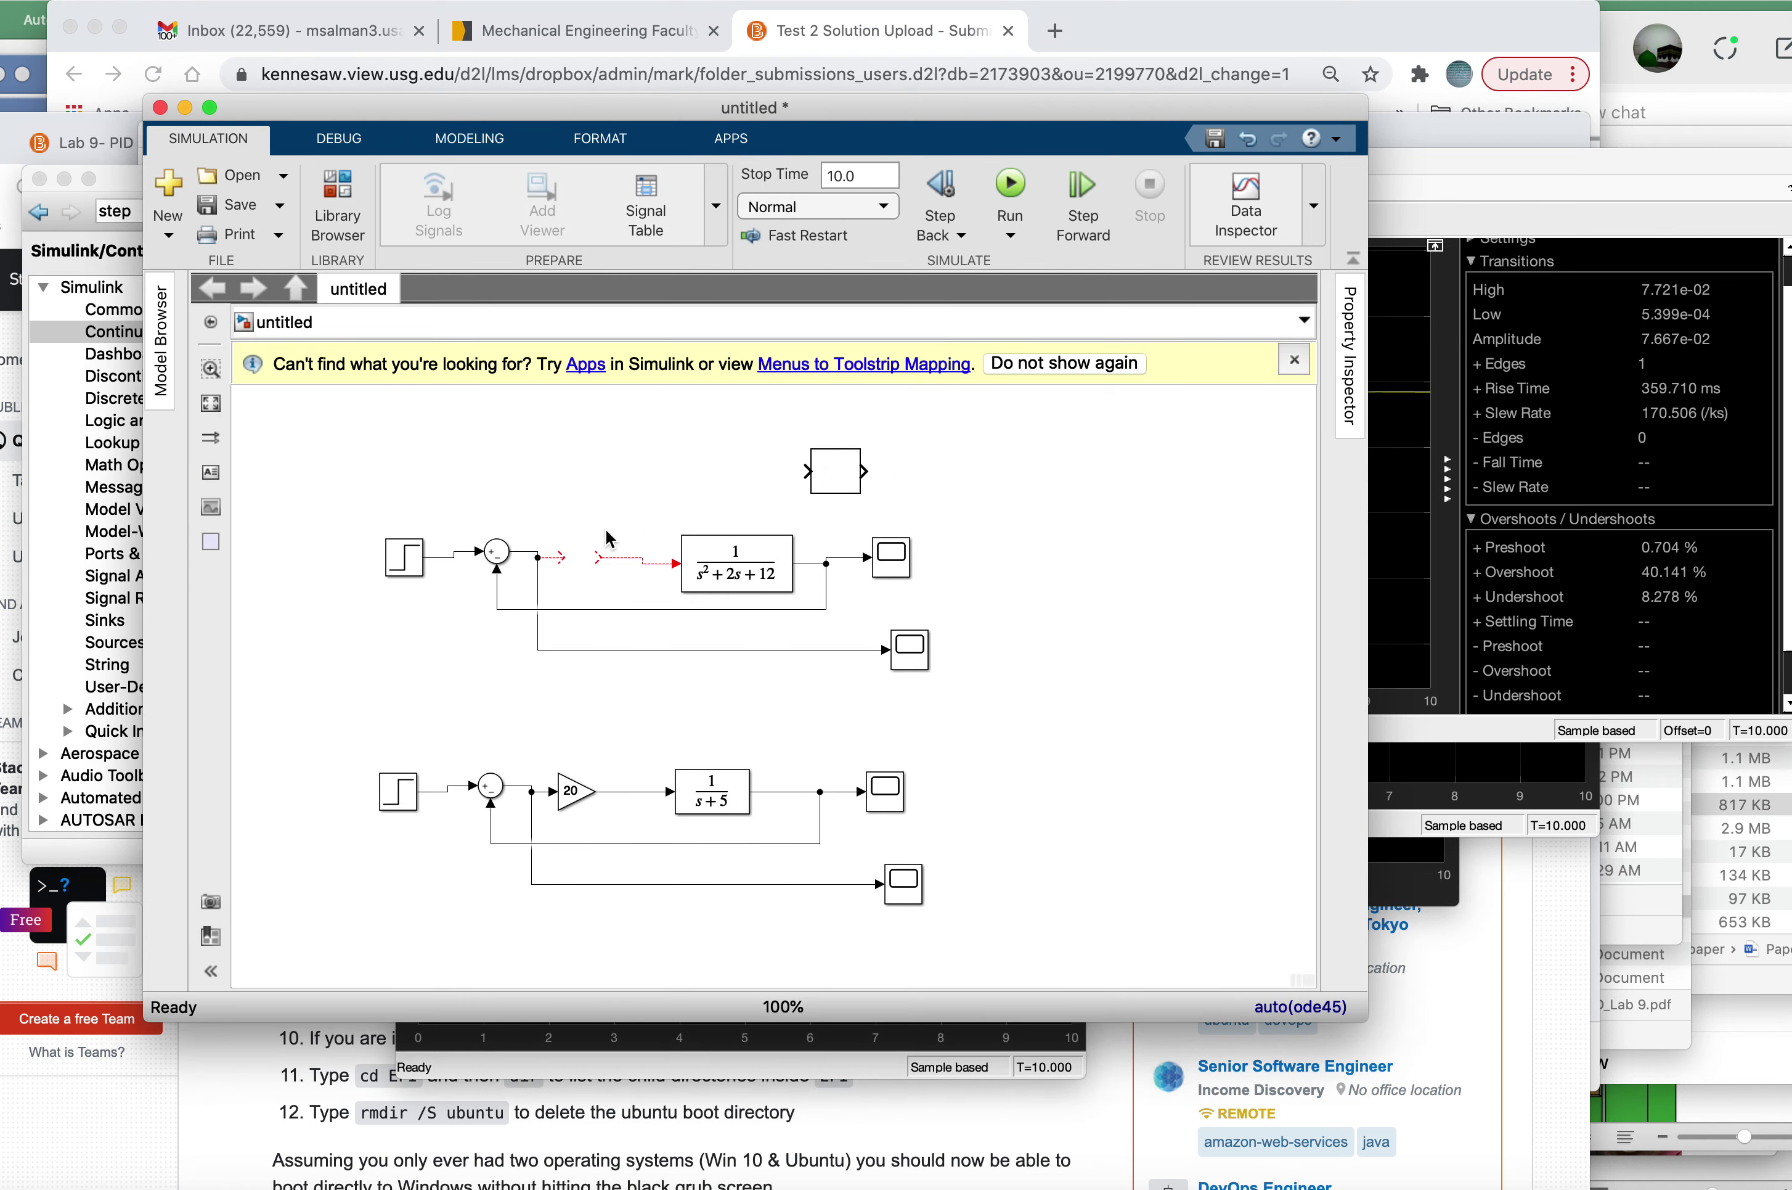
Step: Move the PID Controller block into the upper loop's gap and wire it between the summing junction and the second-order plant
left_click_drag(823, 472, 551, 569)
left_click(538, 560)
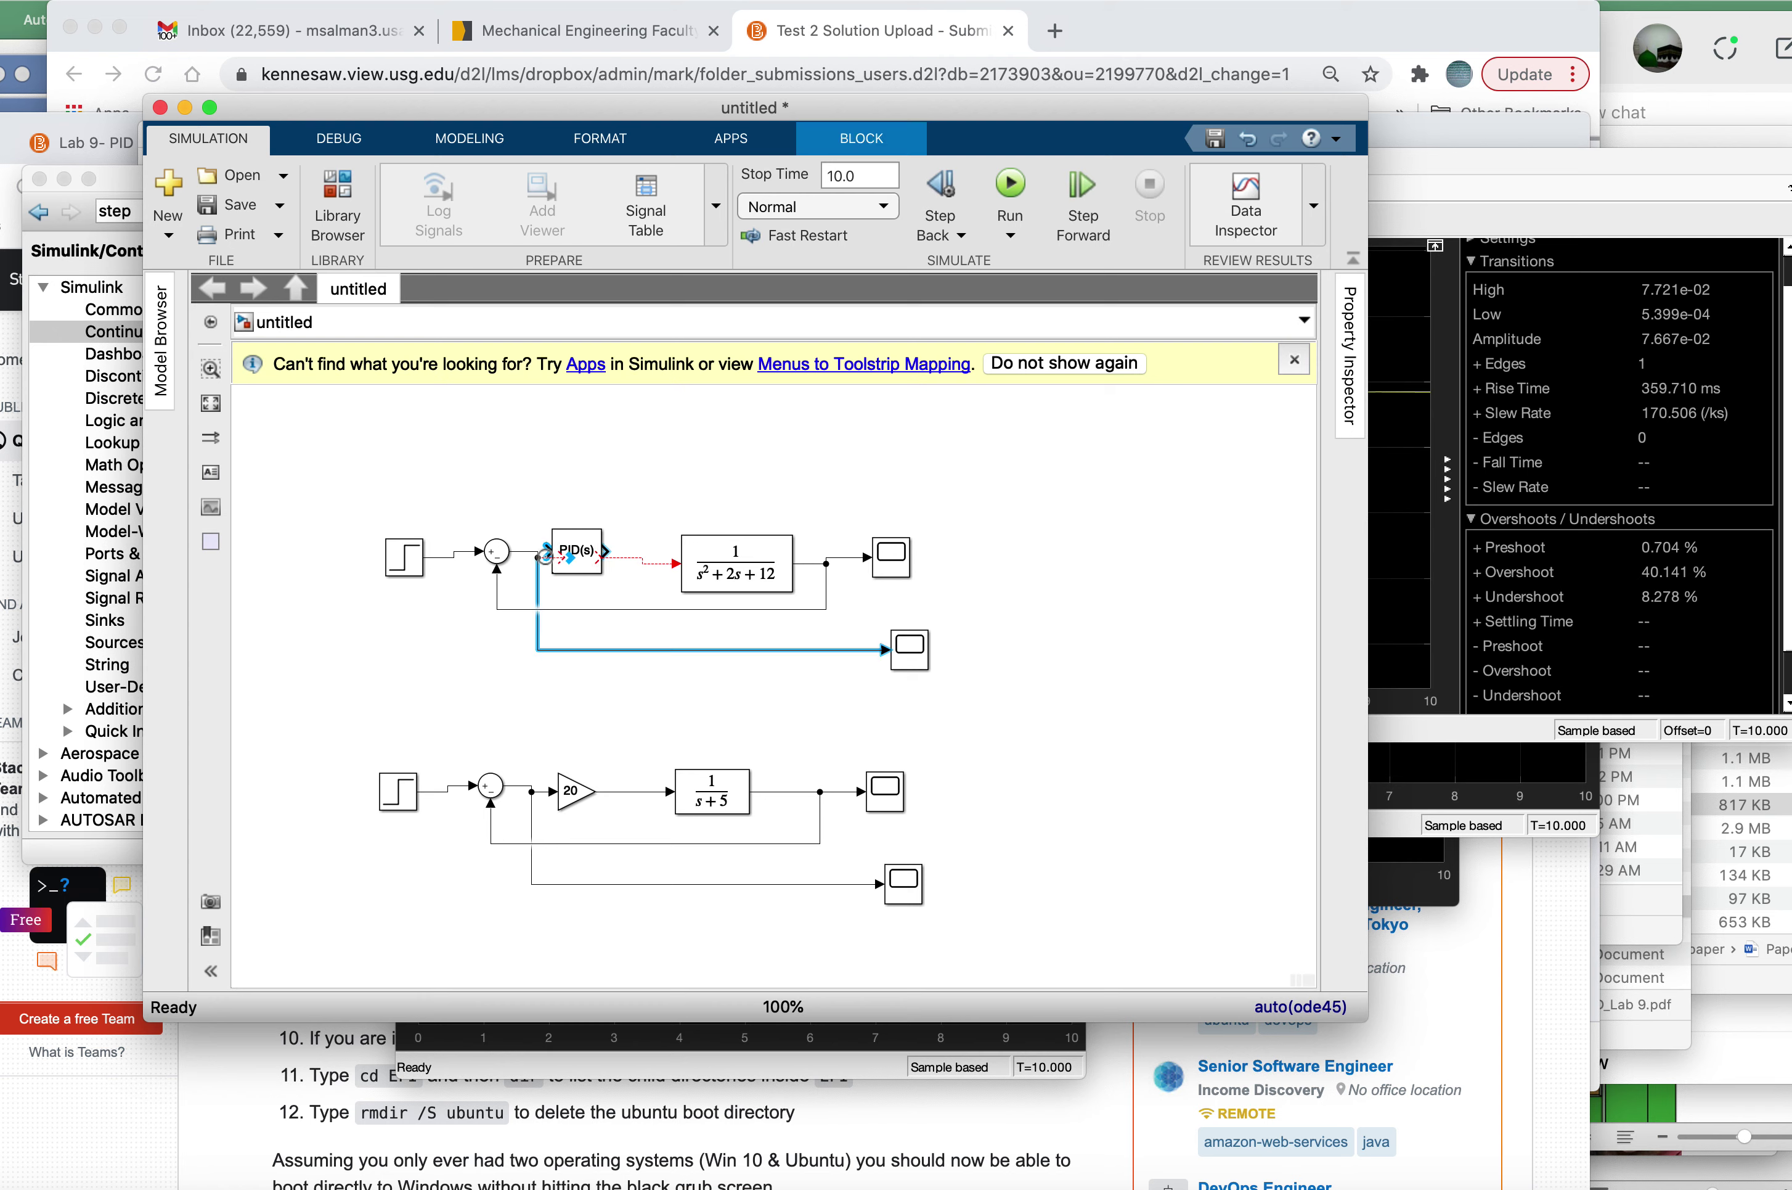
left_click_drag(546, 583, 524, 578)
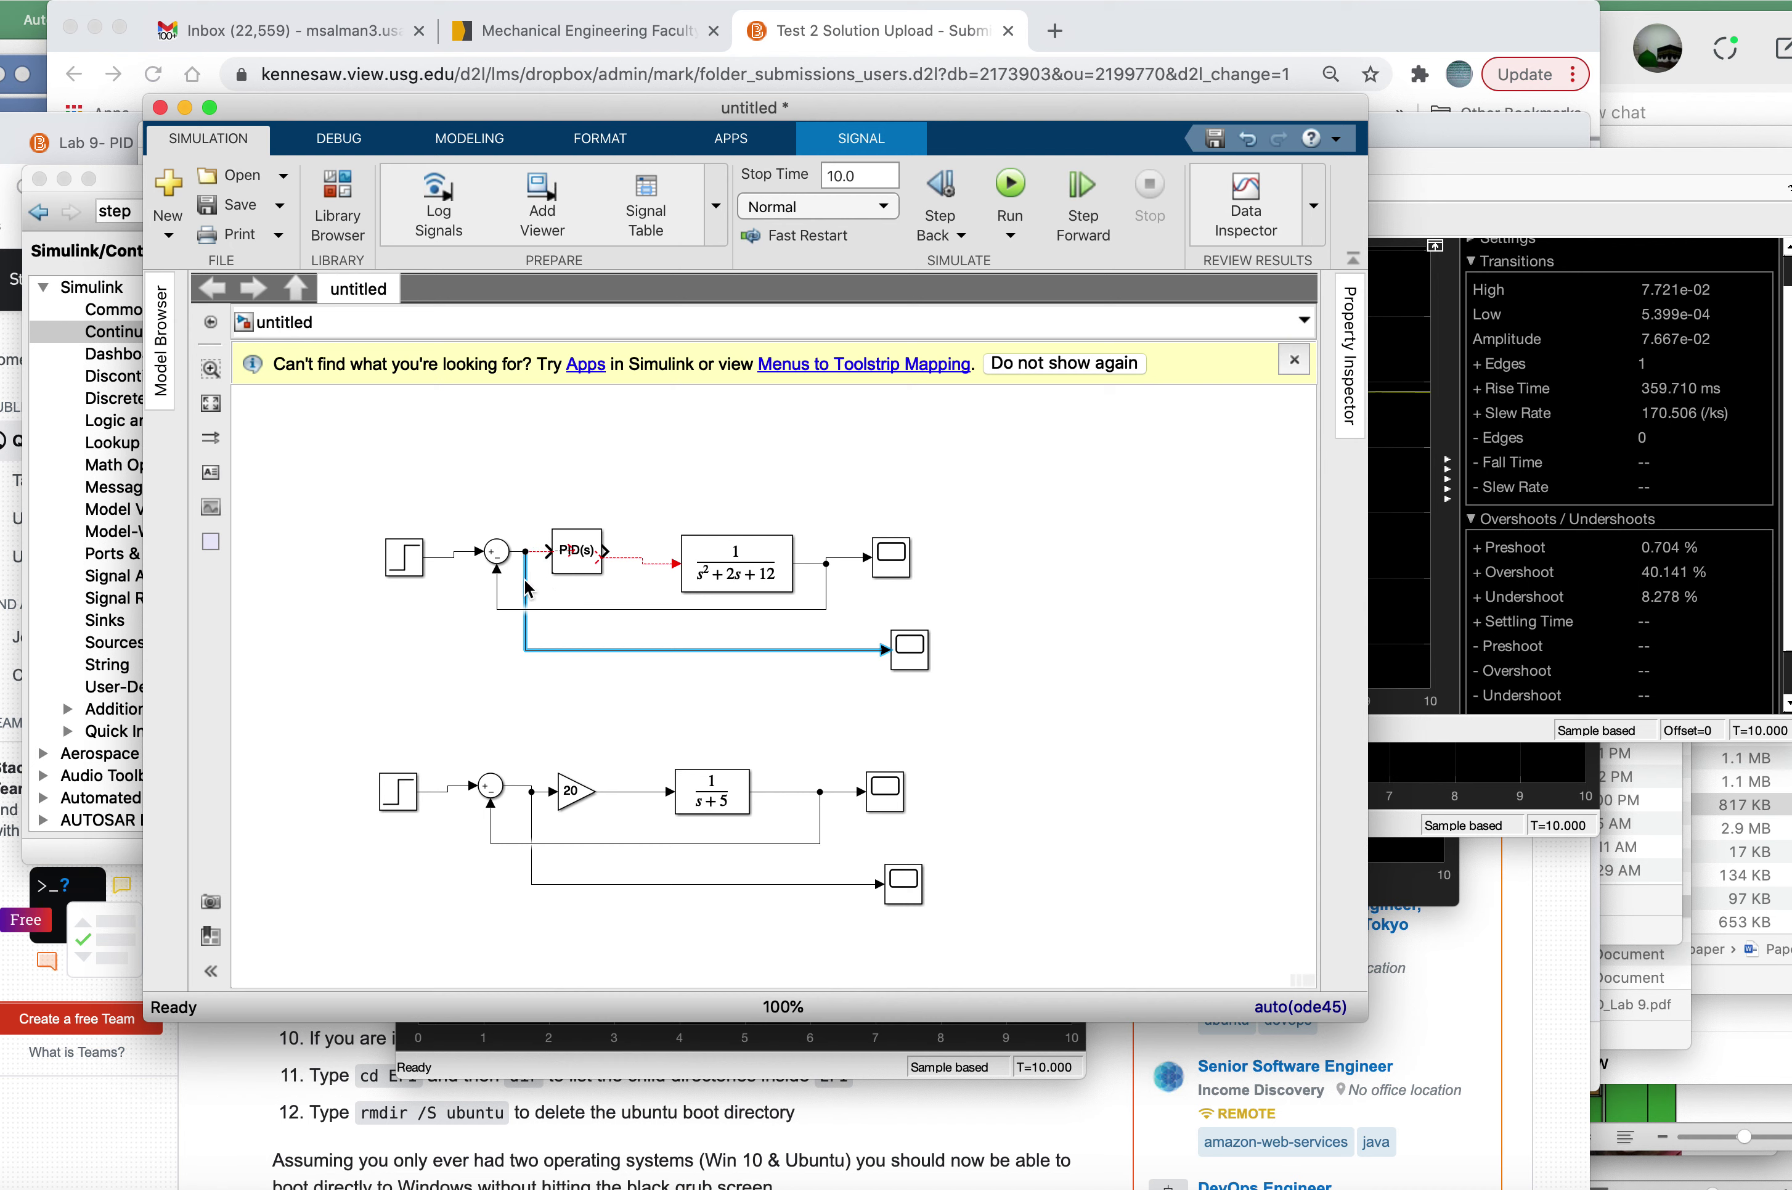
left_click(538, 557)
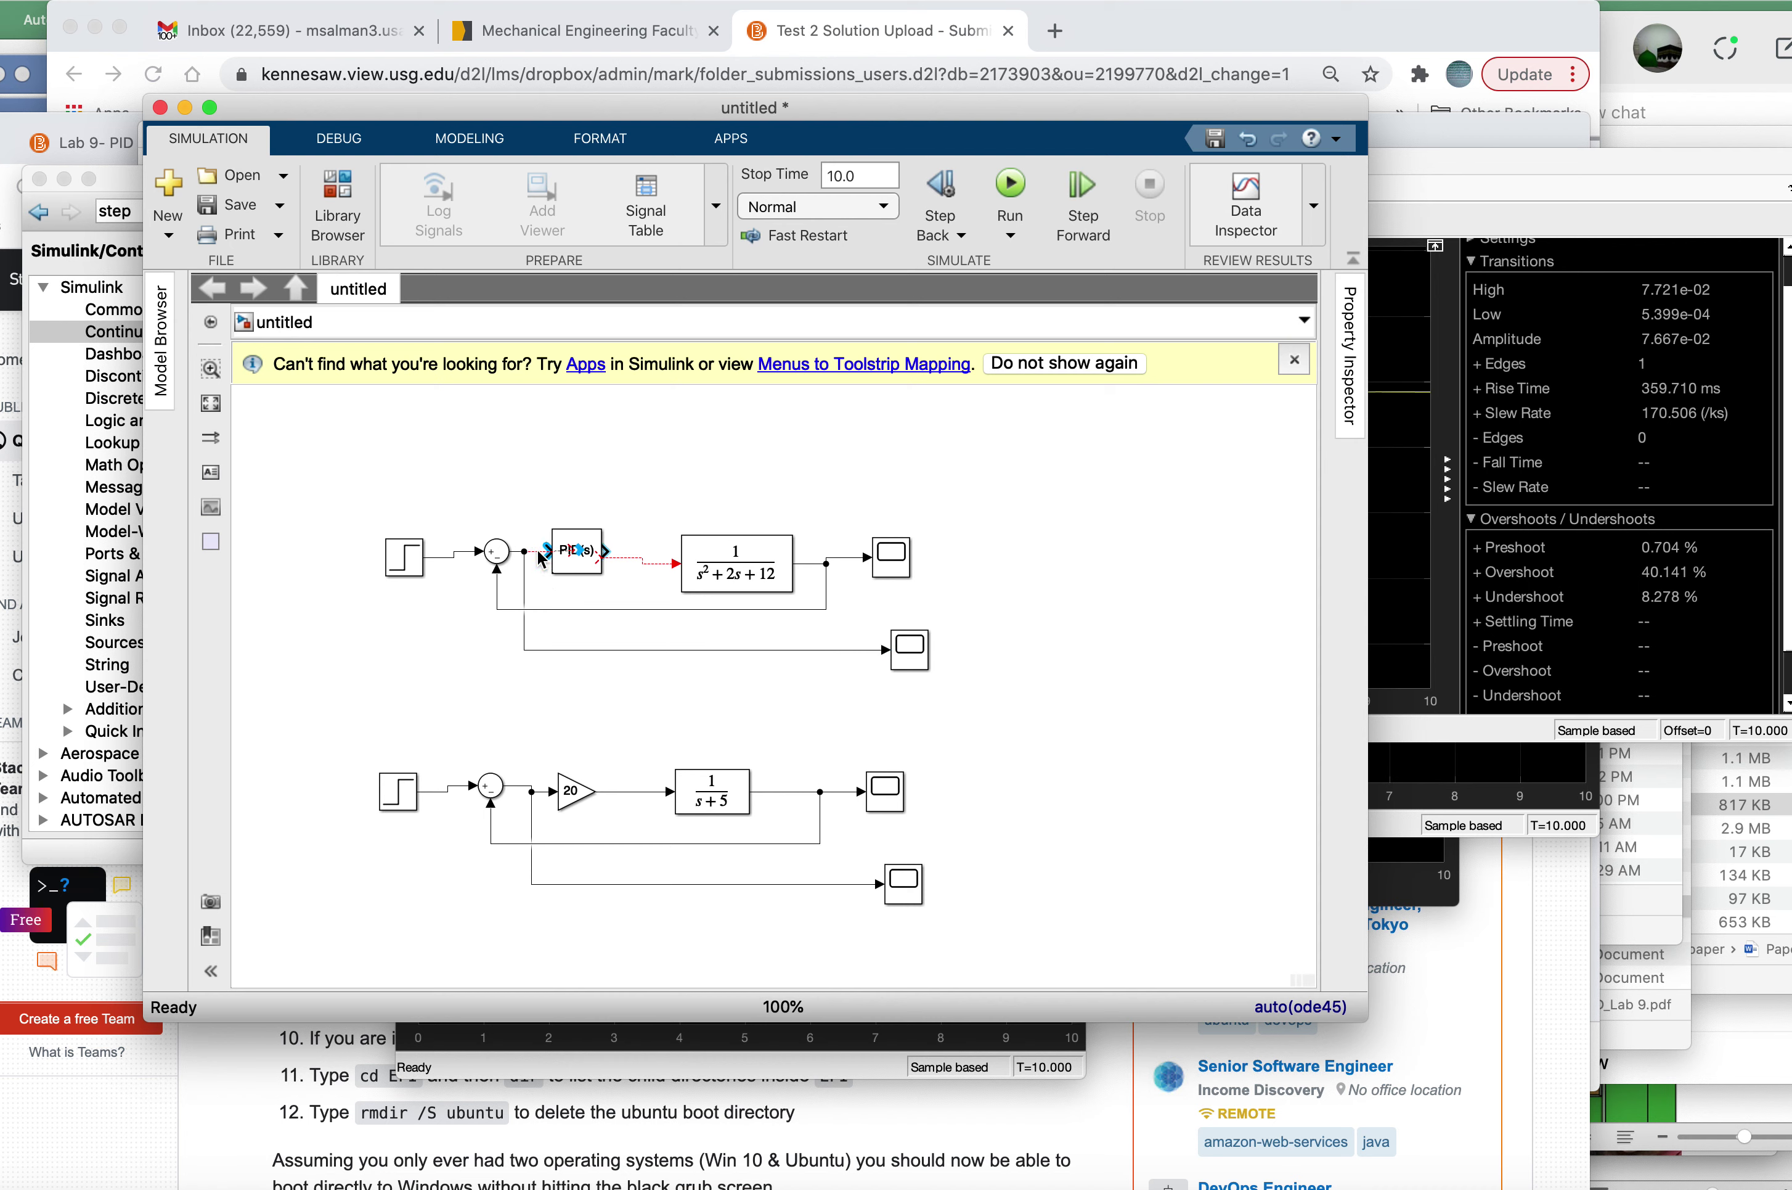
left_click(562, 548)
left_click_drag(548, 552, 533, 552)
left_click(610, 556)
left_click(644, 561)
left_click(567, 559)
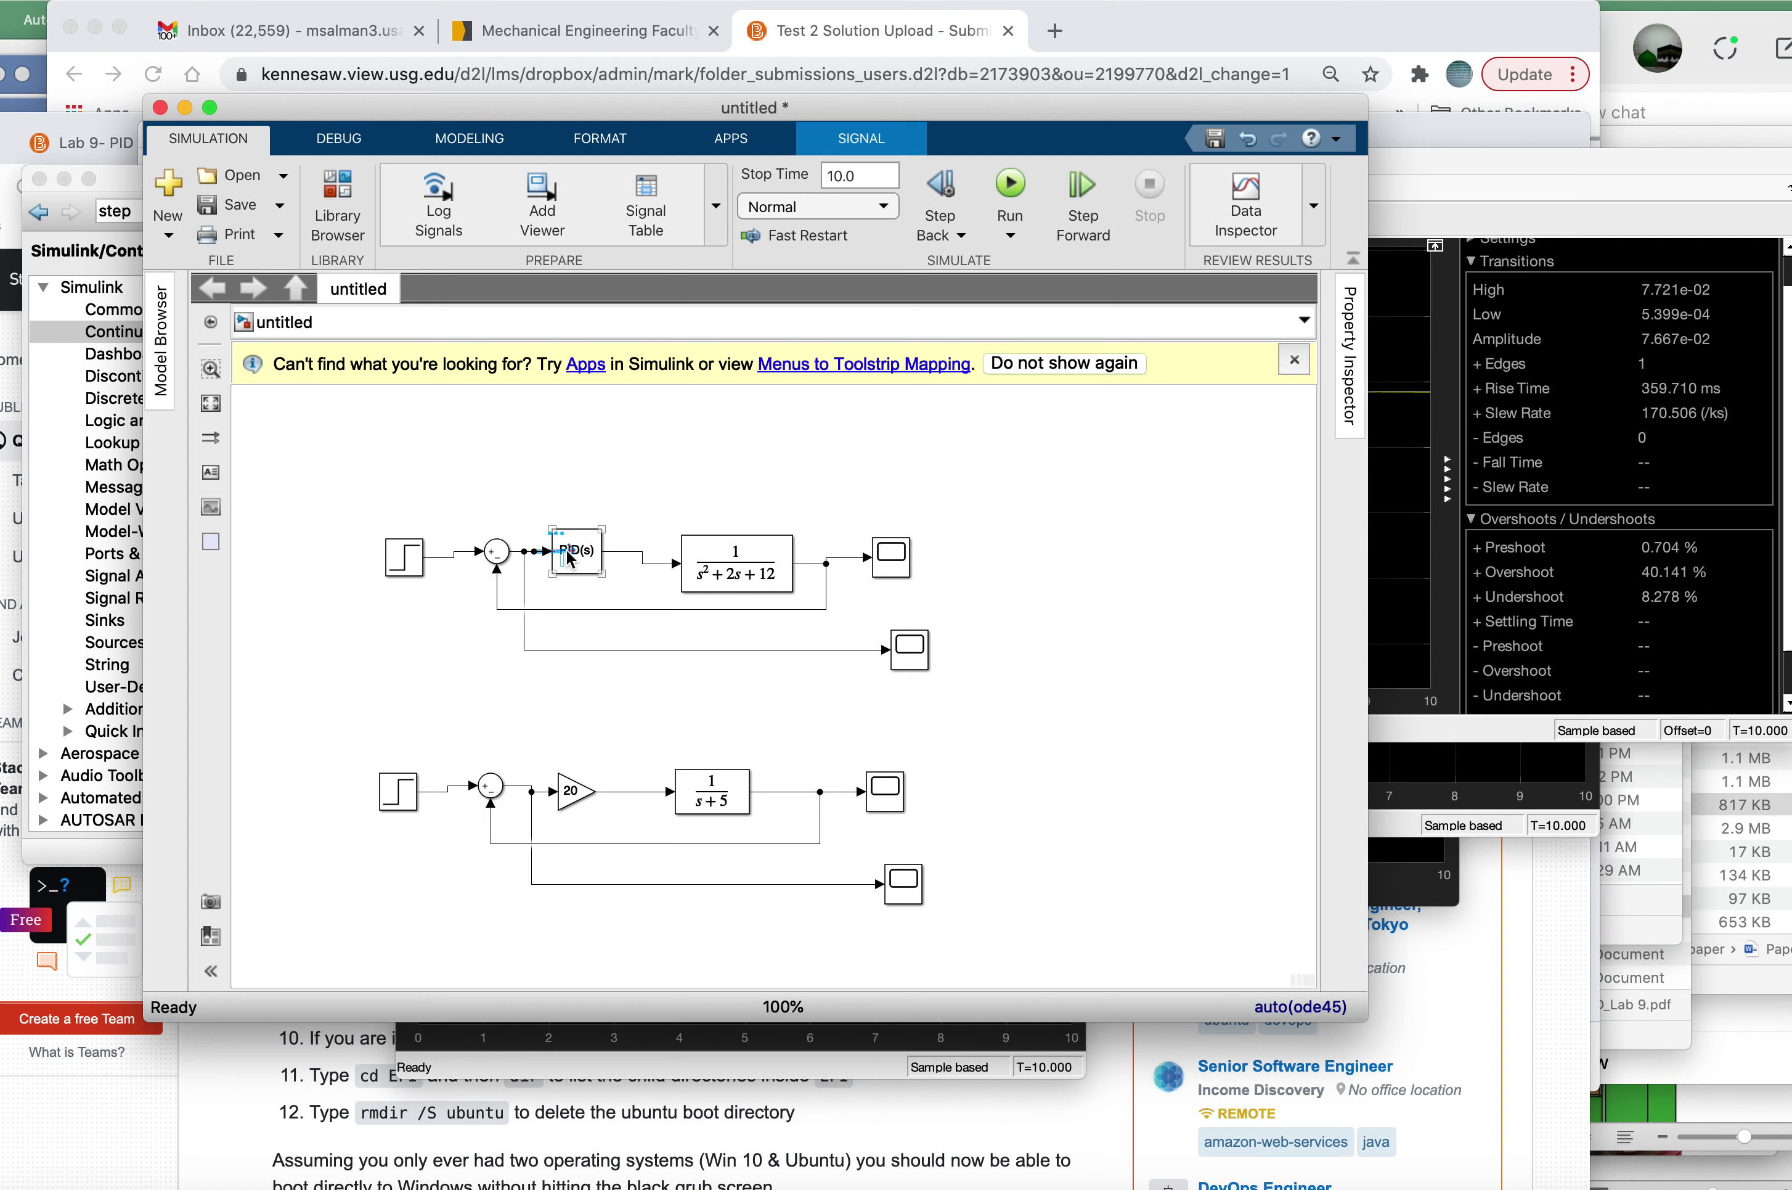
Step: Reposition the PID Controller block so it sits clear of the error branch point, in line before the second-order plant
left_click(556, 544)
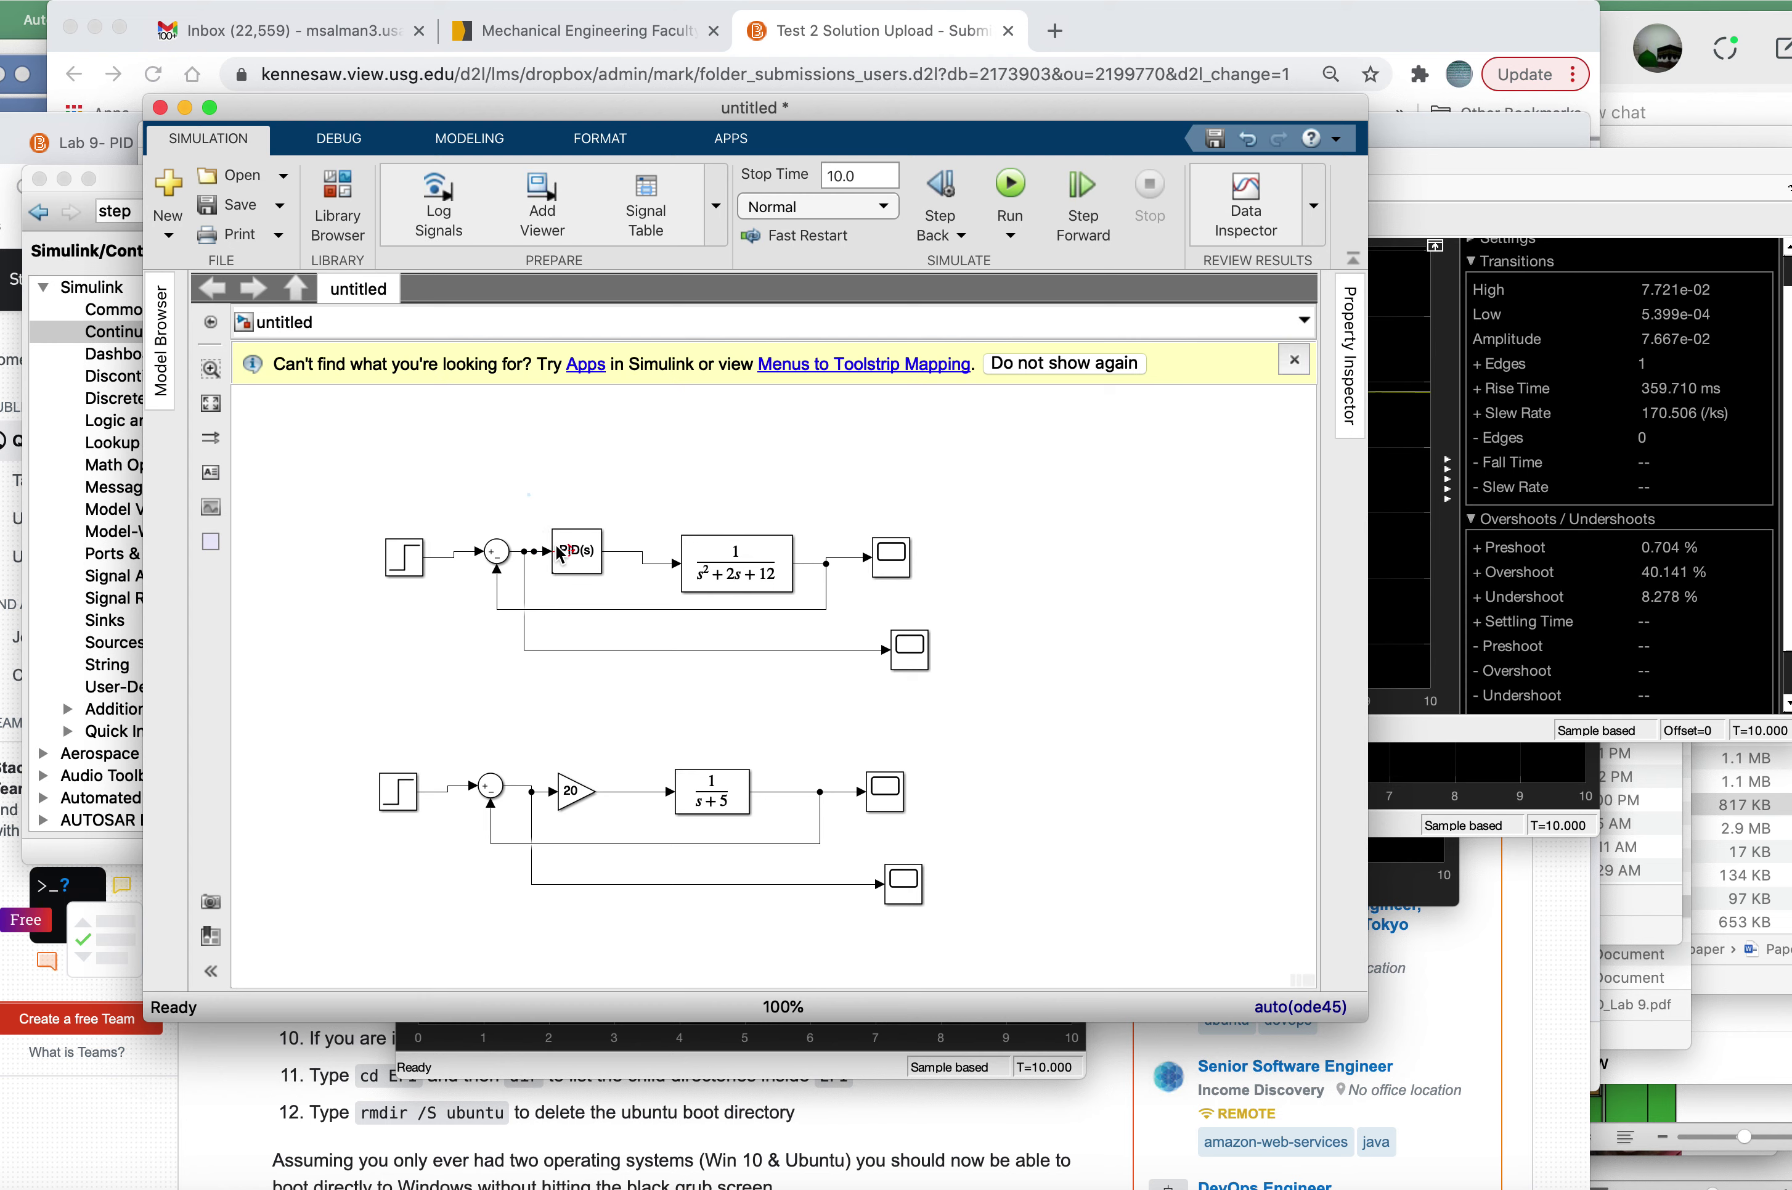
left_click_drag(586, 550, 651, 494)
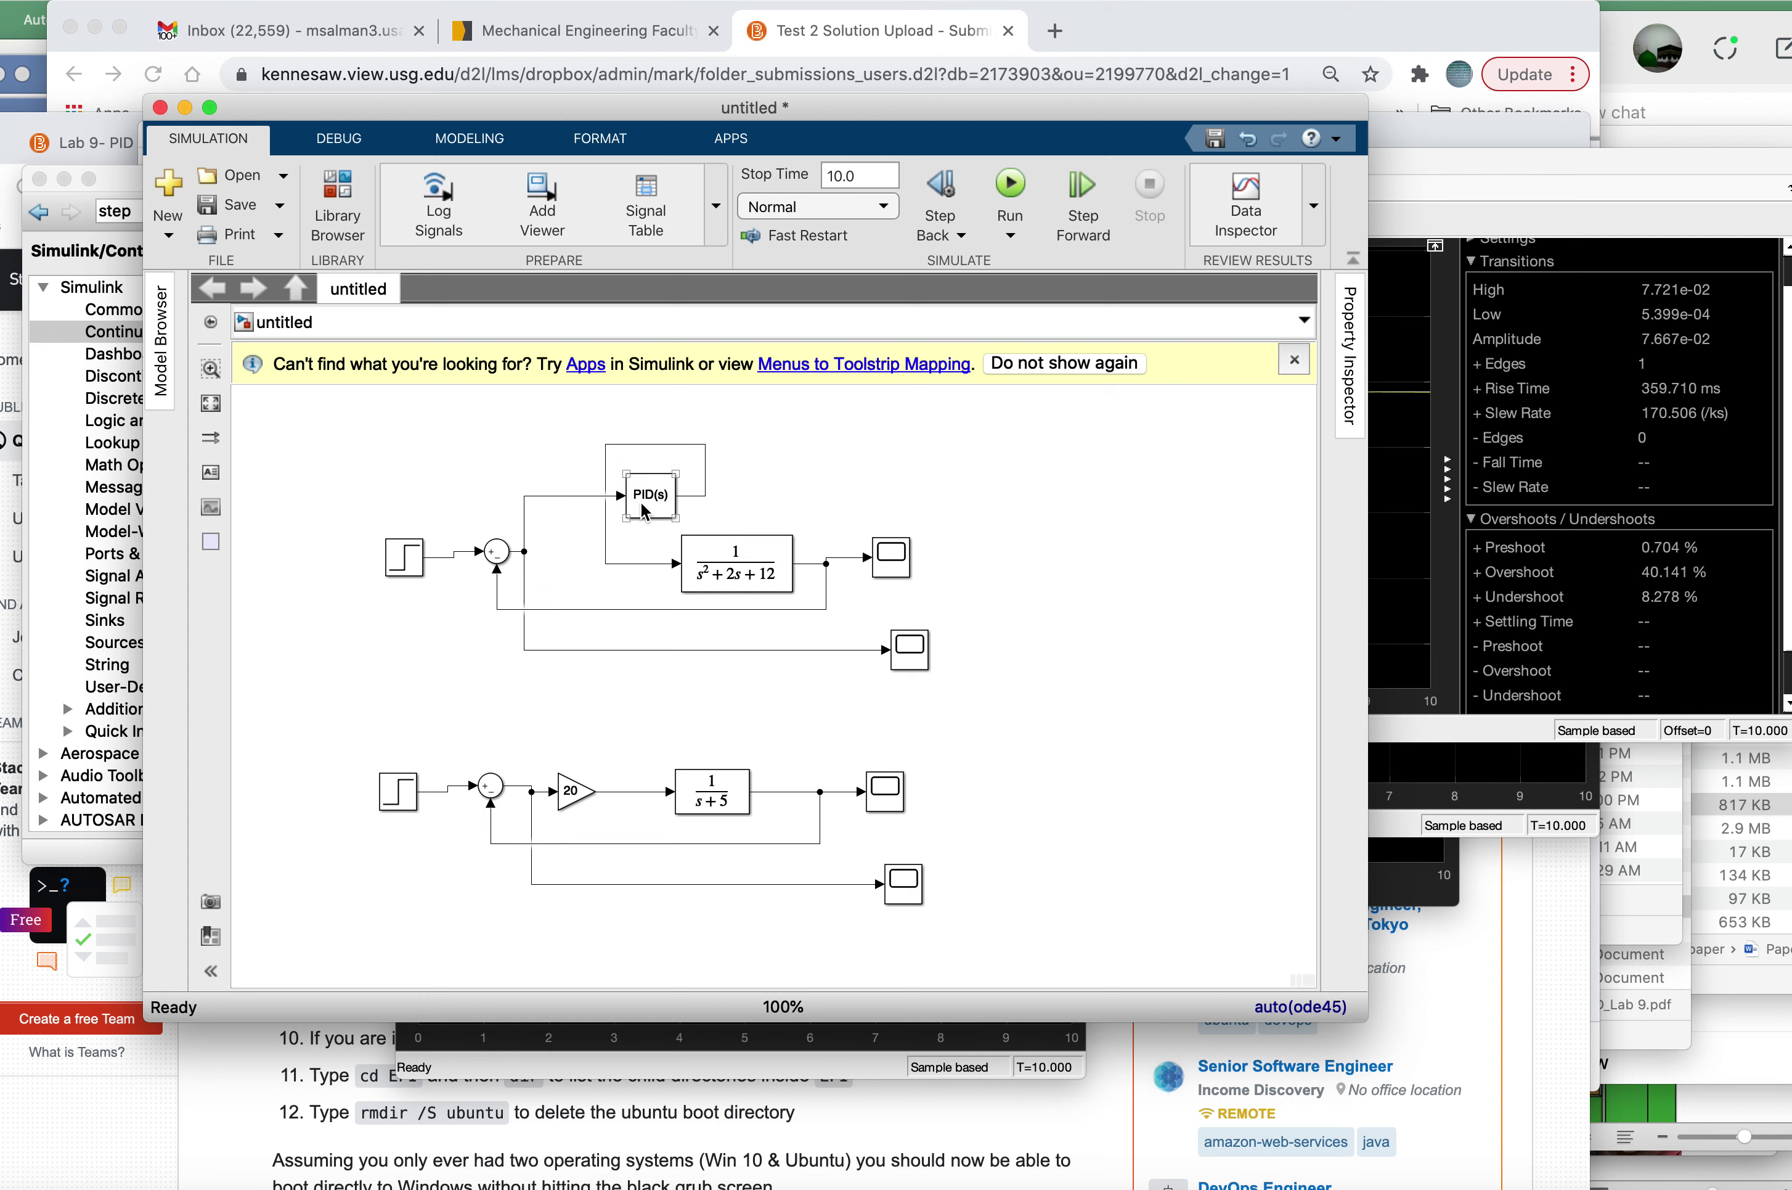
left_click_drag(641, 501, 570, 564)
left_click(682, 429)
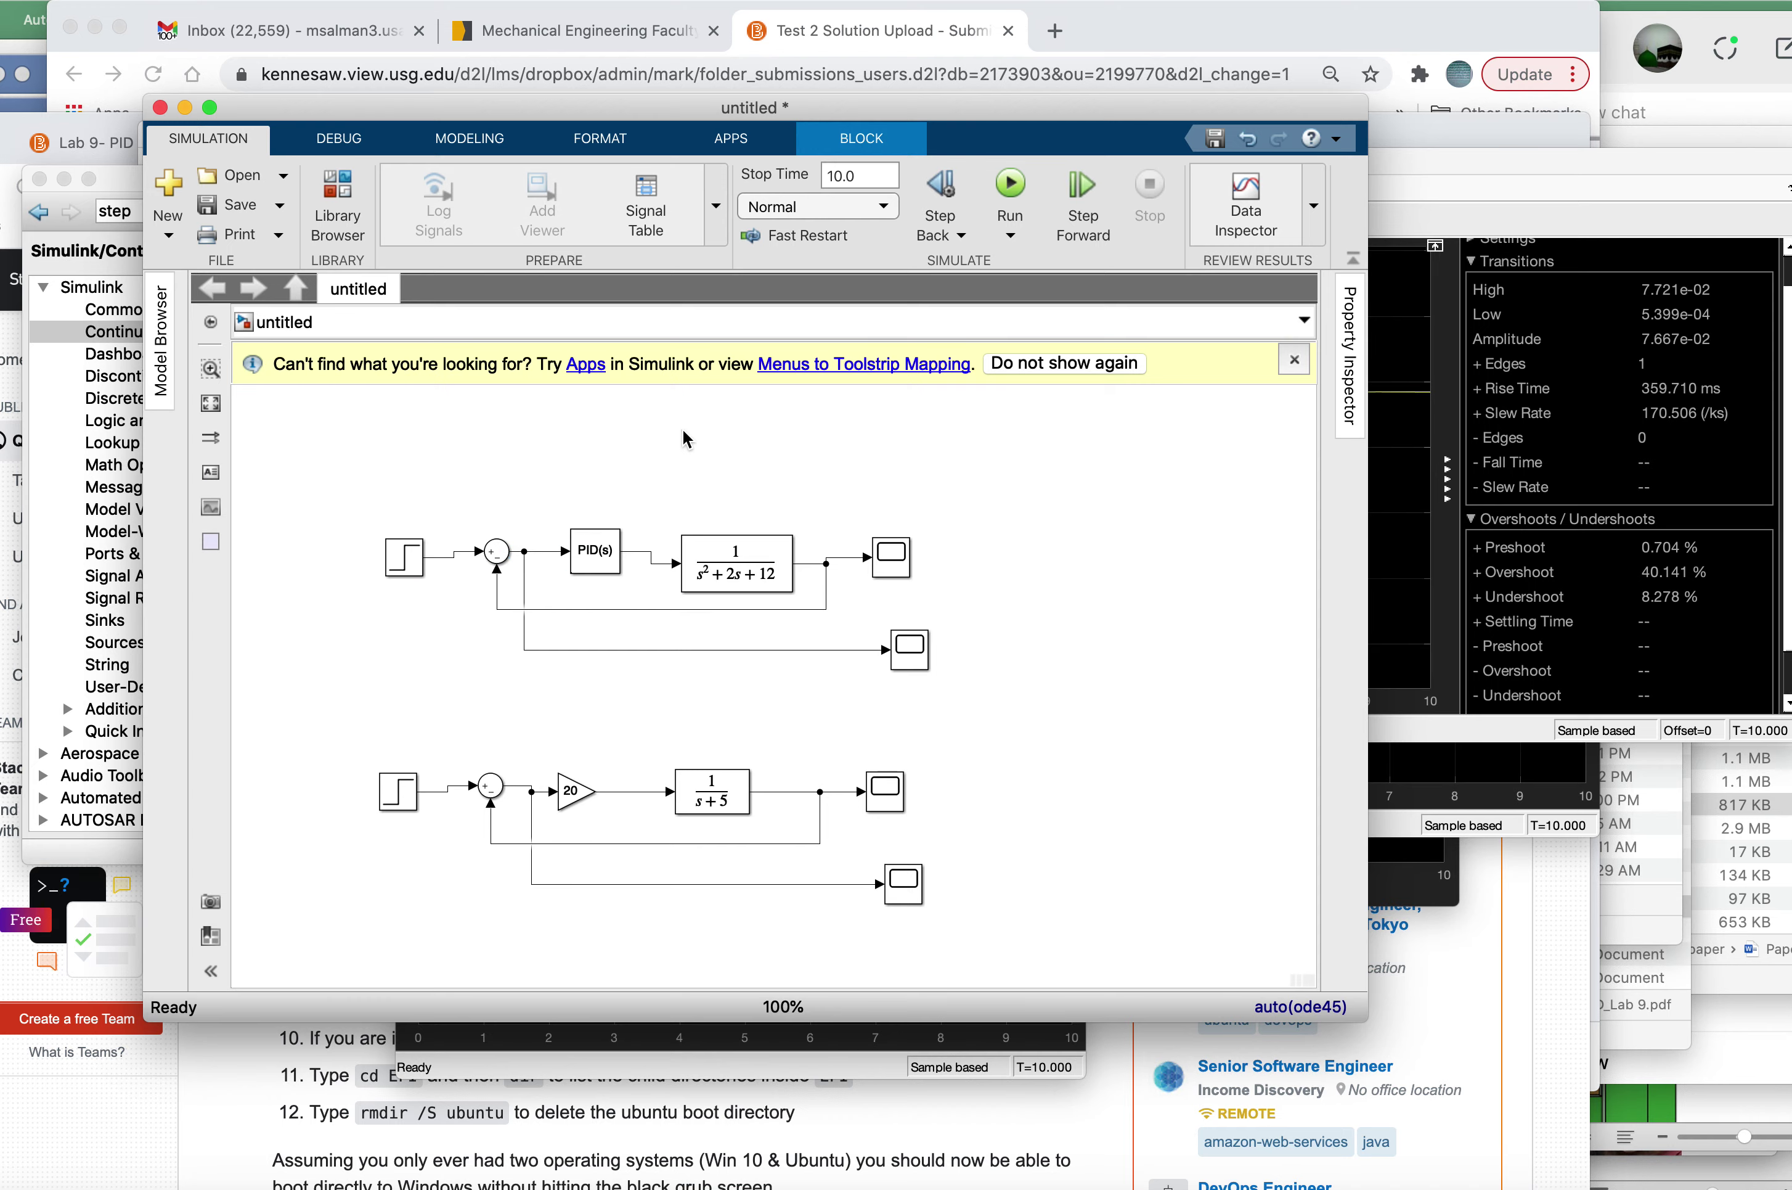
Step: Check the P-D gains in the lab theory PDF and set the PID Controller to type PD with proportional gain 10 and derivative gain 10
key("ctrl+Right")
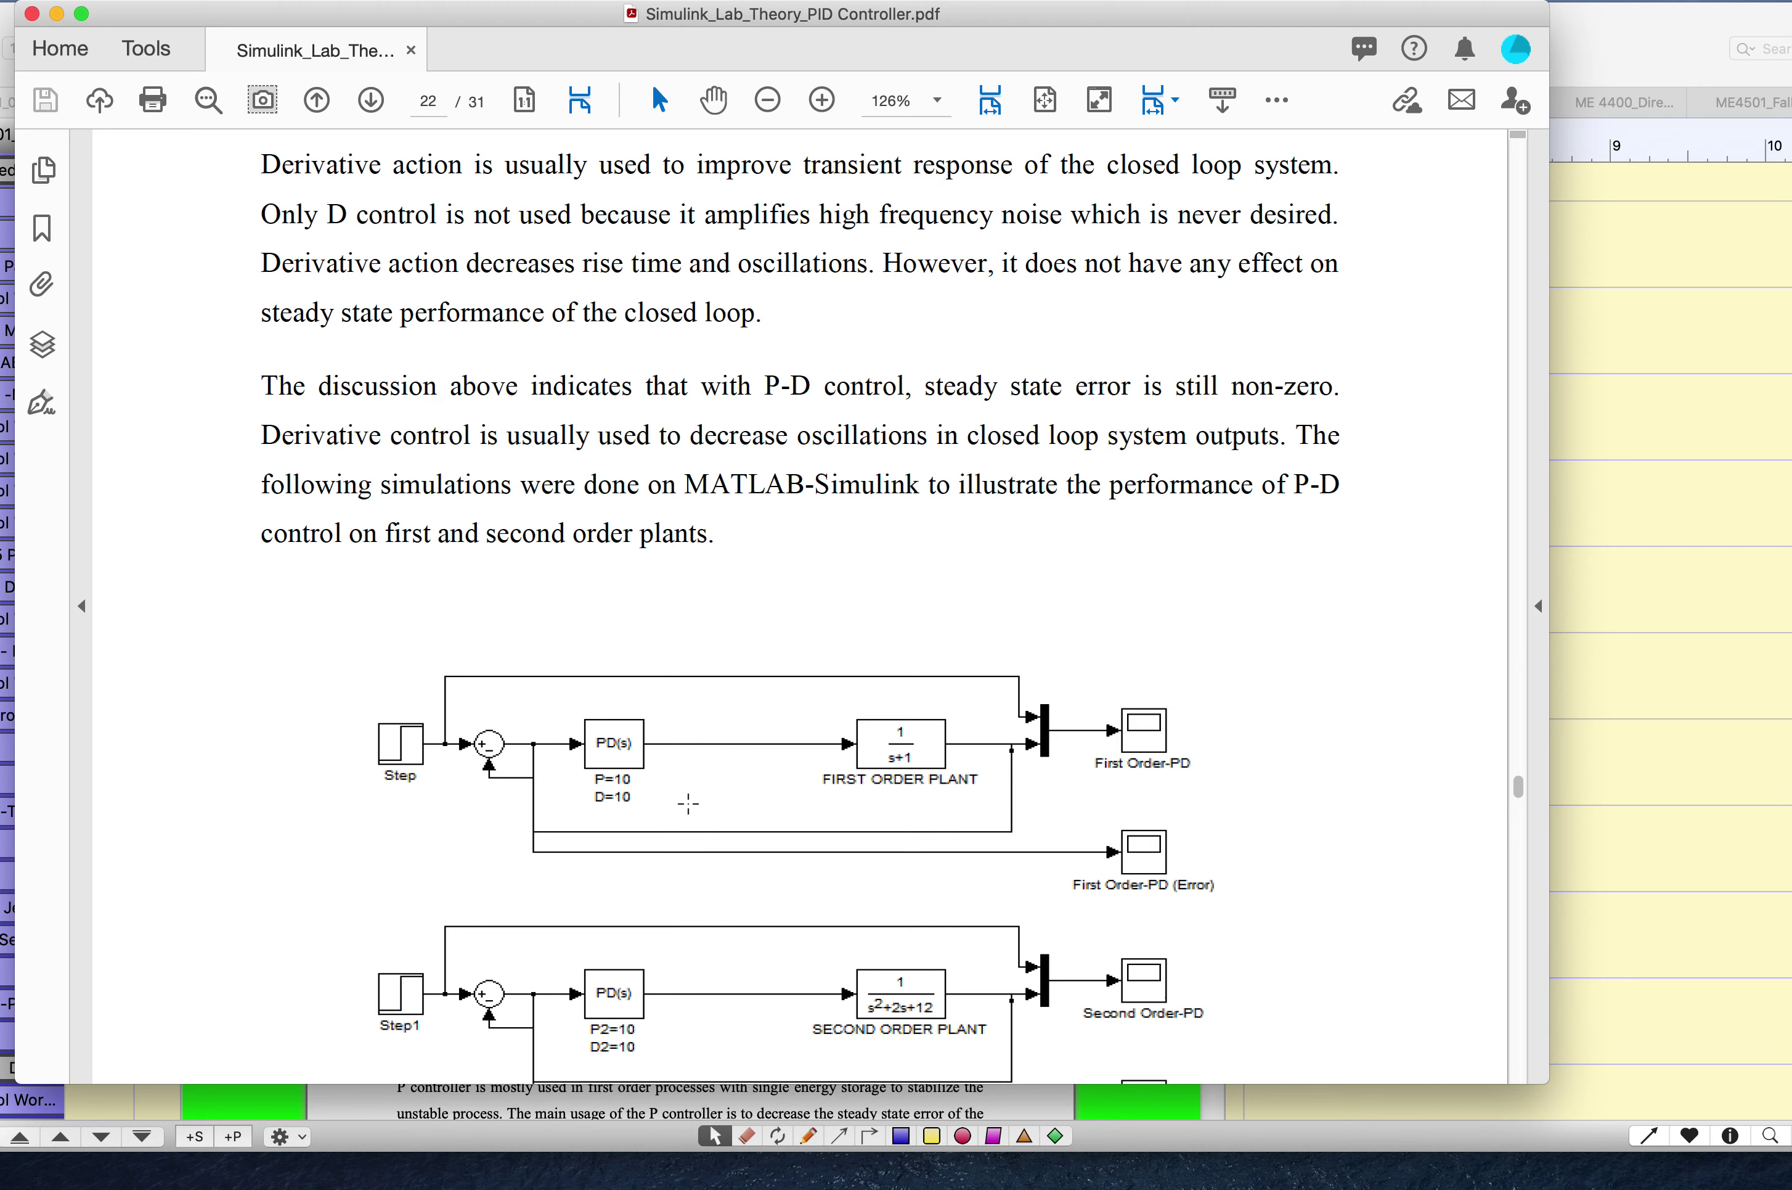
key("ctrl+Left")
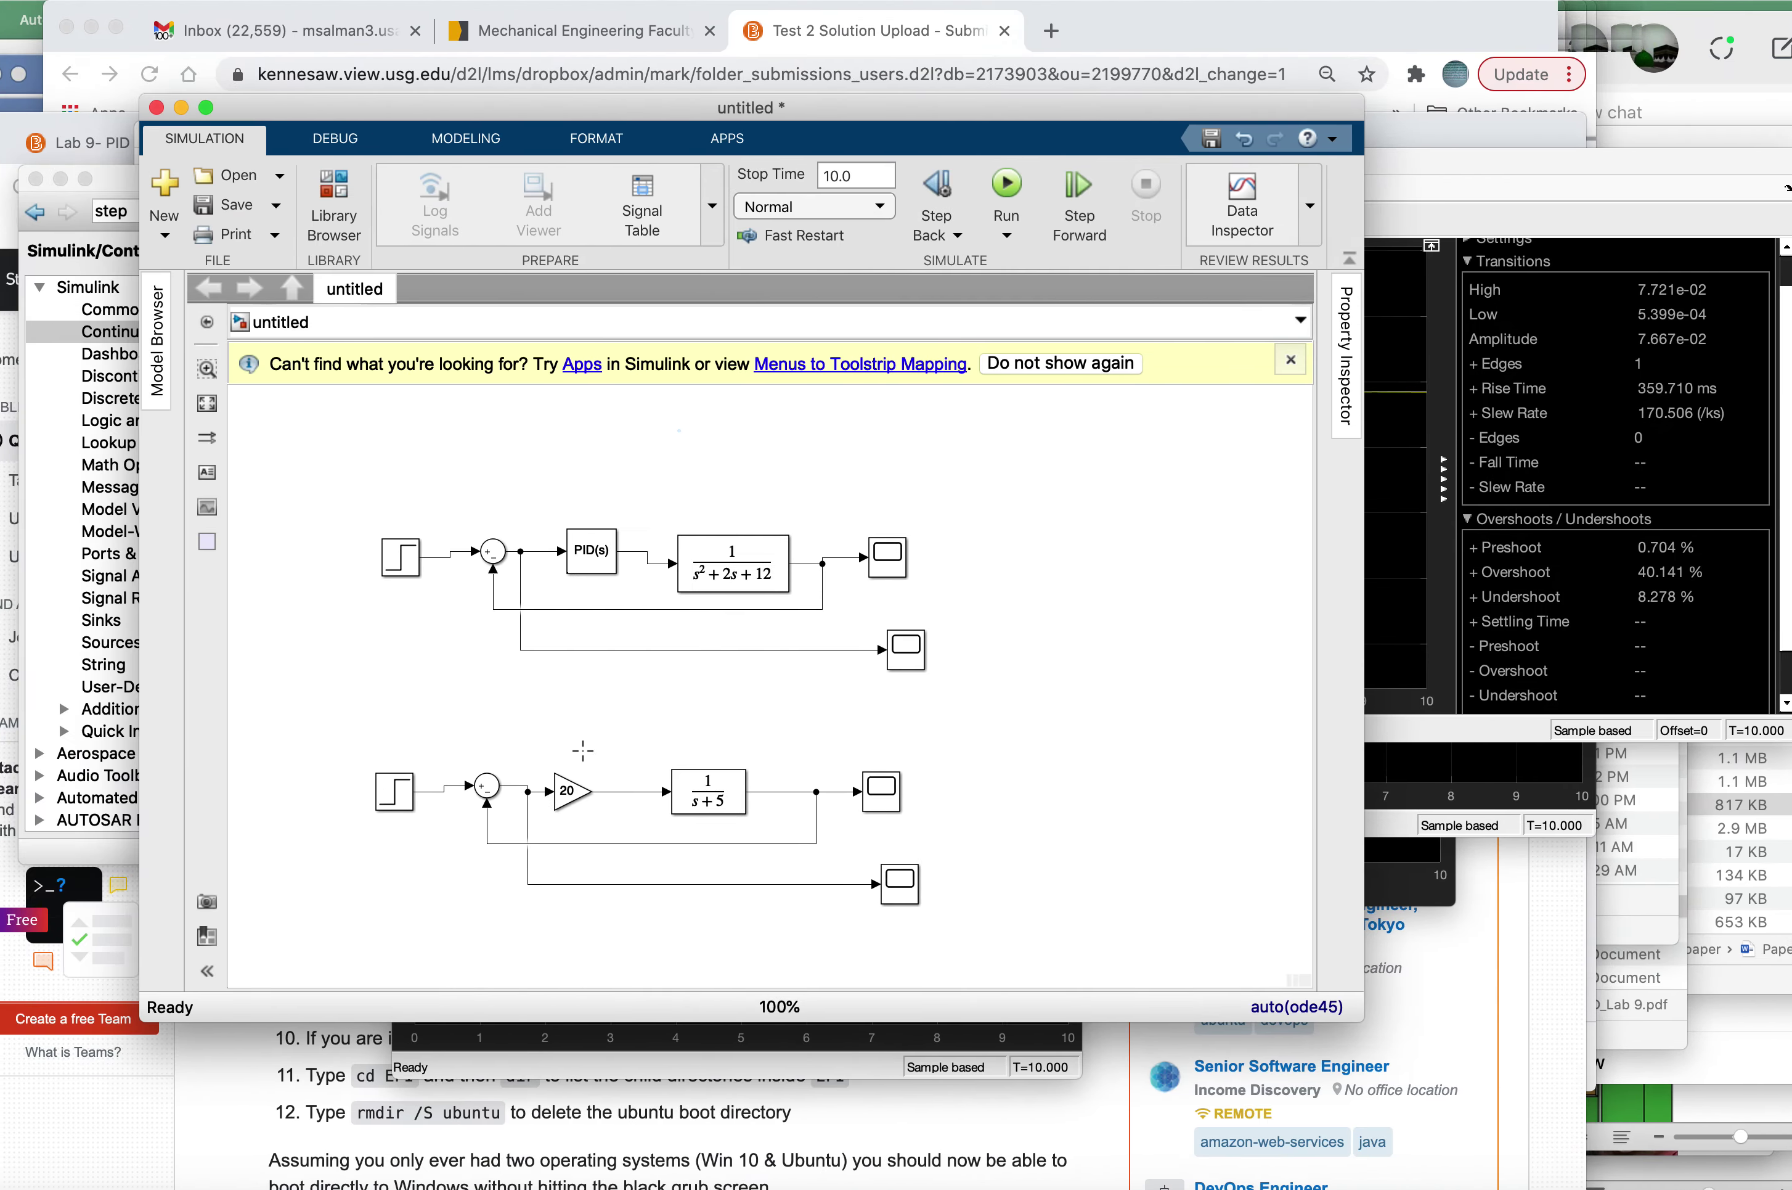
double_click(592, 562)
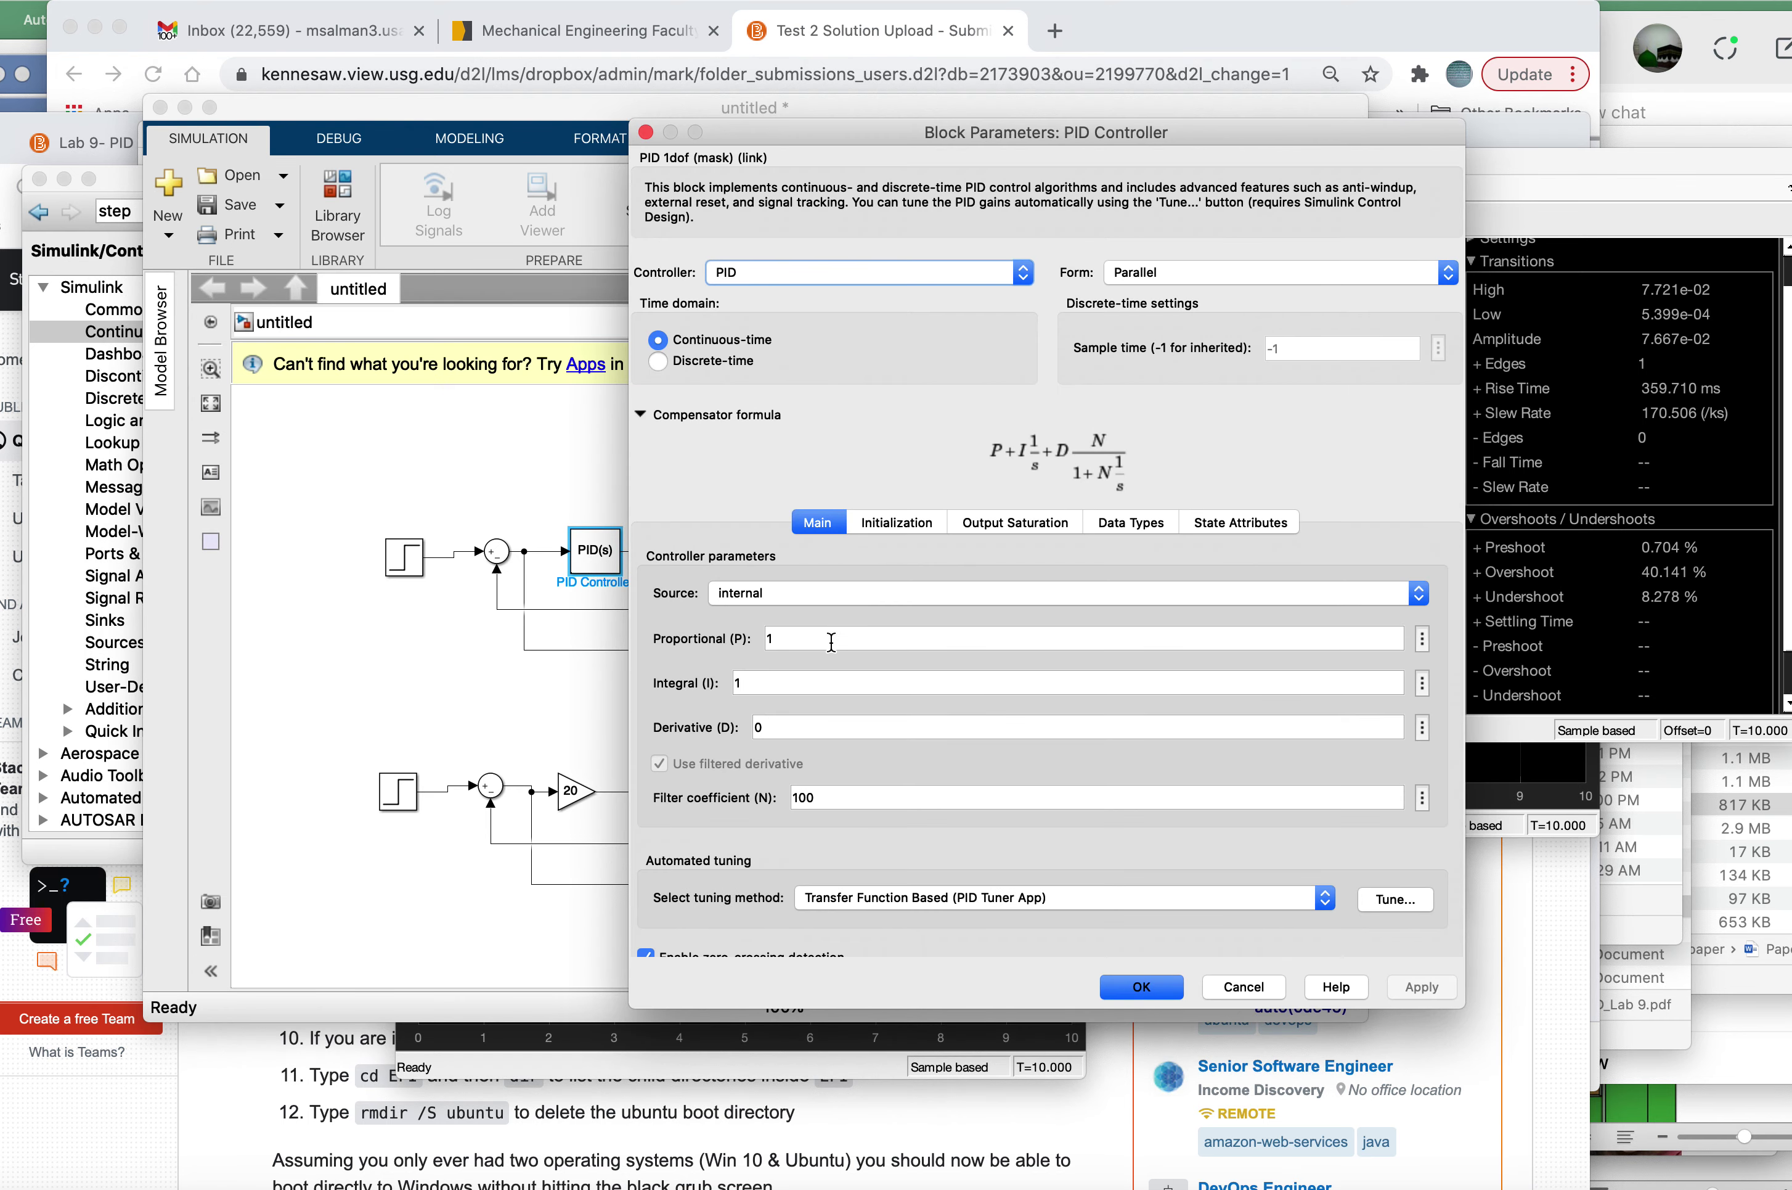
left_click(871, 270)
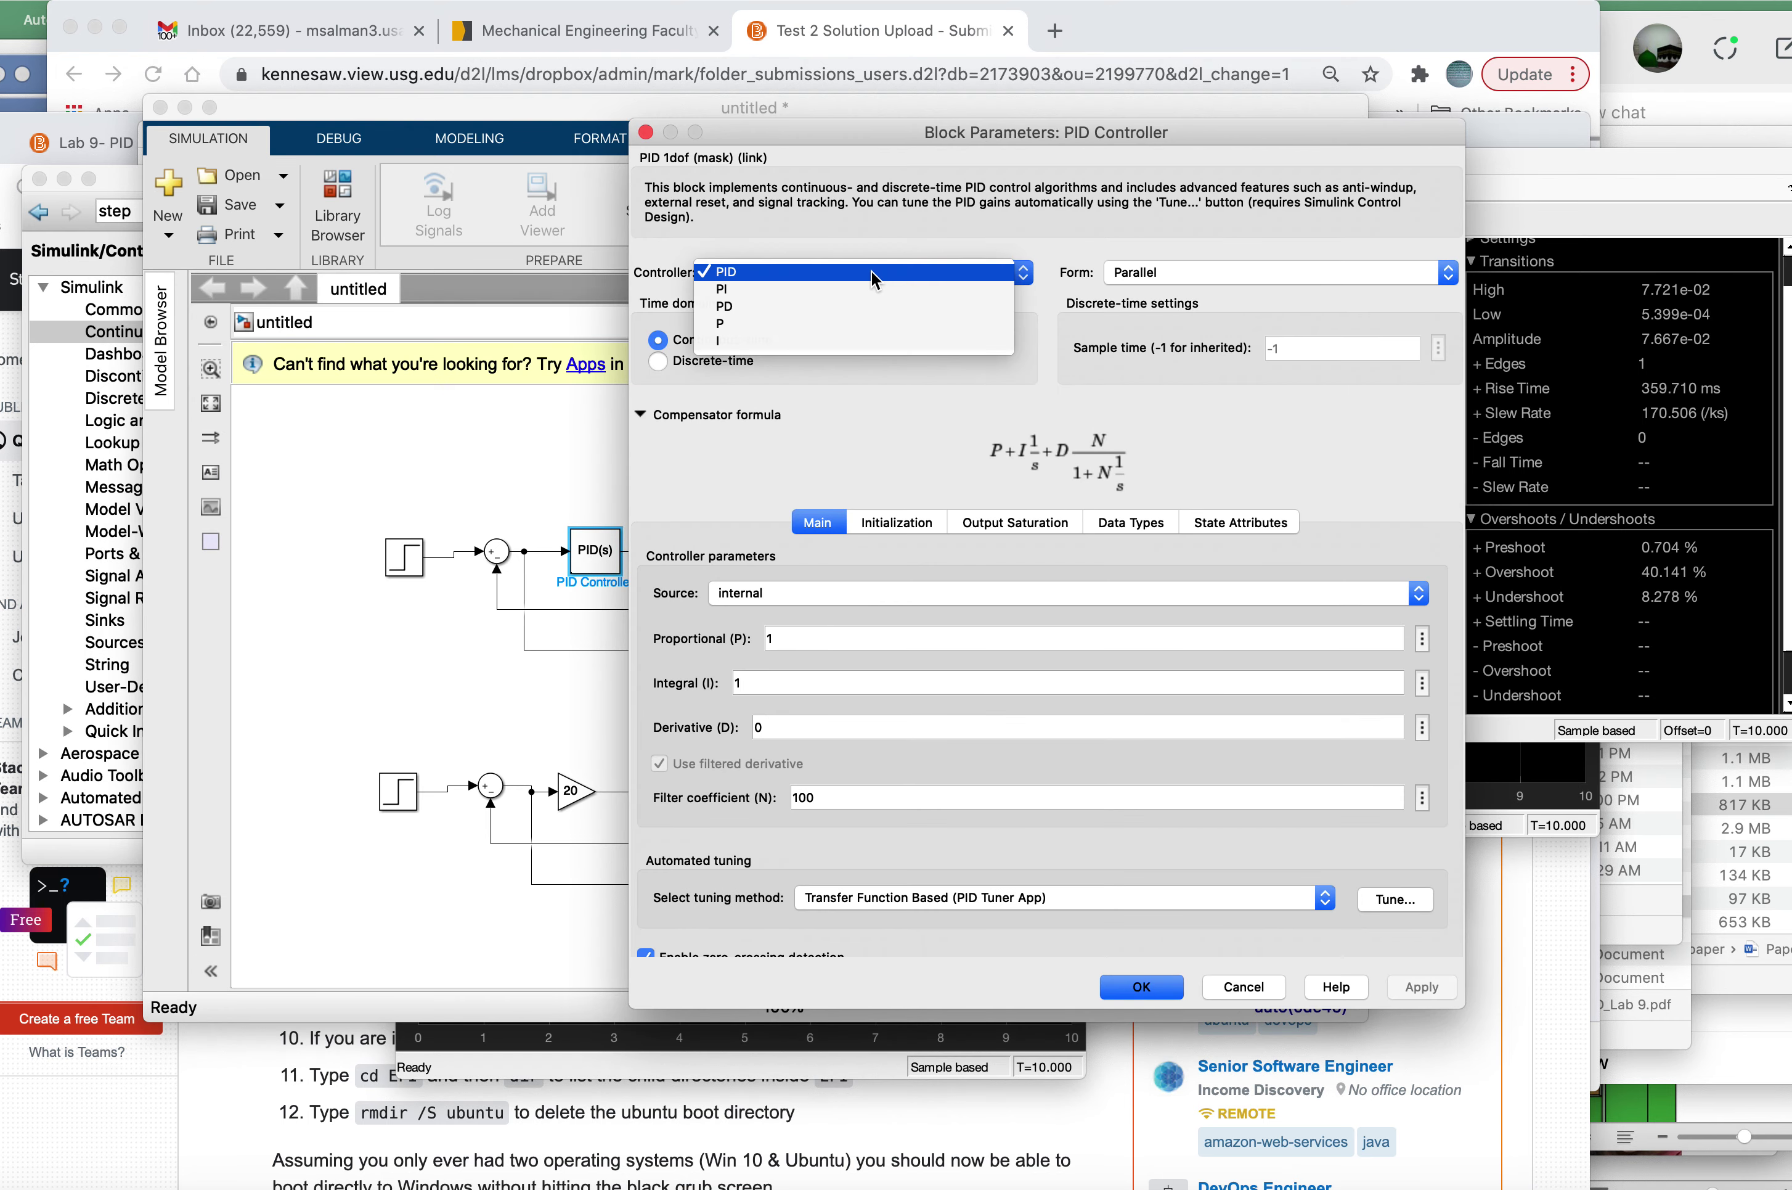
left_click(837, 305)
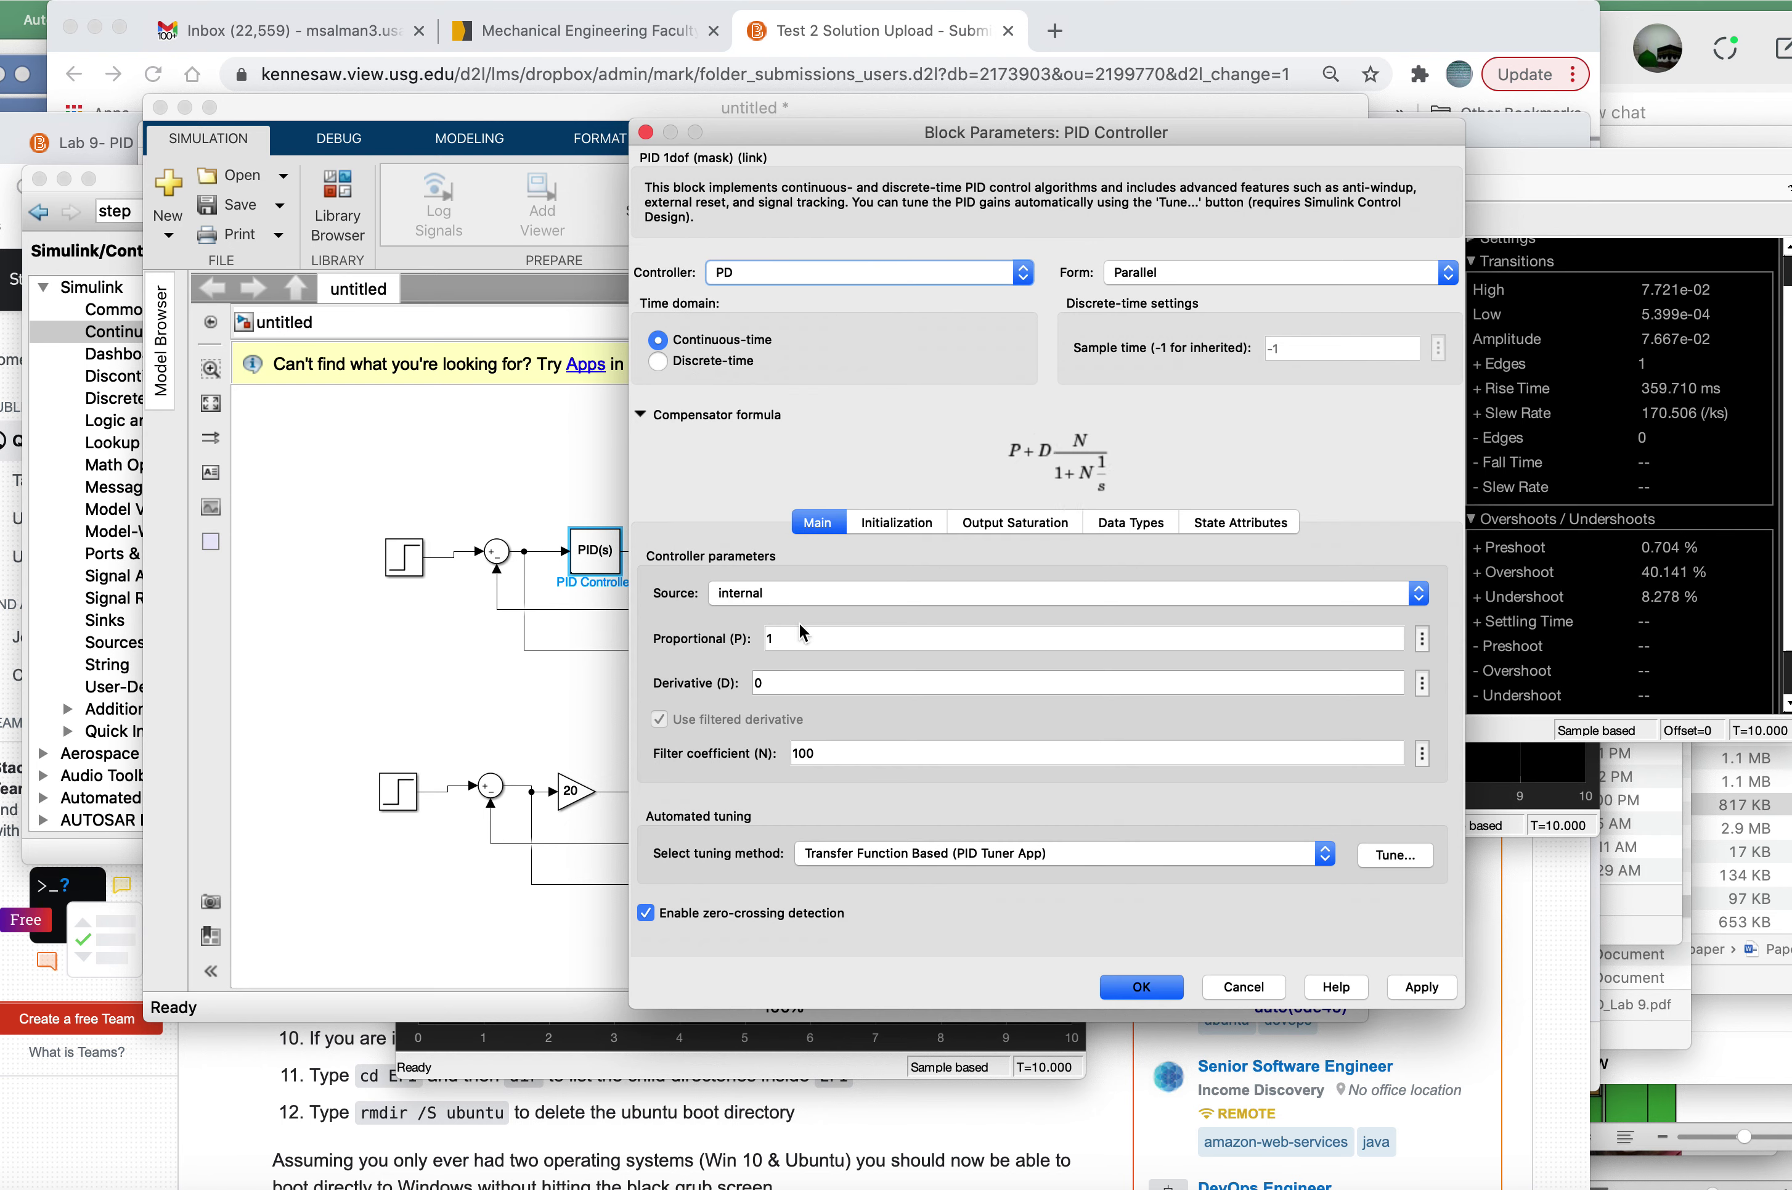
double_click(794, 640)
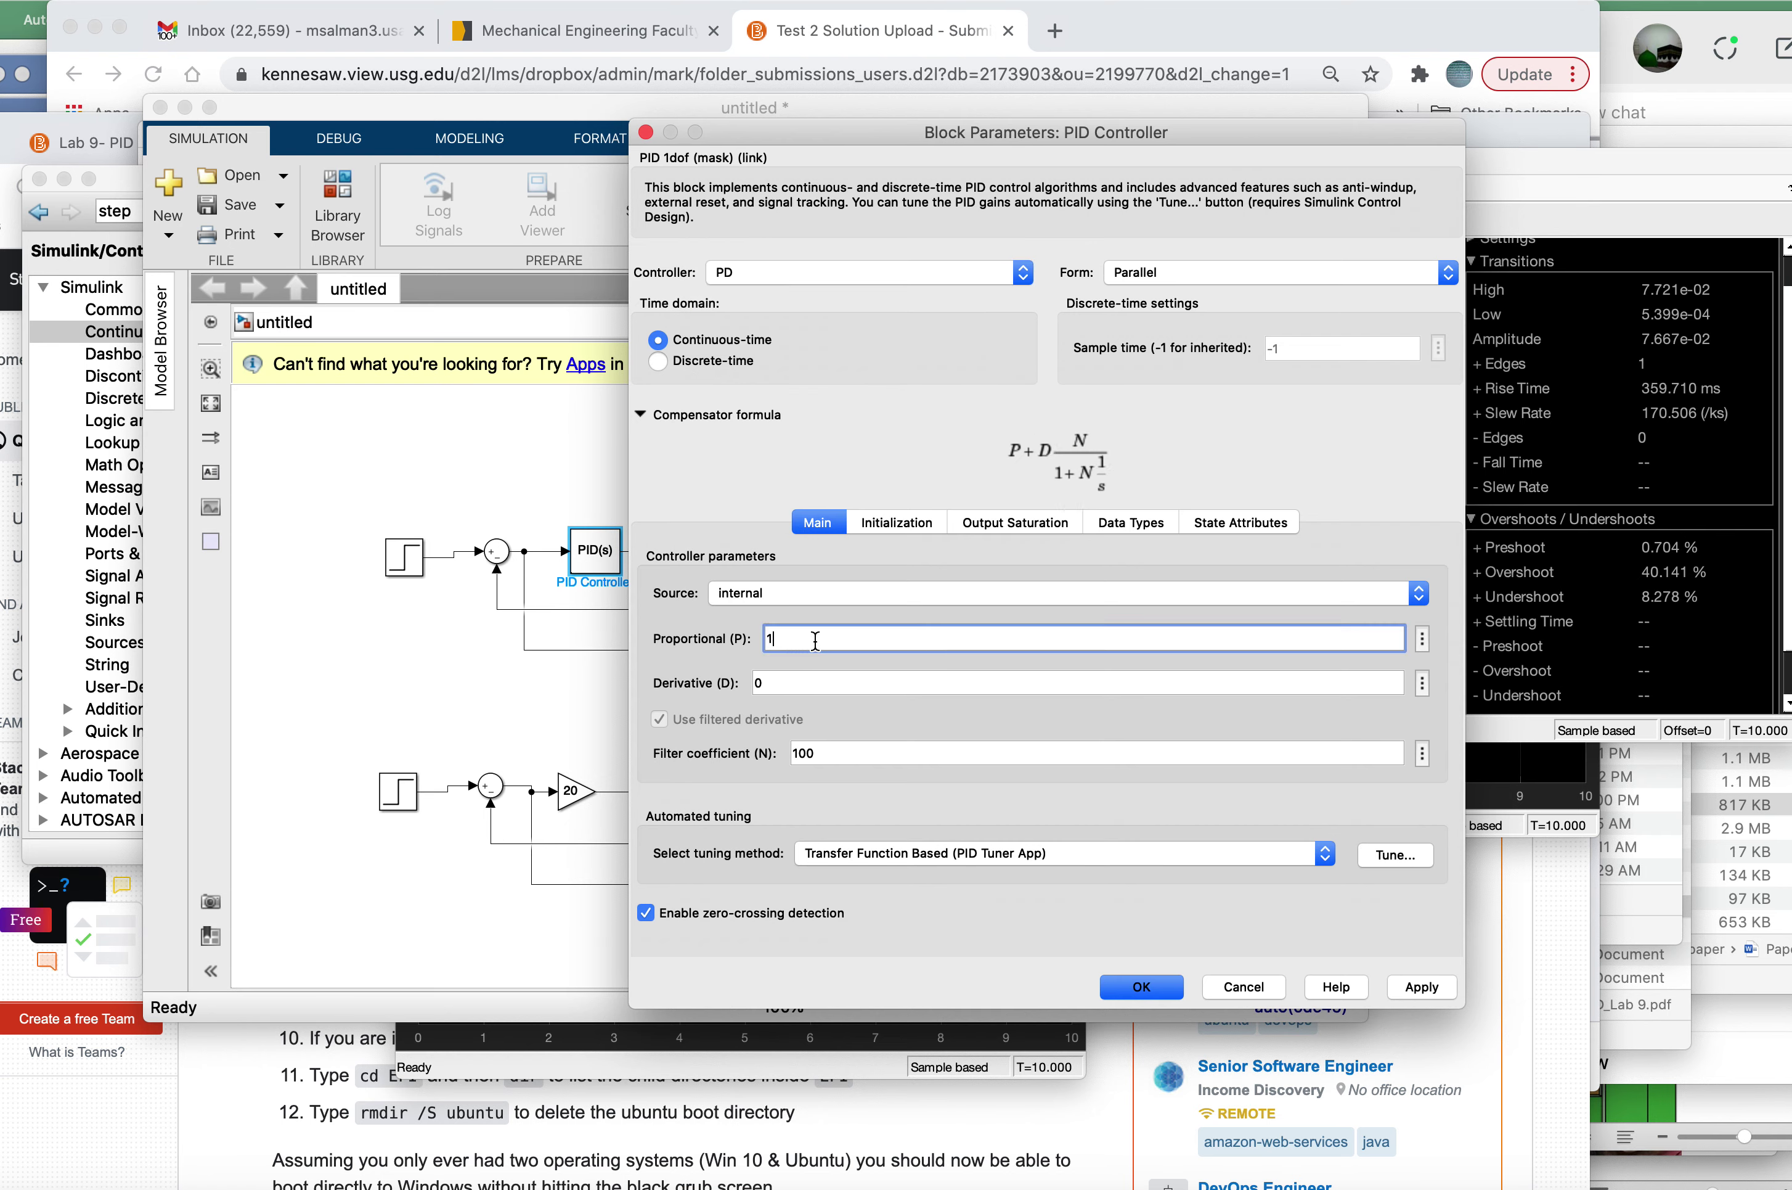
type("0")
double_click(783, 682)
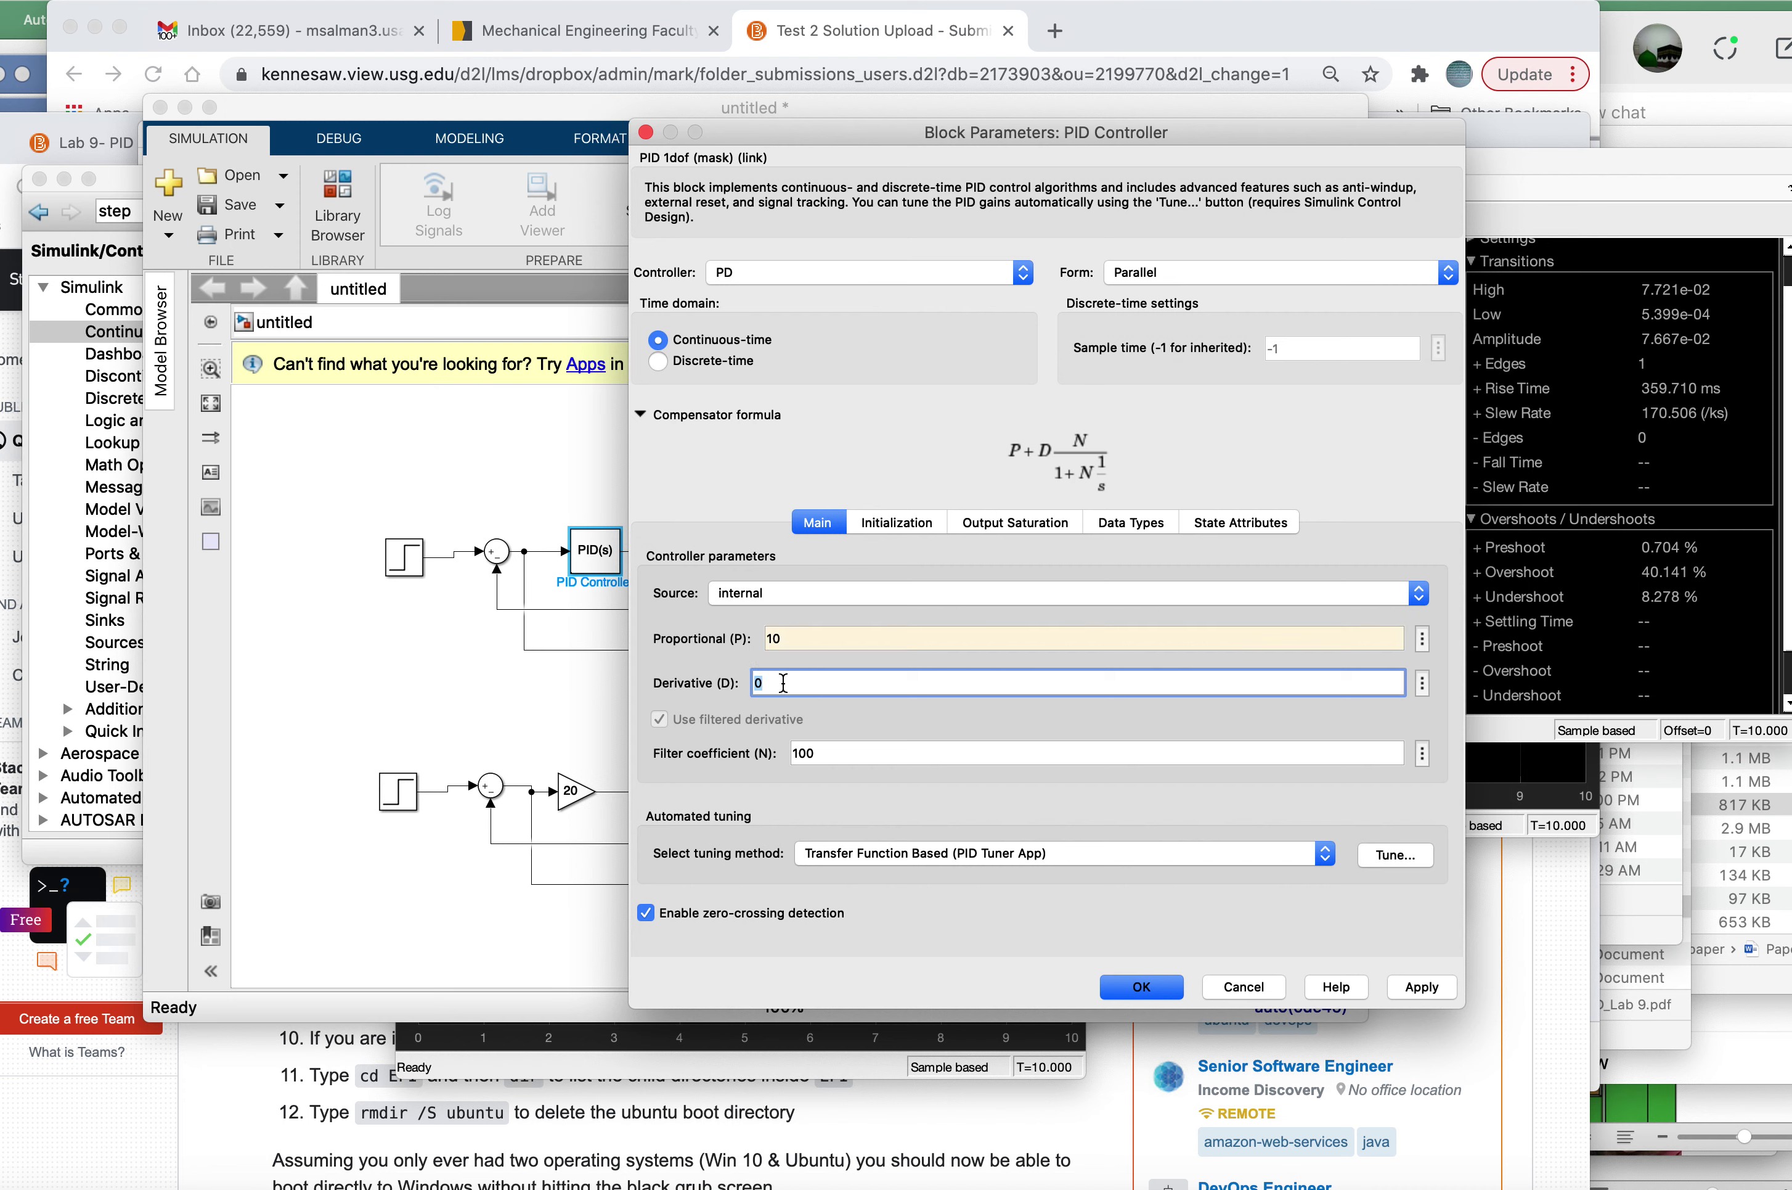
type("1")
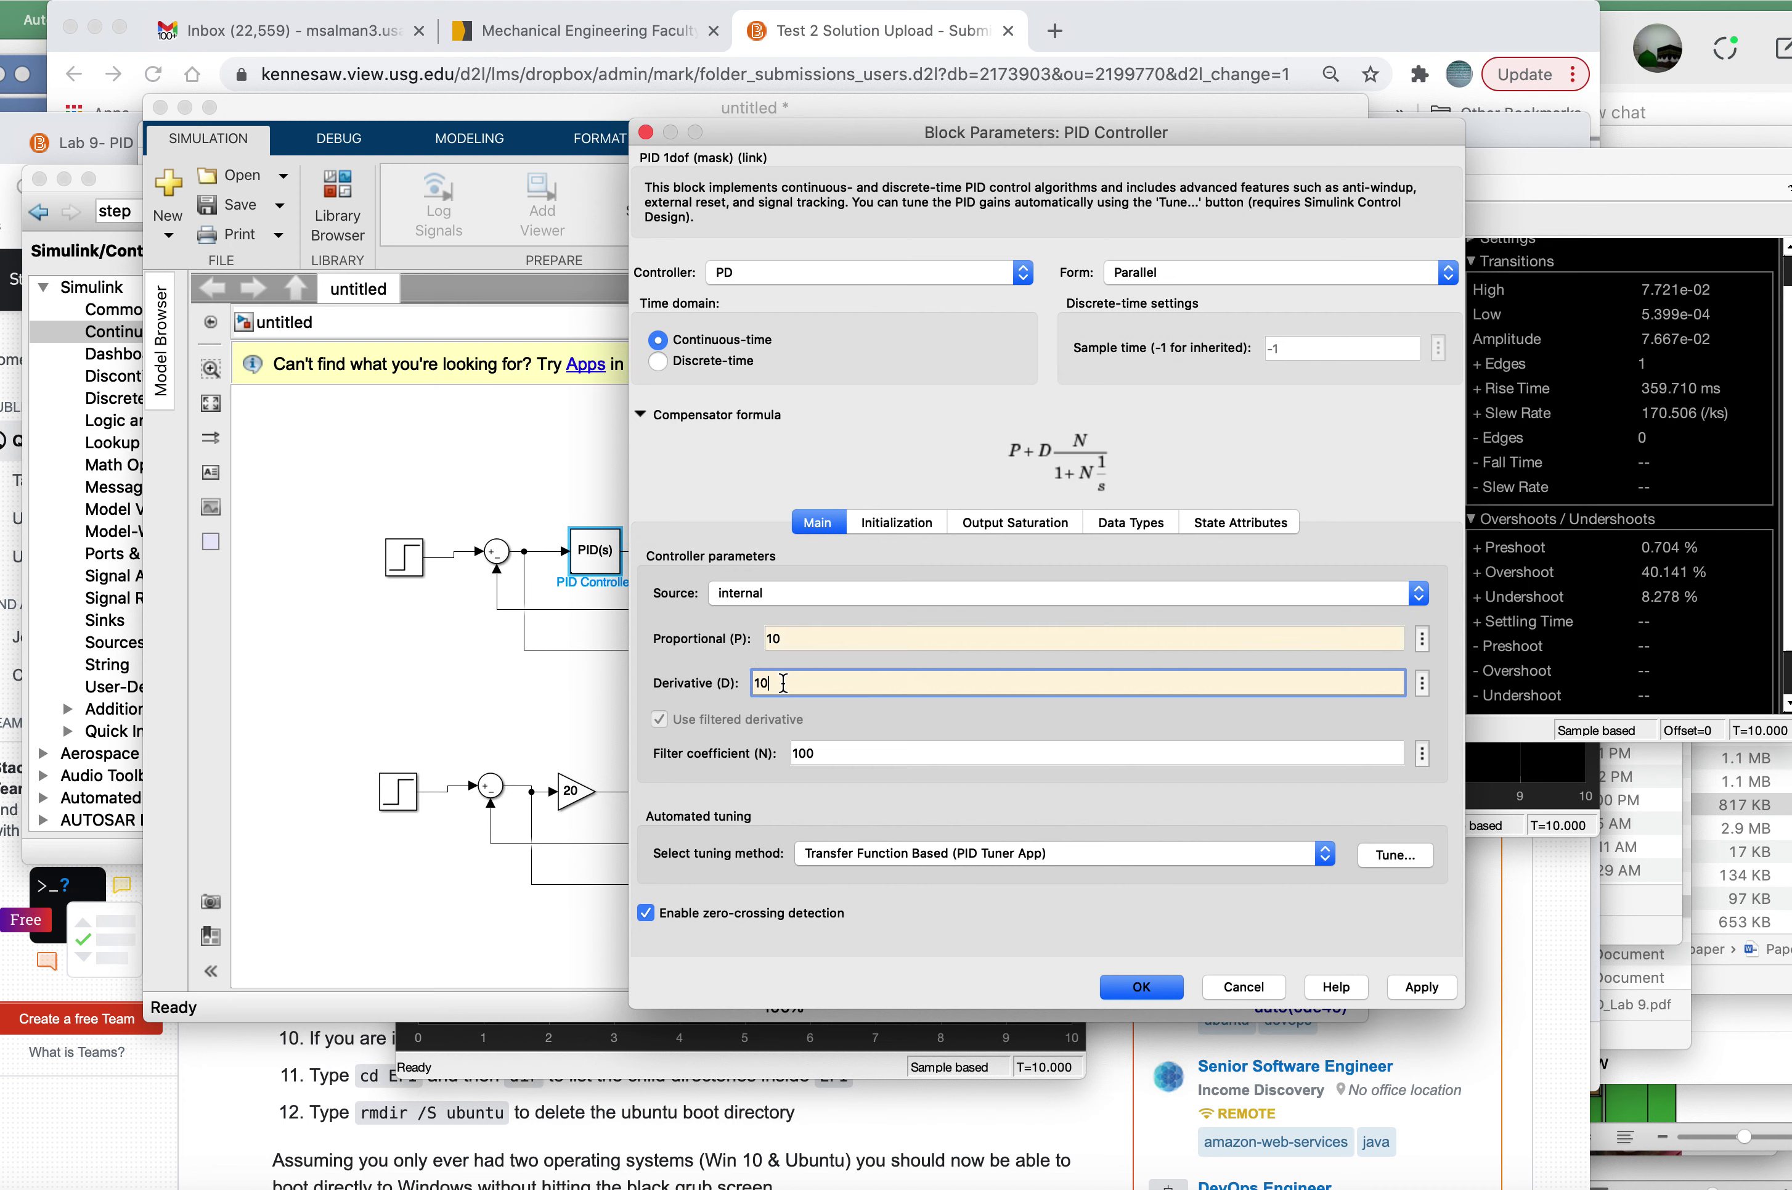
left_click(1155, 990)
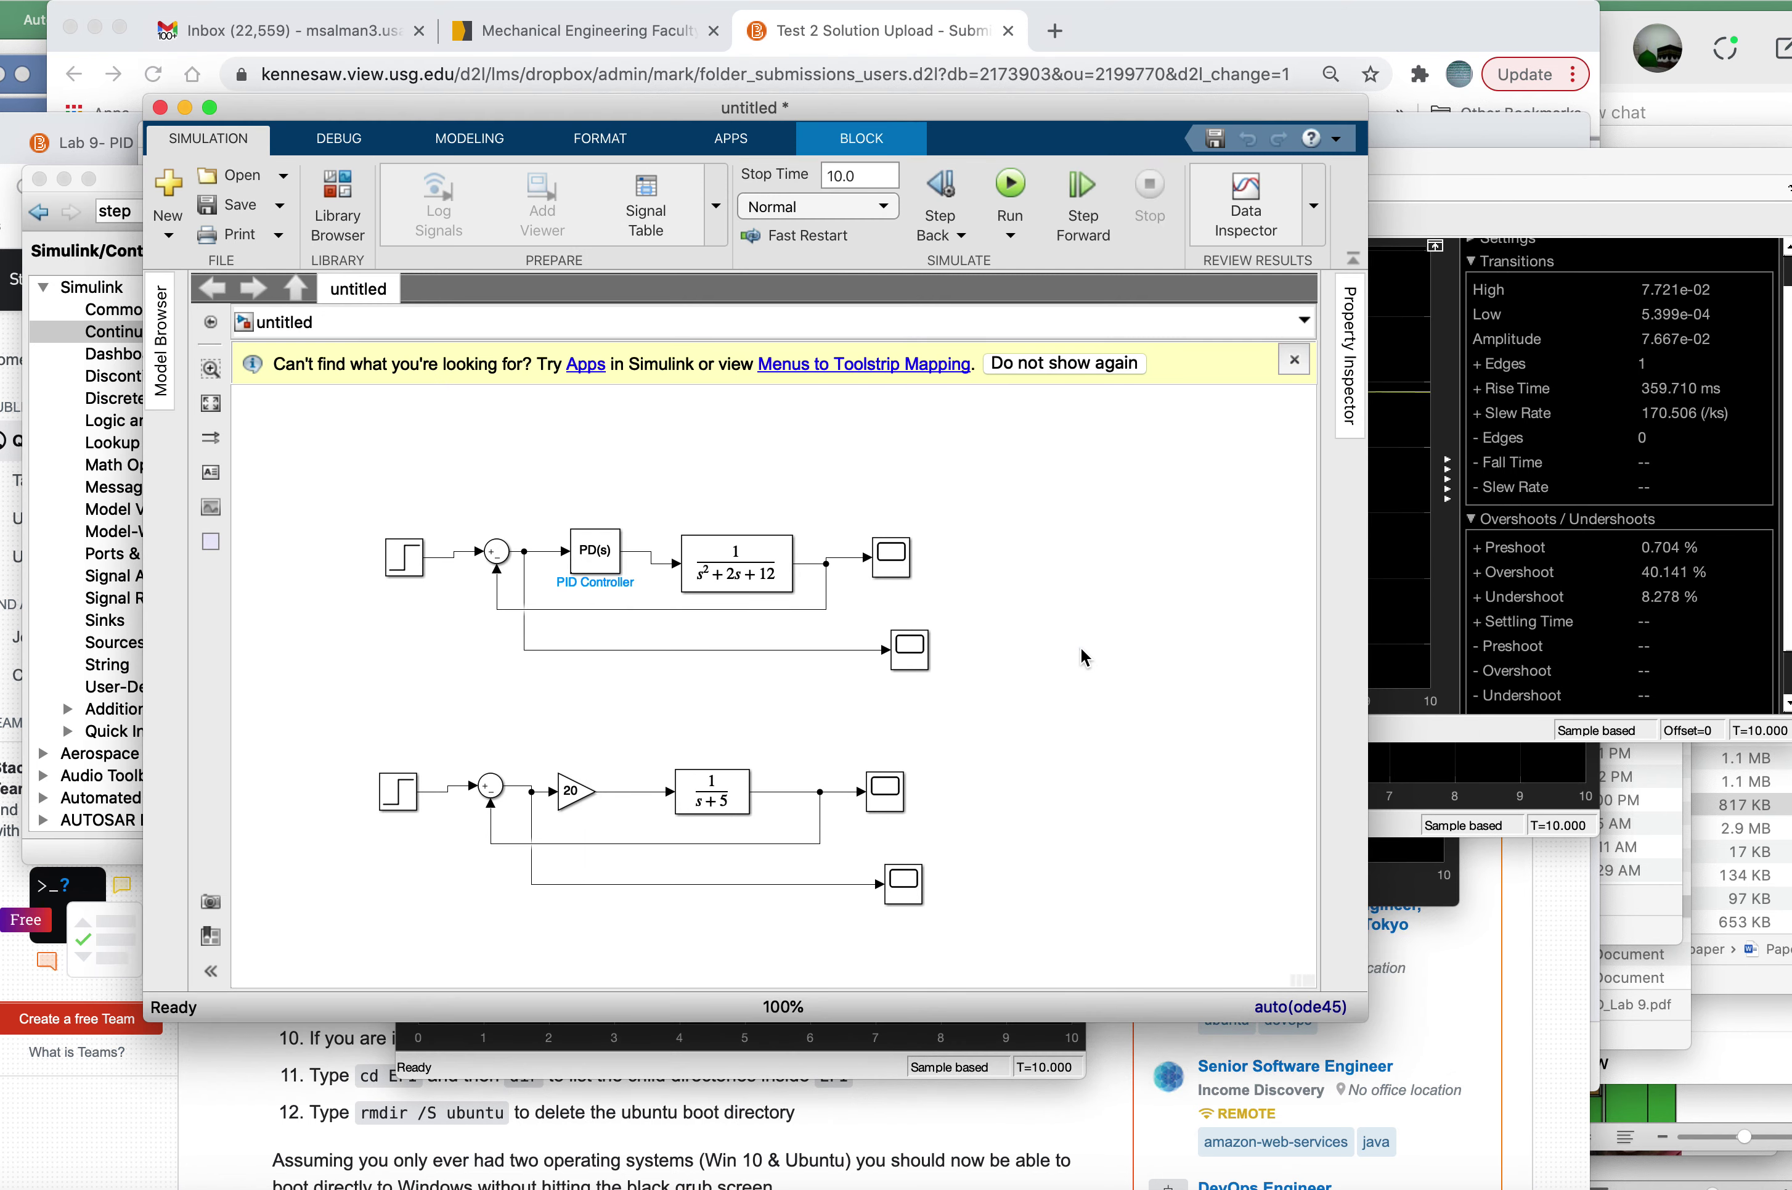
left_click(1083, 655)
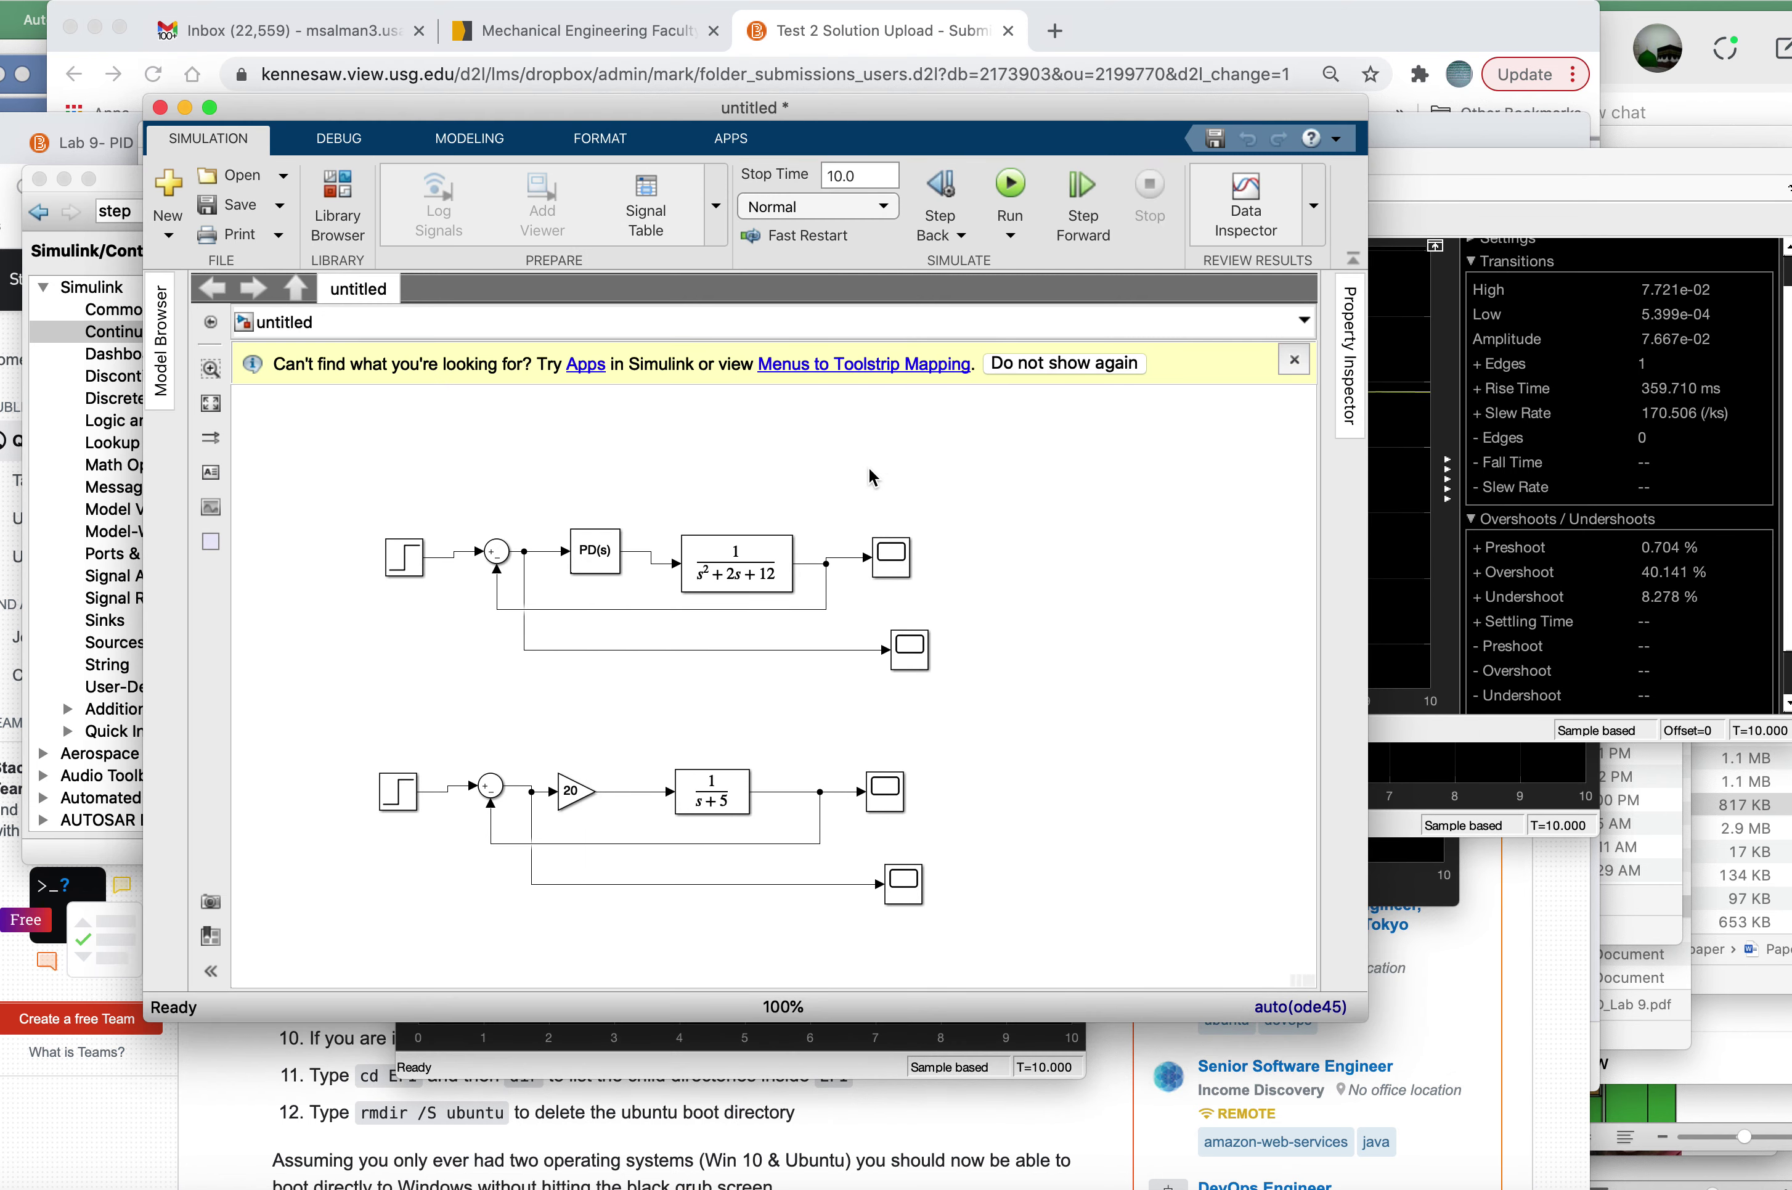
Step: Run the simulation and view the second-order P-D loop's output in its scope, moving the scope window over the model
left_click(1011, 188)
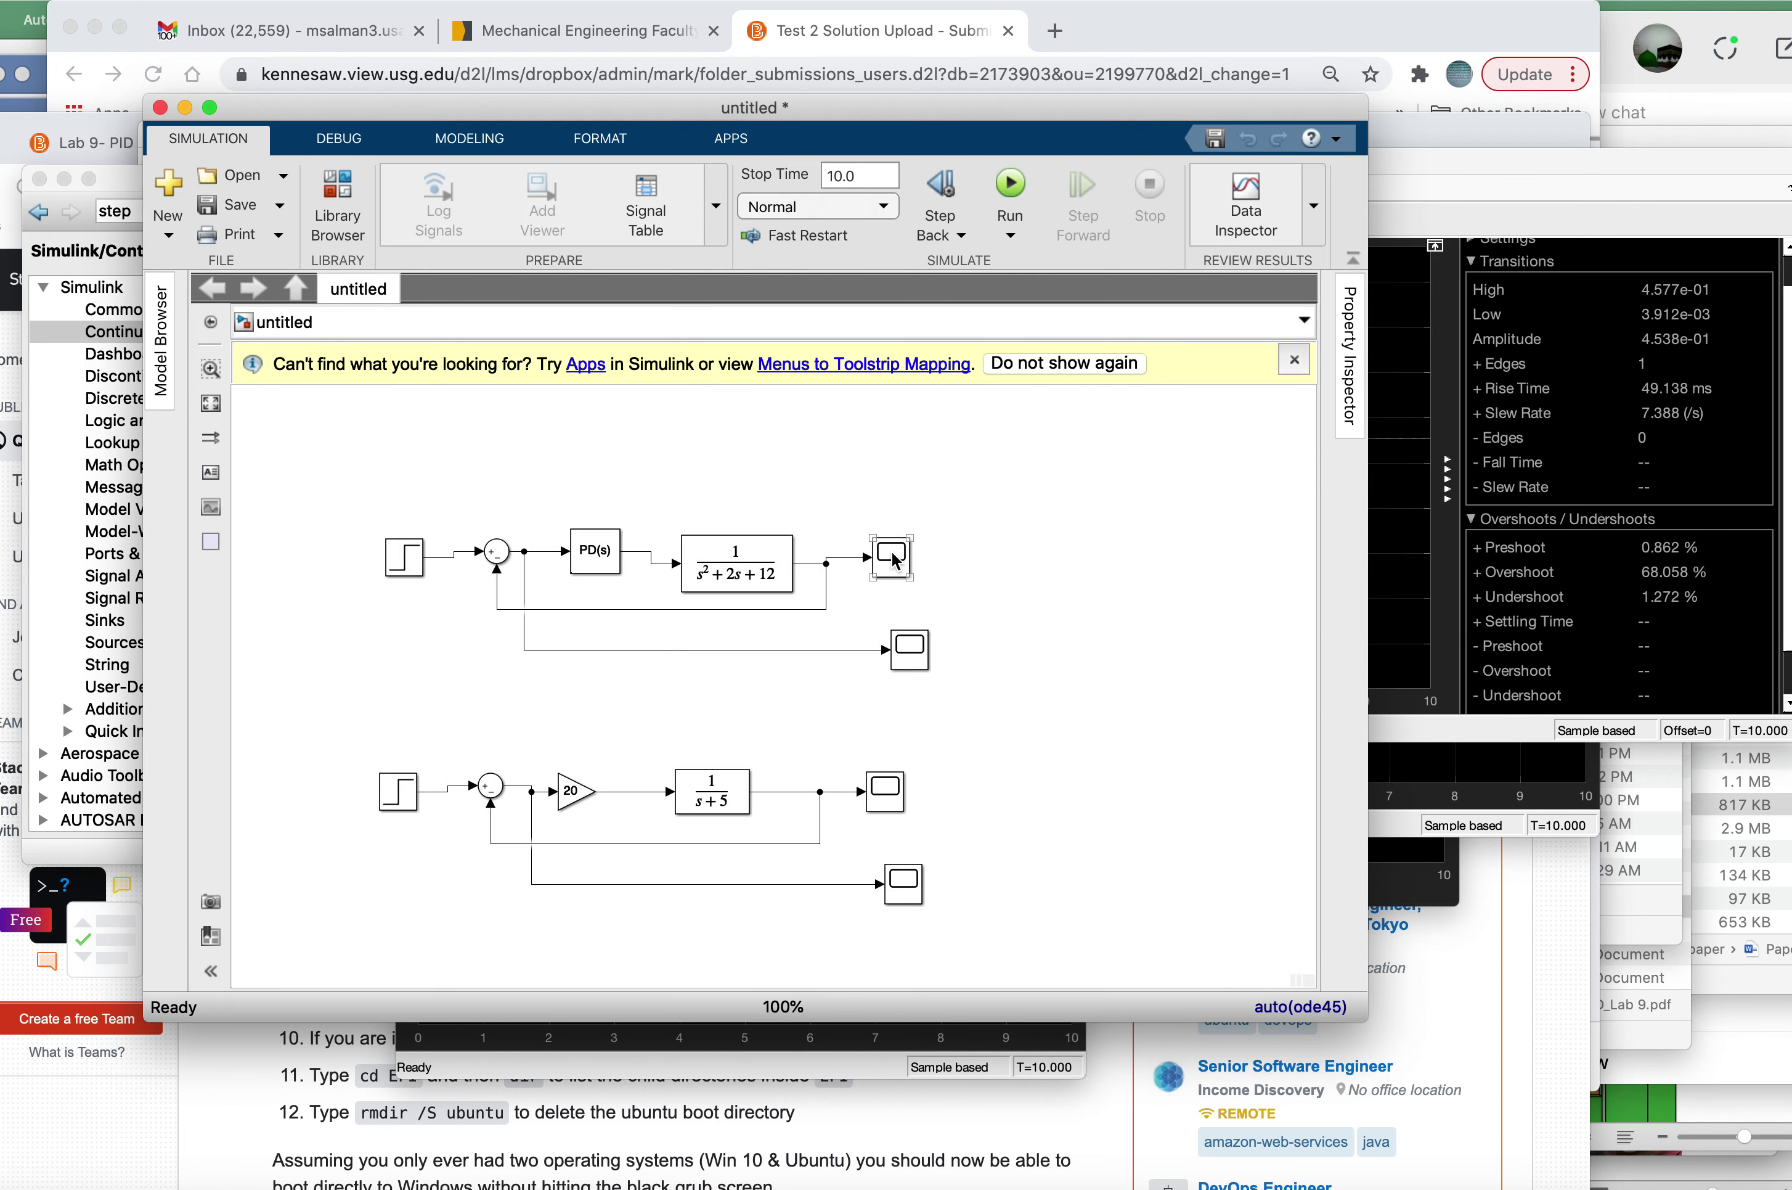
double_click(891, 550)
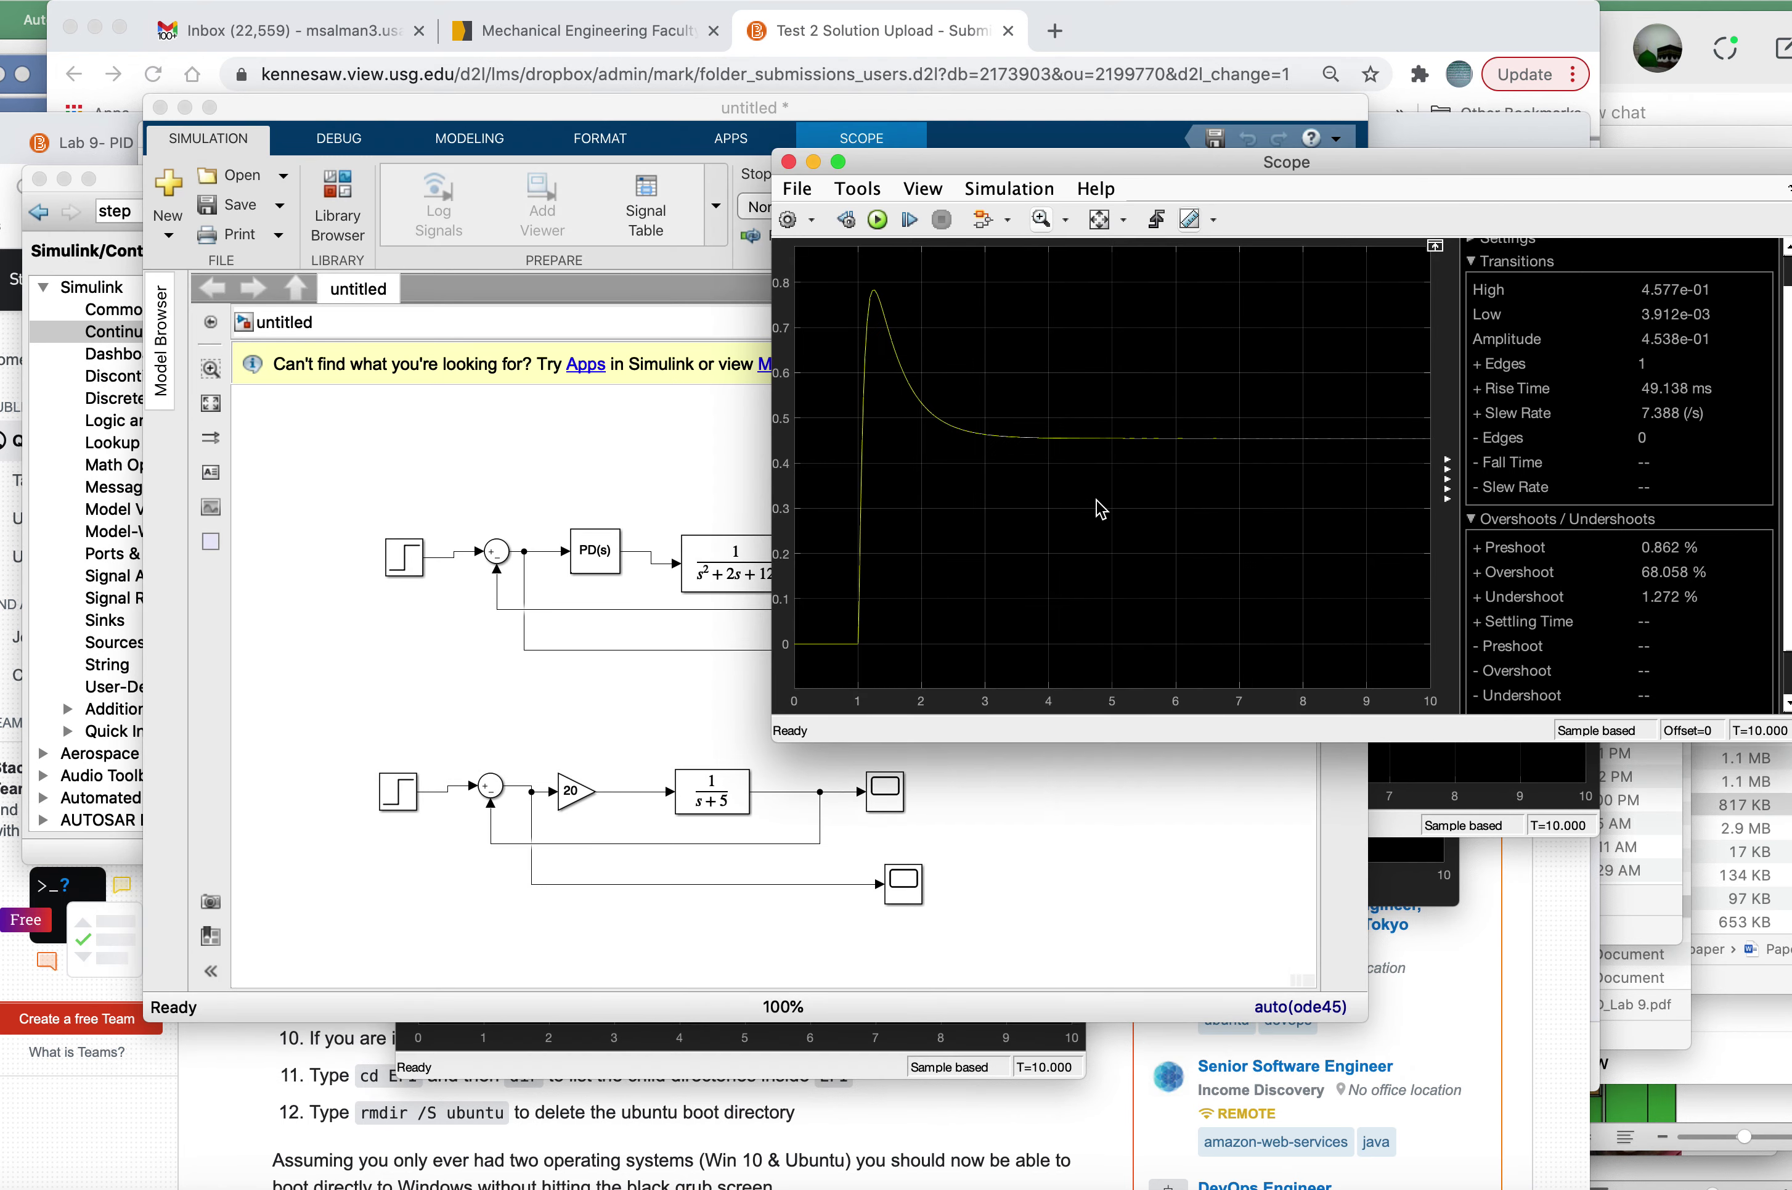
left_click_drag(1002, 165, 573, 257)
key("ctrl+Up")
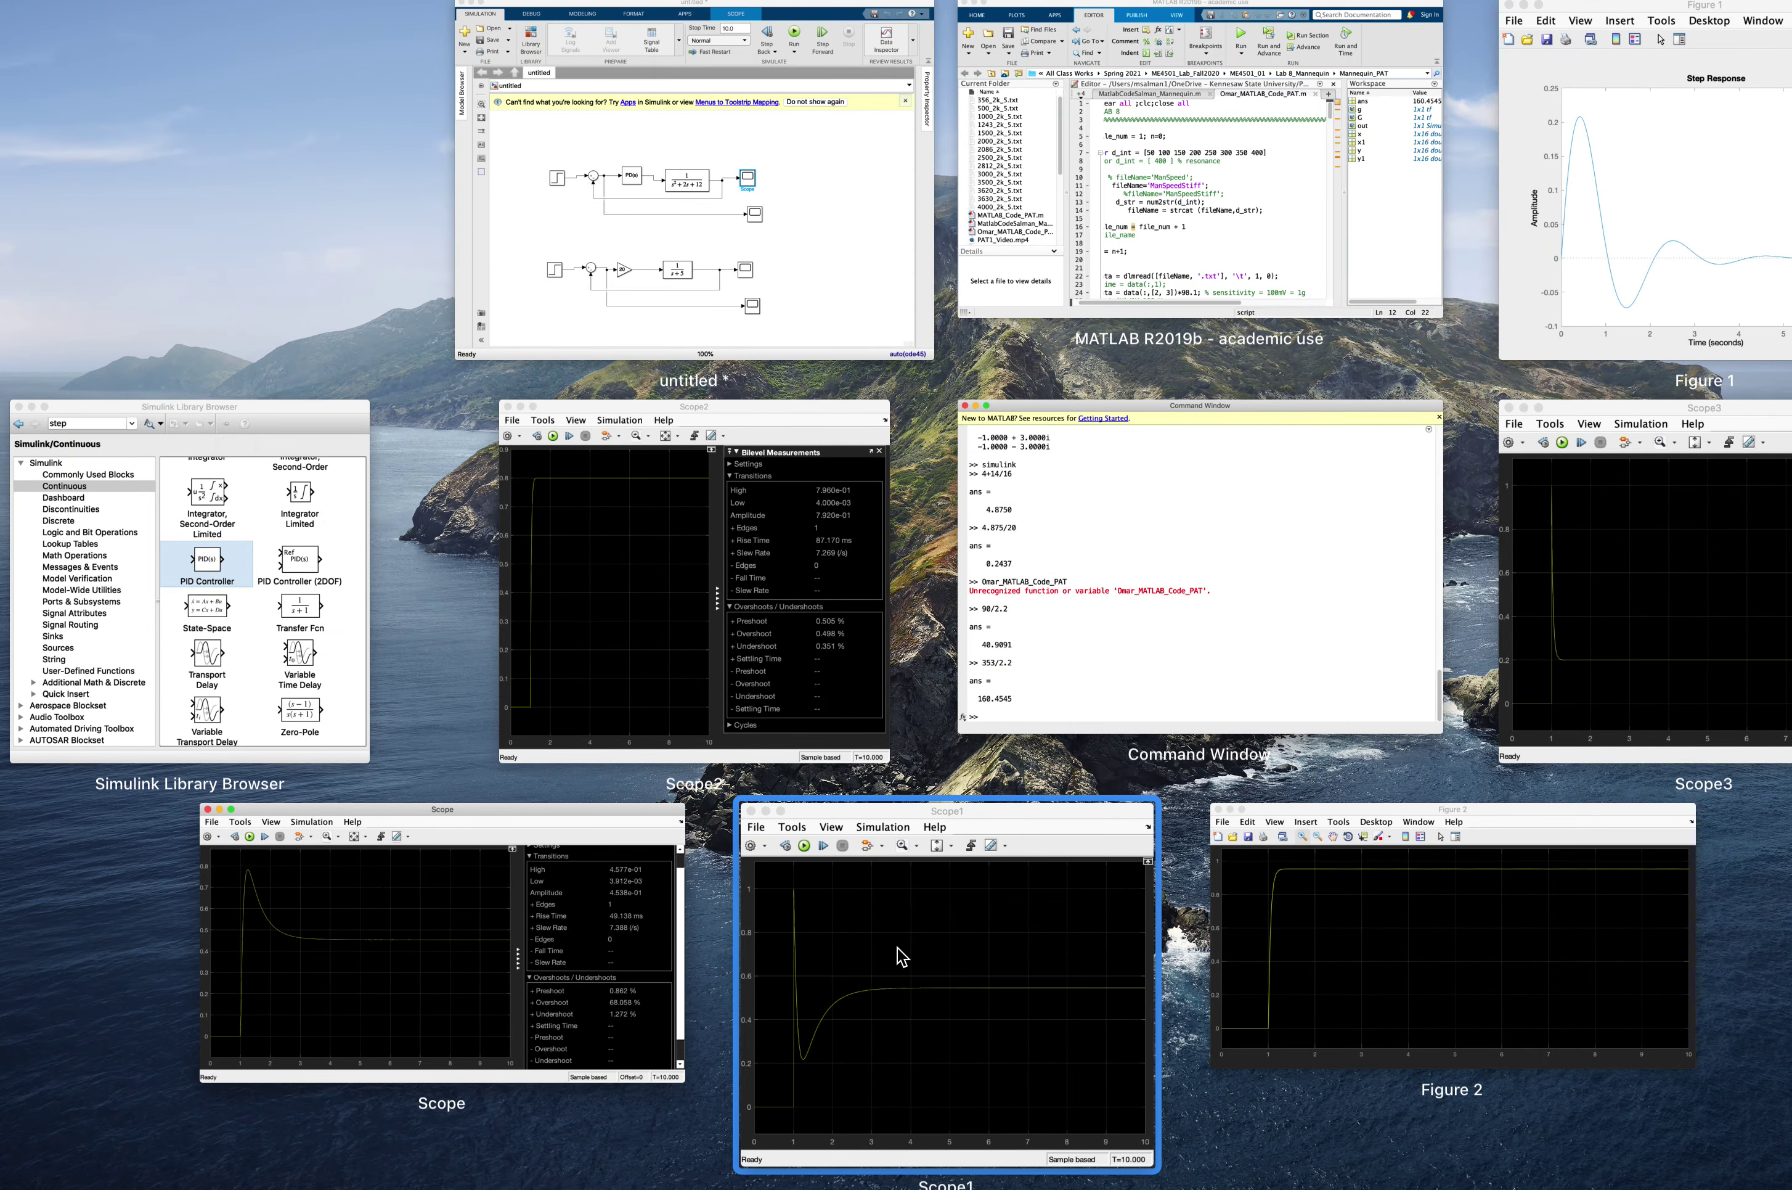
left_click(485, 948)
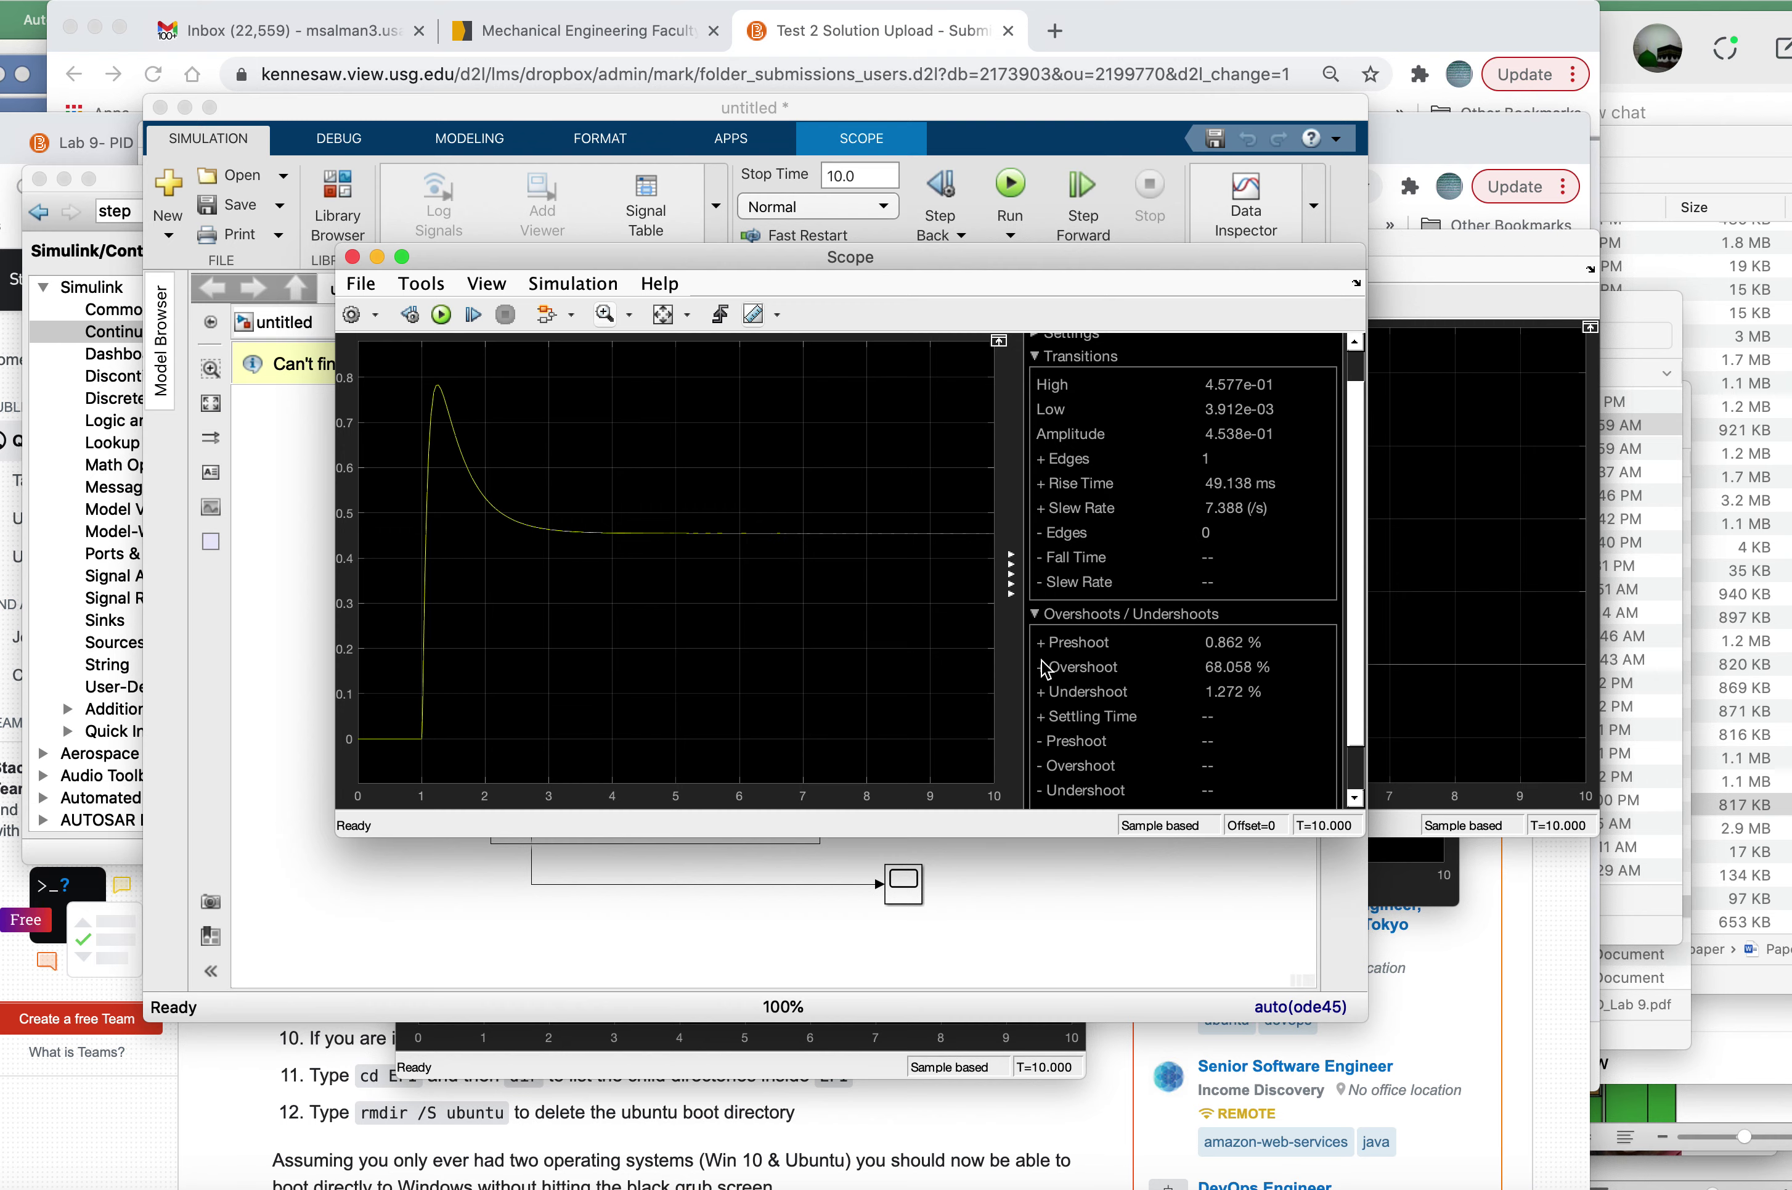
Step: Switch to the lab theory PDF in Acrobat and examine the P-D control diagrams and the second-order output in Figure 33
left_click(1069, 862)
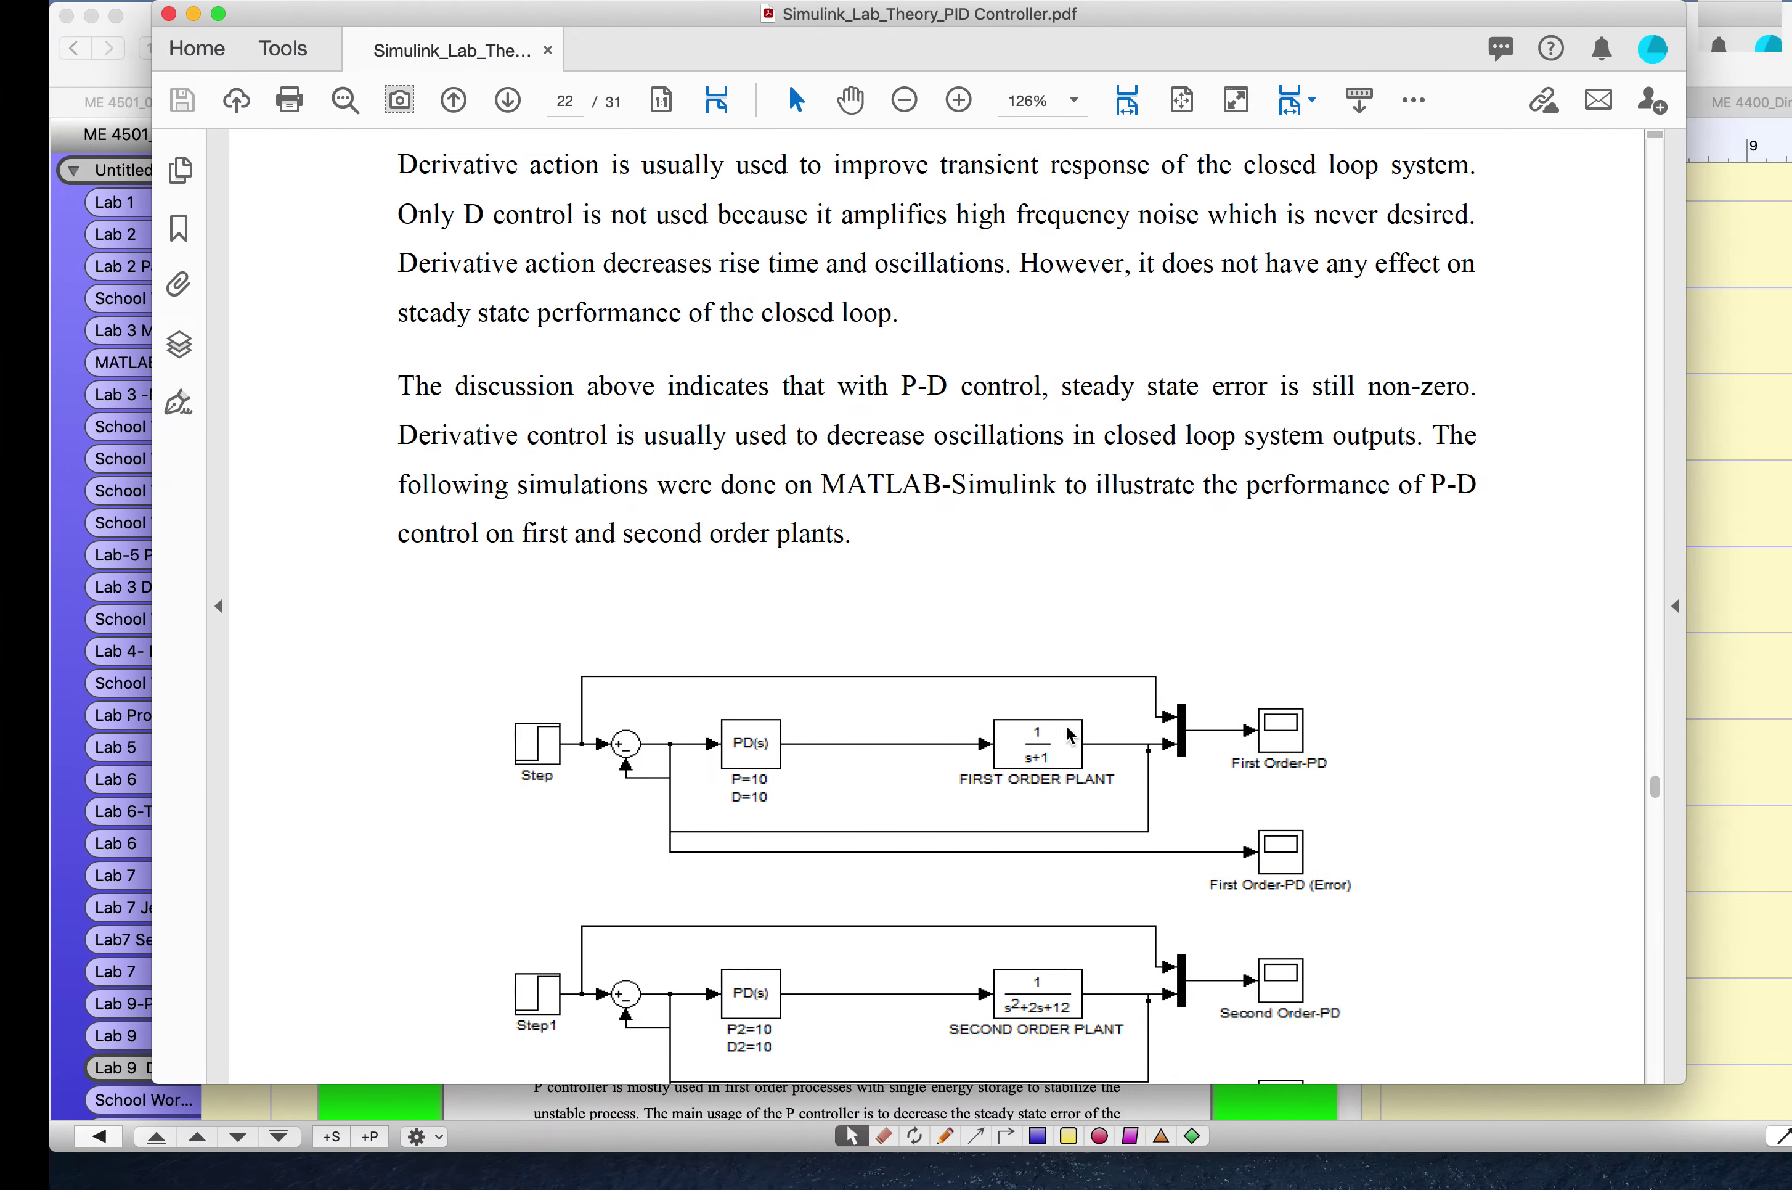
scroll(840, 702, "down", 3)
scroll(841, 701, "down", 3)
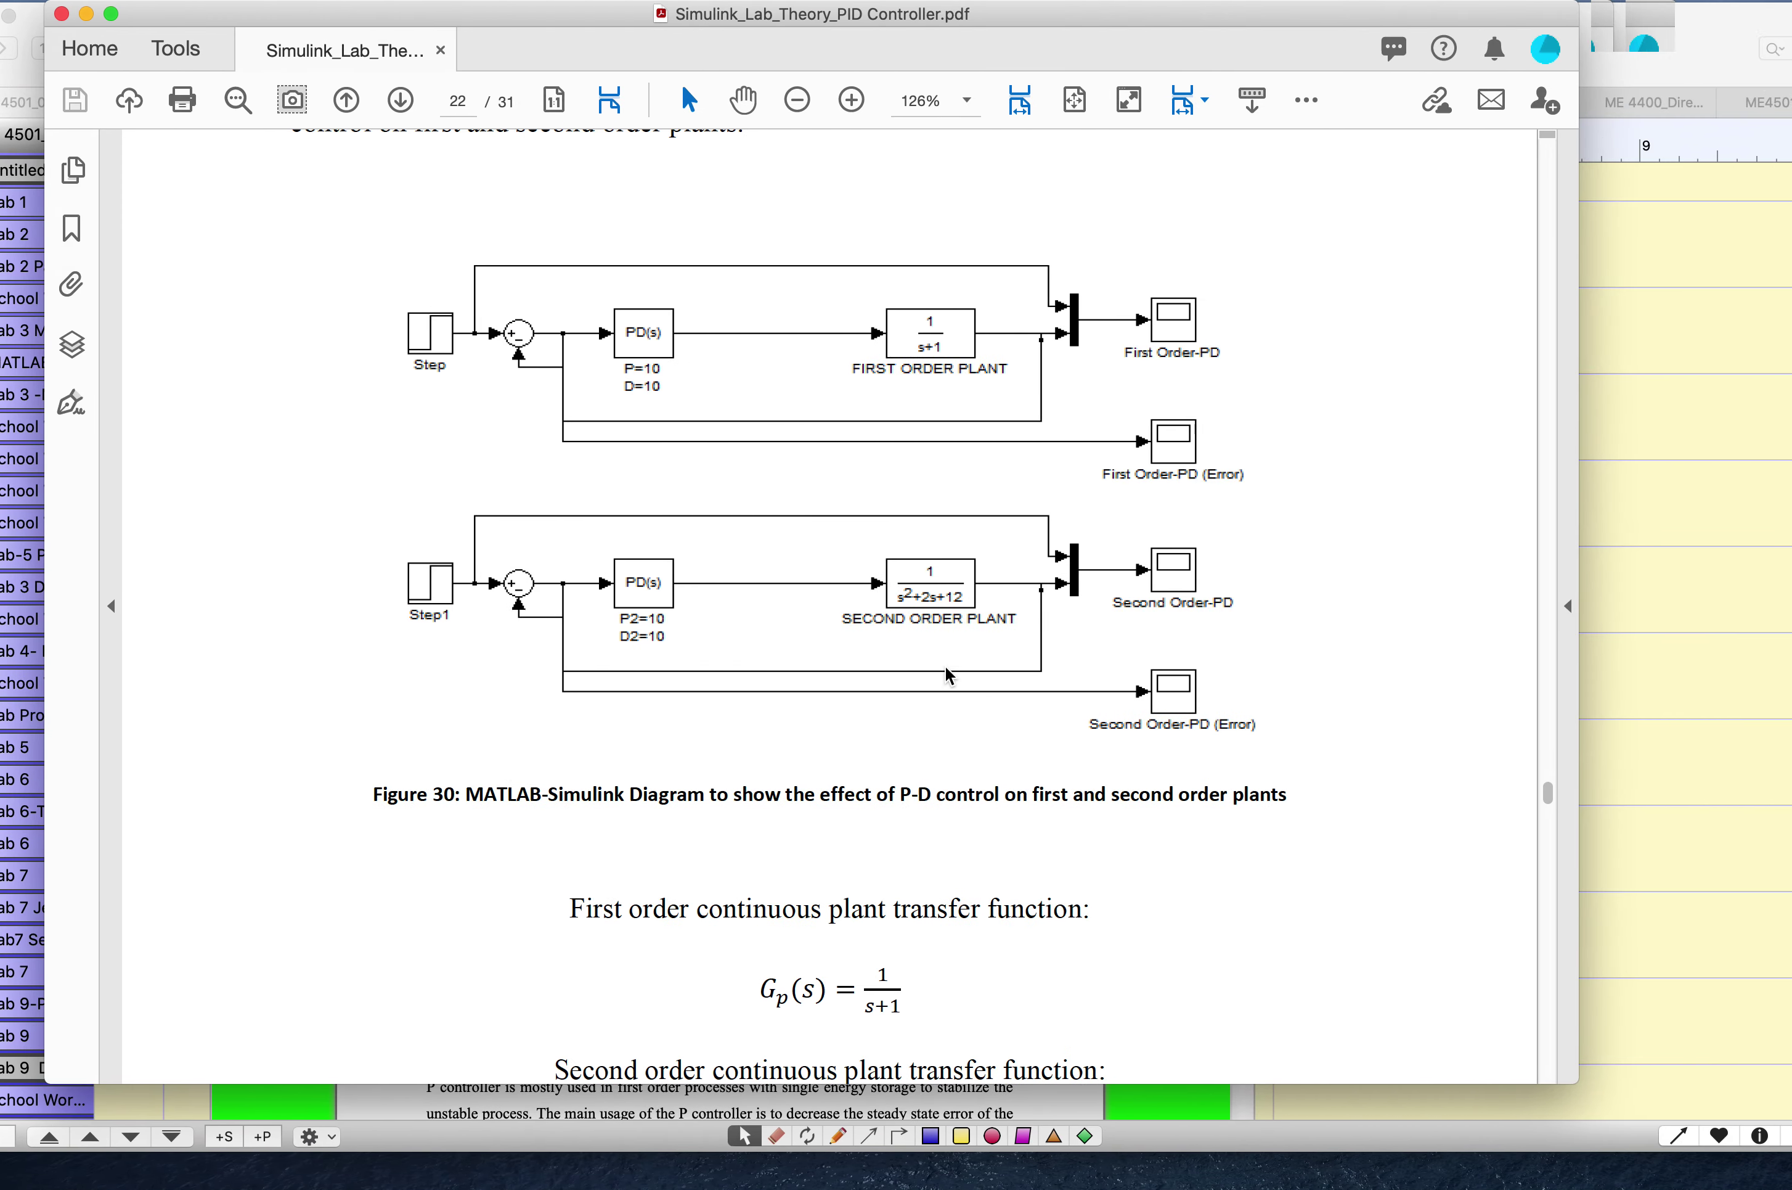
scroll(935, 677, "down", 1)
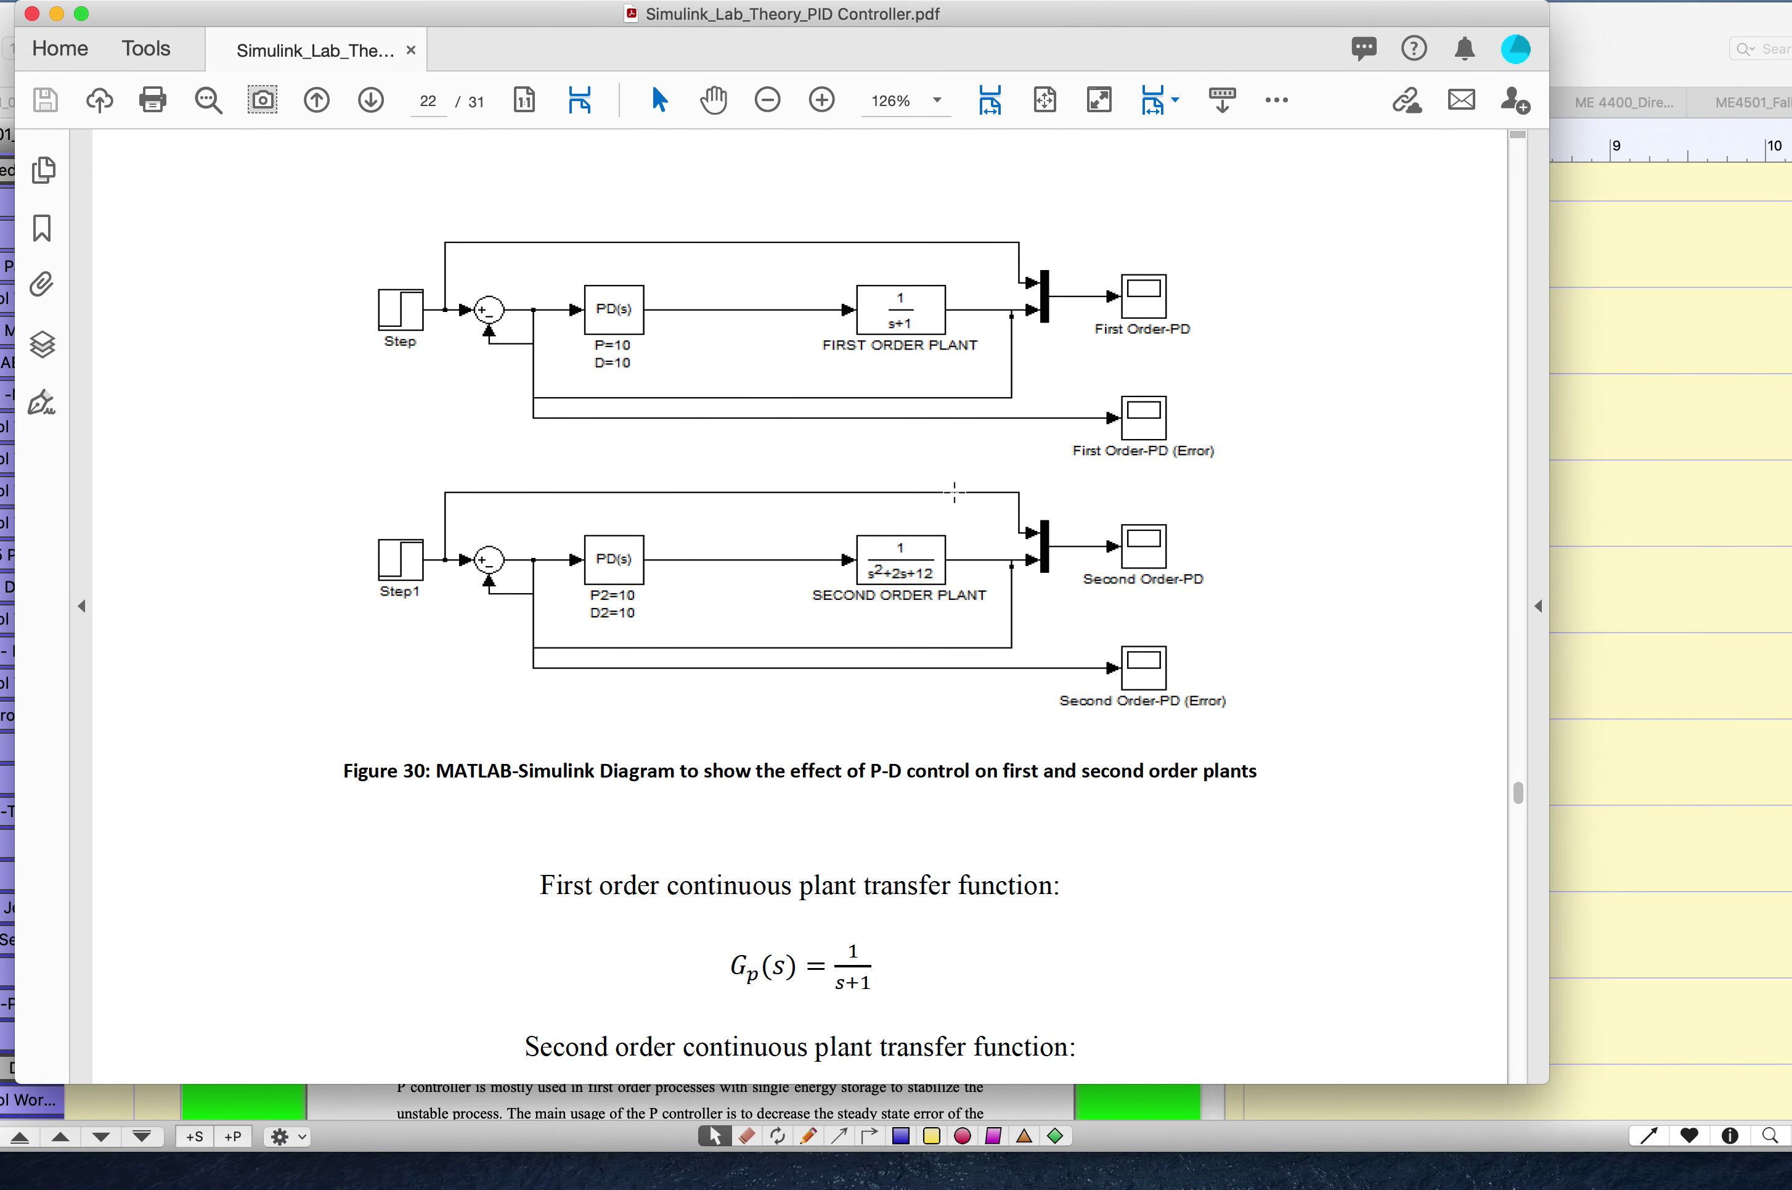
scroll(956, 497, "down", 8)
scroll(957, 500, "down", 16)
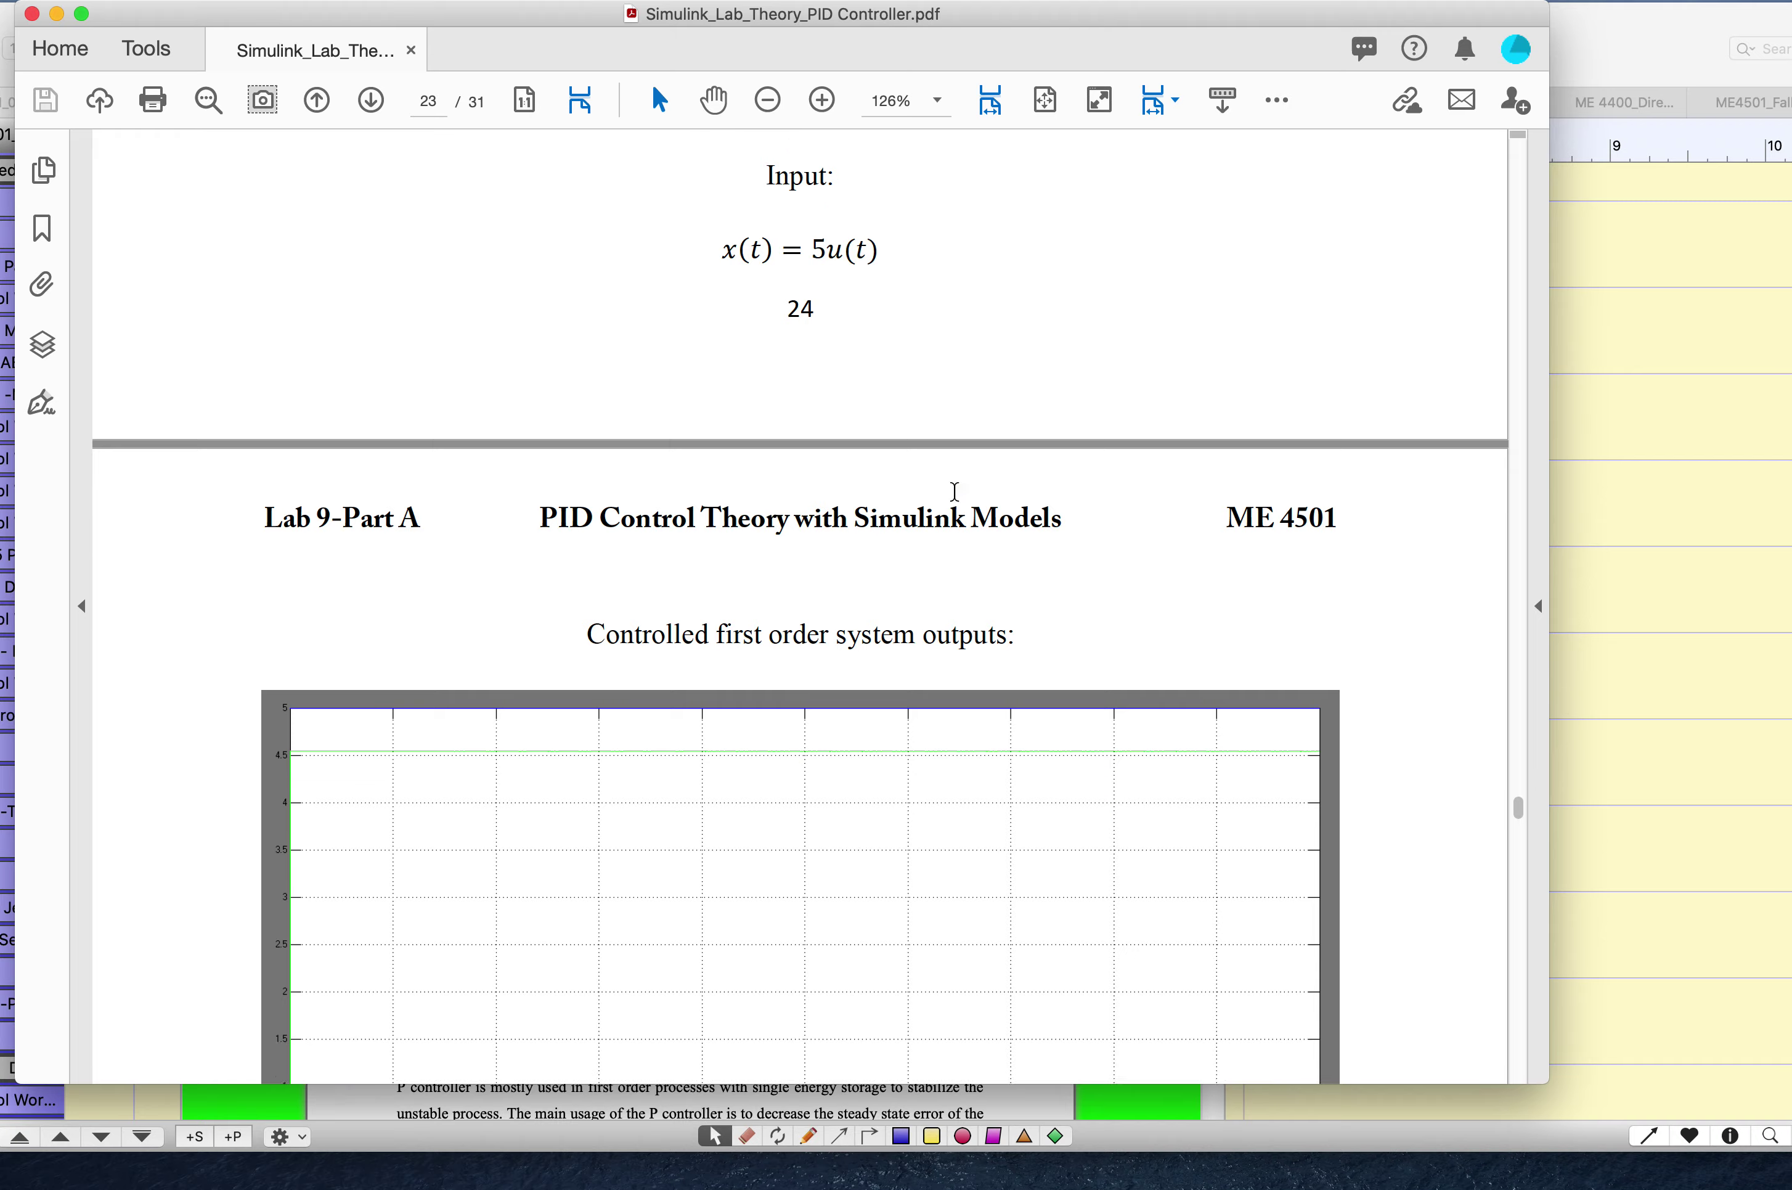
scroll(956, 500, "down", 20)
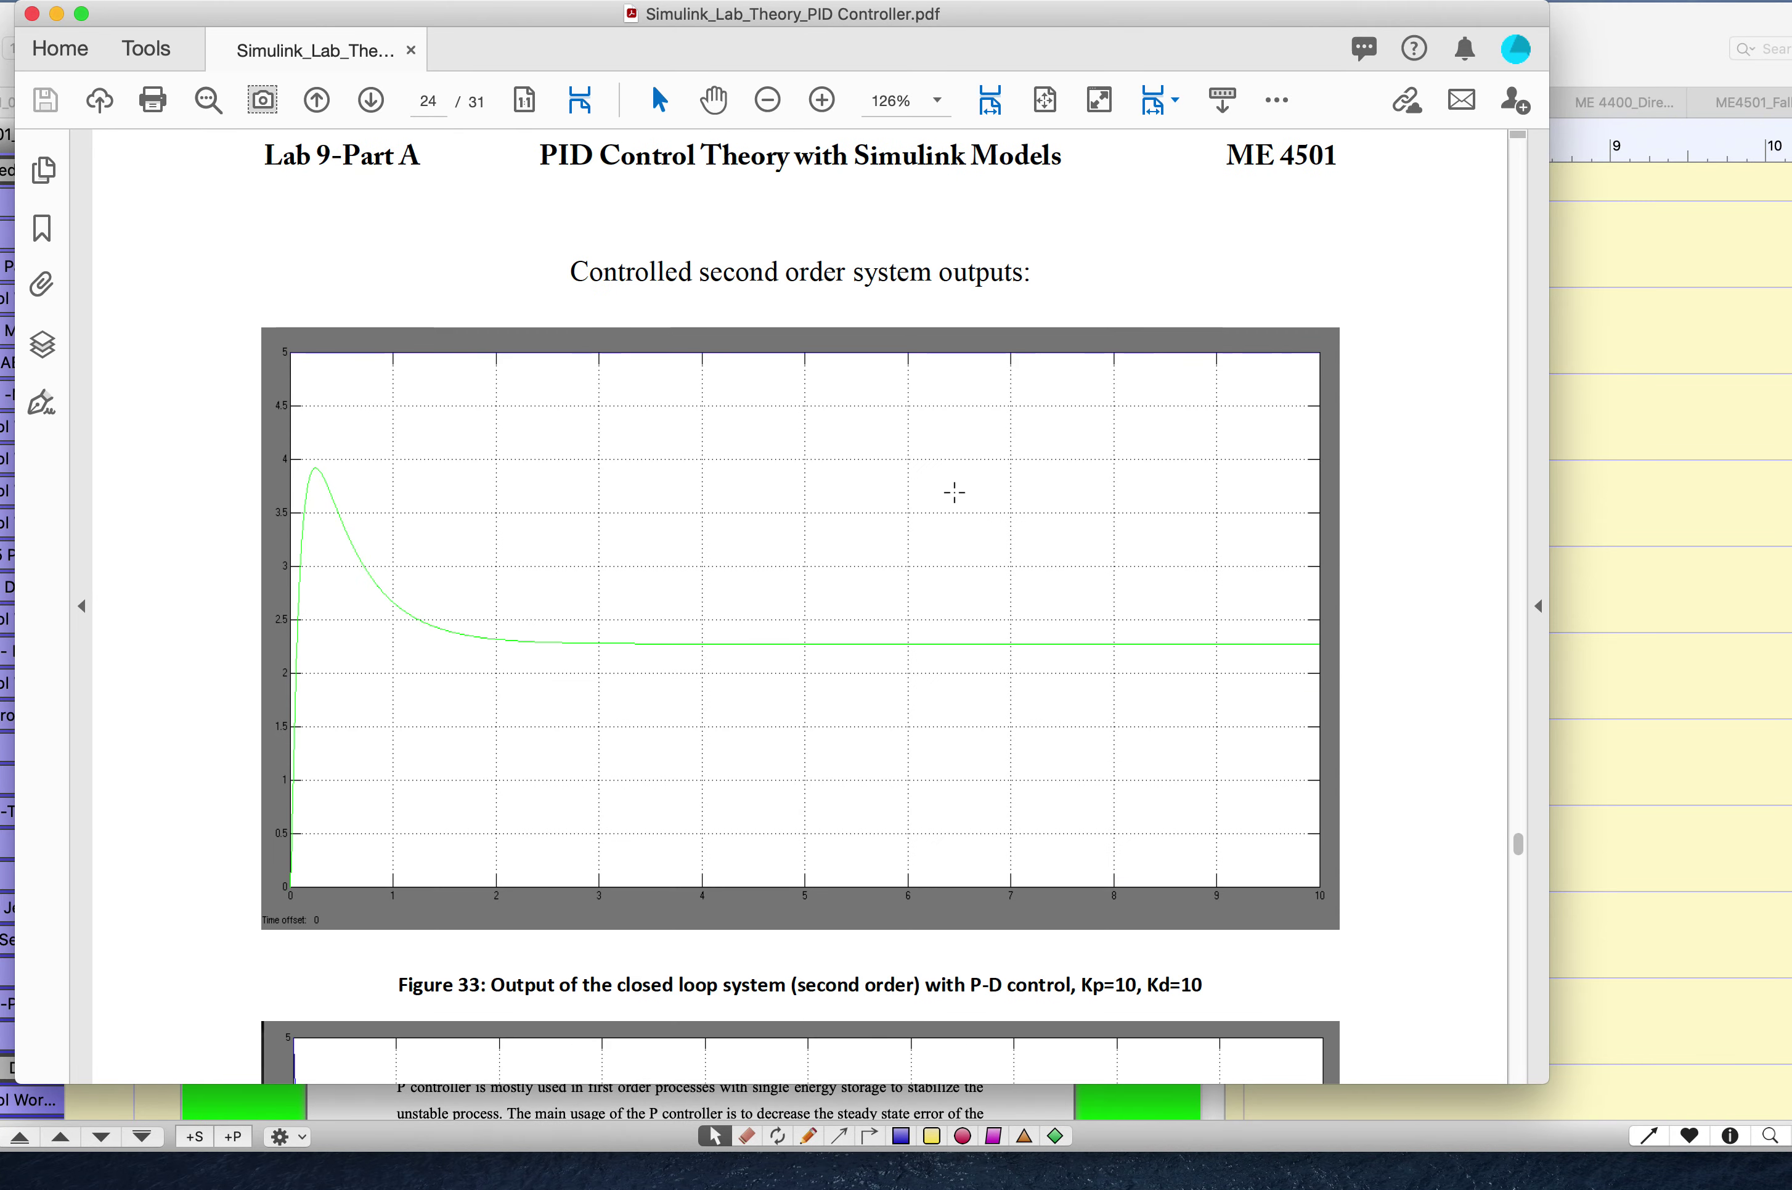
Step: Examine the Transient Response of P-I Controller section and the P-I loop diagrams in Figure 35 of the PDF
scroll(956, 502, "up", 5)
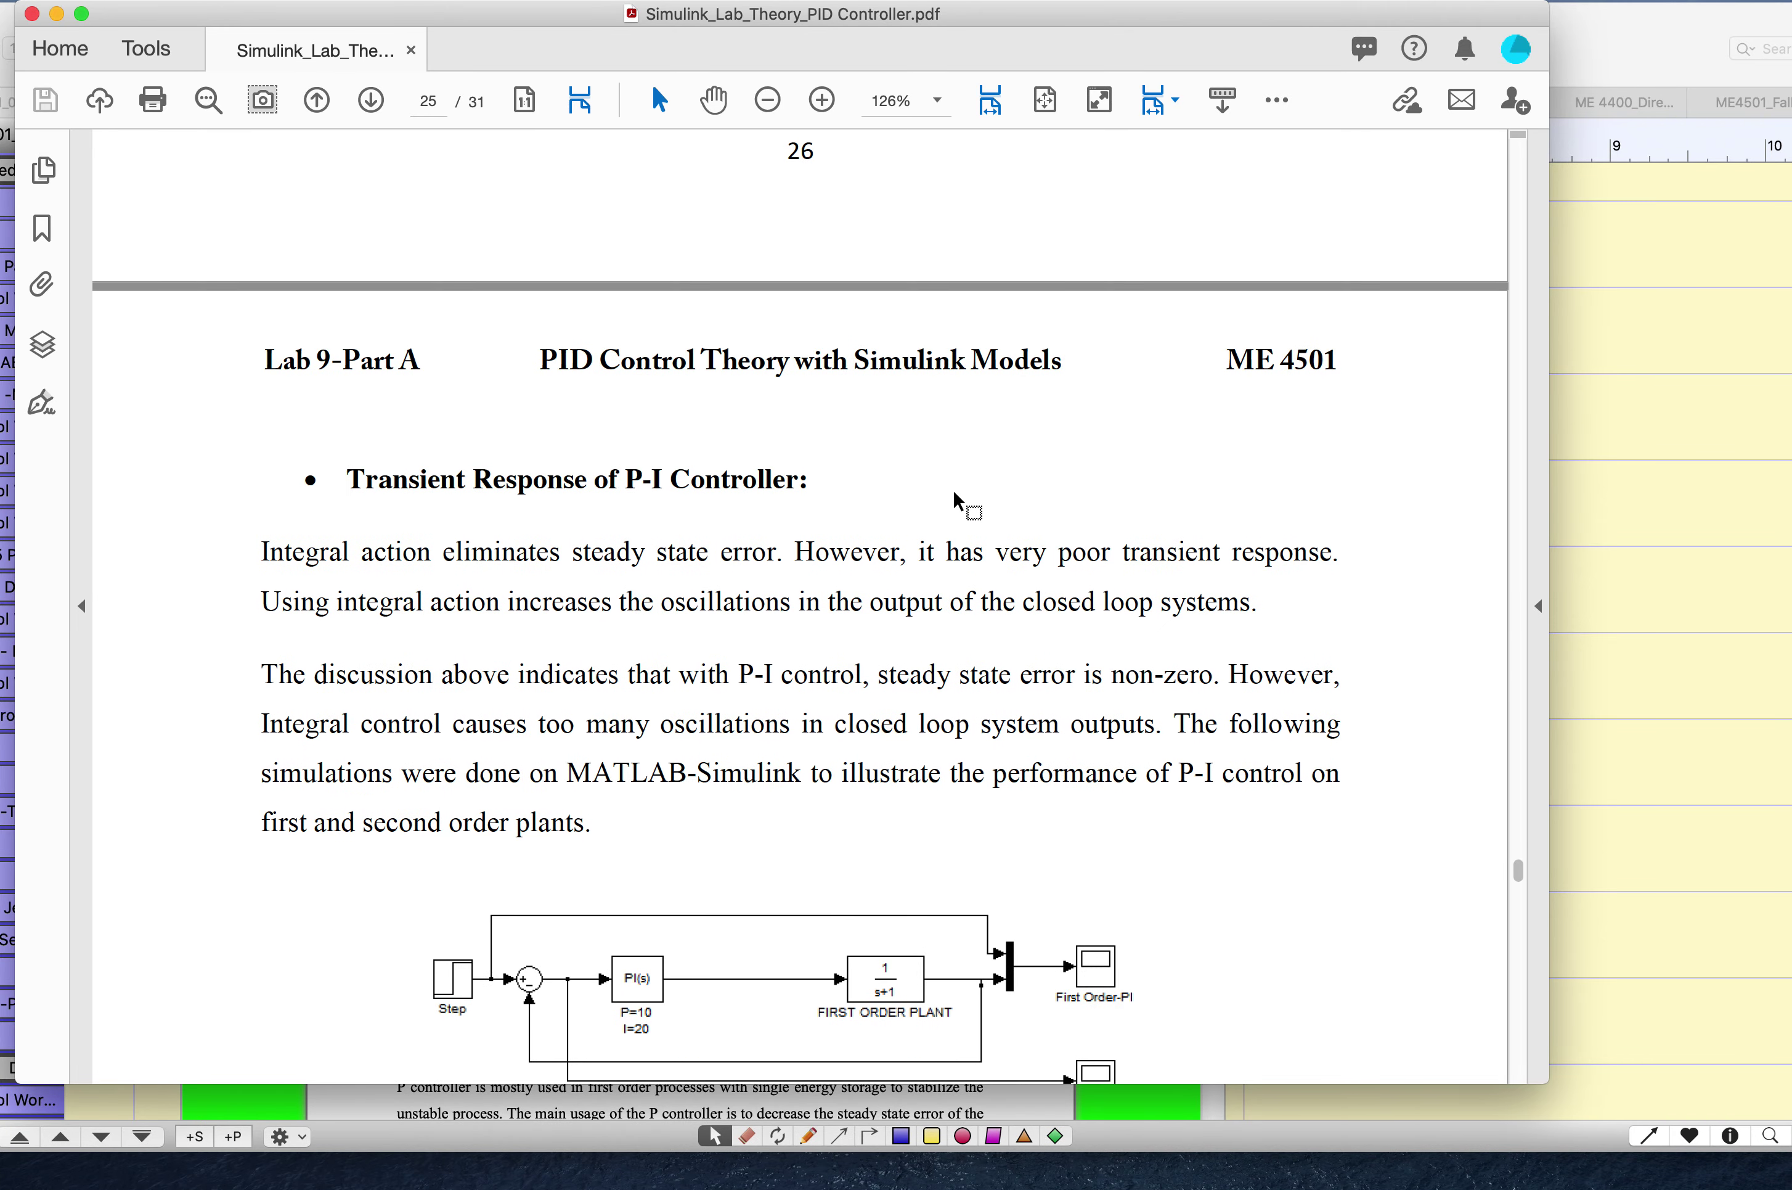
scroll(957, 502, "down", 5)
scroll(957, 503, "down", 1)
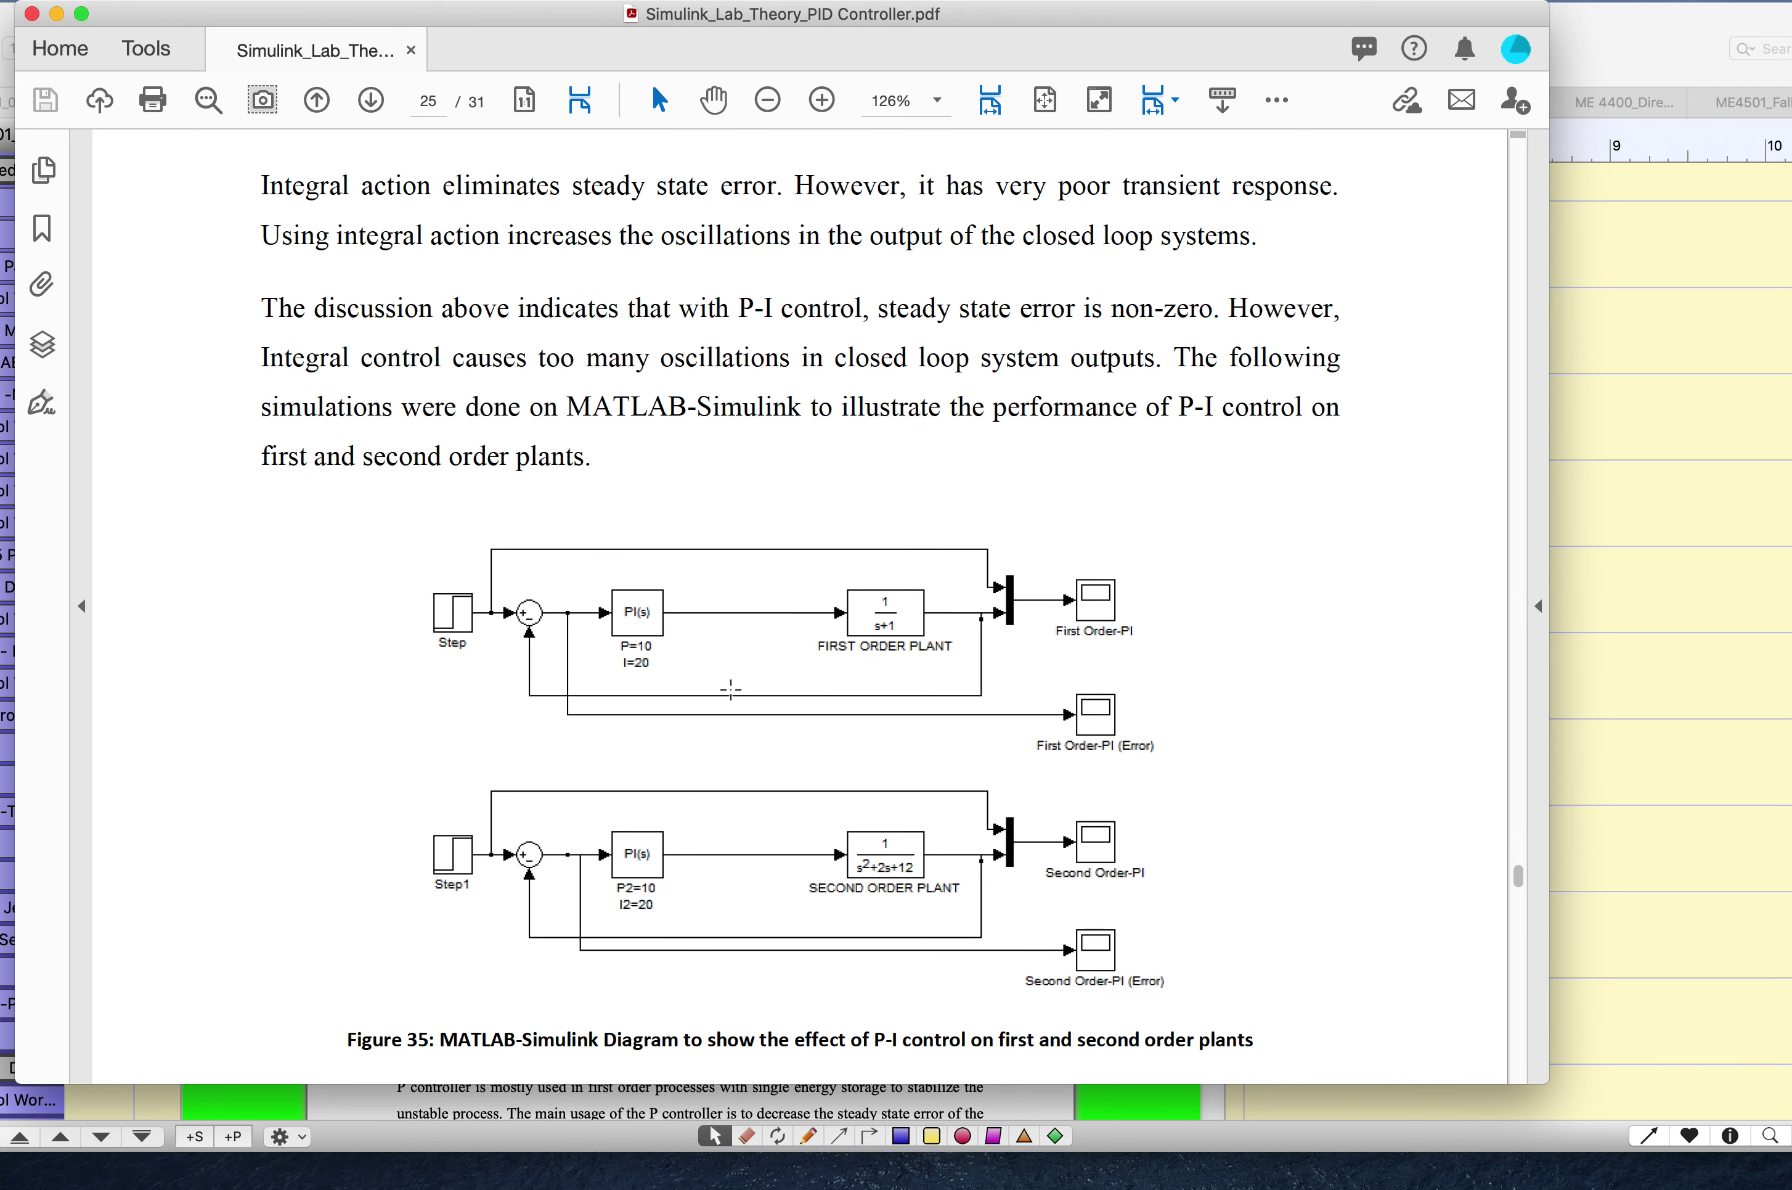
scroll(731, 688, "down", 3)
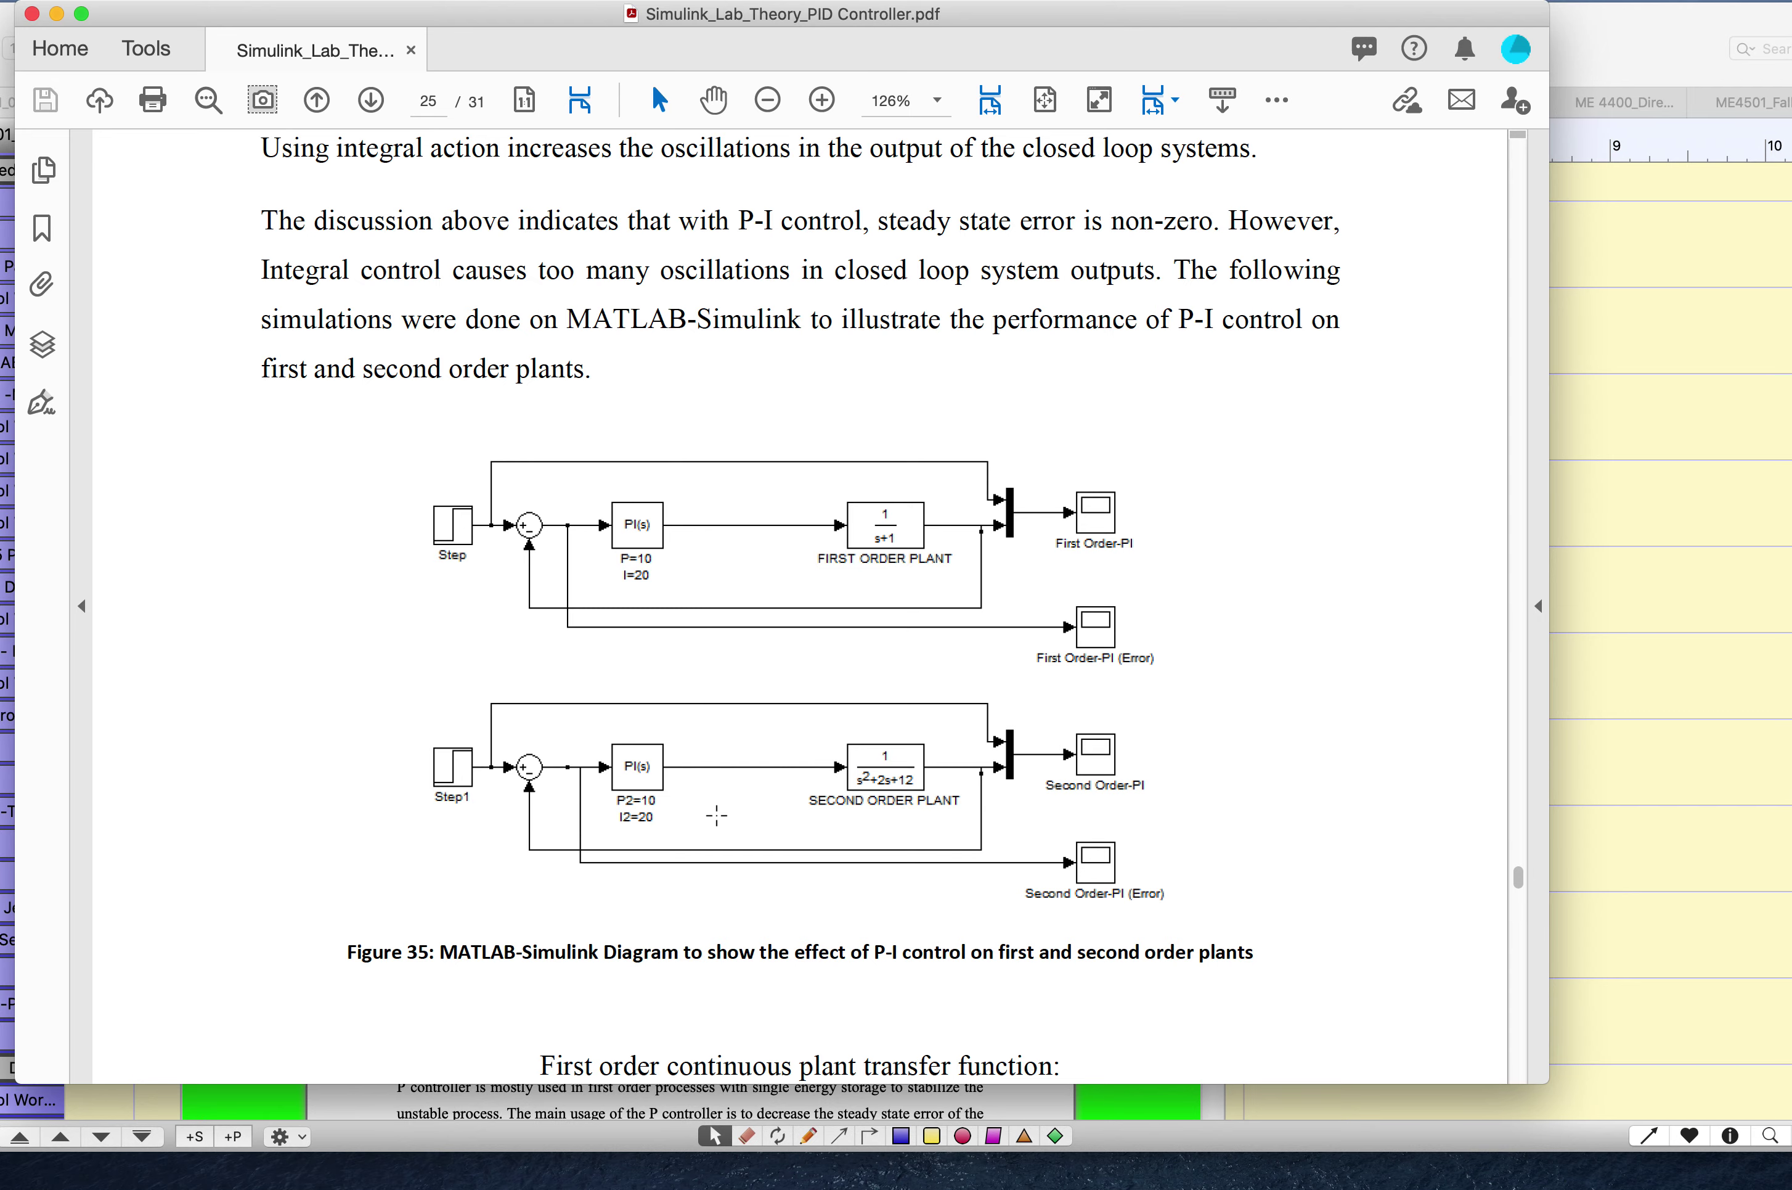
Step: Return to Simulink, change the upper loop's PID Controller to type PI with integral gain 20, and rerun the simulation
key("ctrl+Left")
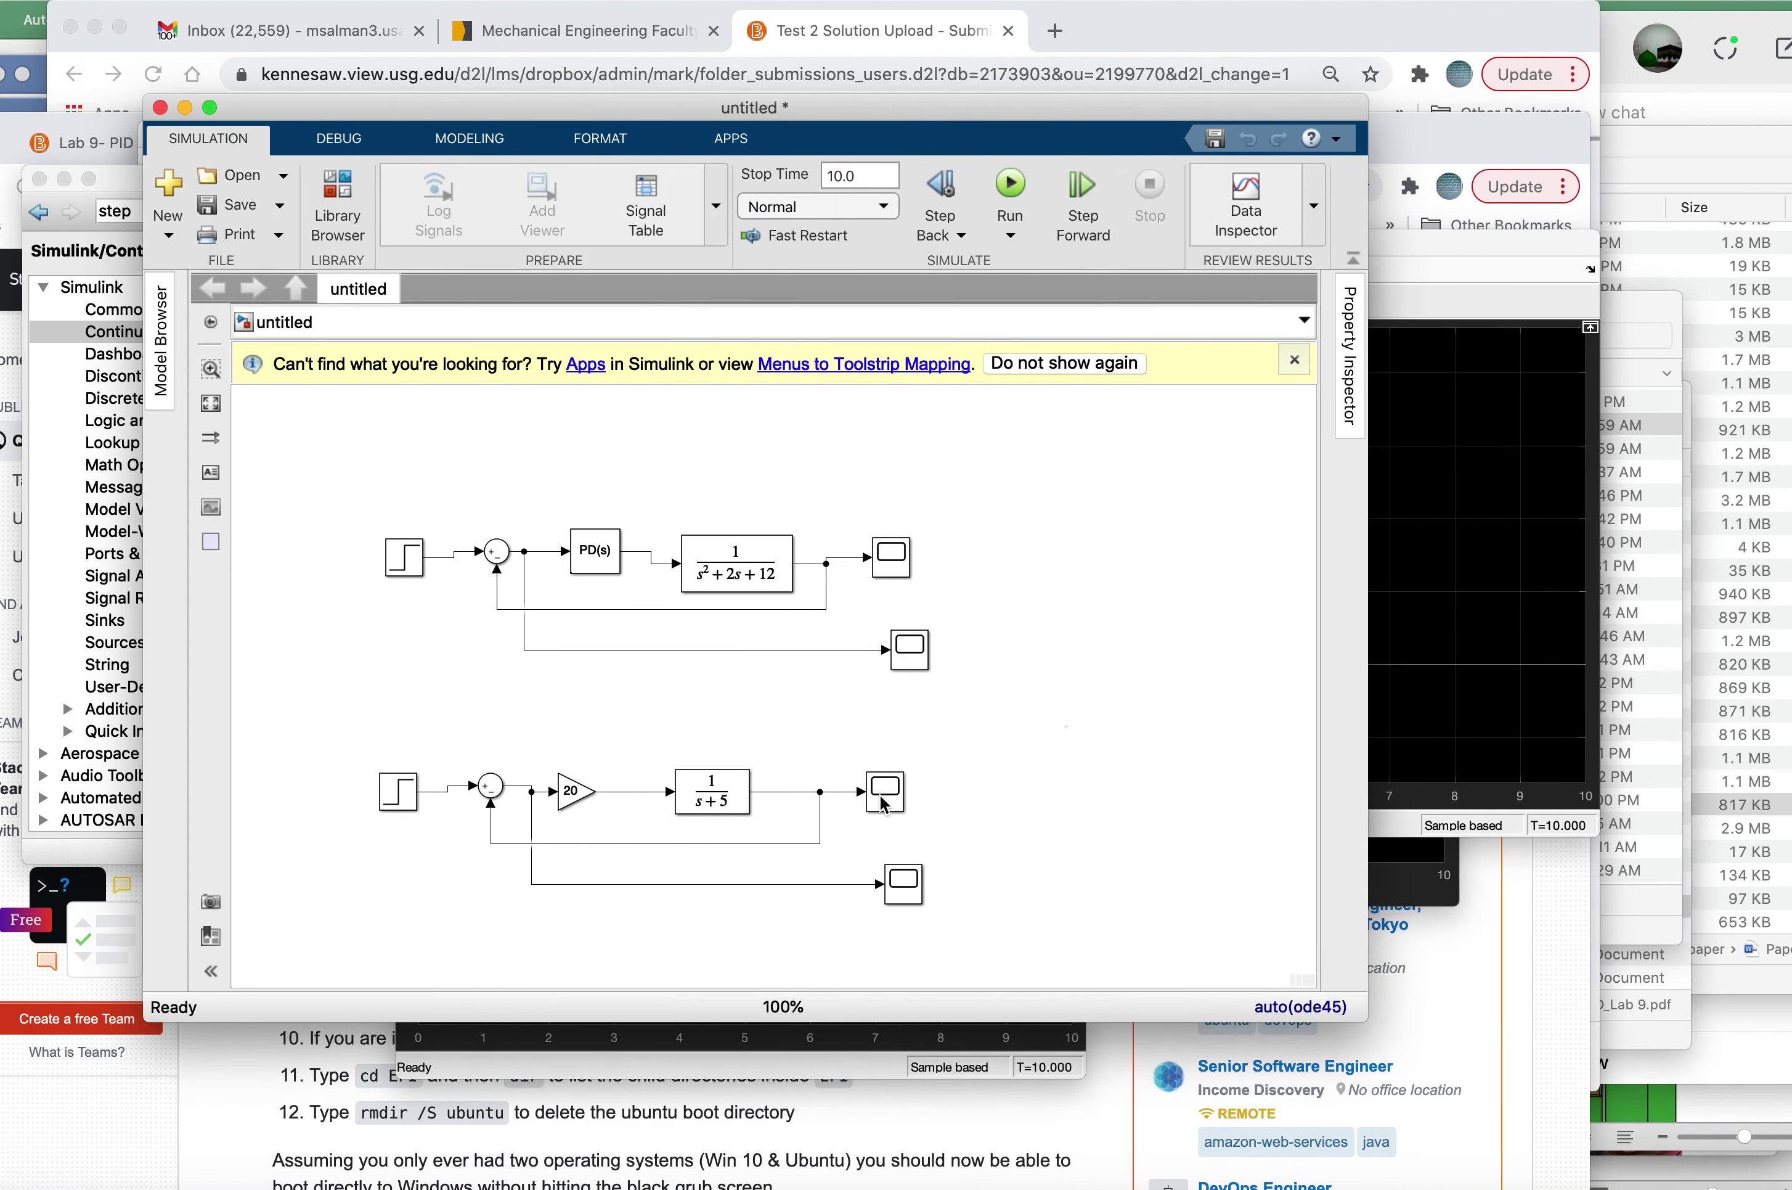
double_click(601, 558)
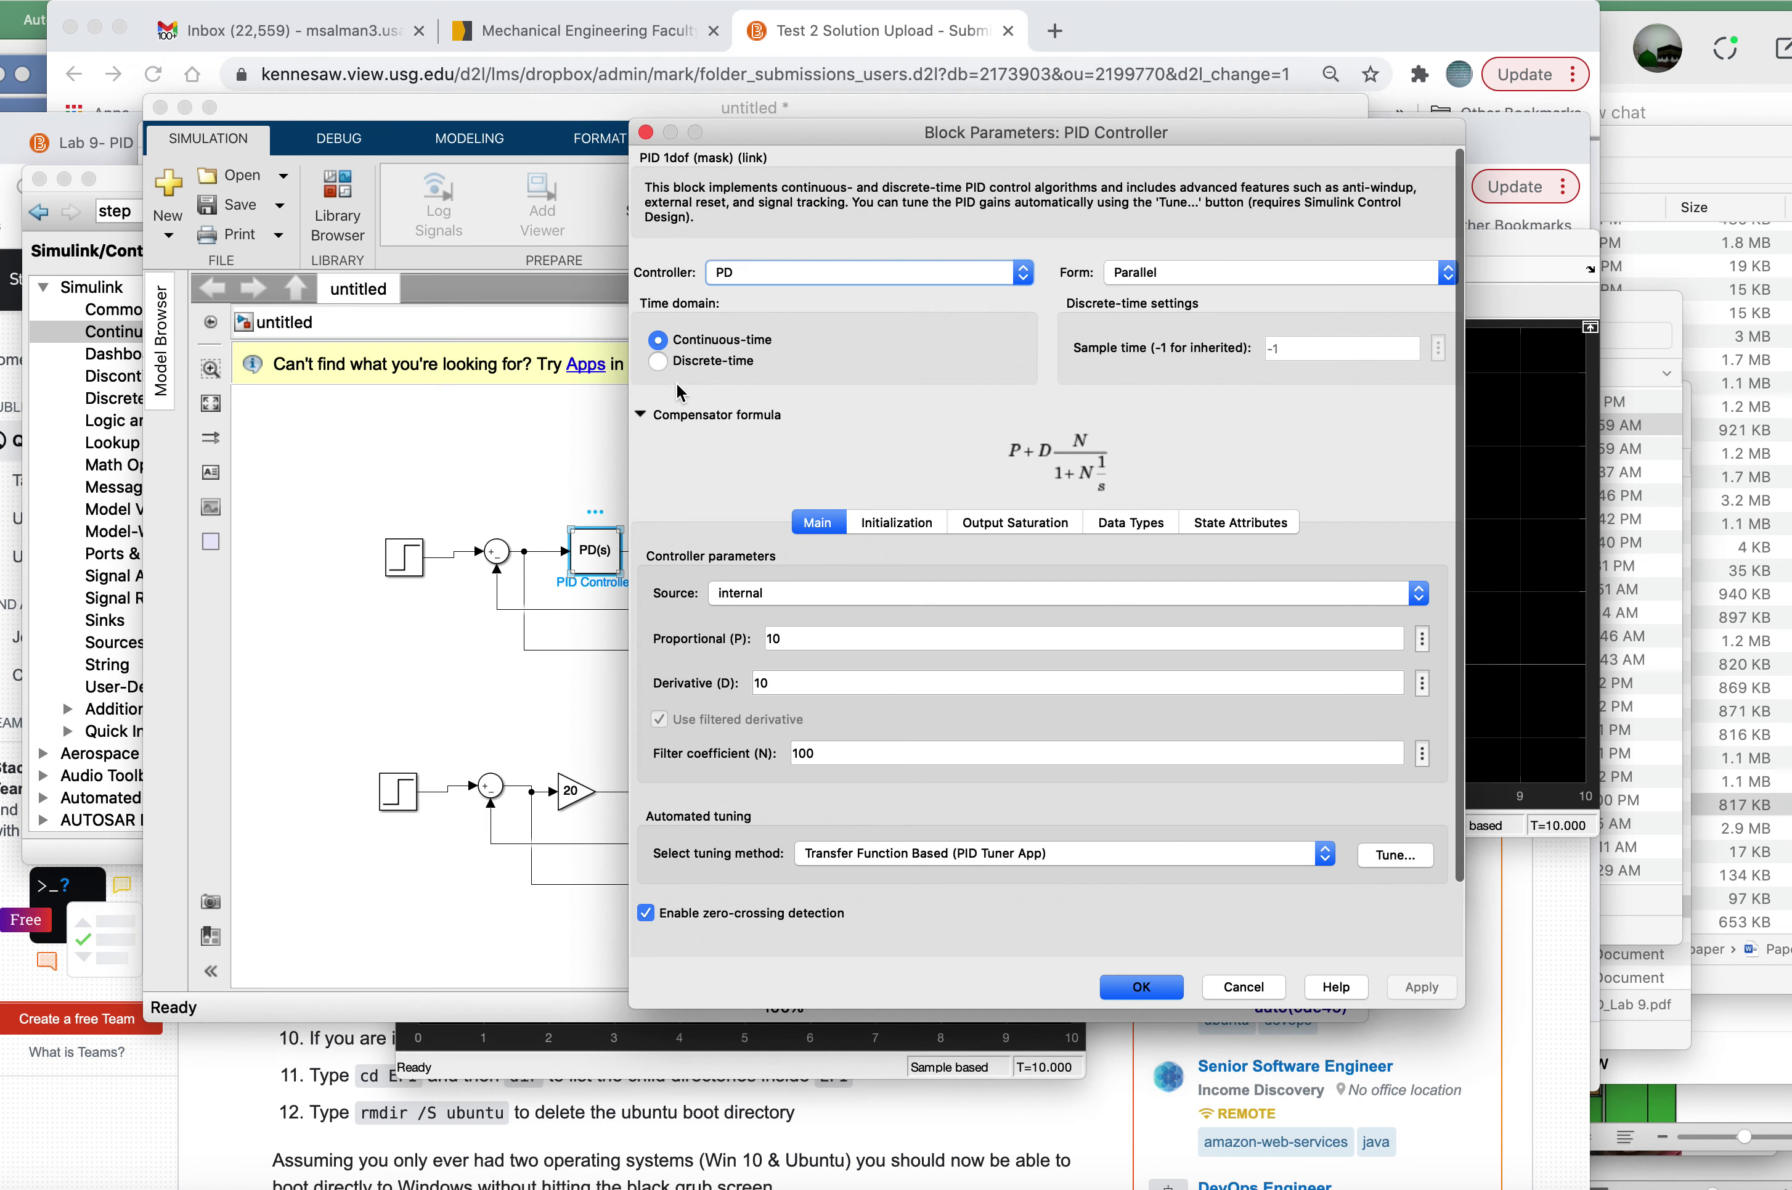
left_click(839, 274)
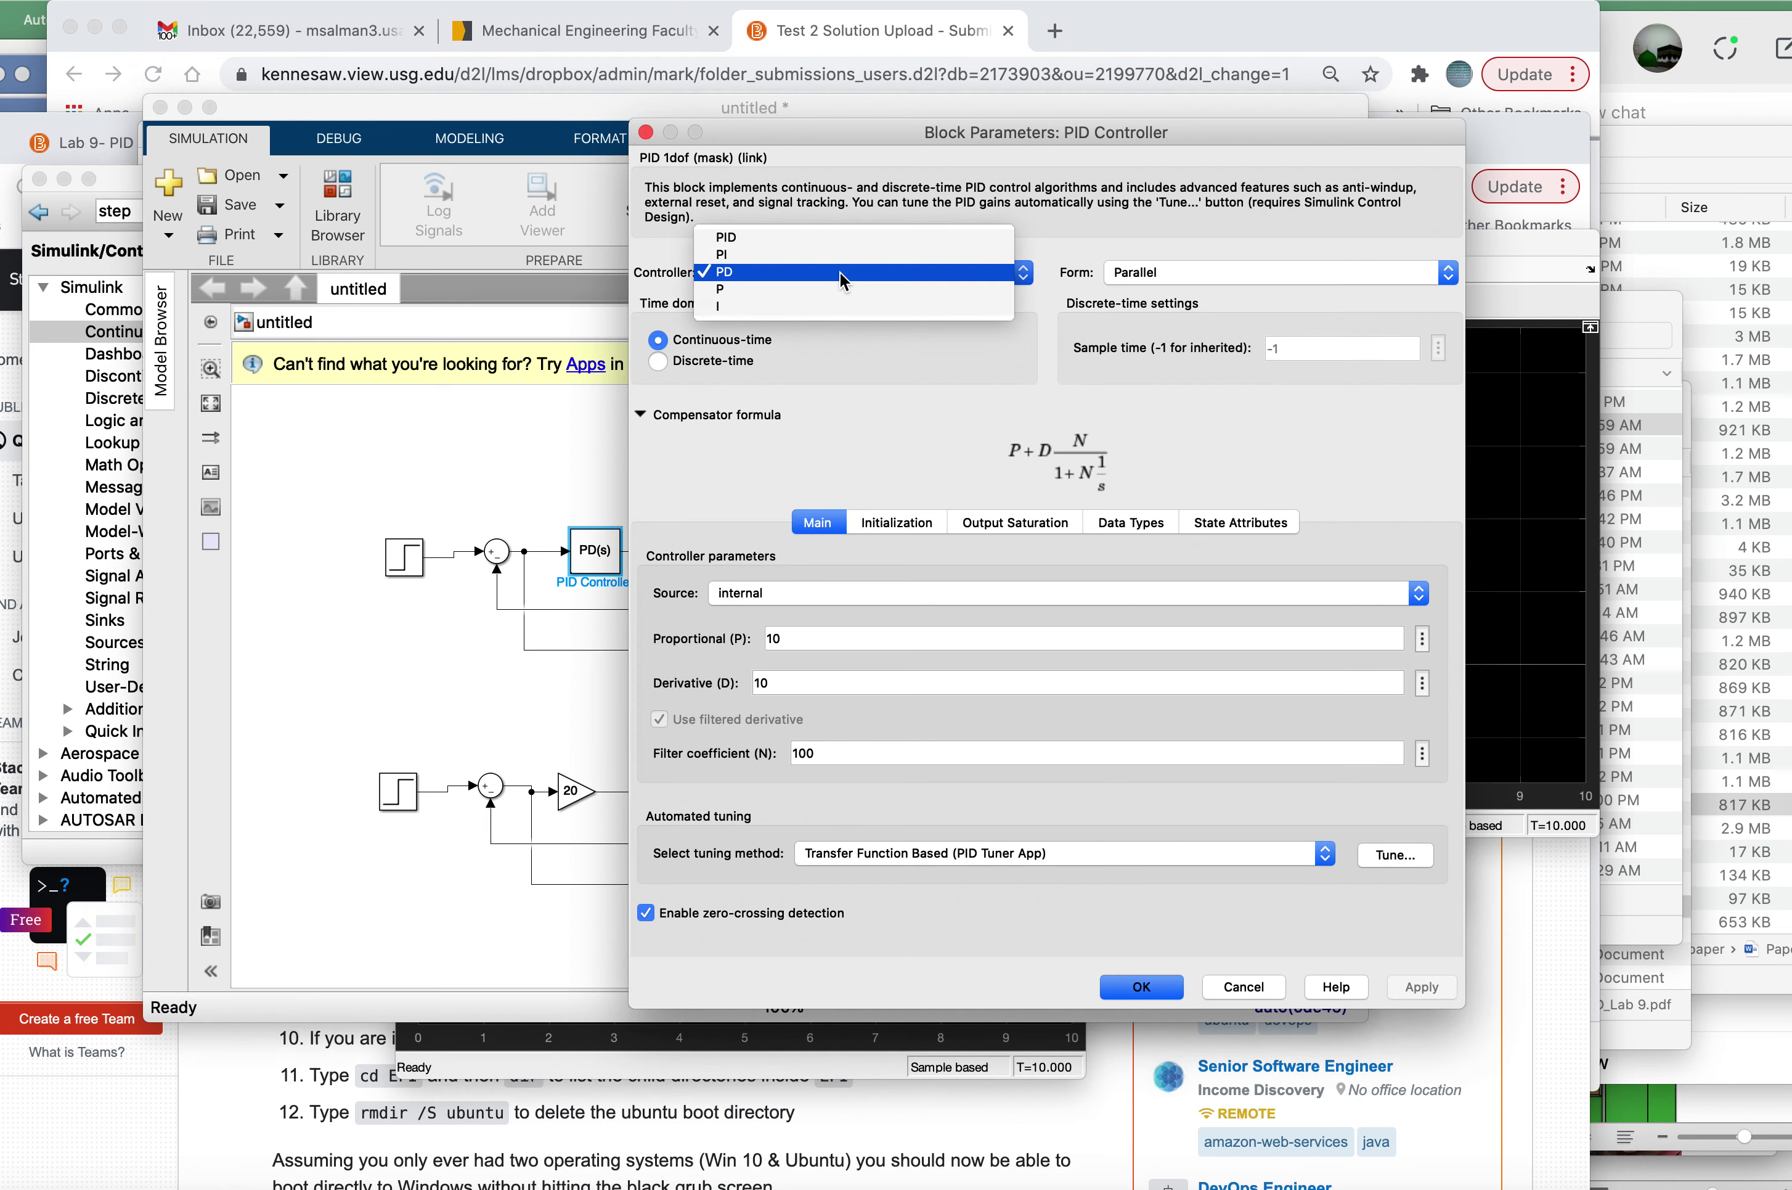
left_click(805, 257)
double_click(801, 615)
double_click(774, 662)
type("20")
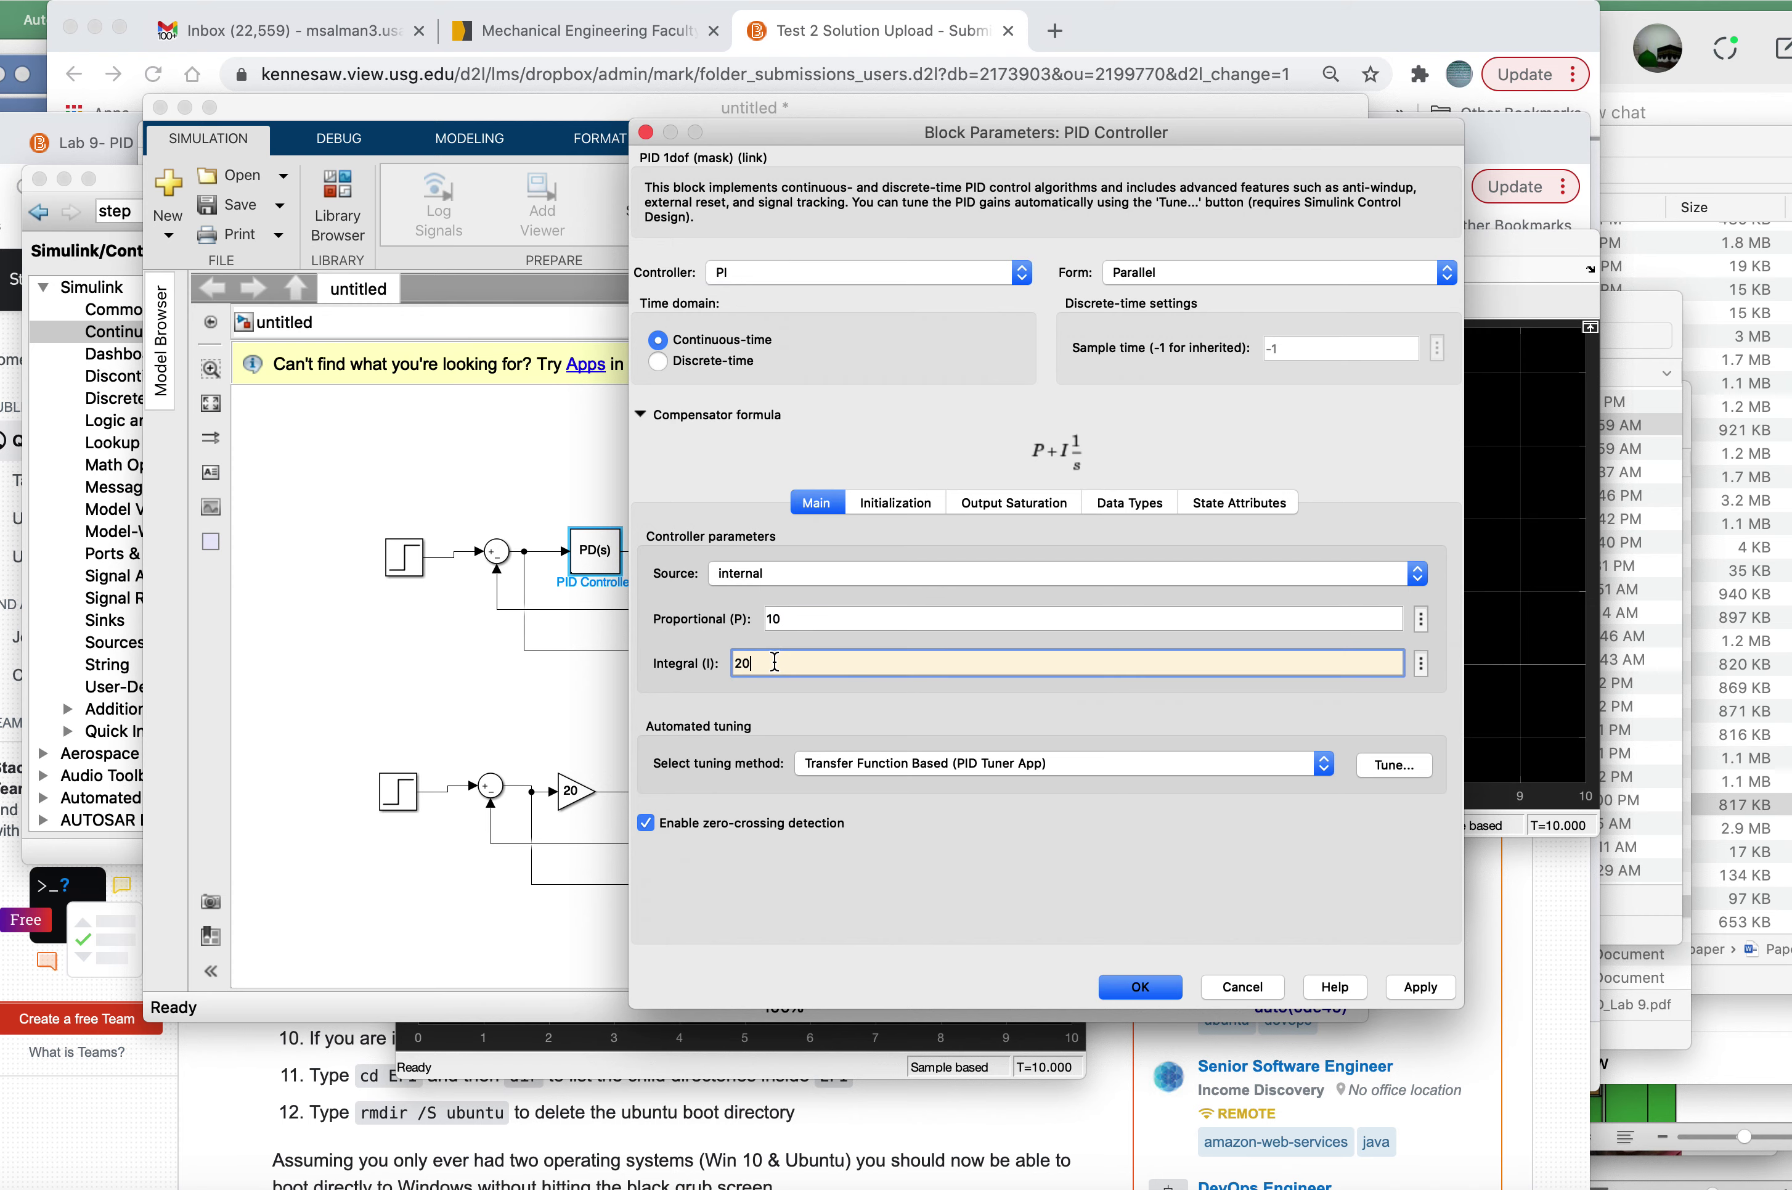
left_click(1161, 989)
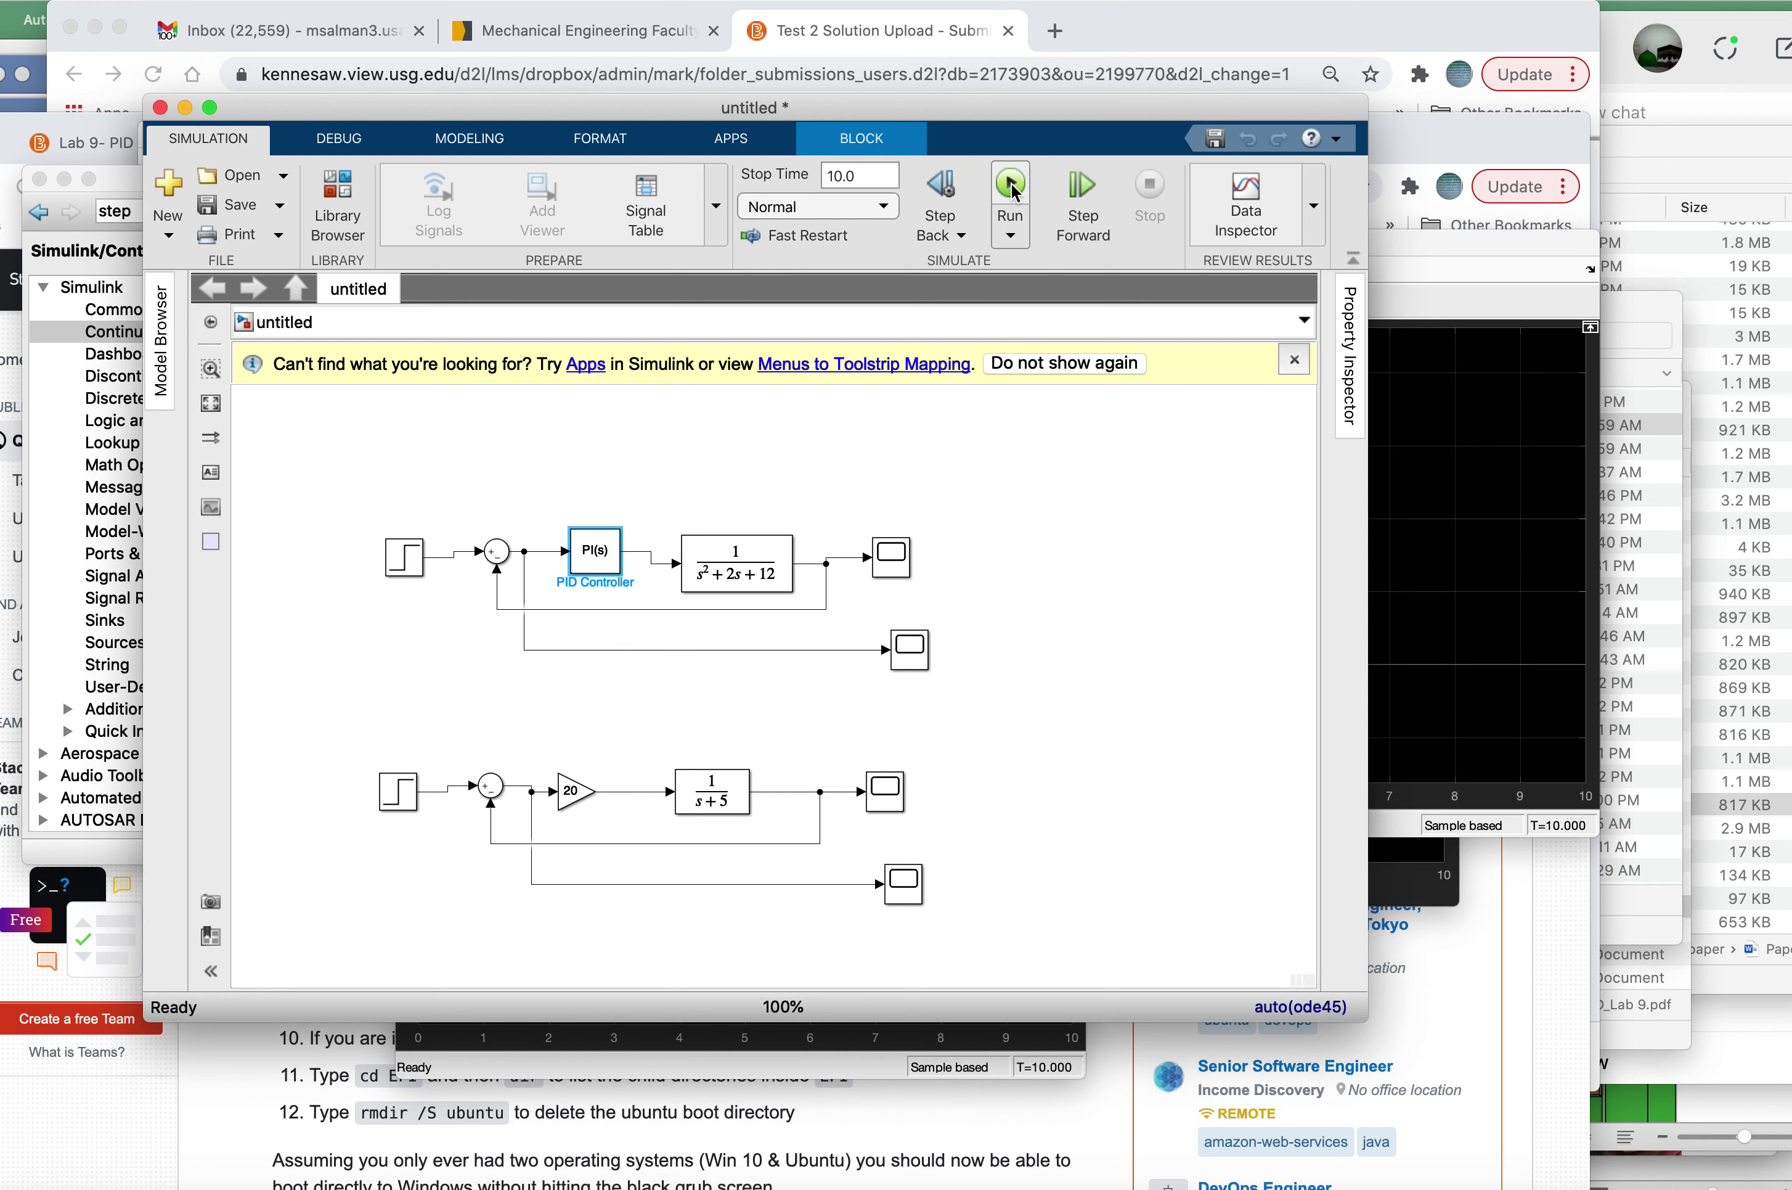
left_click(1011, 185)
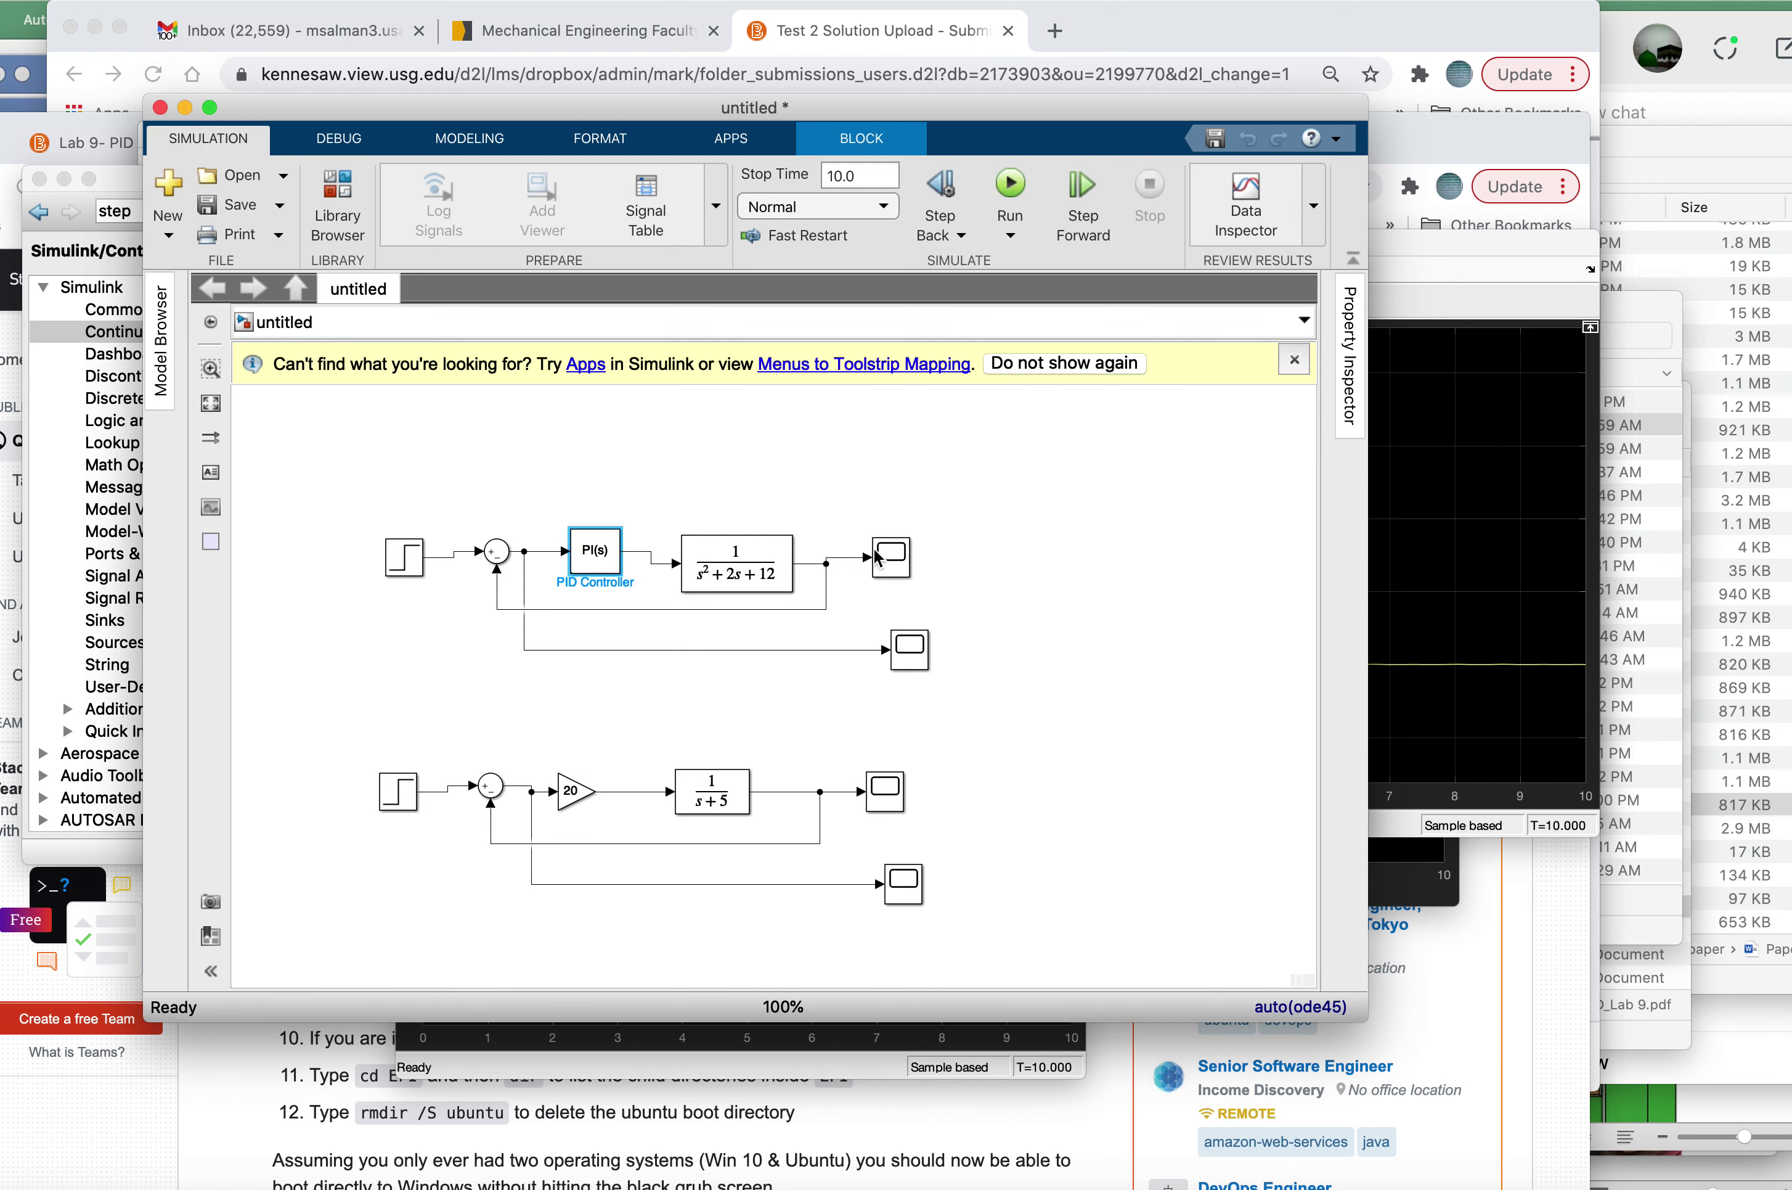
Step: View the upper loop's P-I output in its scope and compare it with the controlled second-order P-I plot in the Acrobat theory PDF
double_click(891, 562)
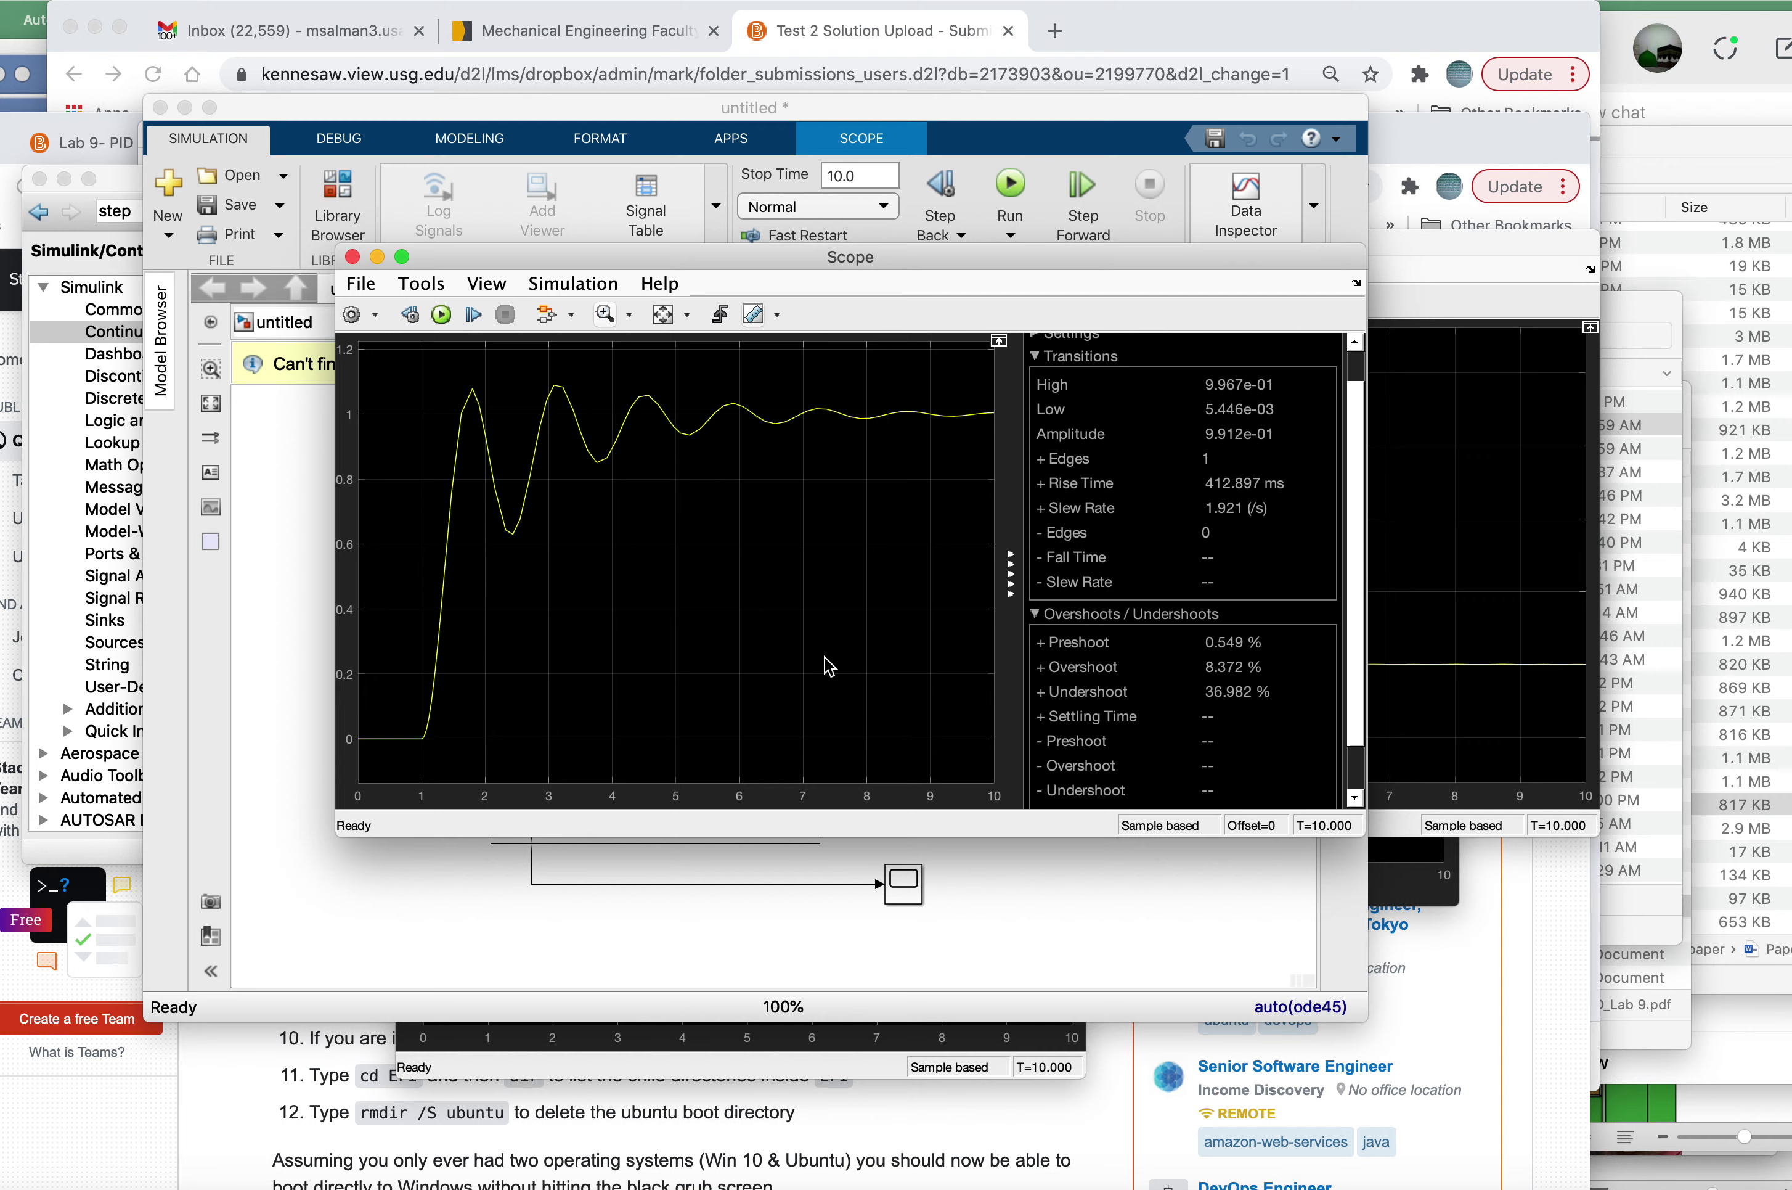
key("ctrl+Right")
scroll(848, 716, "down", 15)
scroll(848, 709, "down", 15)
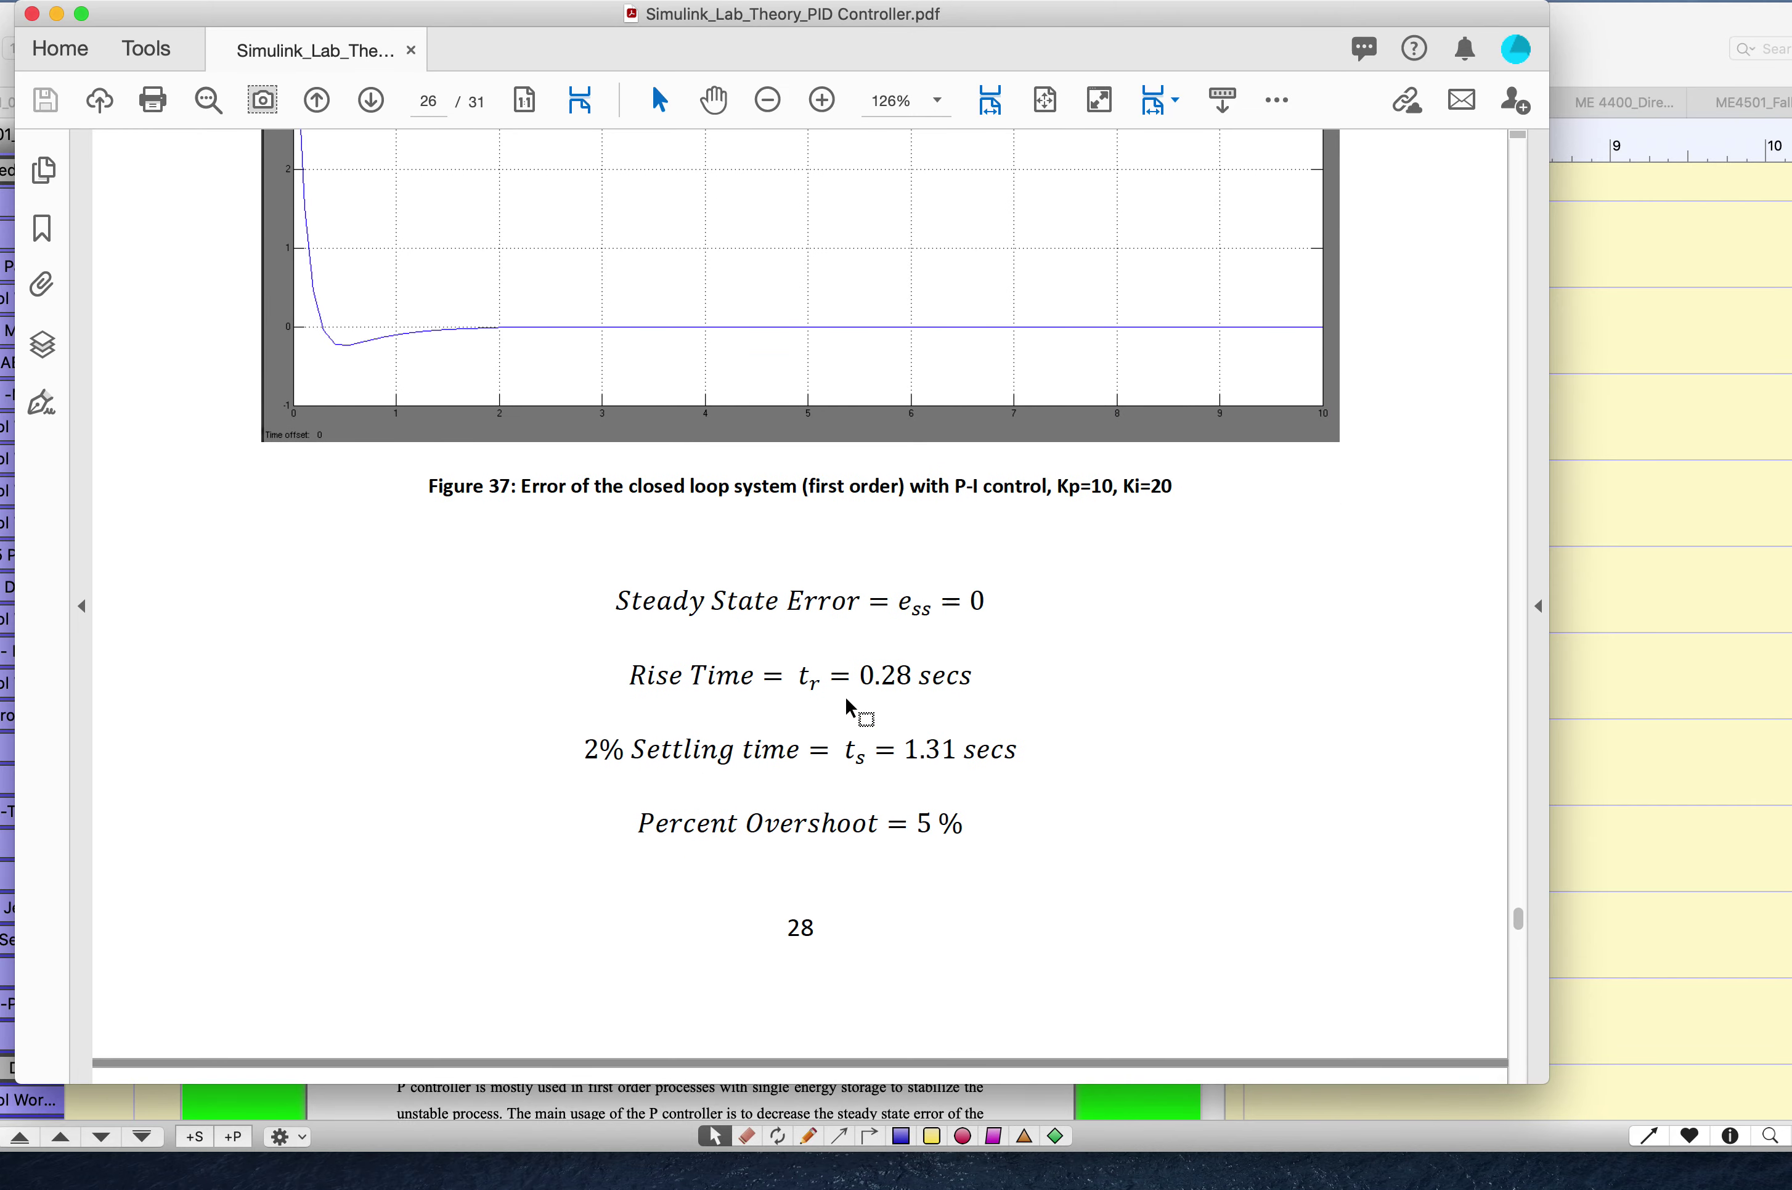
scroll(848, 708, "down", 6)
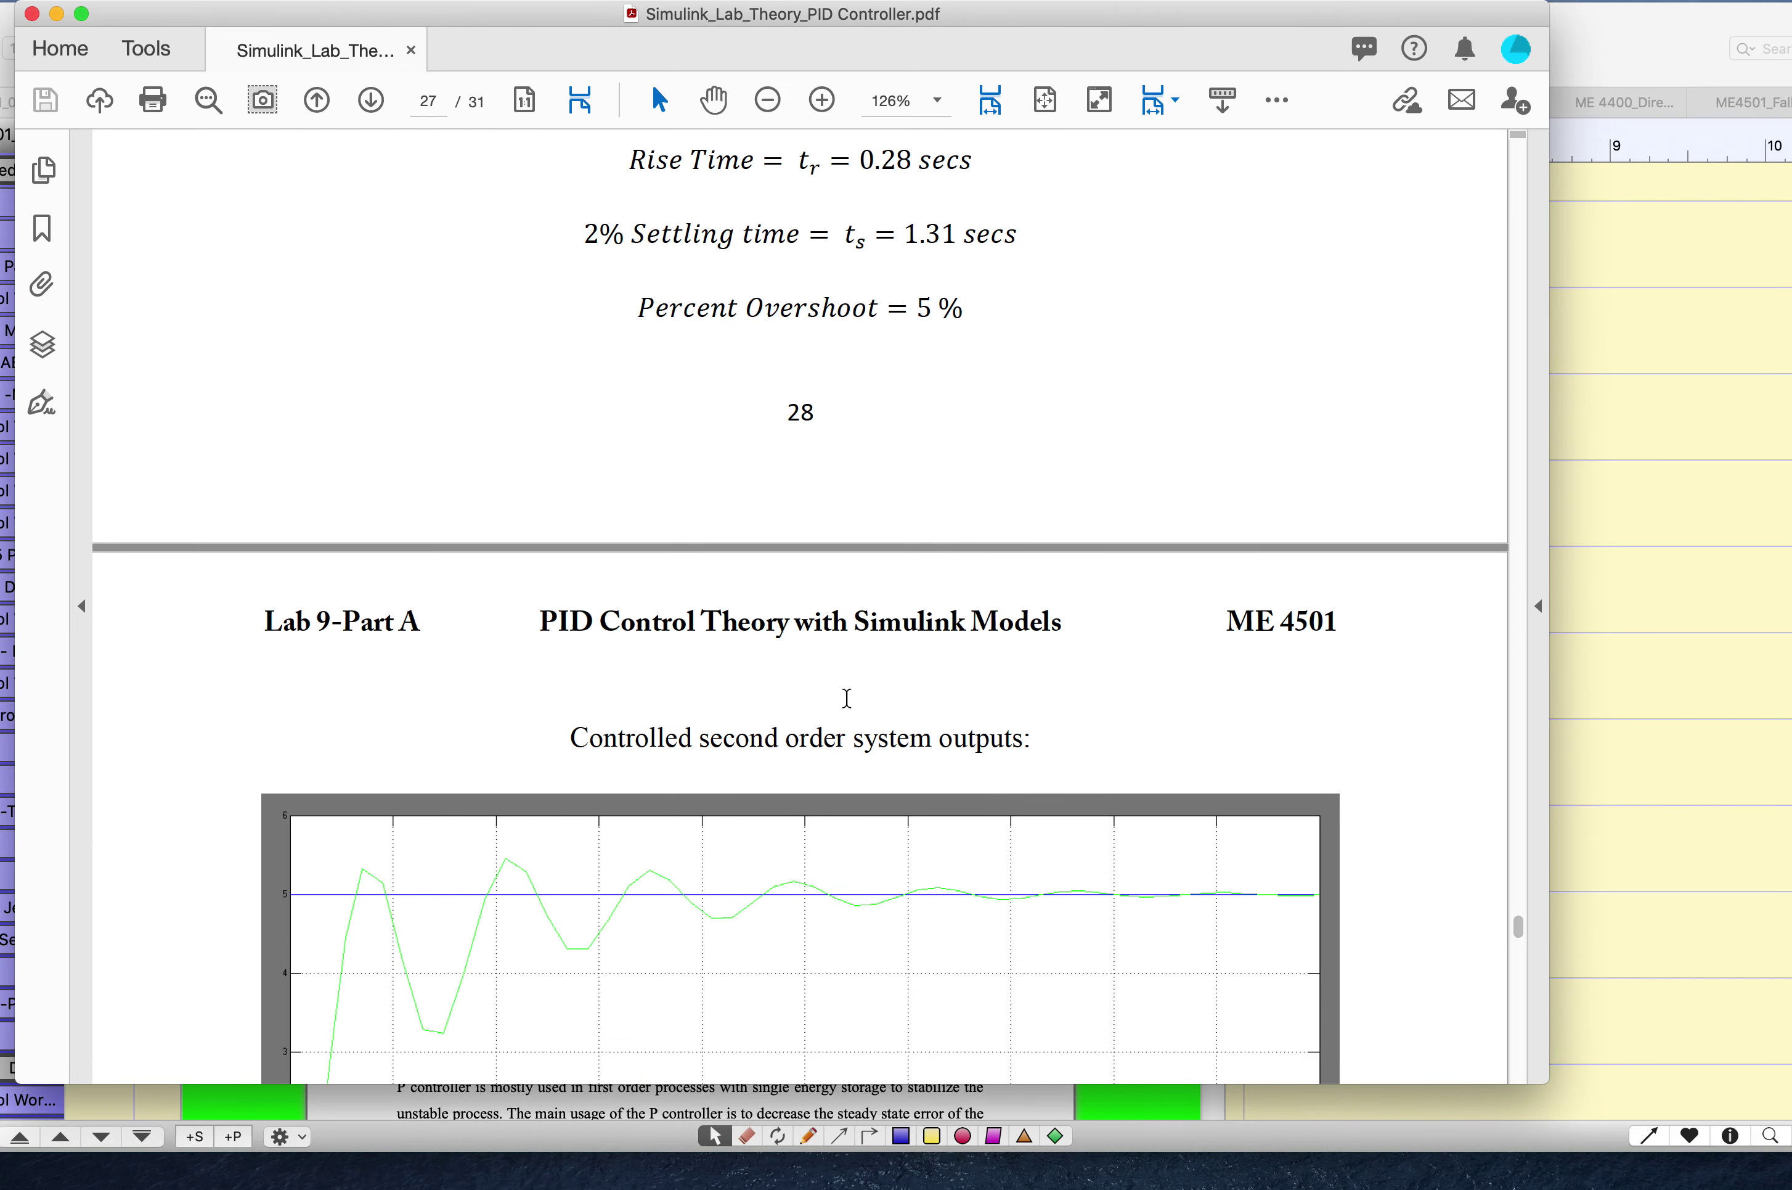
scroll(847, 697, "down", 15)
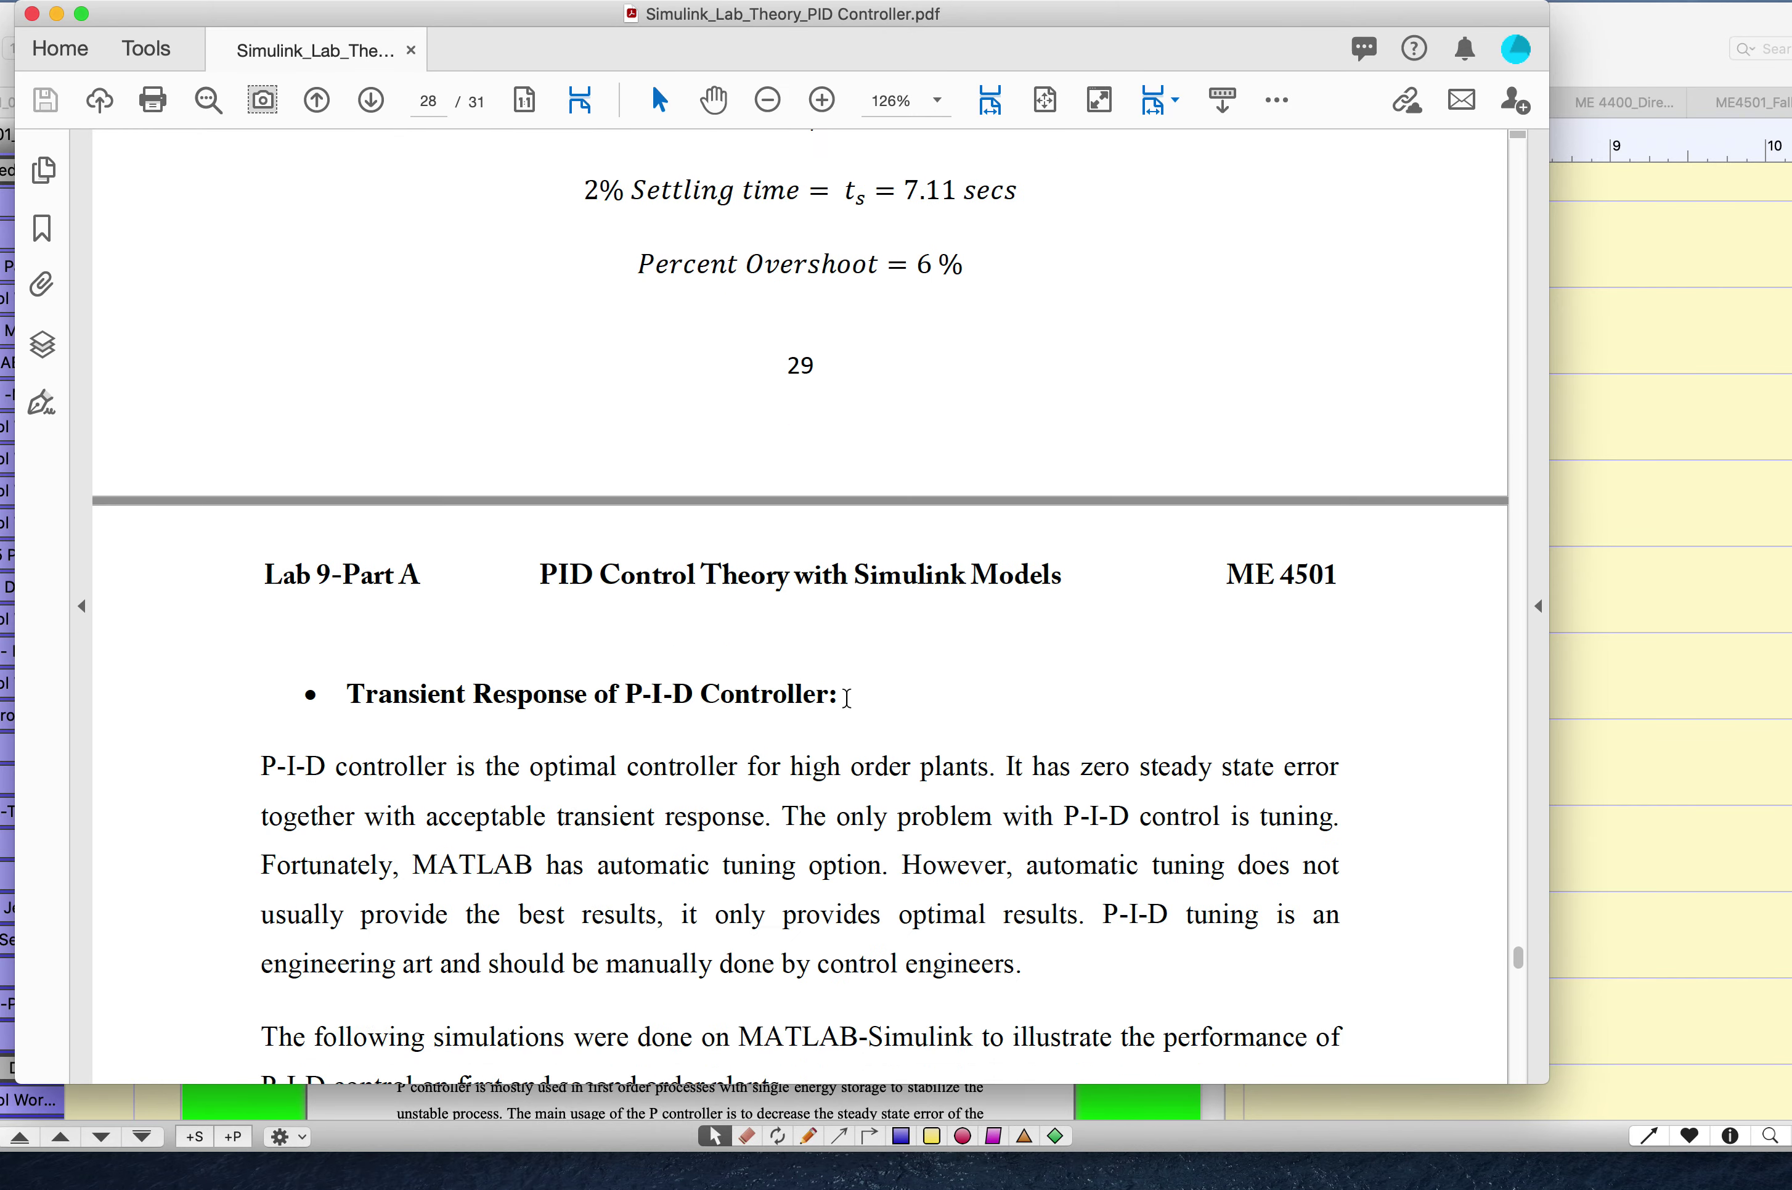
Step: Examine the Transient Response of P-I-D Controller section and the second-order loop's P, I and D gains in Figure 40
scroll(847, 697, "down", 10)
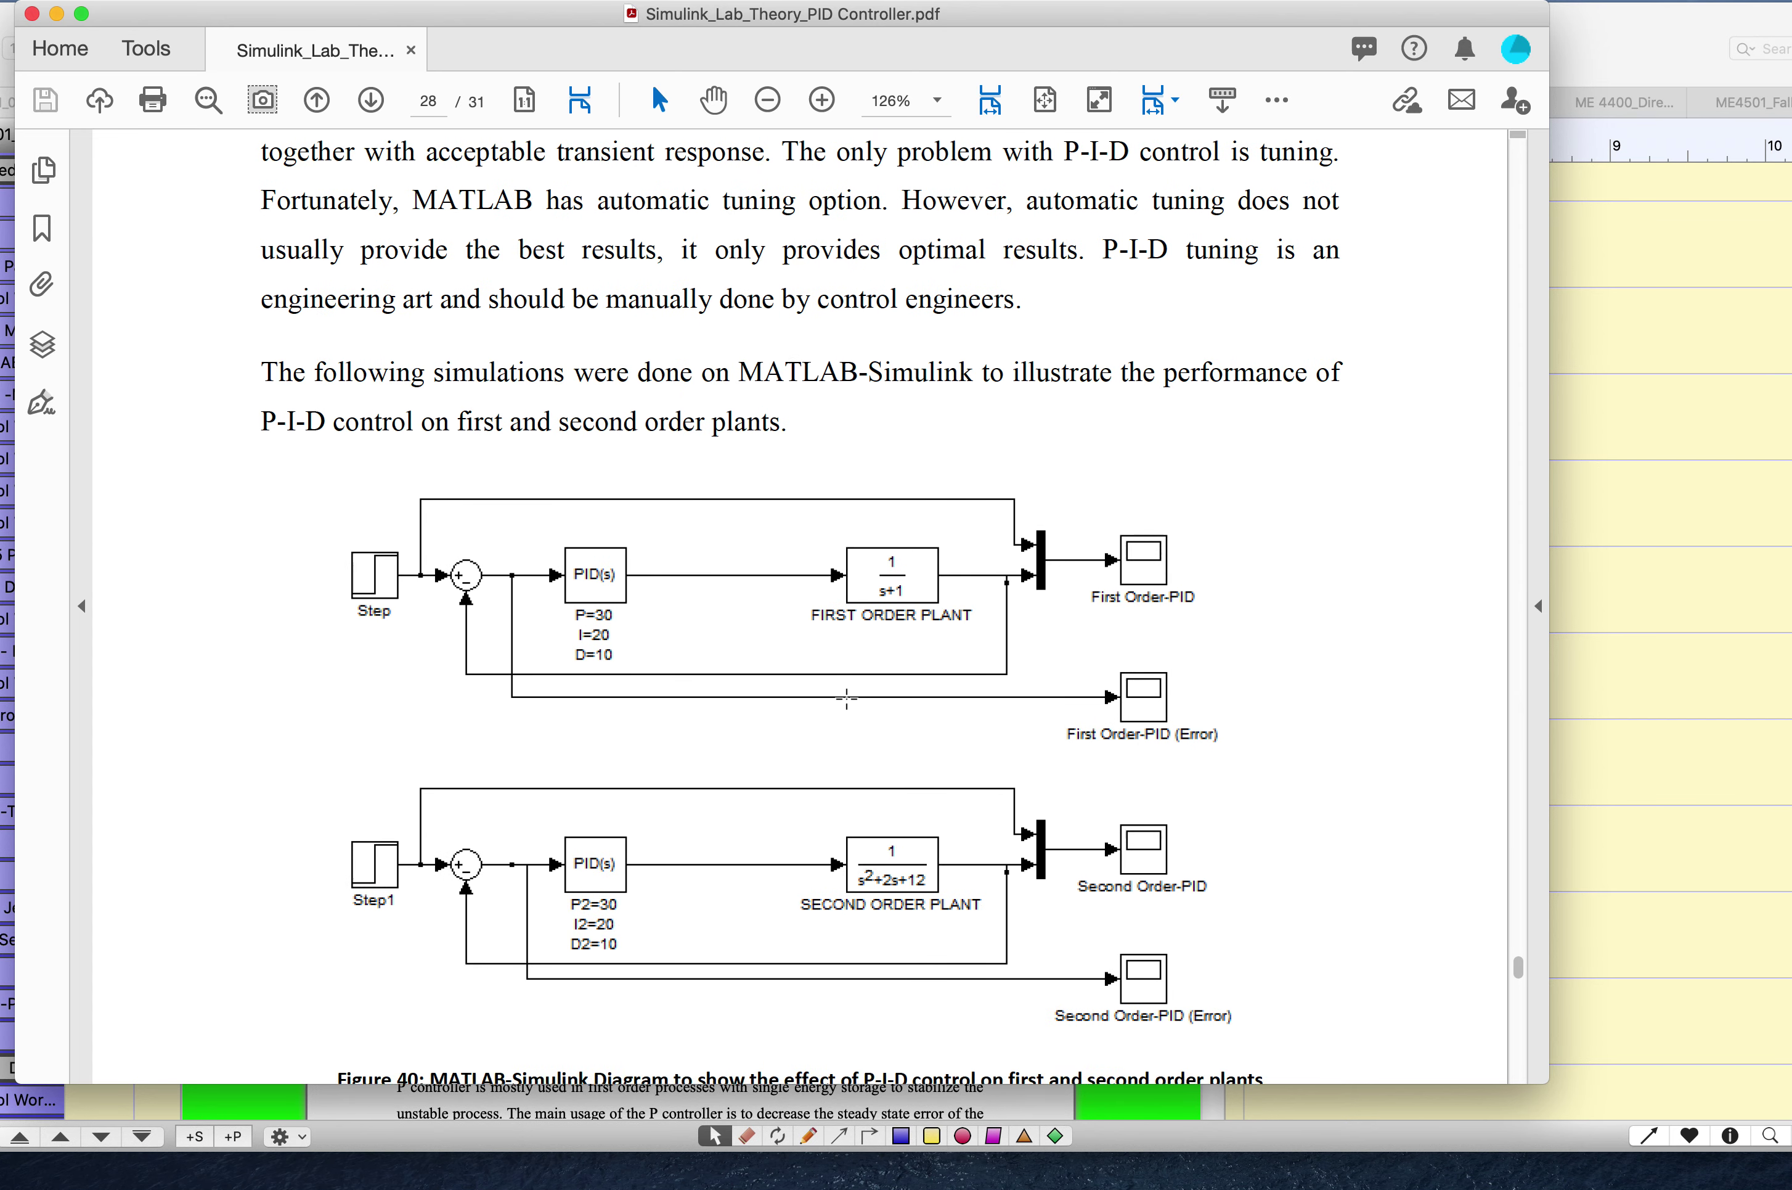
scroll(846, 698, "down", 1)
scroll(733, 763, "down", 5)
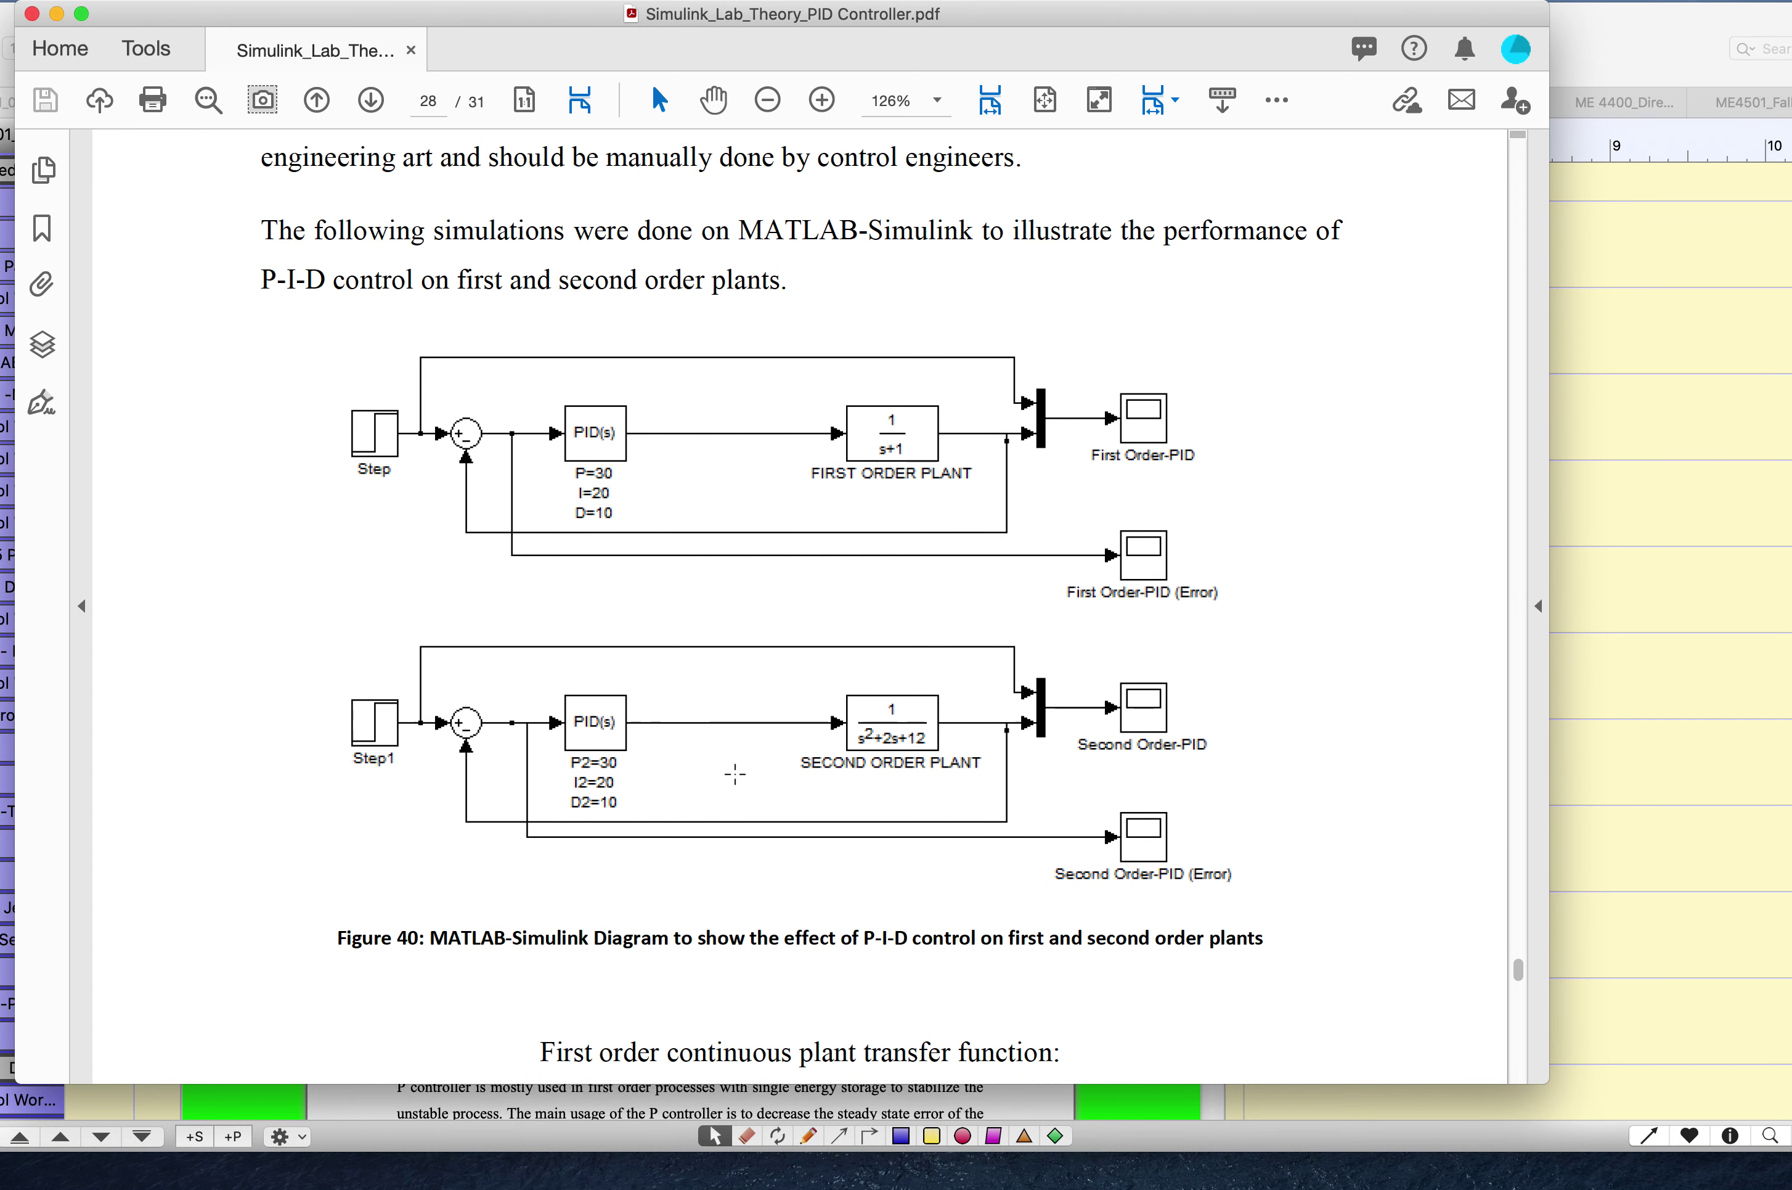
left_click_drag(449, 660, 692, 865)
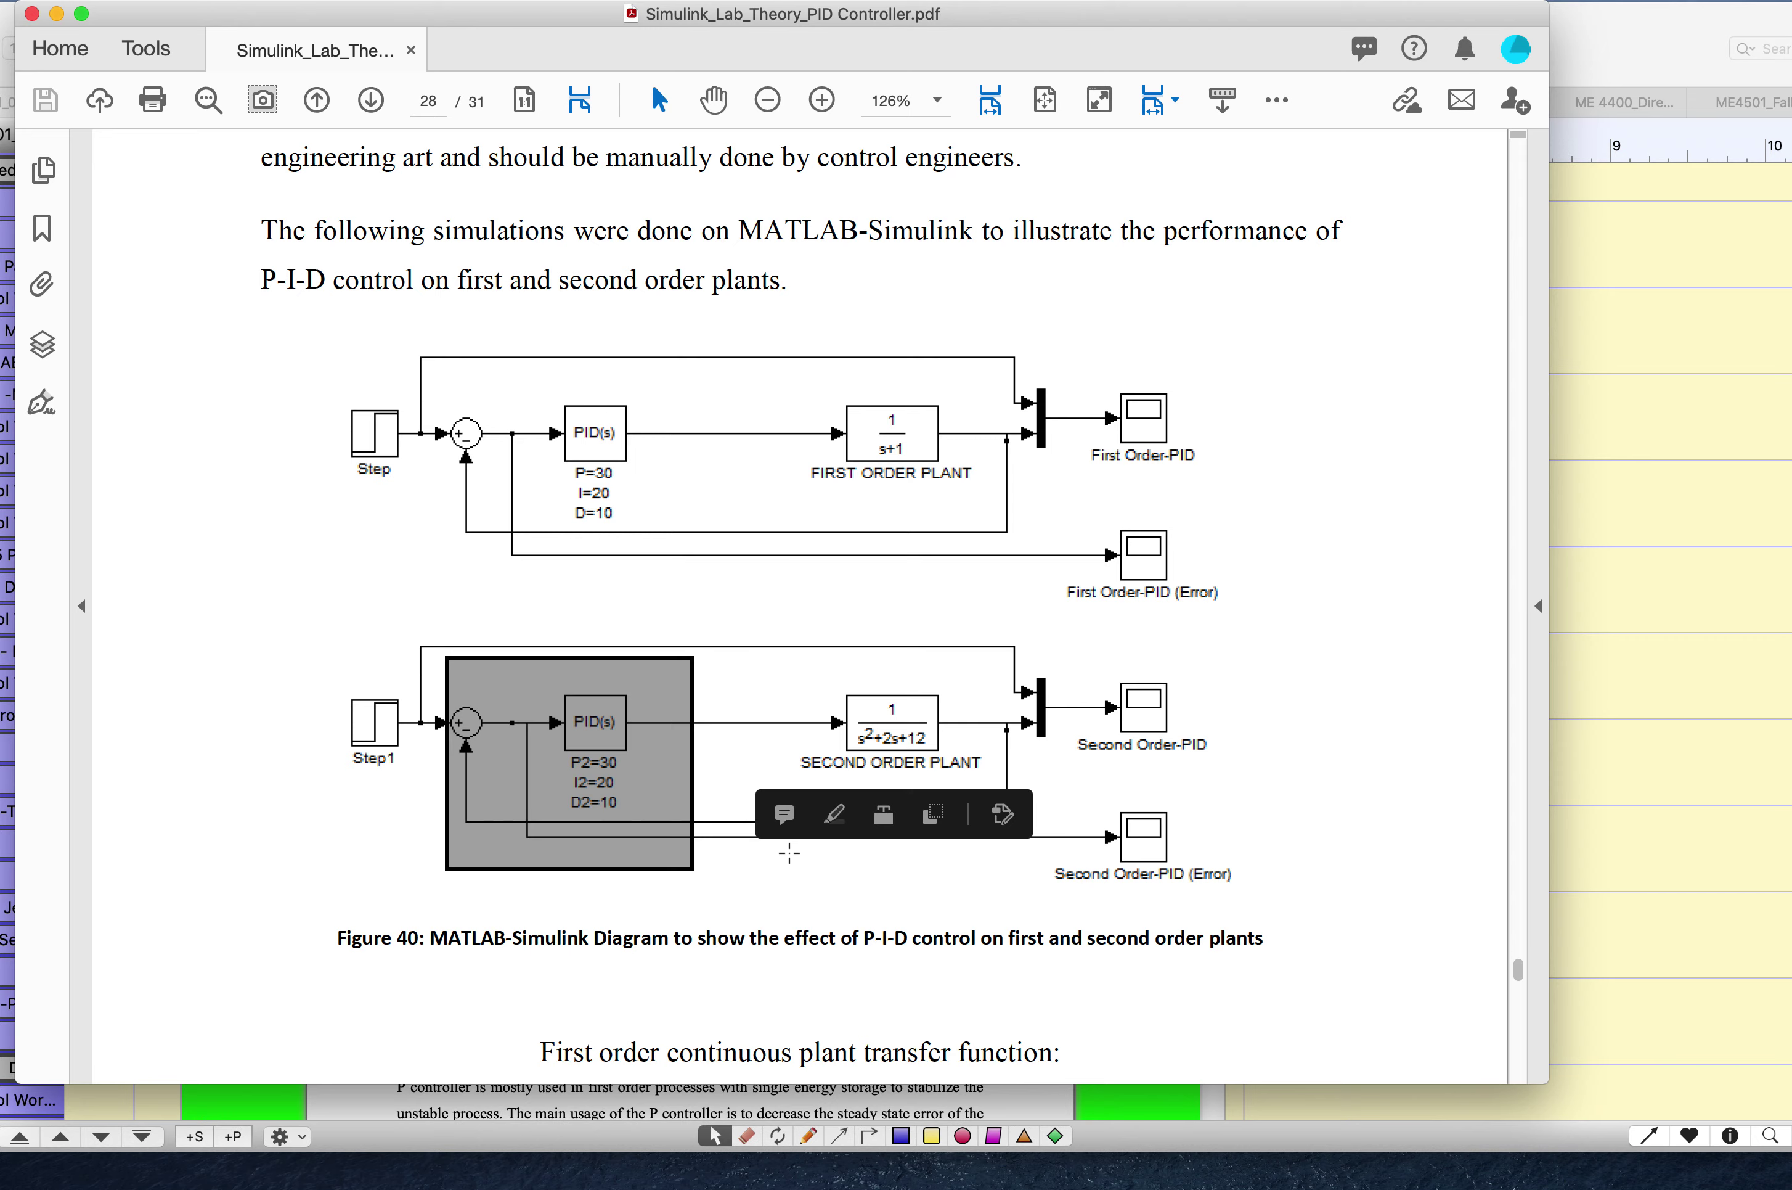
left_click(799, 848)
Step: Return to Simulink and change the controller type of the upper loop's PID Controller block to PID
key("ctrl+Left")
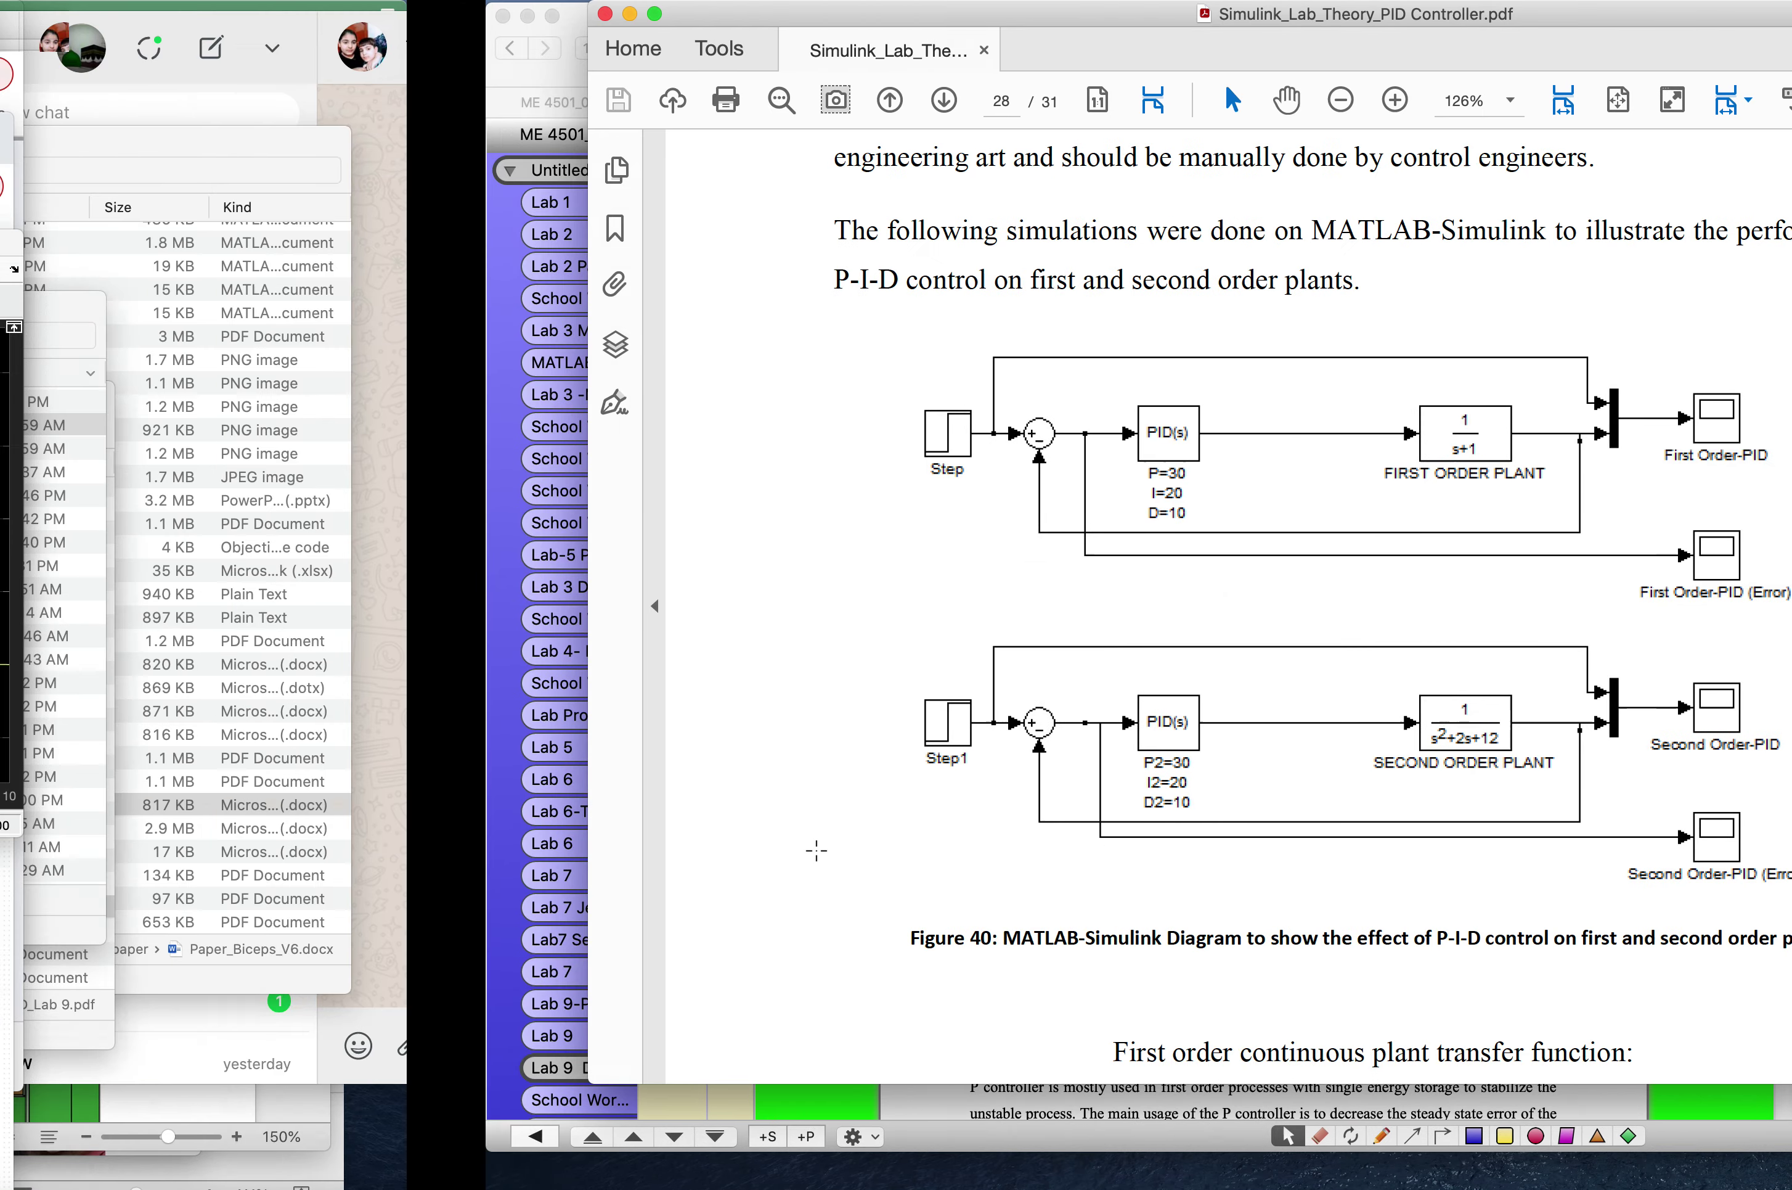
left_click(616, 911)
left_click(600, 557)
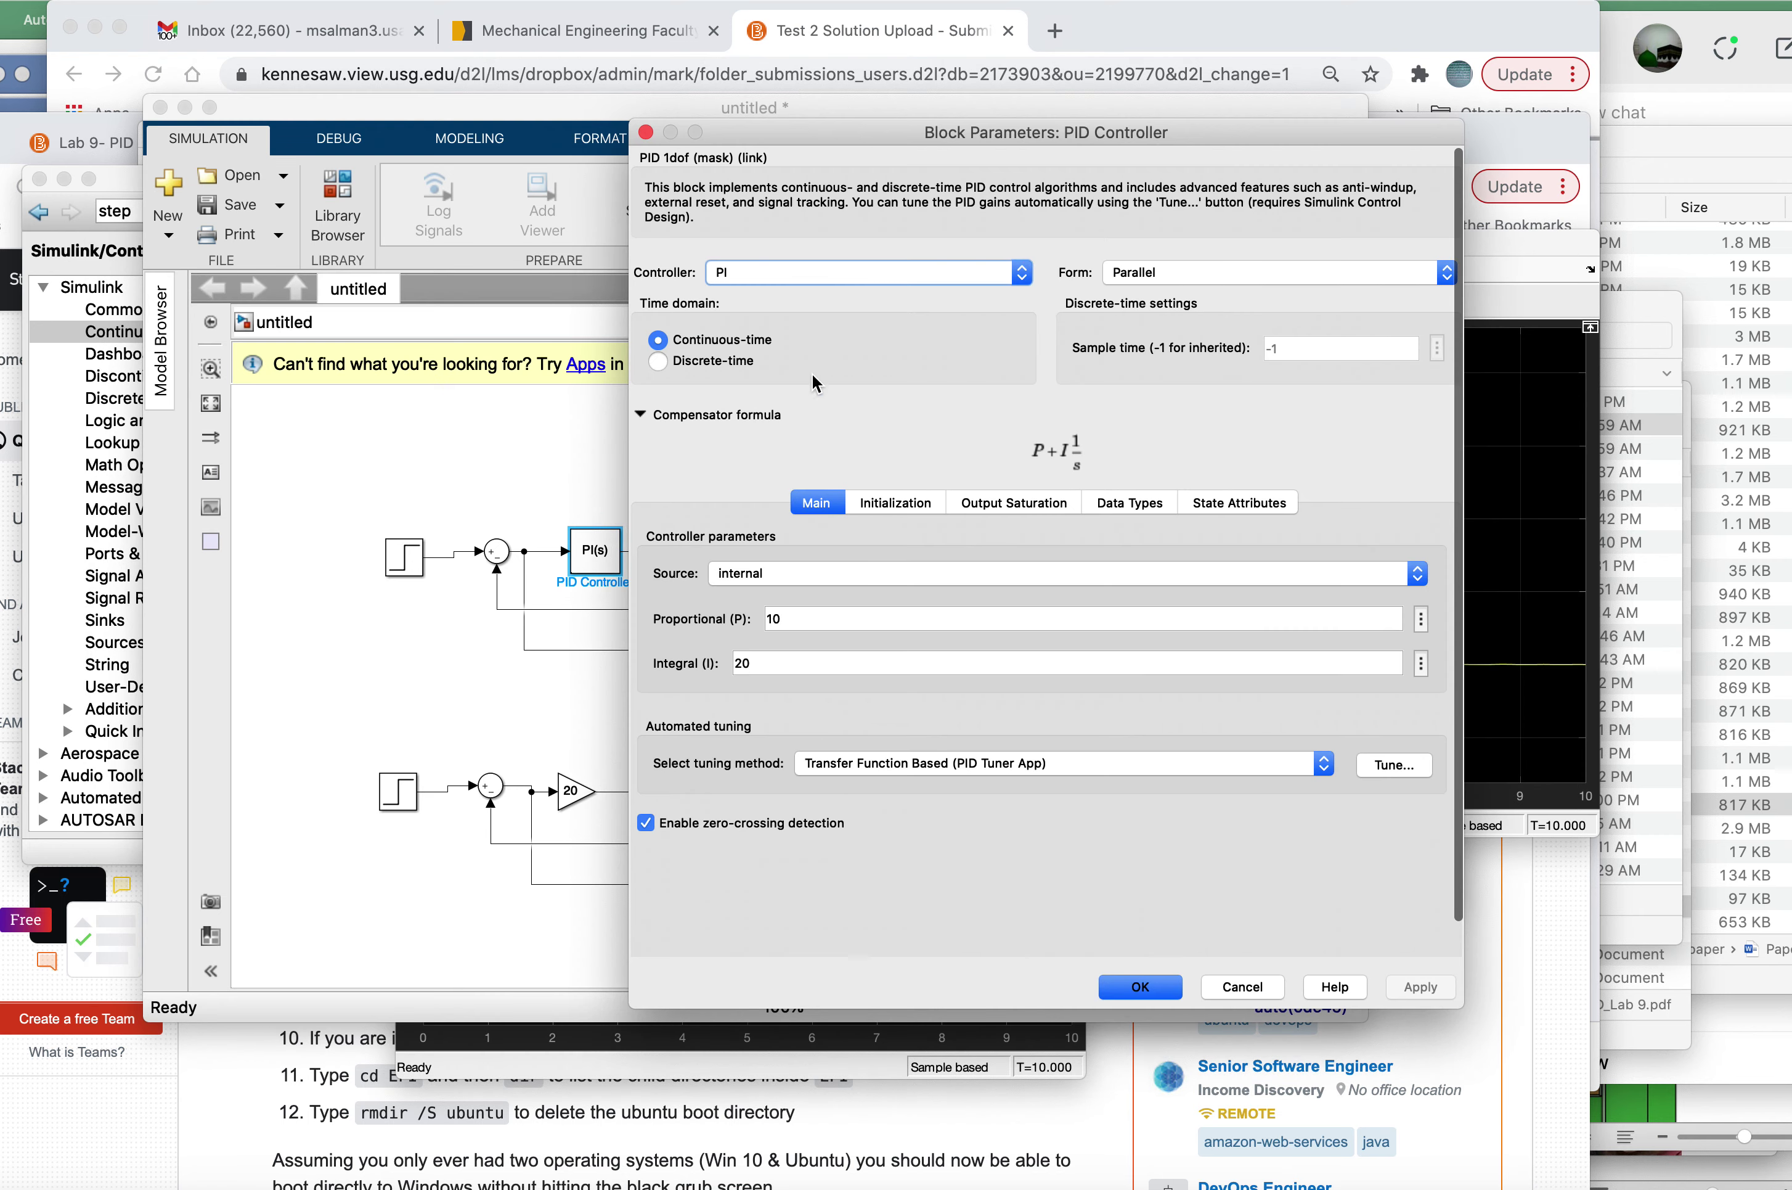
left_click(884, 272)
left_click(883, 272)
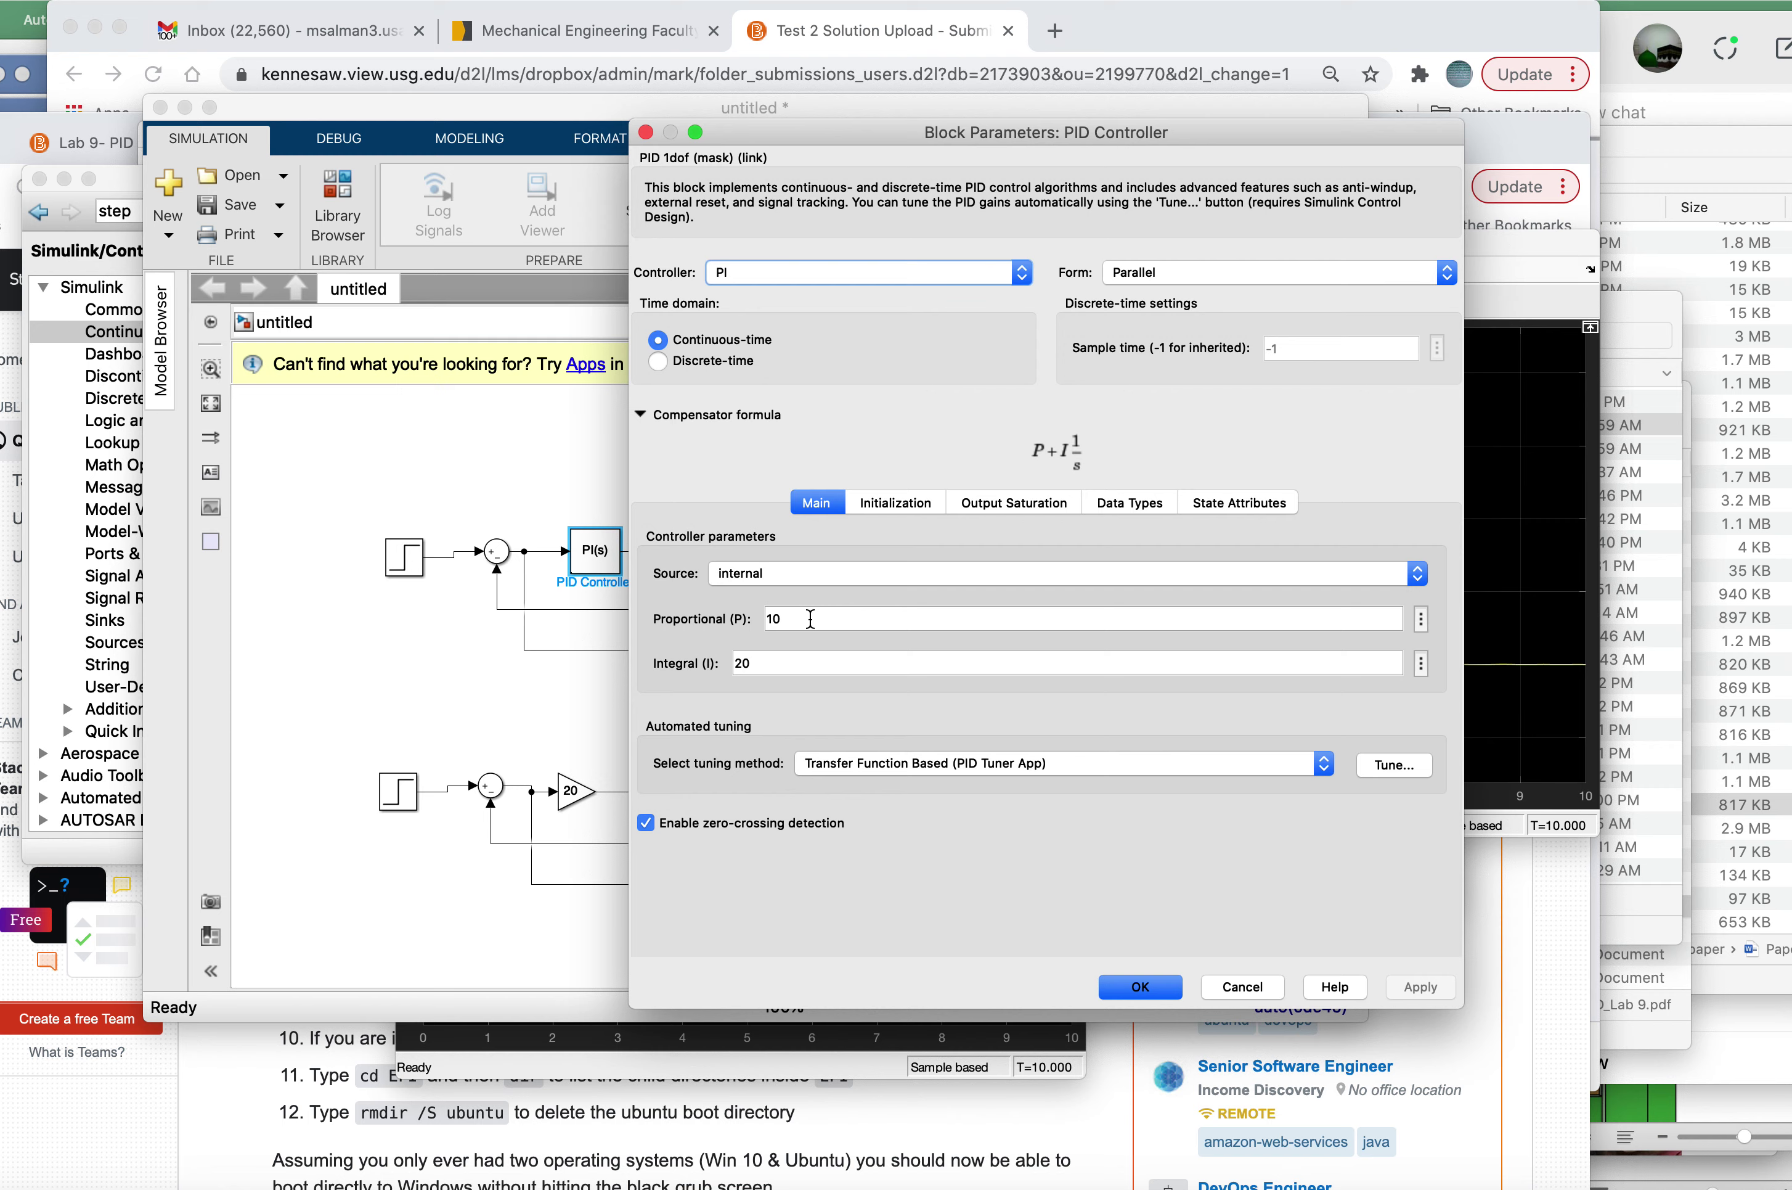
left_click(868, 272)
left_click(833, 261)
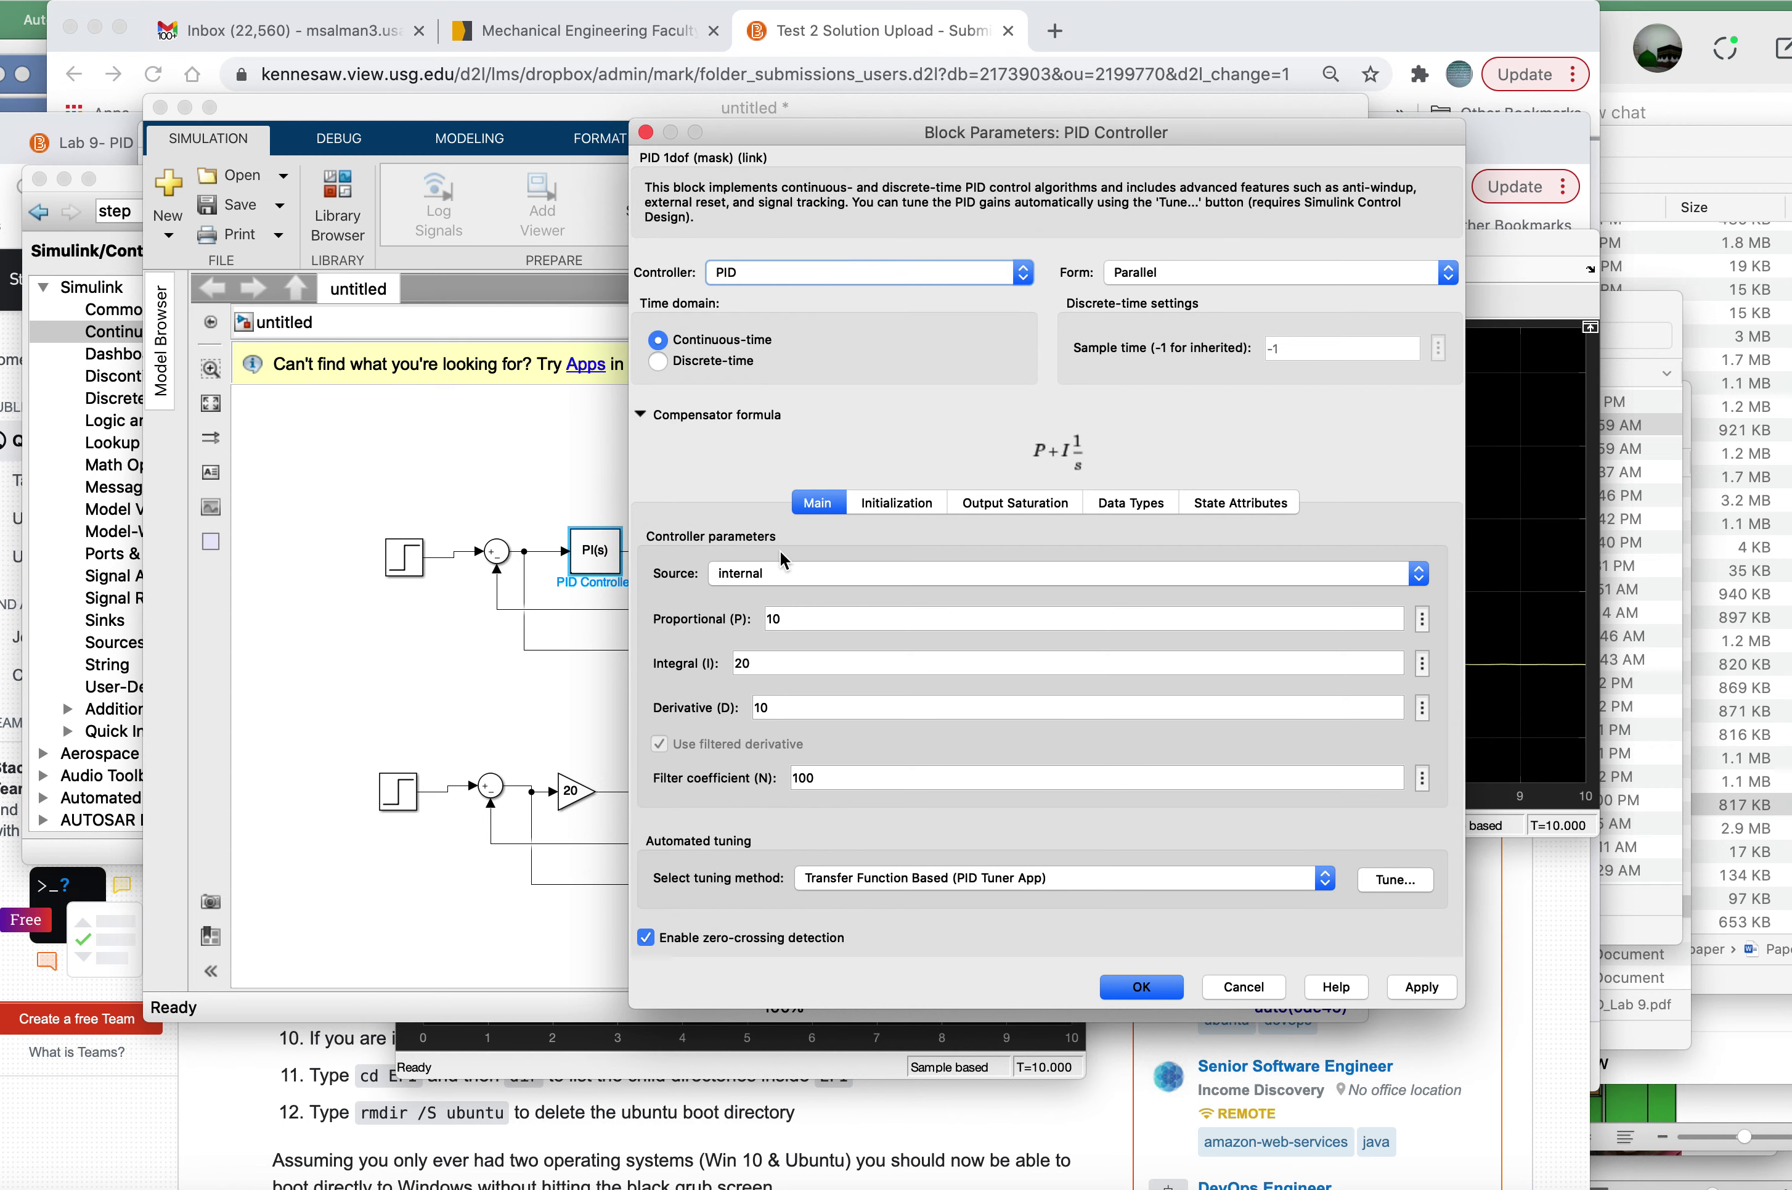
Step: Check the gains against Figure 40, set the block's proportional gain to 30, and apply the parameters
double_click(782, 727)
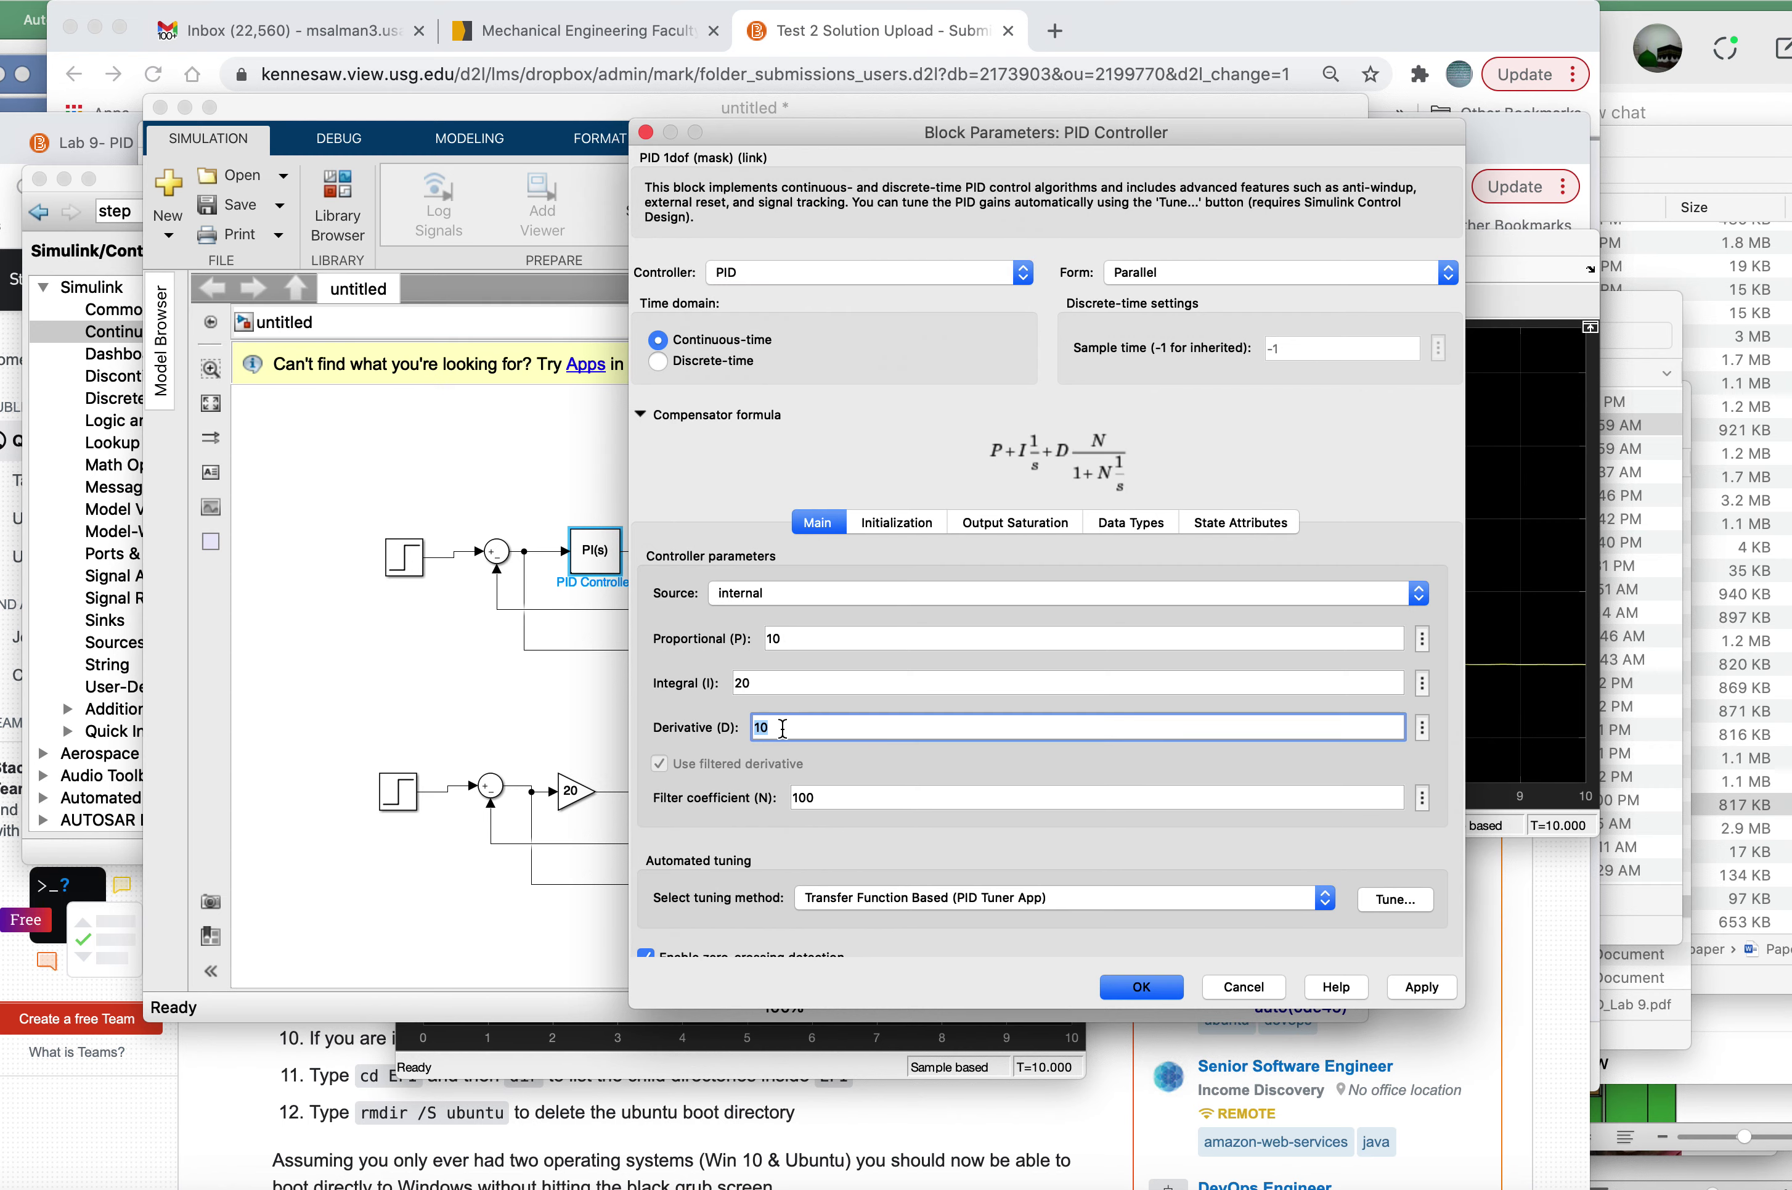
key("ctrl+Right")
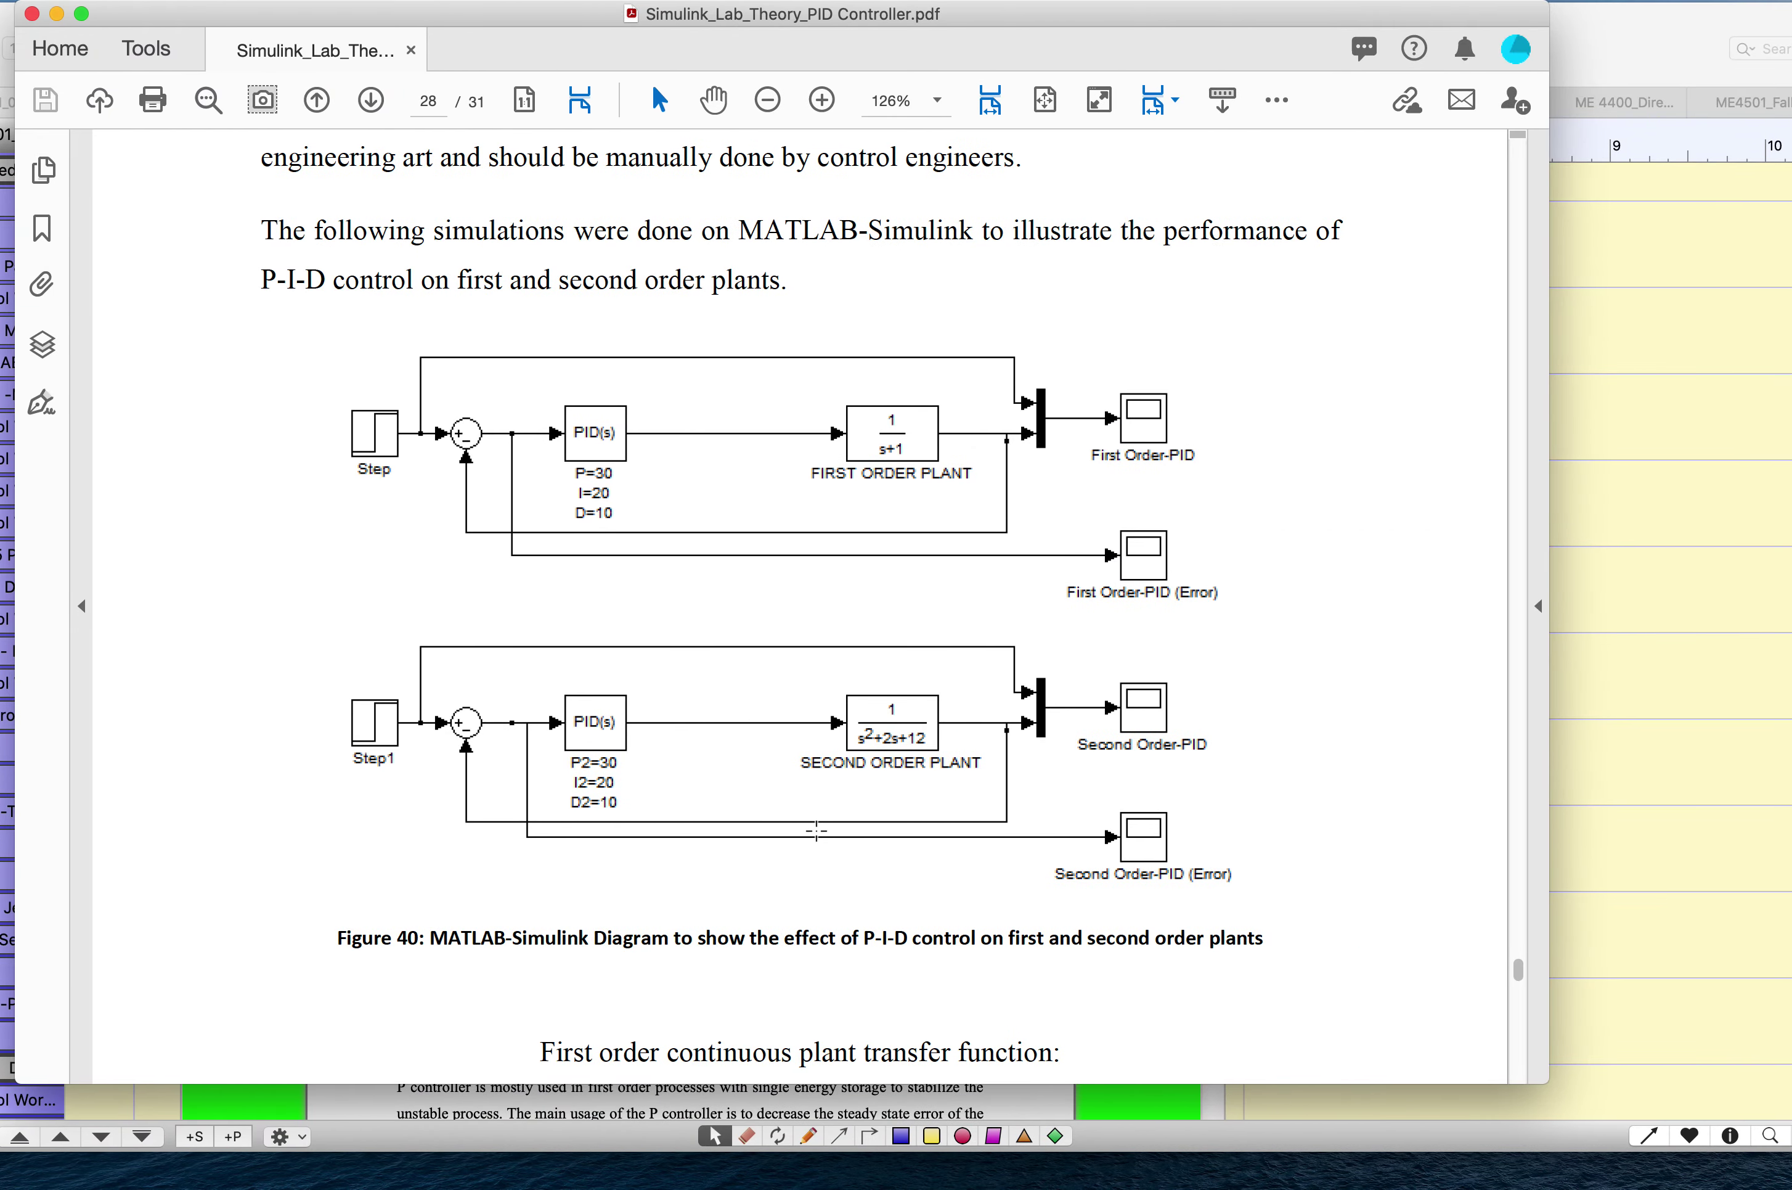
key("ctrl+Left")
double_click(800, 638)
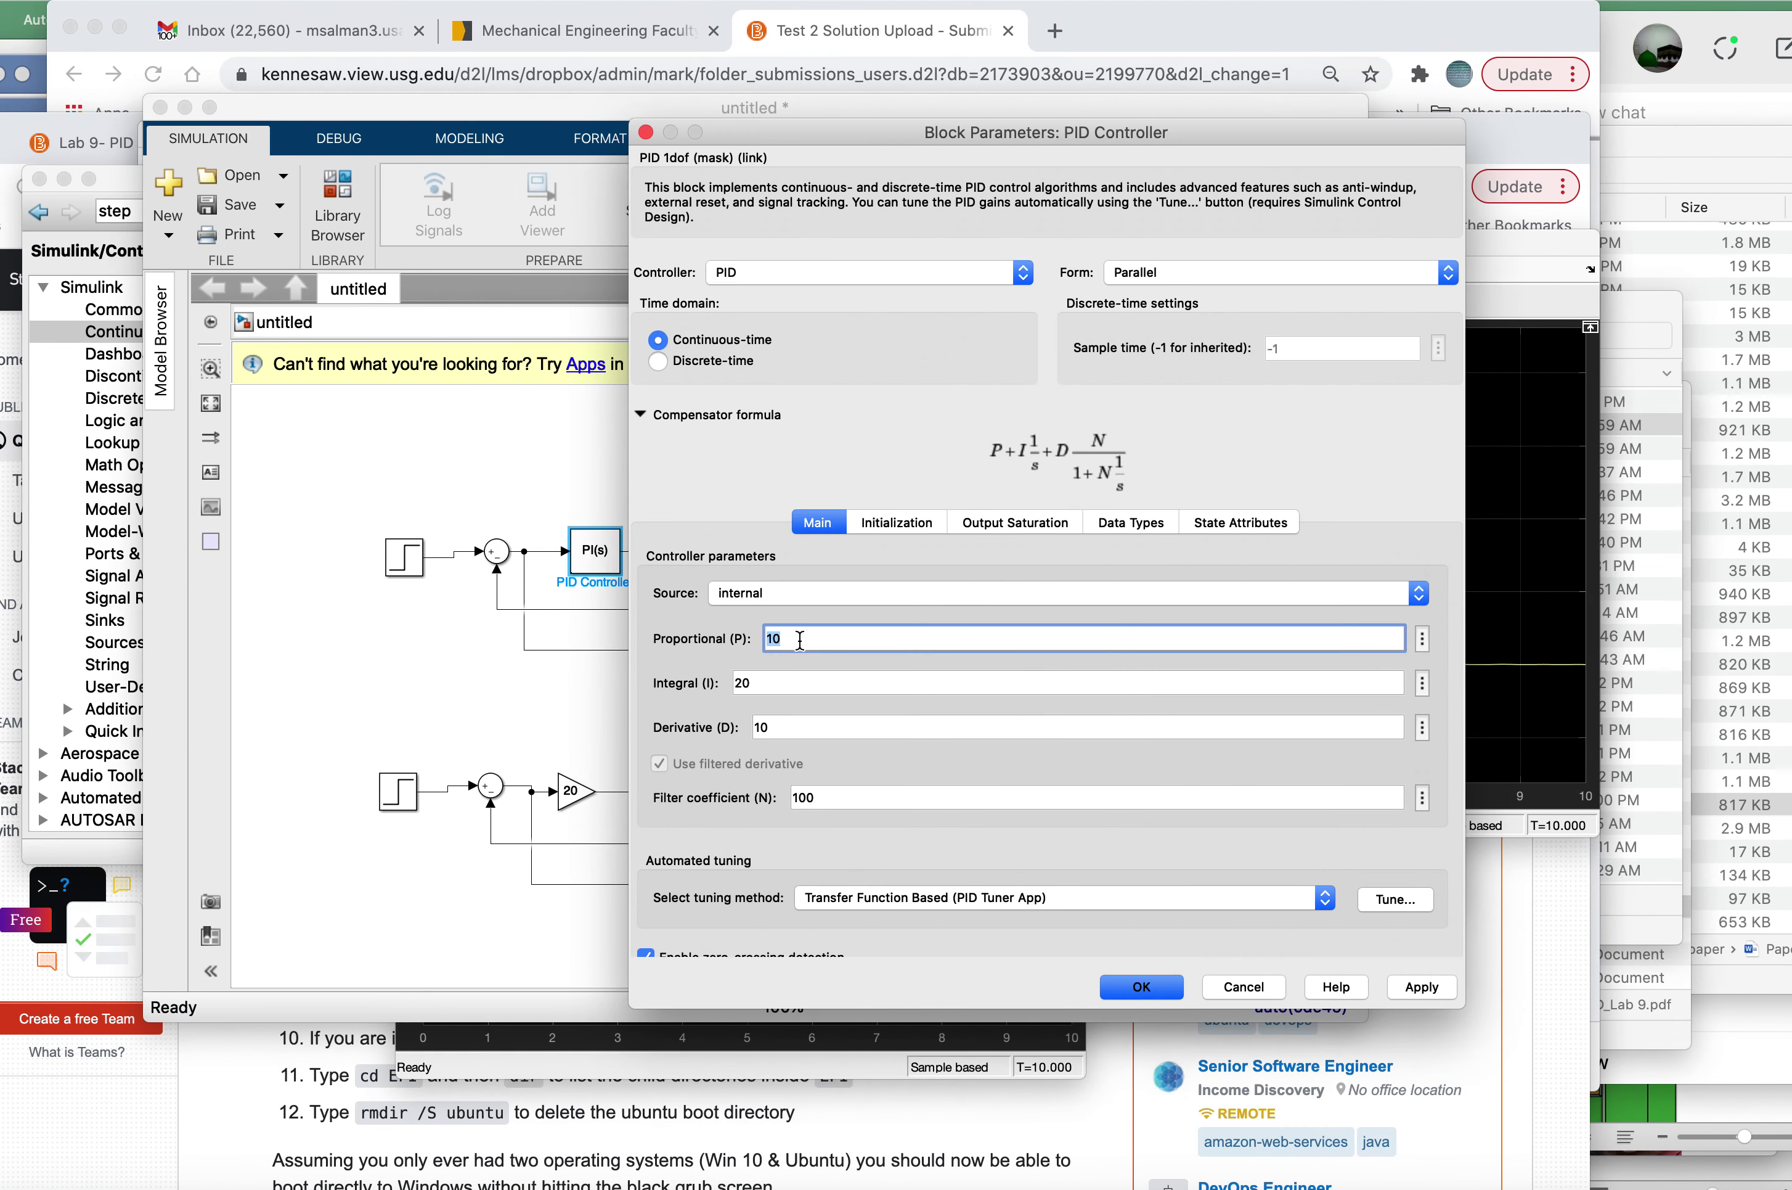
type("3")
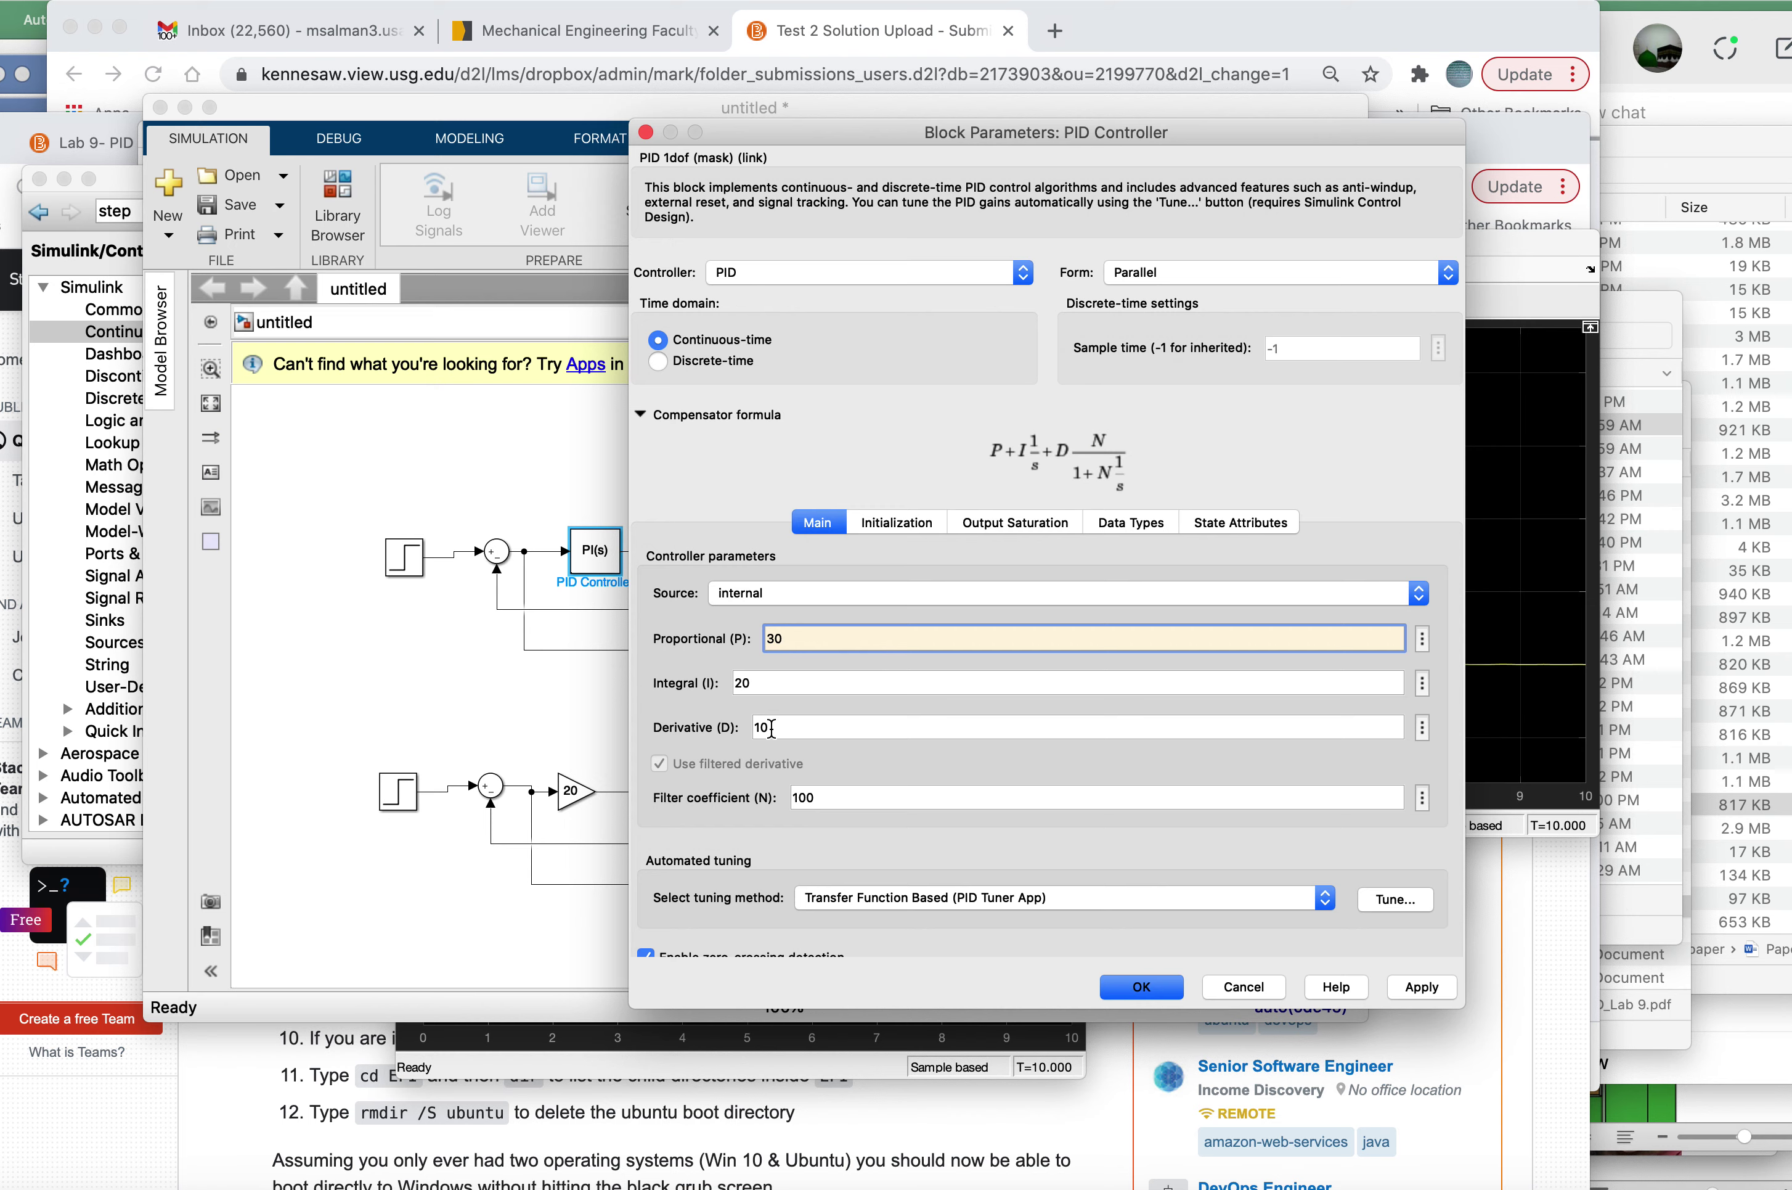
type("0")
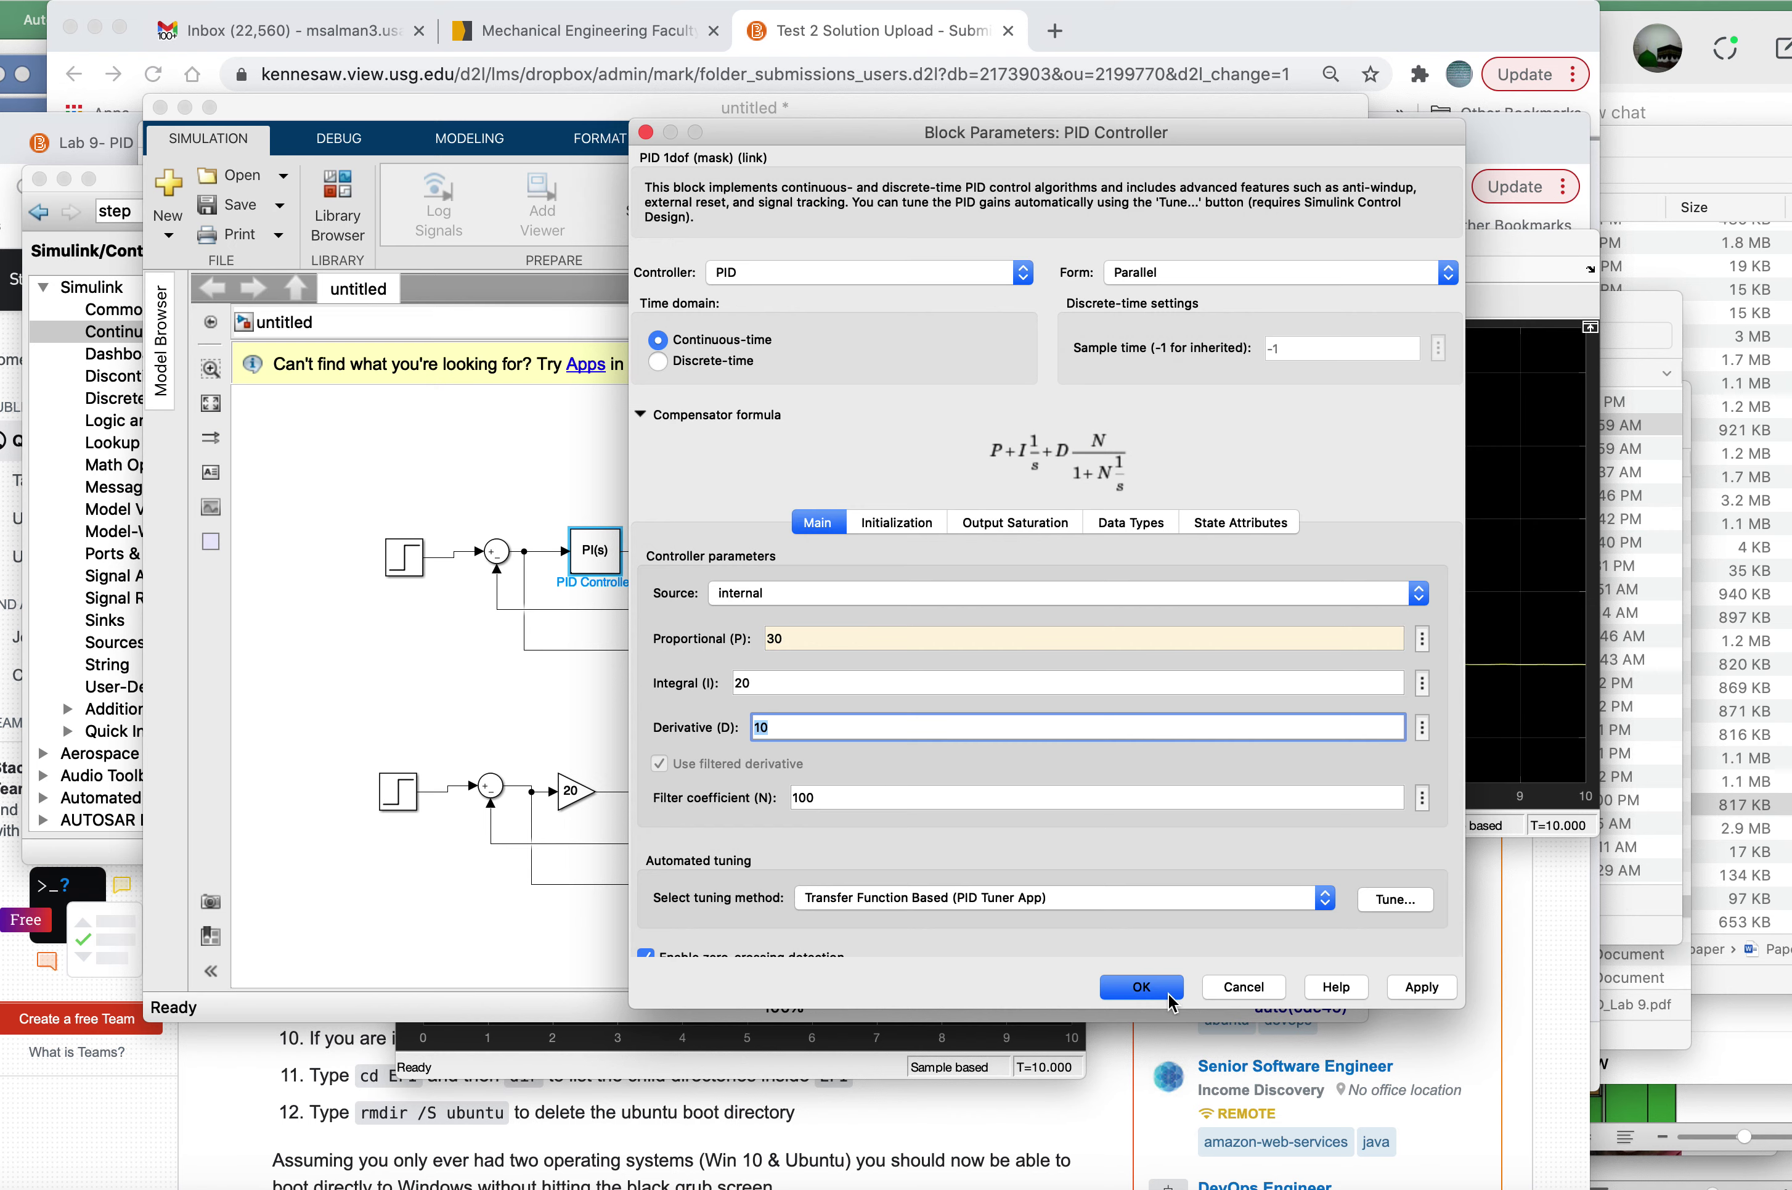
left_click(1170, 994)
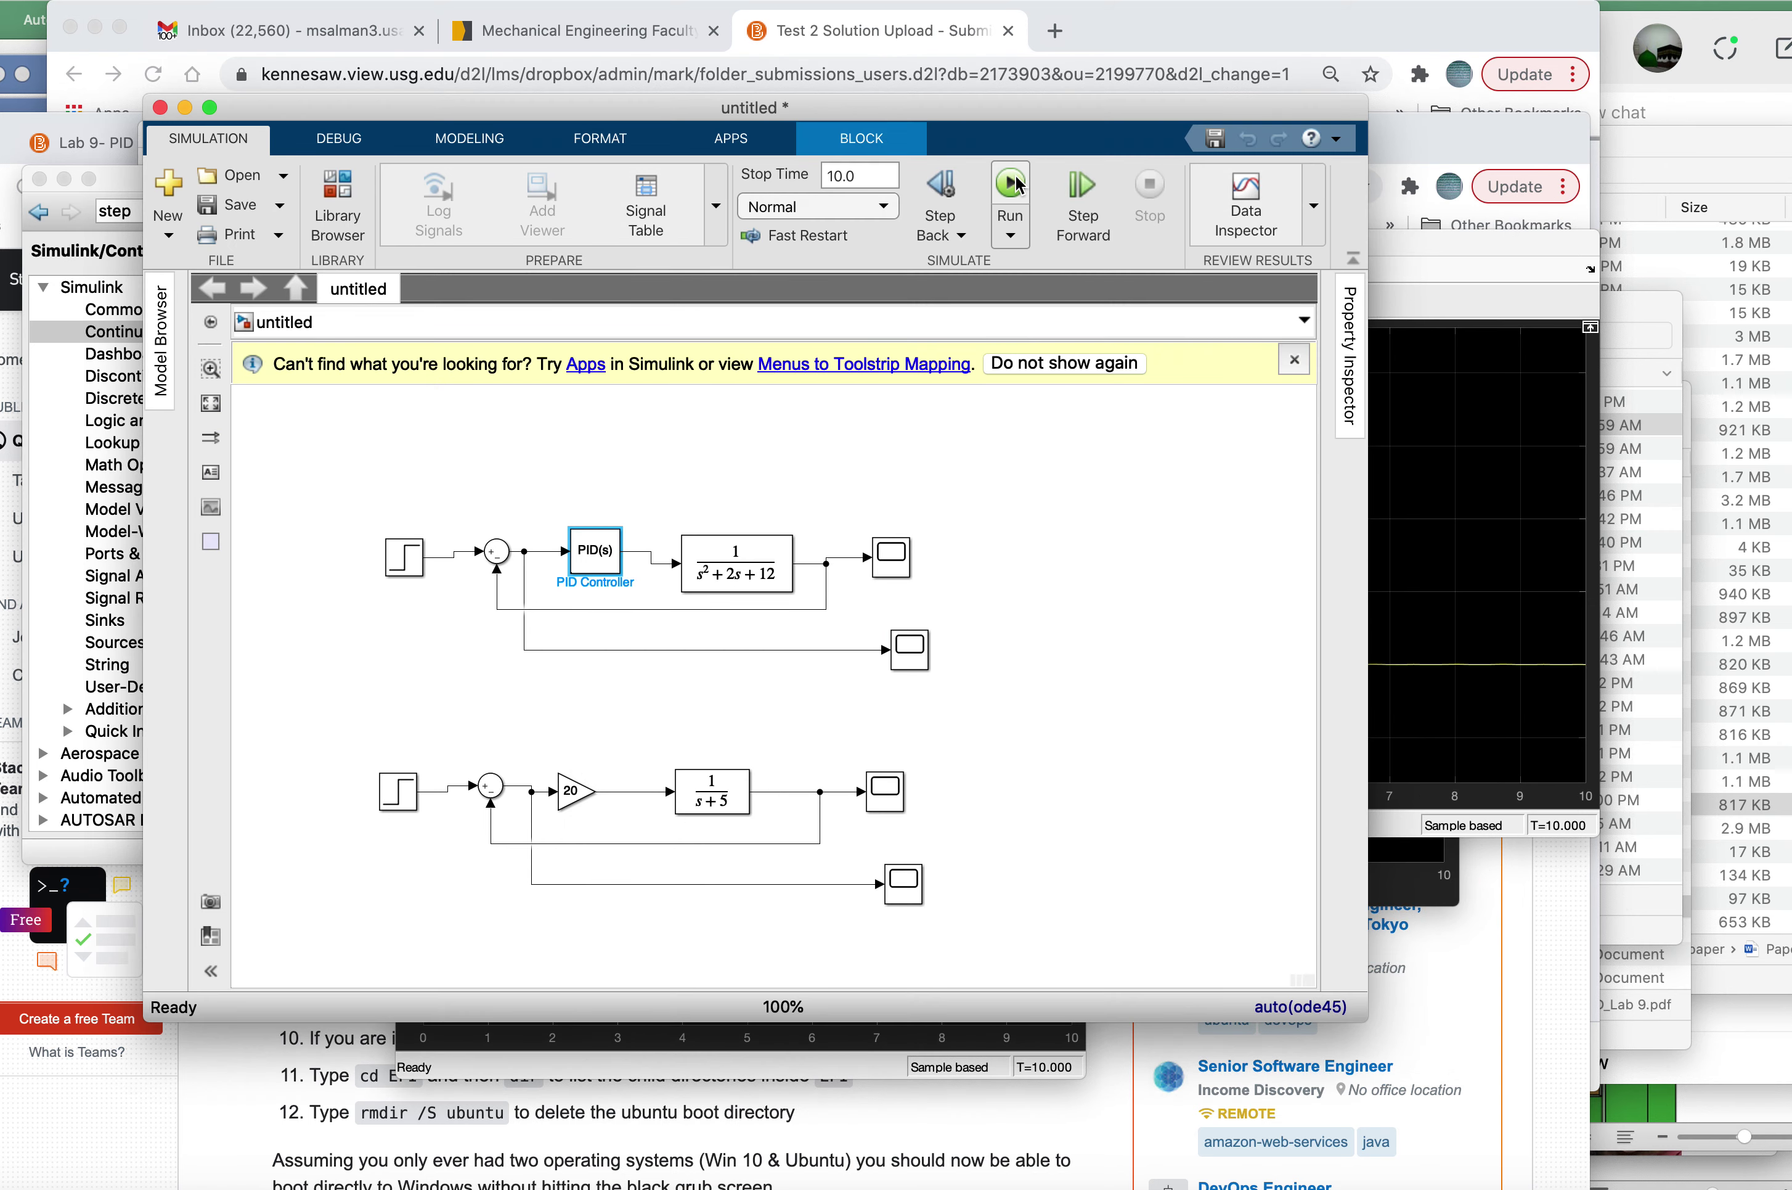
Step: Run the simulation and view the second-order P-I-D loop's output in its scope
left_click(1016, 184)
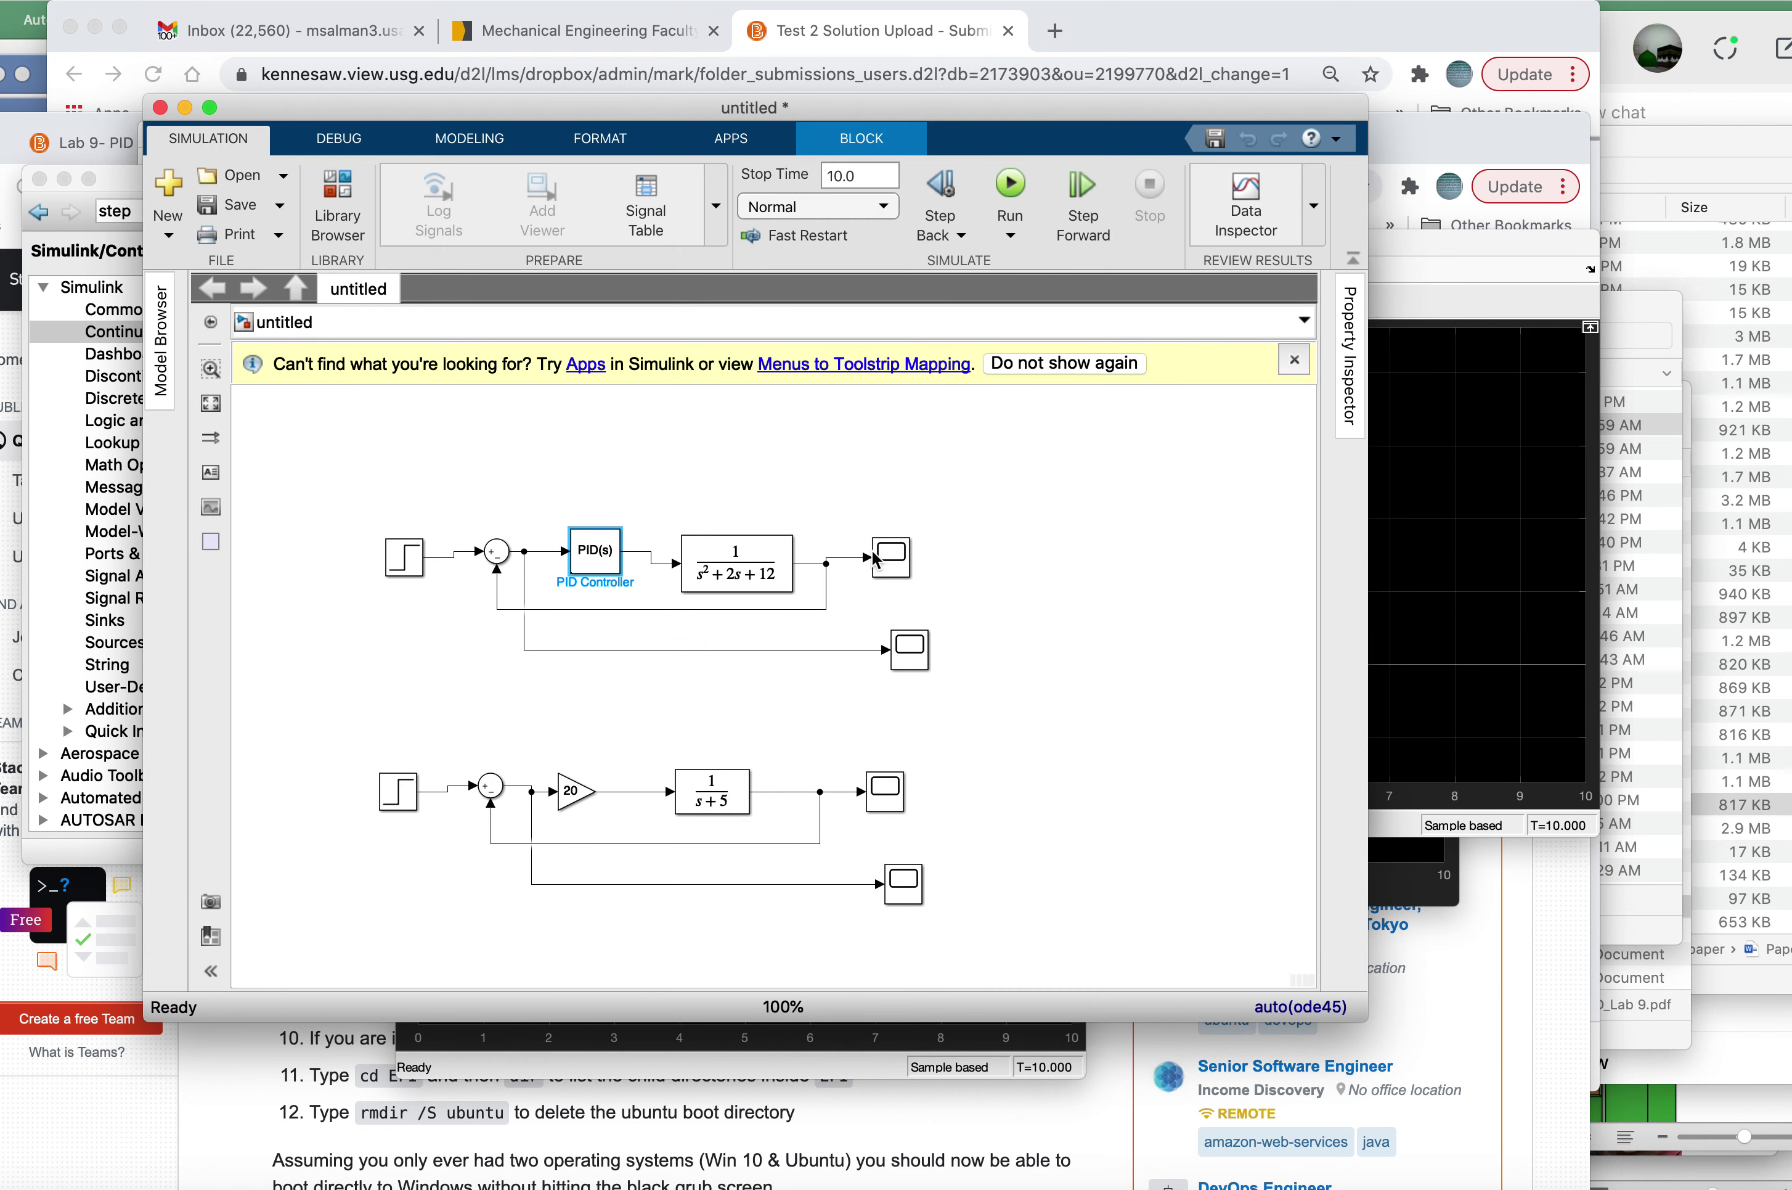
double_click(874, 557)
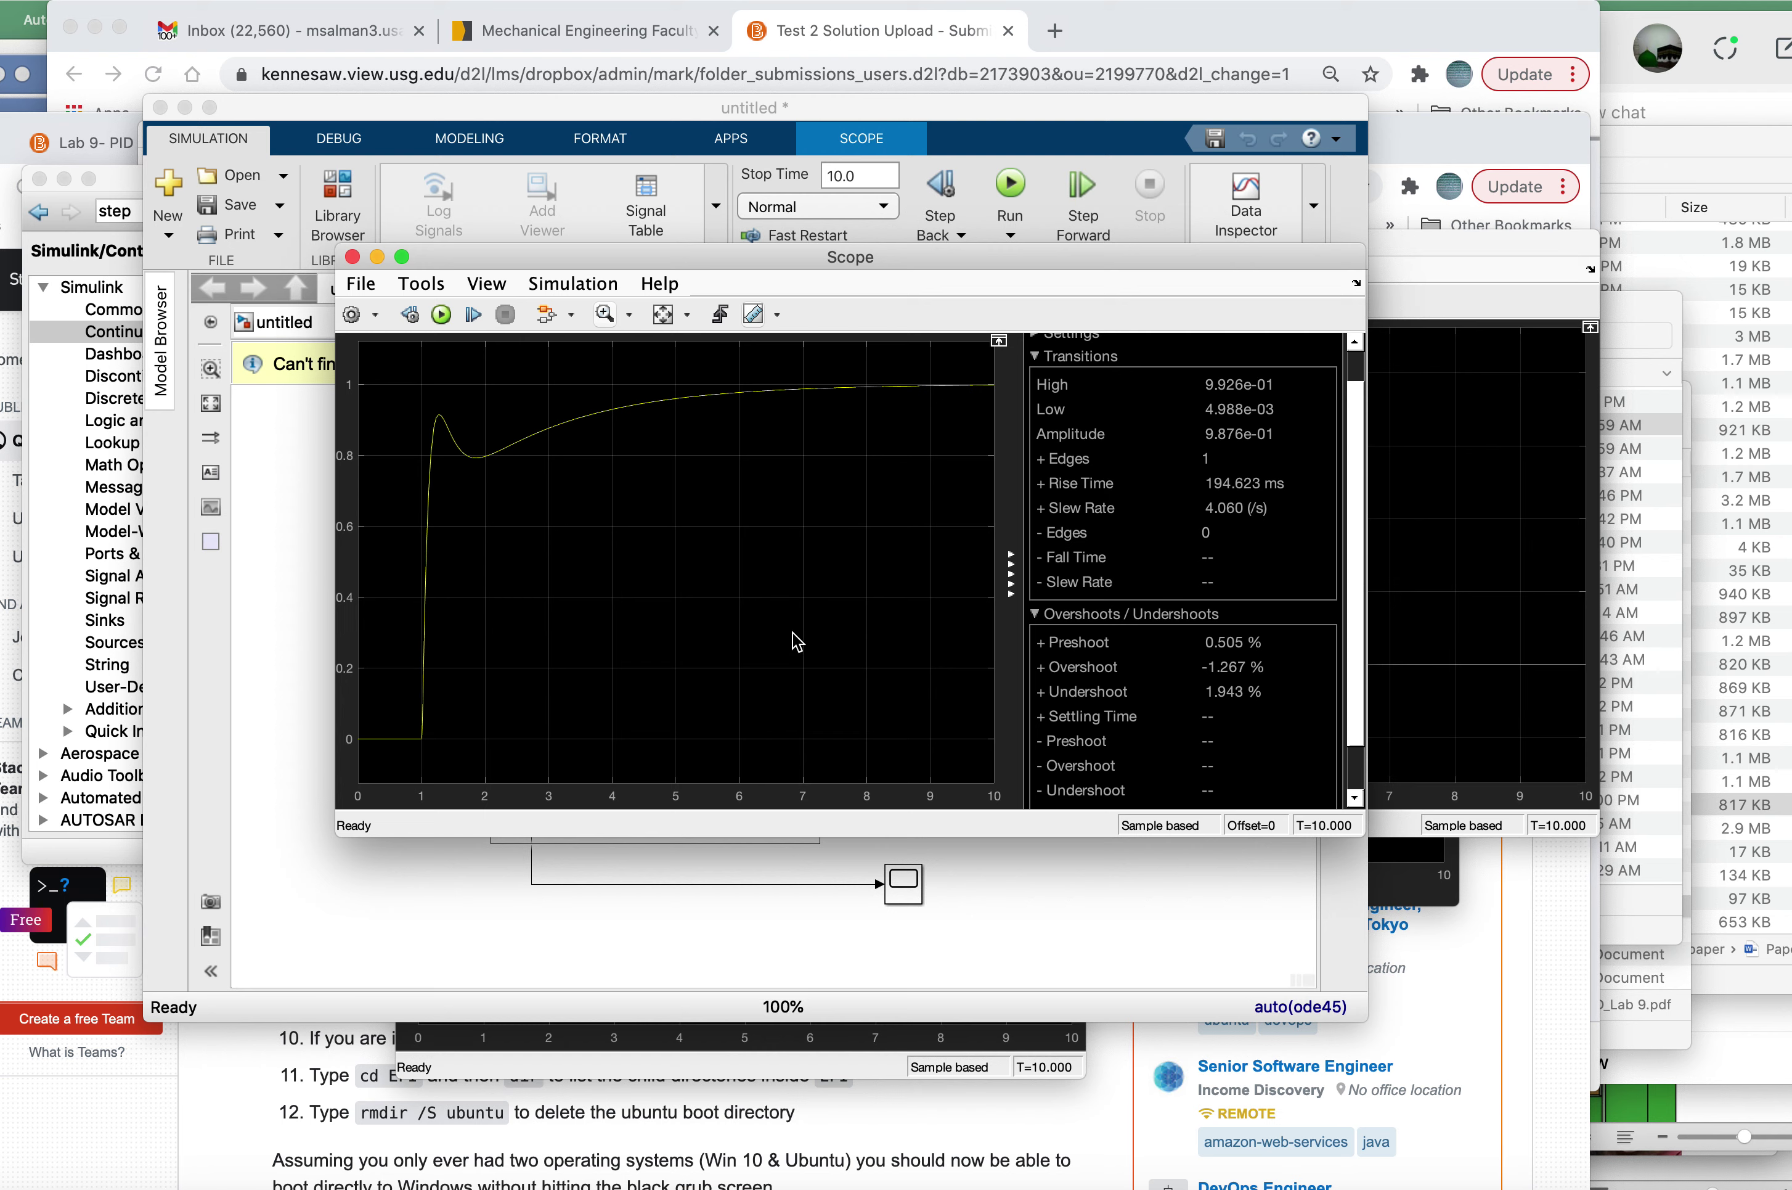
left_click(1053, 905)
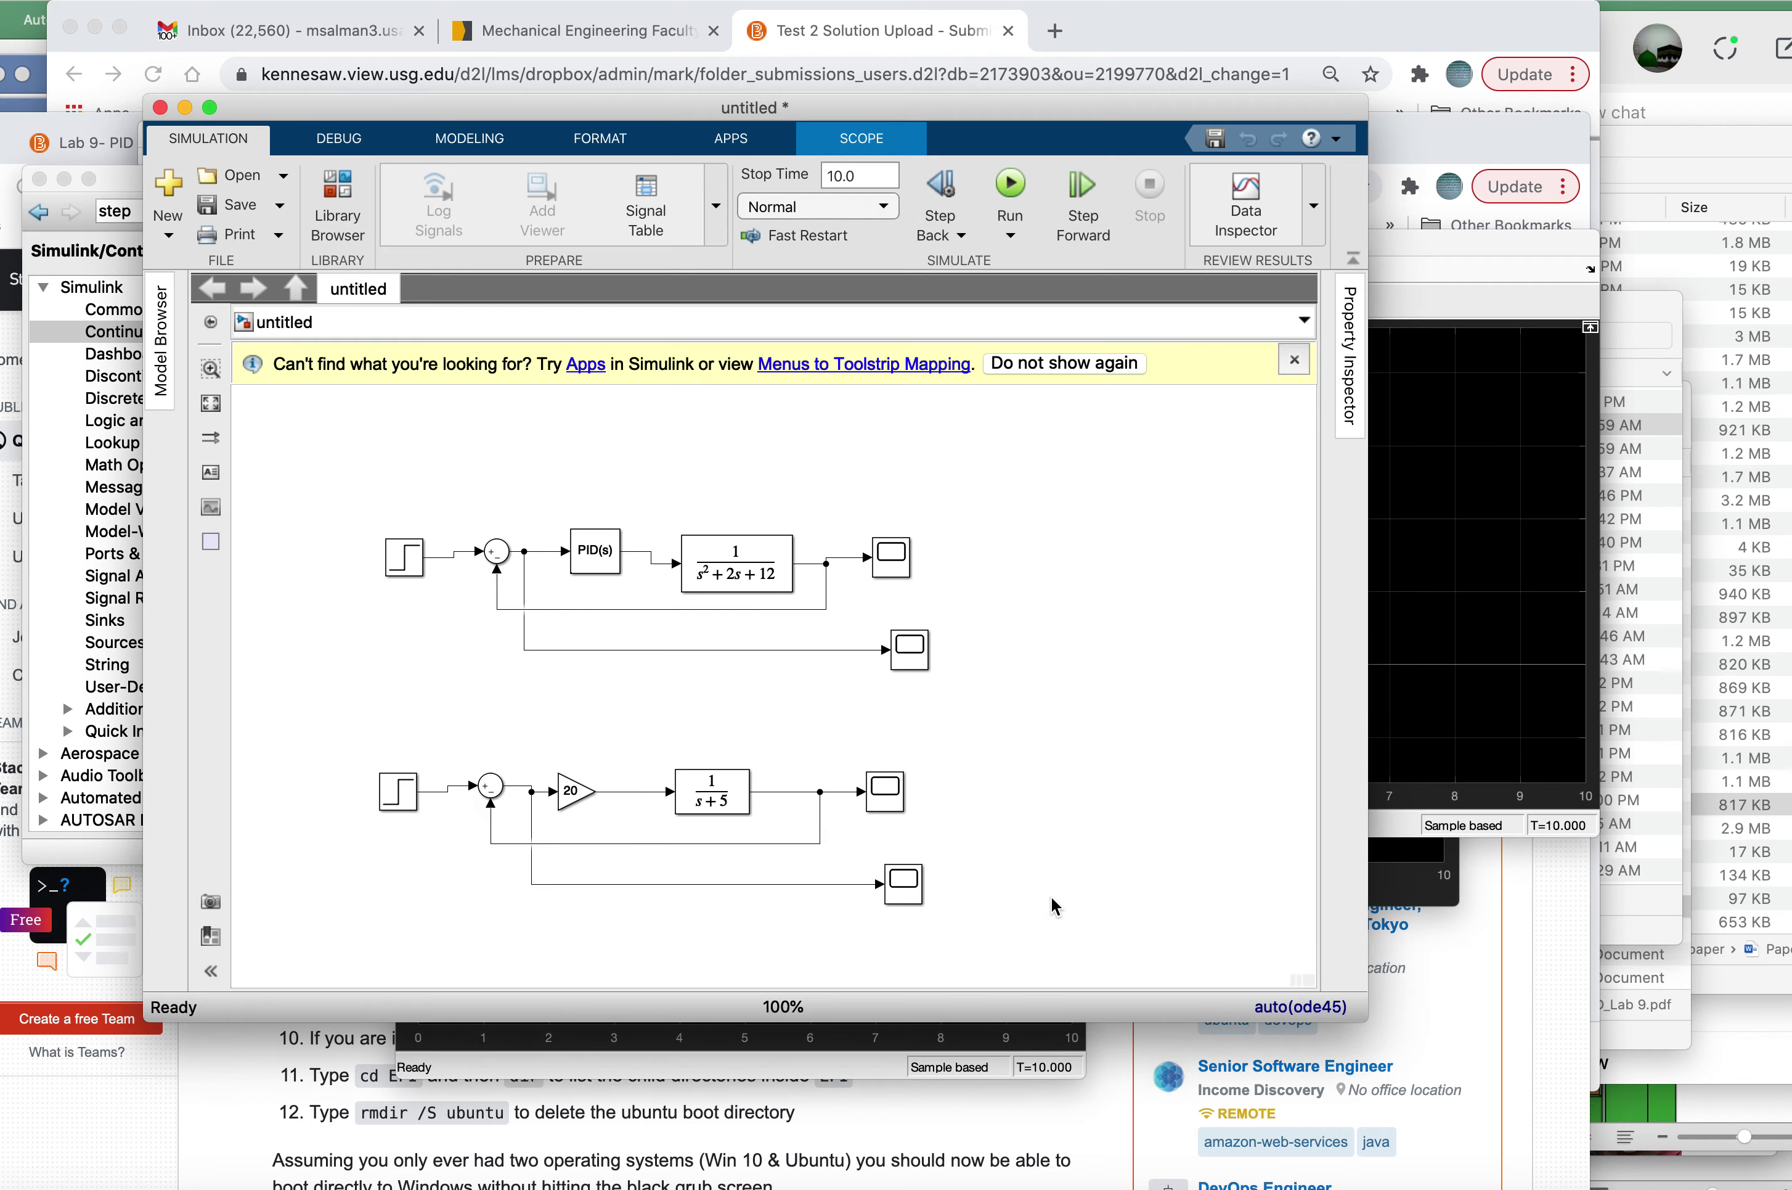
Step: Switch to the theory PDF in Acrobat and examine the second-order P-I-D results and the automatic tuning output in Figure 45
key("ctrl+Right")
scroll(998, 775, "down", 5)
scroll(999, 778, "down", 15)
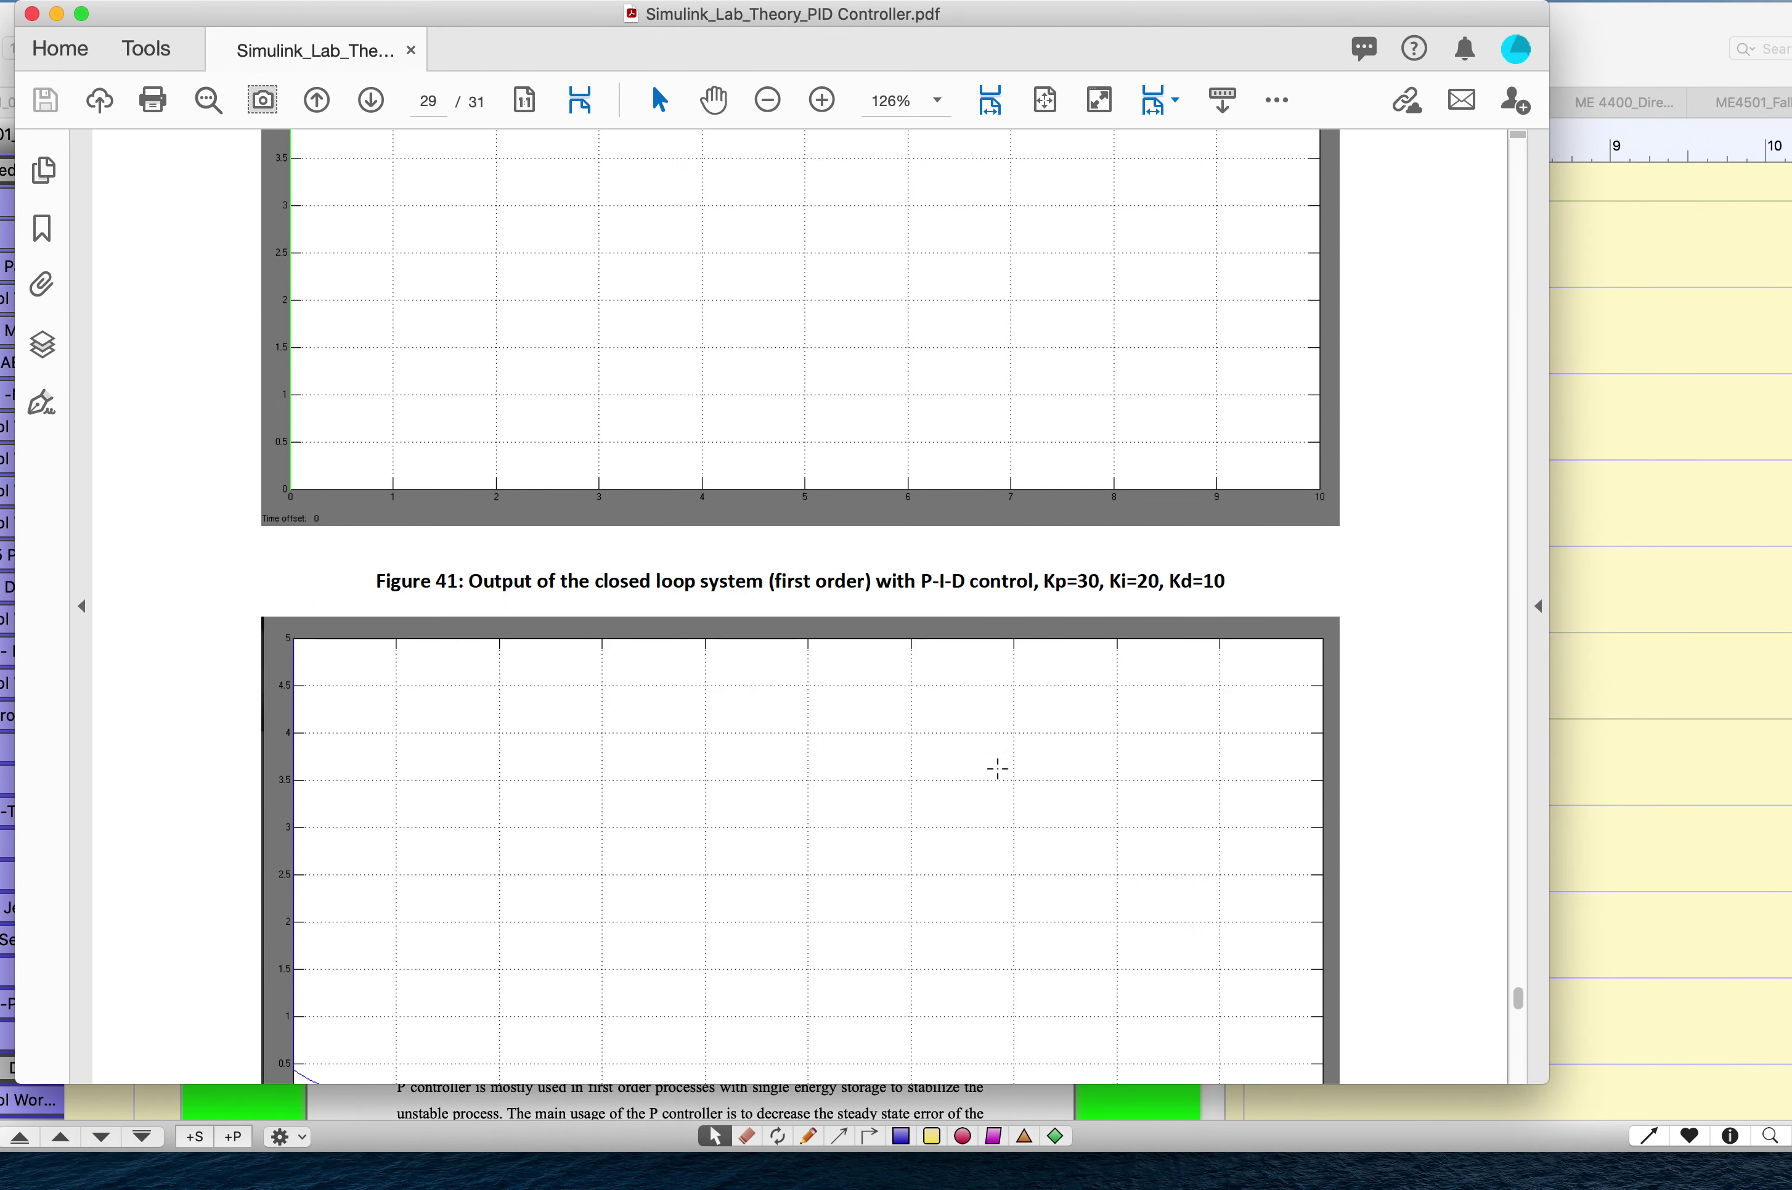
scroll(997, 768, "down", 20)
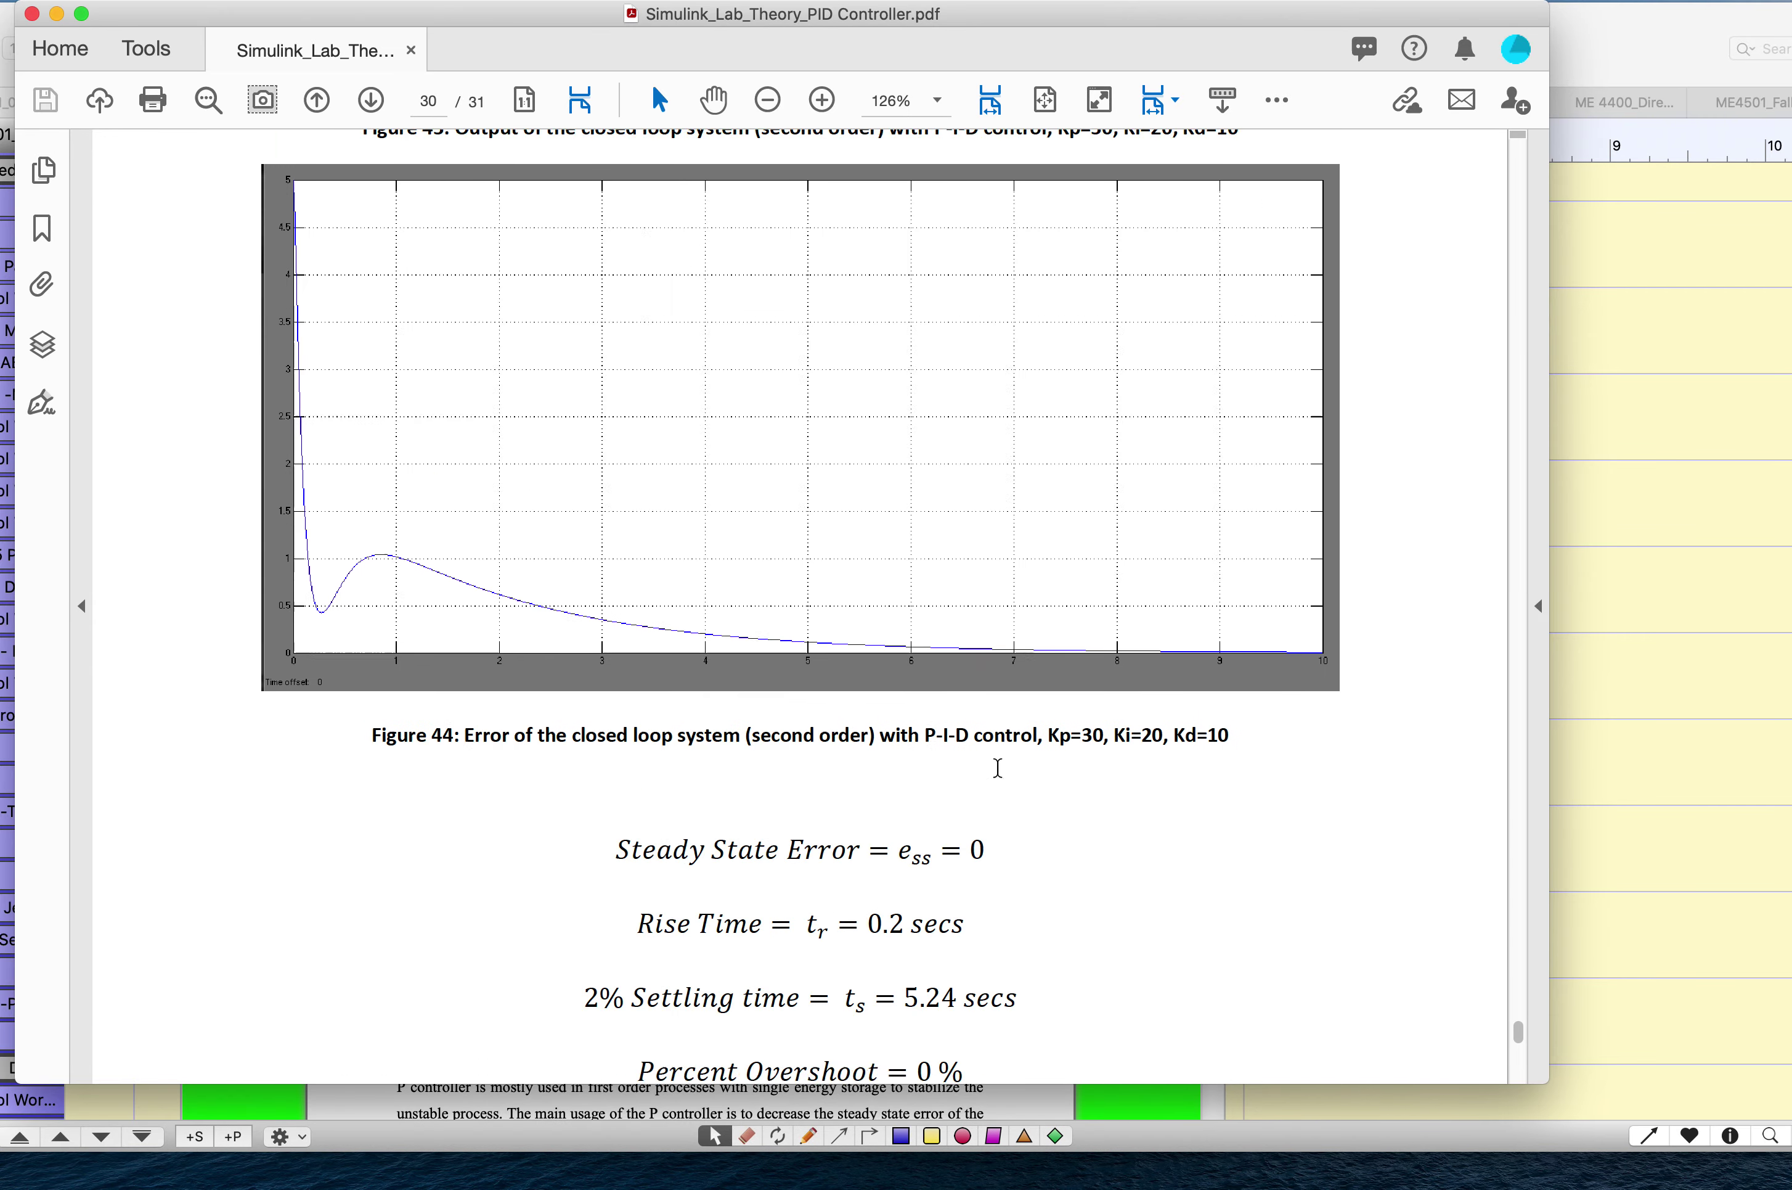
scroll(998, 768, "down", 20)
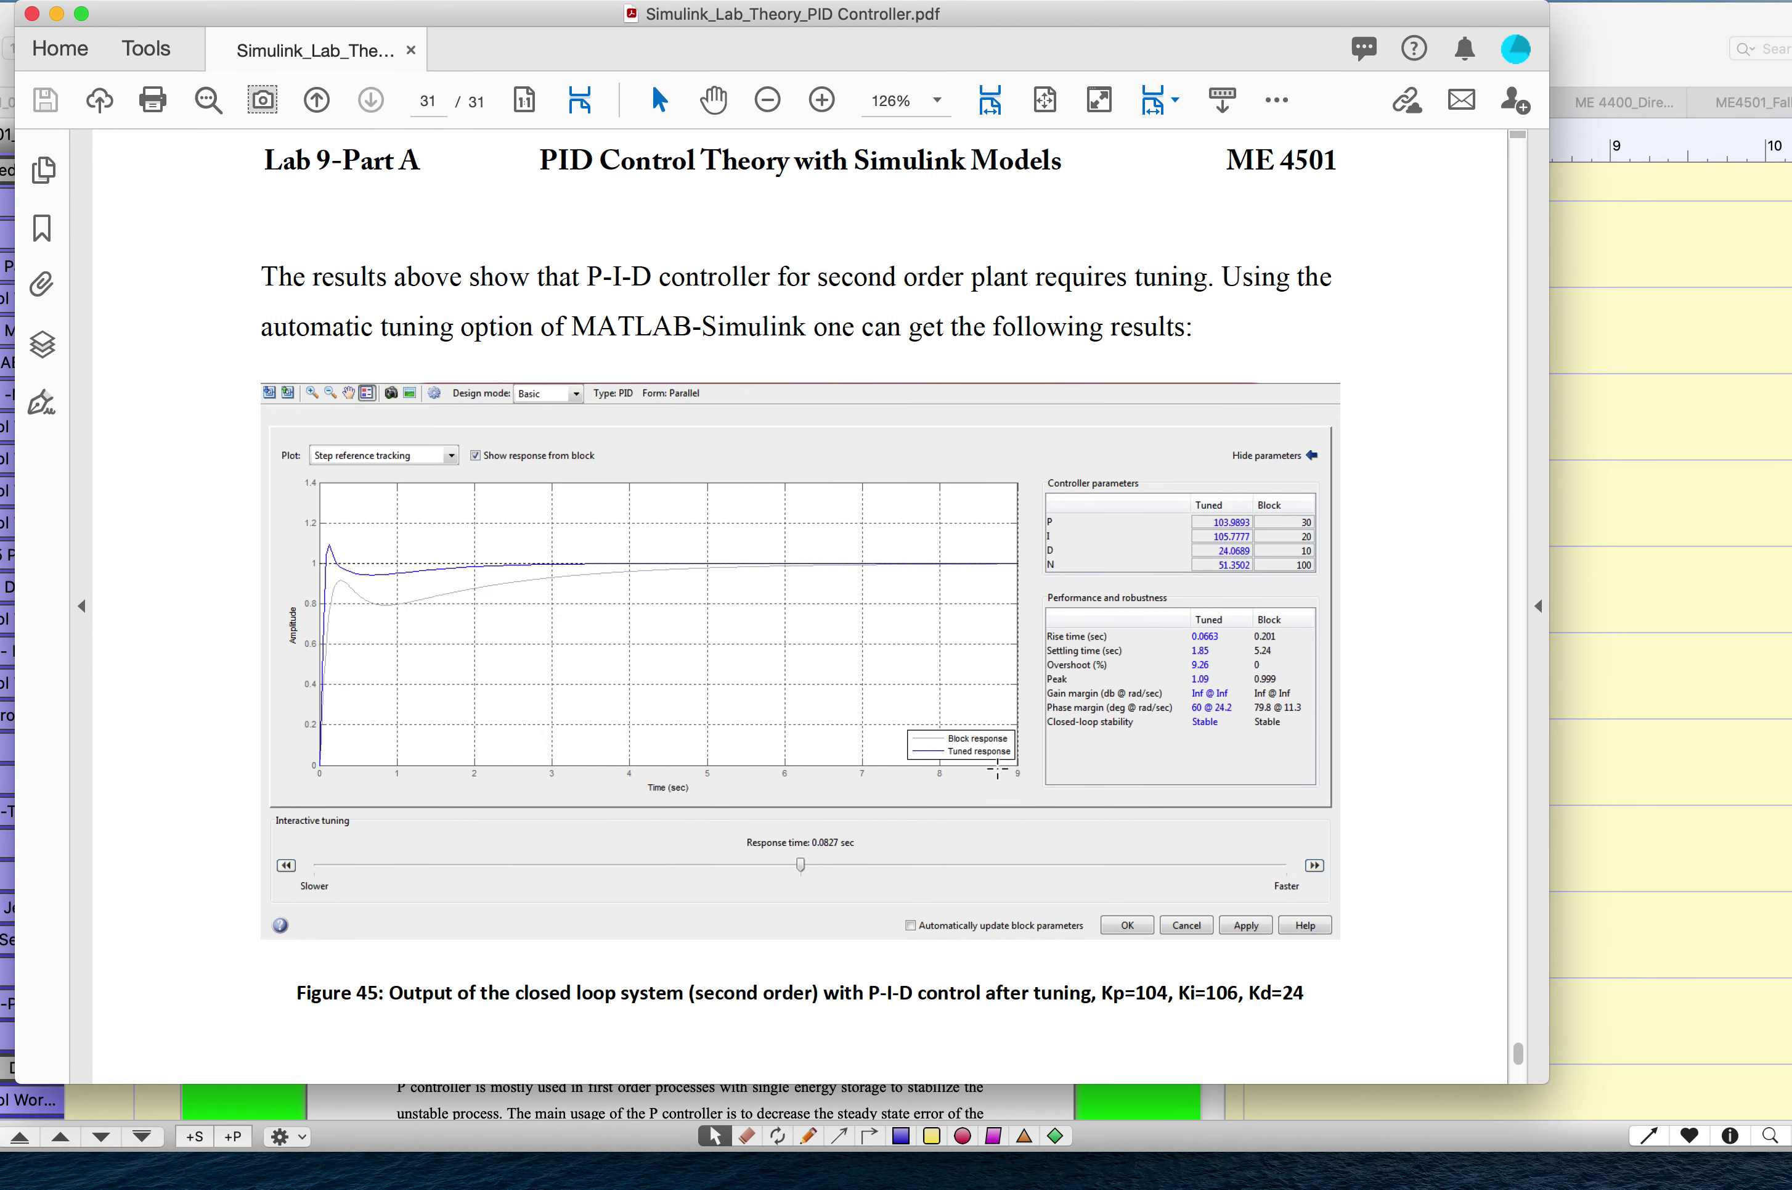
scroll(997, 772, "down", 2)
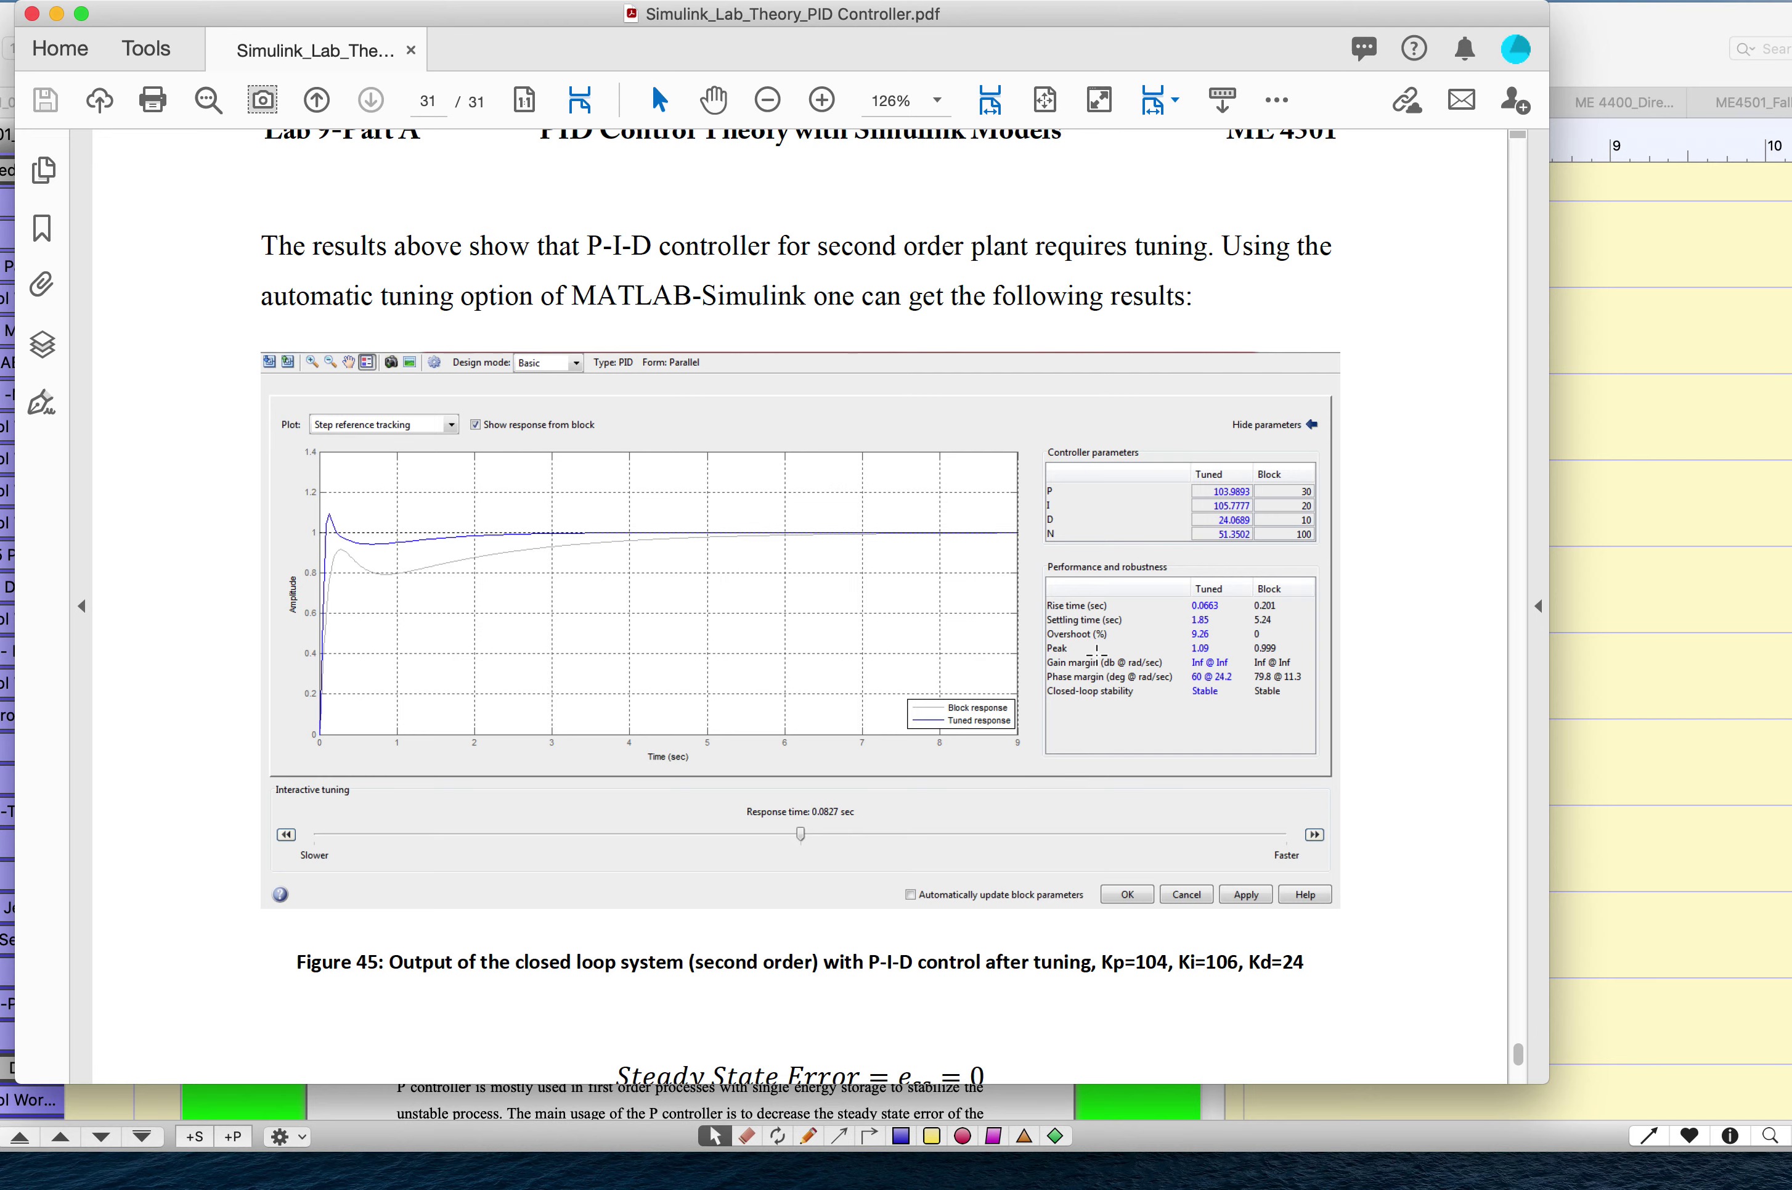
Step: Return to Simulink and launch the PID Tuner for the upper loop's PID Controller block
key("ctrl+Left")
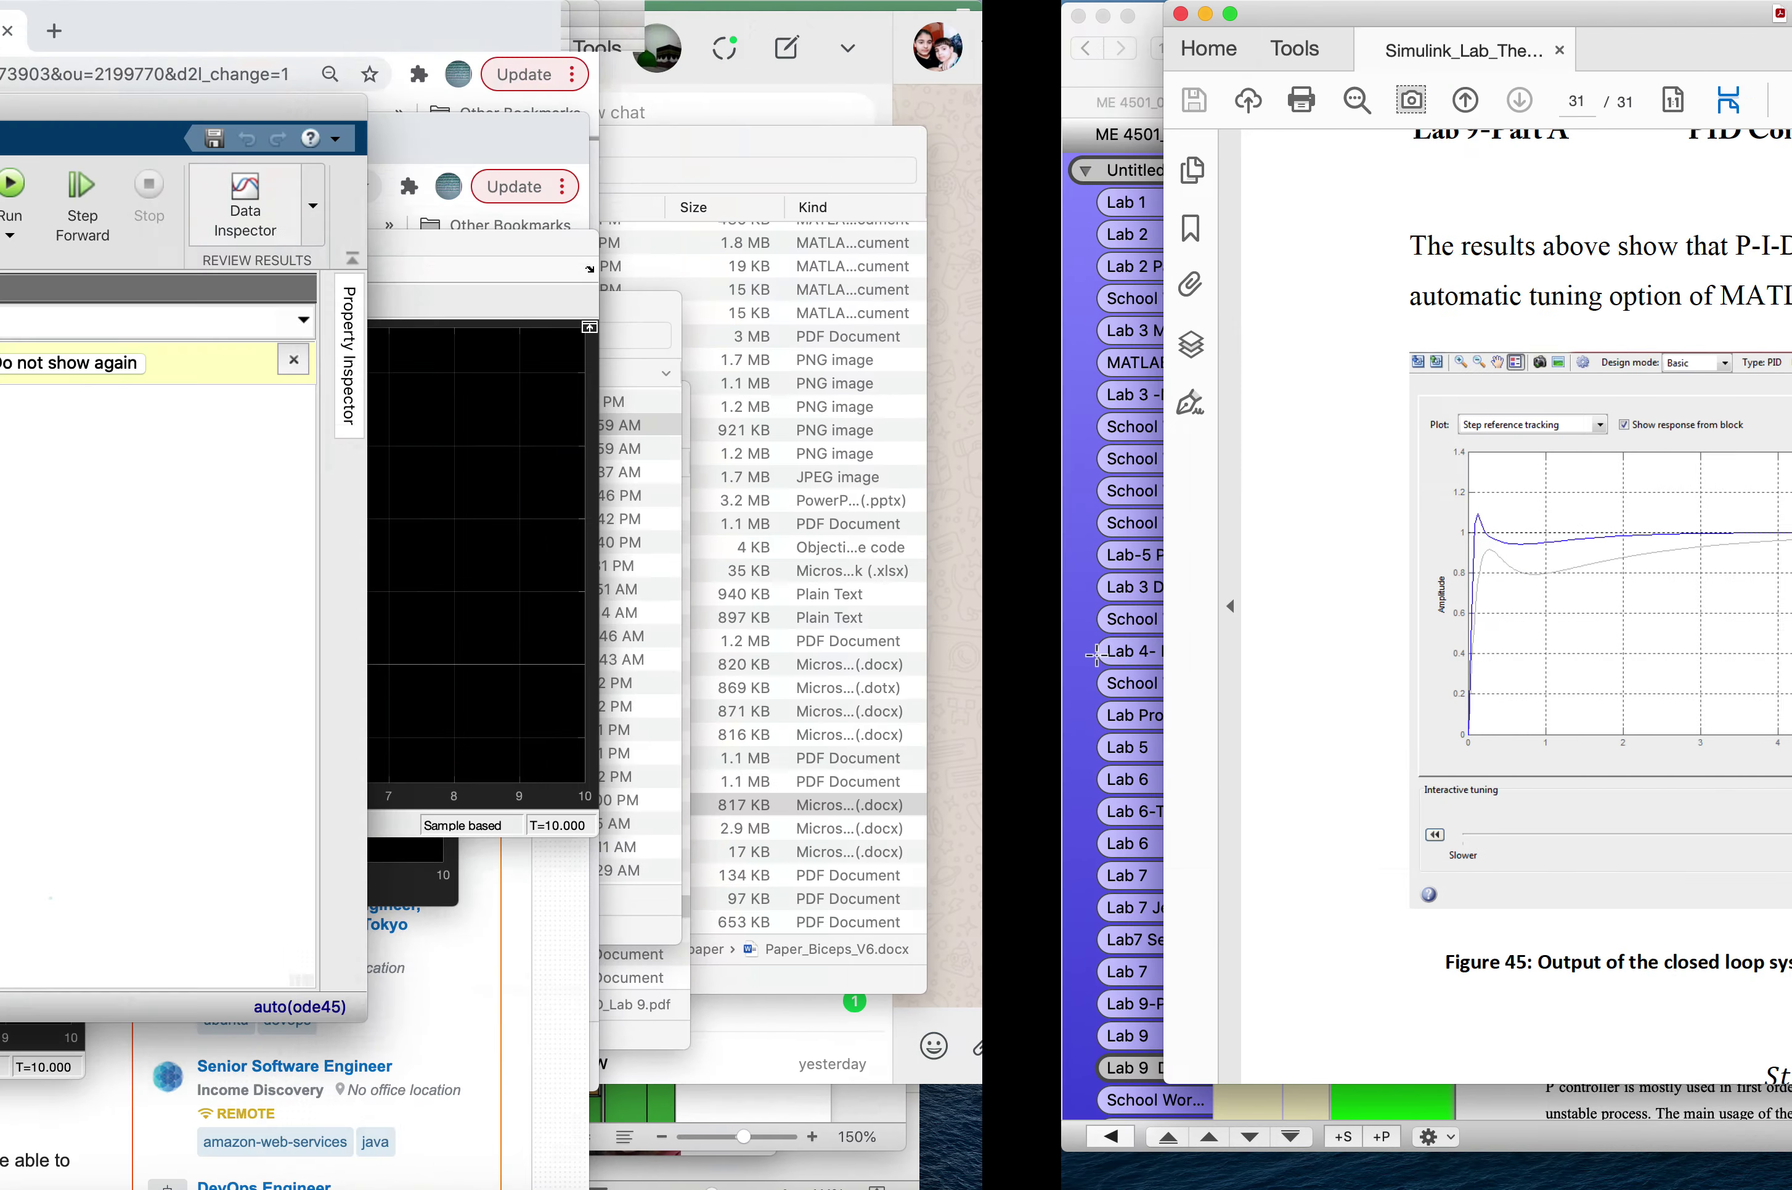
left_click(617, 559)
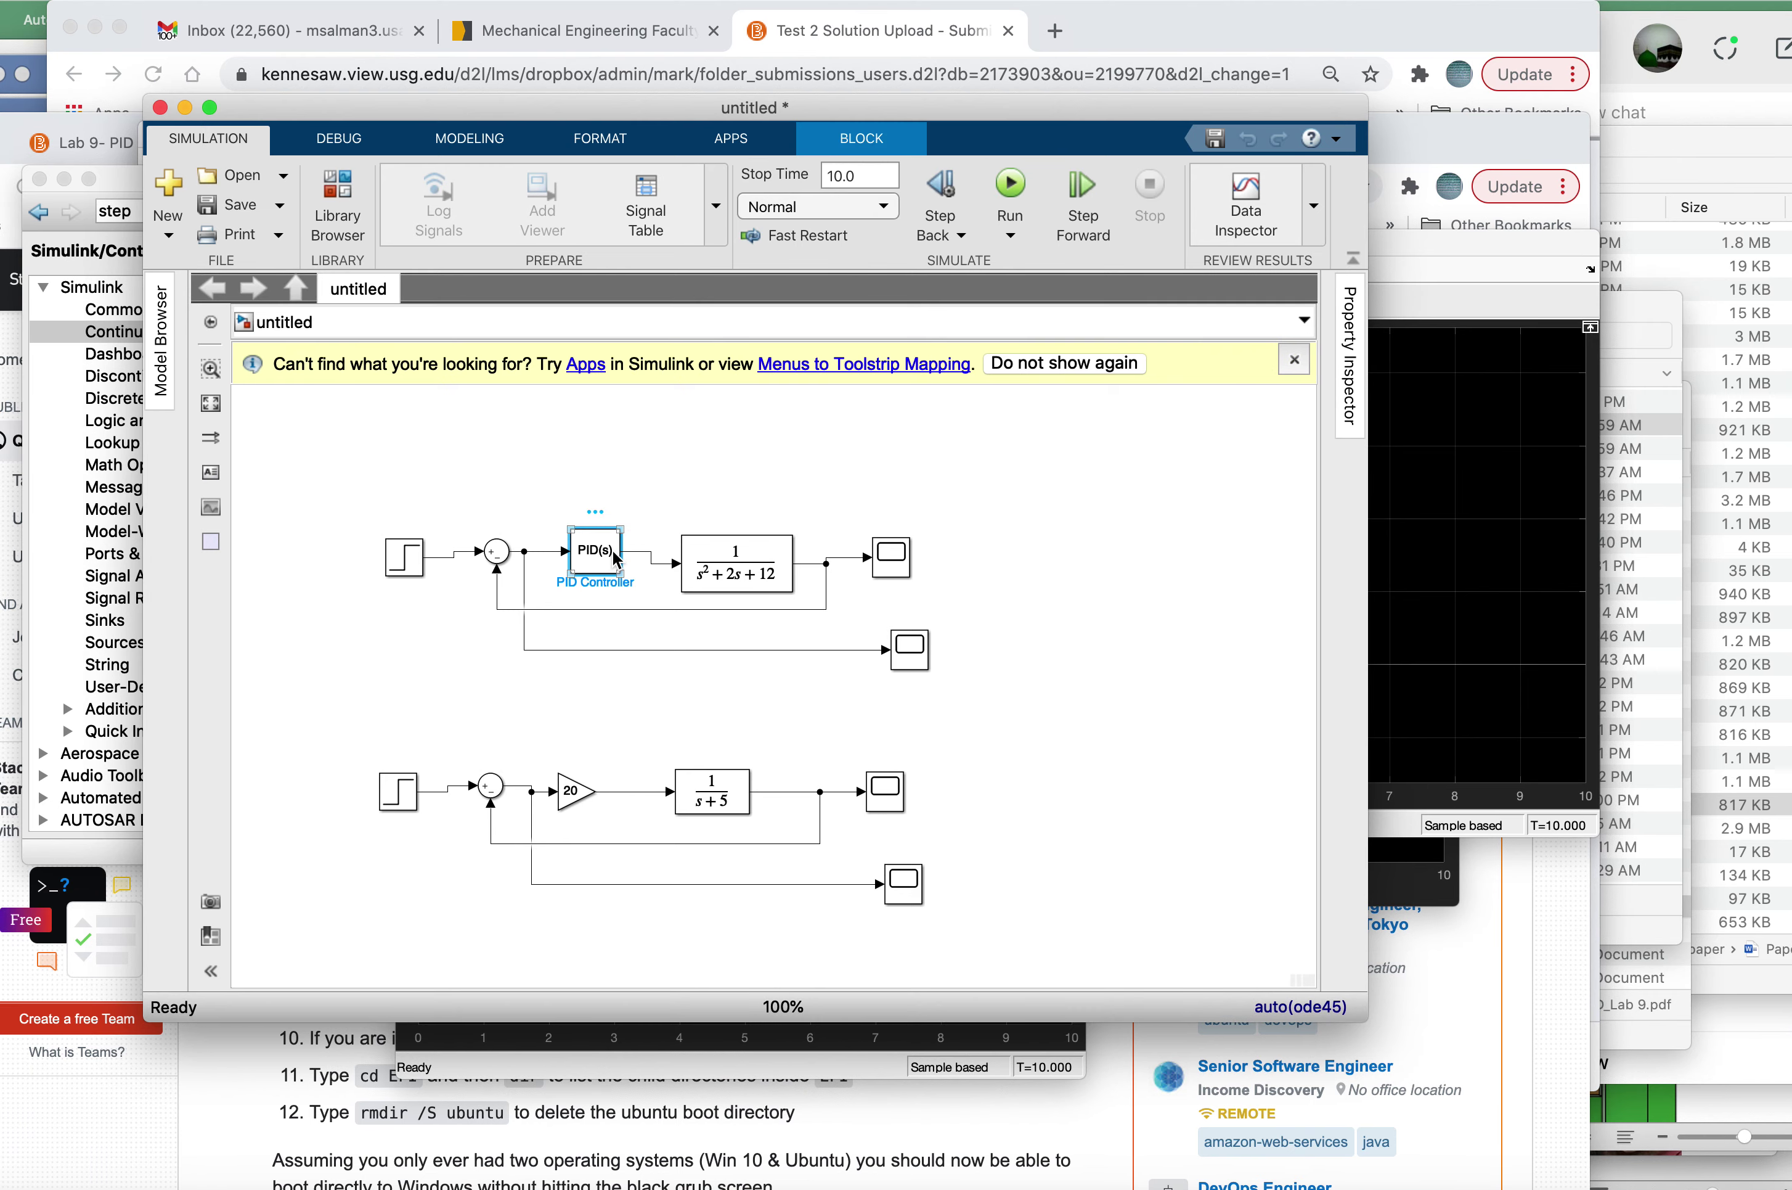
double_click(616, 559)
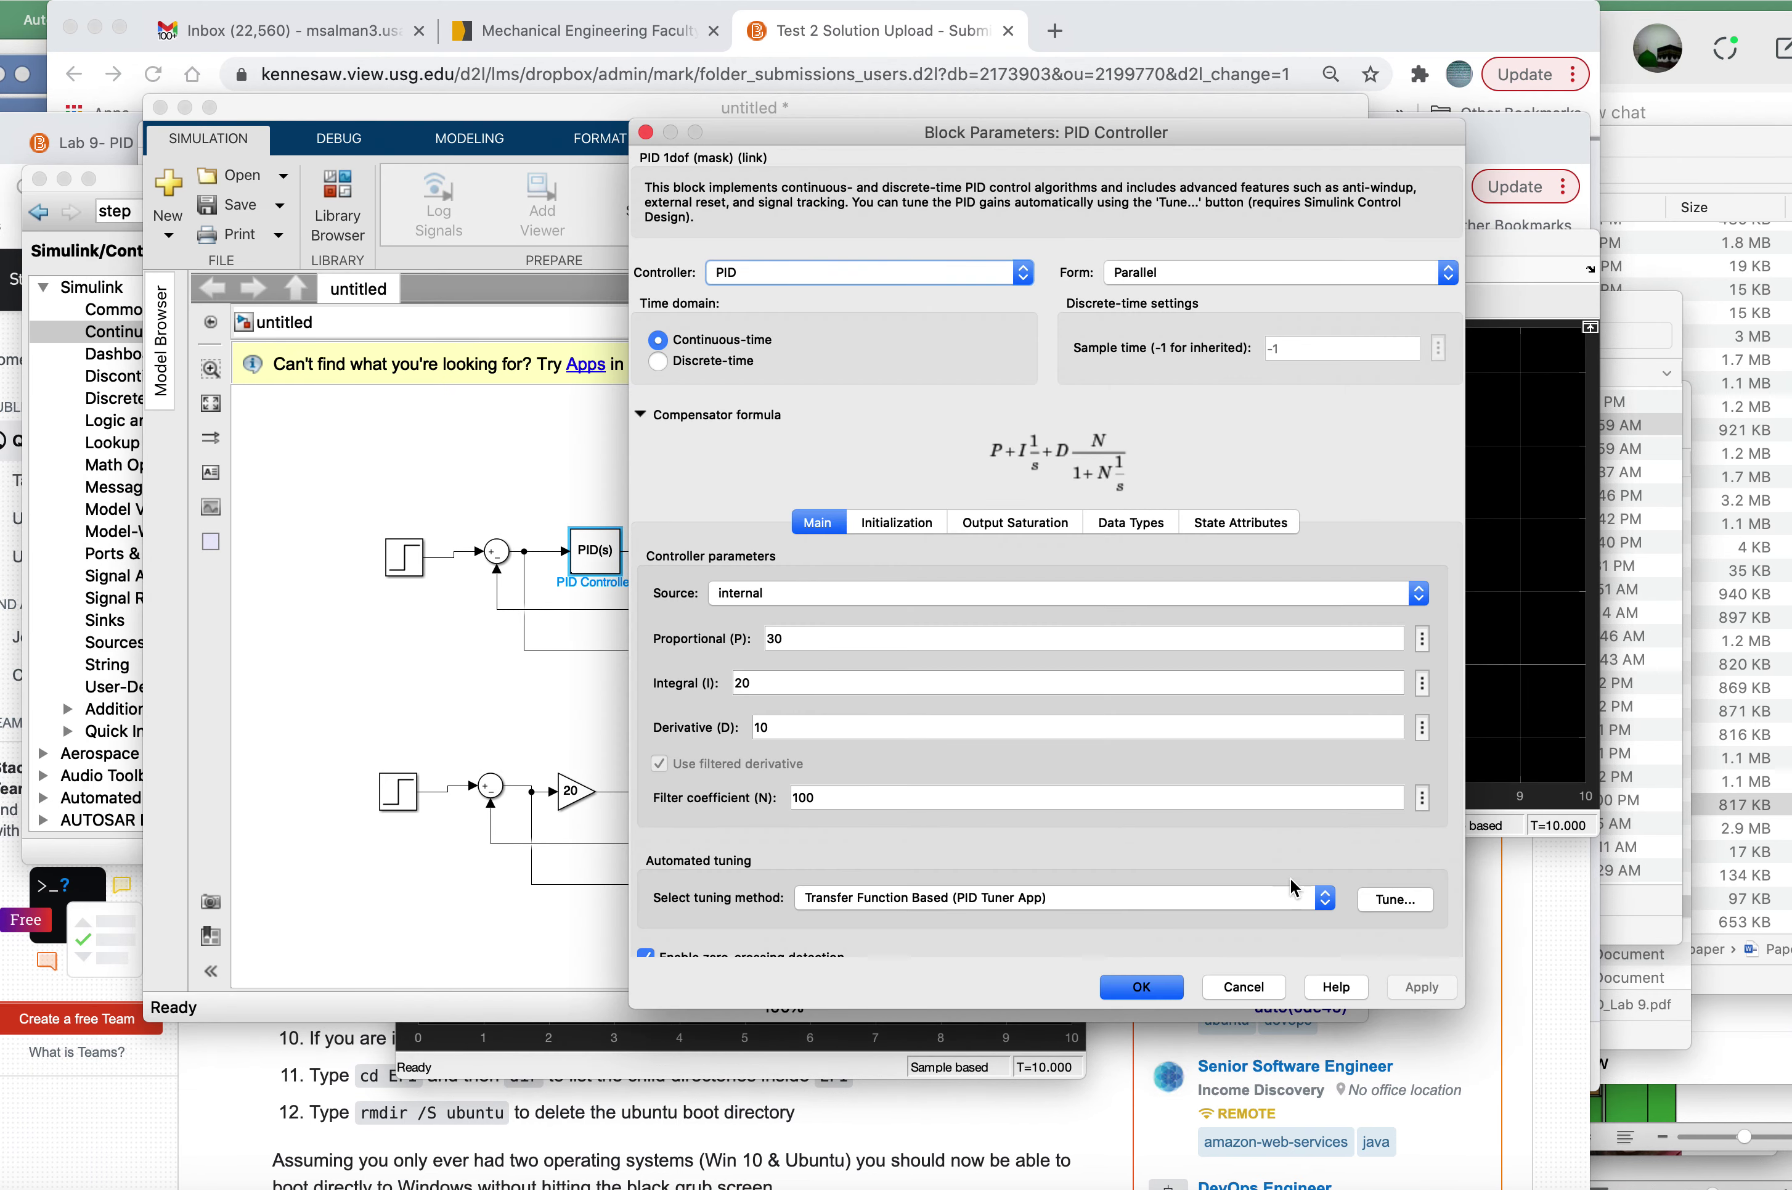
left_click(1397, 900)
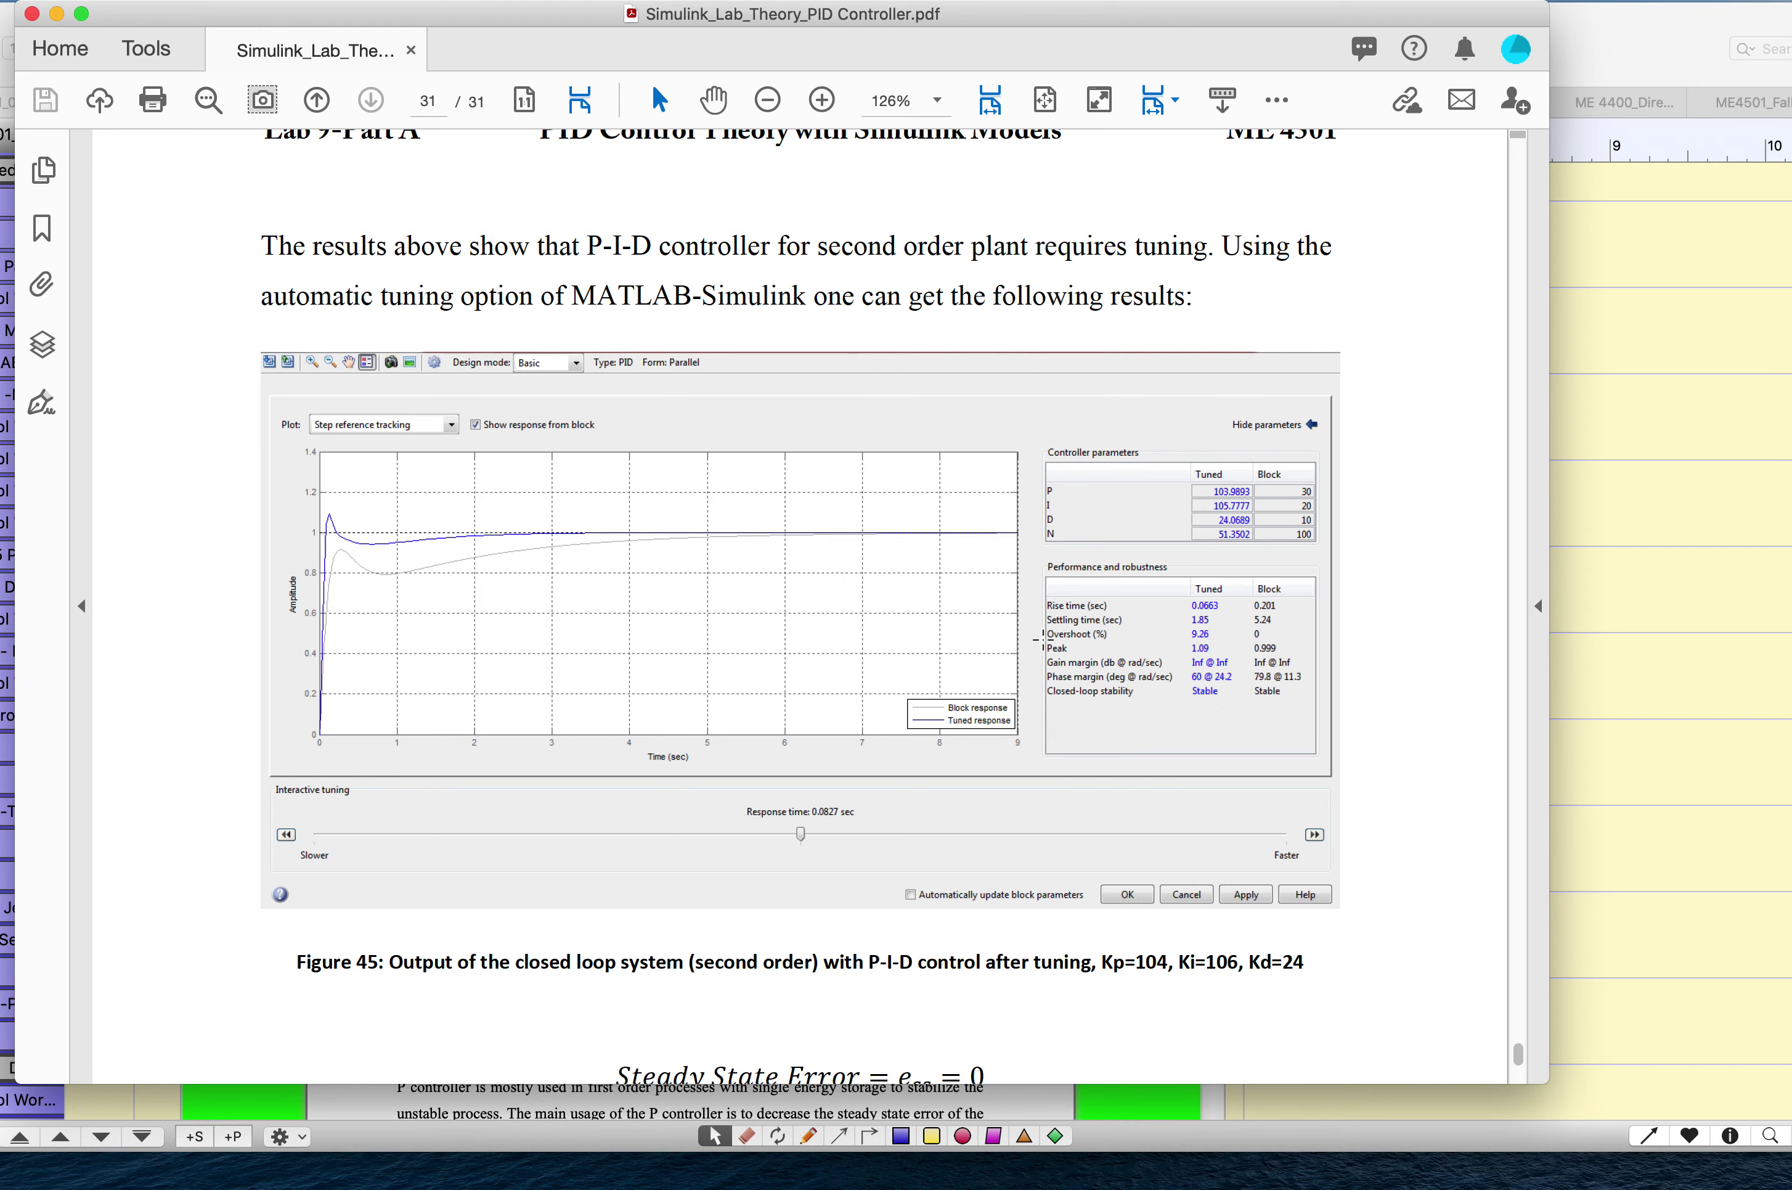
key("super+Tab")
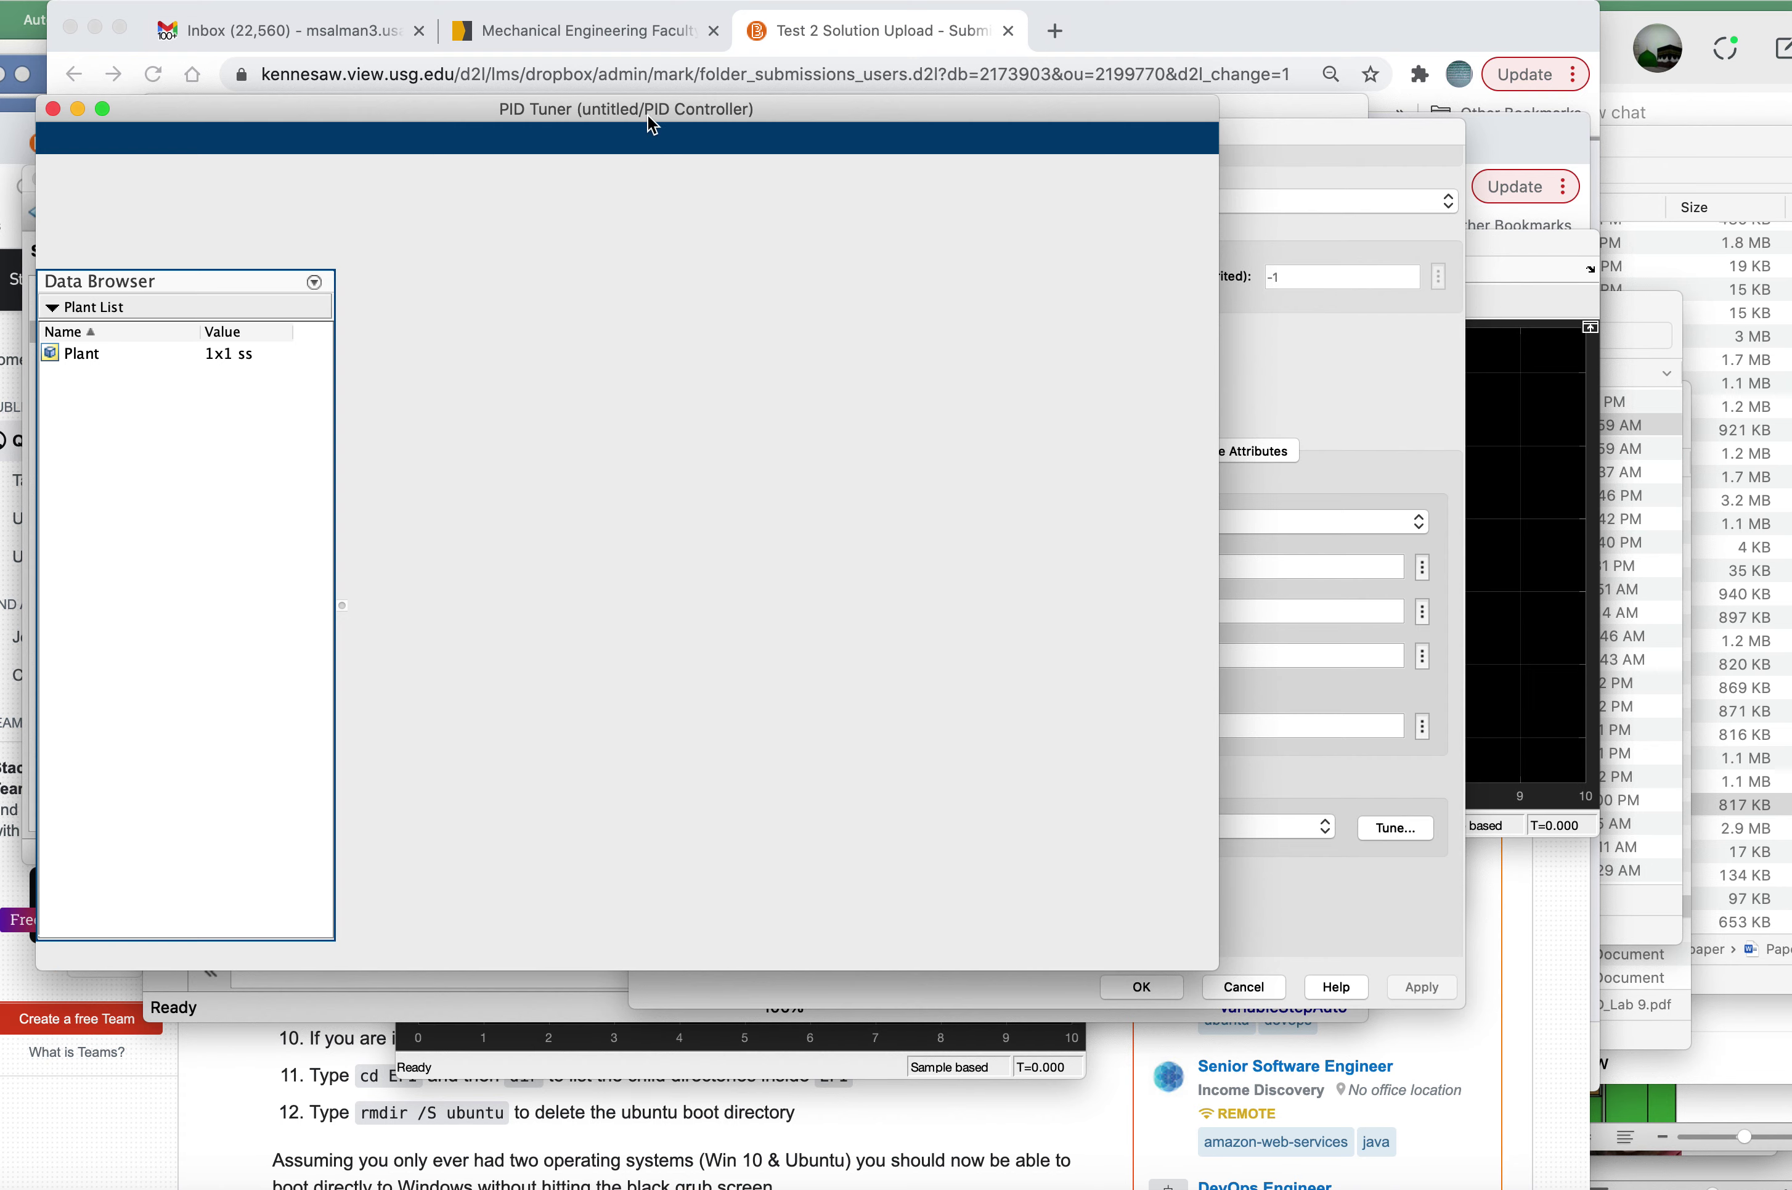
Step: Show the tuned and block controller parameters in the PID Tuner and place their window beside the step plot
left_click_drag(649, 104, 896, 187)
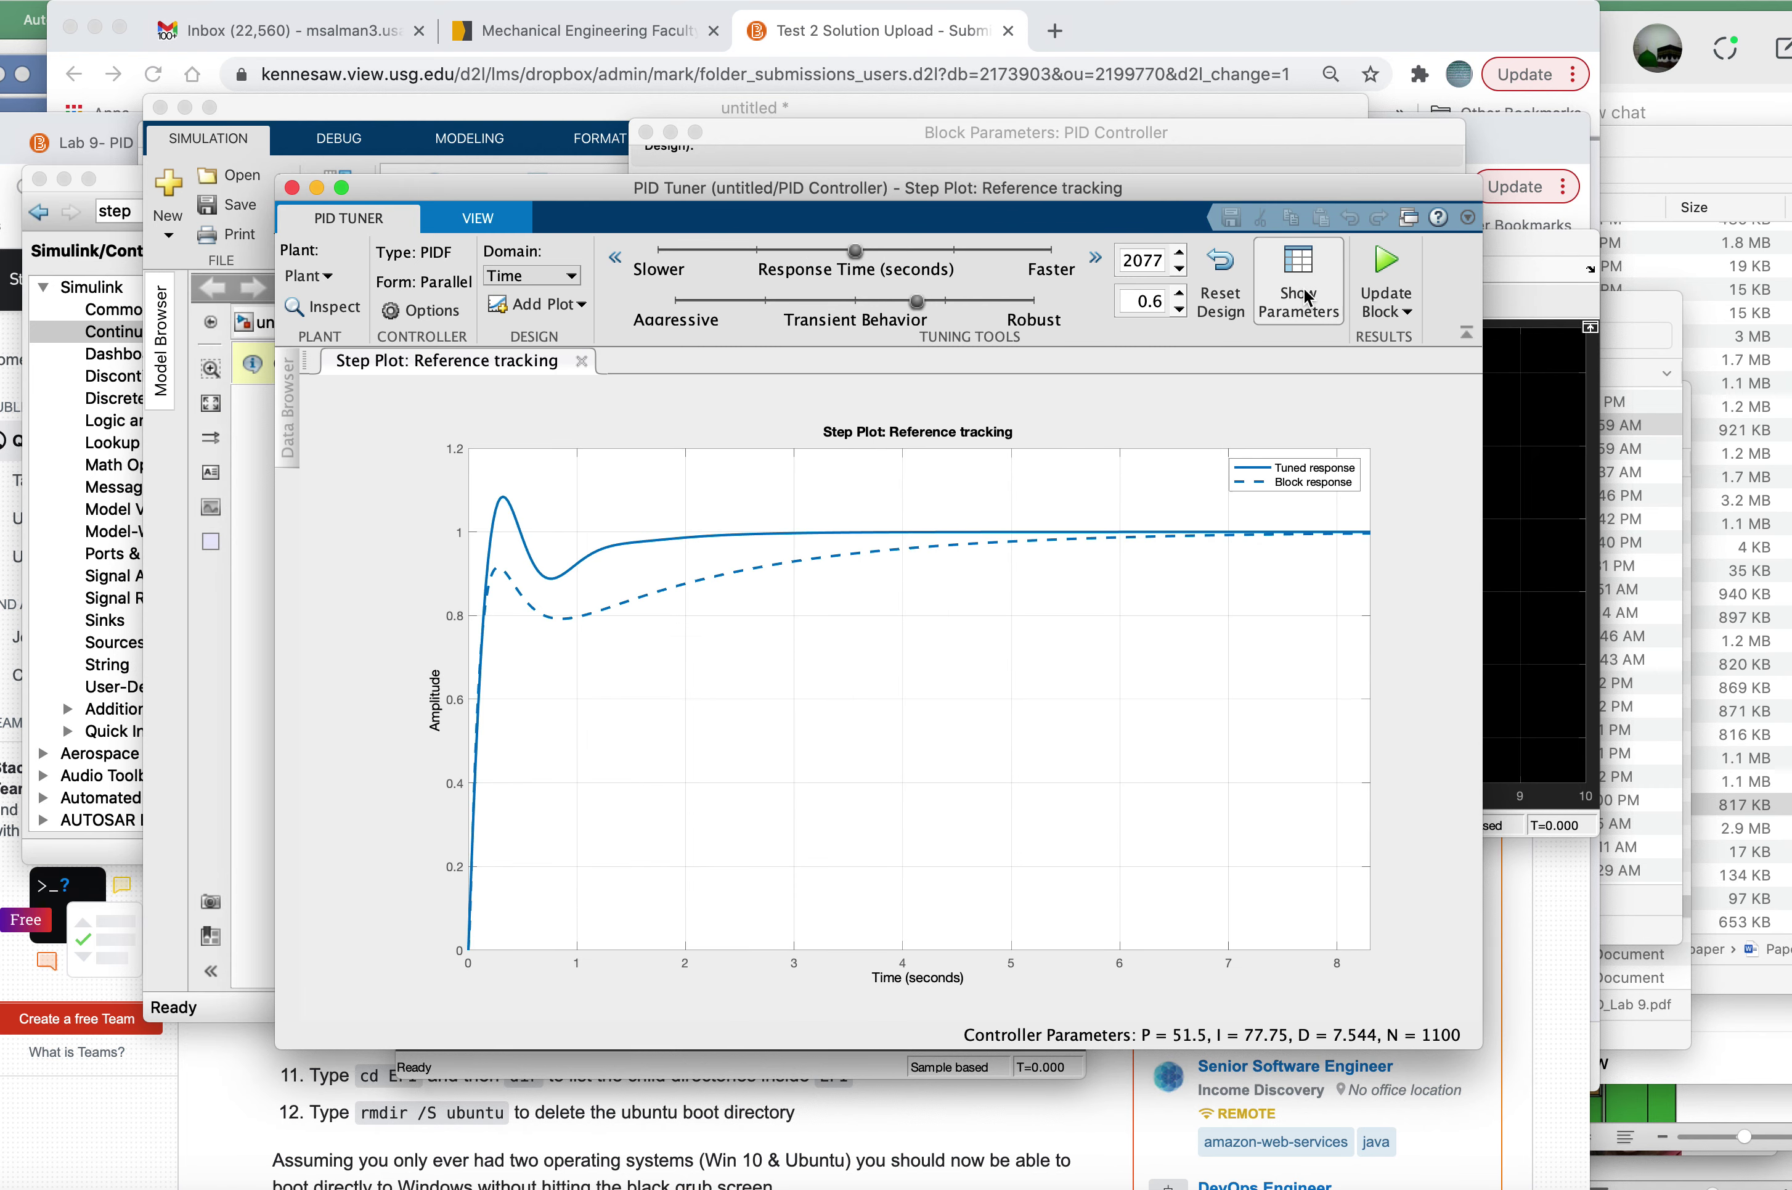
left_click(1313, 263)
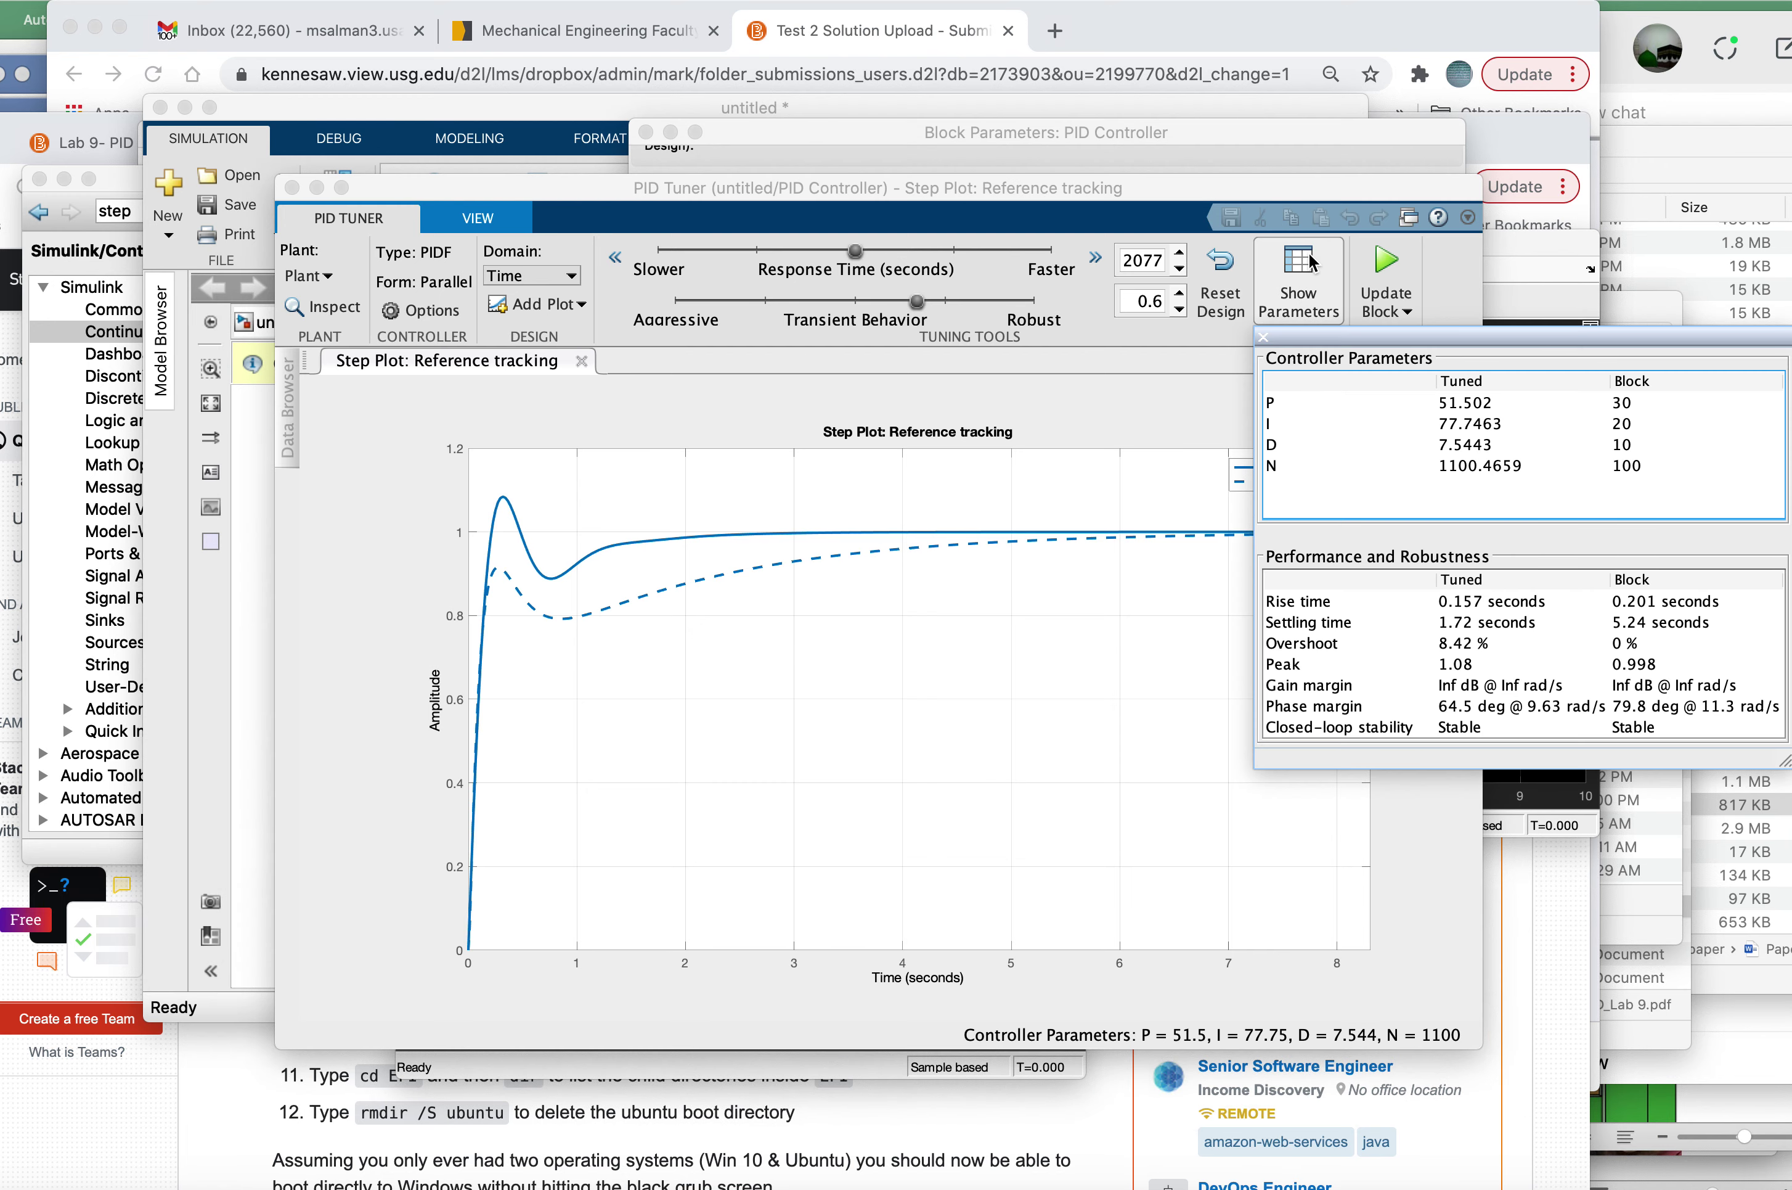
left_click_drag(1378, 341, 1172, 291)
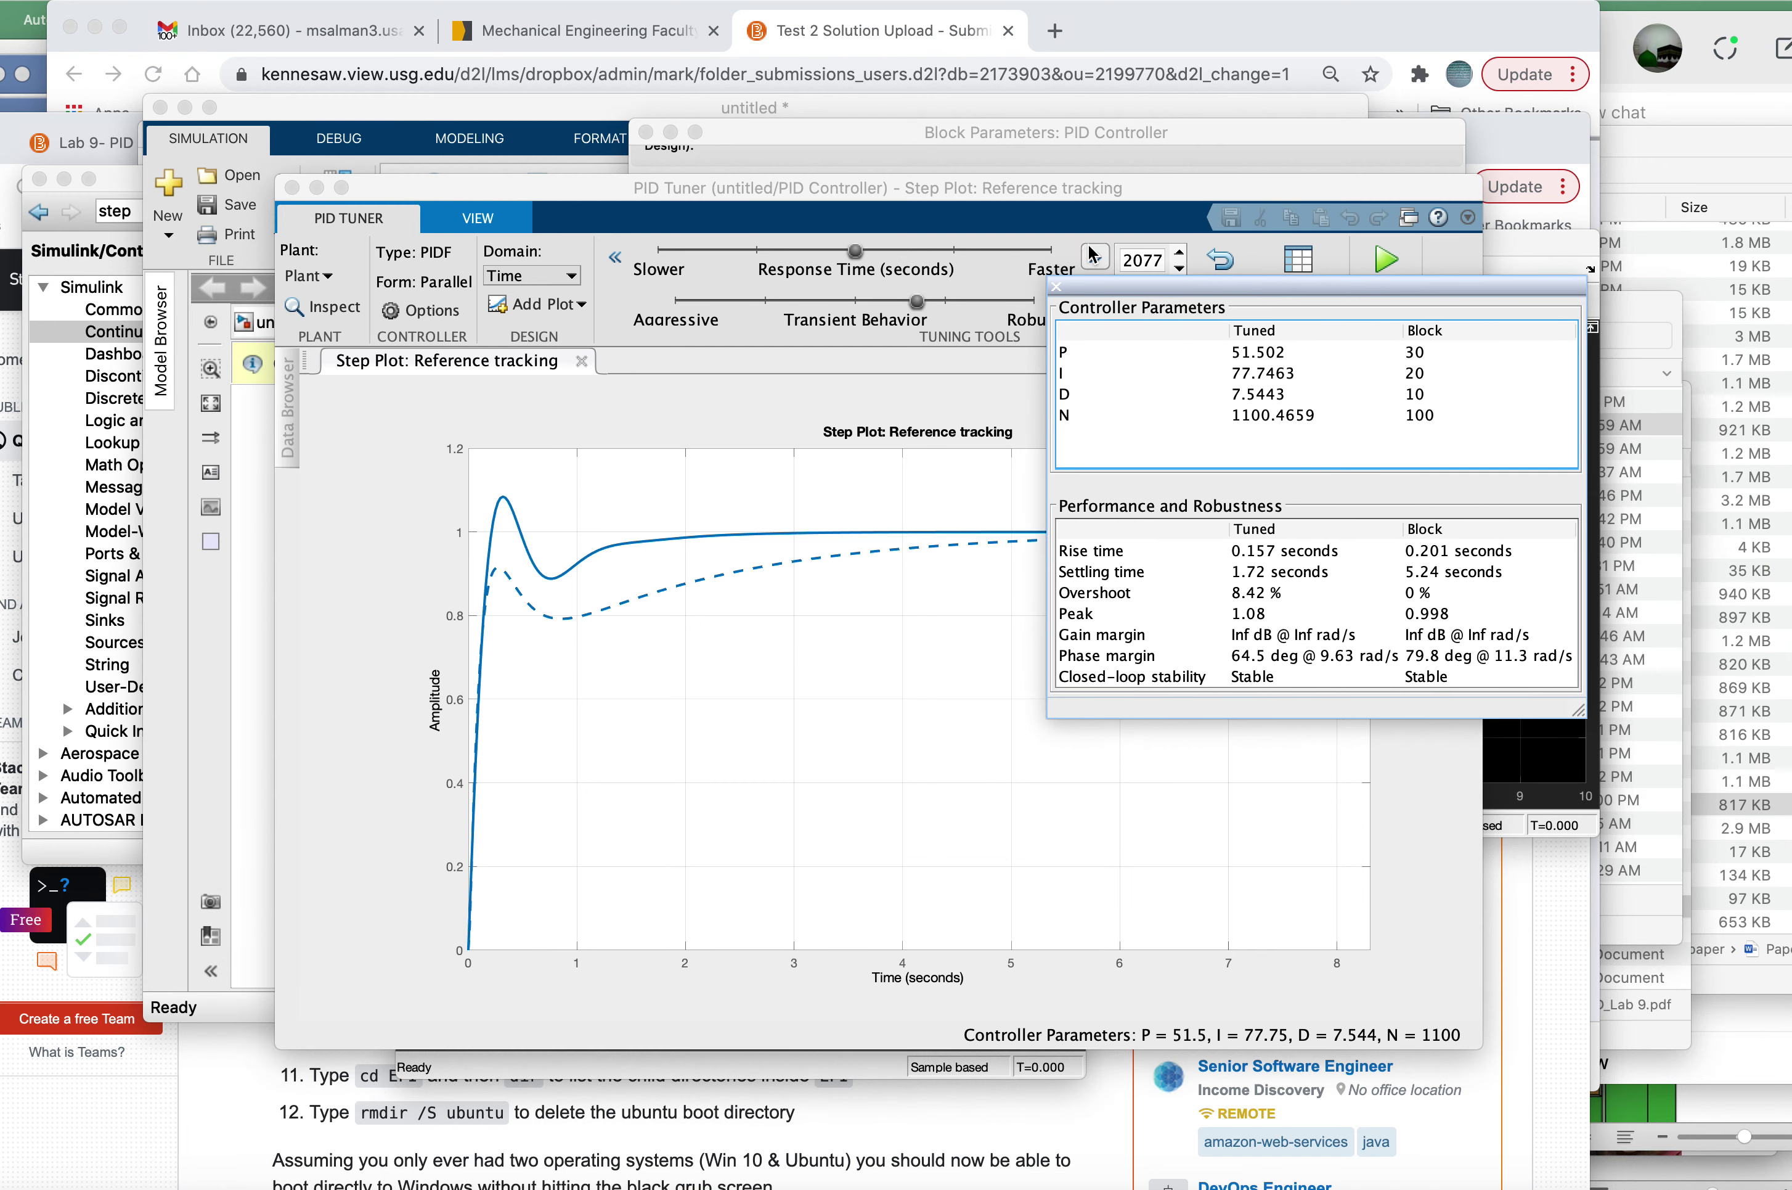
left_click_drag(1044, 206, 837, 215)
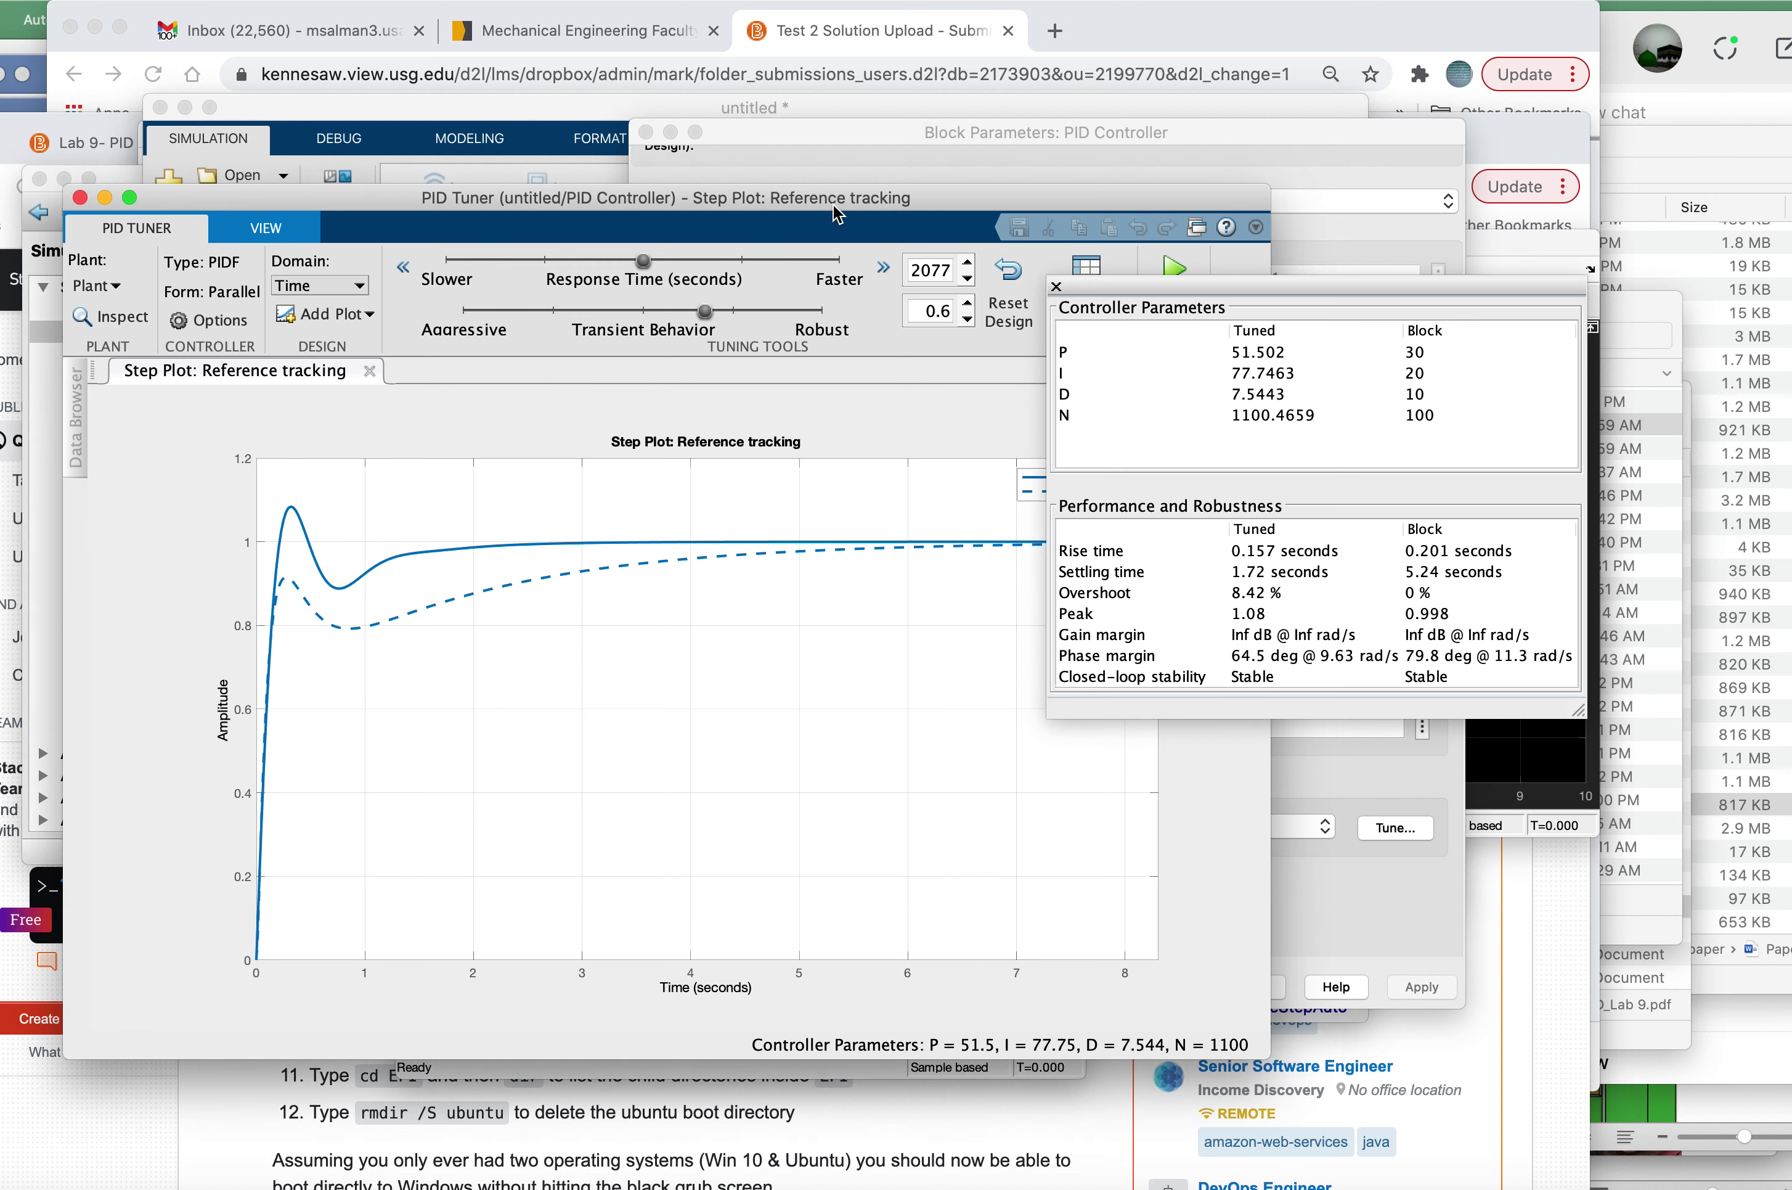
left_click_drag(1212, 290, 1208, 354)
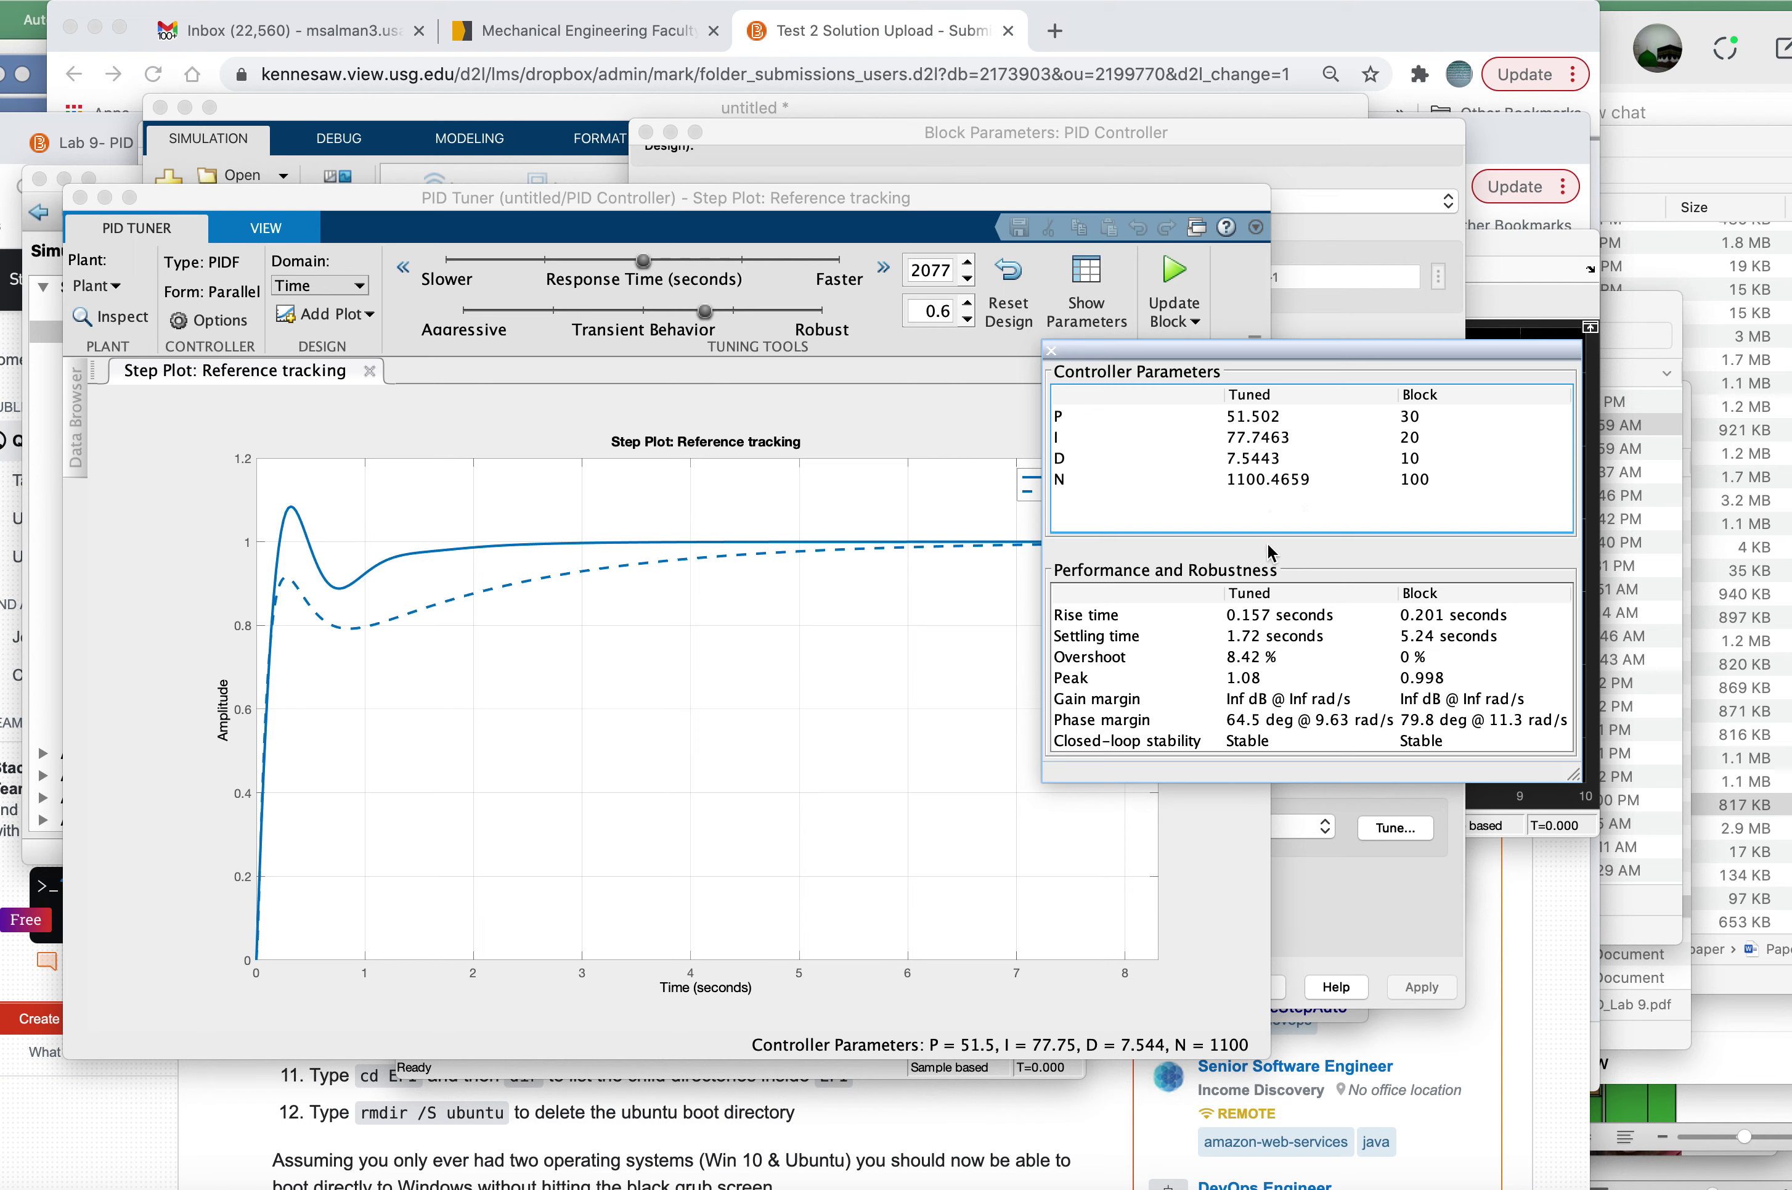
left_click_drag(1144, 351, 1416, 306)
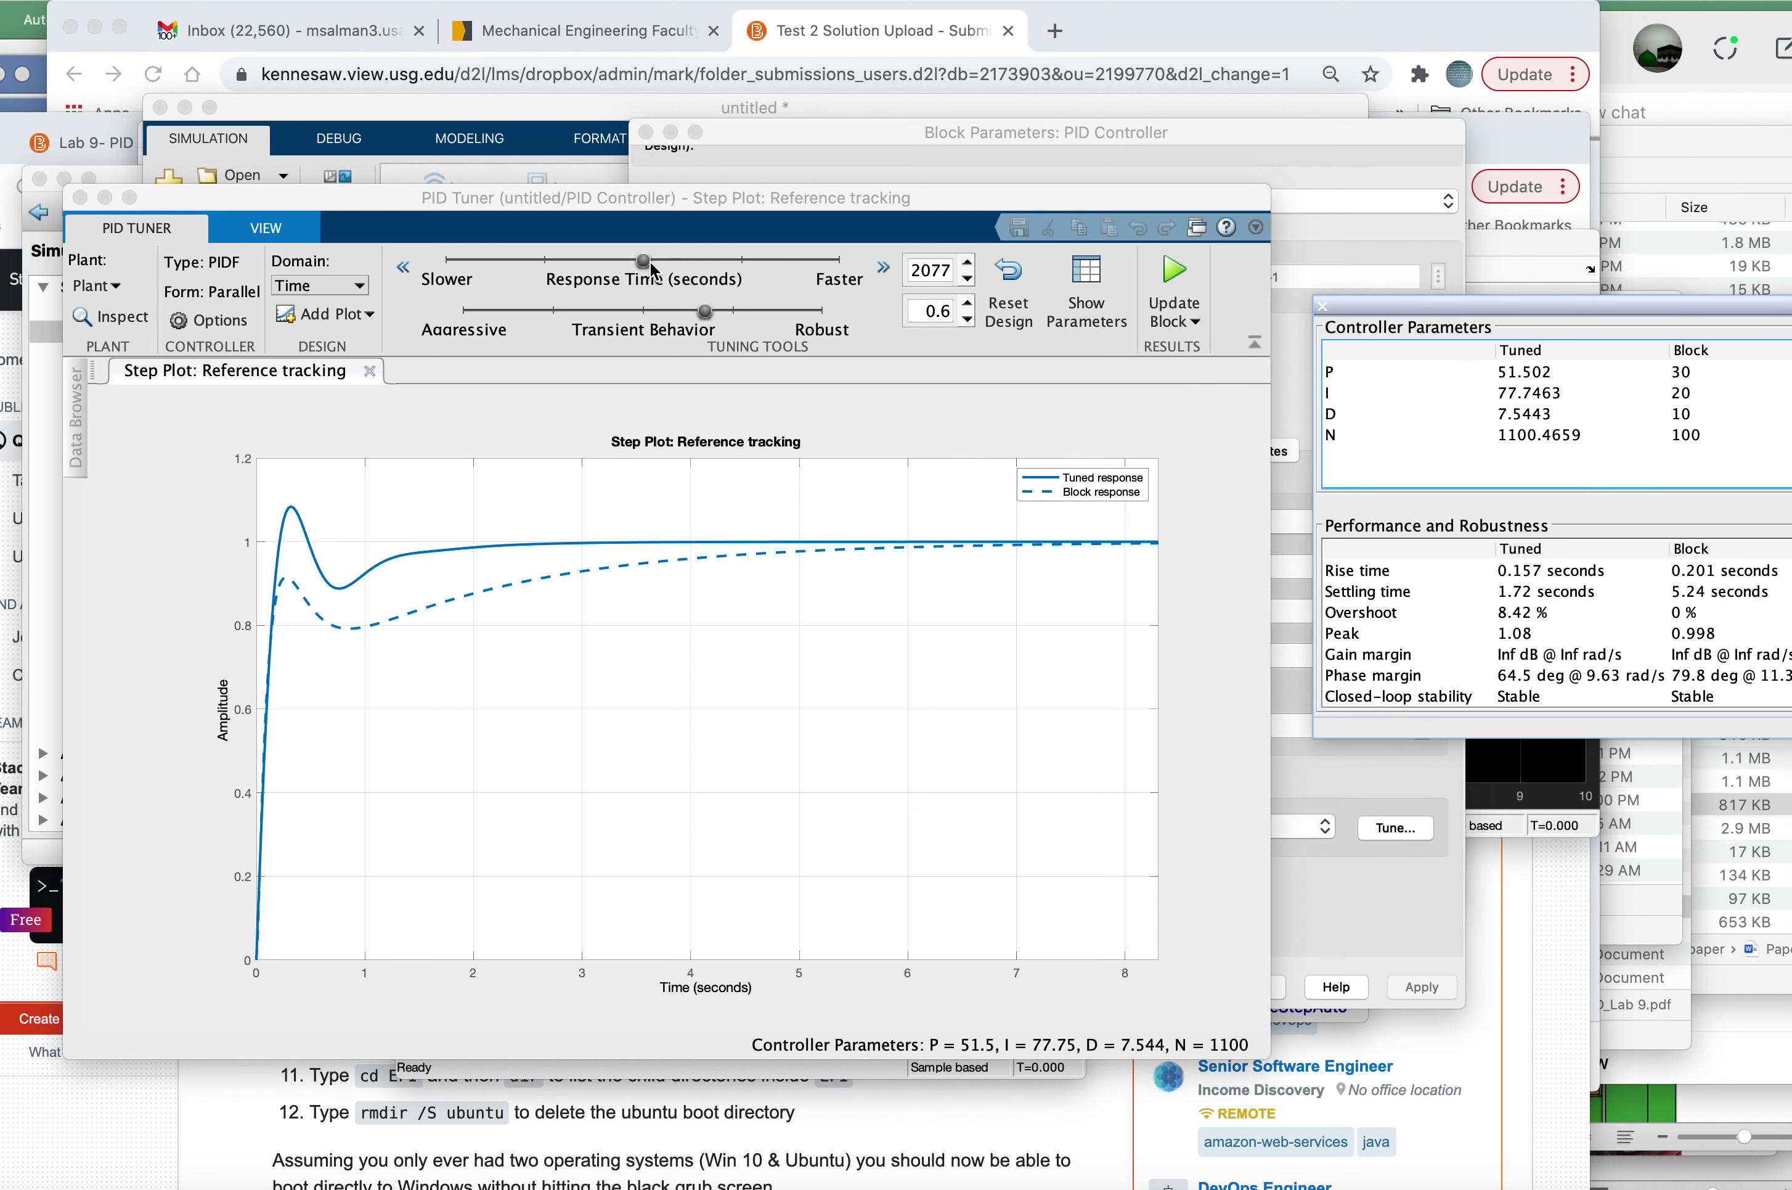
Step: Make the tuned response faster and its transient behavior more robust at 0.747, keeping the controller parameters window beside the plot
left_click_drag(644, 266, 746, 272)
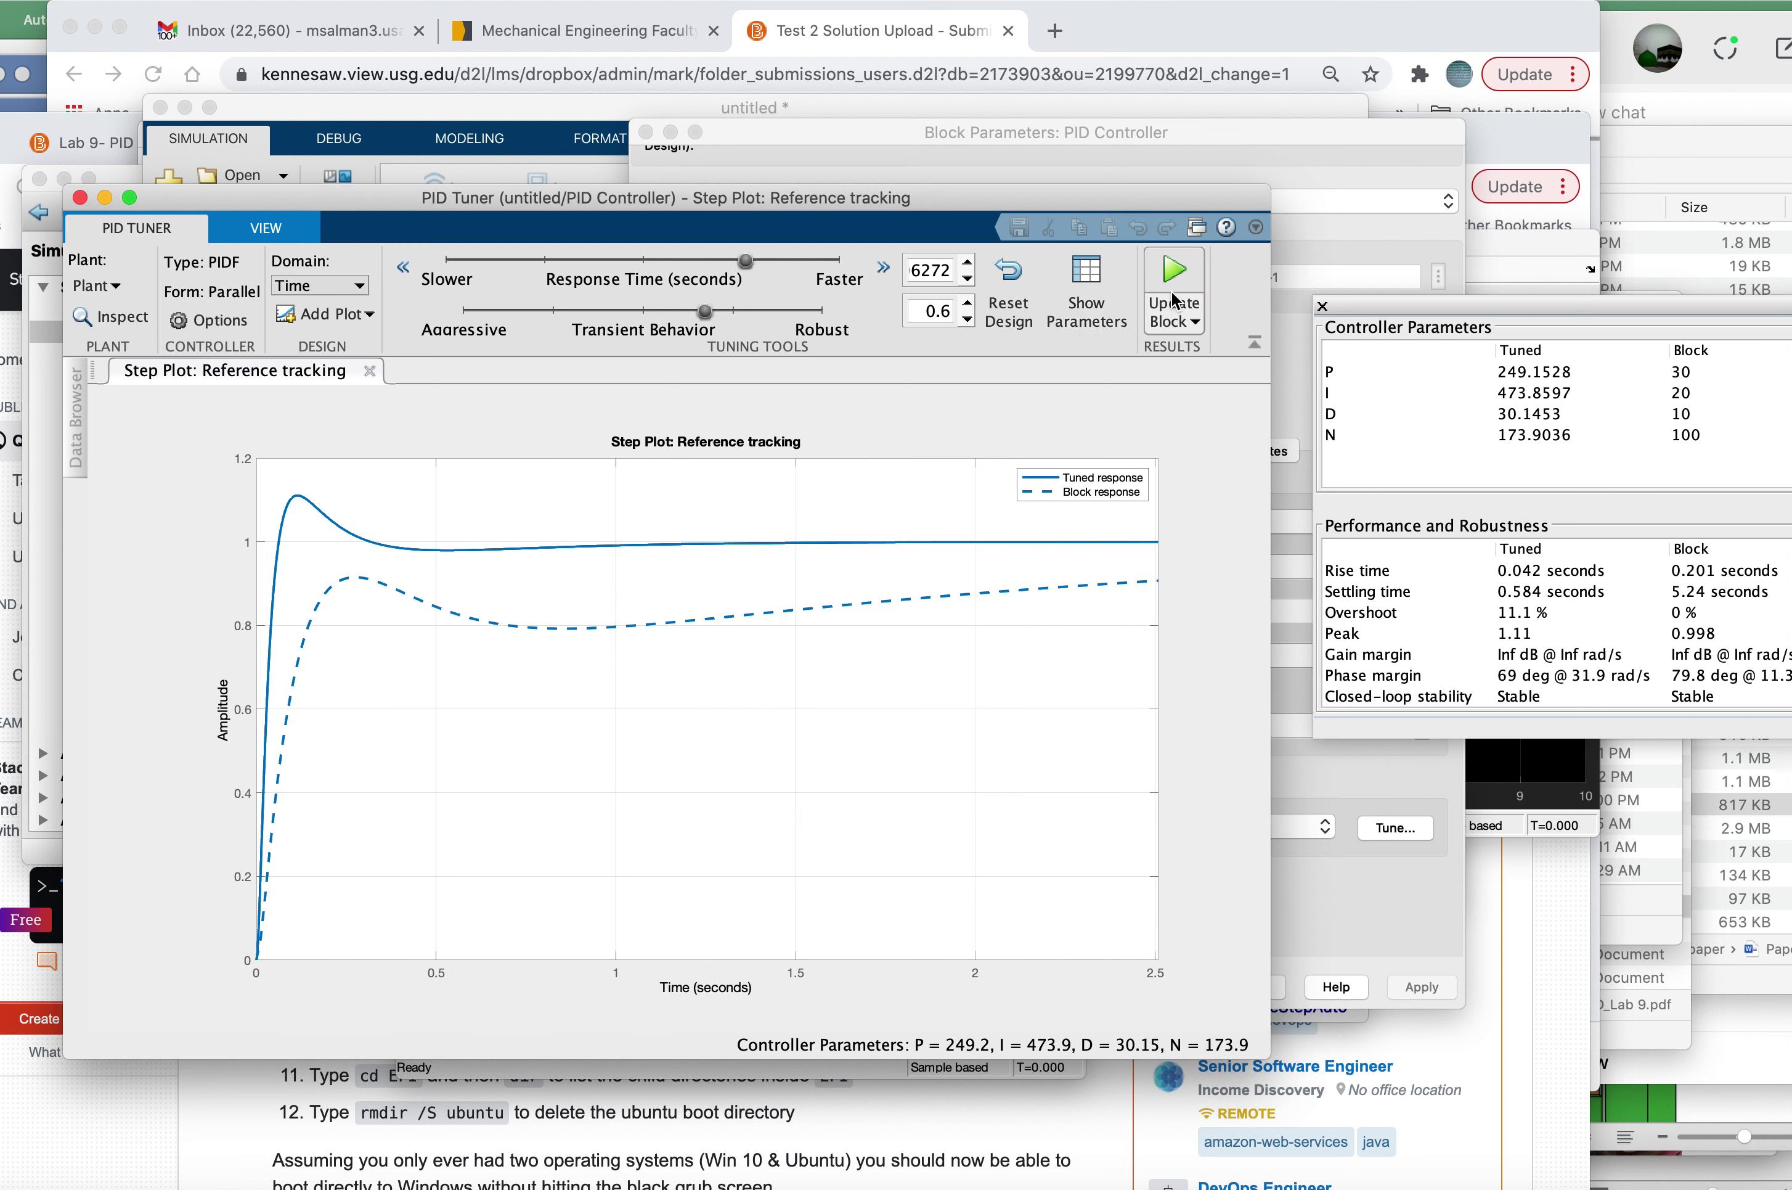
left_click_drag(1465, 309, 1203, 353)
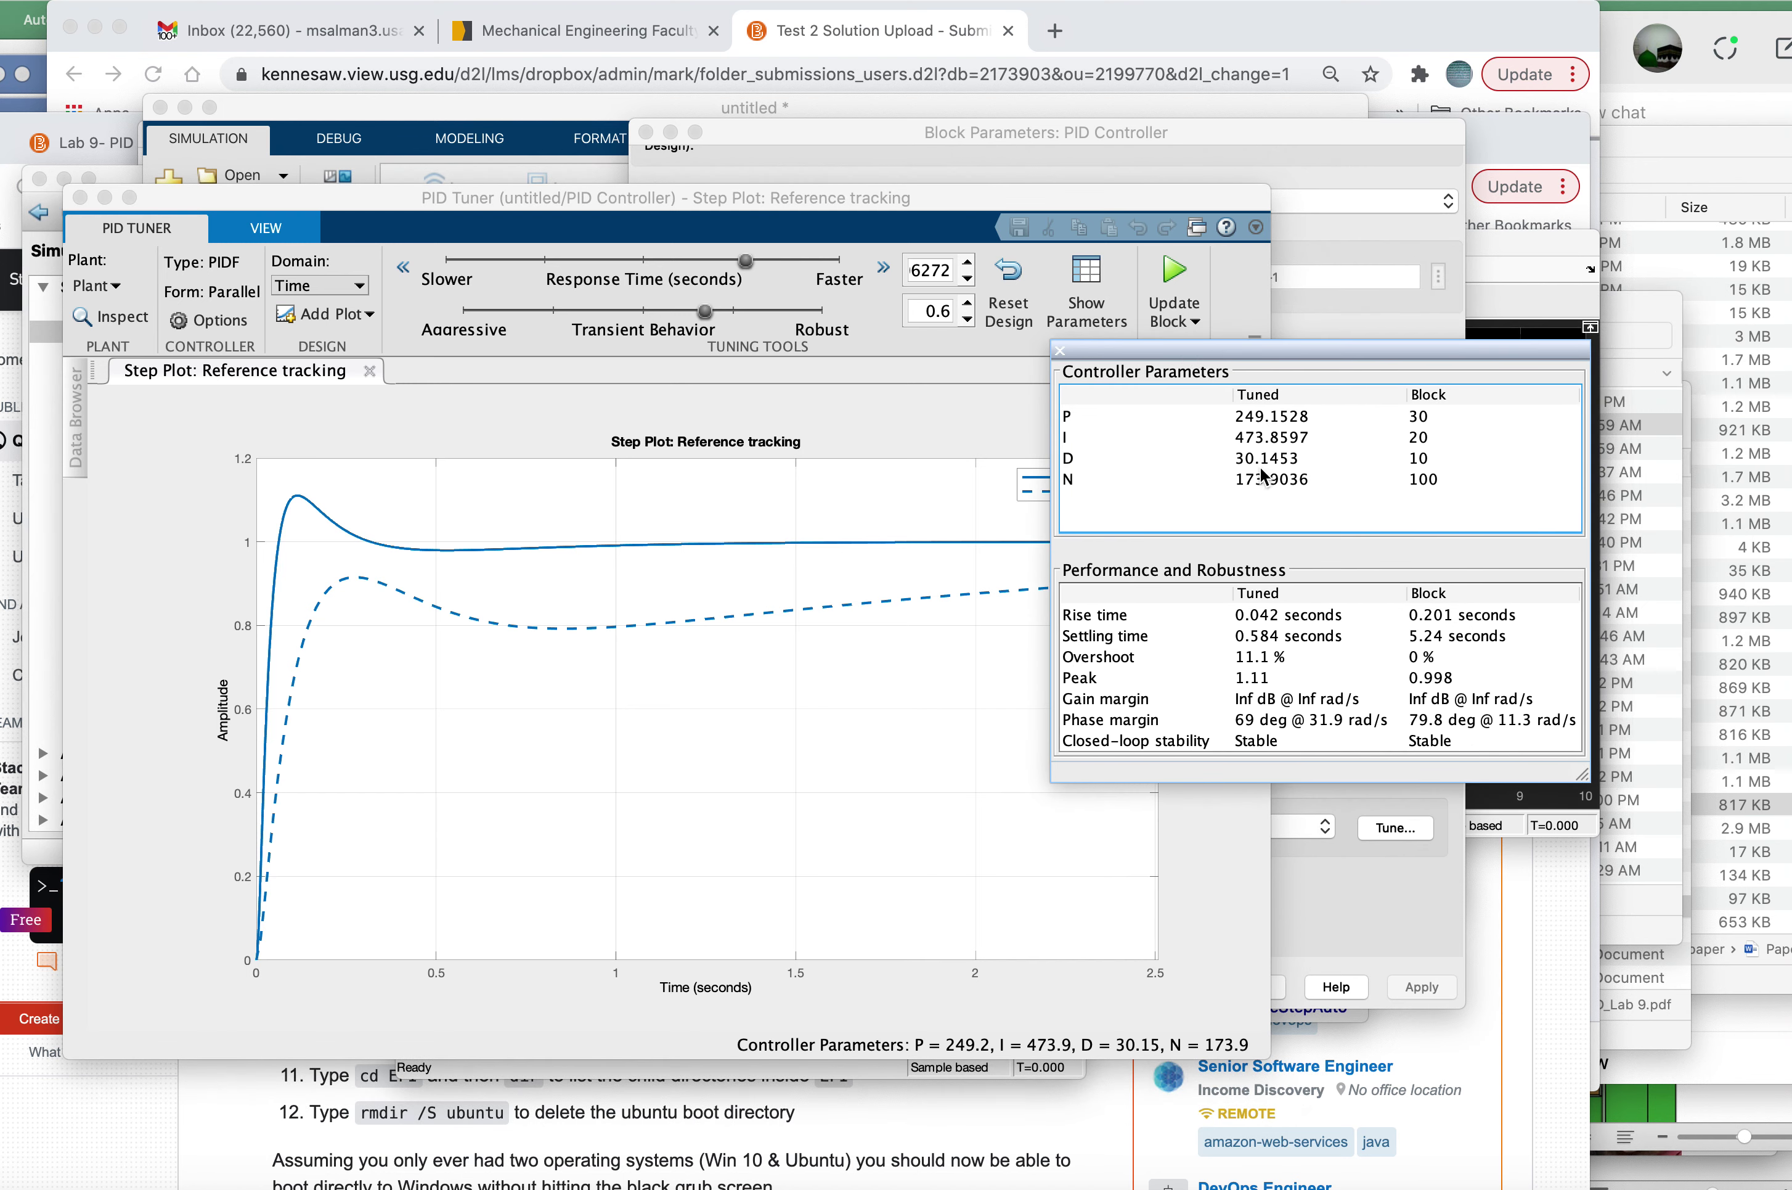
left_click(705, 312)
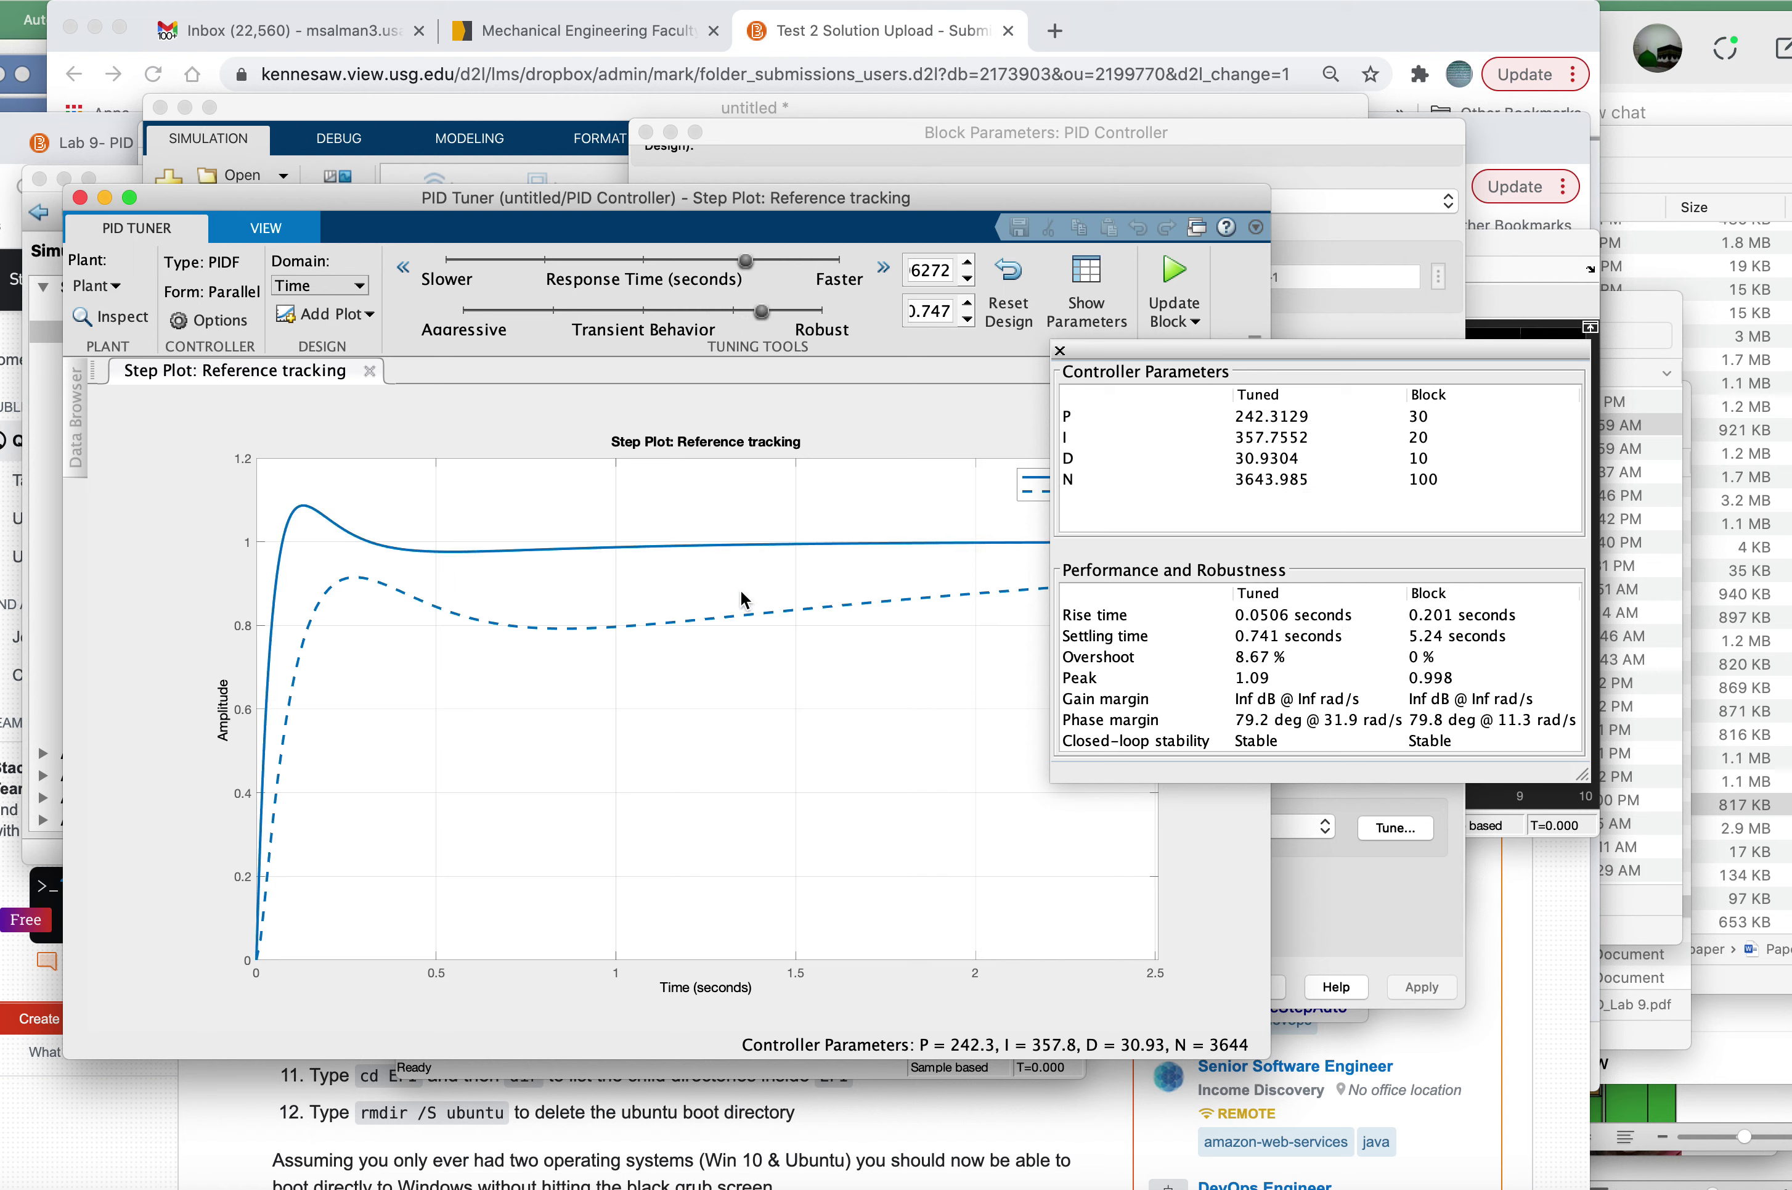
Step: Set the transient behavior to an aggressive 0.09 and slow the response time to about 1.041 seconds, with the step plot uncovered
left_click_drag(763, 310, 501, 324)
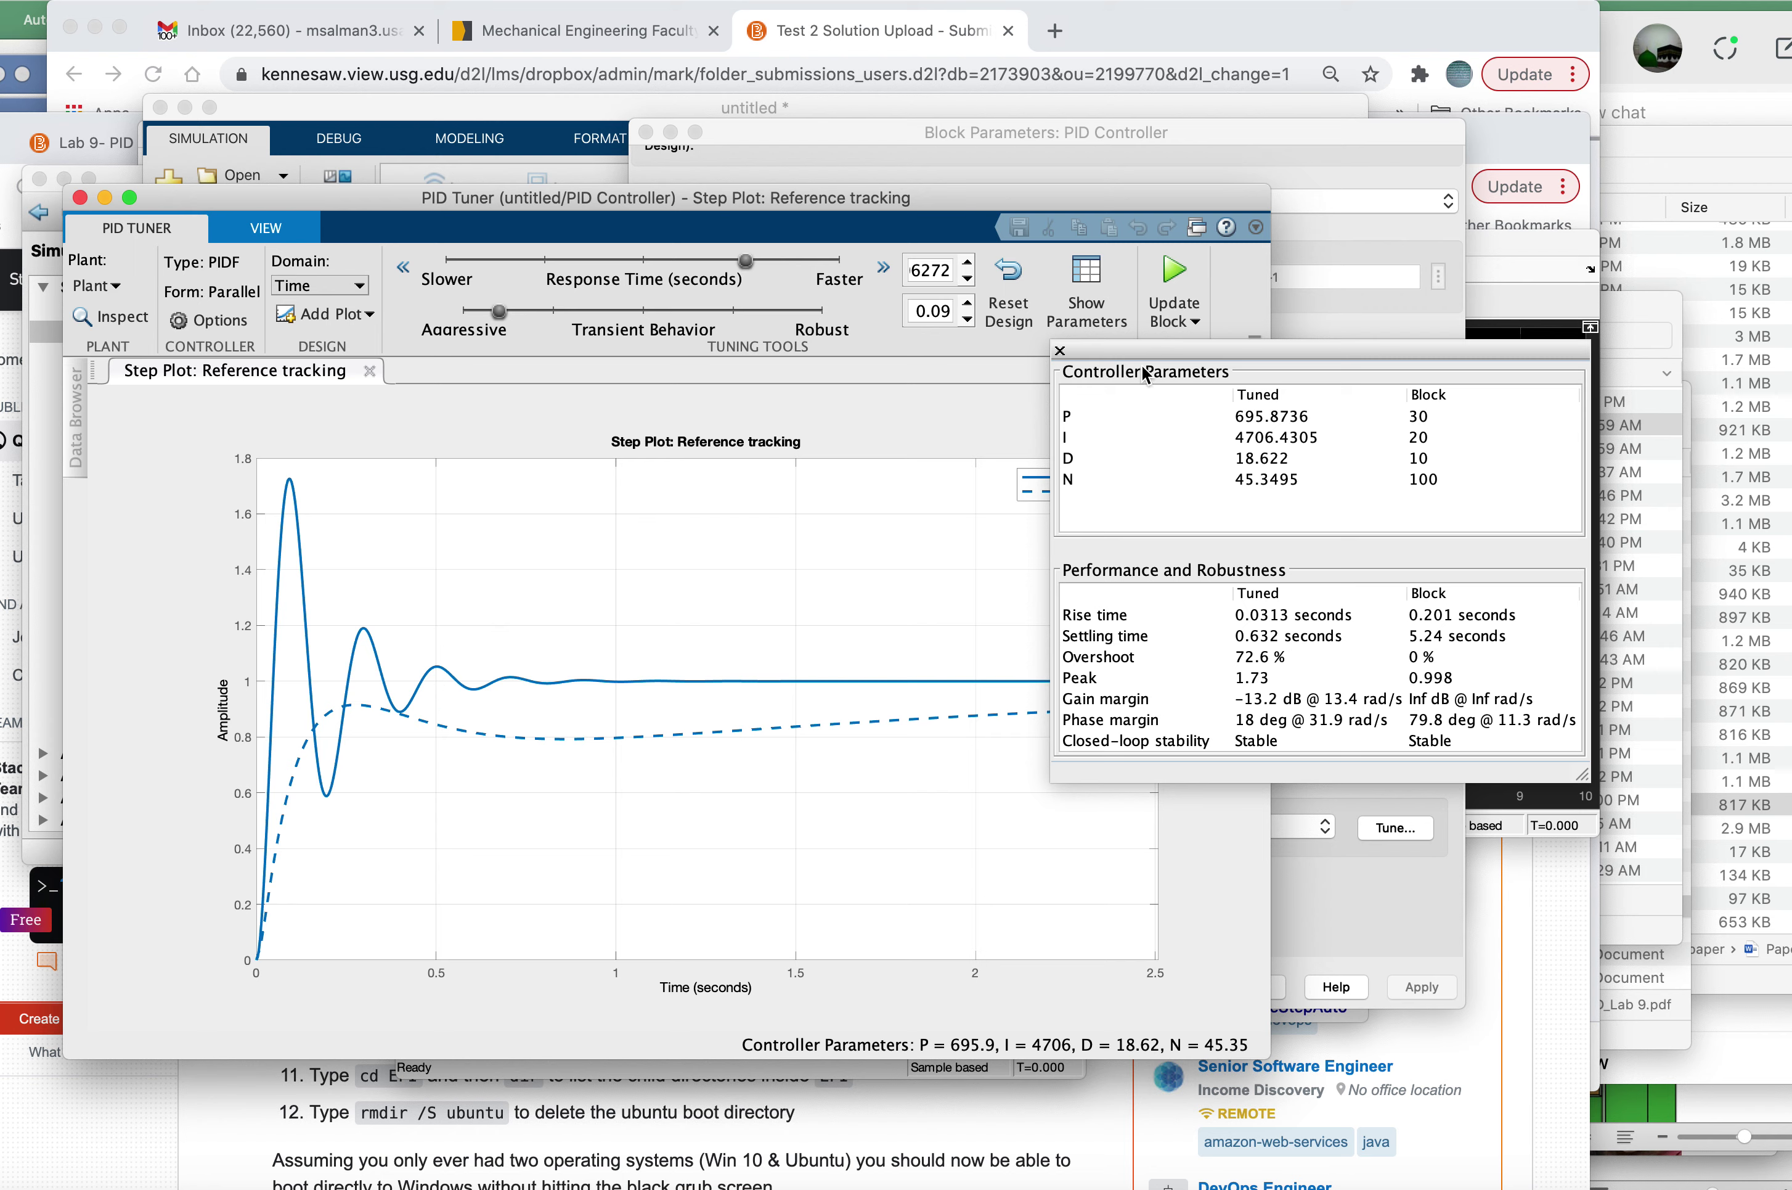
left_click_drag(1141, 355, 1264, 347)
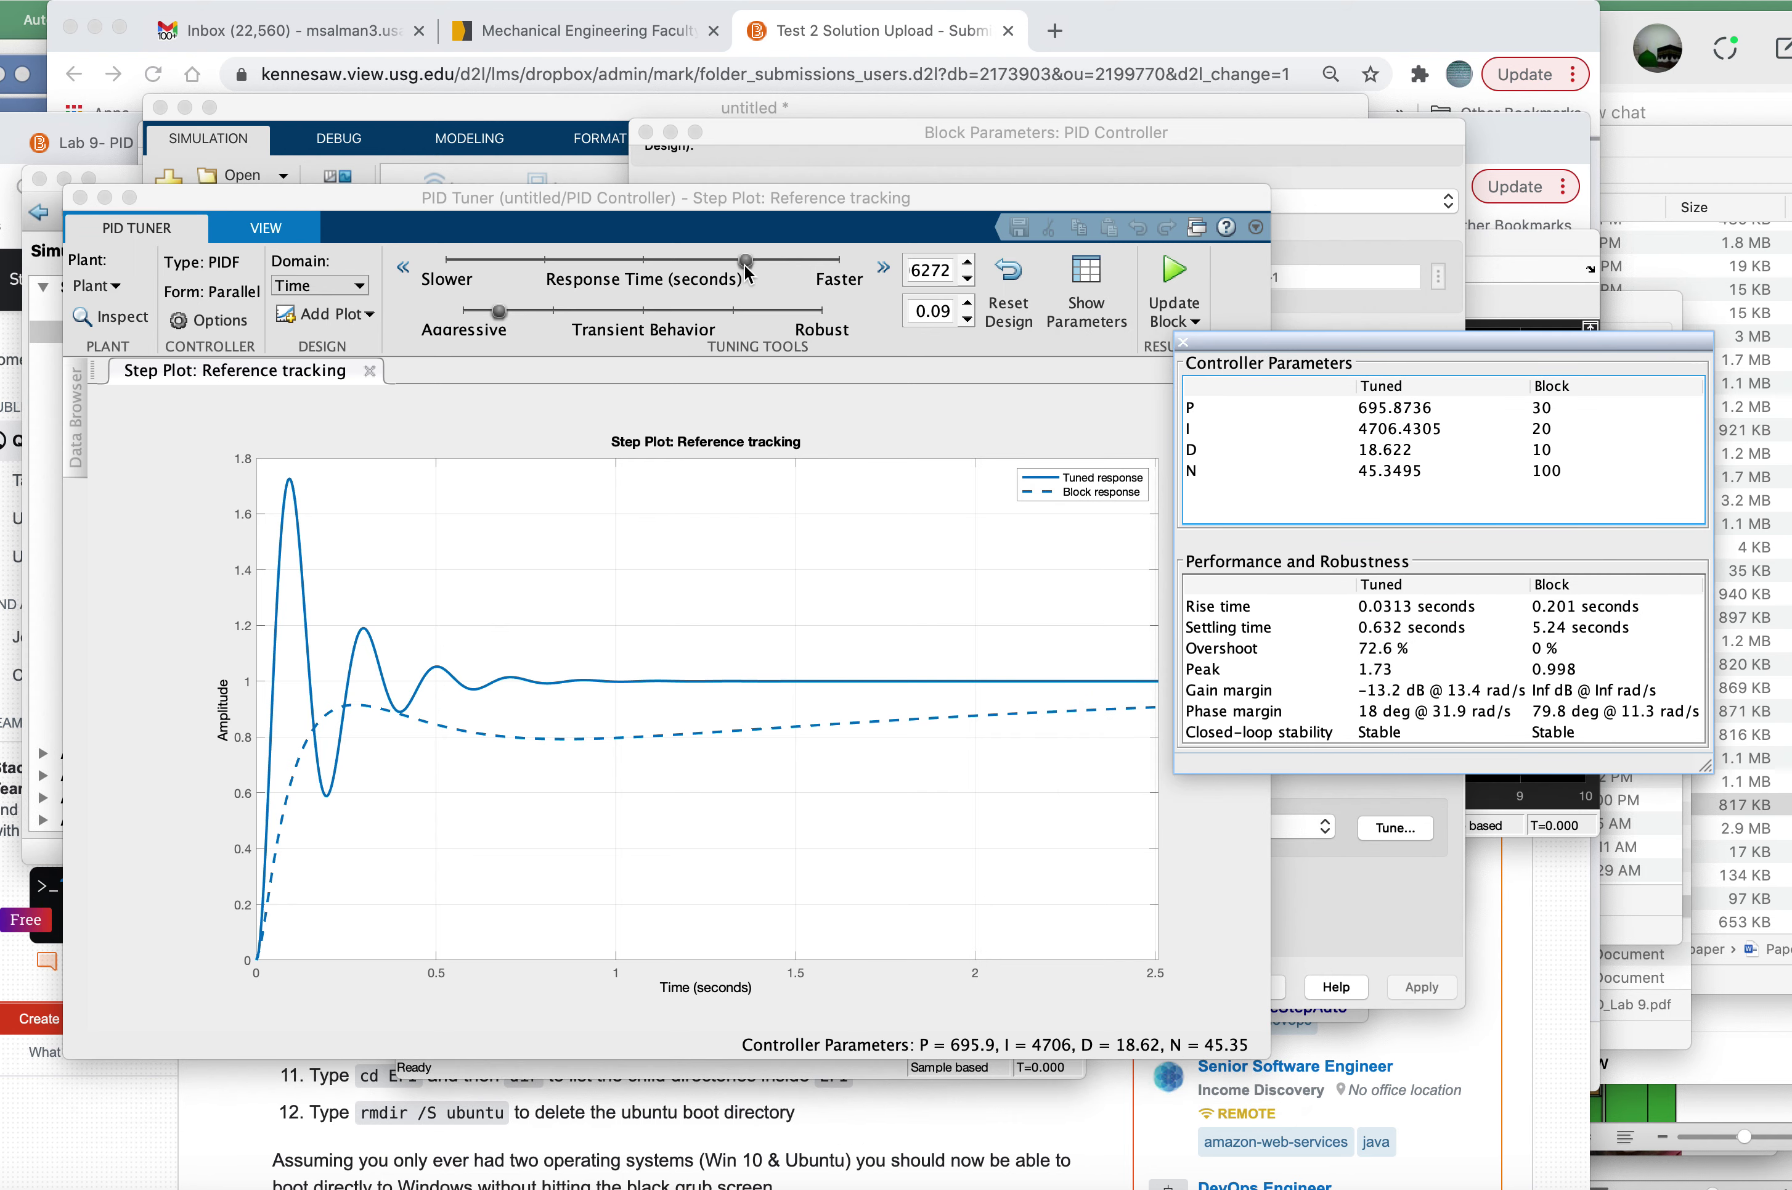
left_click_drag(746, 266, 506, 271)
left_click_drag(508, 278, 505, 266)
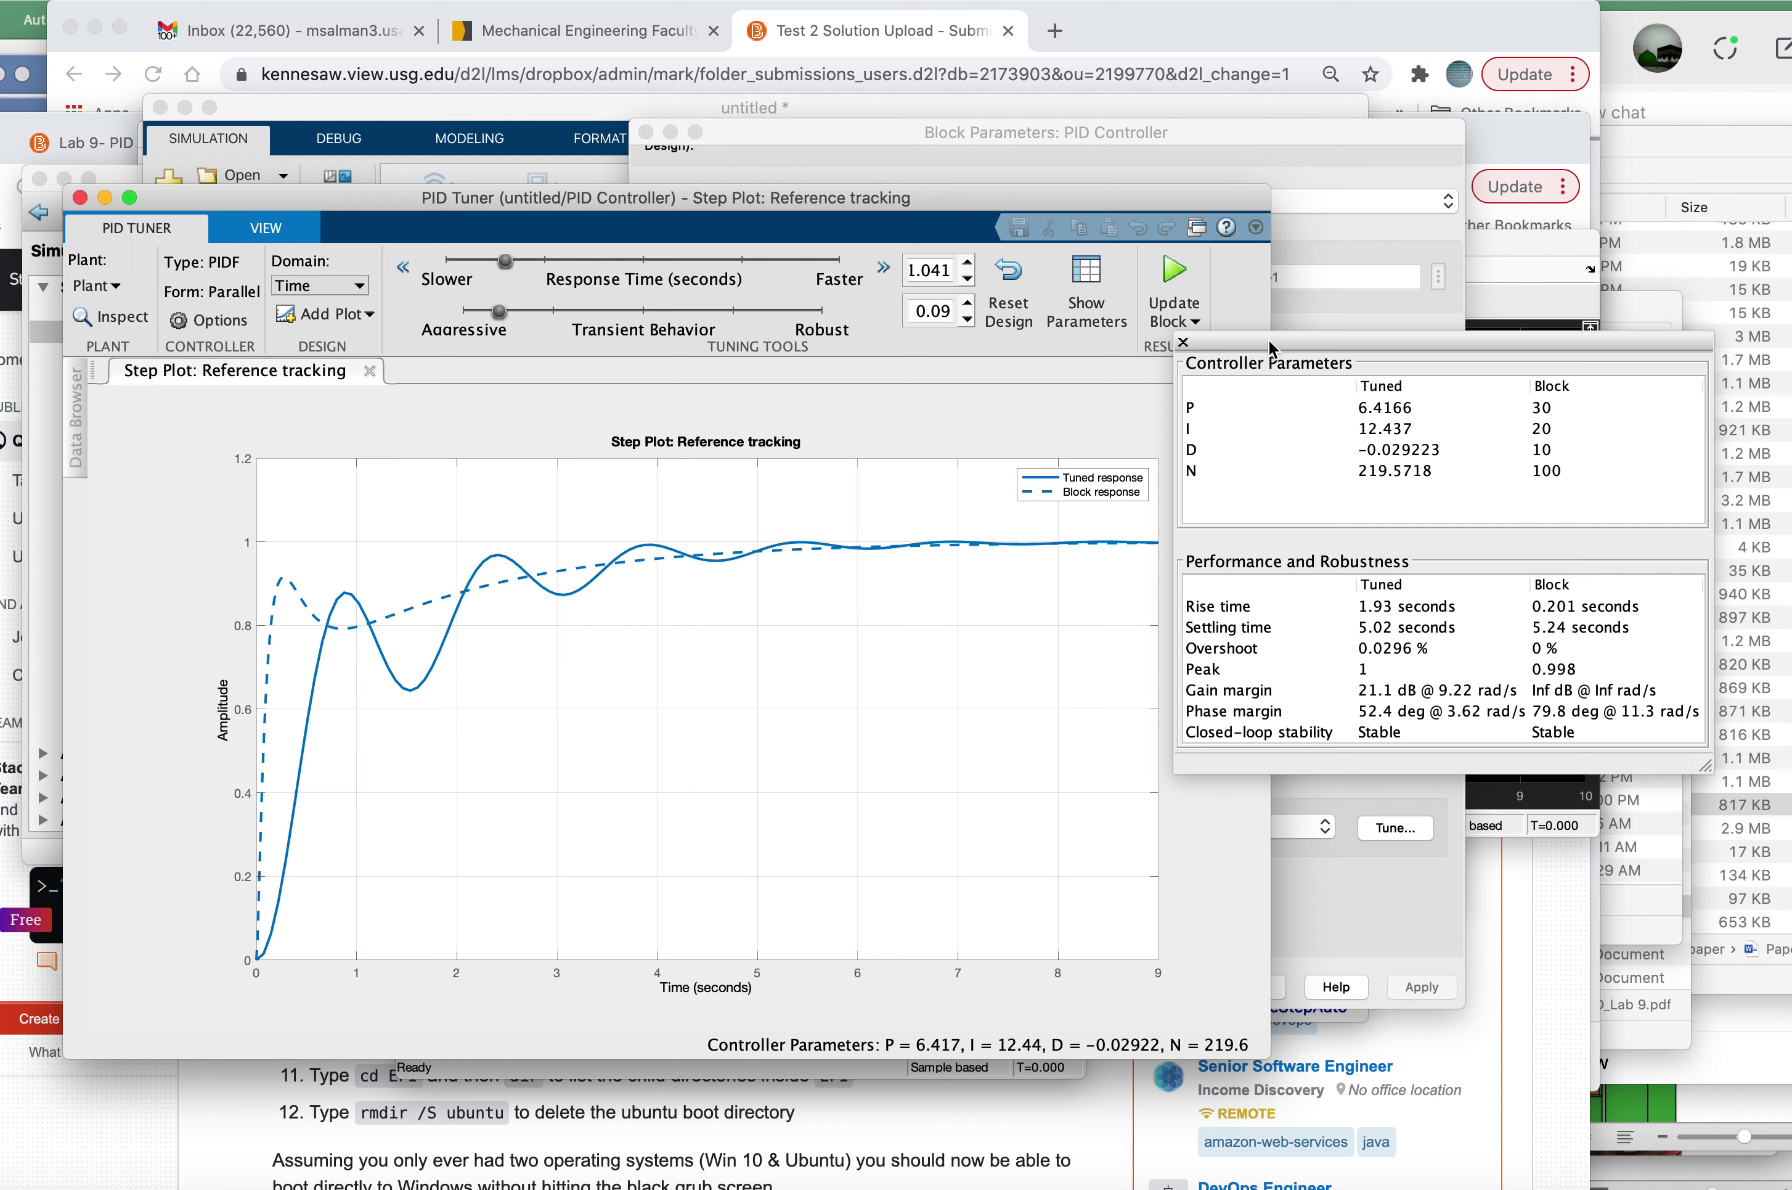
Step: Make the response time faster again and bring the transient behavior back to slightly above mid-range between aggressive and robust
left_click_drag(1268, 347, 1164, 366)
left_click_drag(506, 262, 714, 259)
left_click_drag(500, 311, 694, 316)
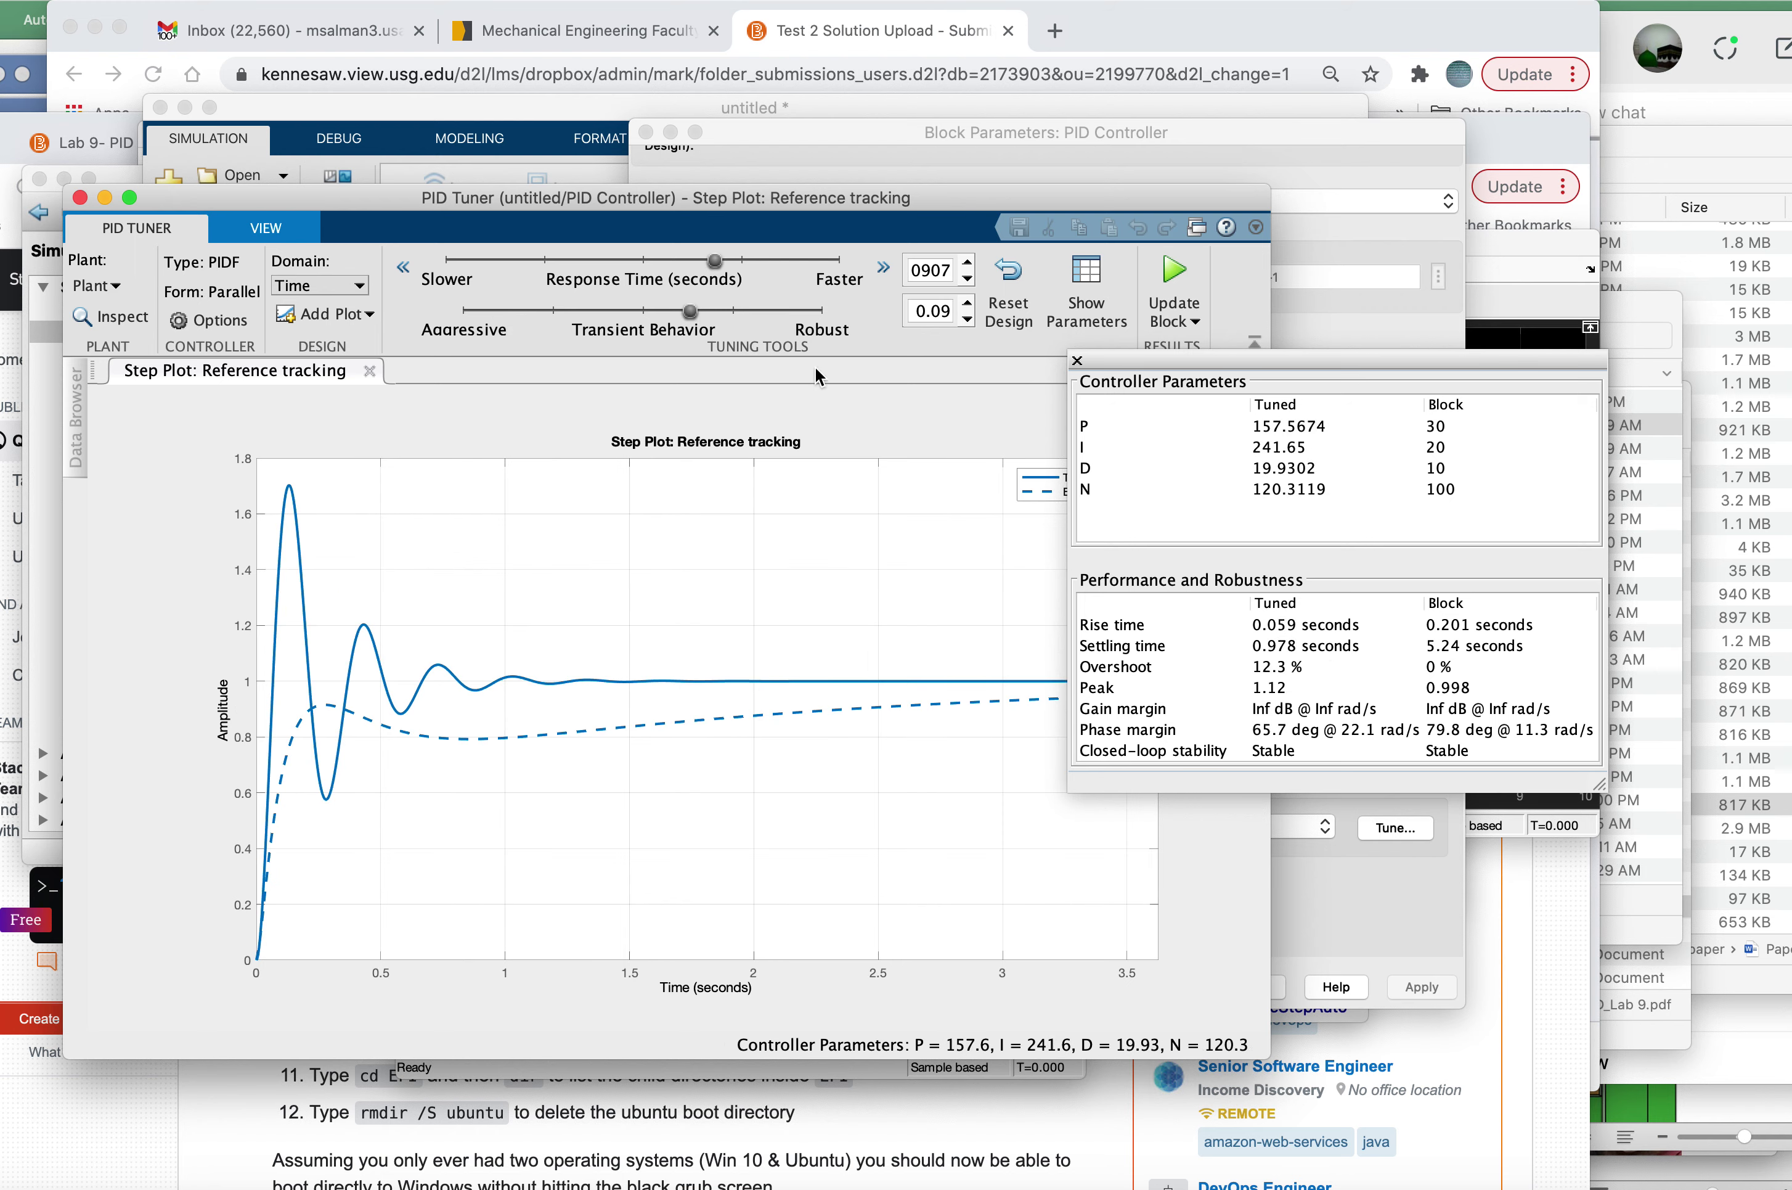